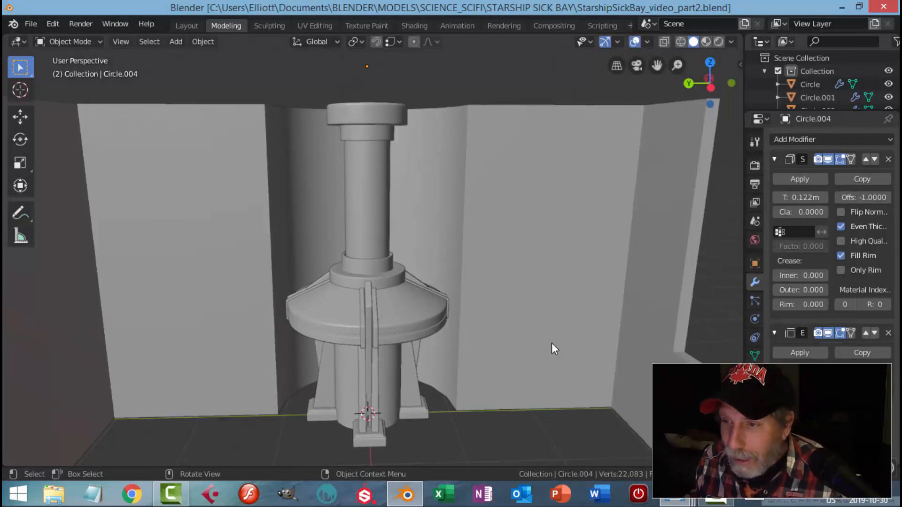
- Examine the wall panels and pedestal in the WIP2.png reference render in Windows Photo Viewer, returning to Blender when finished
mouse_move(535, 336)
middle_down()
mouse_move(523, 324)
mouse_move(533, 342)
middle_up()
mouse_move(680, 502)
click(625, 423)
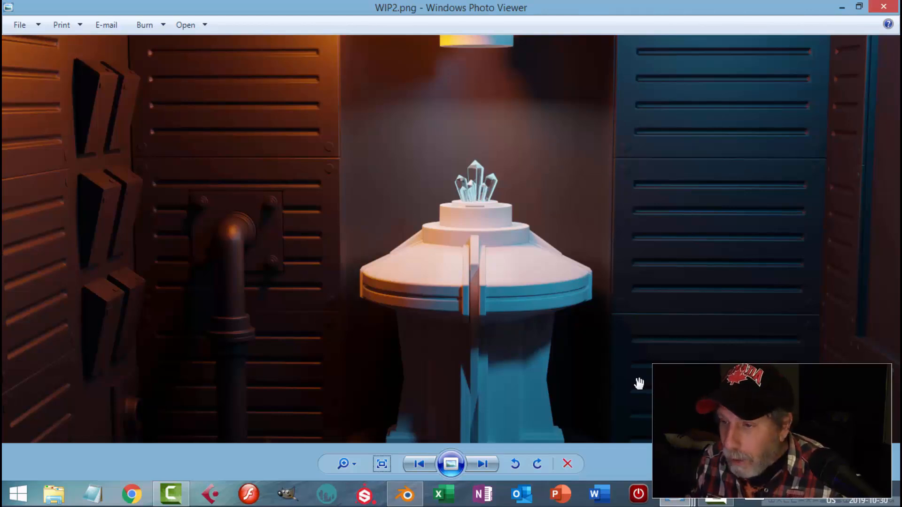
drag(591, 366, 589, 385)
drag(546, 315, 546, 321)
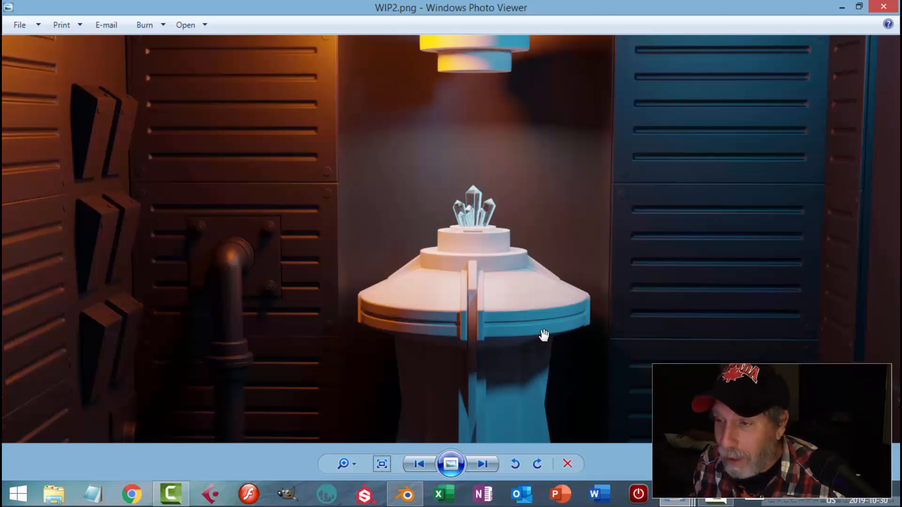
mouse_move(526, 341)
mouse_down()
mouse_move(526, 320)
mouse_move(521, 347)
mouse_up()
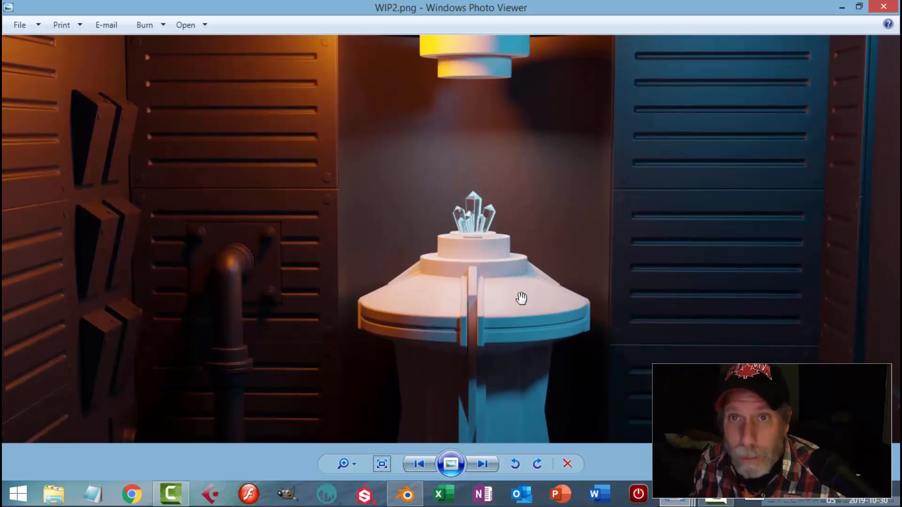
drag(521, 298, 520, 297)
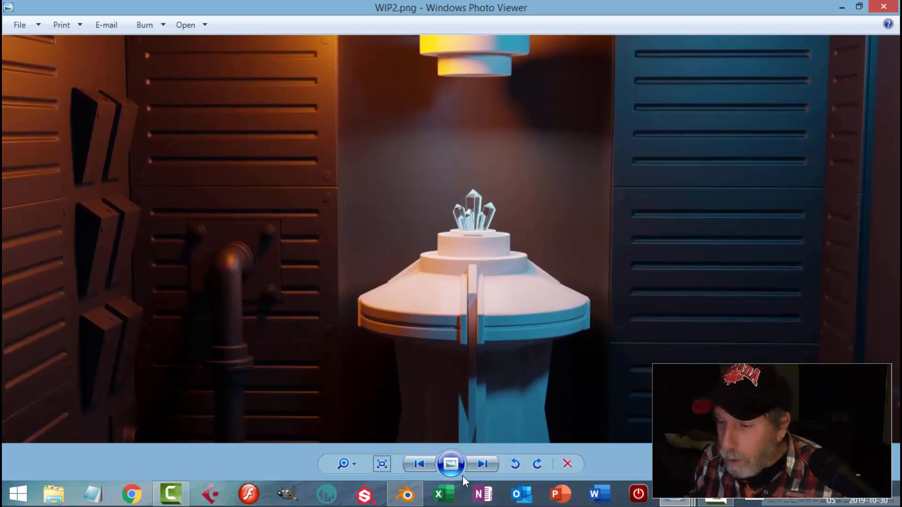
click(406, 494)
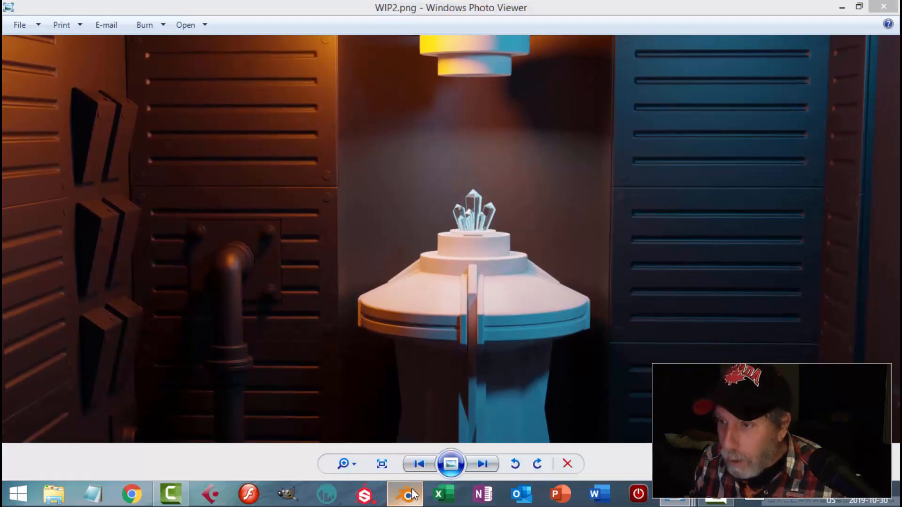
- Duplicate the large upper face of the flat wall left of the alcove, offset it slightly into the room, and separate it as a new object
middle_drag(506, 250, 431, 247)
middle_drag(431, 248, 396, 219)
click(337, 185)
key(Tab)
key(3)
click(337, 186)
key(shift+d)
drag(369, 183, 359, 187)
key(p)
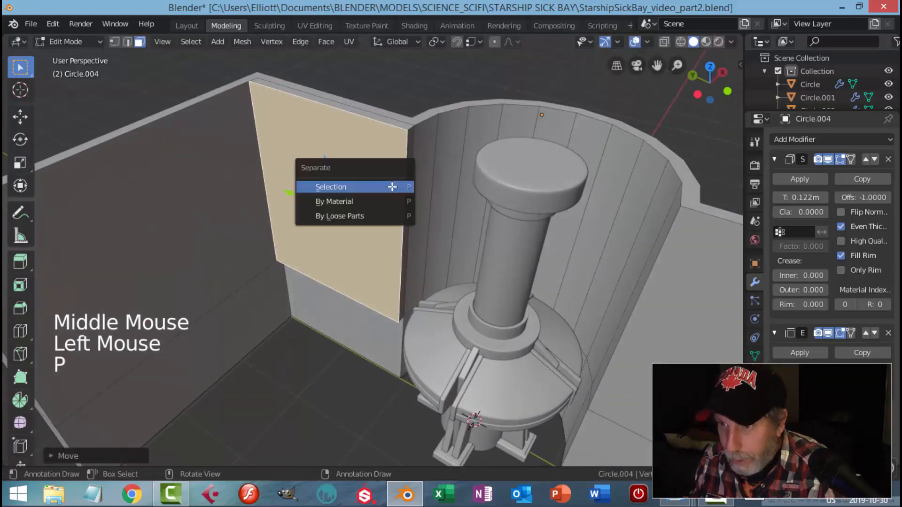
click(392, 186)
- Center the separated wall panel's origin on its geometry and snap the 3D cursor to the panel
key(Tab)
click(241, 91)
click(203, 41)
mouse_move(223, 70)
click(339, 89)
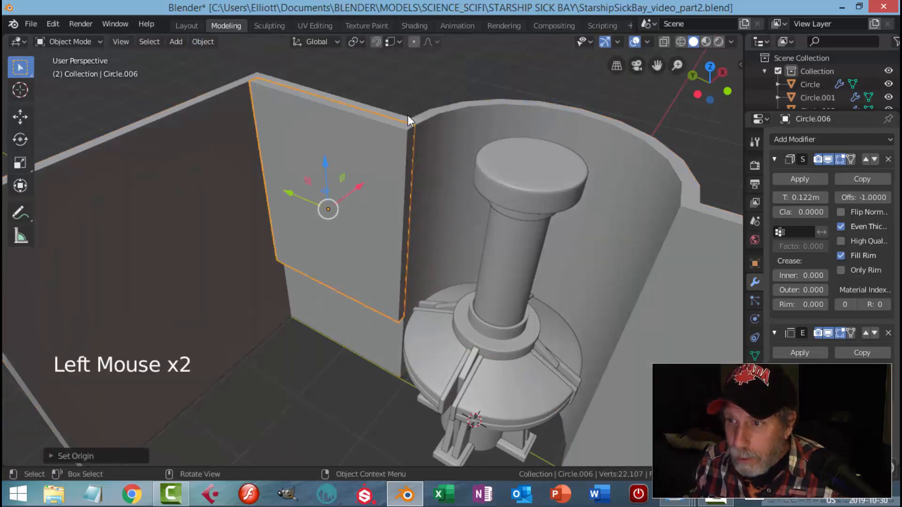
key(shift+s)
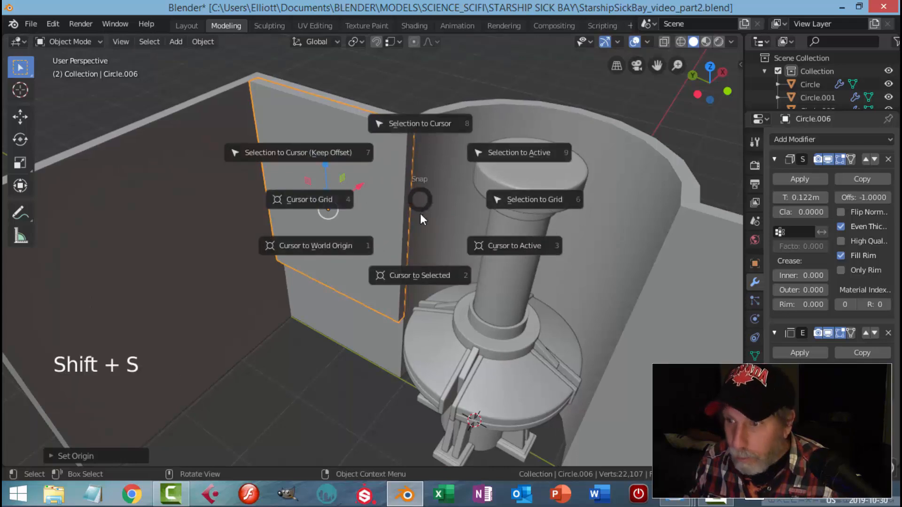
click(412, 277)
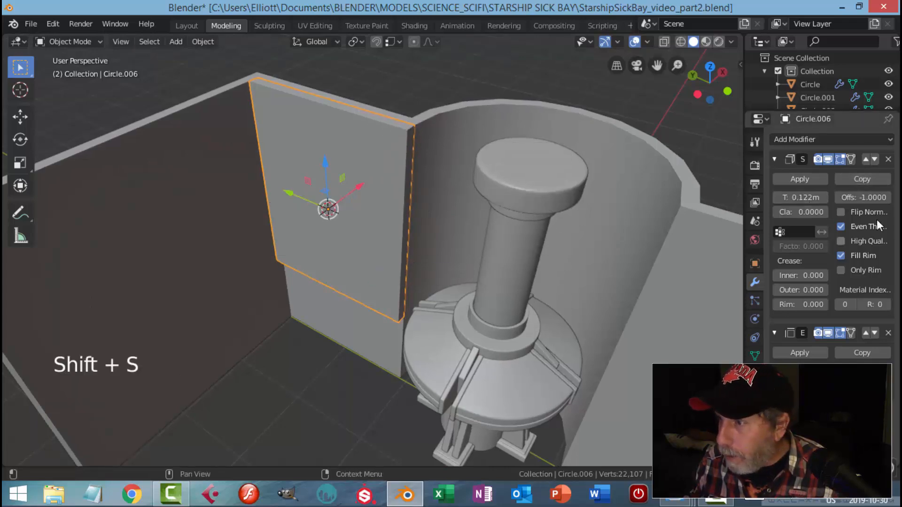
- Remove the Solidify and Edge Split modifiers from the separated panel
click(887, 161)
click(888, 160)
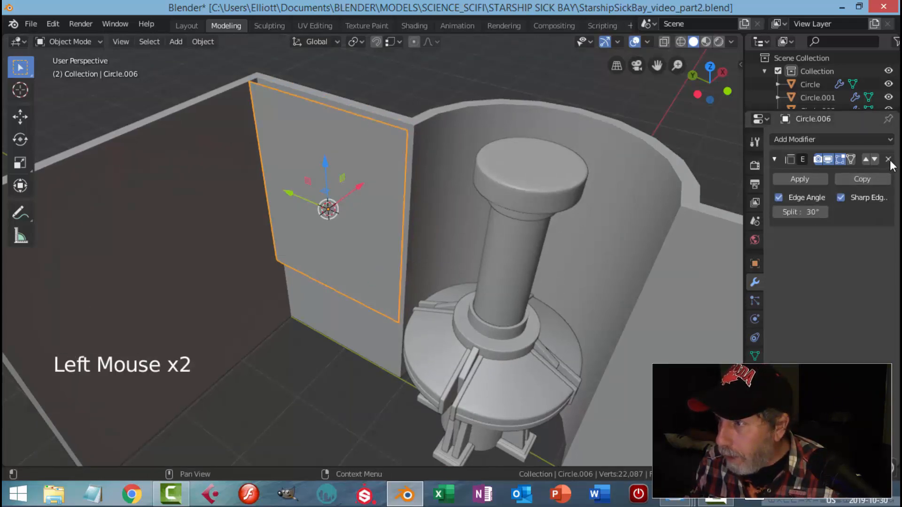
click(888, 160)
- Scale the whole panel face down along Z to less than half its height
middle_drag(566, 252, 451, 204)
key(Tab)
key(a)
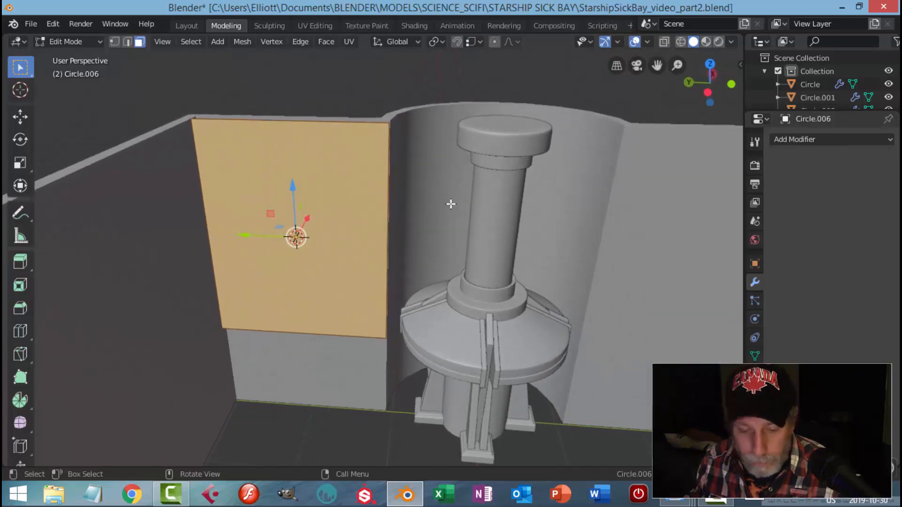
key(s)
key(z)
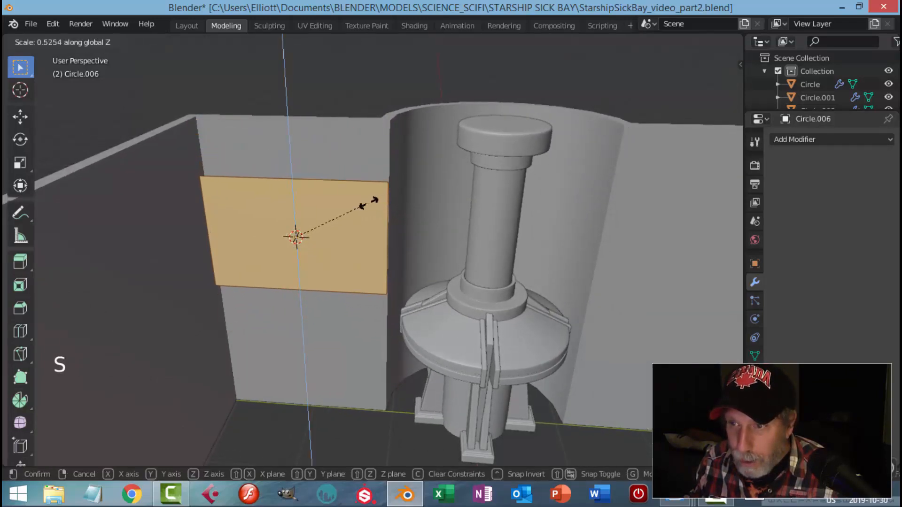
click(364, 210)
middle_drag(412, 215, 424, 222)
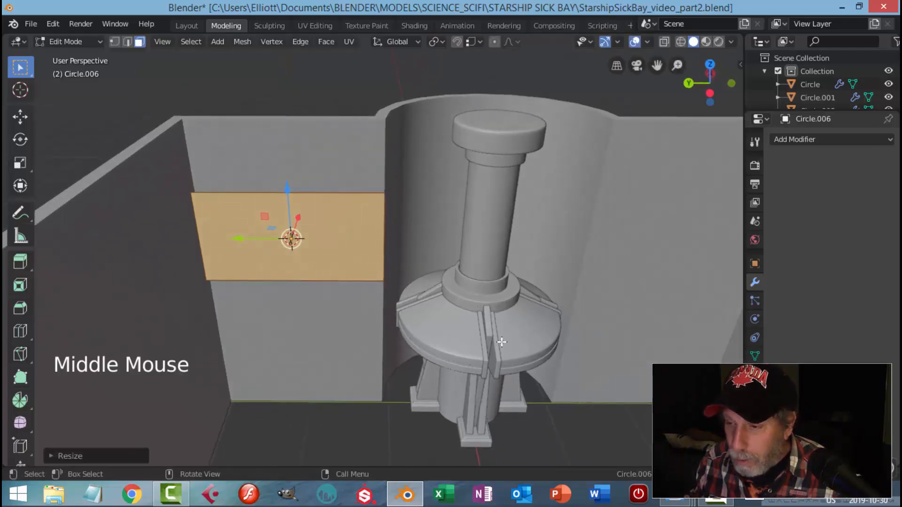
- Check the WIP2.png reference render, return to Blender, and raise the panel face to the top of the wall
click(676, 502)
click(625, 423)
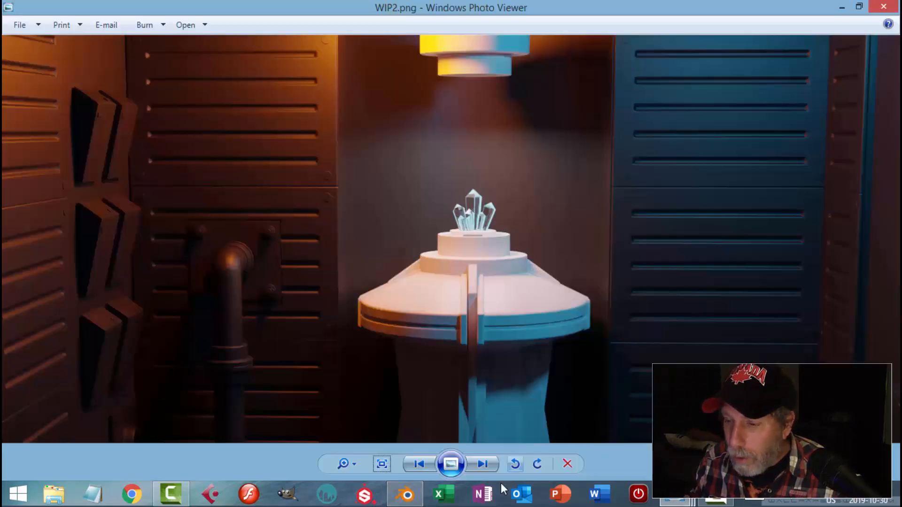
click(406, 494)
middle_drag(423, 280, 415, 259)
scroll(362, 282, up, 2)
scroll(354, 272, up, 1)
middle_drag(416, 258, 476, 236)
scroll(426, 276, up, 1)
scroll(479, 254, down, 3)
drag(311, 215, 317, 141)
scroll(380, 299, down, 3)
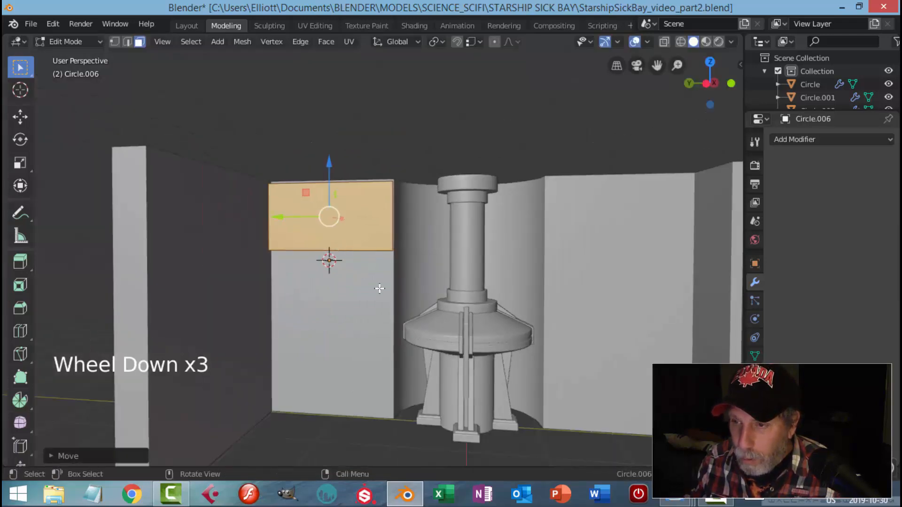
- Extrude the panel face a short distance away from the wall along X to give the panel thickness
middle_drag(379, 298, 371, 298)
scroll(384, 255, up, 2)
shift+middle_drag(385, 256, 389, 256)
middle_drag(389, 256, 437, 314)
scroll(420, 254, up, 2)
scroll(437, 315, up, 1)
shift+middle_drag(437, 314, 473, 306)
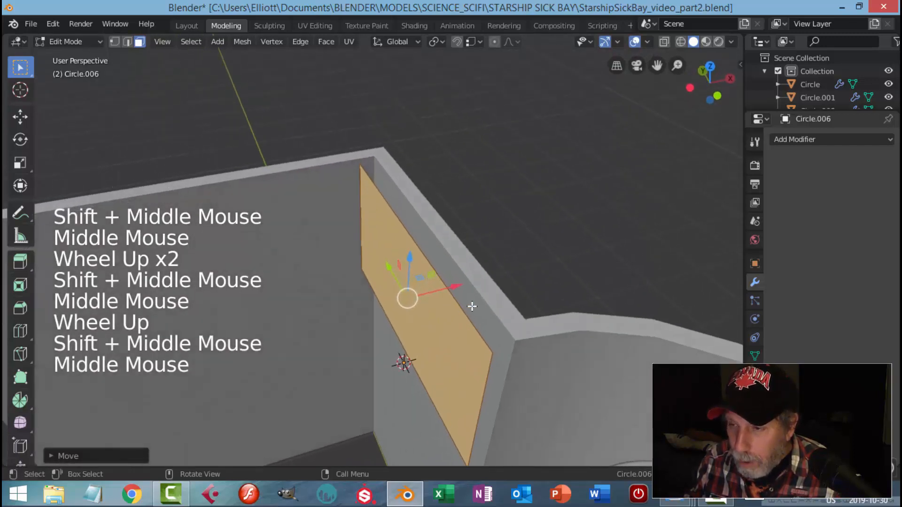
key(e)
drag(459, 286, 451, 291)
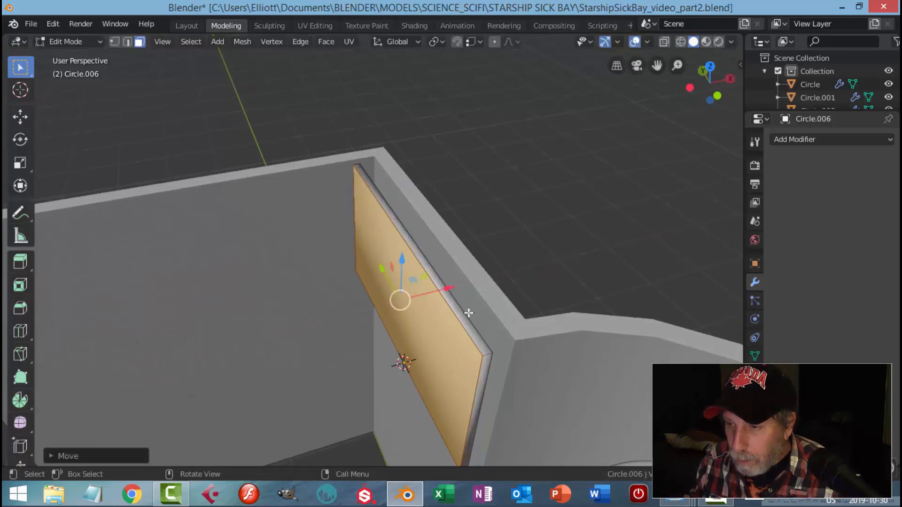
- Apply Shade Flat to the thickened wall panel in Object Mode
key(Tab)
right_click(406, 308)
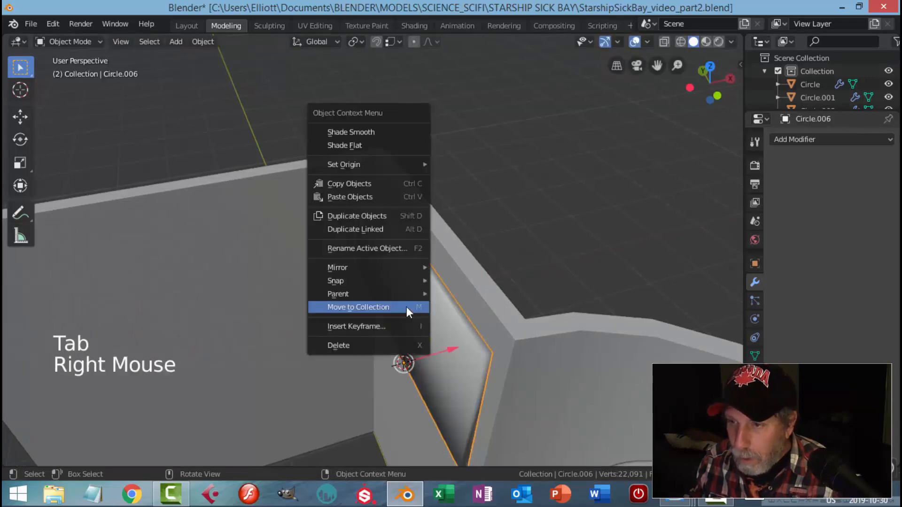
click(401, 144)
middle_drag(399, 291, 458, 275)
scroll(484, 329, up, 2)
mouse_move(485, 332)
shift+middle_down()
mouse_move(470, 330)
mouse_move(494, 302)
mouse_move(491, 321)
mouse_move(481, 315)
shift+middle_up()
middle_drag(482, 316, 471, 308)
- After checking the WIP2.png reference, add two vertical loop cuts to the panel and spread them along Y by about 2.5 toward its side edges
key(Tab)
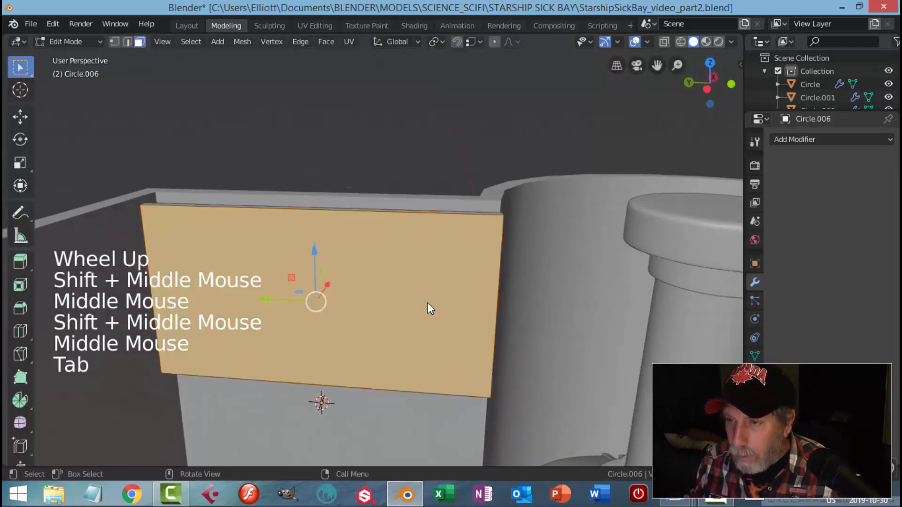
scroll(411, 306, up, 2)
shift+middle_drag(411, 306, 445, 274)
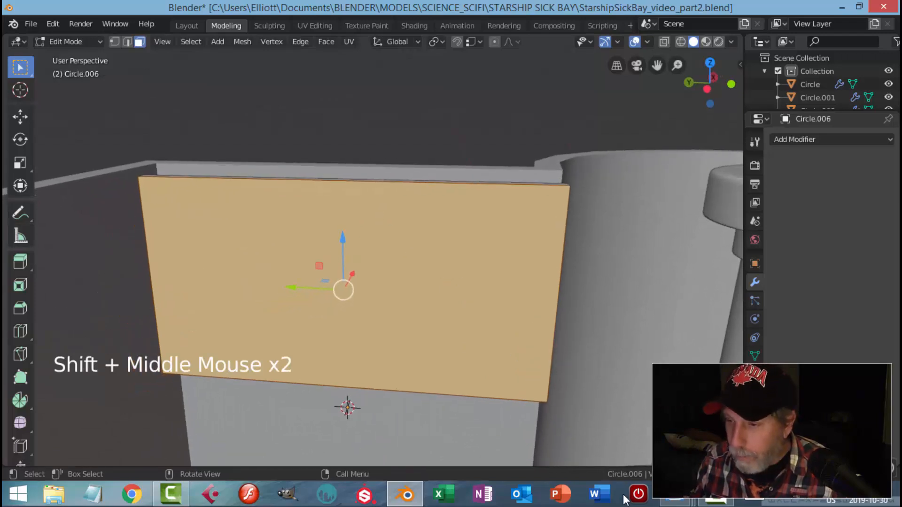
mouse_move(678, 500)
click(644, 433)
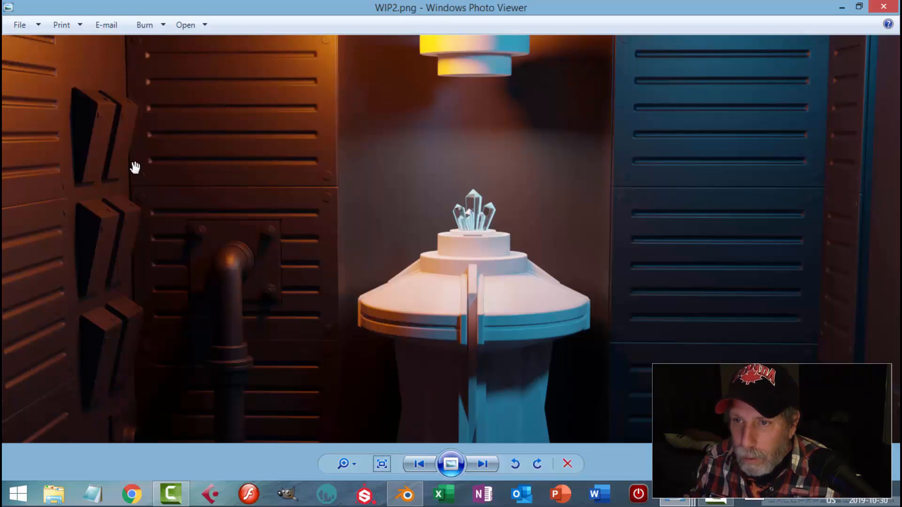
click(394, 494)
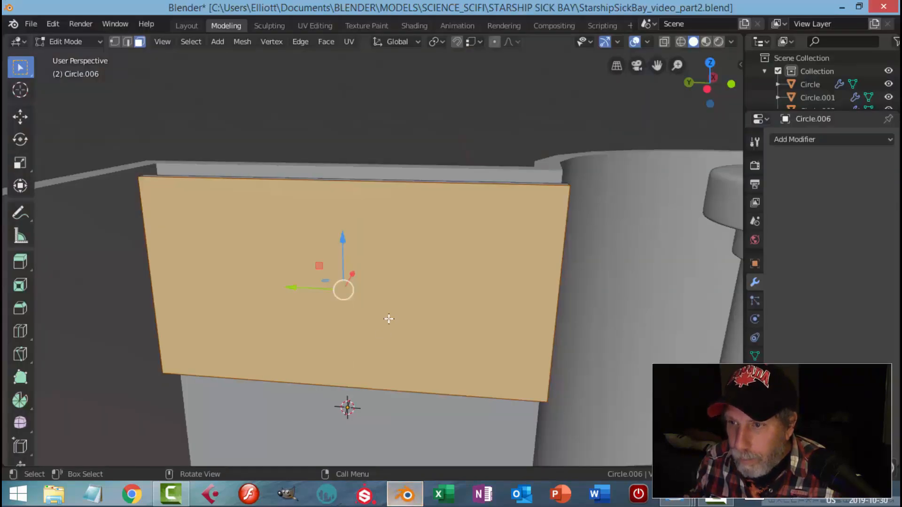
key(ctrl+r)
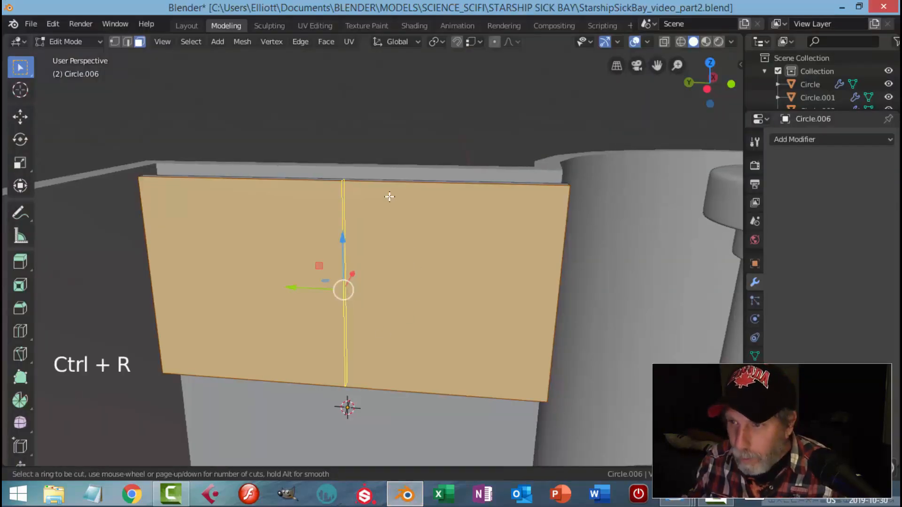
scroll(389, 196, up, 1)
click(389, 197)
right_click(417, 222)
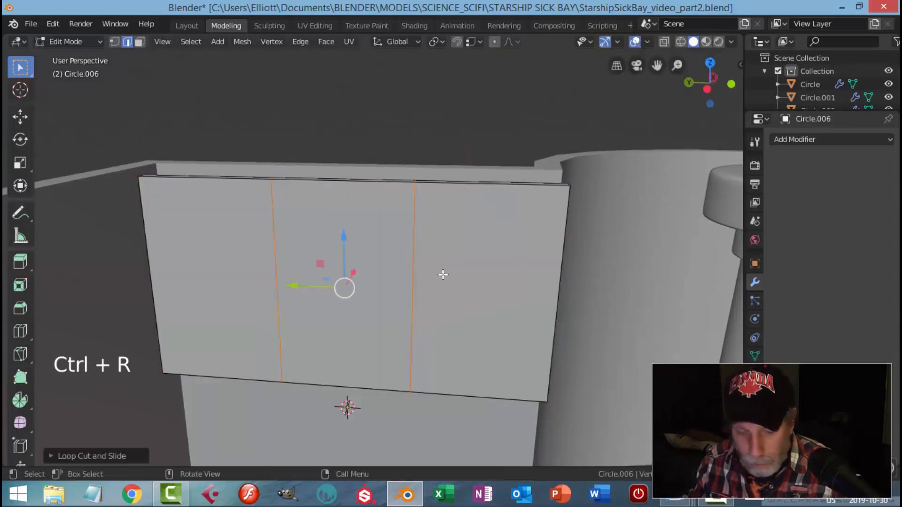
key(s)
key(y)
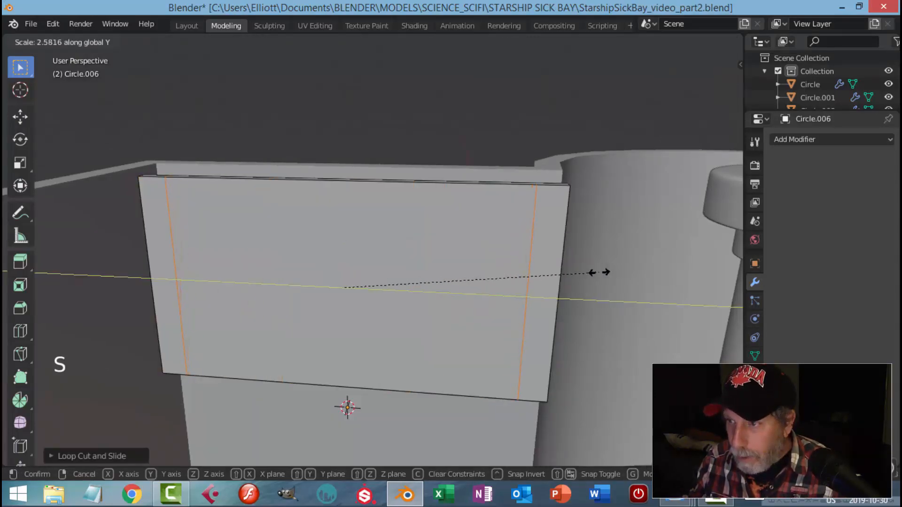
click(594, 273)
- Add two horizontal loop cuts to the panel and spread them along Z by about 2.2 toward its upper and lower edges
key(ctrl+r)
scroll(562, 247, up, 1)
click(563, 247)
right_click(565, 293)
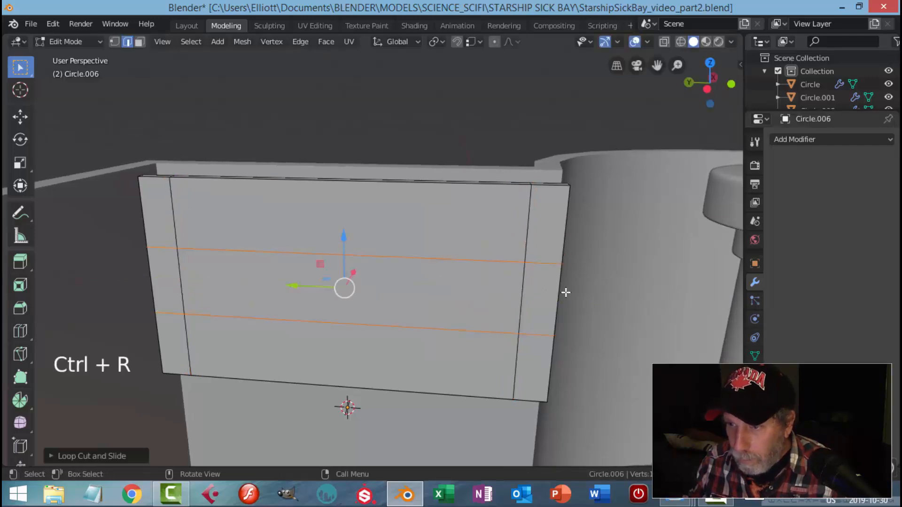
key(s)
key(z)
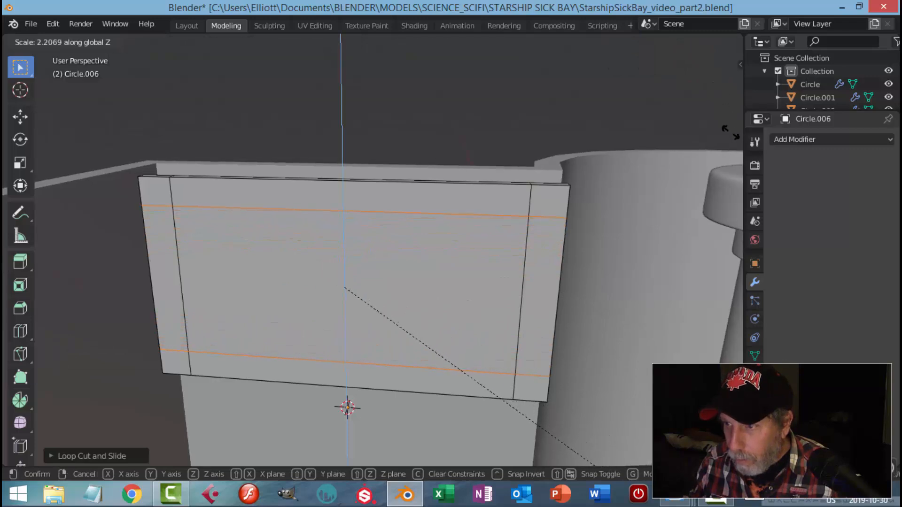
click(713, 114)
- Add four evenly spaced horizontal loop cuts across the panel's middle section and bevel them into narrow bands
key(alt+a)
mouse_move(469, 208)
middle_down()
mouse_move(501, 238)
mouse_move(460, 185)
mouse_move(483, 199)
middle_up()
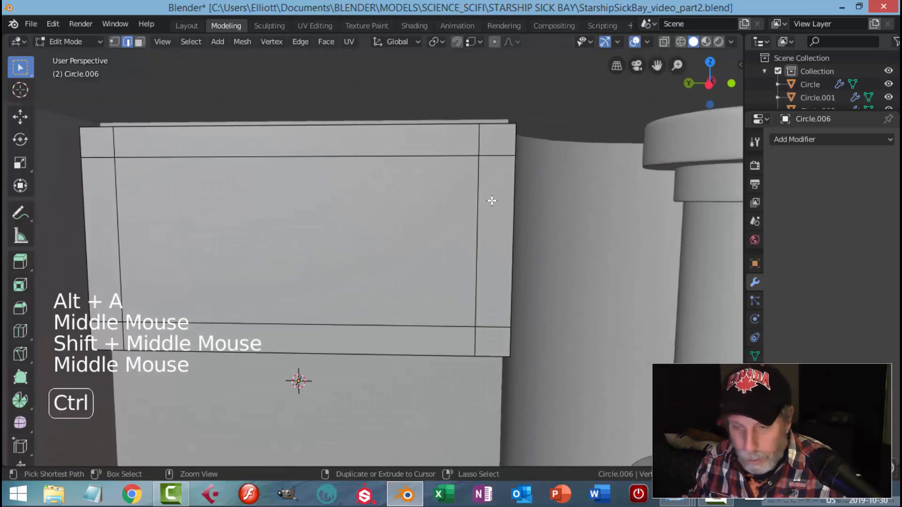
key(ctrl+r)
scroll(492, 200, up, 1)
scroll(492, 200, up, 1)
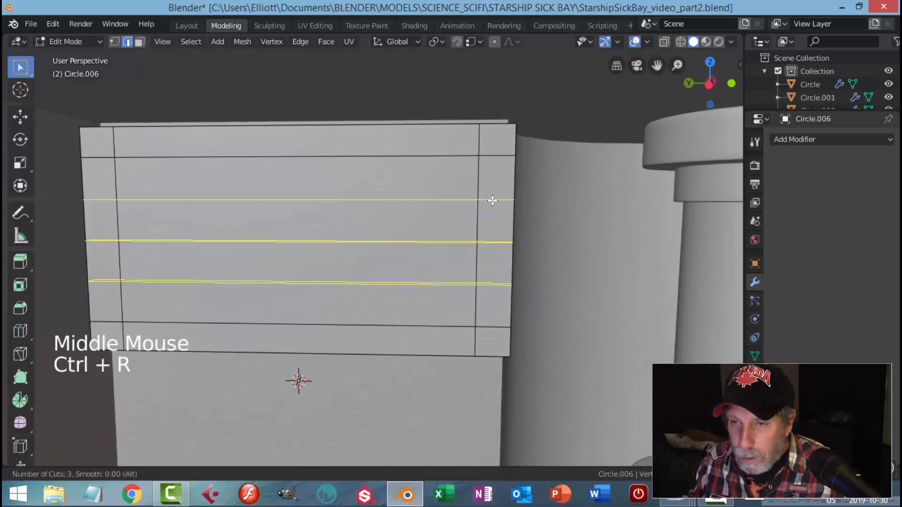
scroll(492, 201, up, 1)
click(492, 201)
right_click(492, 200)
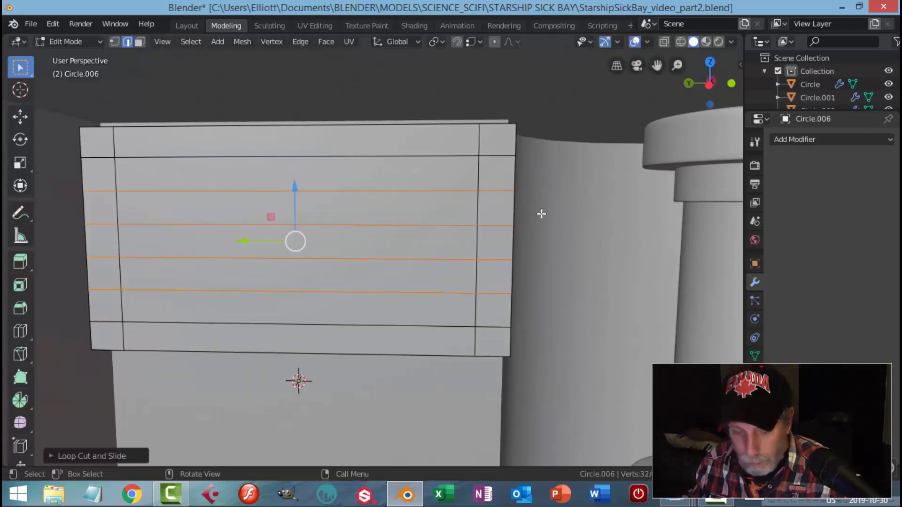
key(ctrl+b)
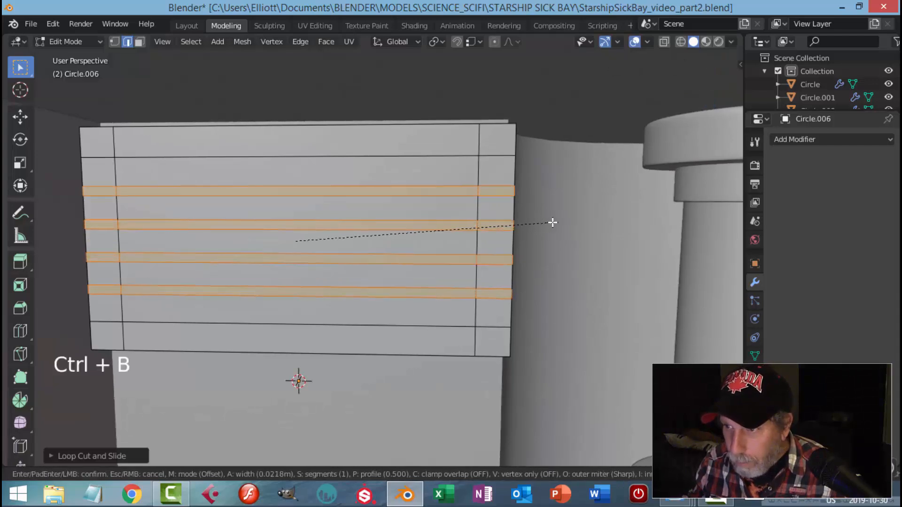
click(419, 223)
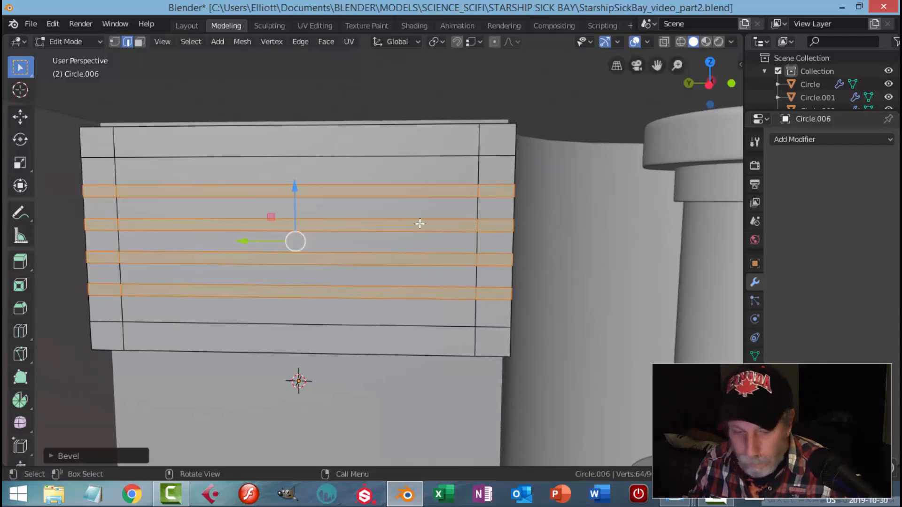
- Select the four narrow band faces between the panel's side margins and extrude them slightly inward as recessed grooves
key(alt+a)
key(3)
click(328, 194)
shift+click(332, 225)
shift+click(328, 259)
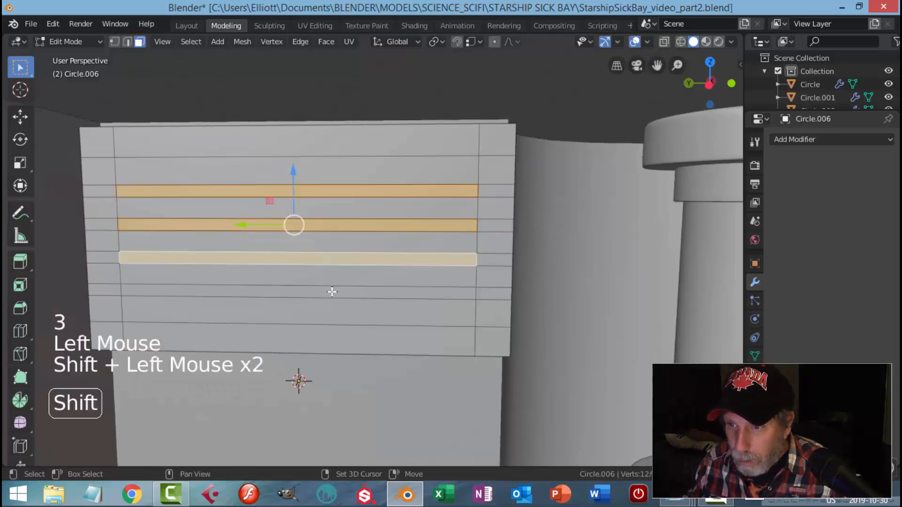
shift+click(333, 293)
middle_drag(332, 293, 393, 236)
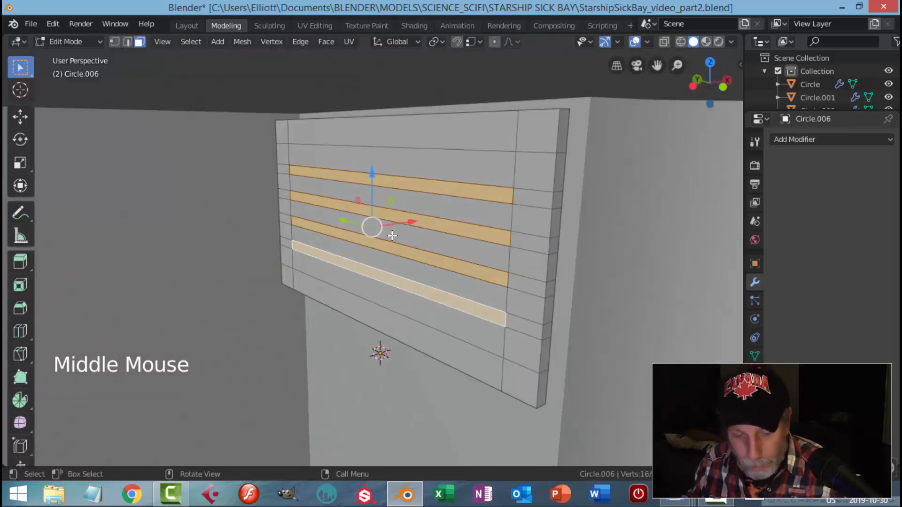
key(e)
click(397, 236)
- Set the pivot point to Individual Origins and scale the four recessed groove faces slightly narrower along Y
middle_drag(397, 236, 422, 81)
click(434, 41)
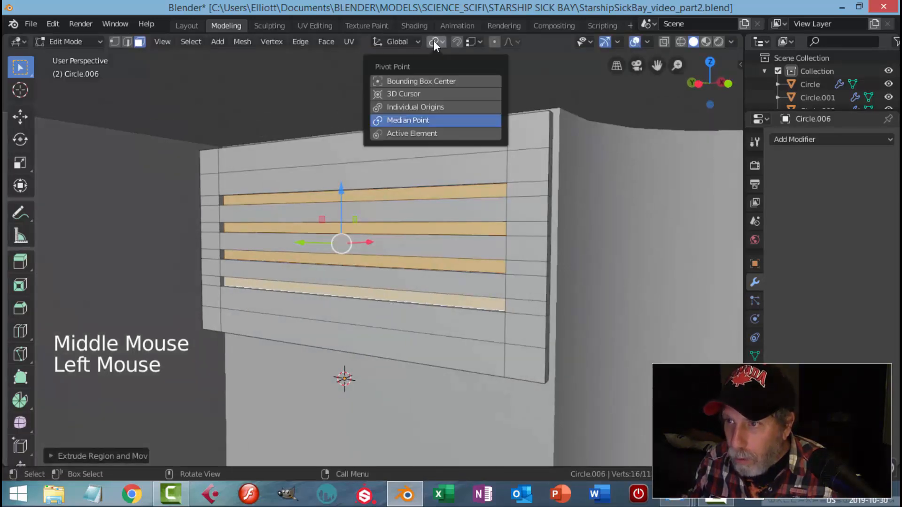
click(408, 106)
middle_drag(395, 227, 428, 210)
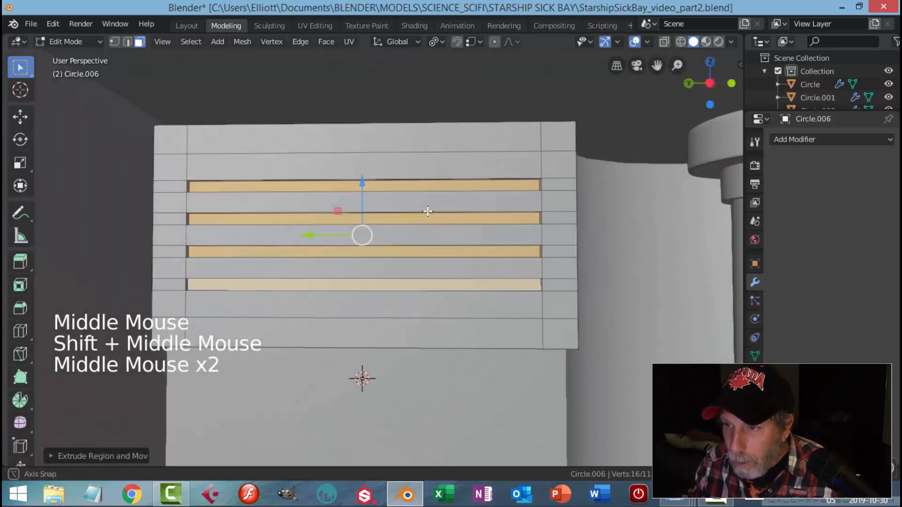
key(s)
key(y)
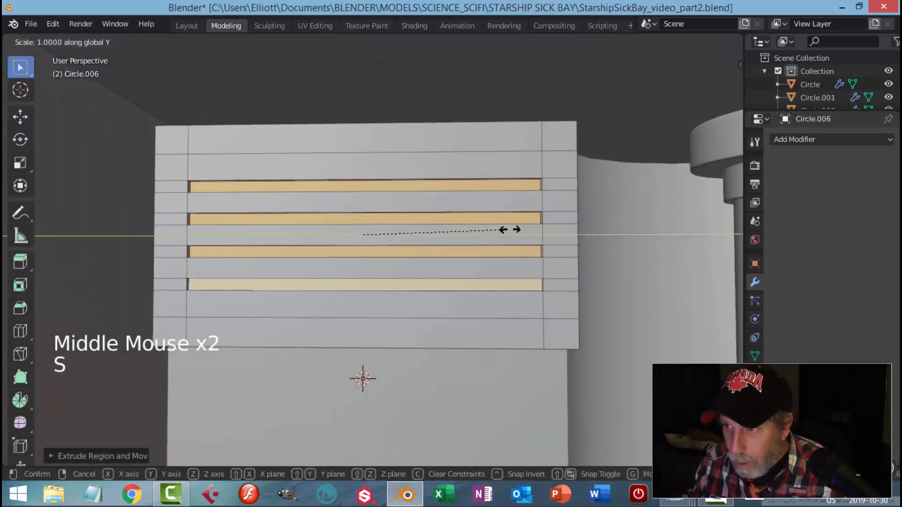
click(475, 230)
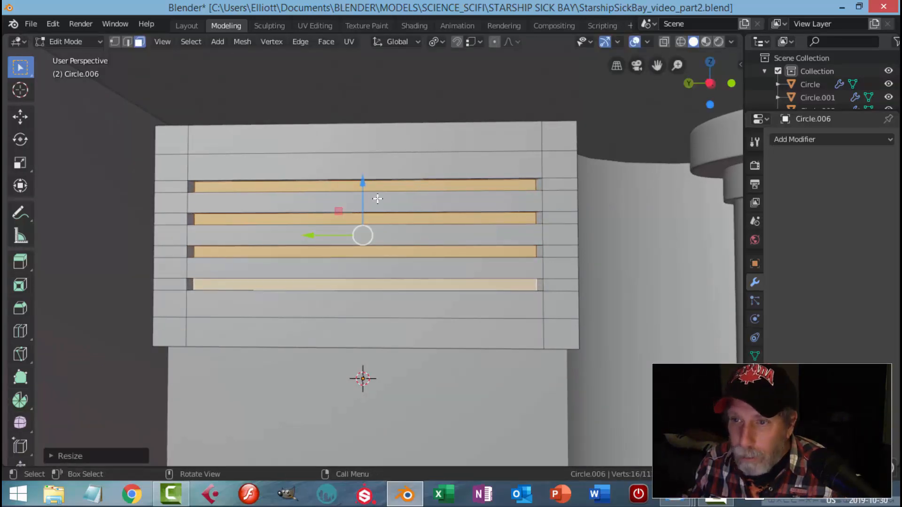
- Scale the four recessed groove faces along Z to make them slightly shorter, sloping the groove walls
middle_drag(397, 222, 419, 217)
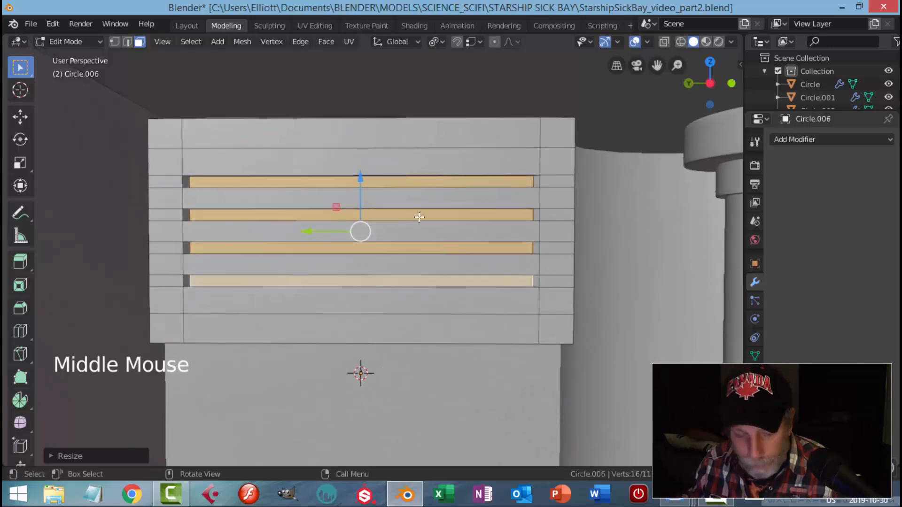
key(s)
key(z)
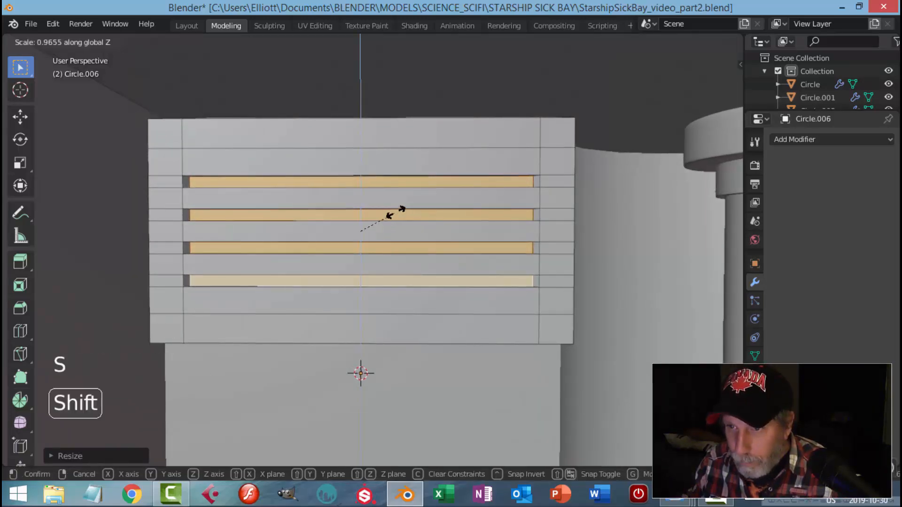
click(342, 191)
- Shift the four recessed groove faces slightly along X to adjust the groove depth, and clear the selection
middle_drag(424, 196, 416, 220)
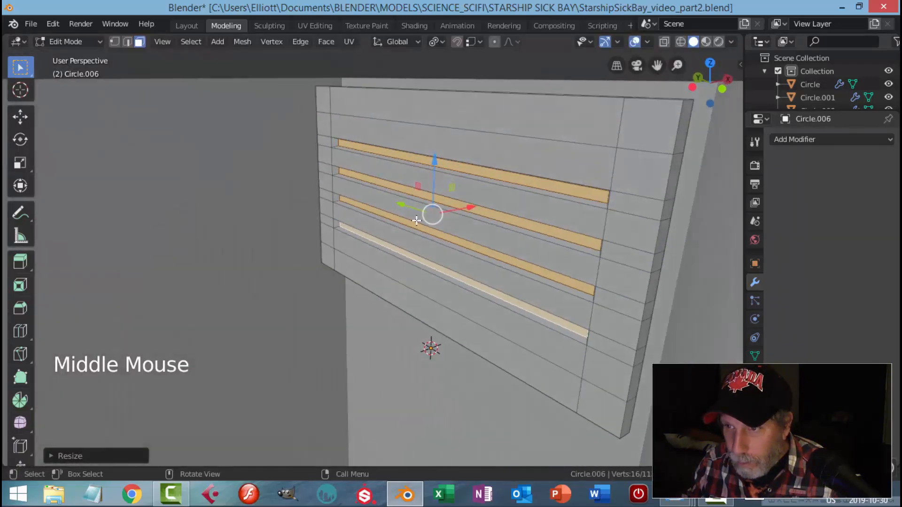
drag(465, 206, 461, 206)
drag(462, 206, 461, 206)
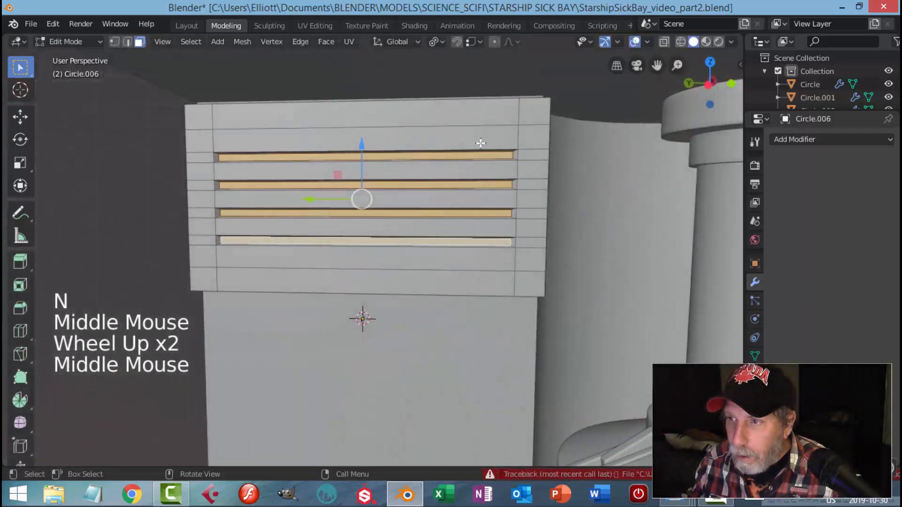
middle_drag(528, 125, 486, 149)
key(alt+a)
- Select the whole strip of faces around the panel's upper edge, including its front, side and top faces, and delete those faces
shift+middle_drag(569, 139, 489, 151)
middle_drag(488, 150, 454, 163)
key(3)
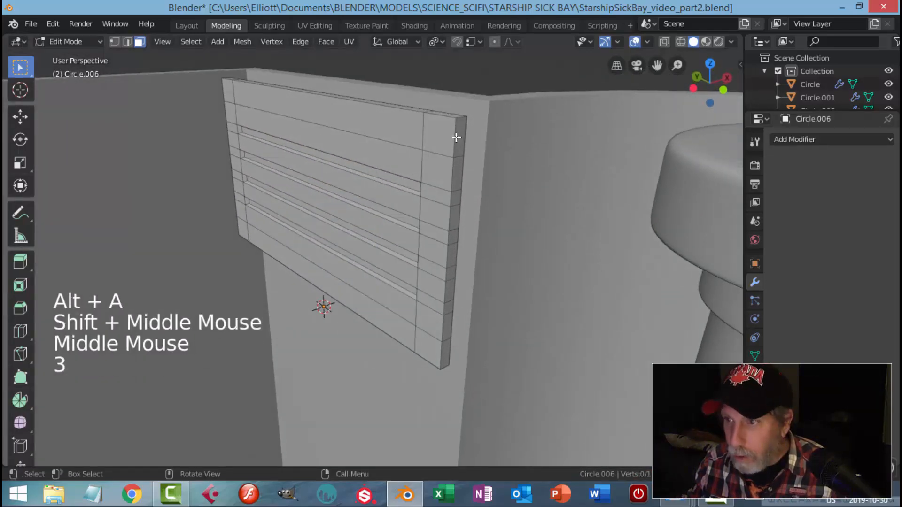
alt+shift+click(457, 141)
middle_drag(457, 141, 487, 217)
shift+click(444, 174)
shift+click(413, 153)
scroll(412, 153, down, 2)
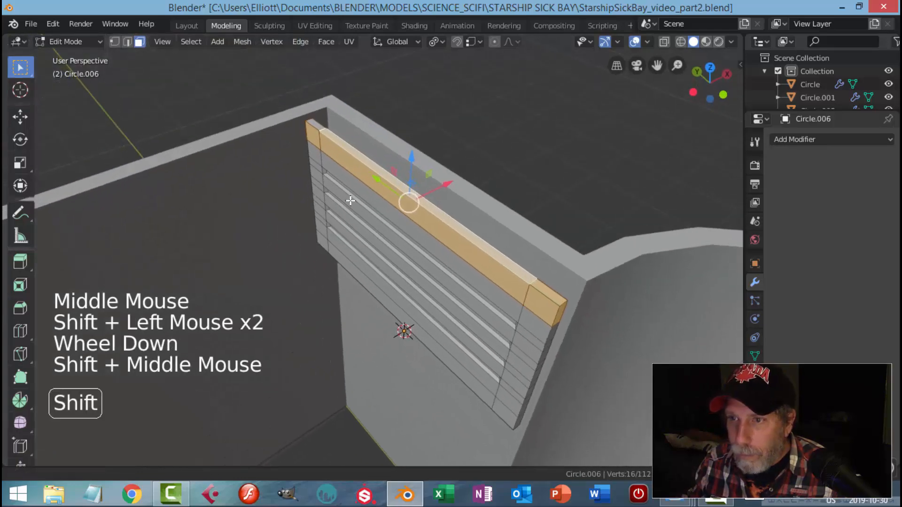
shift+click(323, 126)
key(x)
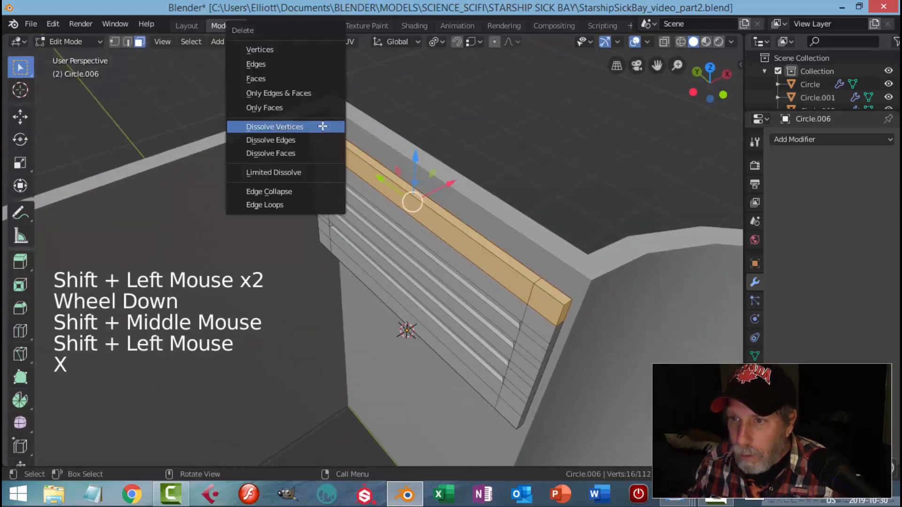
click(282, 79)
- Select the strip of faces around the panel's lower edge, including its underside, and delete those faces
scroll(342, 167, down, 2)
middle_drag(343, 167, 496, 252)
scroll(497, 248, up, 1)
alt+shift+click(489, 234)
shift+click(495, 249)
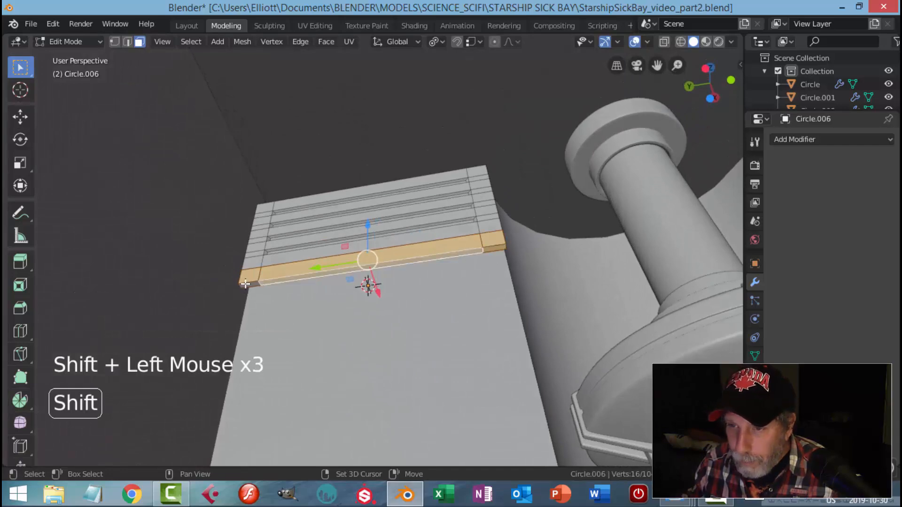
key(x)
click(322, 276)
- Select the open edge loop along the top of the panel and close it with Grid Fill
middle_drag(366, 224, 346, 216)
scroll(340, 183, up, 2)
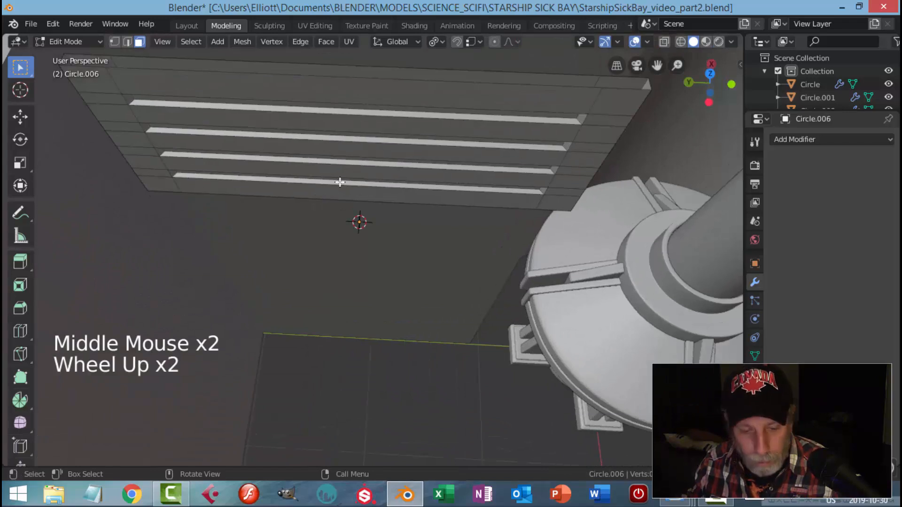
key(2)
scroll(249, 135, down, 1)
alt+shift+click(238, 106)
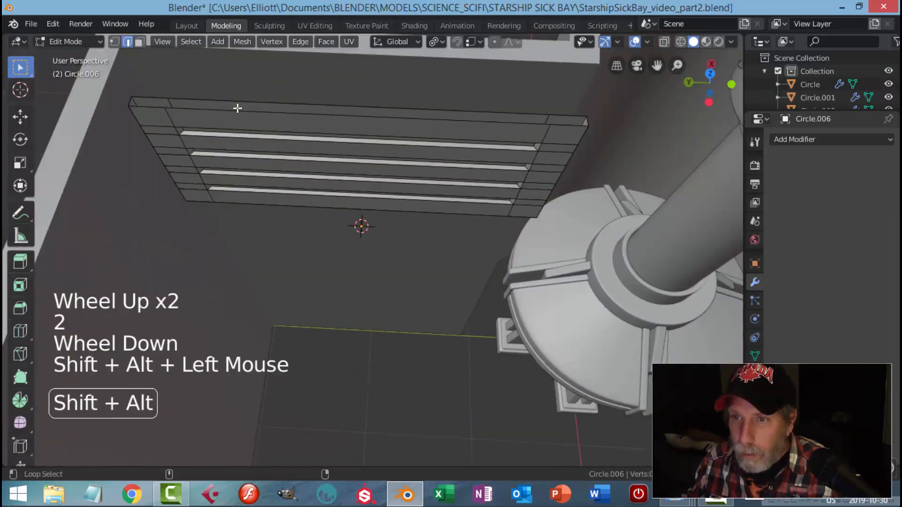
click(327, 42)
click(347, 200)
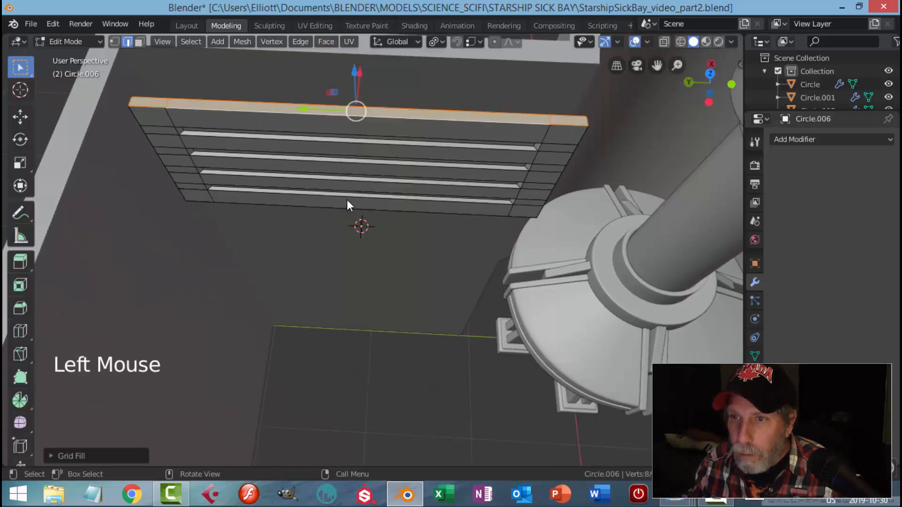
key(alt+a)
- Close the open edge loop along the panel's underside with Grid Fill and return to Object Mode
scroll(347, 206, down, 3)
middle_drag(348, 205, 462, 220)
scroll(437, 253, up, 3)
scroll(437, 230, up, 2)
alt+shift+click(462, 220)
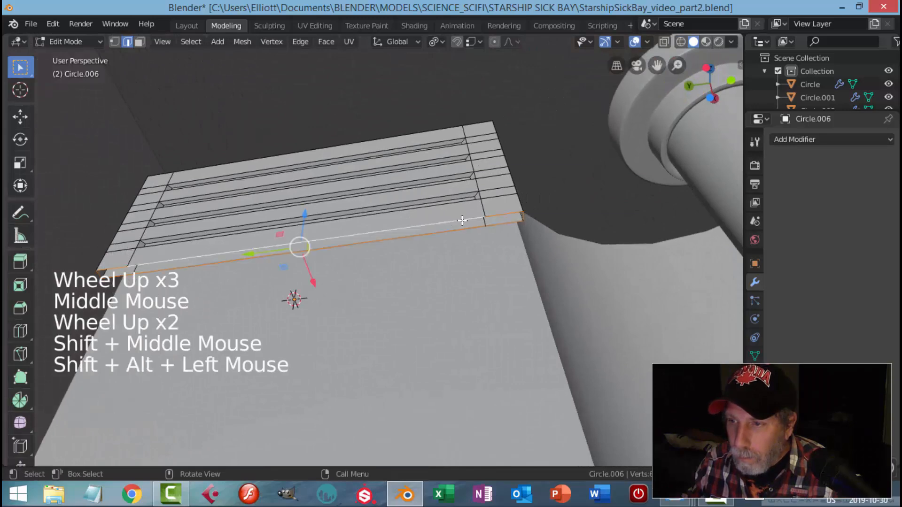
click(326, 42)
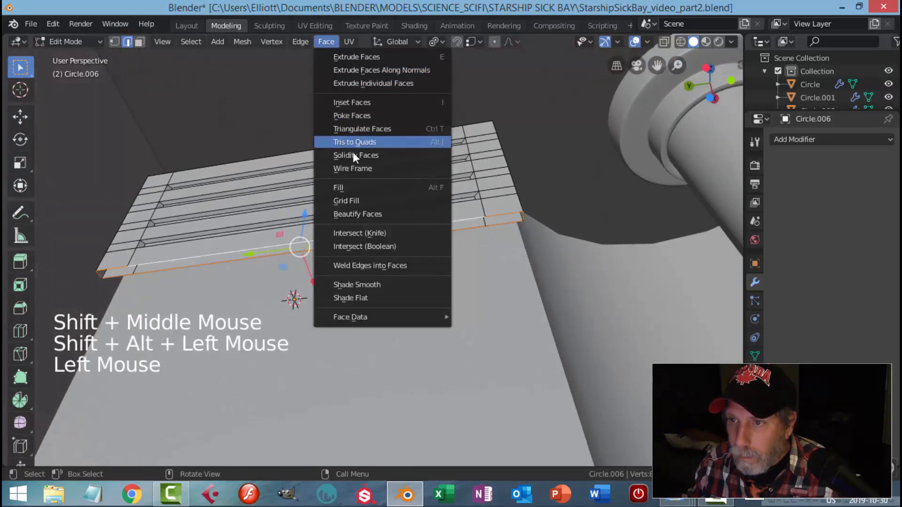
click(355, 199)
key(alt+a)
scroll(388, 127, down, 2)
middle_drag(388, 127, 439, 194)
scroll(440, 197, down, 3)
key(Tab)
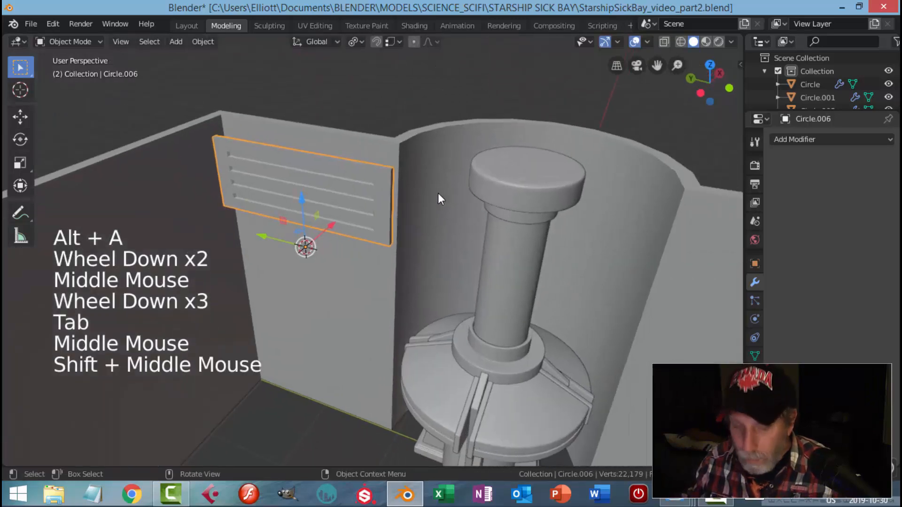
- Set the viewport's Clip Start to 0.001 m and deselect everything
key(n)
click(734, 66)
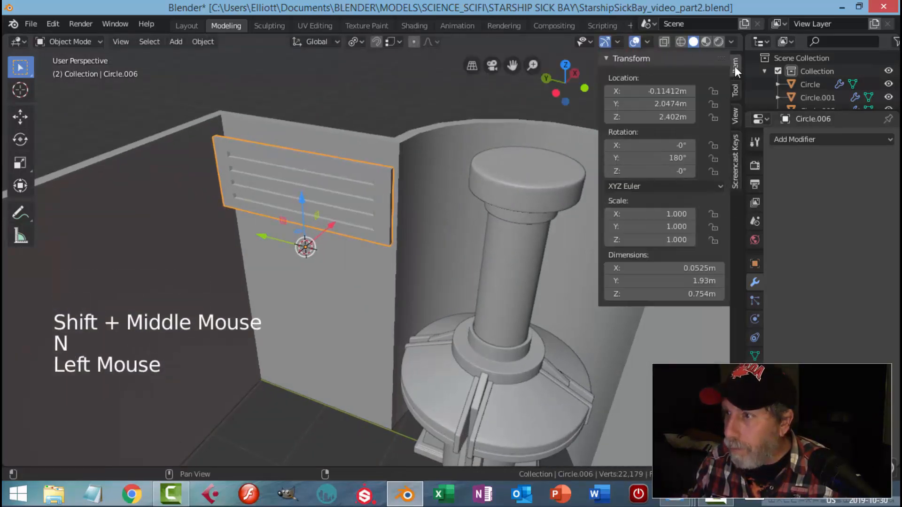
click(735, 113)
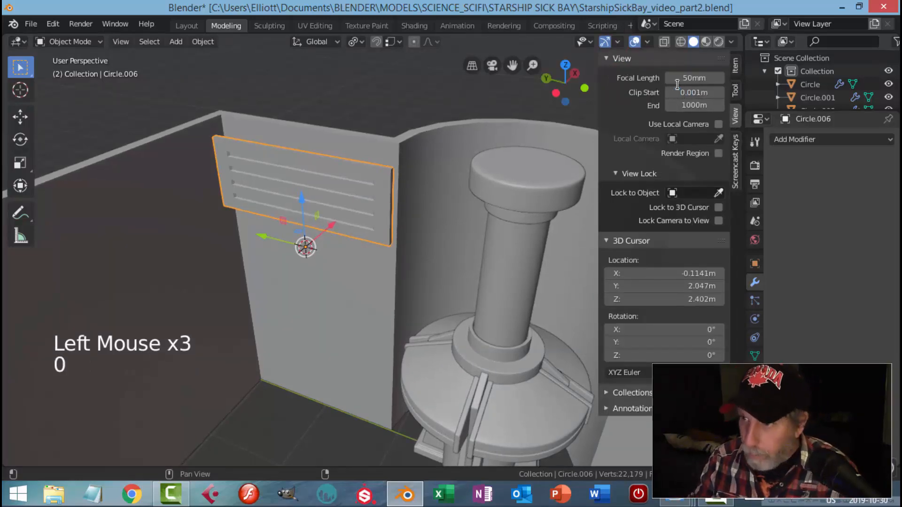
key(n)
key(alt+a)
- Examine the grooved panel on the wall and compare it with the wall panels in the WIP2.png reference render
middle_drag(389, 201, 493, 112)
click(362, 191)
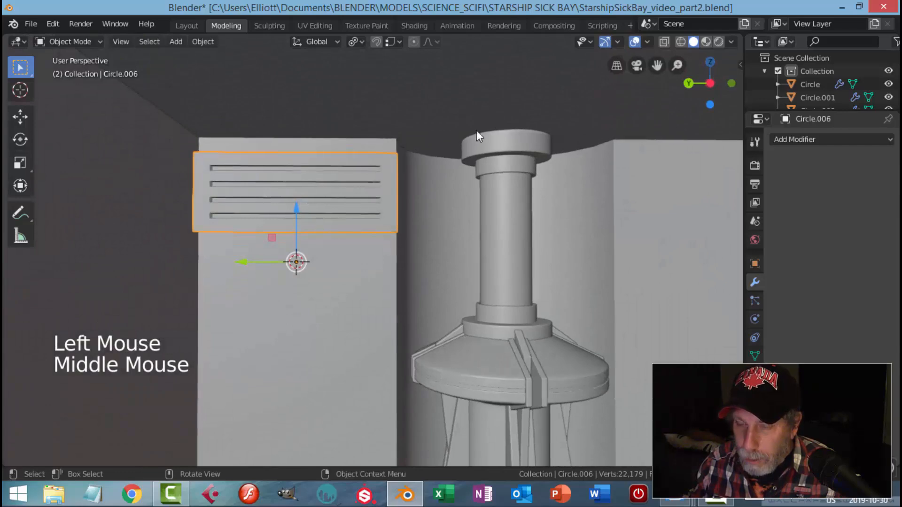
scroll(391, 214, up, 3)
middle_drag(391, 213, 370, 232)
scroll(378, 207, down, 3)
middle_drag(384, 183, 525, 460)
mouse_move(676, 502)
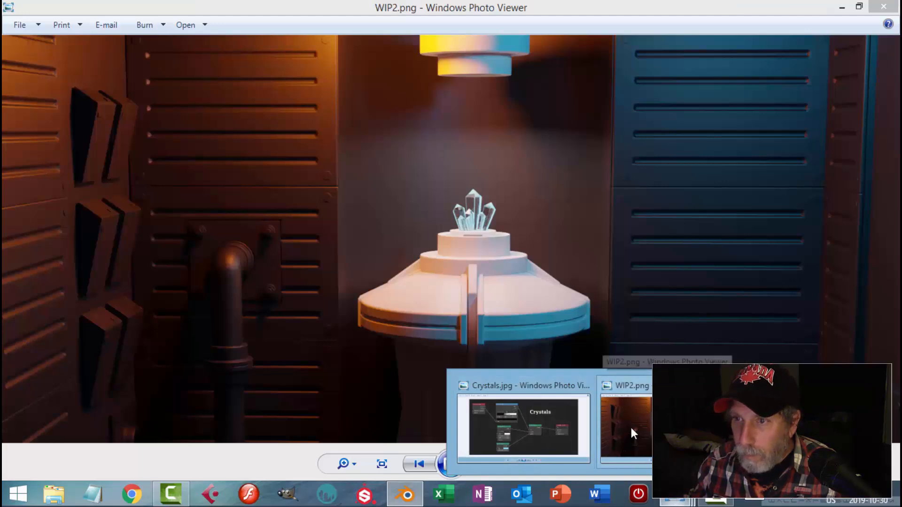
click(630, 427)
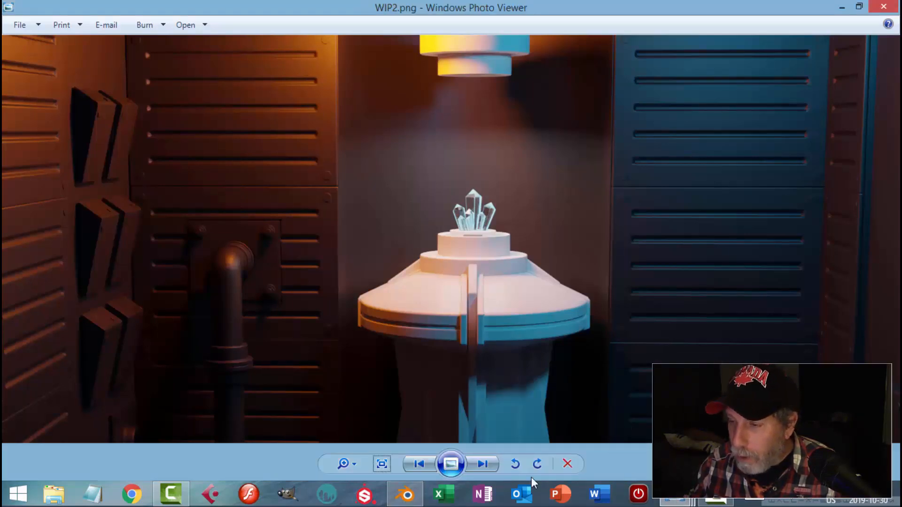
- Switch back to Blender, hide everything except the grooved panel, and open it in Edit Mode facing its rear side
click(407, 494)
scroll(370, 322, down, 2)
middle_drag(371, 322, 336, 272)
scroll(368, 306, up, 3)
scroll(370, 231, up, 2)
mouse_move(370, 232)
shift+middle_down()
mouse_move(353, 292)
mouse_move(377, 282)
mouse_move(286, 352)
mouse_move(377, 233)
mouse_move(360, 235)
shift+middle_up()
key(Tab)
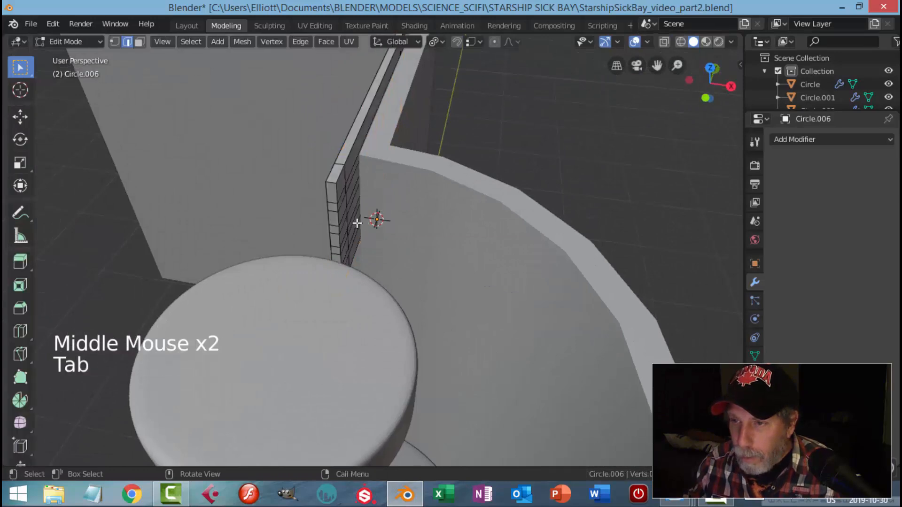
key(Tab)
key(shift+h)
middle_drag(372, 217, 397, 193)
key(Tab)
key(alt+a)
shift+middle_drag(461, 195, 384, 213)
scroll(354, 203, up, 2)
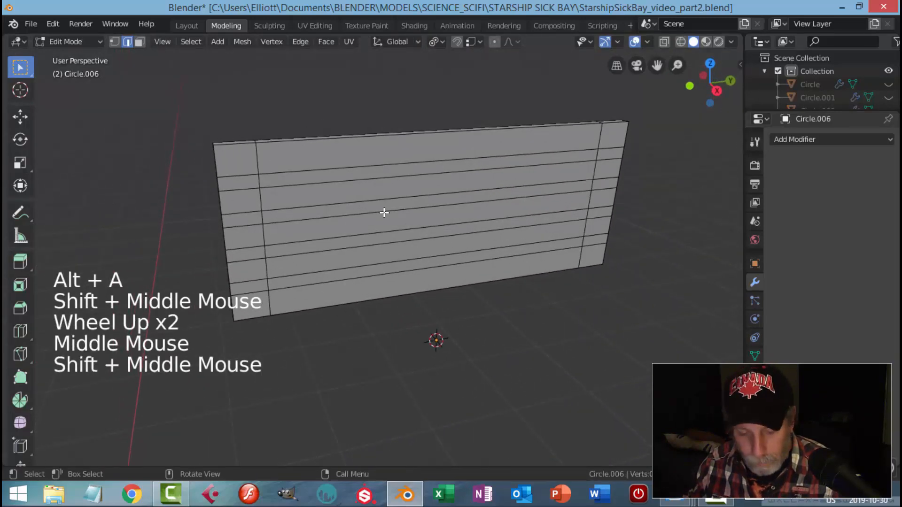
- Circle-select all the faces on the panel's rear side, delete them, and return to Object Mode
key(c)
key(3)
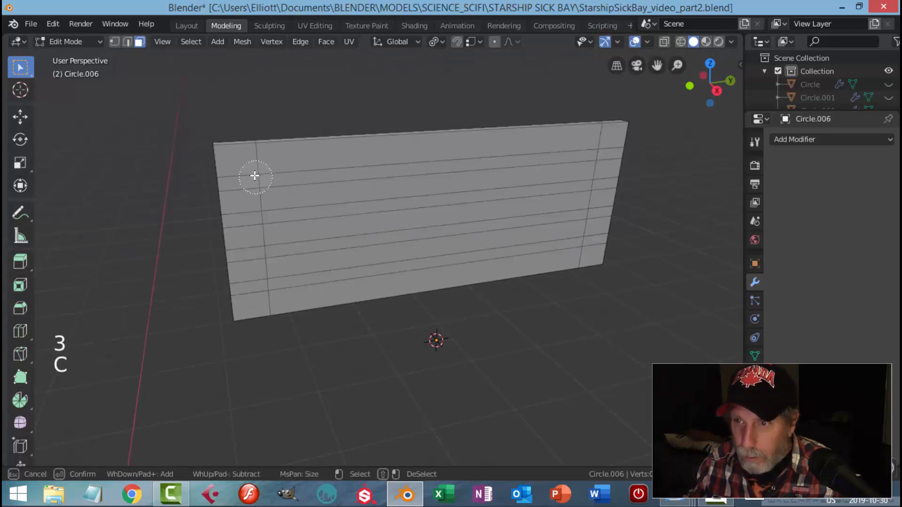
drag(256, 177, 293, 173)
drag(585, 149, 581, 235)
mouse_move(322, 263)
mouse_down()
mouse_move(280, 292)
mouse_move(268, 229)
mouse_up()
scroll(325, 212, down, 2)
middle_drag(324, 212, 509, 213)
key(x)
click(418, 235)
key(Tab)
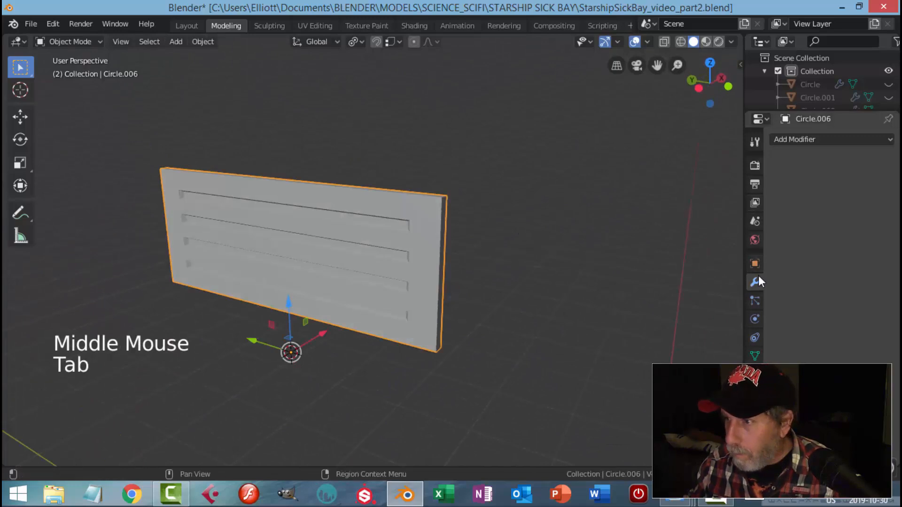
- Add a Bevel modifier to the grooved panel with a width of 0.01 m and 3 segments
click(799, 139)
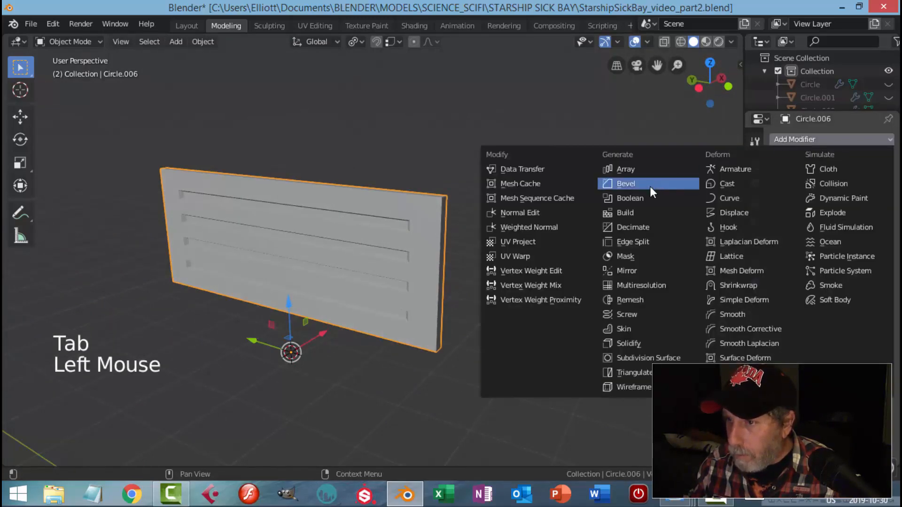
click(650, 187)
click(823, 212)
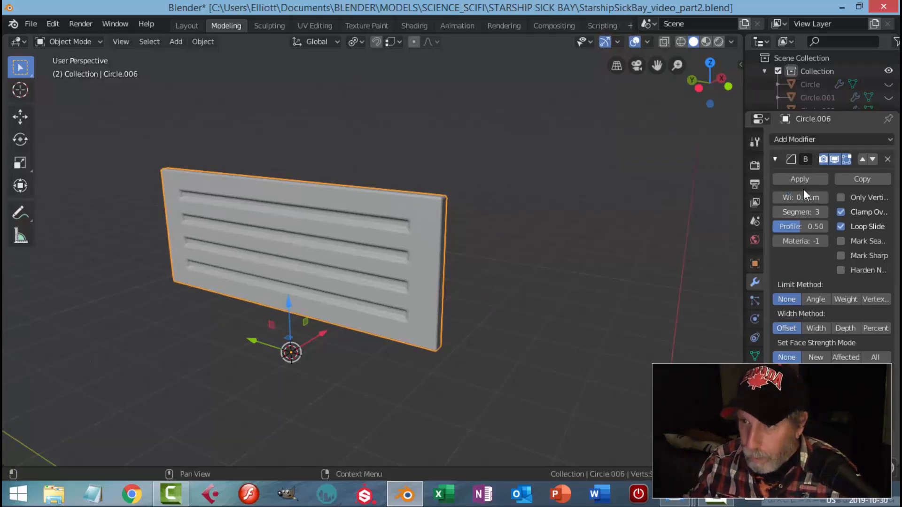
key(alt+a)
- Bring the rest of the room back into view and delete the unneeded extra object
scroll(421, 270, down, 3)
middle_drag(421, 270, 459, 250)
scroll(463, 258, up, 1)
scroll(464, 258, down, 1)
scroll(462, 270, down, 4)
click(380, 263)
key(x)
scroll(380, 263, down, 2)
middle_drag(380, 263, 349, 334)
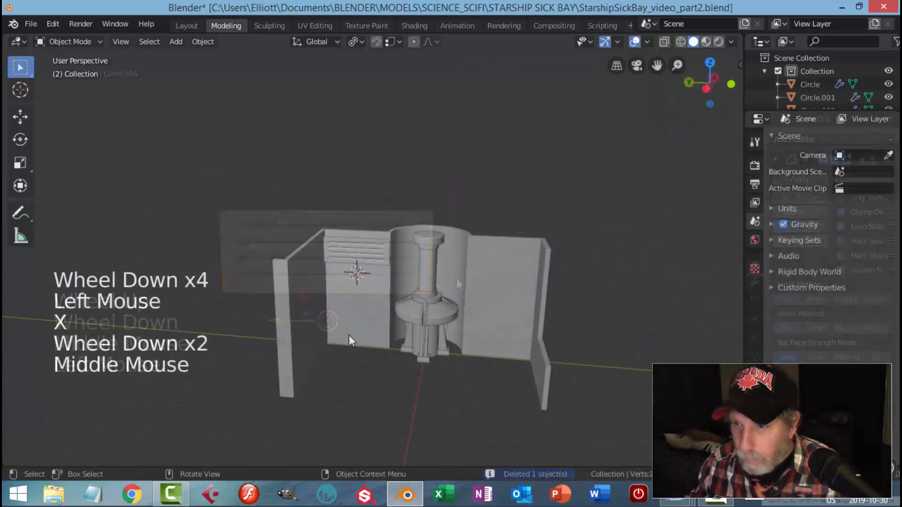
scroll(380, 262, up, 4)
- Select the grooved panel on the wall and nudge it slightly along X to adjust its depth against the wall
click(381, 261)
middle_drag(423, 256, 337, 296)
scroll(380, 259, up, 2)
drag(379, 259, 361, 269)
middle_drag(360, 269, 417, 276)
- Scale the panel's entire mesh slightly along Y in Edit Mode to fit the width of the wall
scroll(456, 244, up, 2)
key(Tab)
key(a)
scroll(417, 280, up, 2)
key(s)
key(y)
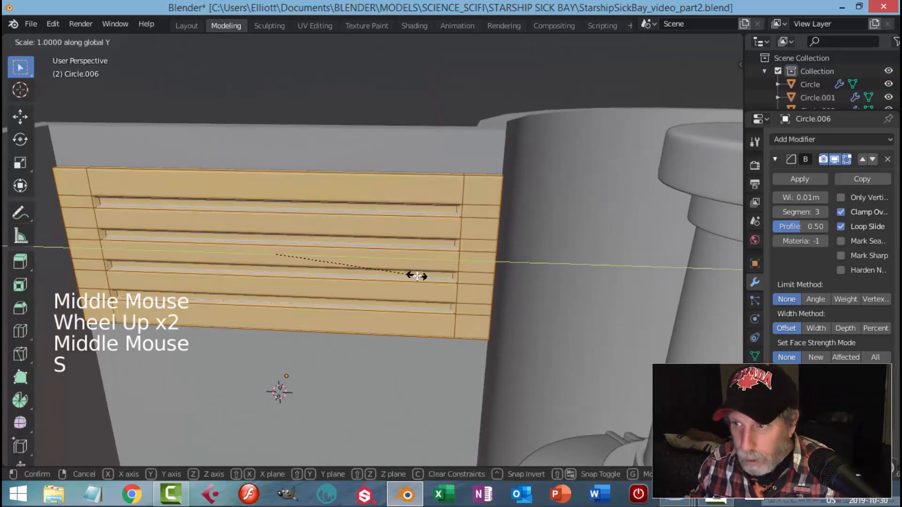
click(407, 278)
key(alt+a)
- Return to Object Mode and raise the panel along Z to the wall's upper edge
middle_drag(406, 278, 382, 258)
click(375, 253)
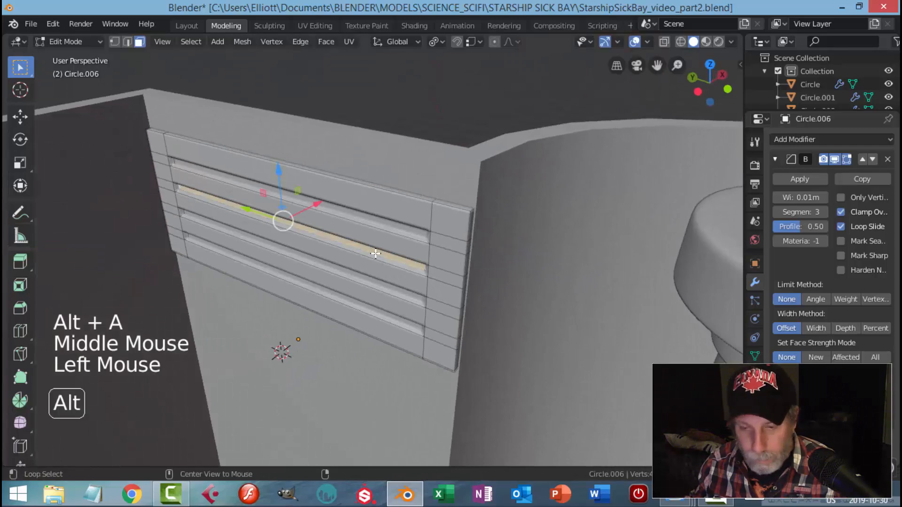
key(alt+a)
key(Tab)
drag(302, 287, 300, 269)
key(alt+a)
- Duplicate the grooved panel and move the copy down along Z by about 0.77 m, directly beneath the original
scroll(301, 266, down, 3)
middle_drag(301, 266, 355, 227)
click(354, 227)
scroll(354, 265, down, 3)
shift+middle_drag(353, 265, 365, 250)
key(shift+d)
right_click(365, 248)
drag(345, 181, 356, 233)
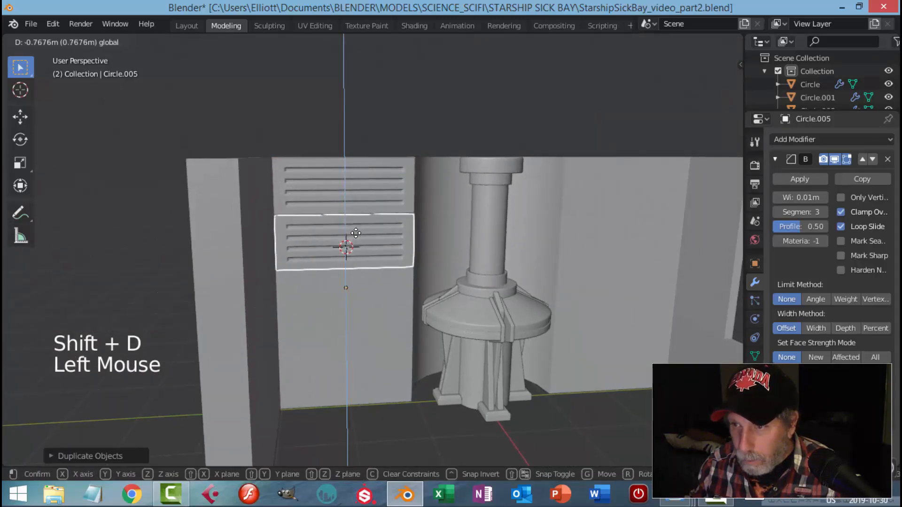
click(355, 234)
key(alt+a)
- Duplicate the second panel and move the copy down along Z to form a third panel directly beneath it
mouse_move(413, 252)
middle_down()
mouse_move(401, 261)
mouse_move(408, 250)
middle_up()
scroll(396, 261, up, 2)
click(385, 235)
key(shift+d)
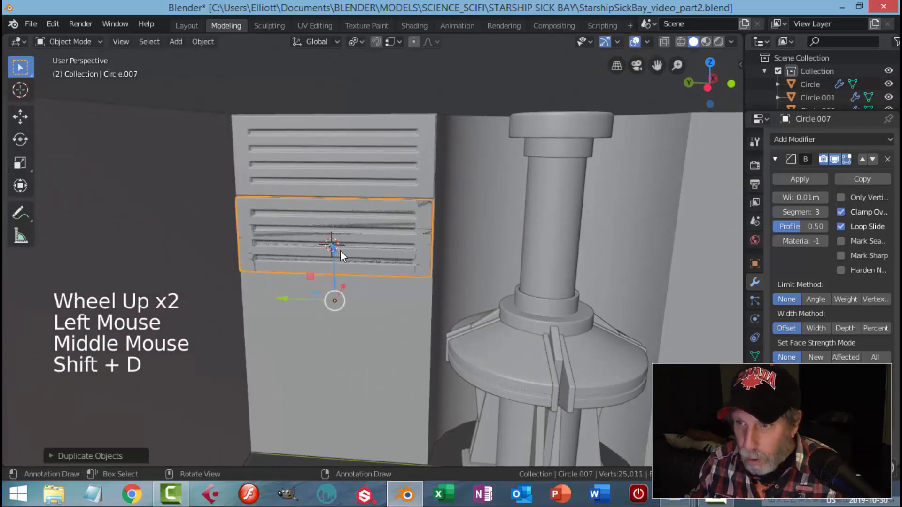
drag(335, 250, 343, 320)
key(alt+a)
middle_drag(367, 323, 395, 308)
scroll(390, 306, down, 2)
middle_drag(395, 308, 397, 308)
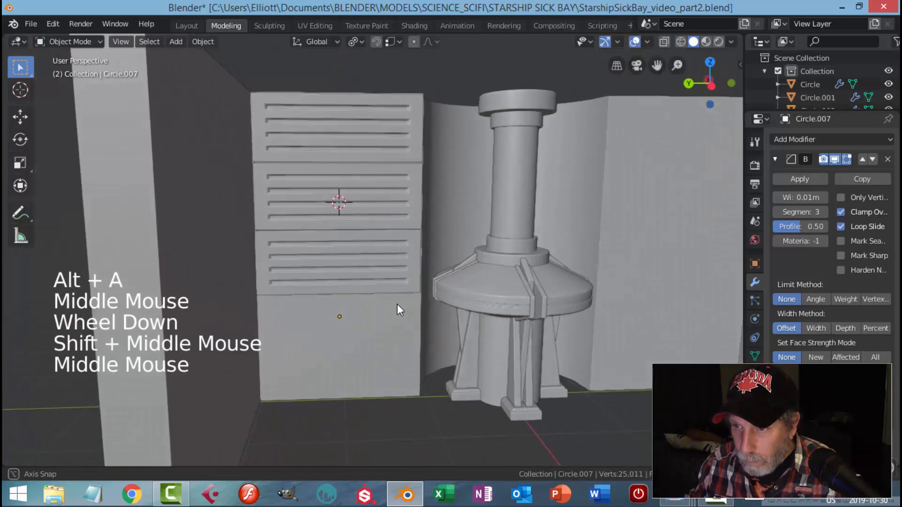
- Duplicate the third panel and move the copy down along Z to form a fourth panel directly beneath it
click(366, 274)
key(shift+d)
drag(337, 266, 340, 329)
key(alt+a)
middle_drag(413, 306, 345, 319)
click(345, 318)
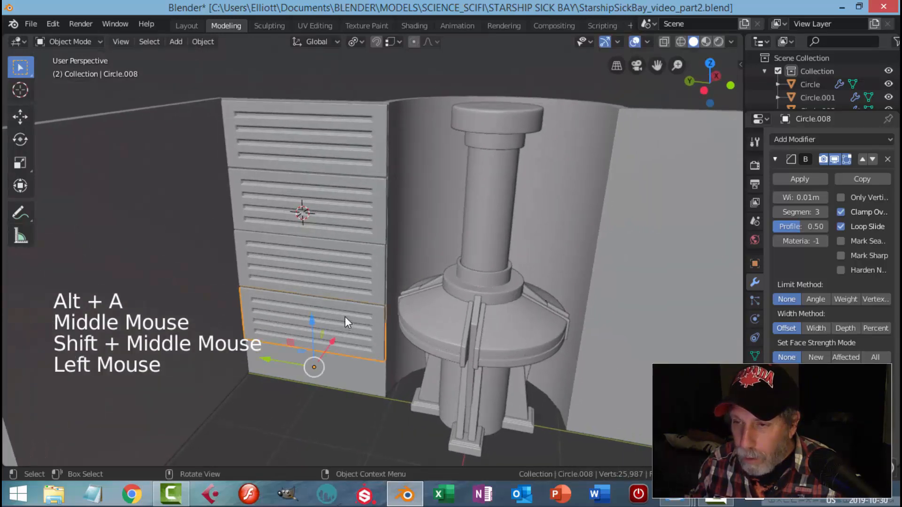
- Delete the three lower panel copies, keeping only the panel at the wall's upper edge
key(x)
click(349, 307)
click(343, 281)
key(x)
click(343, 280)
click(346, 229)
key(x)
click(346, 227)
- Scale the remaining panel's entire mesh taller along Z in Edit Mode, then return to Object Mode
click(348, 156)
key(Tab)
key(a)
middle_drag(357, 226, 382, 221)
scroll(376, 235, up, 2)
key(s)
key(z)
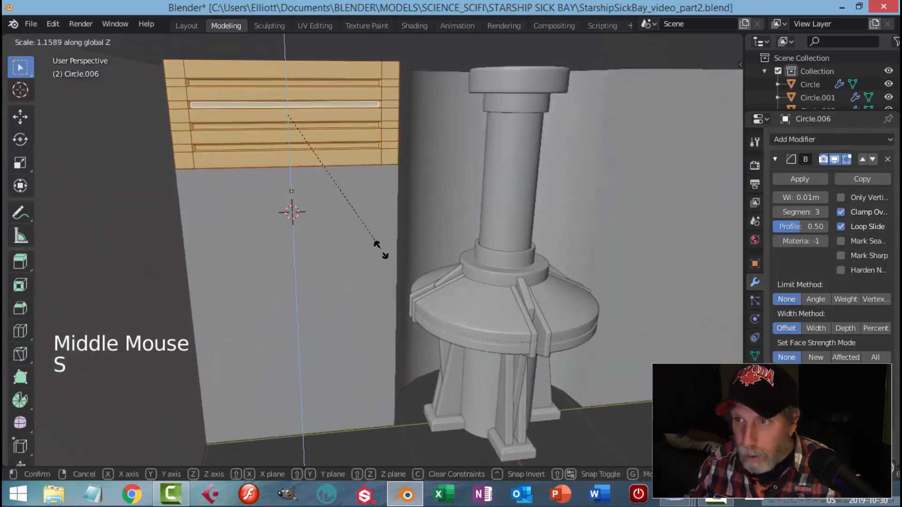
click(383, 271)
key(Tab)
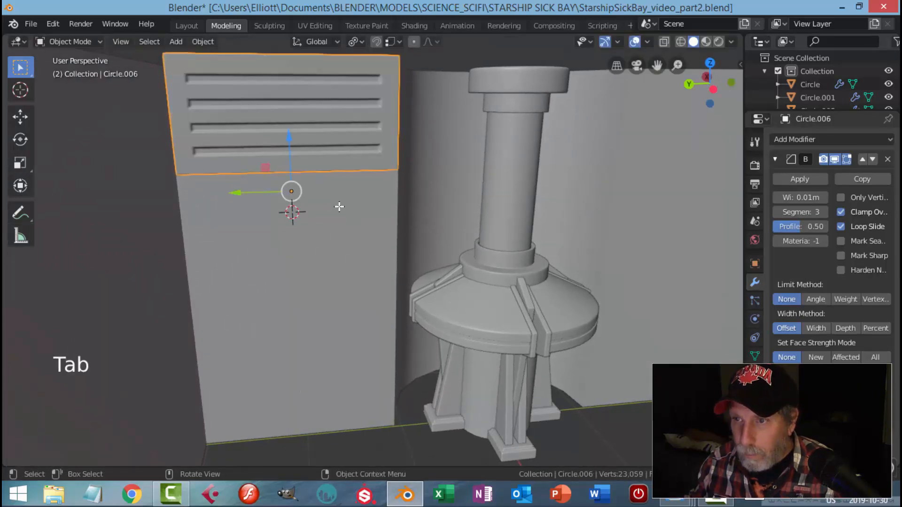
- Lower the enlarged panel along Z to line its upper side up with the wall's upper edge
key(alt+a)
scroll(317, 171, down, 2)
click(320, 153)
drag(320, 153, 325, 178)
middle_drag(324, 178, 343, 210)
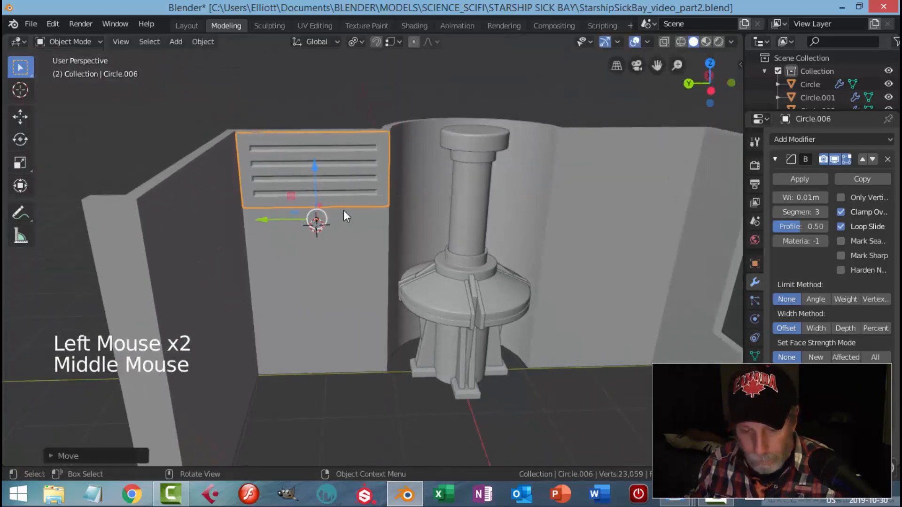
- Duplicate the enlarged panel and move the copy down along Z by about 1.02 m, directly beneath the original
key(shift+d)
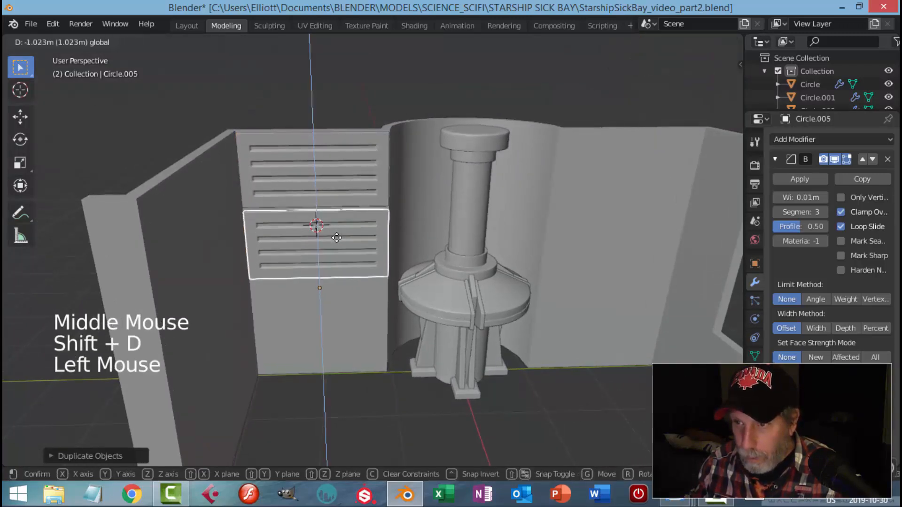
click(337, 235)
key(alt+a)
middle_drag(369, 271, 341, 229)
- Duplicate the second enlarged panel and move the copy down along Z to form a third panel beneath it
click(341, 230)
key(shift+d)
right_click(352, 228)
drag(309, 219, 325, 285)
key(alt+a)
middle_drag(404, 257, 359, 273)
scroll(363, 271, up, 2)
middle_drag(359, 273, 358, 274)
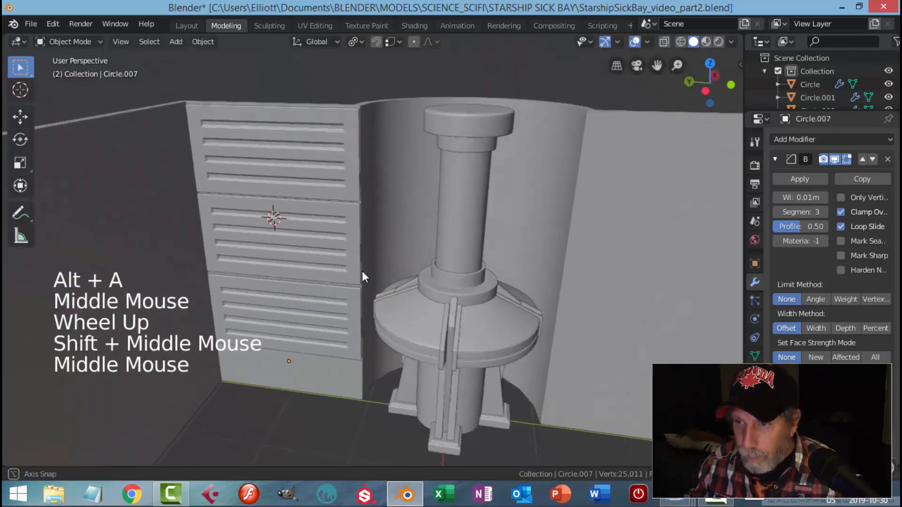
- Delete the two lower copies of the enlarged panel
click(315, 320)
key(x)
click(317, 322)
click(308, 245)
key(x)
click(306, 235)
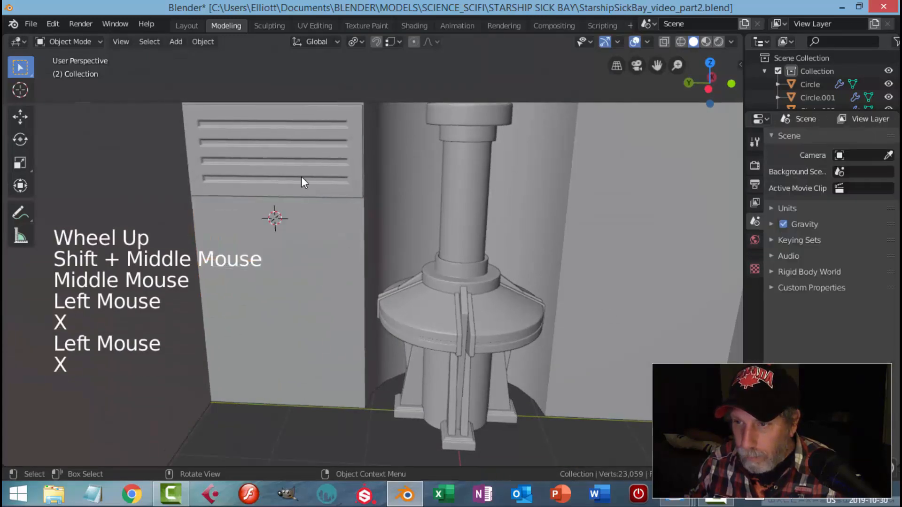
- Add an Array modifier to the single remaining wall panel
click(330, 189)
key(Tab)
key(a)
key(Tab)
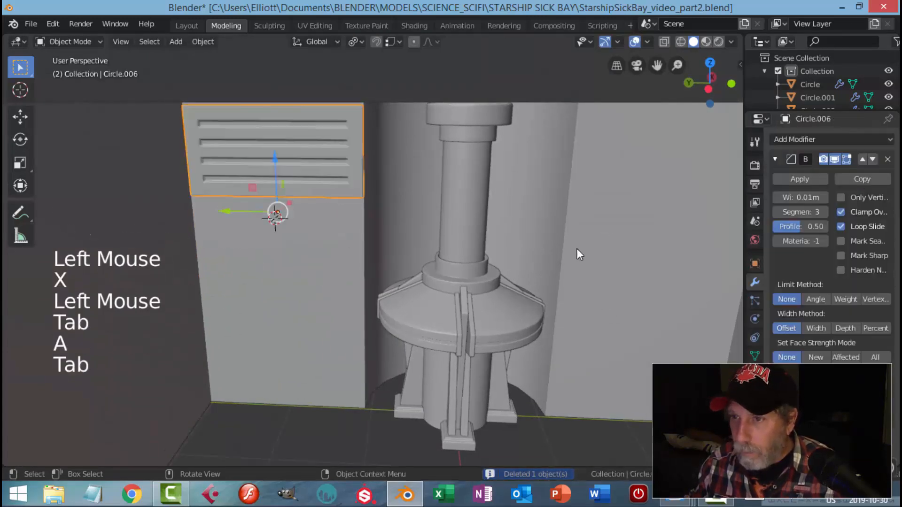
click(776, 159)
click(798, 139)
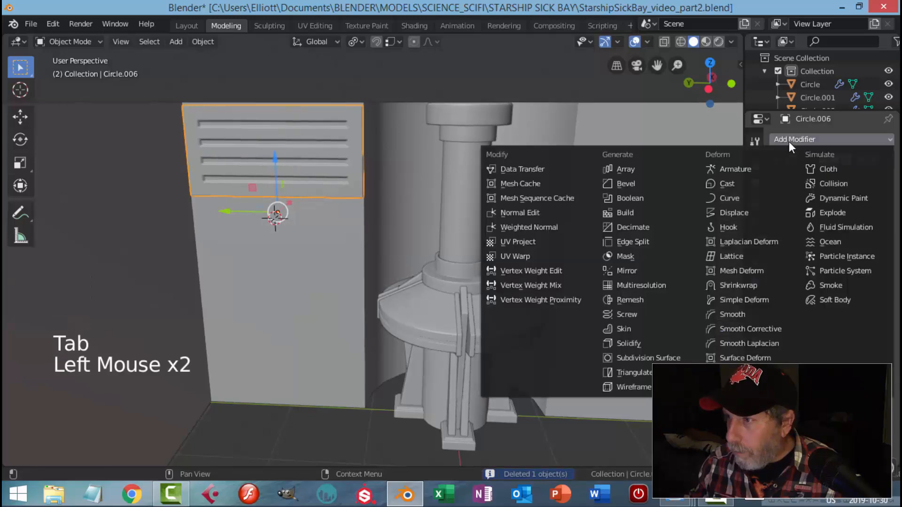
click(661, 166)
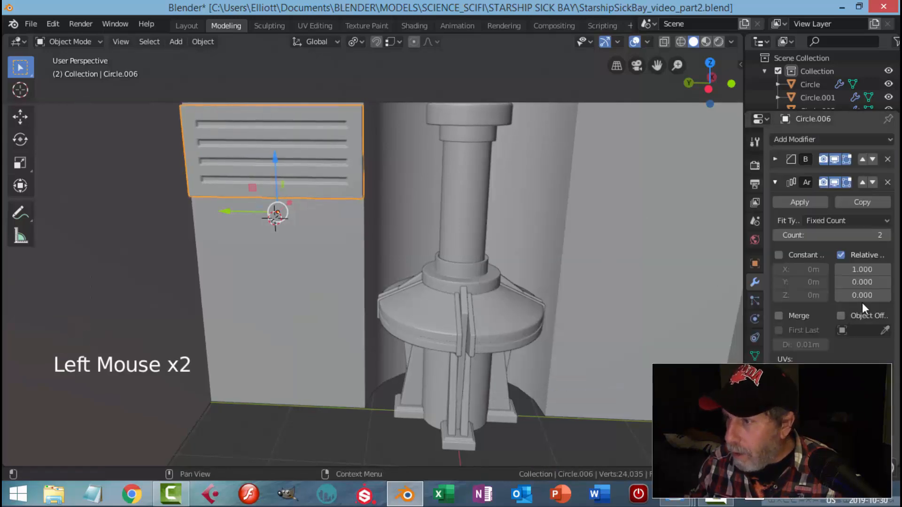
- Set the array's relative offset to 0 on X and 1 on Z so the copy sits beneath the panel
drag(864, 299, 882, 299)
click(871, 272)
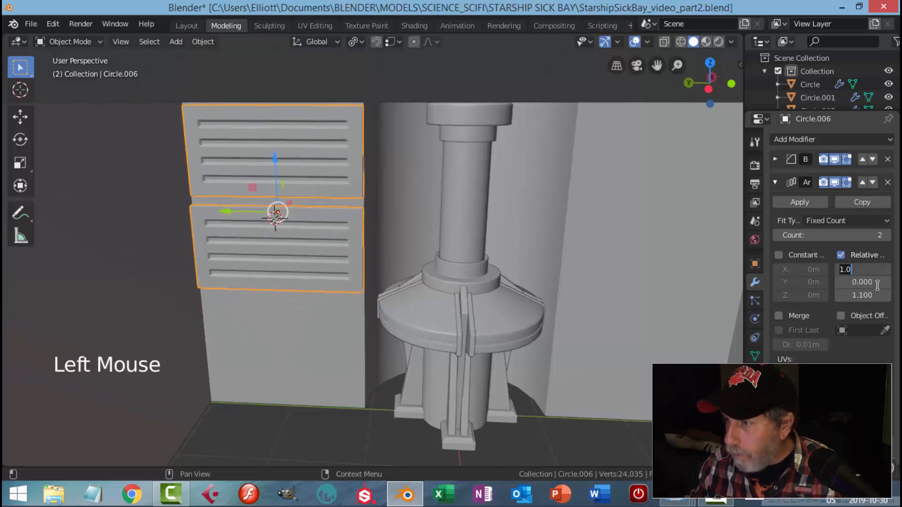
text(0)
key(Return)
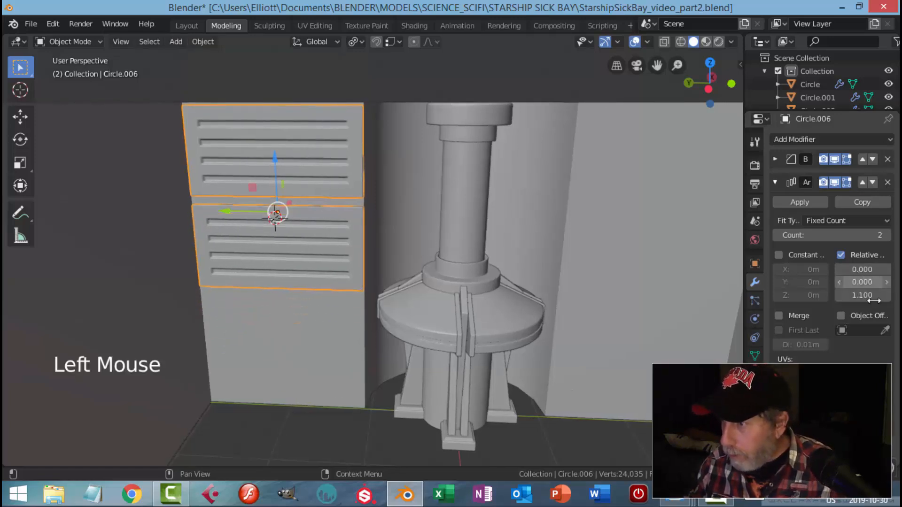
click(885, 300)
text(1)
key(Return)
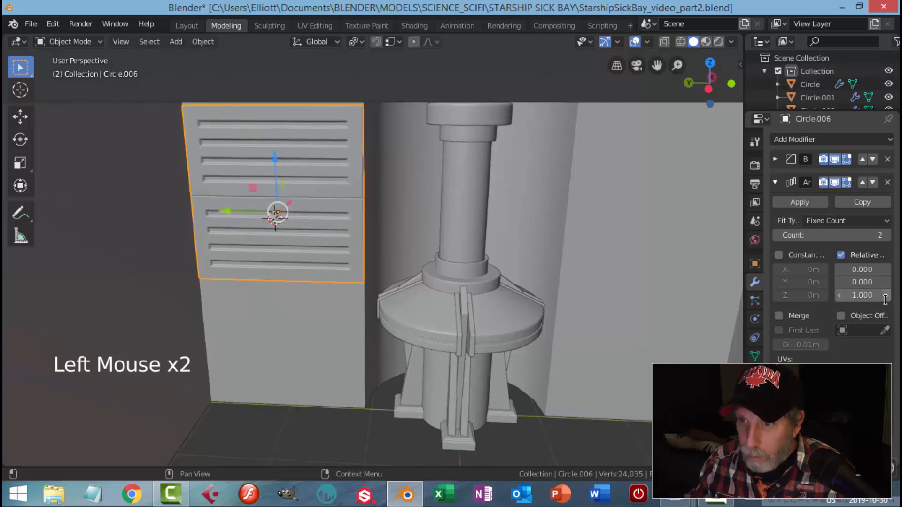
- Set the array's relative Z offset to 1.010 and its count to 3
key(alt+a)
middle_drag(391, 282, 342, 251)
scroll(375, 262, up, 2)
click(342, 246)
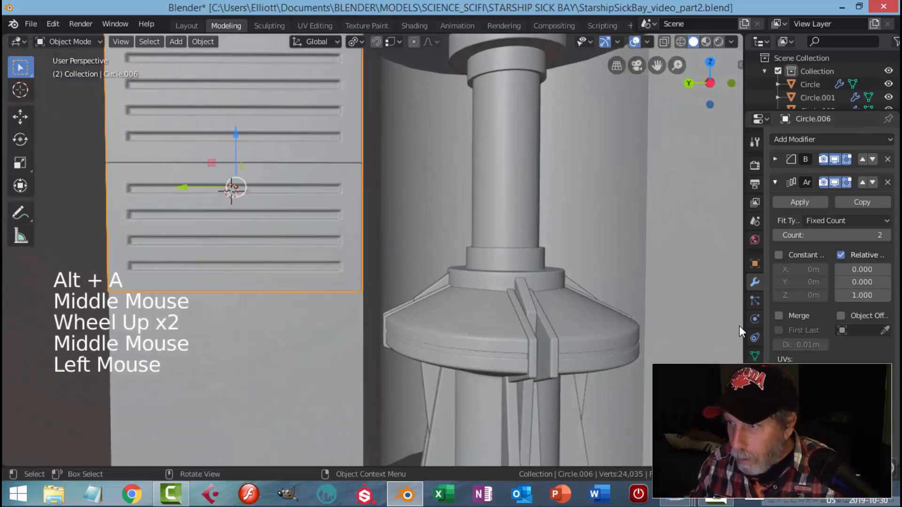
click(886, 295)
click(879, 296)
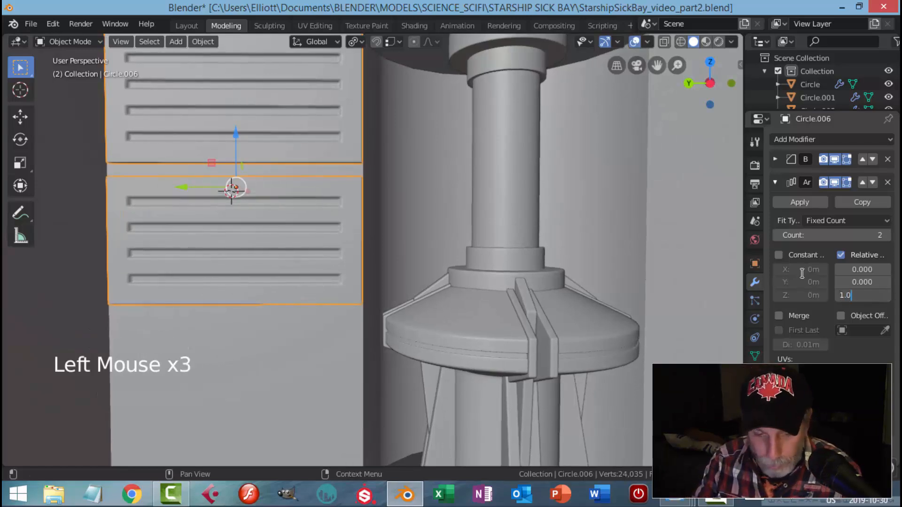
key(Return)
key(alt+a)
scroll(374, 232, down, 1)
click(363, 238)
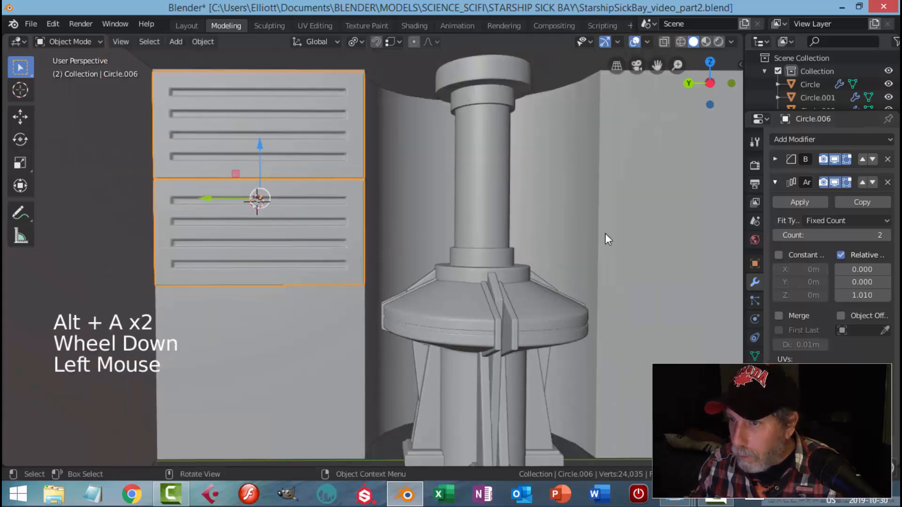
click(887, 235)
- Scale the panel's mesh along Z by about 1.1 in Edit Mode and lower the stack to the wall's upper edge
middle_drag(351, 312, 351, 301)
key(Tab)
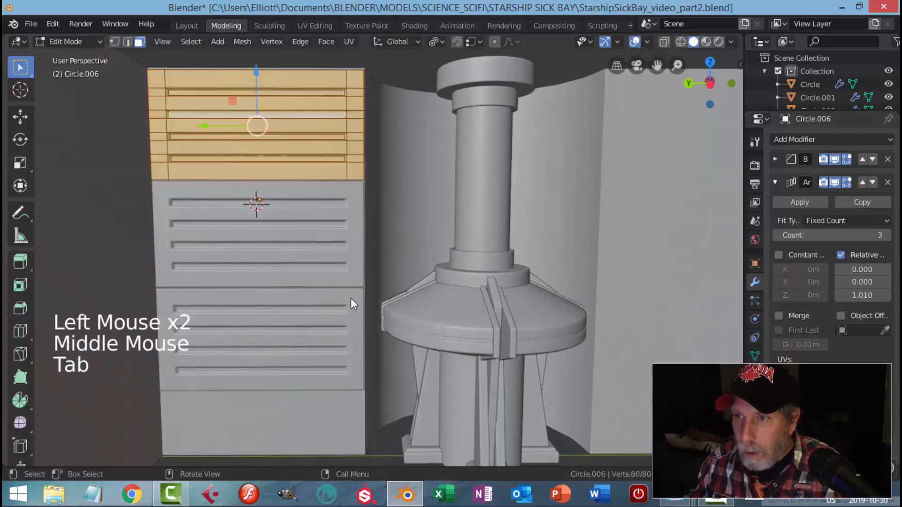
scroll(351, 299, down, 1)
key(s)
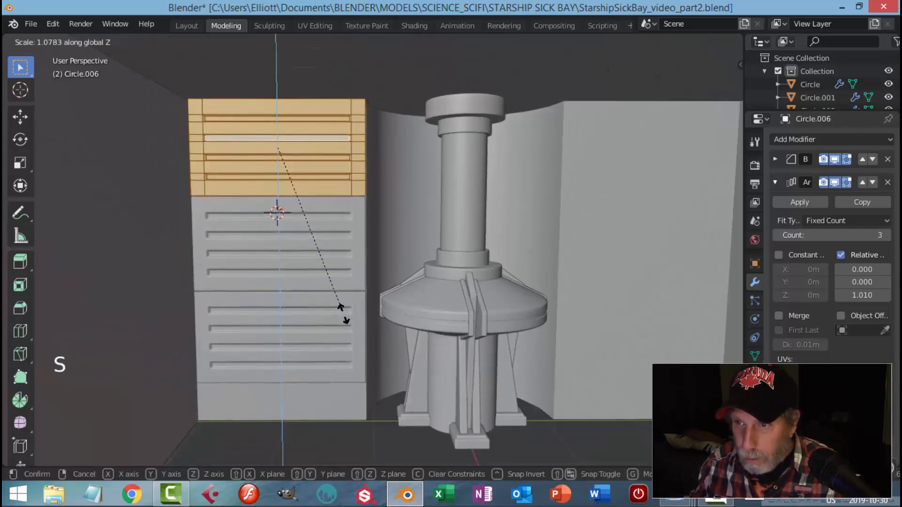
click(345, 317)
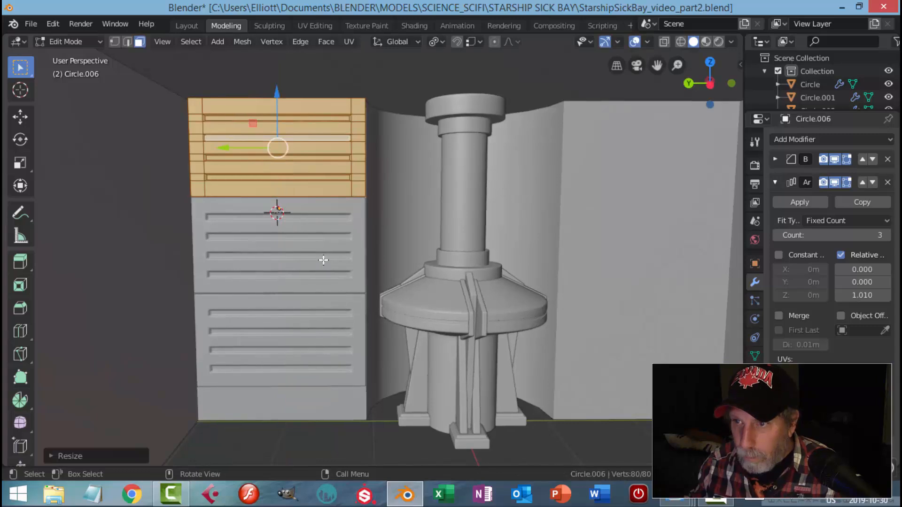
key(Tab)
drag(281, 155, 282, 159)
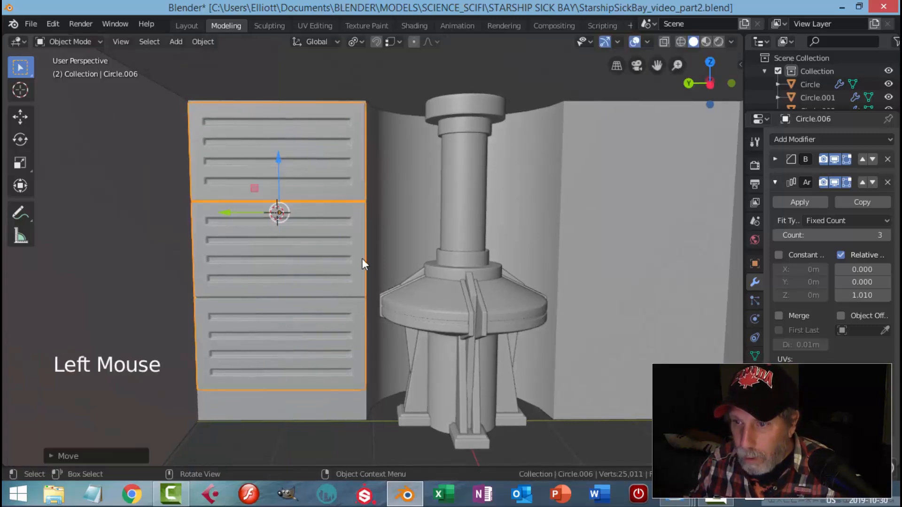
key(alt+a)
- Scale the panel's mesh along Z again by about 1.11 to extend the three-panel stack towards the floor
mouse_move(373, 255)
middle_down()
mouse_move(337, 262)
mouse_move(376, 262)
middle_up()
scroll(376, 272, up, 2)
middle_drag(376, 261, 276, 250)
click(330, 250)
key(Tab)
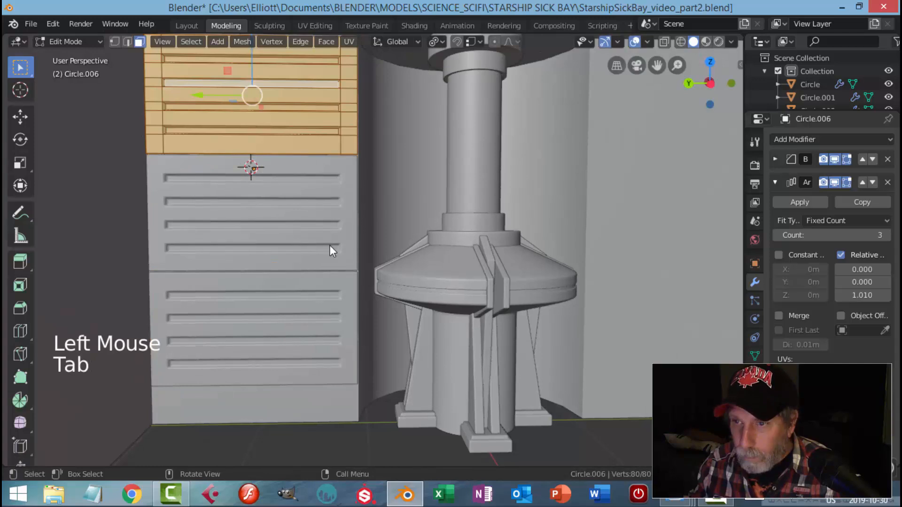
scroll(310, 240, down, 1)
key(s)
key(z)
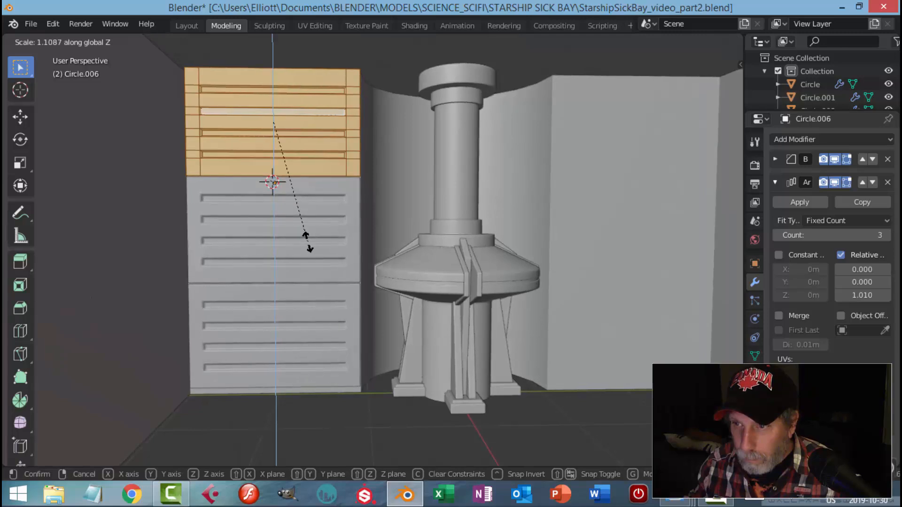
click(305, 243)
key(Tab)
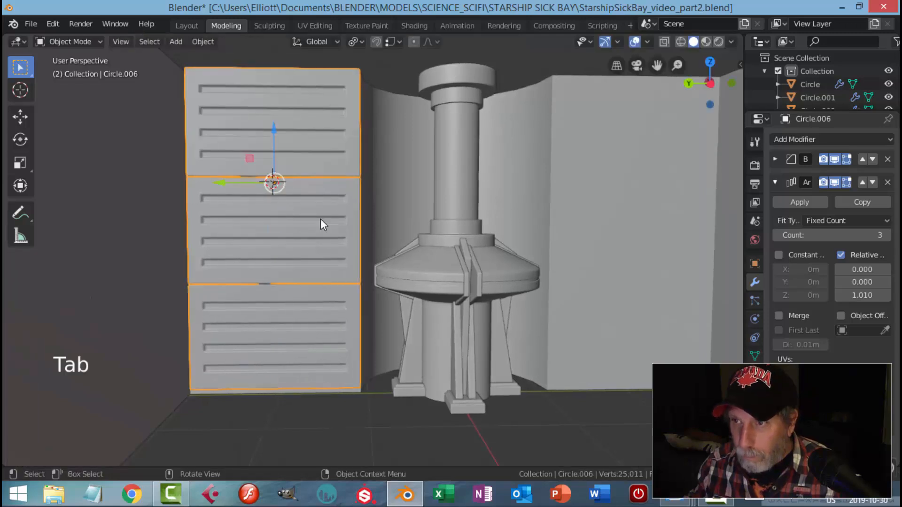
- Lower the three-panel stack slightly along Z to realign it with the wall
middle_drag(327, 215, 283, 236)
drag(279, 123, 279, 130)
middle_drag(279, 130, 340, 219)
key(alt+a)
- Fine-tune the panel mesh's Z scale by a factor of about 1.005 in Edit Mode so the stack fills the wall height
scroll(379, 213, down, 3)
scroll(370, 265, up, 3)
scroll(367, 277, up, 1)
click(369, 212)
key(Tab)
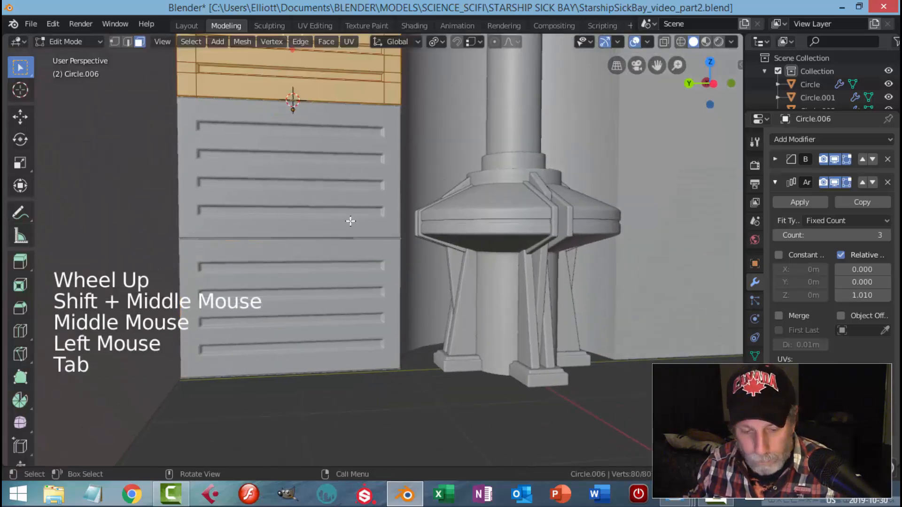
key(s)
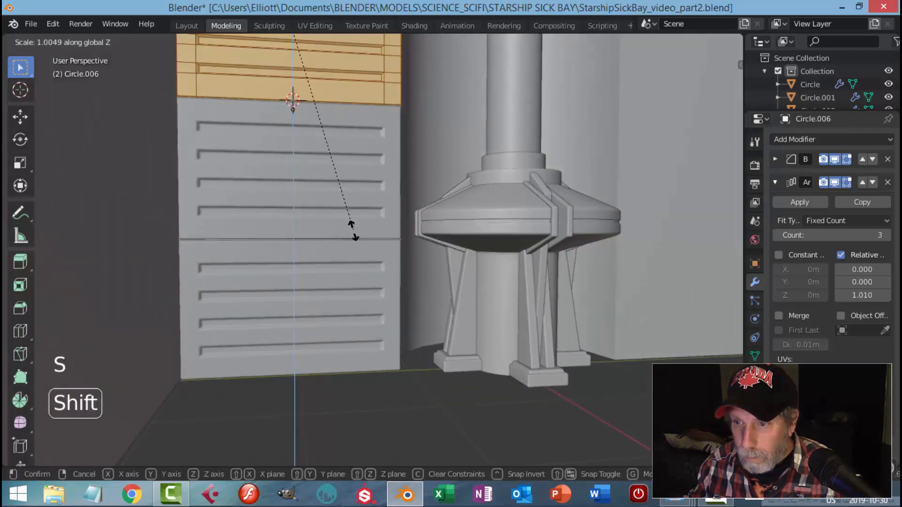
click(351, 232)
key(Tab)
key(alt+a)
- Duplicate the panel stack and move the copy along Y onto the wall section on the other side of the alcove
scroll(350, 221, down, 2)
middle_drag(350, 221, 334, 235)
scroll(347, 231, up, 2)
scroll(352, 218, down, 4)
click(303, 201)
key(shift+d)
drag(211, 243, 434, 249)
key(alt+a)
middle_drag(439, 224, 433, 264)
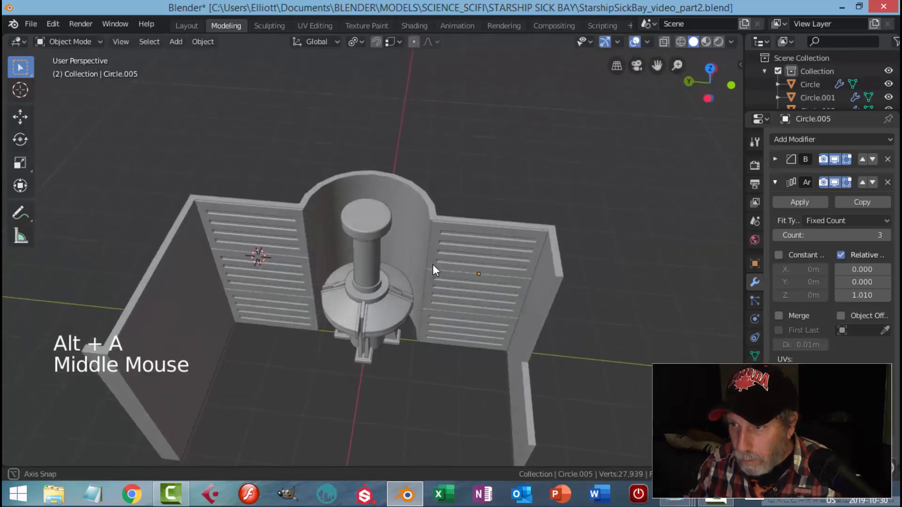
- Nudge the copied panel stack along Y to fit the width of its wall section
scroll(447, 259, up, 3)
click(521, 246)
drag(533, 292, 521, 288)
key(alt+a)
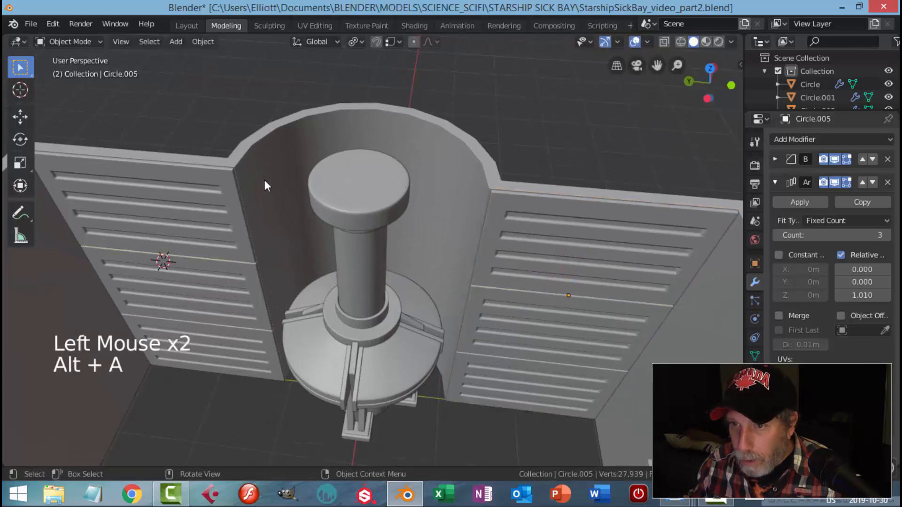
- Examine both panel stacks, the alcove and the adjoining walls from several angles
scroll(335, 257, down, 3)
middle_drag(336, 254, 411, 287)
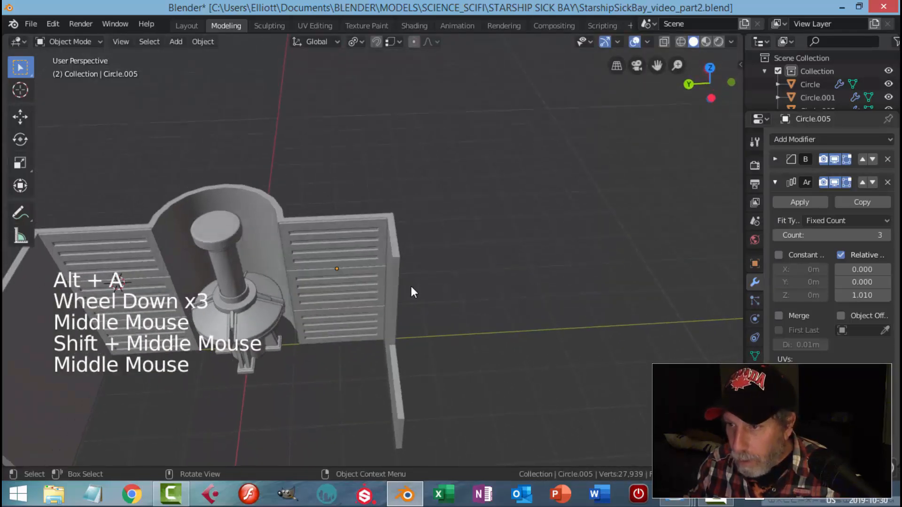
middle_drag(353, 271, 413, 233)
scroll(385, 236, up, 3)
scroll(395, 222, down, 2)
middle_drag(413, 232, 332, 195)
scroll(439, 224, up, 1)
scroll(441, 223, up, 1)
scroll(423, 215, up, 3)
scroll(423, 212, down, 4)
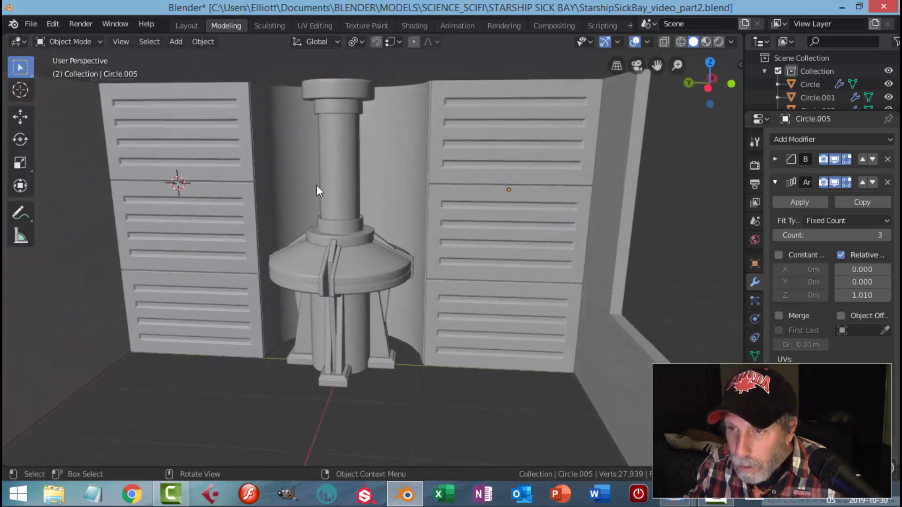
- Select the panel stack on the +Y side of the alcove, collapse its Array modifier settings and enter Edit Mode
shift+middle_drag(206, 165, 267, 189)
middle_drag(266, 189, 340, 250)
click(332, 210)
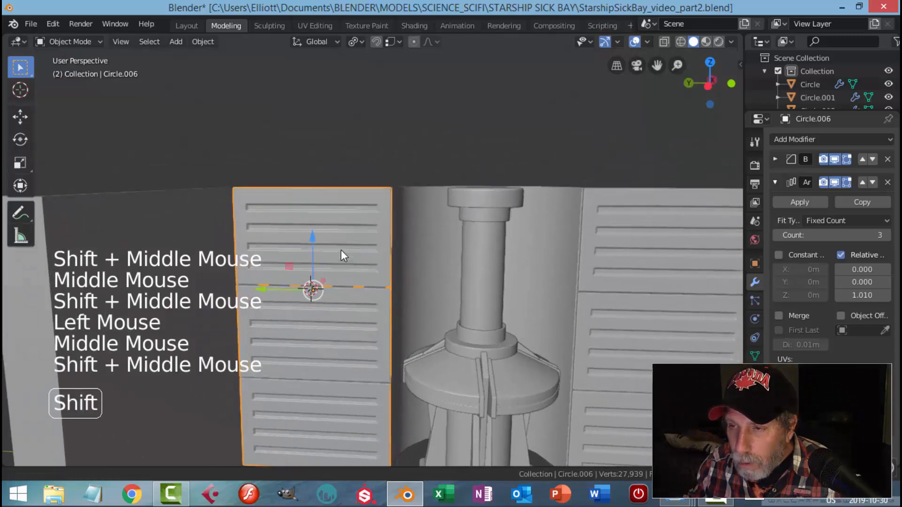
scroll(336, 238, up, 2)
key(Tab)
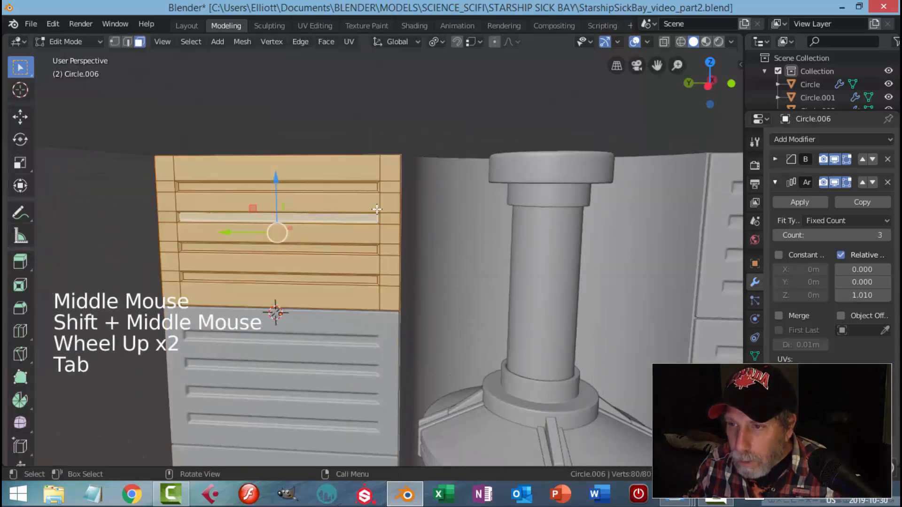
key(Tab)
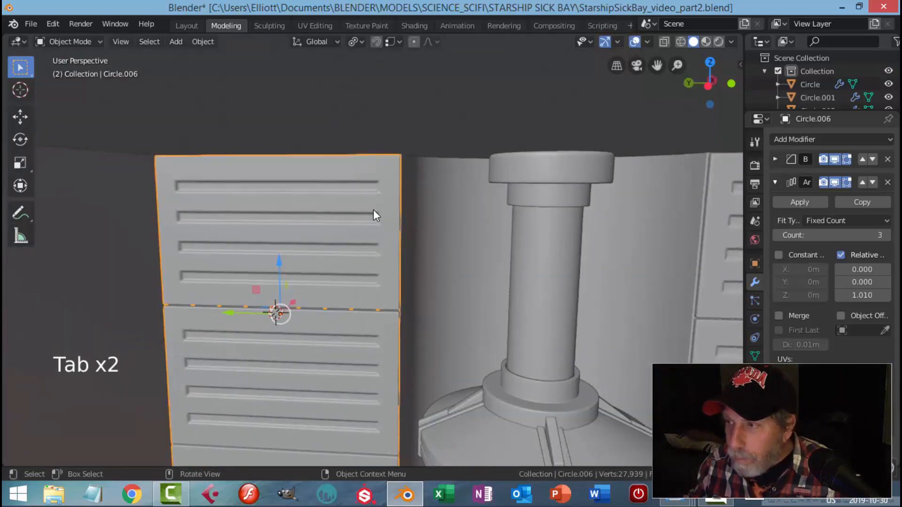
click(776, 182)
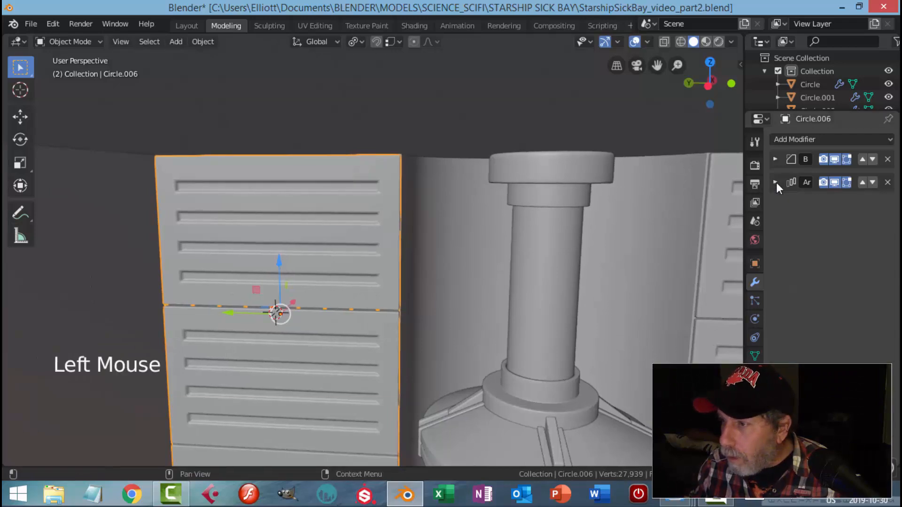
key(Tab)
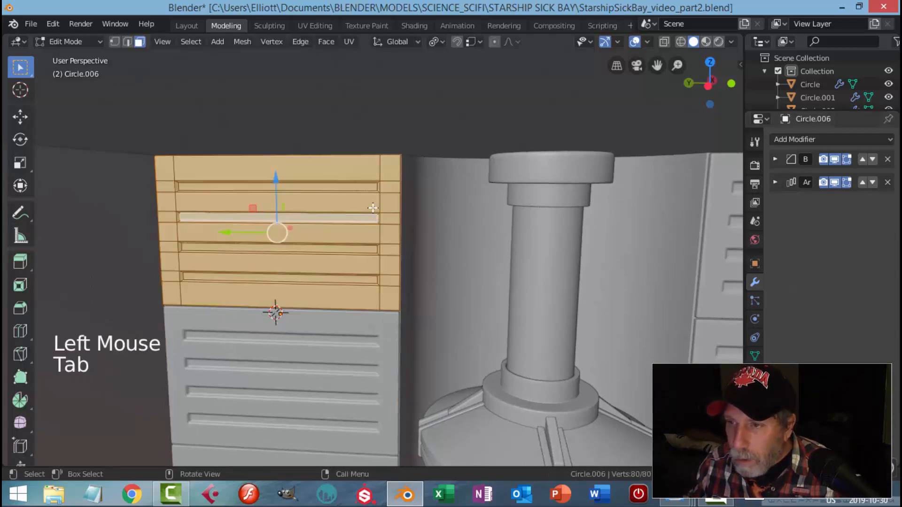
- Add a mesh circle with 20 vertices and a 1 m radius inside the panel stack's mesh
middle_drag(371, 206, 354, 224)
key(shift+a)
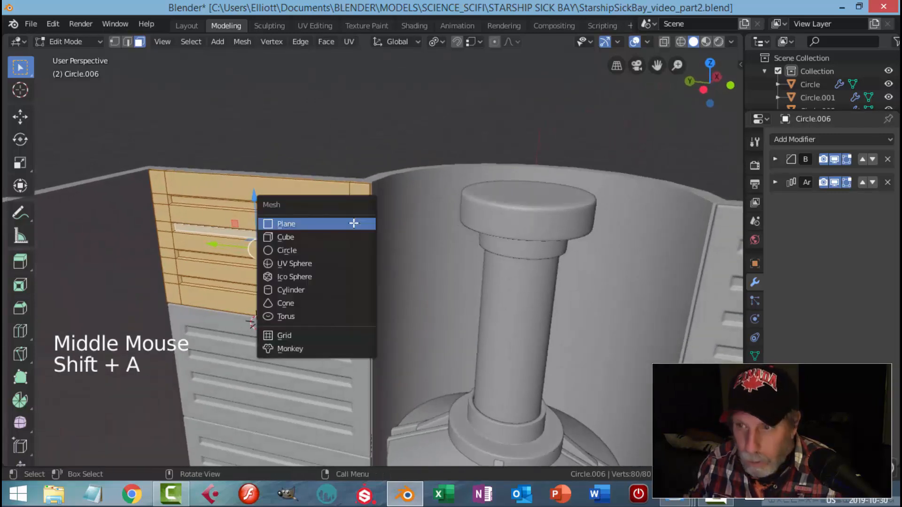
click(329, 250)
scroll(373, 239, down, 2)
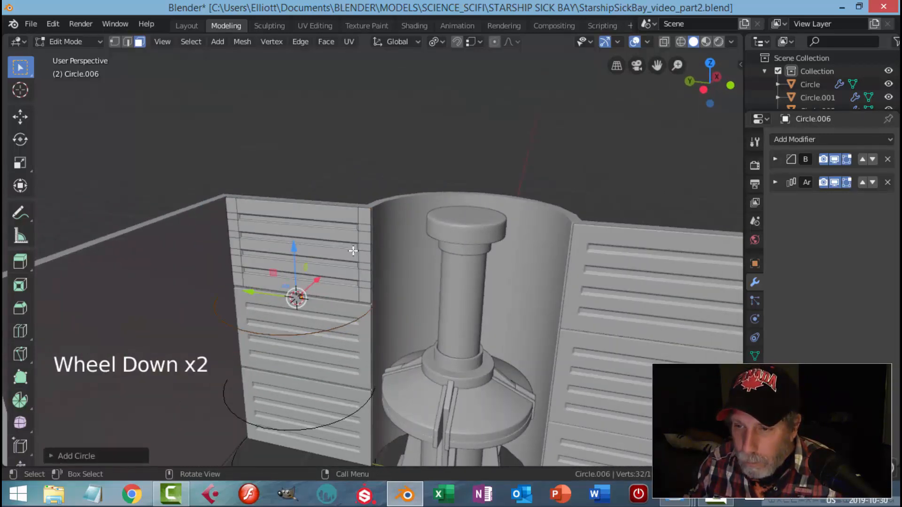
click(89, 456)
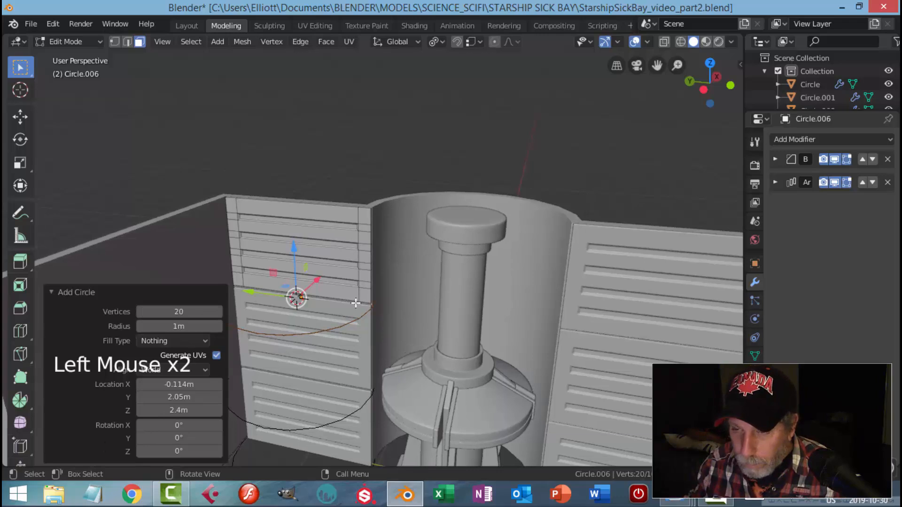
- Try to rotate the new circle about the global Y axis
key(r)
key(y)
key(9)
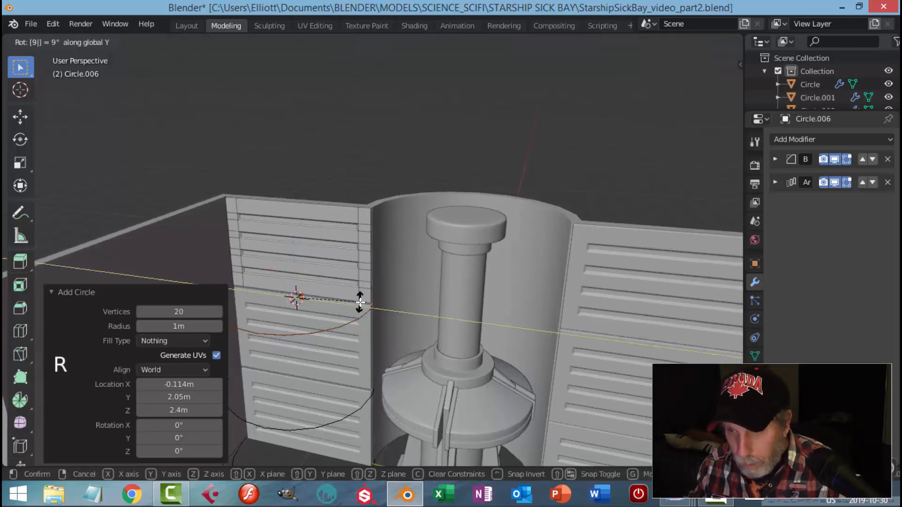
key(Return)
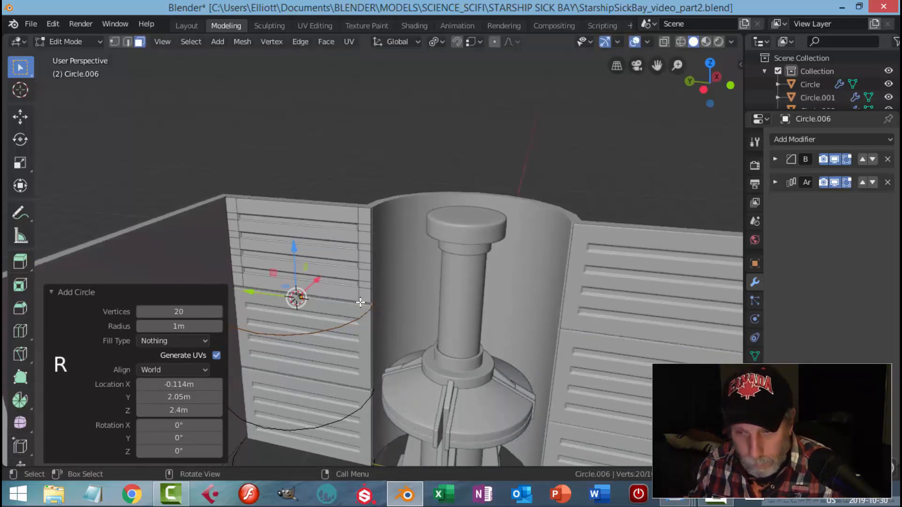
- Select only the circle's edge loop and rotate it 90° about the Y axis so it faces the room
key(a)
key(alt+a)
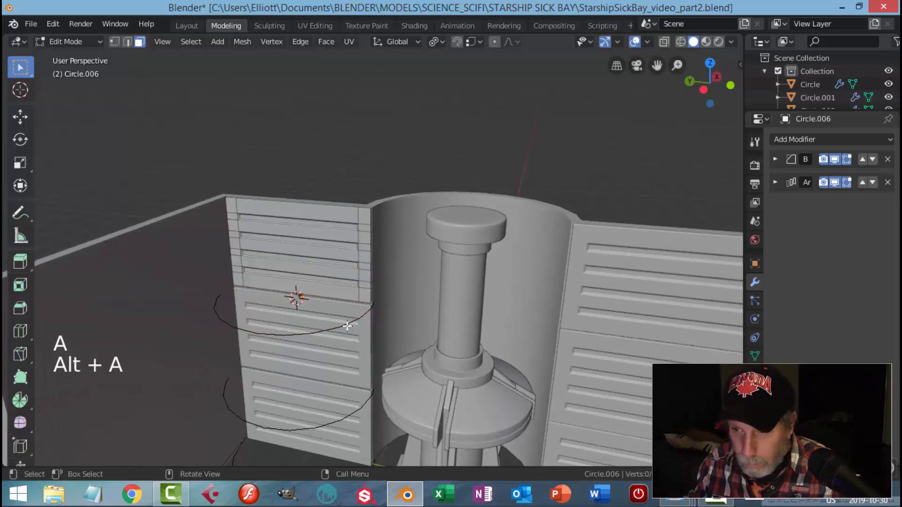
key(2)
alt+shift+click(358, 326)
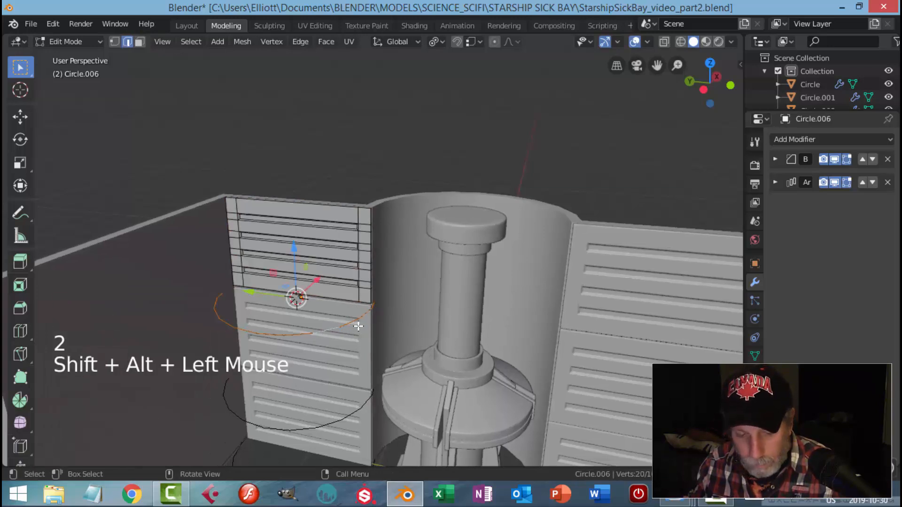
key(r)
text(y90)
key(Return)
scroll(362, 310, up, 3)
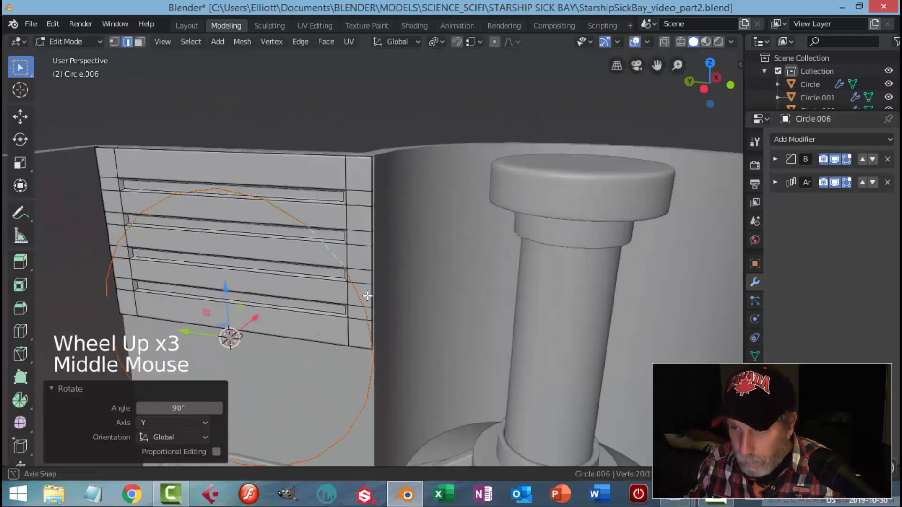
- Scale the circle by 0.065 and raise it 1.08 m along Z to the panel's uppermost strip
middle_drag(362, 297, 247, 298)
key(s)
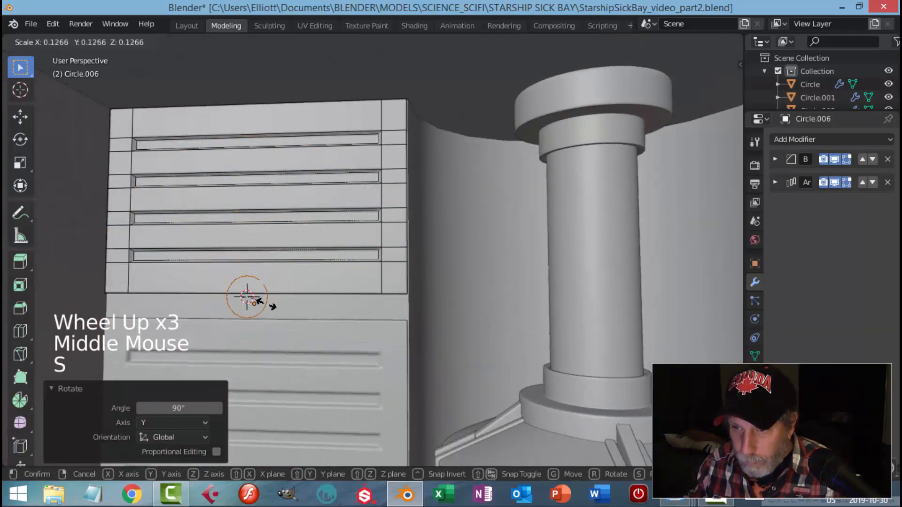
click(252, 301)
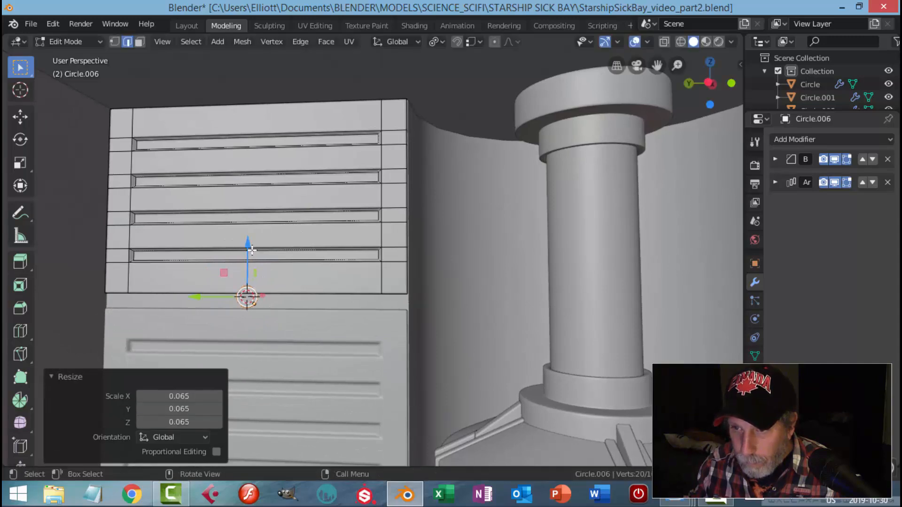
drag(253, 250, 259, 127)
drag(265, 82, 317, 92)
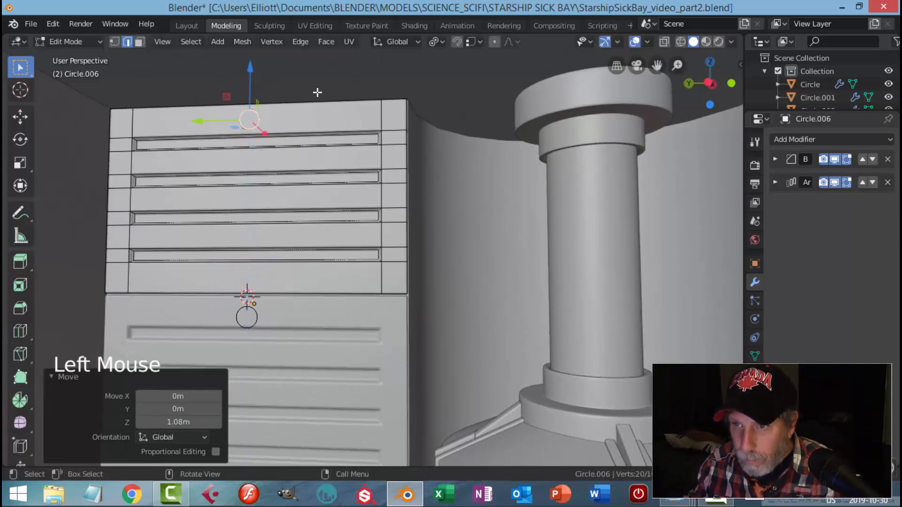
- Scale the circle by a further 0.717 and move it along Y towards the panel corner nearest the alcove
key(KP_Decimal)
scroll(324, 160, down, 13)
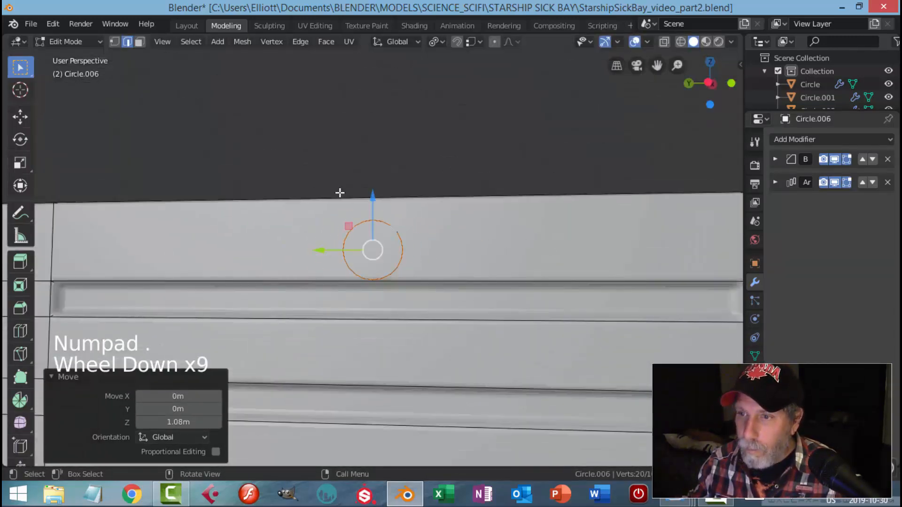
key(s)
click(450, 250)
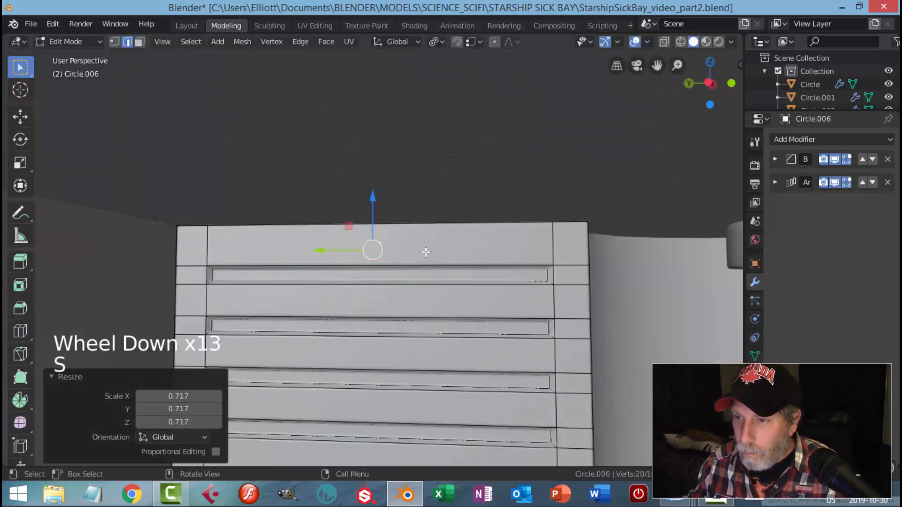
drag(339, 246, 534, 244)
- Move the circle about 0.079 m along X to bring it against the panel's front face
middle_drag(612, 248, 543, 270)
drag(524, 291, 525, 285)
drag(551, 318, 569, 313)
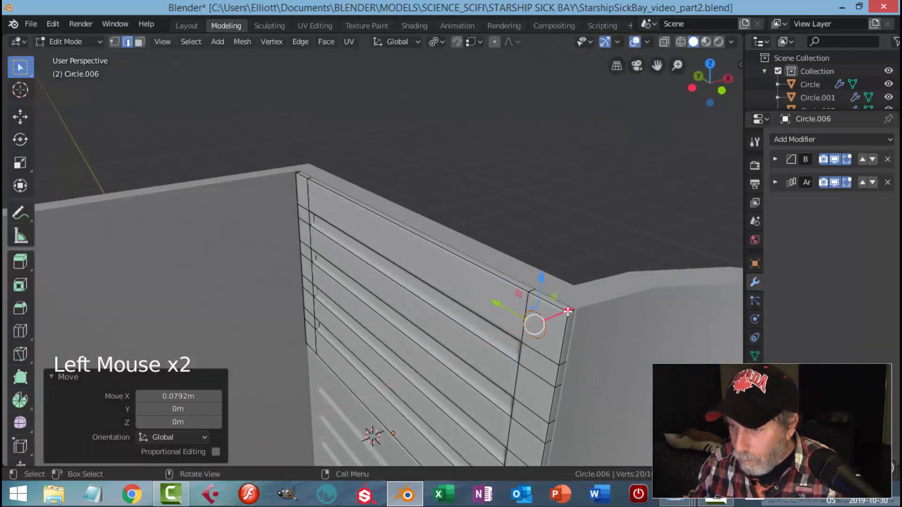
- Centre the circle in the panel's upper corner face by moving it -0.0343 m in Y and 0.0157 m in Z, and shrink it slightly
key(ctrl+KP_3)
scroll(544, 300, up, 2)
shift+middle_drag(545, 299, 300, 348)
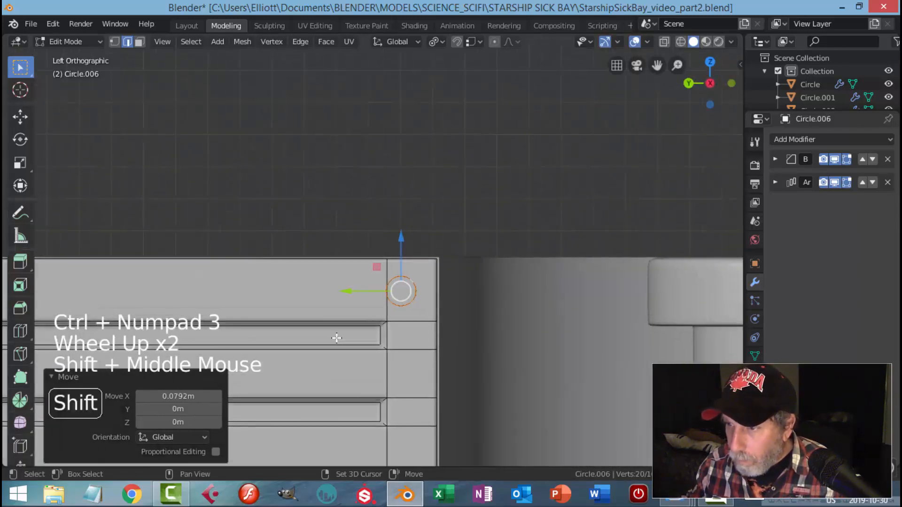
scroll(423, 320, up, 2)
key(g)
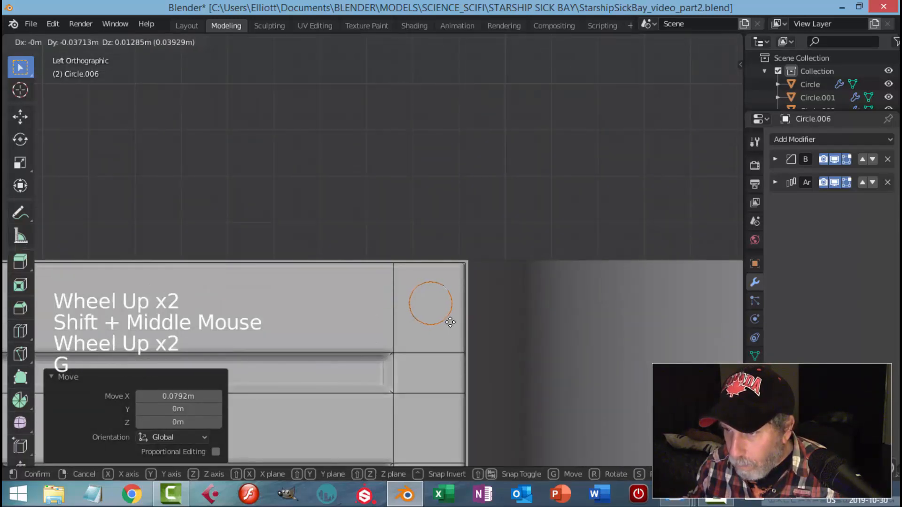
click(452, 322)
key(s)
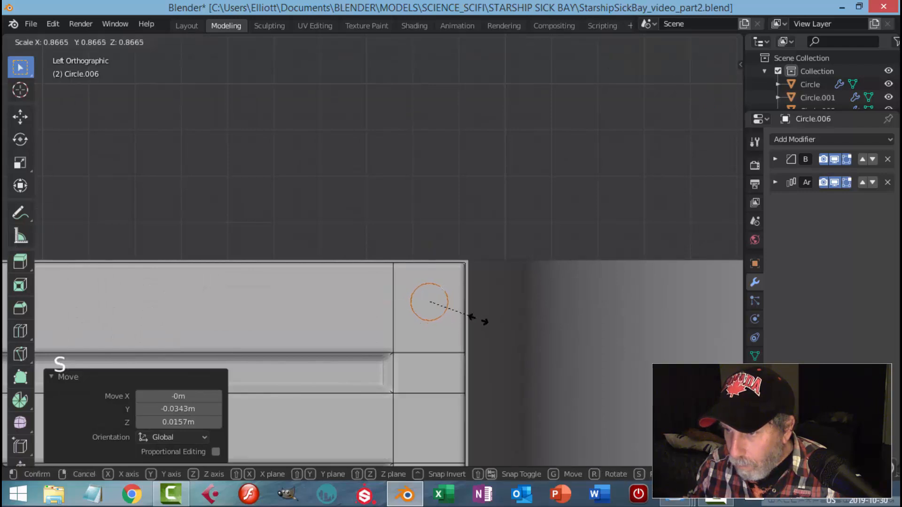
click(466, 318)
- Extrude the circle a short distance along X out of the panel face to form a thin round rim
key(KP_Decimal)
scroll(472, 315, down, 9)
middle_drag(475, 306, 409, 303)
scroll(387, 306, up, 2)
key(e)
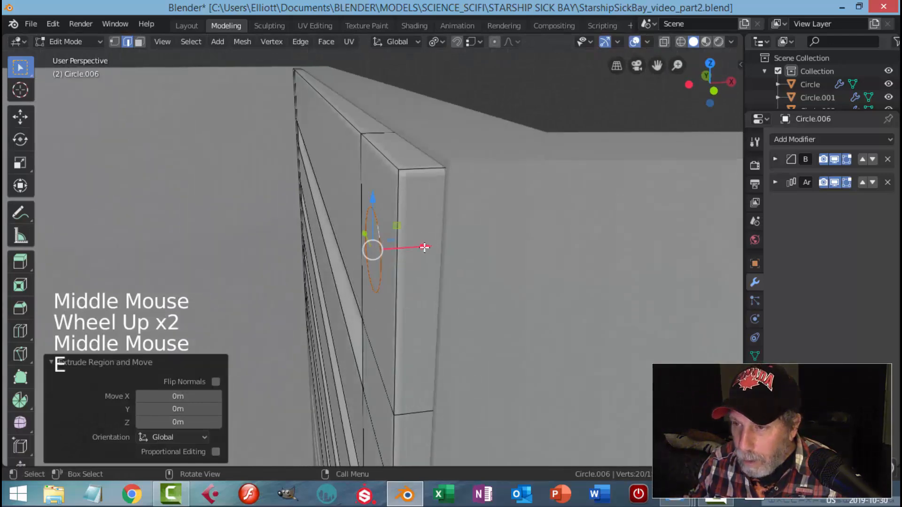
click(412, 246)
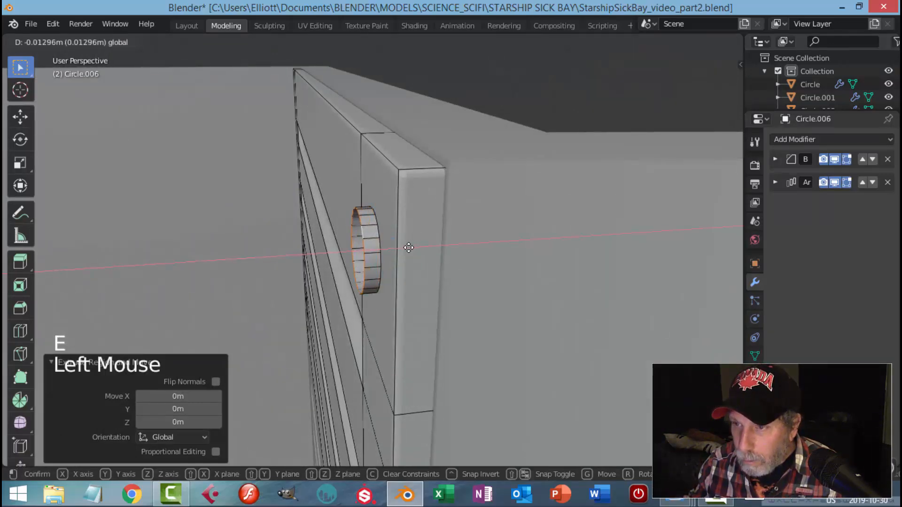
middle_drag(409, 248, 405, 297)
drag(405, 247, 410, 248)
middle_drag(411, 248, 512, 274)
- Extrude the rim's front edge inward at a scale of 0.807 and close the opening with Grid Fill, span 3
key(e)
key(s)
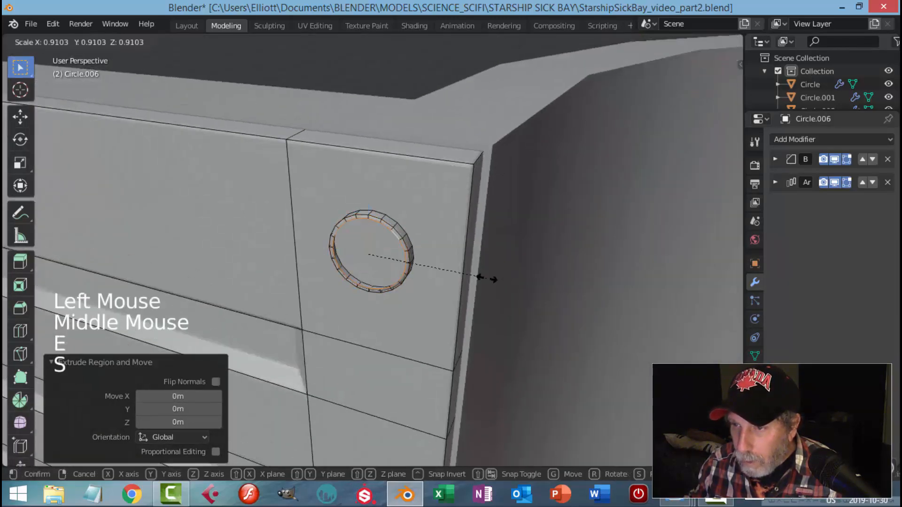
click(472, 278)
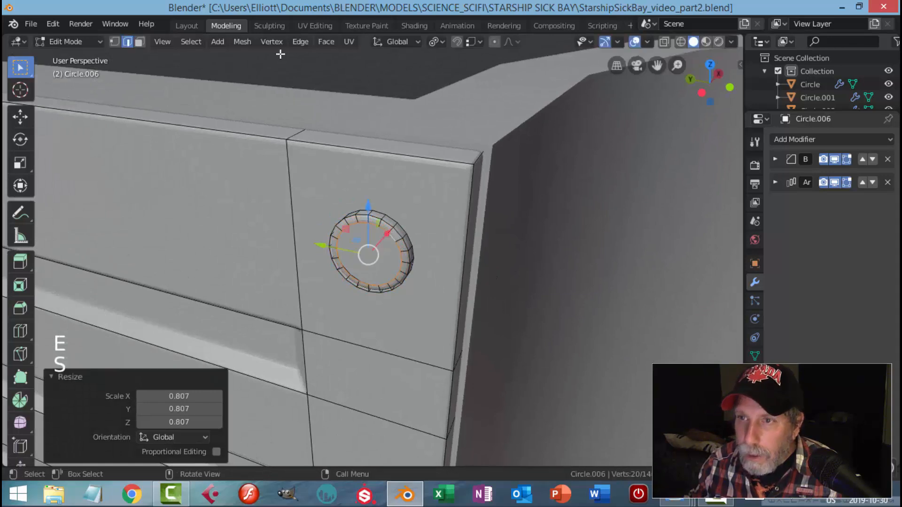
click(321, 41)
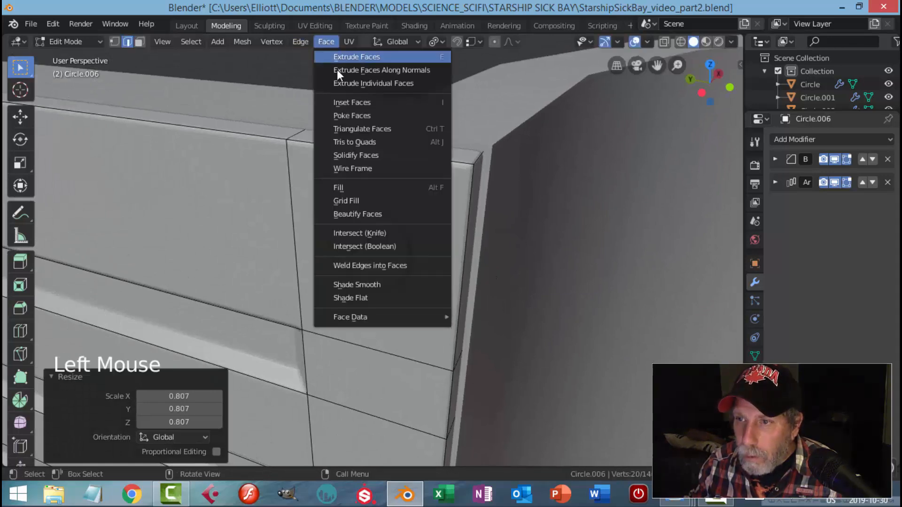
click(343, 195)
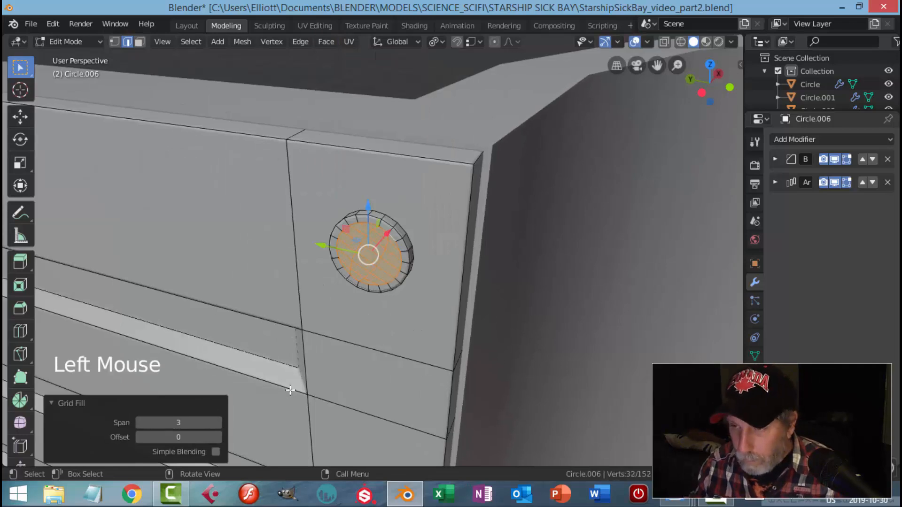
- Grow the selection from the filled cap to the whole disc and separate it from the panel as its own object
key(Tab)
scroll(416, 265, down, 2)
middle_drag(416, 266, 369, 294)
click(389, 249)
scroll(369, 295, up, 2)
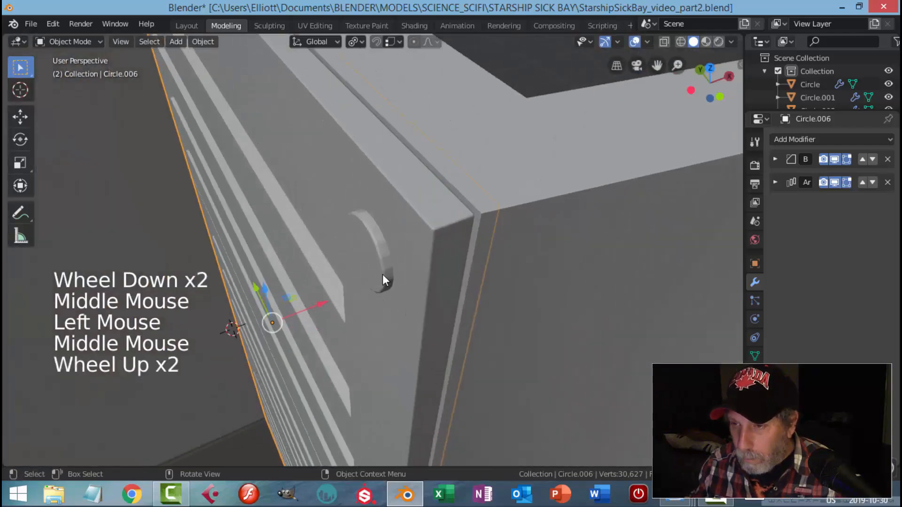
key(Tab)
scroll(376, 273, up, 3)
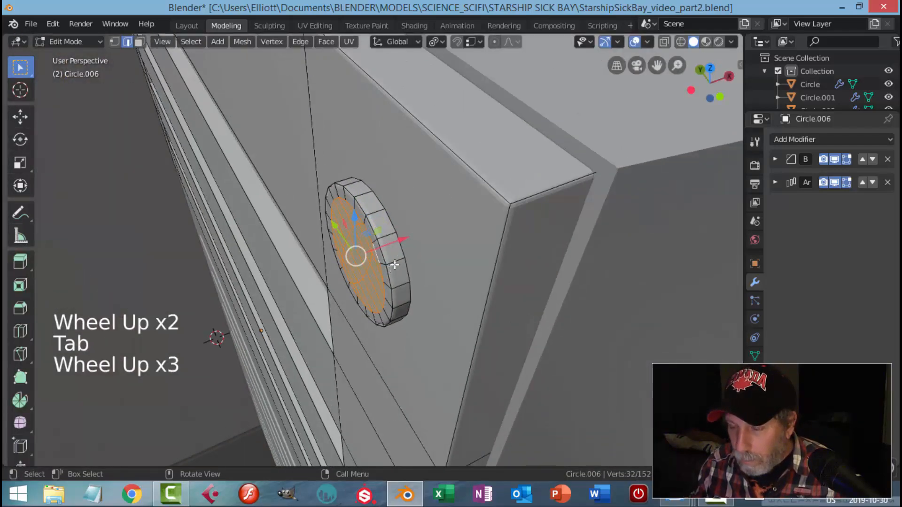
key(ctrl+KP_Add)
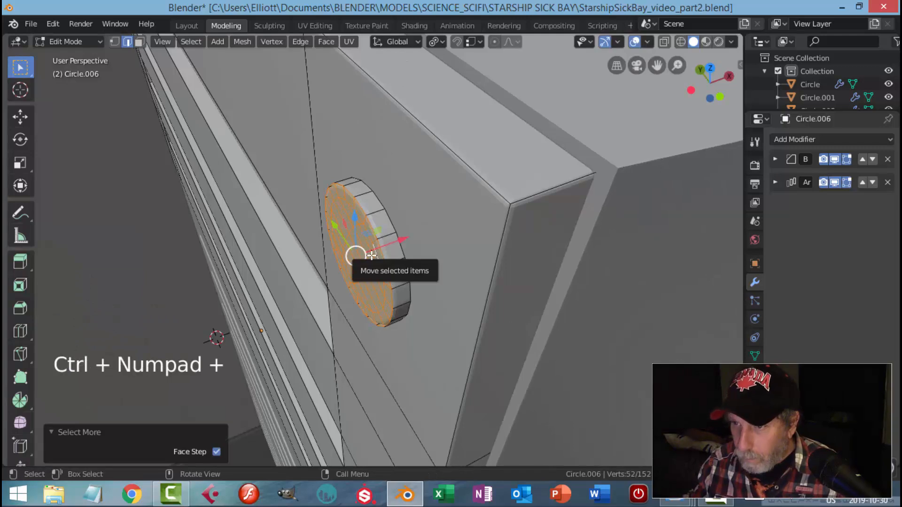
key(ctrl+KP_Add)
key(p)
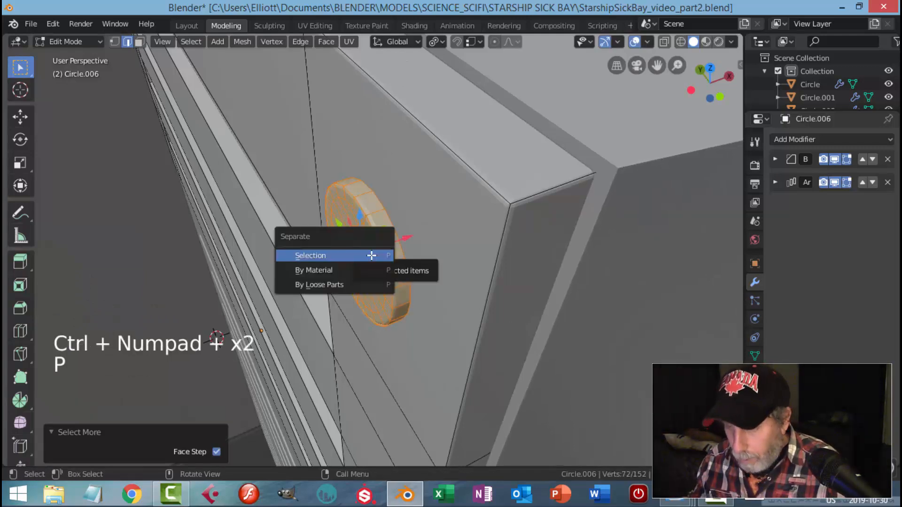
click(369, 255)
- Select the separated disc in Object Mode and remove its Array modifier
key(Tab)
key(alt+a)
click(364, 256)
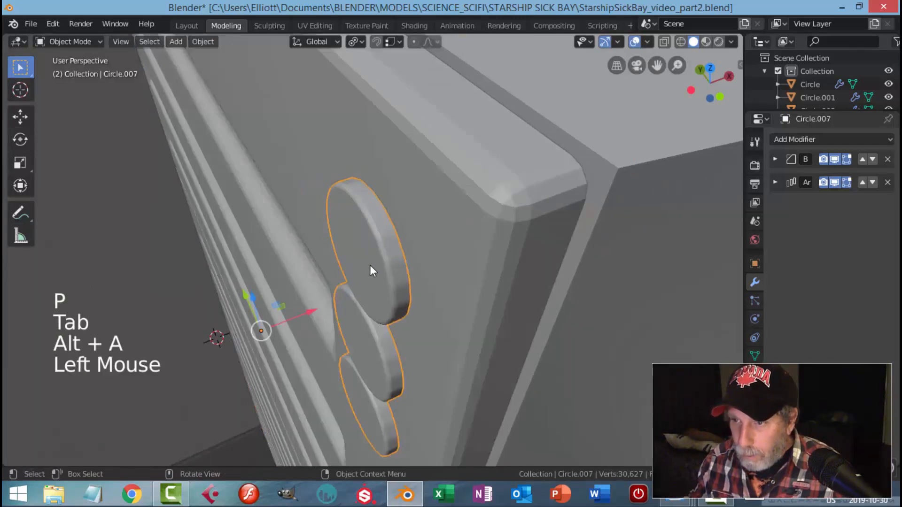
middle_drag(370, 265, 513, 230)
click(888, 183)
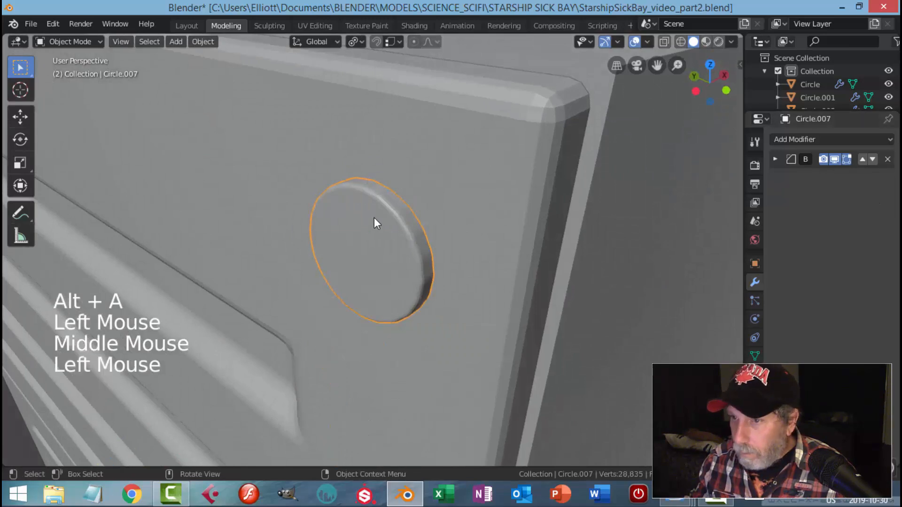
- Apply smooth shading to the disc, deselect it and check it on the panel corner
right_click(359, 219)
click(354, 209)
key(alt+a)
scroll(369, 262, down, 3)
middle_drag(368, 262, 417, 209)
scroll(398, 254, down, 7)
middle_drag(397, 260, 362, 321)
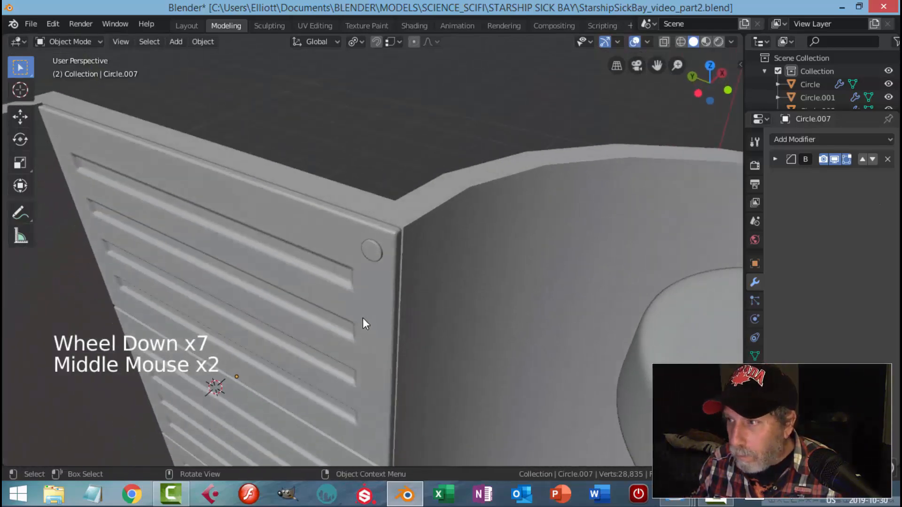
- Inspect the disc on the panel corner from several angles and distances to judge its profile
scroll(372, 263, down, 4)
middle_drag(375, 268, 316, 316)
scroll(359, 302, up, 8)
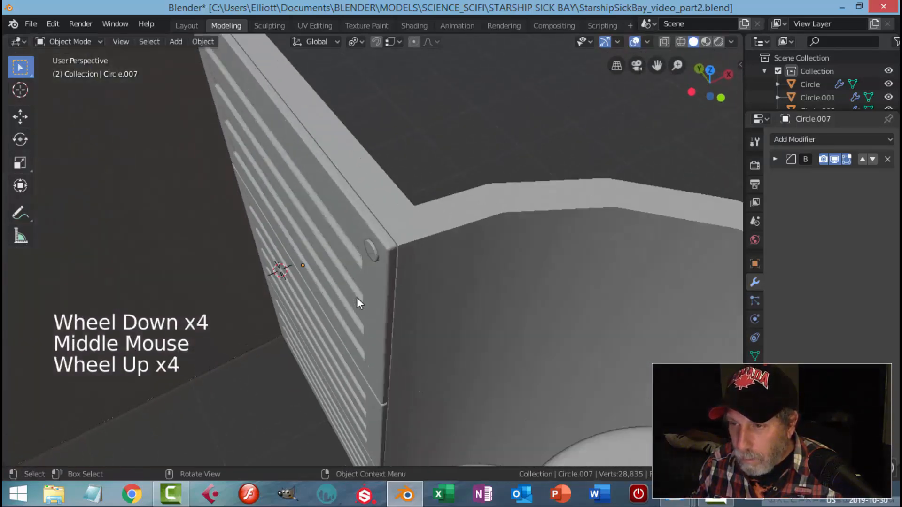
click(372, 252)
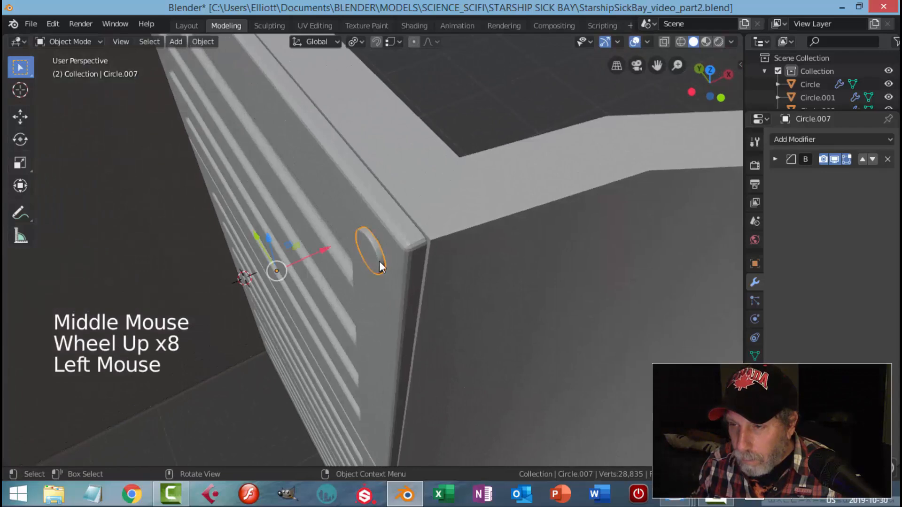
middle_drag(379, 261, 345, 284)
drag(393, 202, 393, 203)
key(alt+a)
scroll(374, 256, down, 3)
middle_drag(374, 256, 471, 201)
scroll(471, 201, down, 2)
shift+middle_drag(383, 280, 475, 215)
scroll(475, 215, down, 2)
shift+middle_drag(448, 257, 456, 235)
middle_drag(456, 235, 383, 232)
scroll(449, 125, up, 3)
shift+scroll(449, 125, up, 1)
shift+middle_drag(450, 126, 409, 193)
scroll(385, 251, up, 5)
- Select the disc's grid-filled cap faces in Edit Mode and grow the selection to include the front rim ring
click(409, 194)
key(Tab)
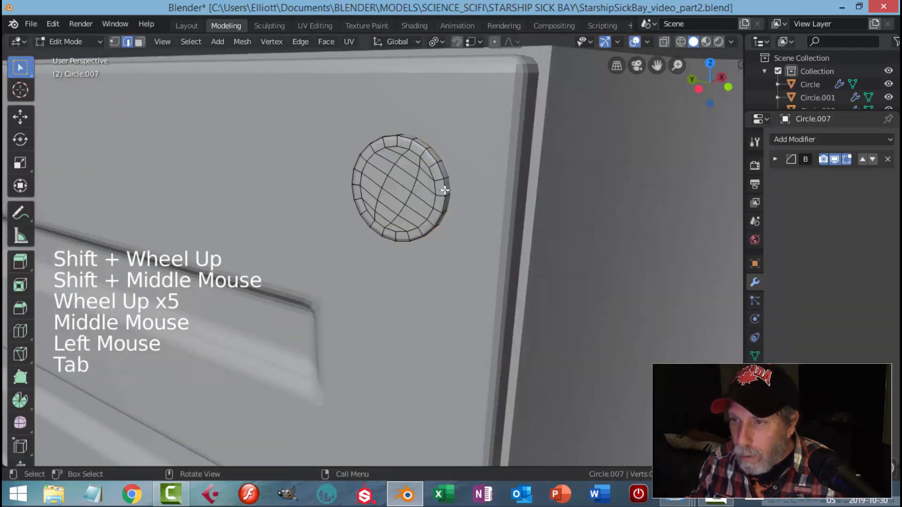
shift+middle_drag(422, 182, 368, 215)
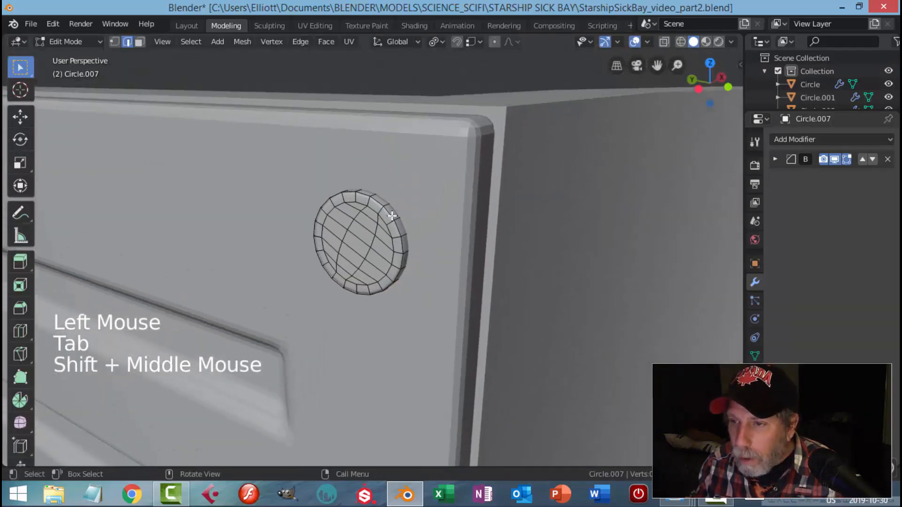
scroll(368, 215, up, 2)
key(3)
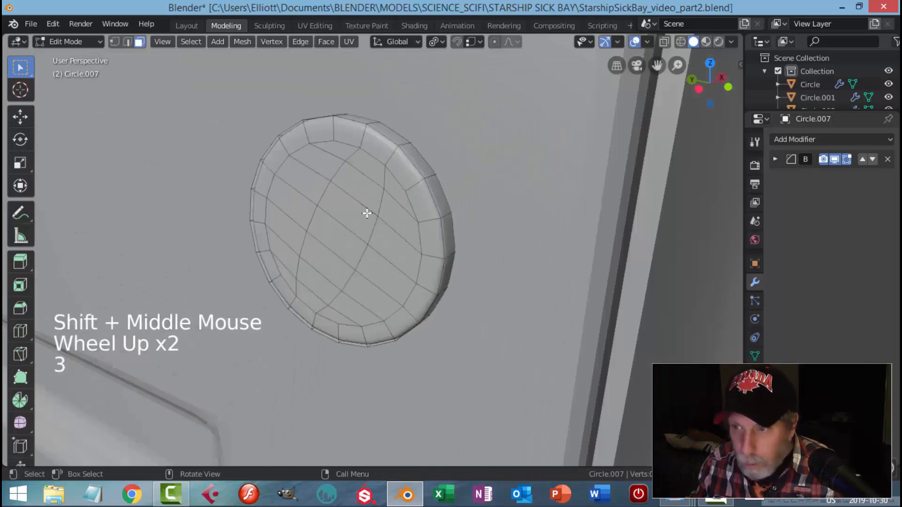
key(c)
mouse_move(383, 214)
mouse_down()
mouse_move(372, 201)
mouse_move(319, 183)
mouse_move(287, 263)
mouse_move(301, 261)
mouse_move(341, 296)
mouse_up()
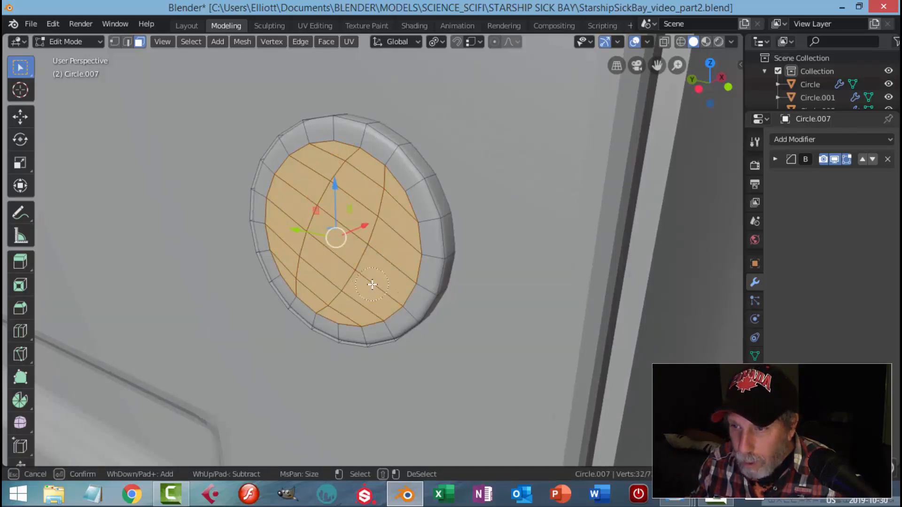
key(Escape)
key(ctrl+KP_Add)
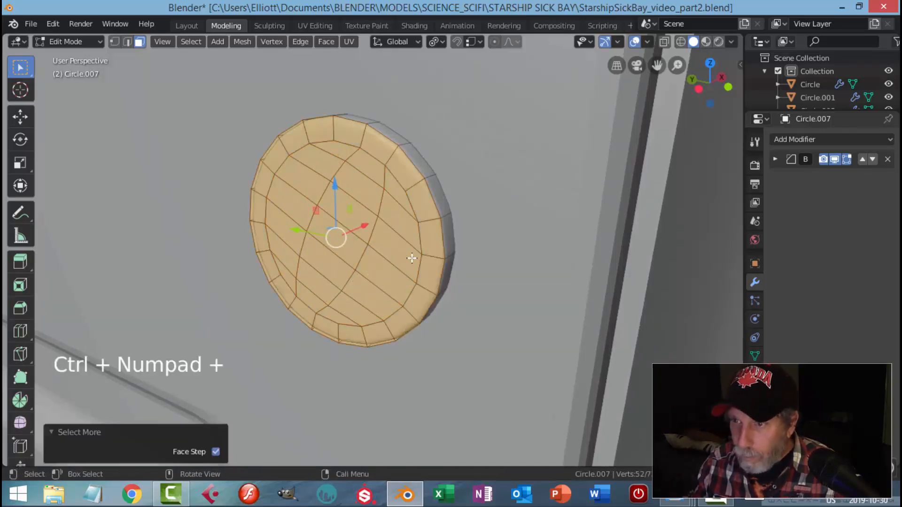
- Scale the disc's front faces to about 0.93 excluding the X axis, return to Object Mode and check the tapered edge
key(s)
key(shift+x)
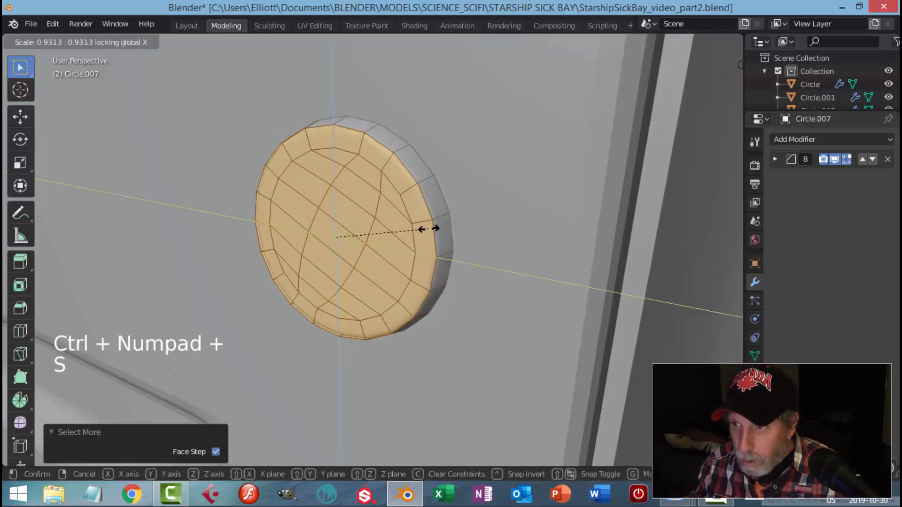
click(427, 230)
key(Tab)
scroll(411, 258, down, 4)
key(super+a)
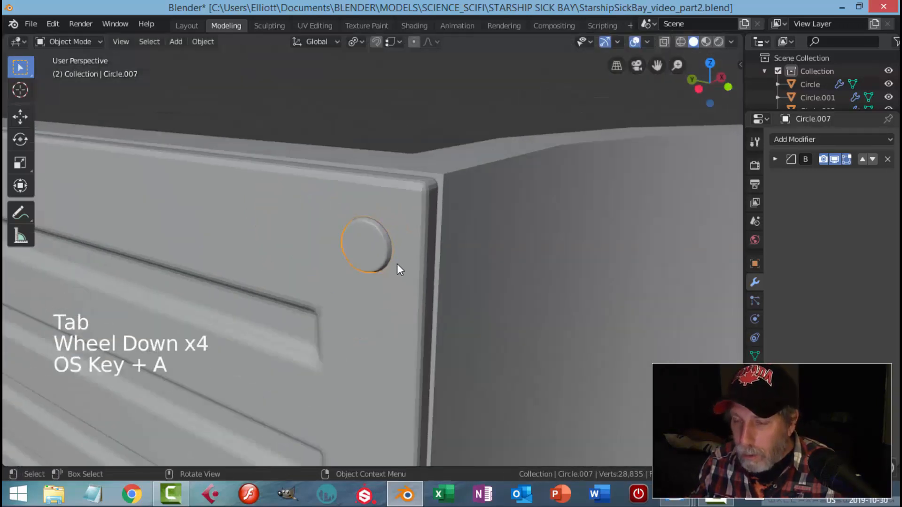
key(alt+a)
scroll(397, 261, down, 3)
middle_drag(392, 263, 423, 277)
scroll(472, 241, up, 3)
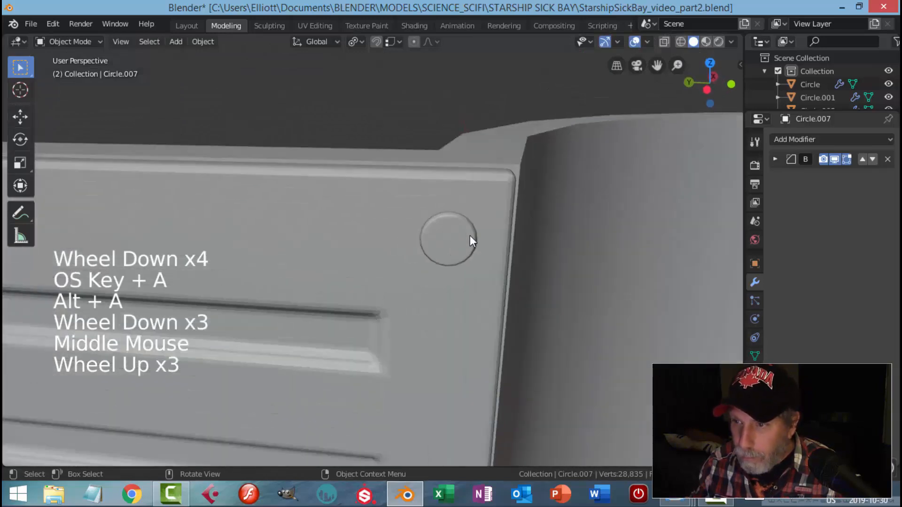
- Select the grooved panel in left orthographic view and disable its Array modifier in the viewport
shift+middle_drag(472, 242, 424, 260)
scroll(382, 253, down, 3)
shift+middle_drag(292, 301, 400, 245)
key(ctrl+KP_3)
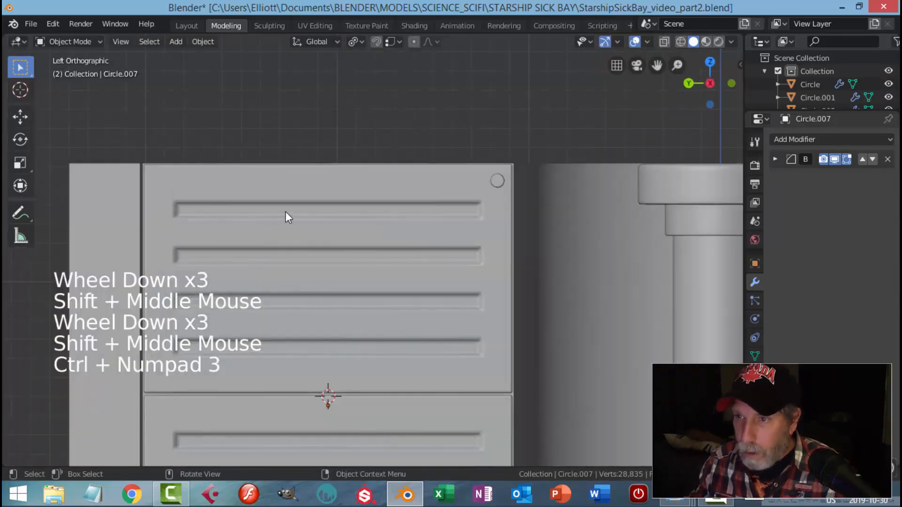
click(372, 269)
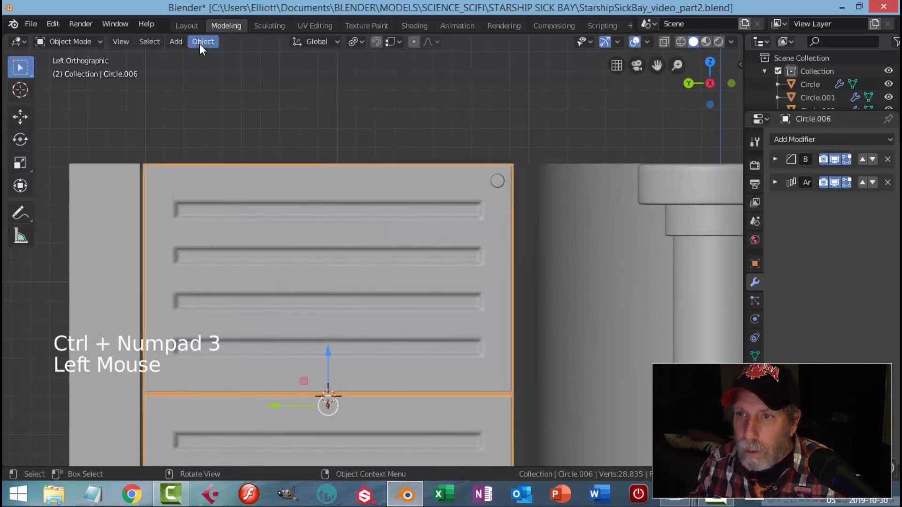
click(835, 182)
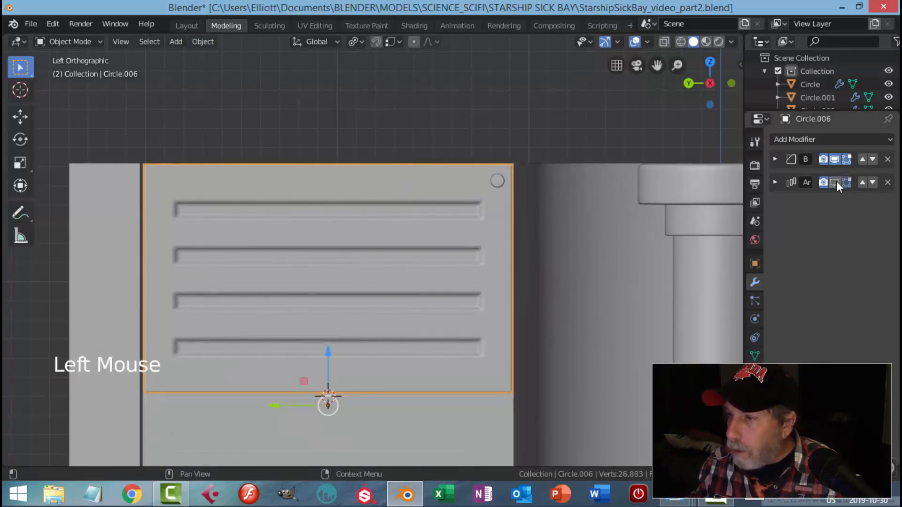
- Set the panel's origin to its geometry and snap the 3D cursor to the panel
click(210, 45)
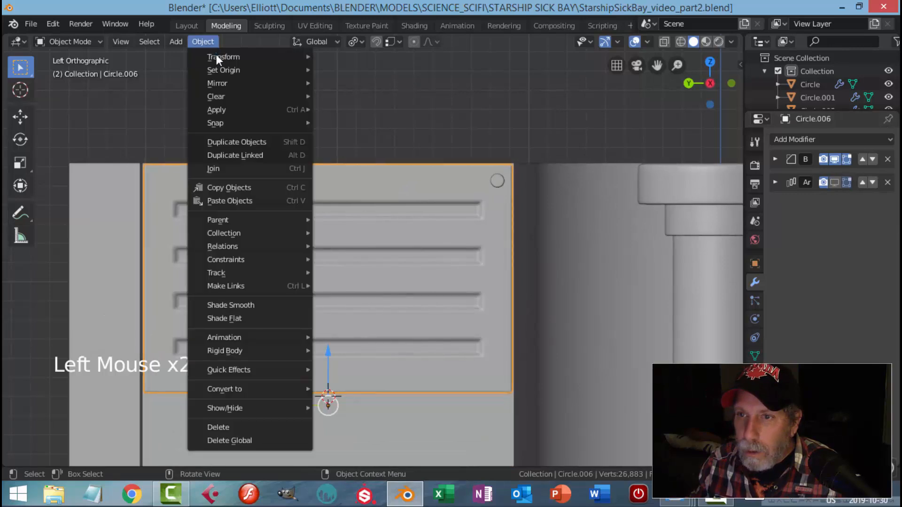
mouse_move(233, 69)
click(363, 84)
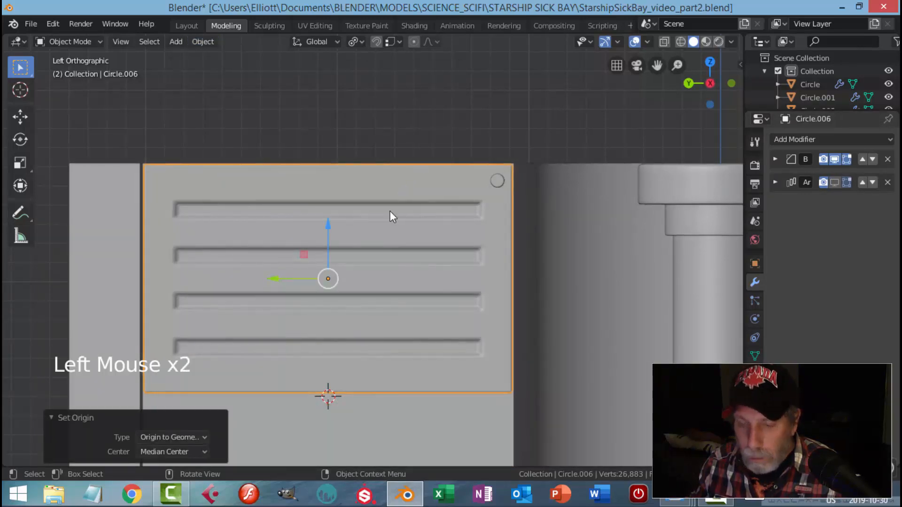
key(shift+s)
click(405, 269)
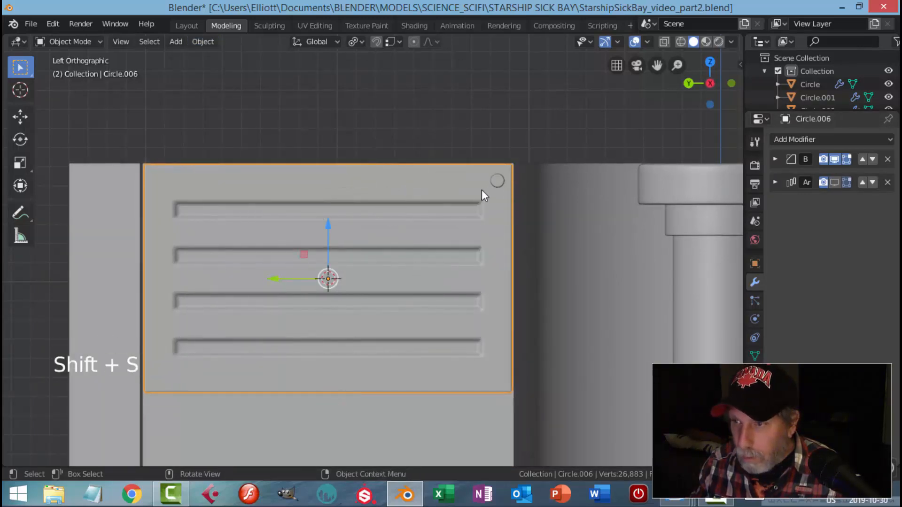
- Add a Mirror modifier to the corner disc on Y and Z without X, use the panel as mirror object, and apply it
click(498, 182)
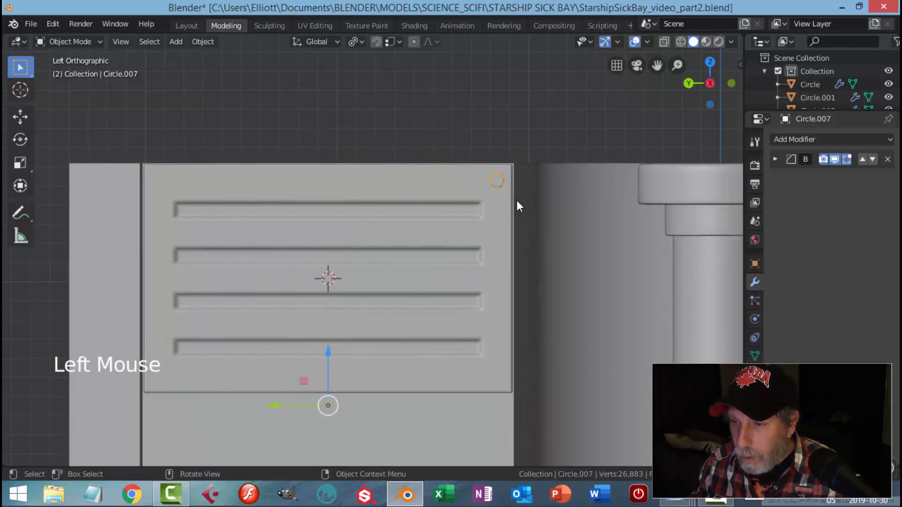
click(803, 143)
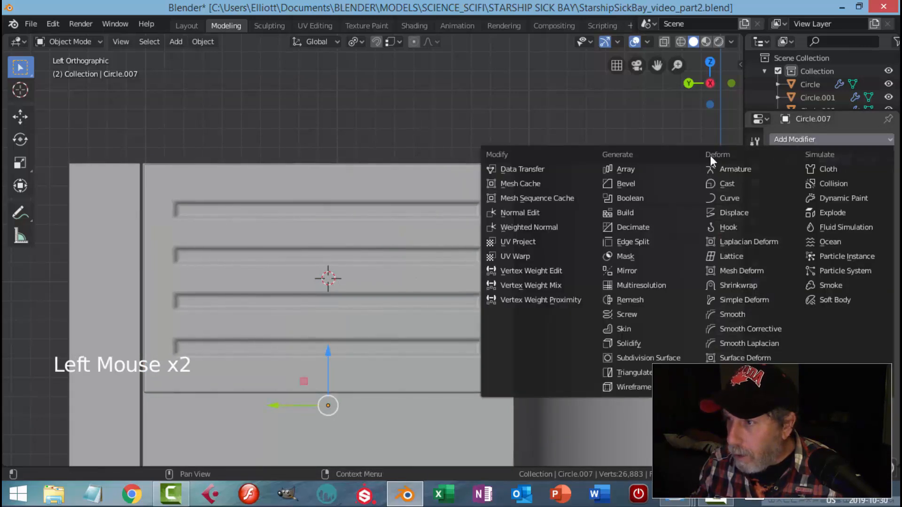
click(640, 271)
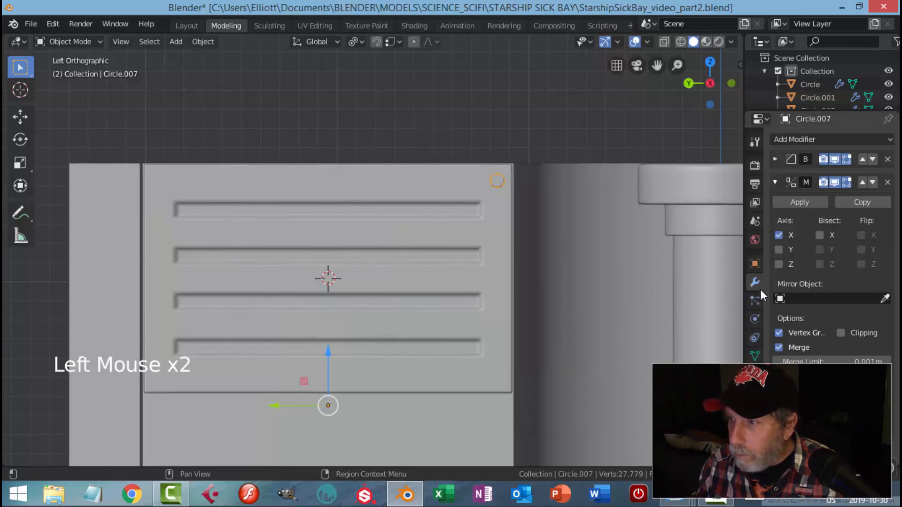
click(782, 236)
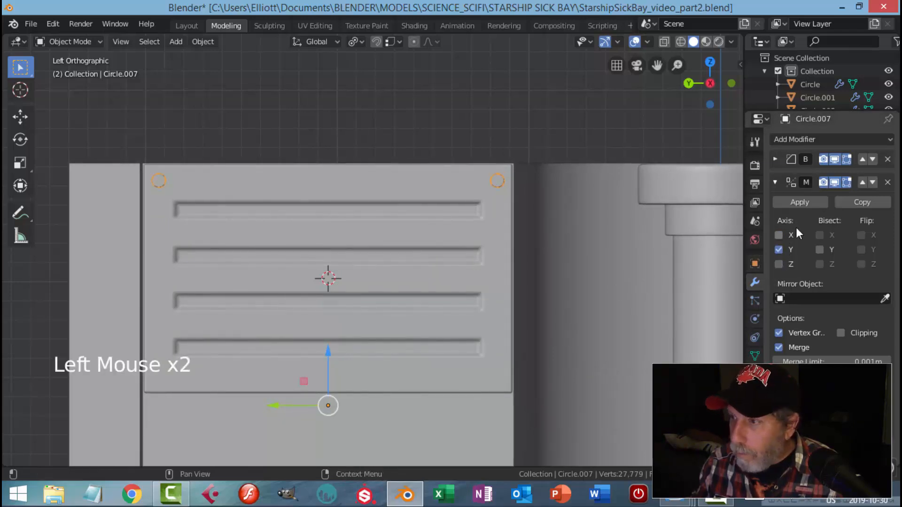
click(778, 262)
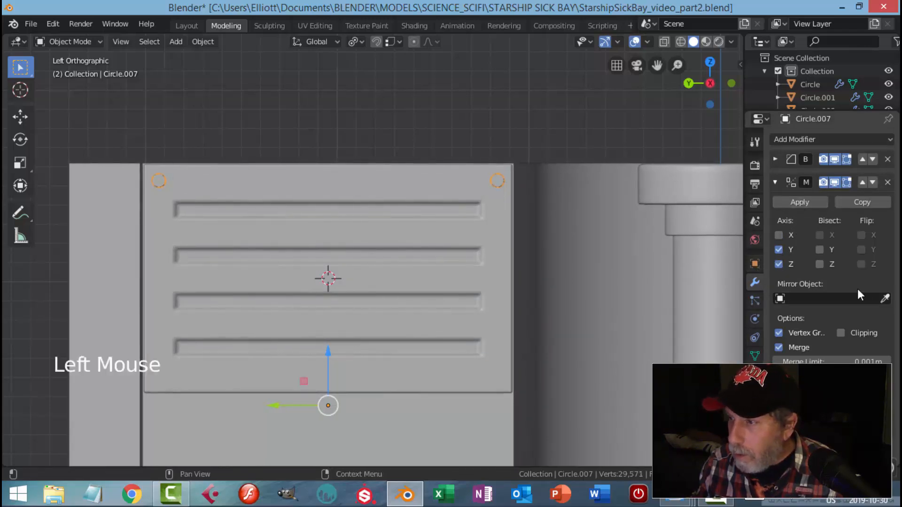
click(439, 209)
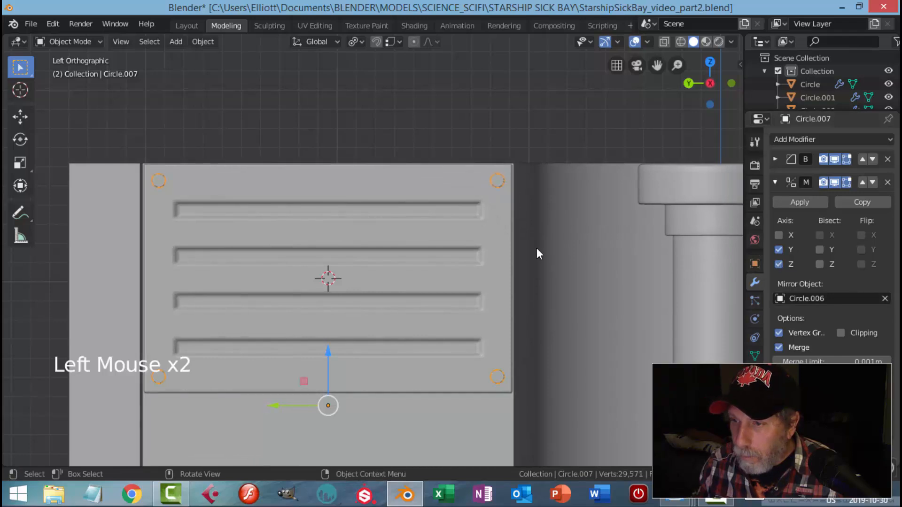
click(796, 205)
- Check the discs on the panel's four corners and remove the panel's Array modifier
middle_drag(567, 231, 478, 276)
scroll(433, 215, up, 2)
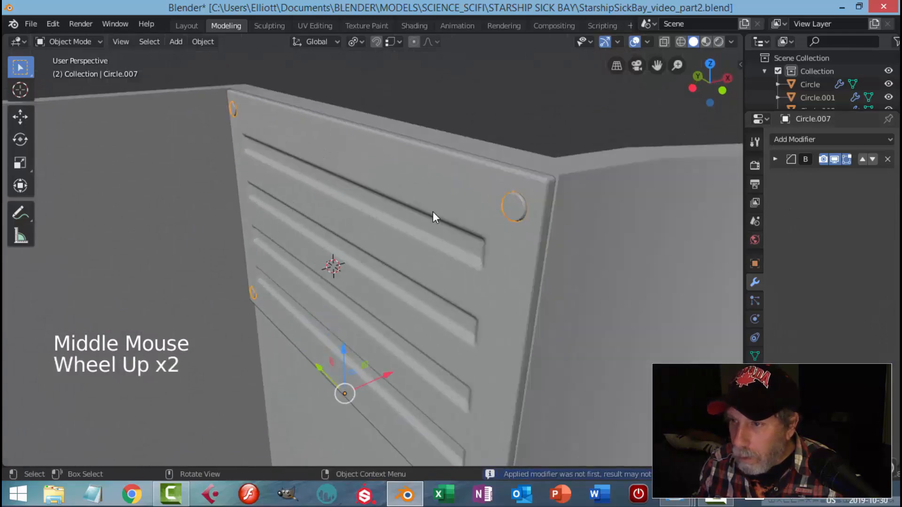
shift+click(428, 188)
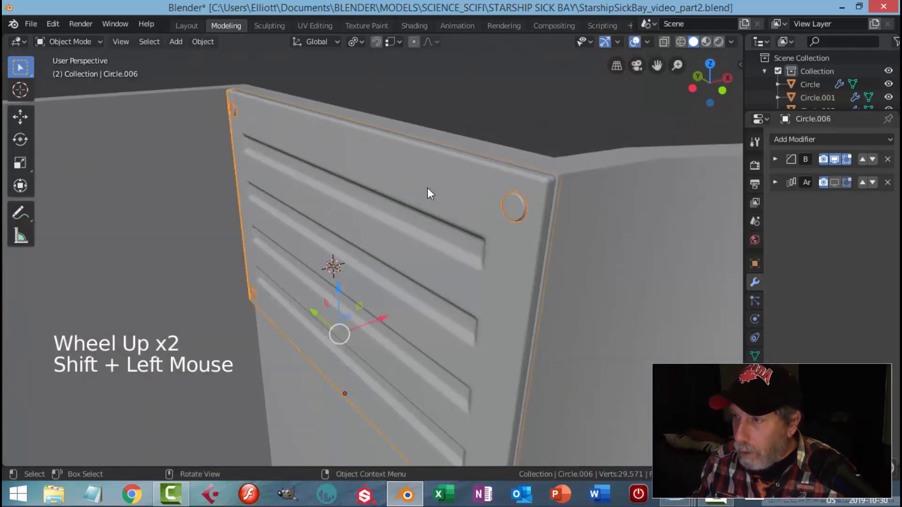
key(alt+a)
scroll(428, 199, down, 5)
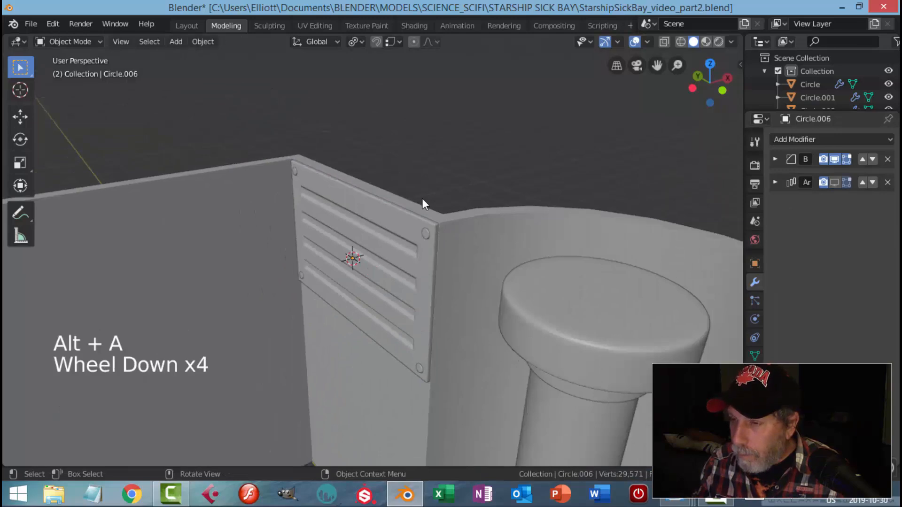
middle_drag(378, 227, 435, 237)
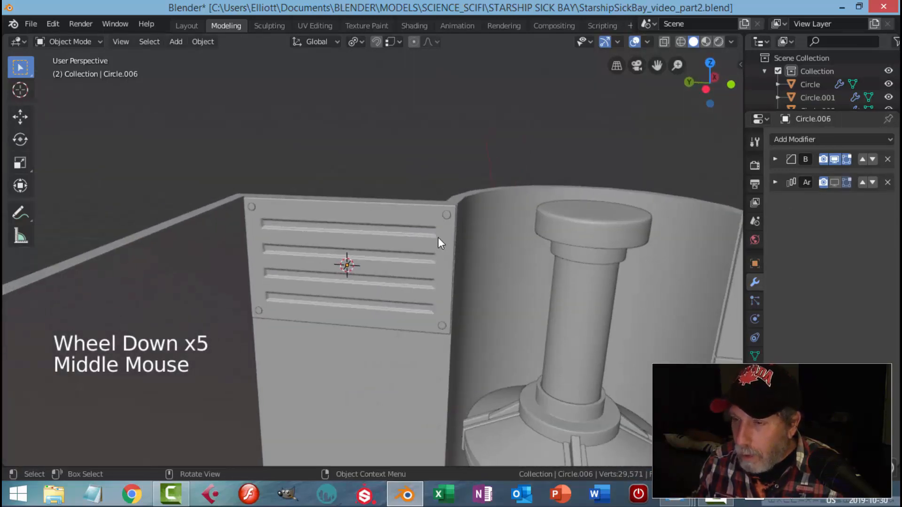
click(888, 182)
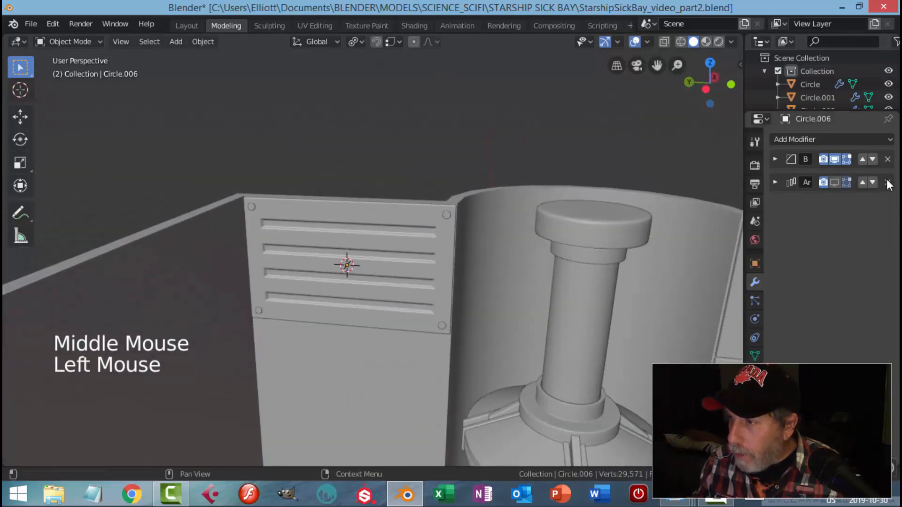
- Disable the discs' Bevel modifier in the viewport and check their edges without it
scroll(449, 230, up, 3)
click(507, 188)
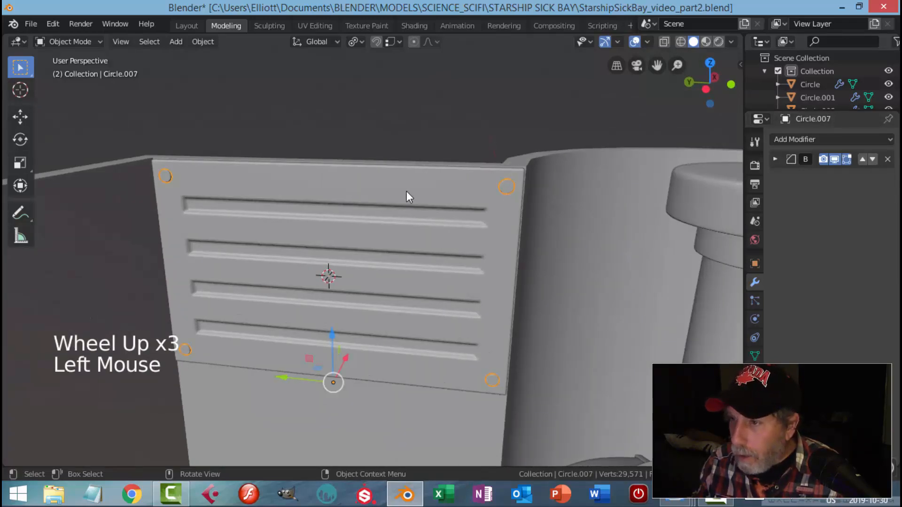
click(421, 184)
click(502, 187)
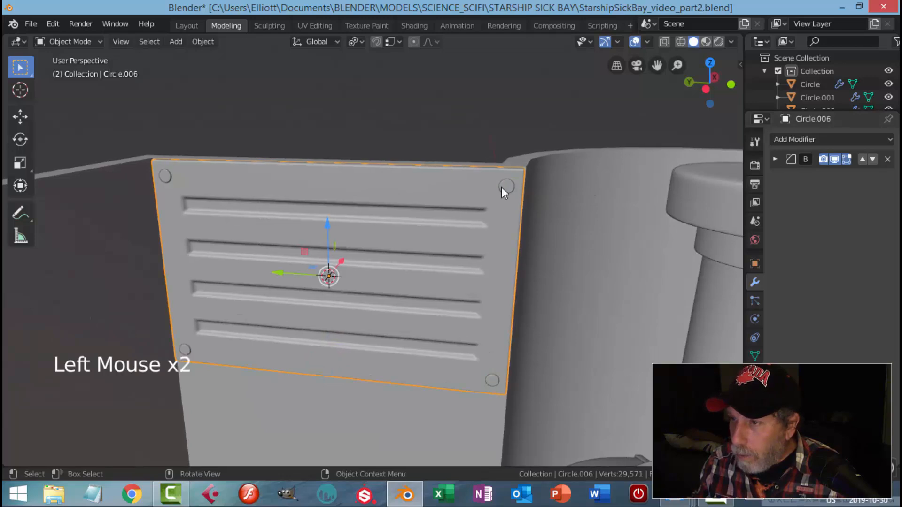
click(776, 159)
click(775, 160)
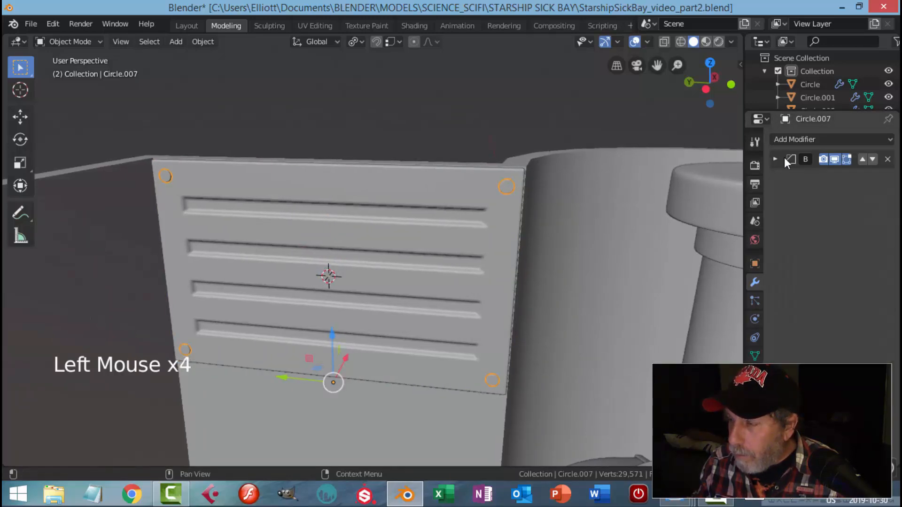
click(835, 159)
middle_click(560, 201)
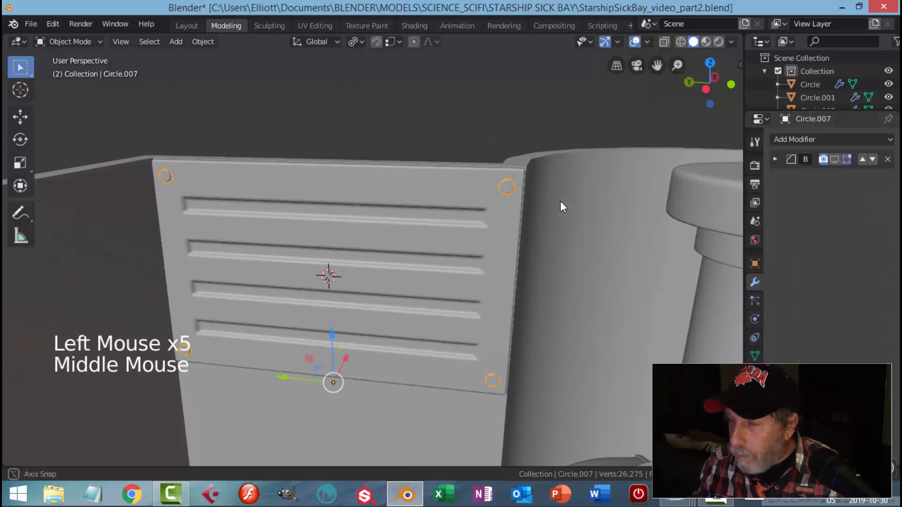
scroll(560, 201, up, 2)
key(alt+a)
shift+middle_drag(571, 198, 478, 235)
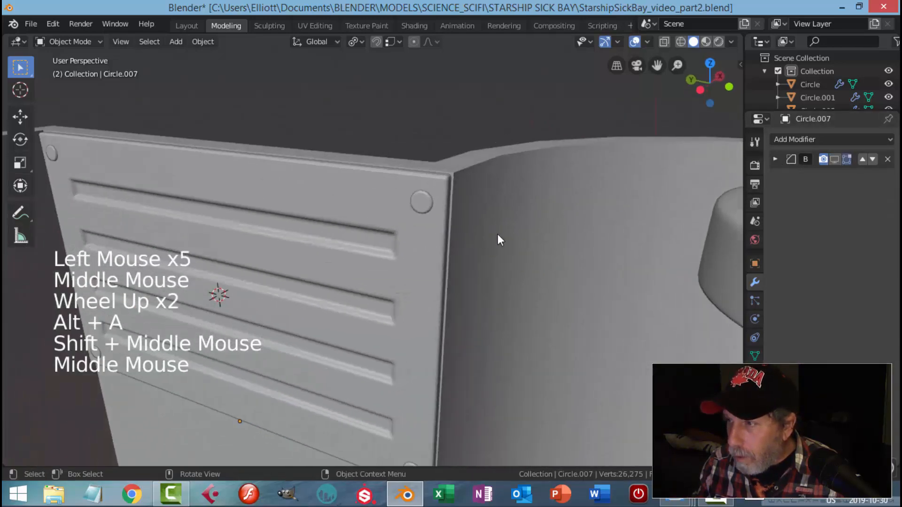
- Remove the Bevel modifier from the discs and apply the panel's Bevel modifier
click(885, 181)
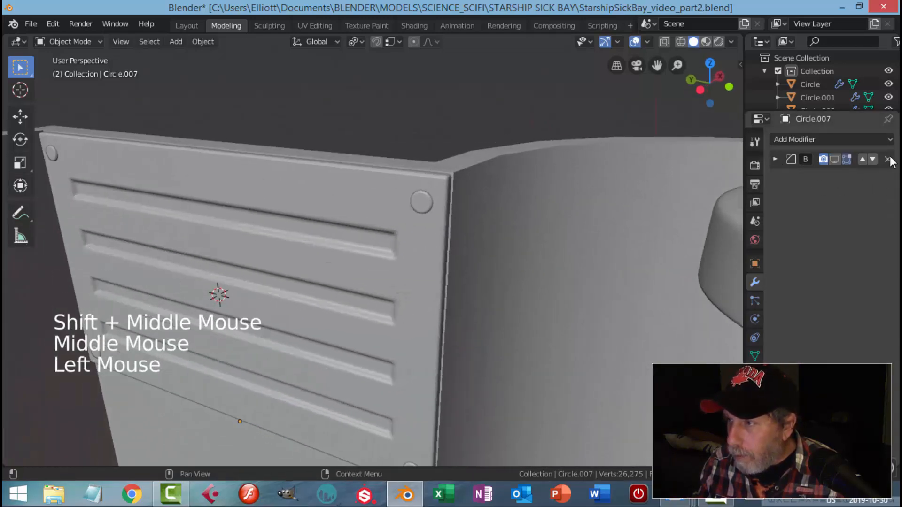
click(888, 160)
click(336, 187)
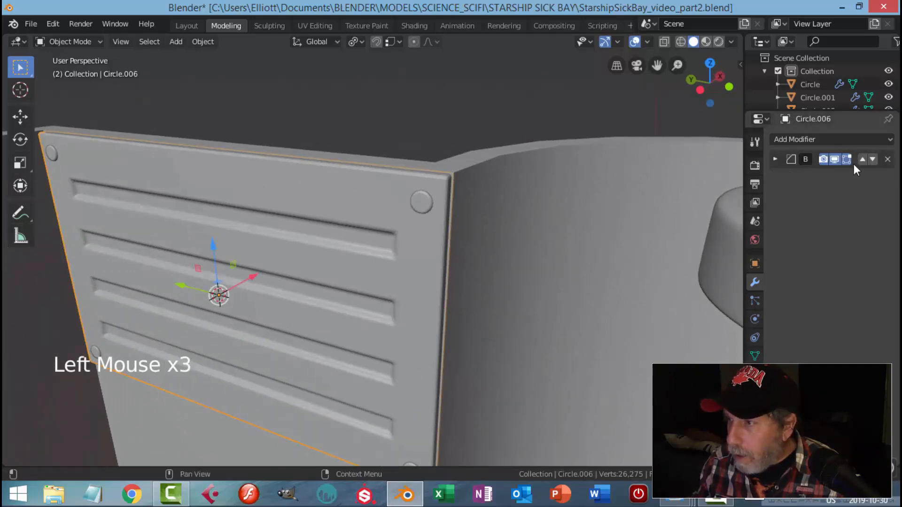
click(775, 159)
click(888, 160)
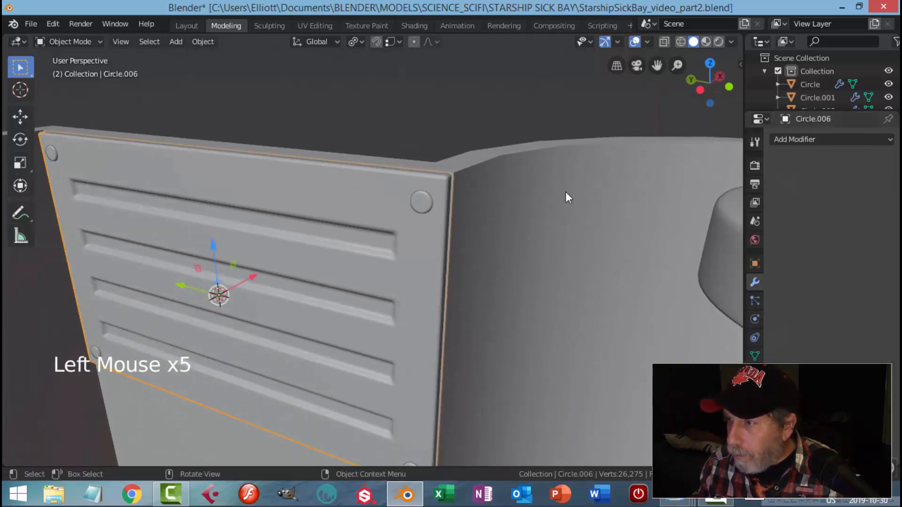
- Join the corner discs and the grooved panel into a single object
shift+click(421, 202)
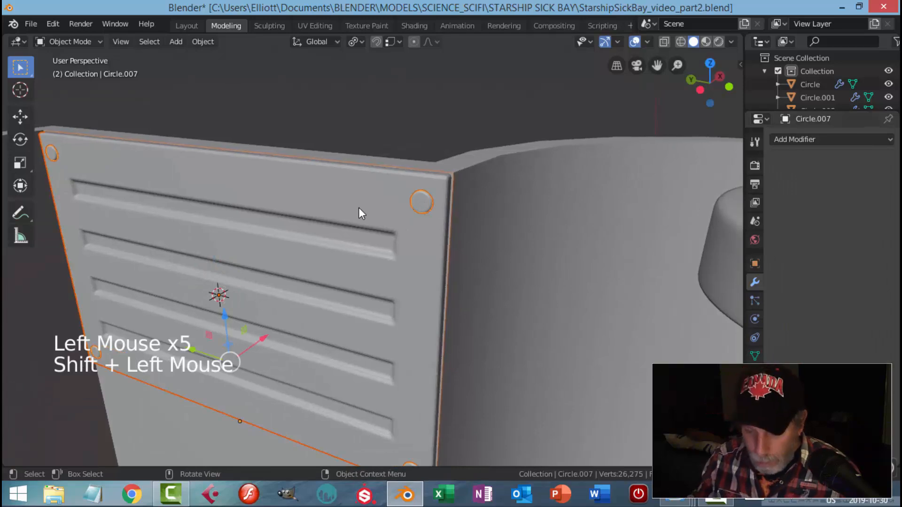
key(ctrl+j)
key(alt+a)
scroll(339, 205, down, 3)
middle_drag(340, 205, 368, 221)
- Add an Array modifier to the joined panel with count 3 and relative offsets of 0 on X and 1.010 on Z
click(382, 233)
scroll(410, 301, down, 2)
shift+middle_drag(410, 300, 443, 211)
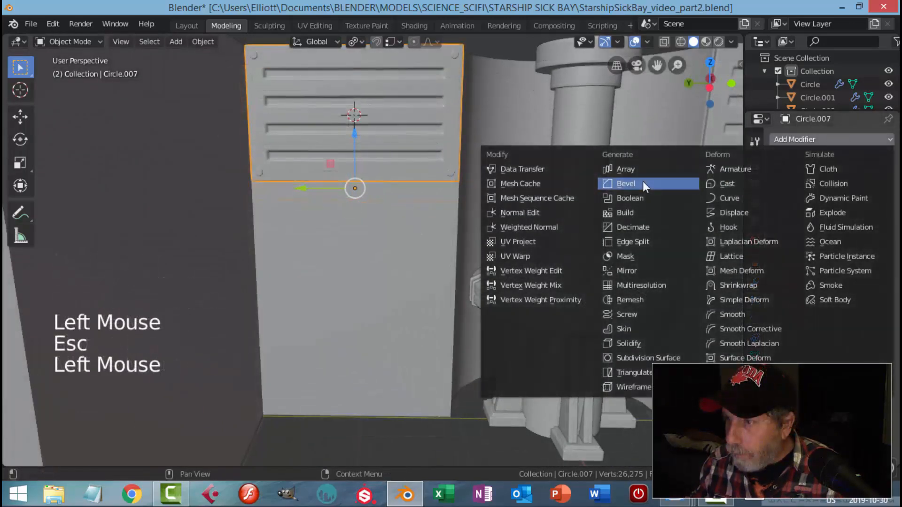
click(621, 169)
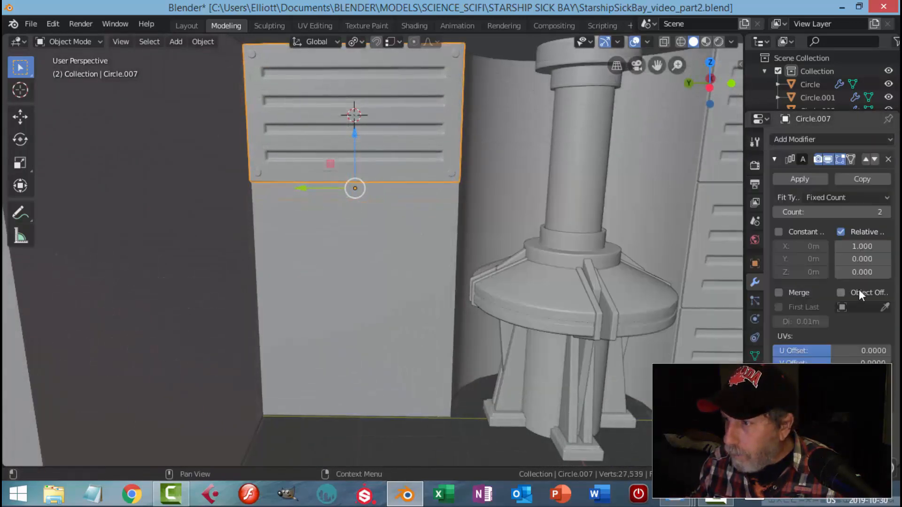
click(862, 273)
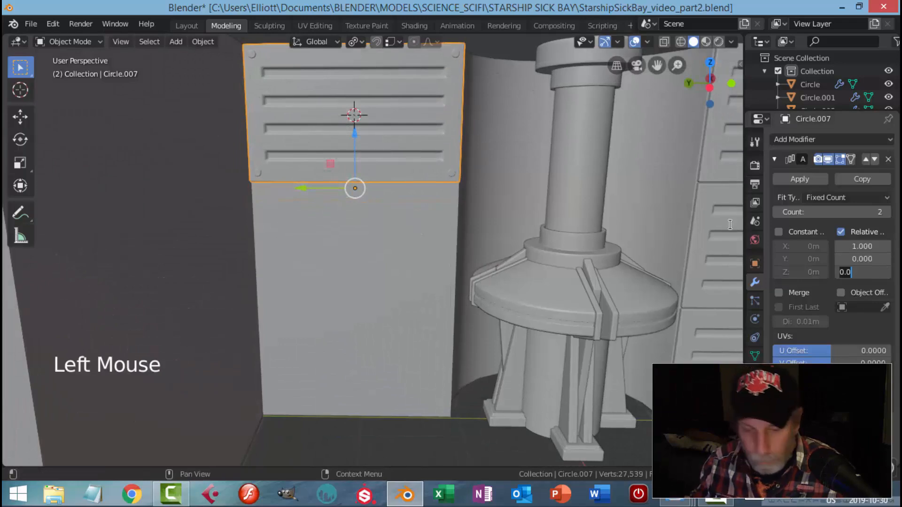
key(Return)
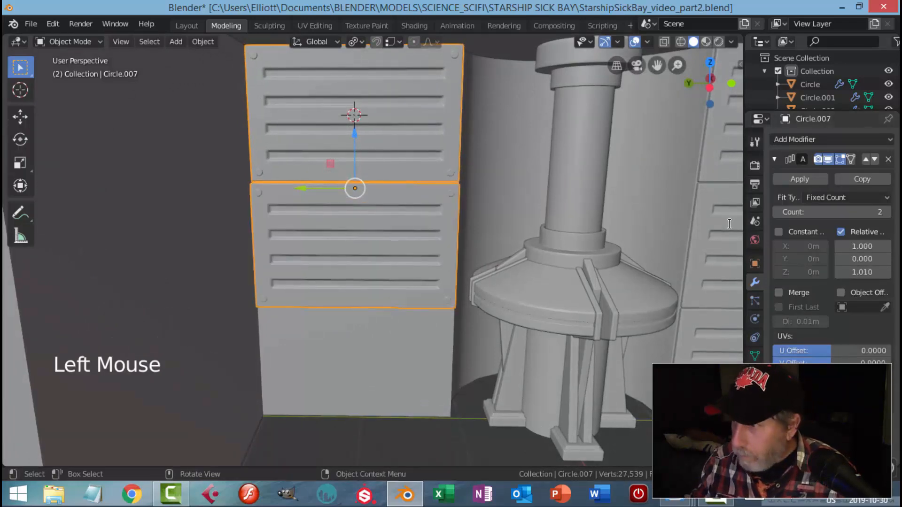
click(861, 246)
text(1.0)
key(Escape)
key(alt+a)
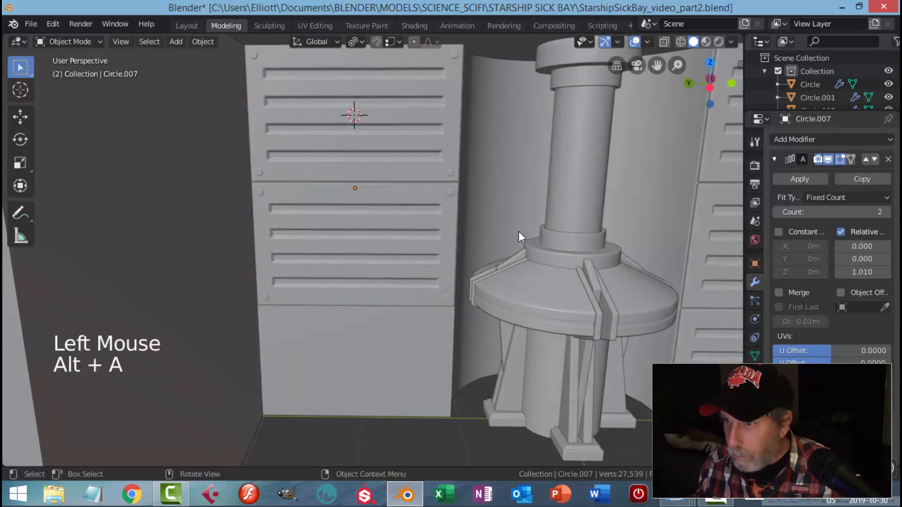
click(887, 212)
- Delete the old panel column without discs on the back wall's other side
scroll(481, 260, down, 2)
scroll(481, 260, down, 1)
shift+middle_drag(481, 260, 385, 264)
click(615, 171)
key(x)
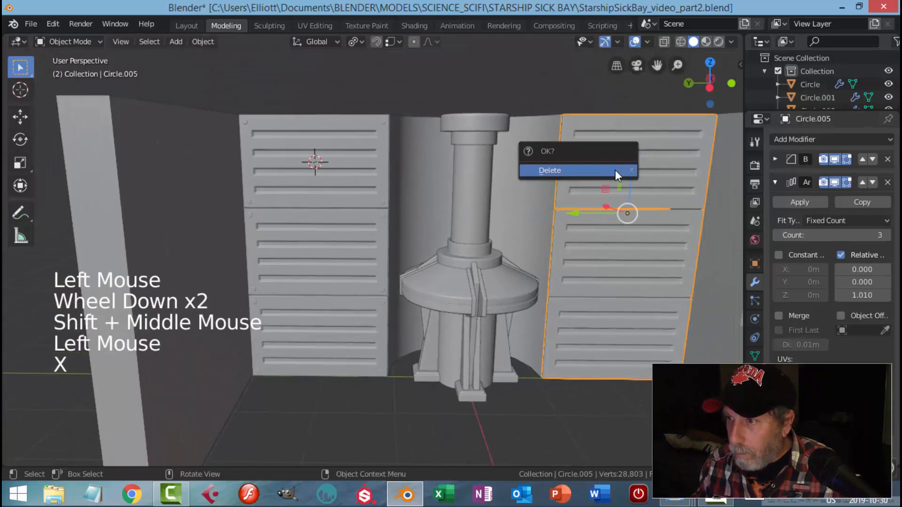
click(616, 170)
- Duplicate the disc-fastened panel column and move the copy along Y onto the bare back wall across the alcove
click(359, 191)
shift+middle_drag(486, 207, 436, 219)
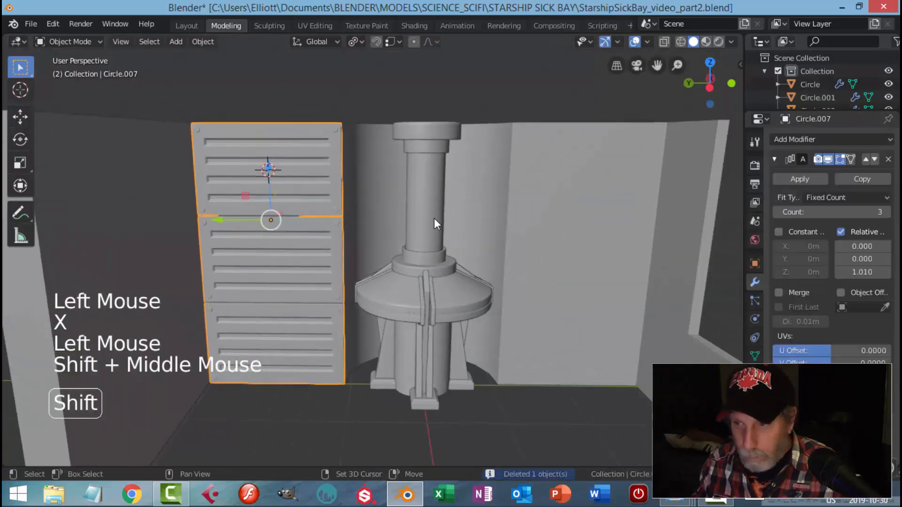
key(shift+d)
click(323, 227)
drag(231, 221, 527, 234)
key(alt+a)
middle_drag(519, 177, 483, 237)
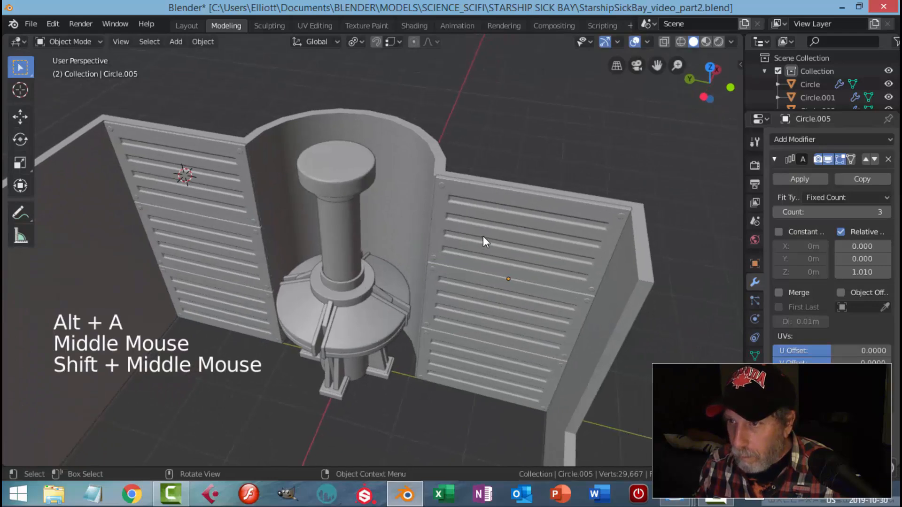
- Shift the copied panel column 0.0178 m along Y to fit it between the alcove and the side wall
scroll(483, 237, up, 2)
click(491, 224)
drag(516, 280, 514, 280)
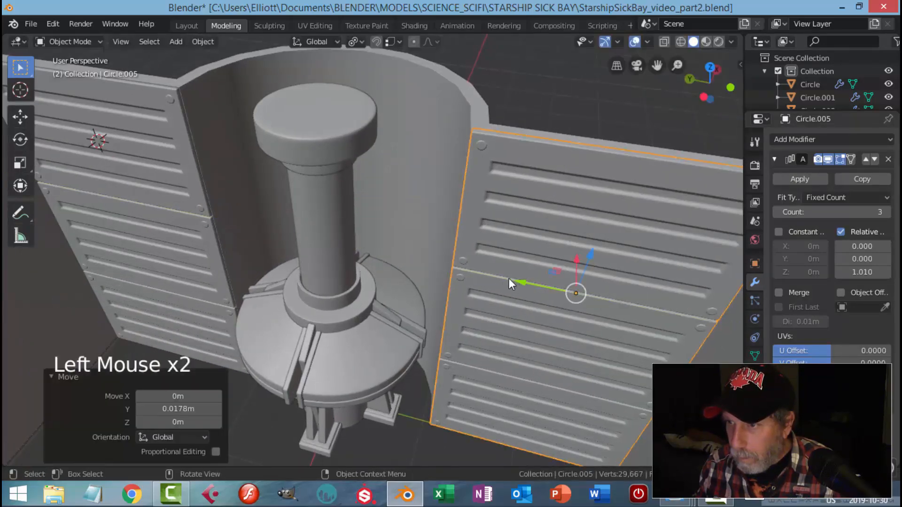
key(alt+a)
scroll(465, 281, down, 3)
- Duplicate the panel column beside the side wall and rotate the copy -90° about the global Z axis
middle_drag(465, 281, 445, 232)
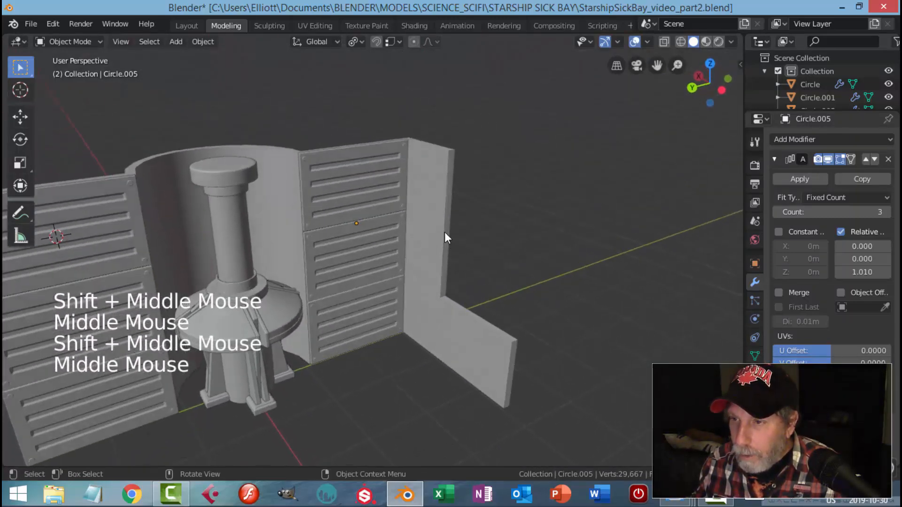
click(445, 232)
click(379, 193)
middle_drag(379, 193, 396, 254)
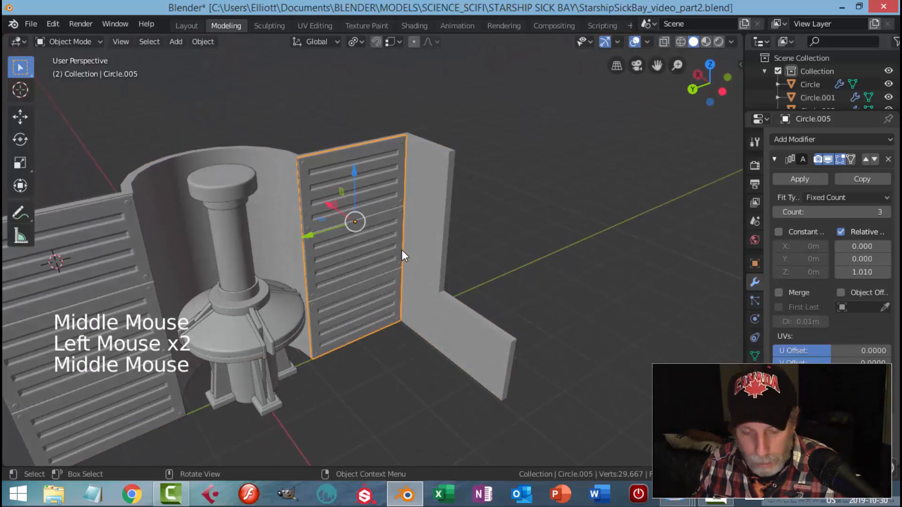
key(shift+d)
key(r)
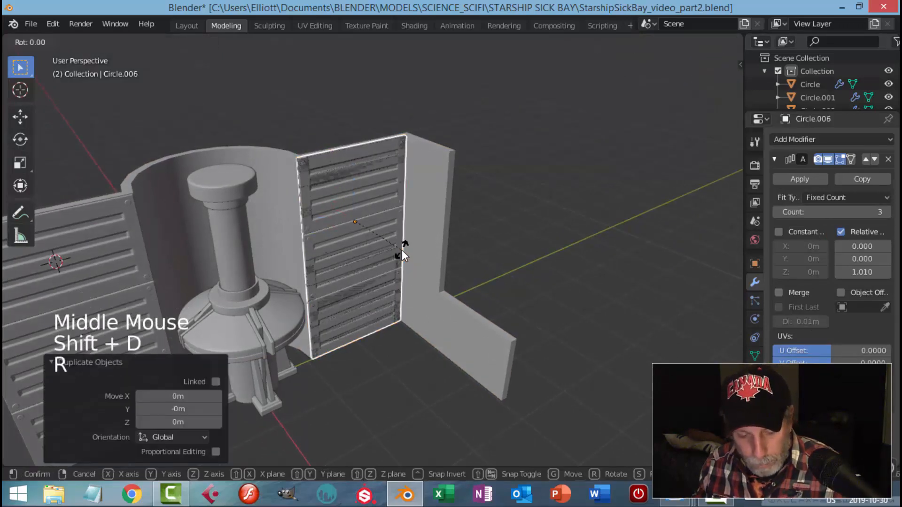
text(z90-)
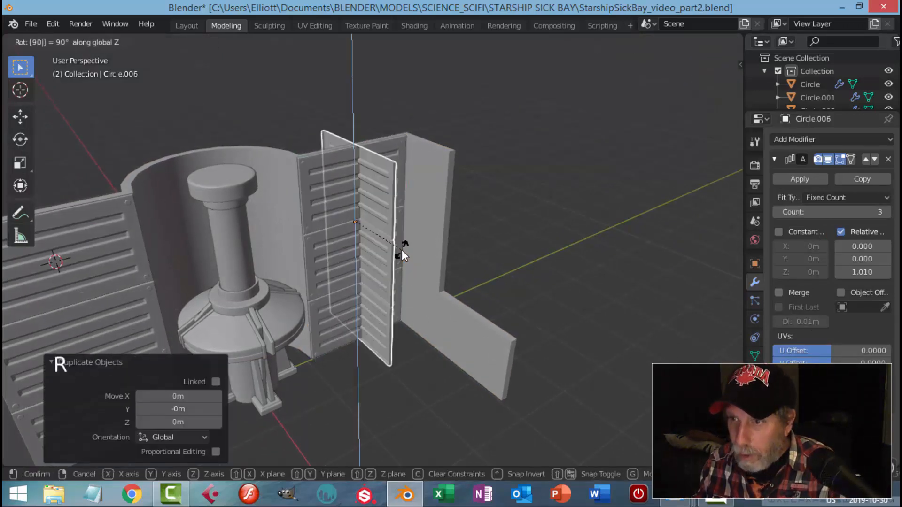
click(400, 249)
- Move the rotated panel column -1.01 m along Y onto the side wall
key(g)
key(y)
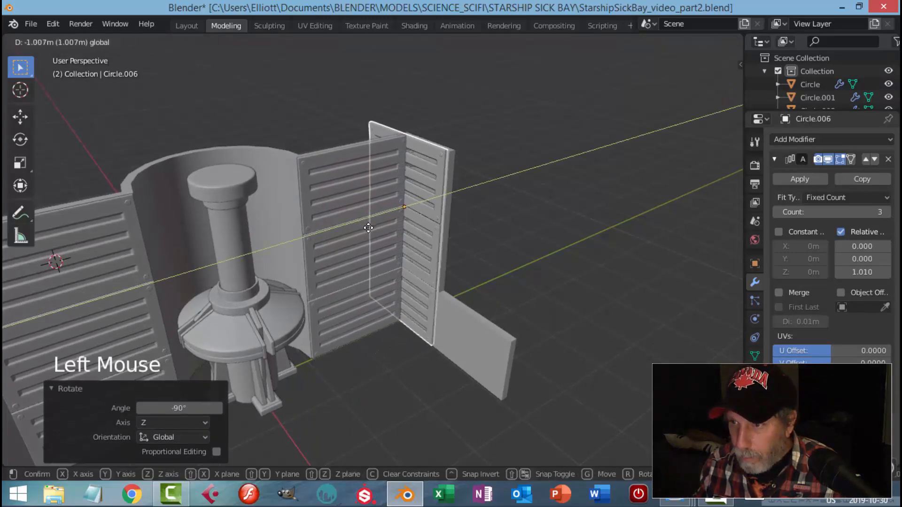
click(386, 198)
middle_drag(385, 198, 394, 292)
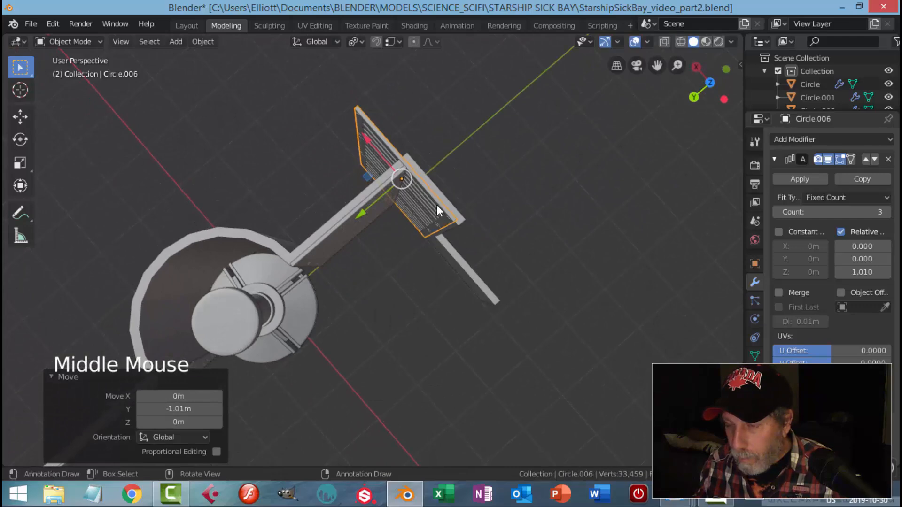
- Fine-tune the rotated column's seating against the side wall and slide it along X out to the back corner
key(KP_Decimal)
scroll(441, 207, up, 3)
middle_drag(442, 208, 346, 231)
drag(334, 256, 332, 255)
scroll(366, 243, down, 3)
middle_drag(366, 243, 322, 230)
drag(322, 230, 410, 260)
middle_drag(411, 261, 413, 209)
key(alt+a)
mouse_move(468, 219)
middle_down()
mouse_move(385, 207)
mouse_move(475, 208)
mouse_move(474, 193)
mouse_move(453, 221)
middle_up()
scroll(387, 208, down, 2)
- In front wireframe view, select all geometry at the side-wall panel's outer end and move it 0.646 m along X to narrow the panel
click(451, 217)
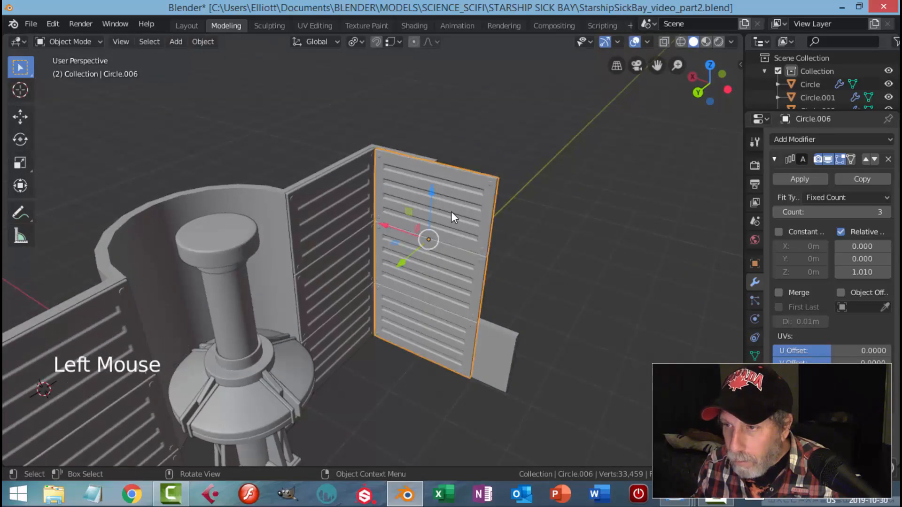
key(Tab)
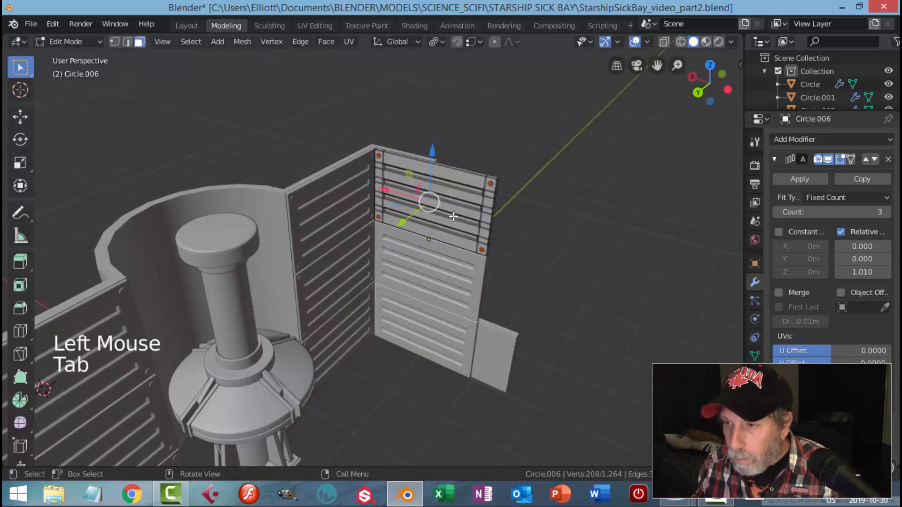
key(alt+a)
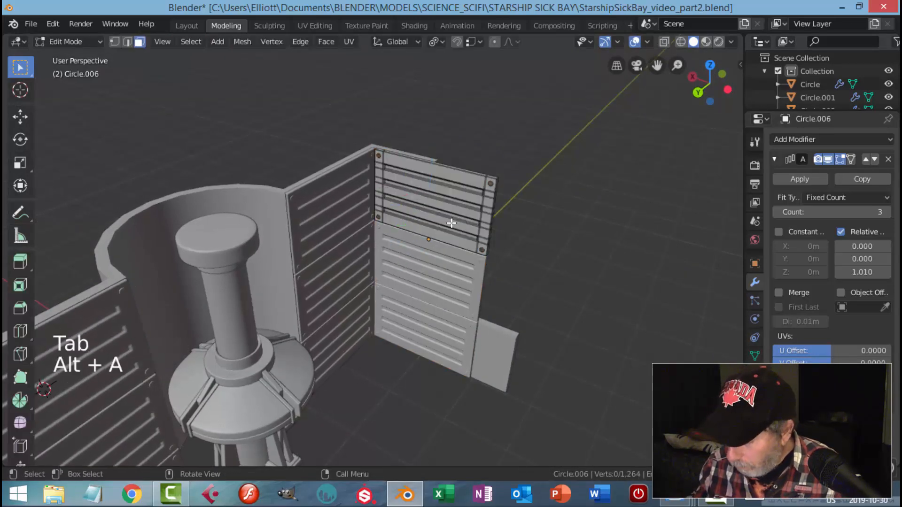
key(KP_1)
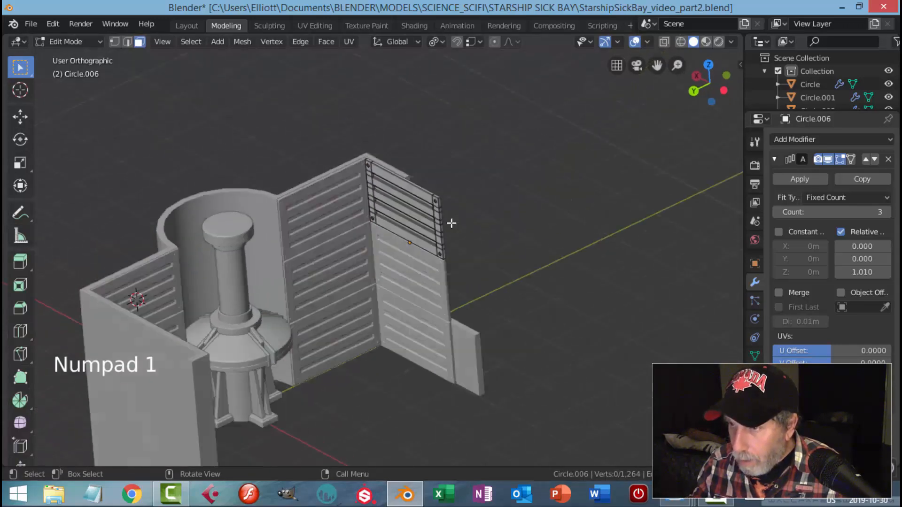
key(ctrl+KP_1)
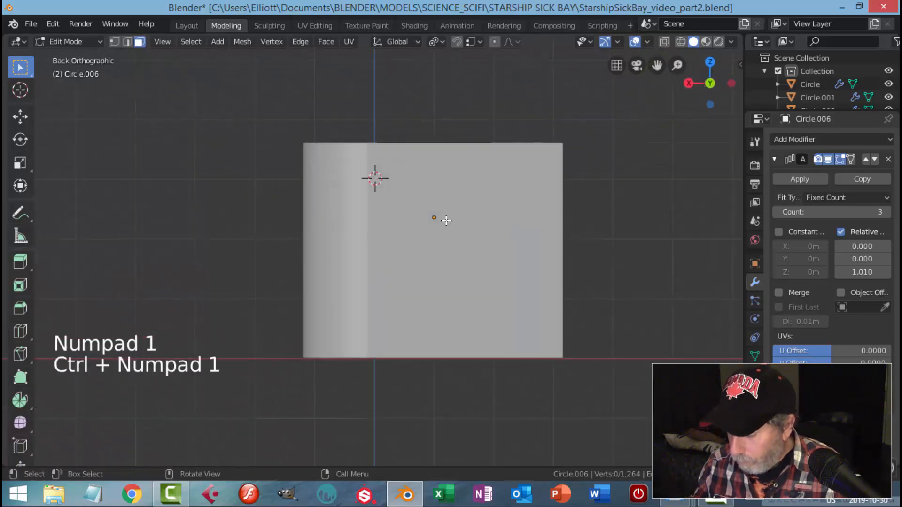
key(KP_1)
key(z)
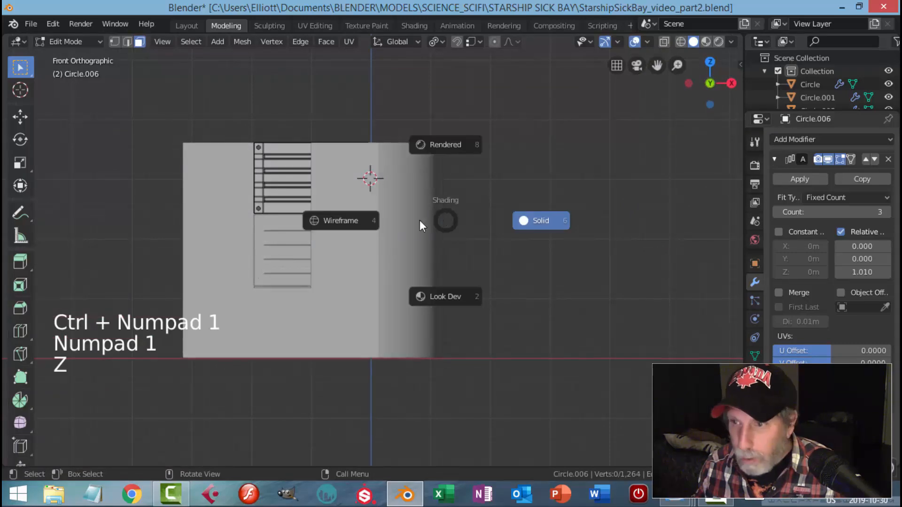
click(352, 222)
scroll(257, 191, up, 2)
shift+middle_drag(257, 191, 318, 217)
scroll(269, 164, up, 2)
key(b)
drag(203, 53, 310, 229)
drag(298, 155, 377, 184)
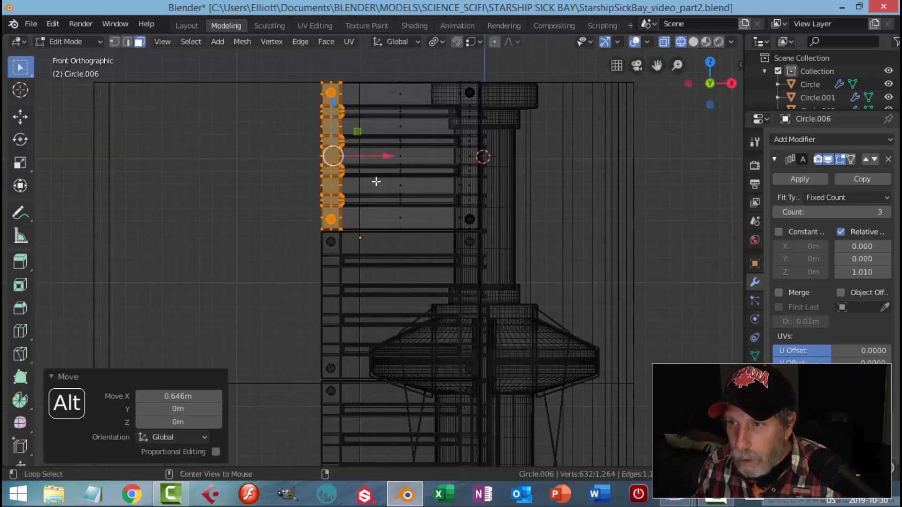
key(alt+a)
key(Tab)
key(alt+a)
- In solid view, move the two end vertices of the tall side wall along X toward the outer edge of the panels
scroll(350, 178, down, 3)
middle_drag(351, 178, 460, 278)
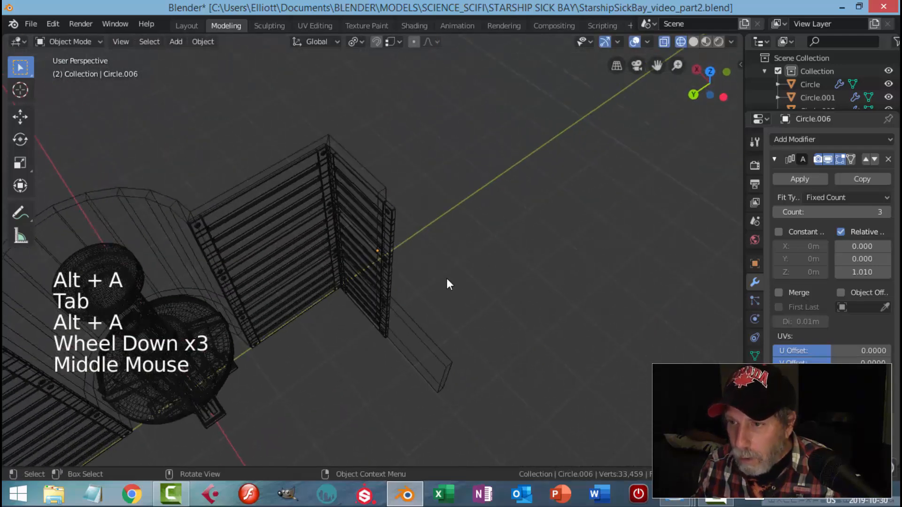
click(376, 182)
key(Tab)
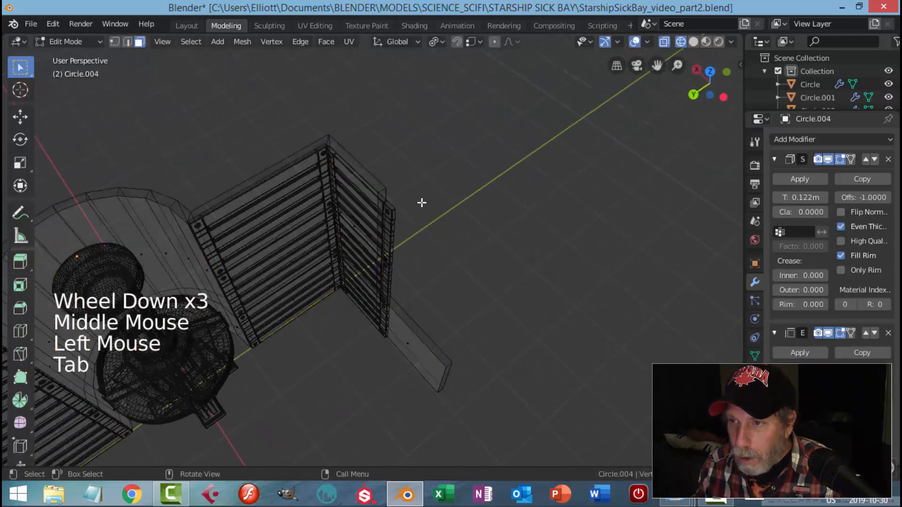
scroll(425, 202, up, 2)
key(z)
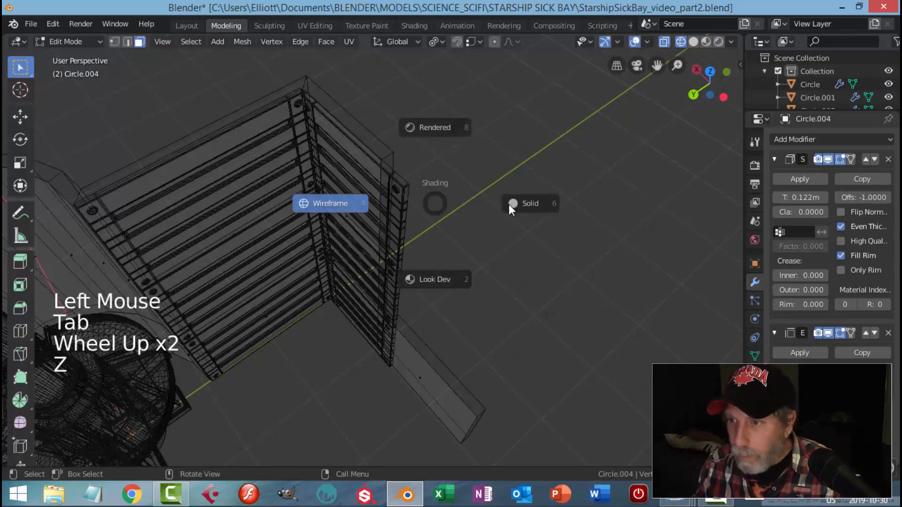
click(521, 204)
mouse_move(501, 225)
middle_down()
mouse_move(401, 216)
mouse_move(383, 199)
middle_up()
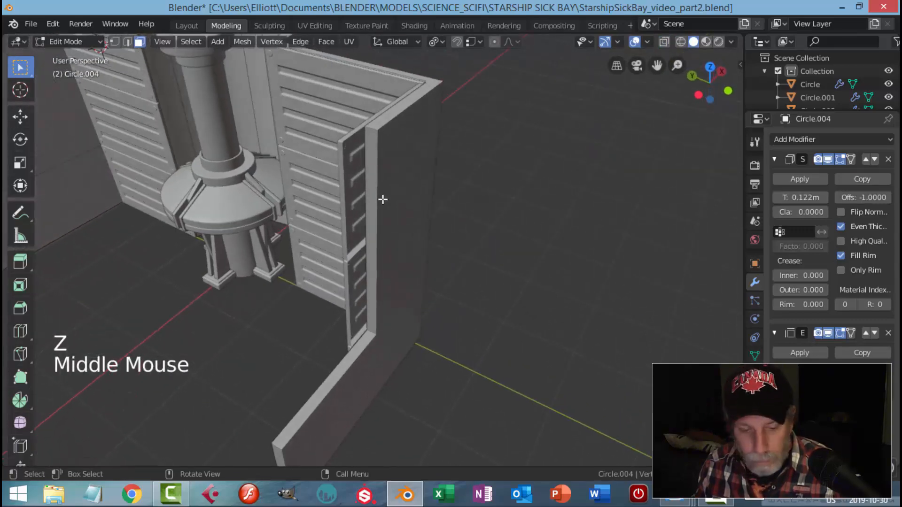
key(1)
click(363, 127)
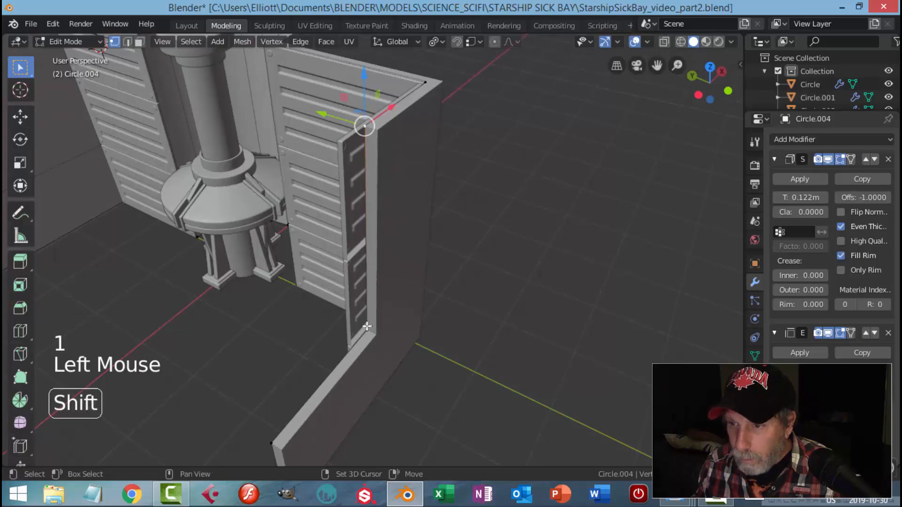
shift+click(367, 326)
drag(402, 221, 377, 232)
key(alt+a)
- Reselect the tall side wall's end vertices and nudge them to line the wall up with the panel edge
scroll(378, 232, down, 2)
middle_drag(378, 232, 395, 252)
scroll(470, 266, up, 1)
scroll(396, 167, up, 2)
click(398, 158)
middle_drag(399, 158, 395, 233)
shift+click(365, 381)
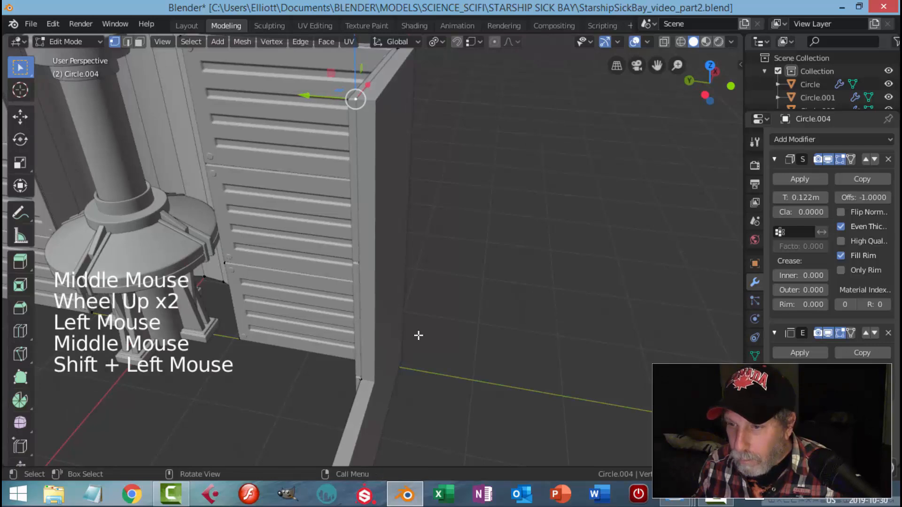
middle_drag(417, 332, 370, 366)
shift+click(364, 376)
scroll(409, 326, down, 1)
middle_drag(408, 326, 417, 301)
drag(368, 250, 367, 243)
key(alt+a)
middle_drag(369, 292, 400, 295)
key(Tab)
key(alt+a)
- Examine how the narrowed panel column meets the tall side wall and the adjoining low wall
scroll(417, 292, down, 3)
shift+middle_drag(445, 314, 455, 252)
scroll(345, 248, down, 1)
scroll(339, 240, down, 1)
scroll(467, 262, up, 3)
scroll(452, 269, down, 2)
scroll(513, 272, up, 2)
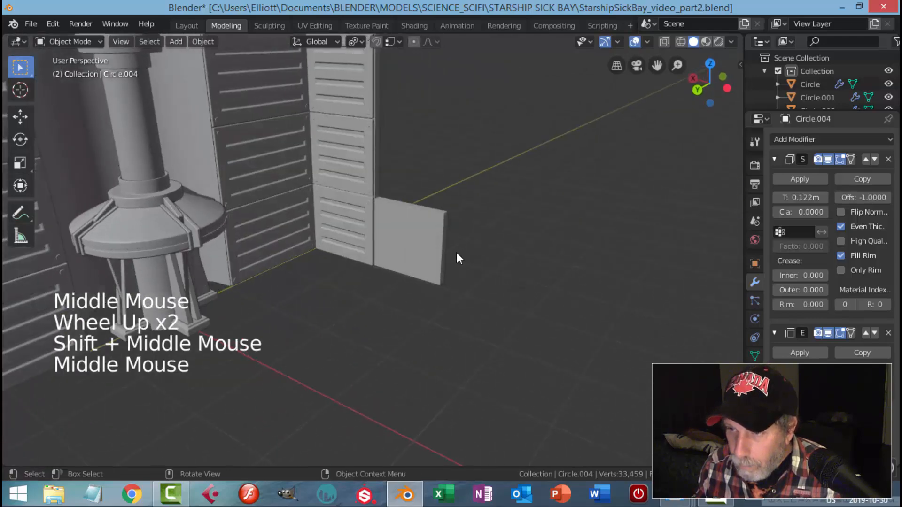
scroll(457, 252, up, 3)
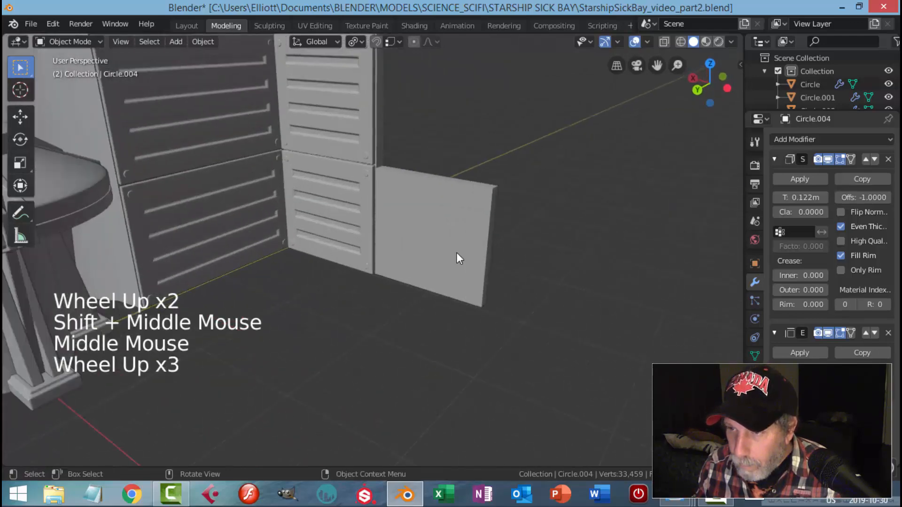
click(318, 199)
key(Tab)
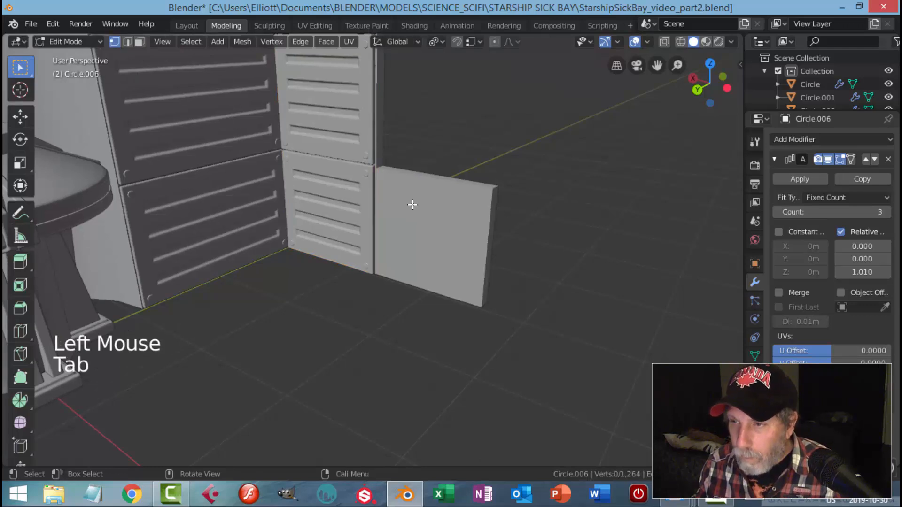
key(Tab)
scroll(412, 207, down, 4)
key(alt+a)
- Duplicate the side-wall panel column and move the copy along X beside the original, over the low wall
click(361, 188)
shift+middle_drag(361, 188, 369, 233)
key(shift+d)
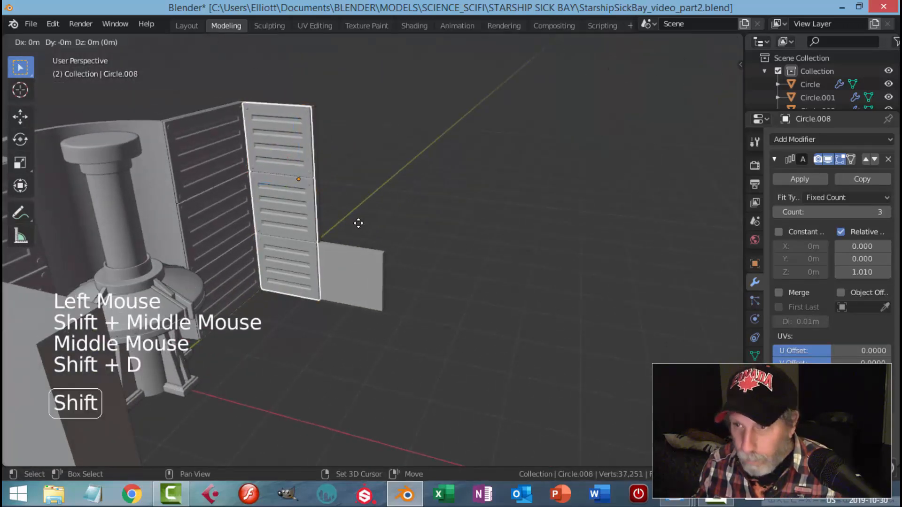
drag(255, 174, 320, 202)
key(alt+a)
- Nudge the copied column along X to close up its joint with the neighbouring panels
middle_drag(345, 213, 365, 237)
scroll(365, 236, up, 3)
click(322, 211)
drag(286, 143, 285, 143)
key(alt+a)
mouse_move(323, 173)
middle_down()
mouse_move(331, 179)
mouse_move(329, 171)
middle_up()
scroll(291, 210, down, 3)
shift+middle_drag(292, 210, 312, 177)
- Remove the copied column's Array modifier and move the single panel -2.43 m along Z onto the low wall
click(312, 178)
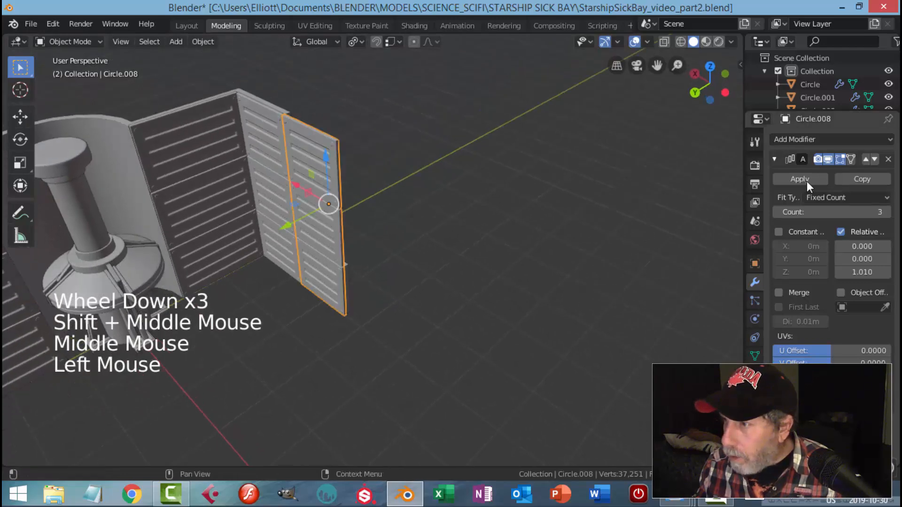
click(889, 160)
middle_drag(506, 235, 333, 158)
drag(333, 158, 334, 293)
scroll(273, 326, up, 3)
middle_drag(334, 293, 351, 260)
scroll(356, 277, up, 2)
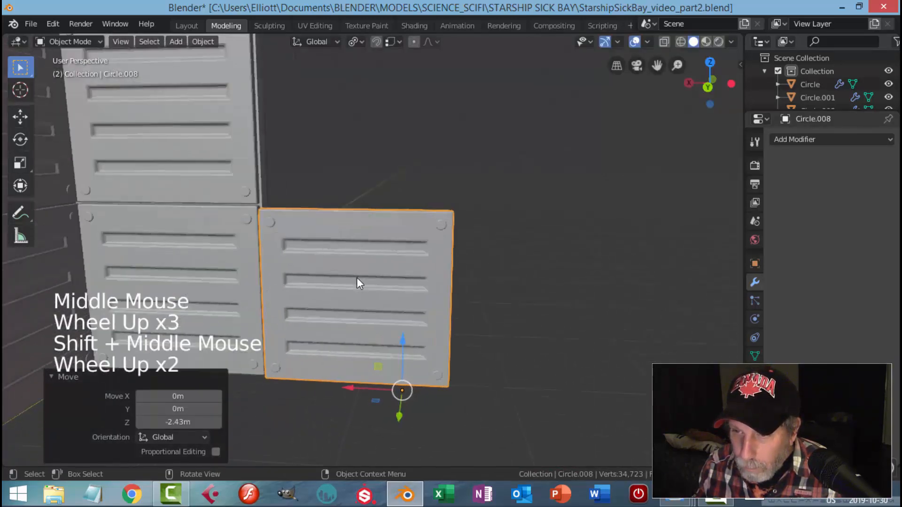
- Raise the single low-wall panel 0.0185 m along Z to line it up with the neighbouring column's lowest panel
scroll(321, 255, up, 1)
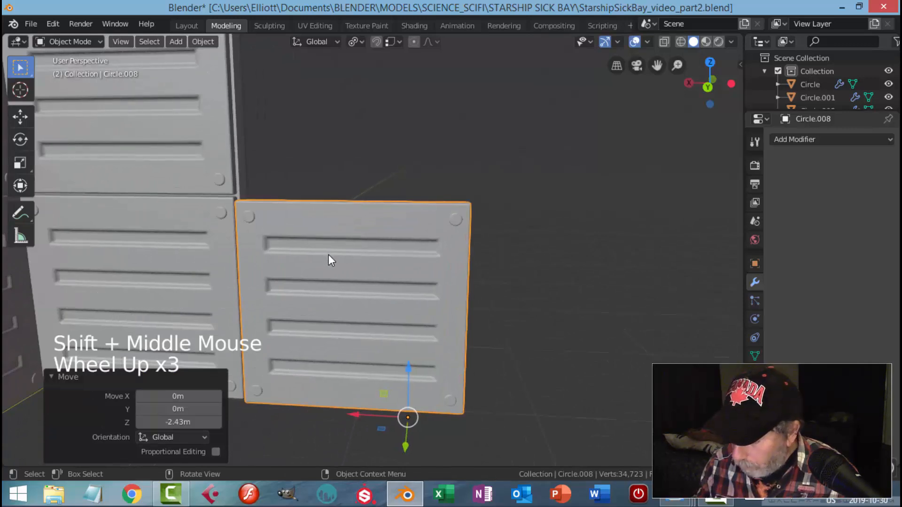
key(KP_1)
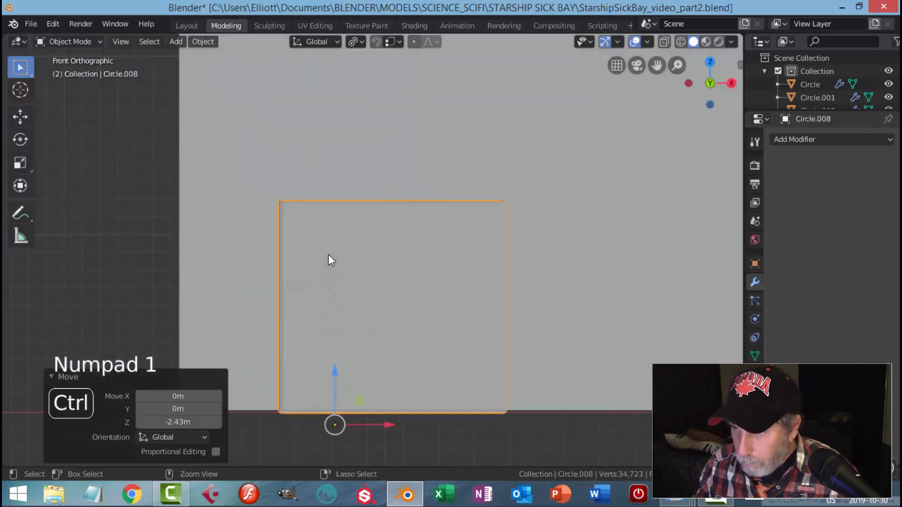
key(ctrl+KP_3)
scroll(329, 256, up, 3)
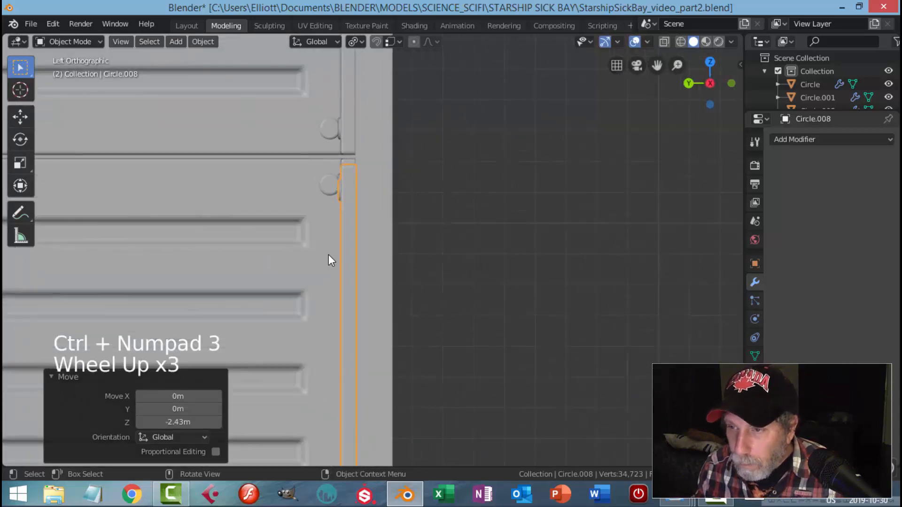
scroll(339, 282, down, 3)
drag(363, 368, 360, 366)
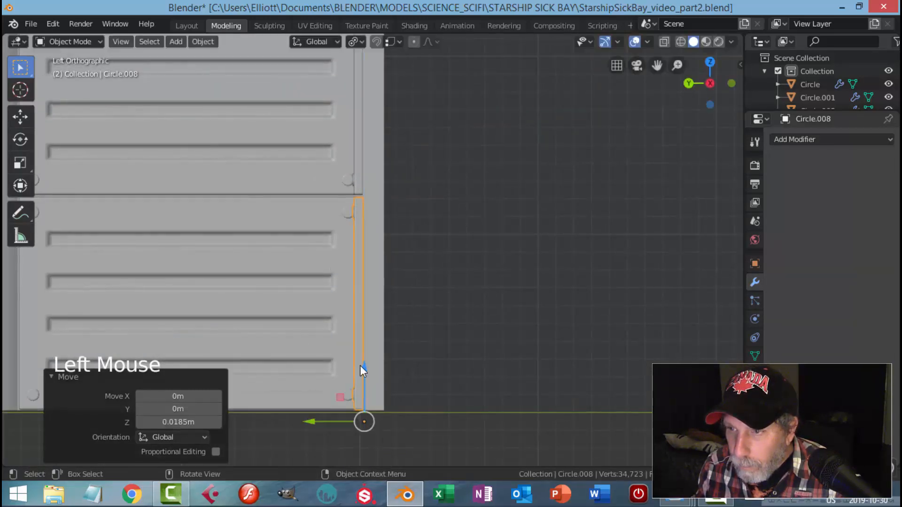
key(alt+a)
scroll(401, 318, down, 3)
- Nudge the low wall's upper edge along Z in the wall mesh to fit the height of its panel
middle_drag(427, 268, 30, 278)
click(422, 269)
key(alt+a)
scroll(300, 276, up, 3)
click(340, 263)
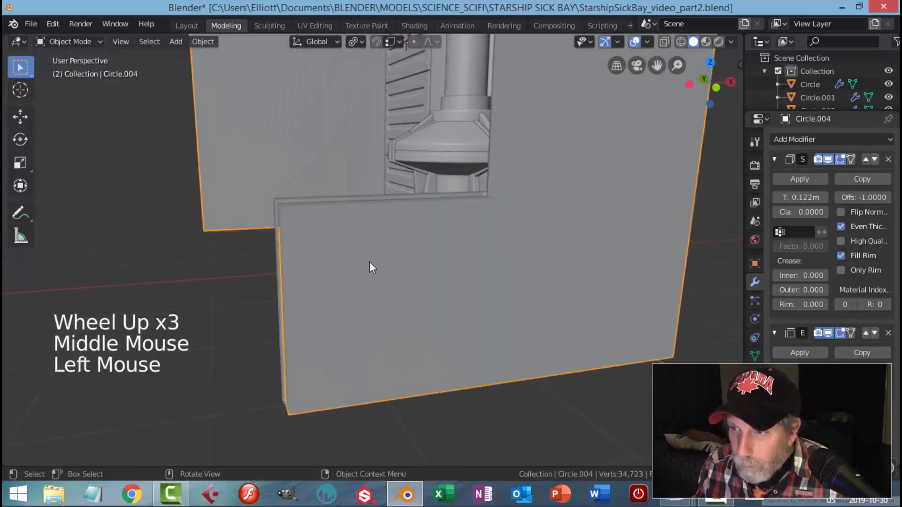
key(Tab)
middle_drag(445, 256, 292, 243)
click(276, 211)
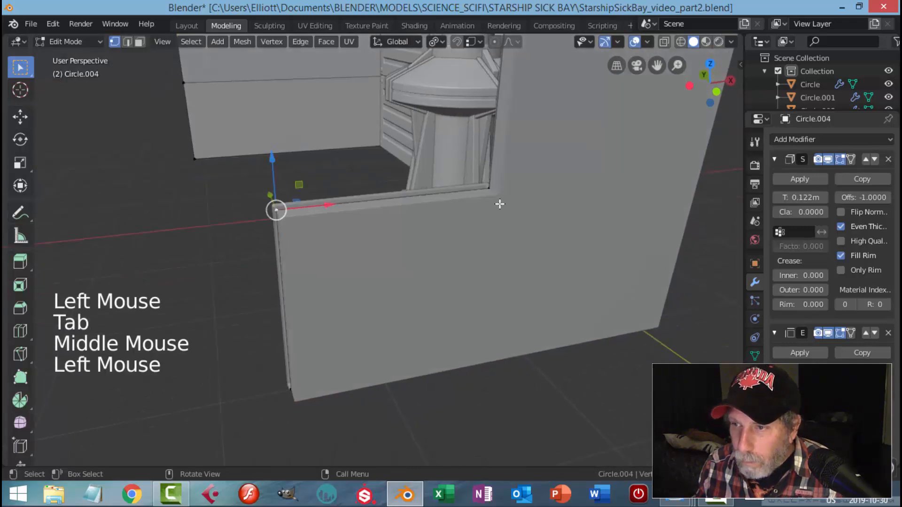
shift+click(490, 187)
middle_drag(408, 250, 382, 202)
drag(380, 145, 379, 141)
key(alt+a)
scroll(379, 141, down, 2)
middle_drag(379, 141, 338, 291)
key(Tab)
key(alt+a)
- Set the low-wall panel's origin to its geometry and snap the 3D cursor to the panel
click(323, 297)
middle_drag(469, 280, 437, 277)
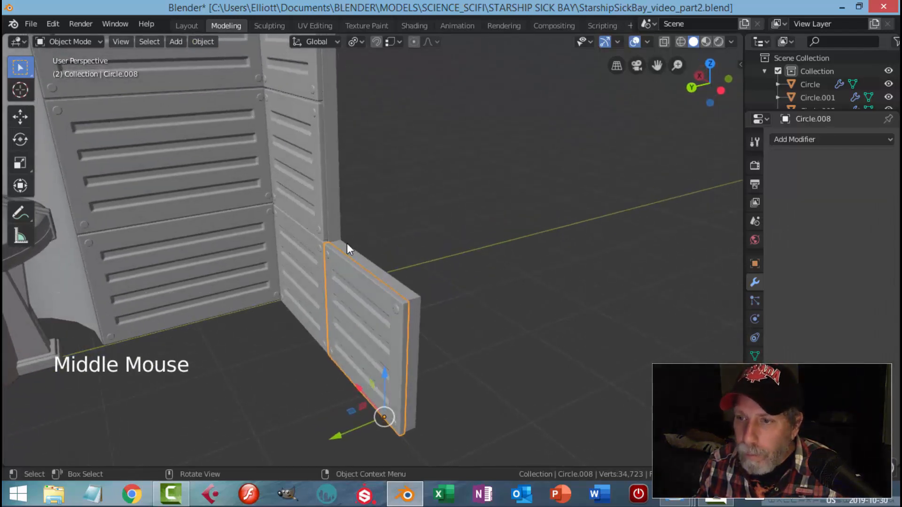
click(215, 42)
mouse_move(230, 68)
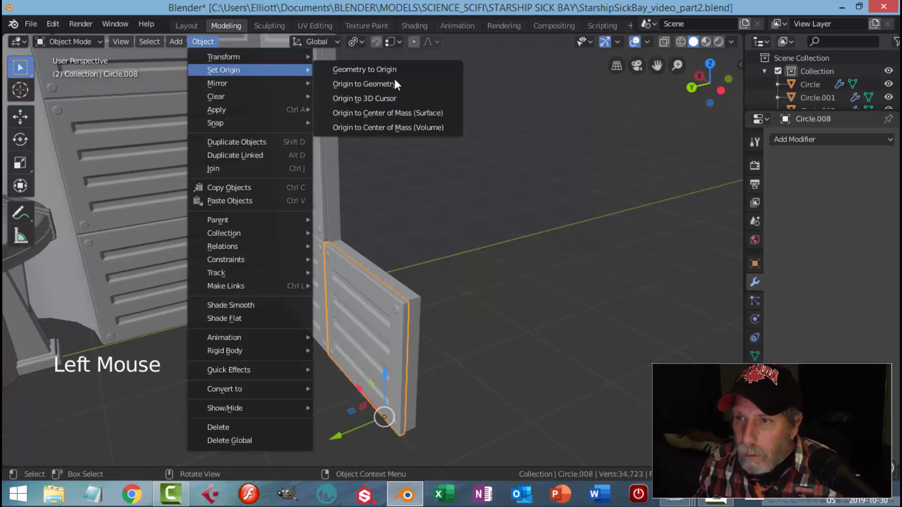
click(413, 85)
key(shift+s)
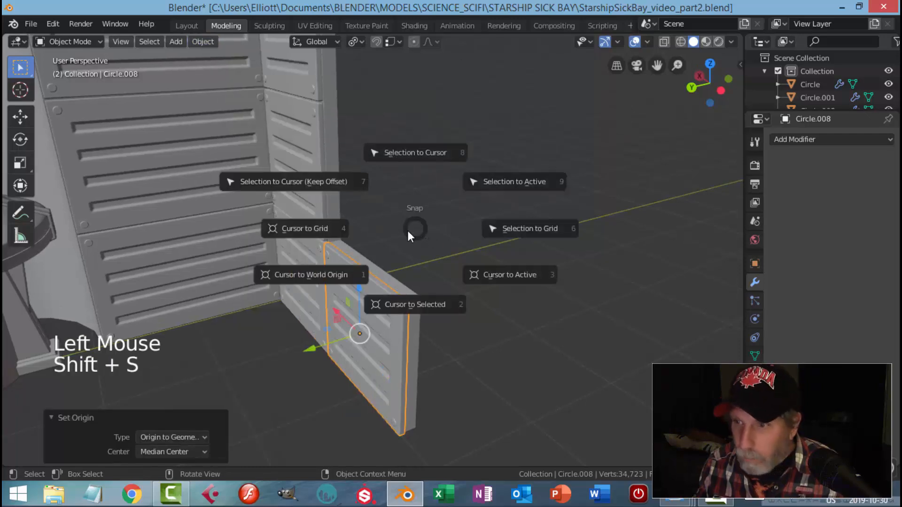
click(402, 304)
scroll(432, 275, down, 1)
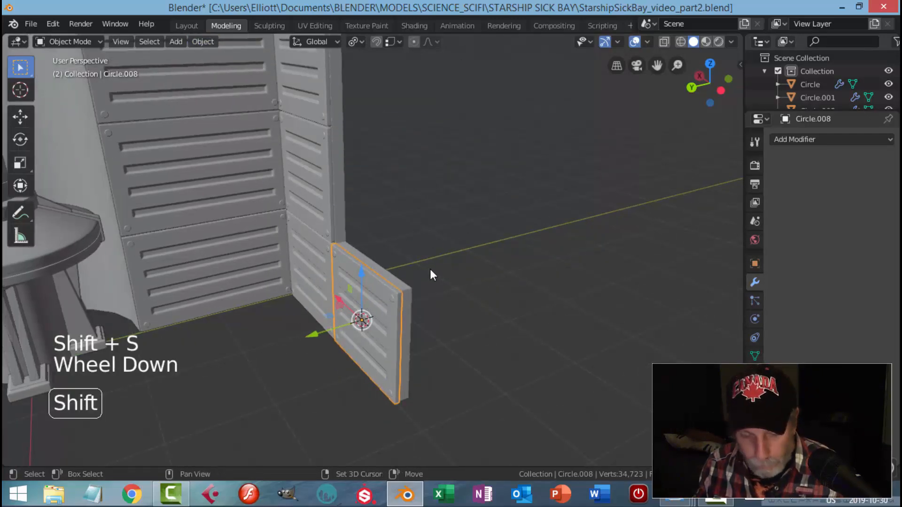
- Add a plane at the 3D cursor and rotate its mesh 90° about X to stand it upright
key(shift+a)
mouse_move(413, 224)
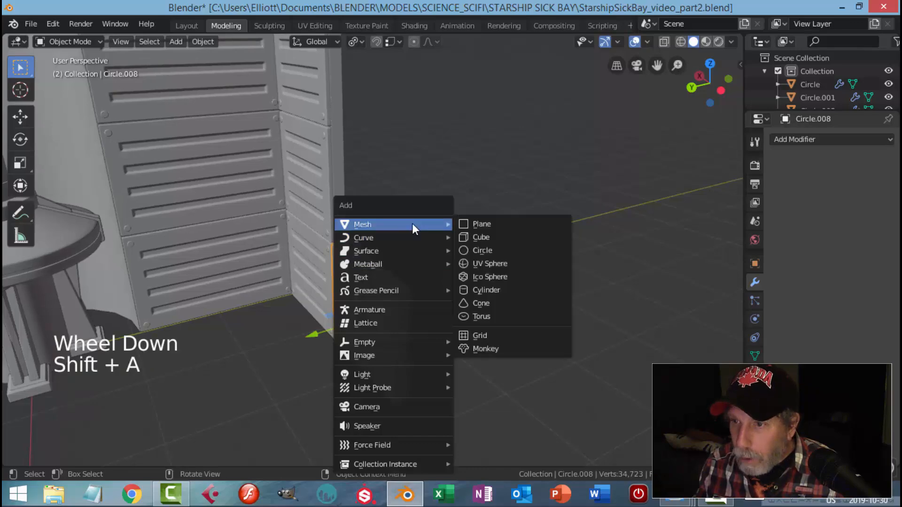
click(463, 224)
scroll(441, 238, down, 3)
middle_drag(440, 238, 424, 293)
scroll(414, 267, up, 4)
key(Tab)
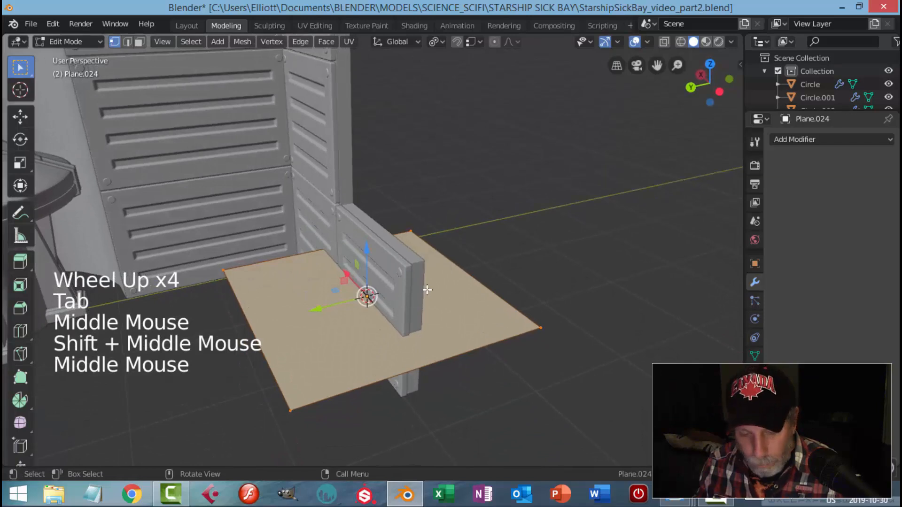
text(r90)
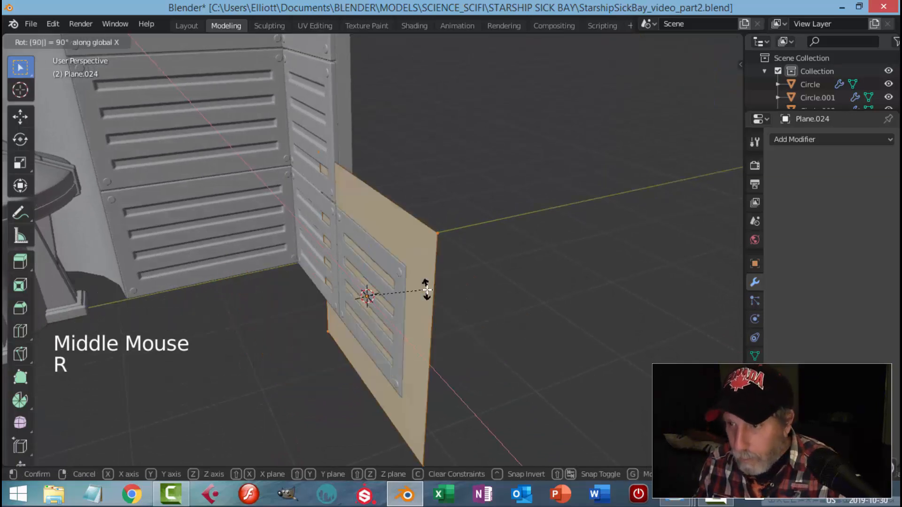
key(Return)
- Move the upright plane about 0.993 m up along Z and shift it back from the panel face into the wall's thickness
drag(367, 248, 376, 141)
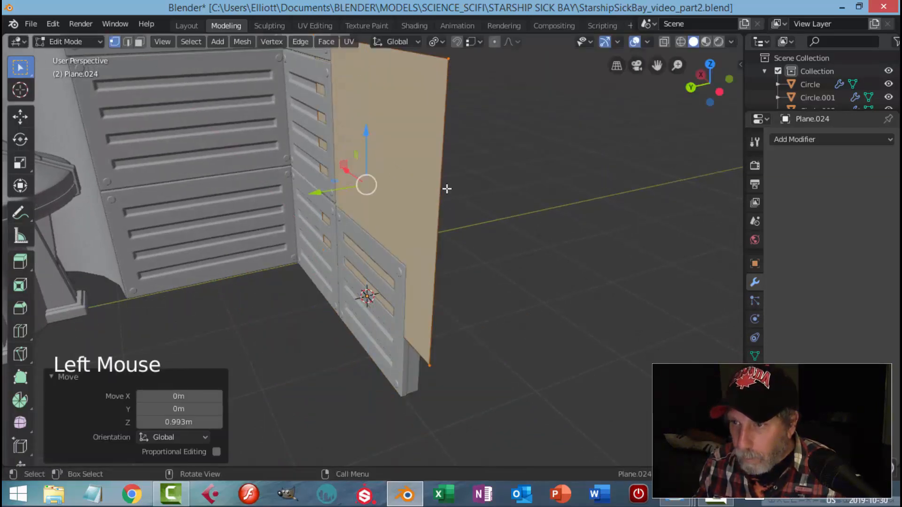
middle_drag(453, 185, 342, 193)
drag(324, 191, 341, 193)
middle_drag(340, 193, 474, 177)
scroll(473, 203, down, 2)
key(alt+a)
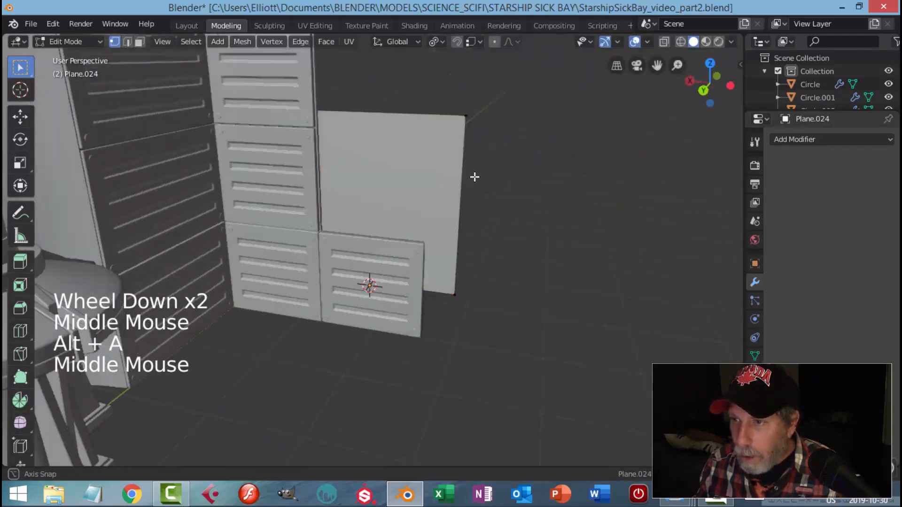
- Pull the plane's outer vertical edge inward along X to fit the width of the low wall
click(463, 113)
shift+click(451, 292)
drag(421, 202, 382, 199)
key(alt+a)
- Raise the plane's upper edge along Z to the height of the tall side wall
middle_drag(467, 220, 365, 139)
click(318, 93)
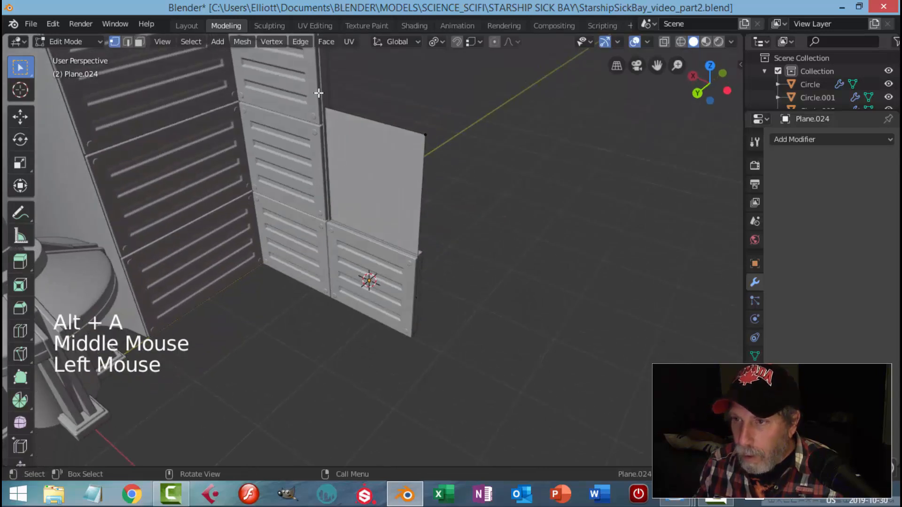
shift+click(431, 137)
scroll(483, 181, down, 2)
middle_drag(484, 181, 439, 184)
drag(362, 111, 364, 45)
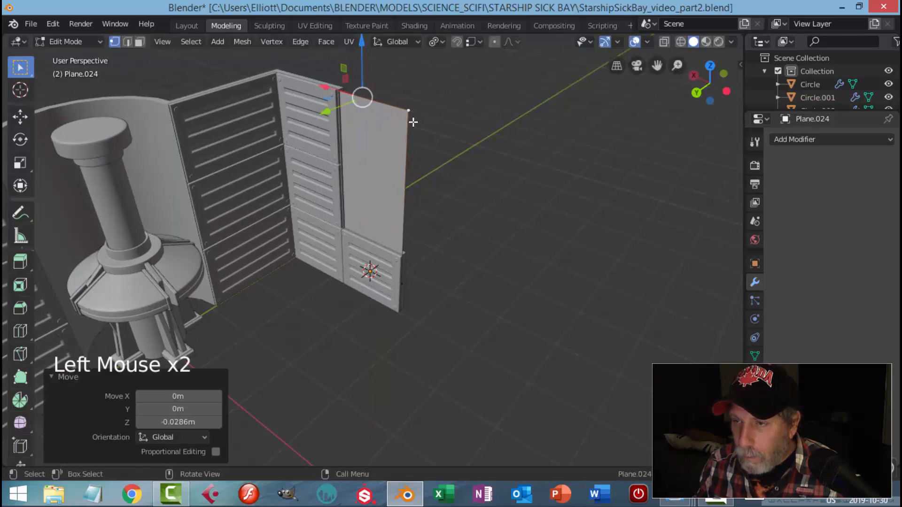
- Shift the whole plane into line with the walls around it and finish editing its mesh
key(a)
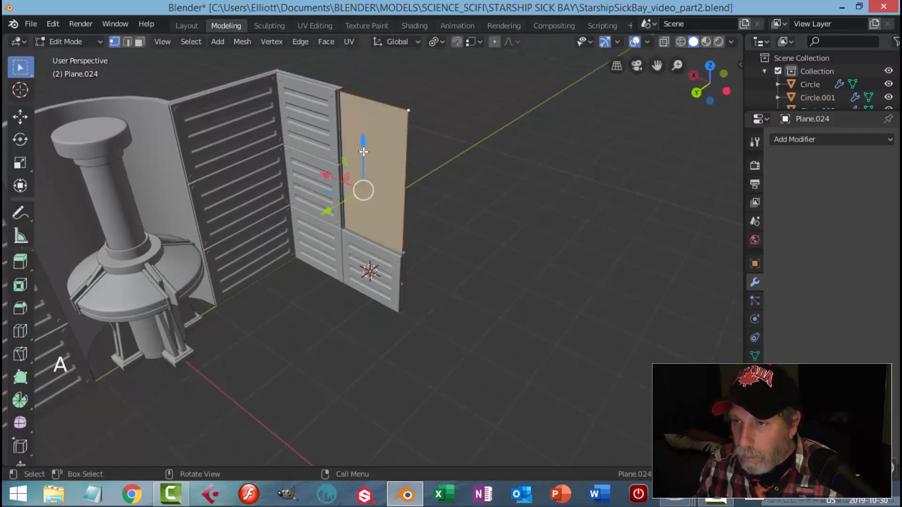
drag(328, 178, 356, 190)
key(alt+a)
click(430, 116)
shift+click(419, 293)
key(alt+a)
scroll(427, 266, down, 3)
middle_drag(427, 266, 395, 261)
key(Tab)
key(alt+a)
- Delete the outer vertices of the short return at the free end of the opposite, unpanelled side wall
scroll(346, 264, up, 4)
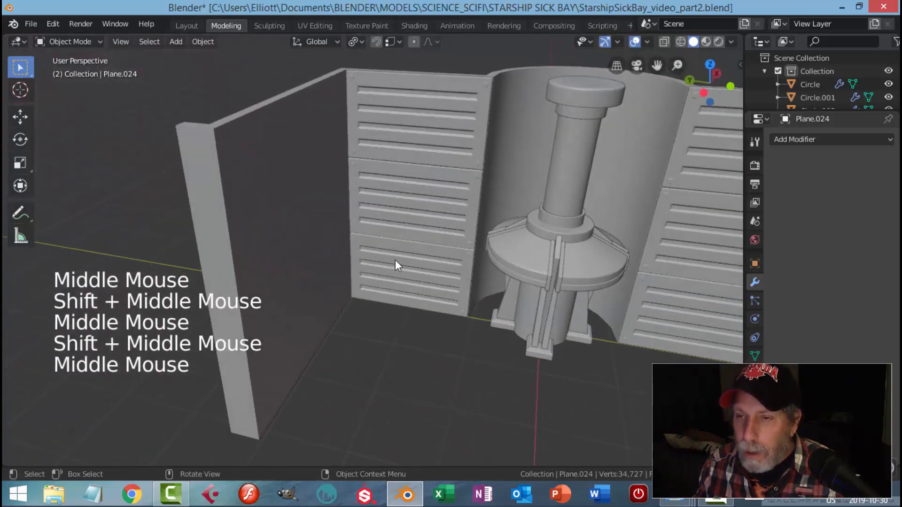
click(186, 151)
key(Tab)
click(174, 125)
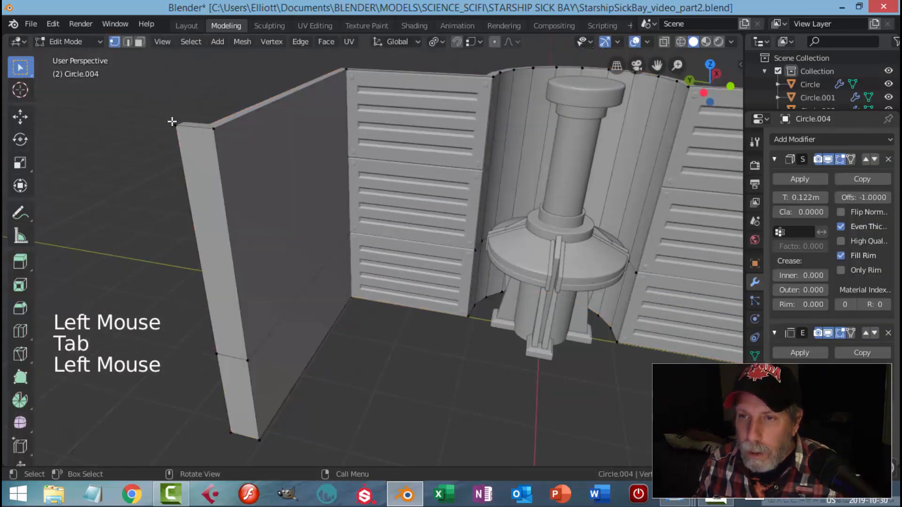
shift+click(210, 352)
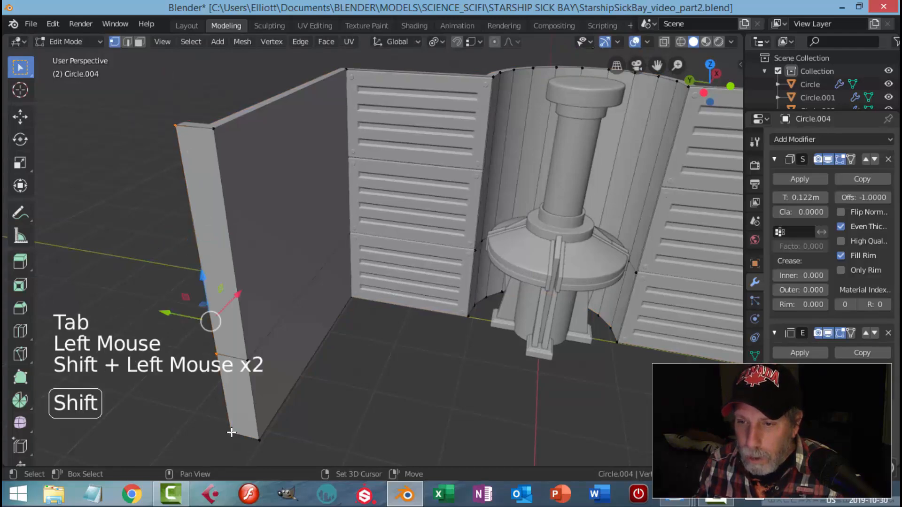
key(x)
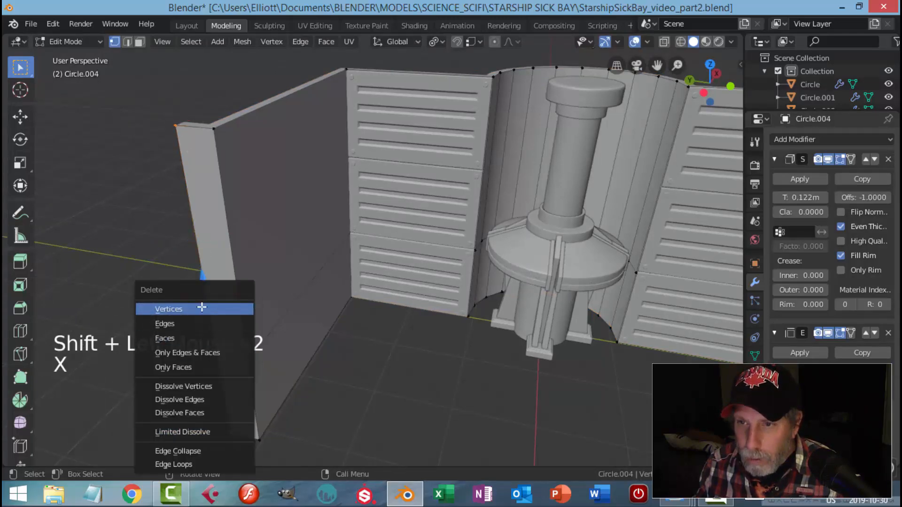
click(201, 308)
middle_drag(312, 288, 367, 278)
key(Tab)
key(alt+a)
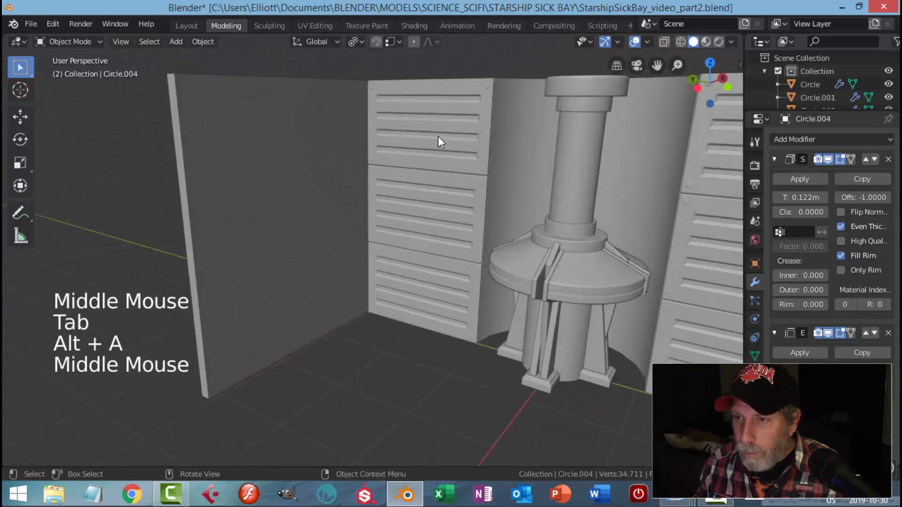
- Duplicate the back-wall panel column next to the bare side wall and move the copy -0.33 m along X
click(427, 272)
shift+middle_drag(428, 273, 423, 291)
middle_drag(422, 292, 404, 318)
key(shift+d)
key(e)
key(z)
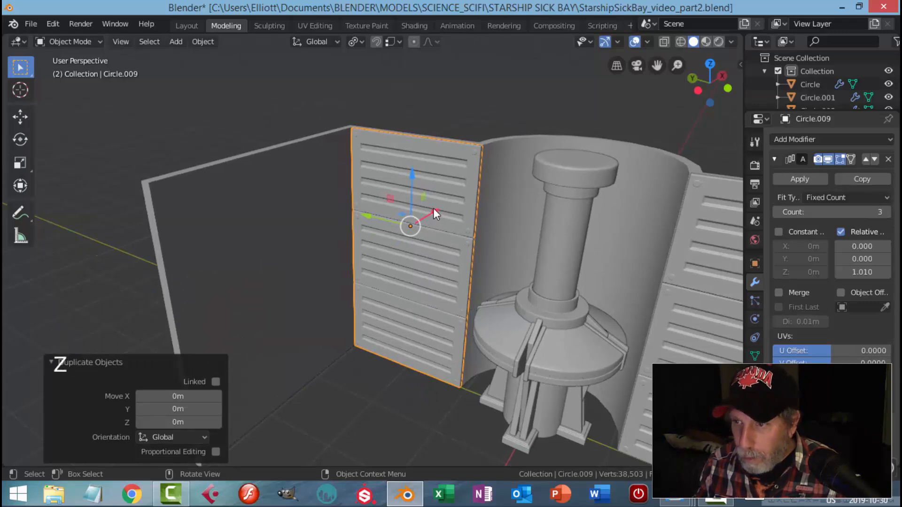
drag(434, 210, 457, 242)
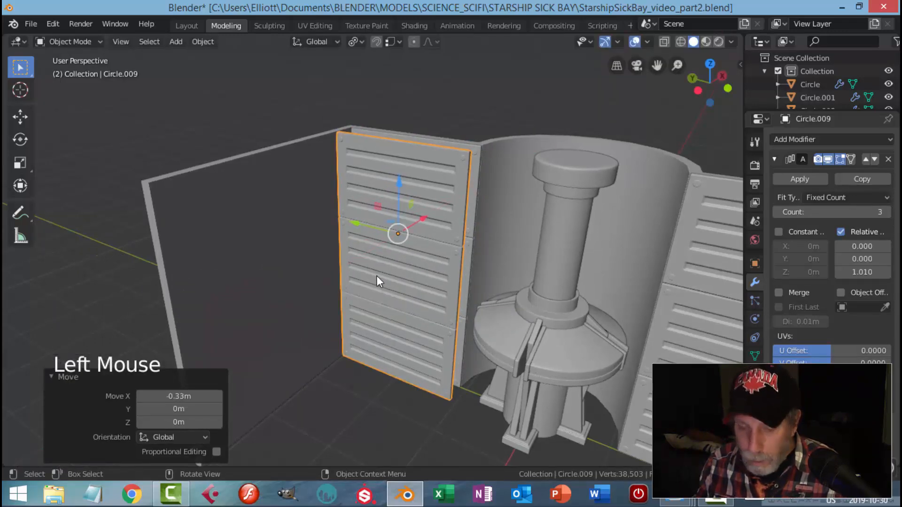
- Rotate the copied panel column 90° about Z to face along the bare side wall
key(r)
key(z)
key(9)
key(0)
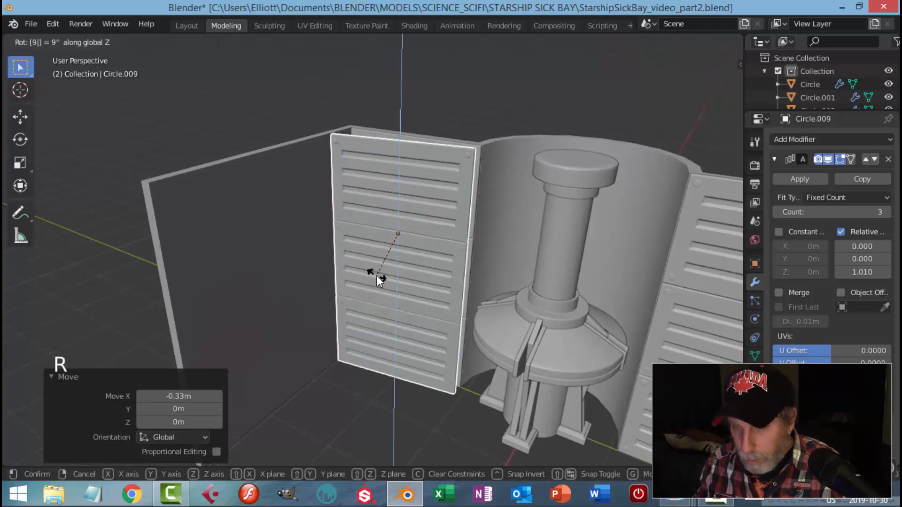
key(Return)
- Move the rotated column 0.966 m along Y against the side wall and -0.912 m along X away from the corner
drag(357, 222, 322, 219)
middle_drag(322, 219, 360, 318)
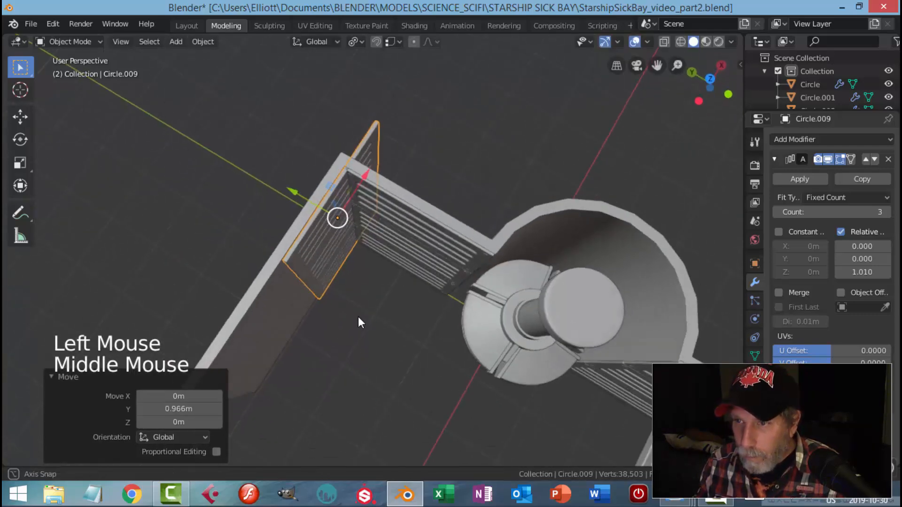
scroll(318, 295, up, 3)
drag(267, 167, 264, 167)
drag(337, 150, 266, 257)
scroll(264, 263, down, 4)
middle_drag(264, 263, 269, 213)
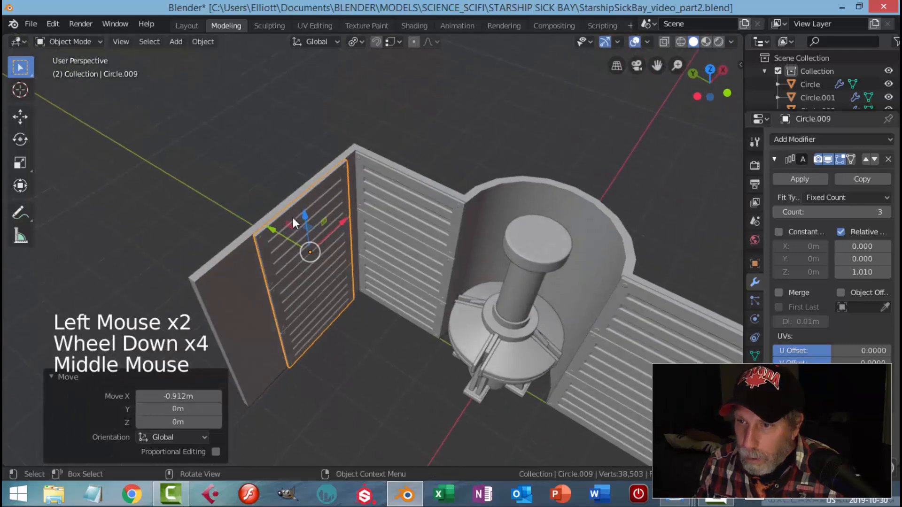
- Move the rotated column another -0.973 m along X to the side wall's free end
drag(348, 221, 290, 251)
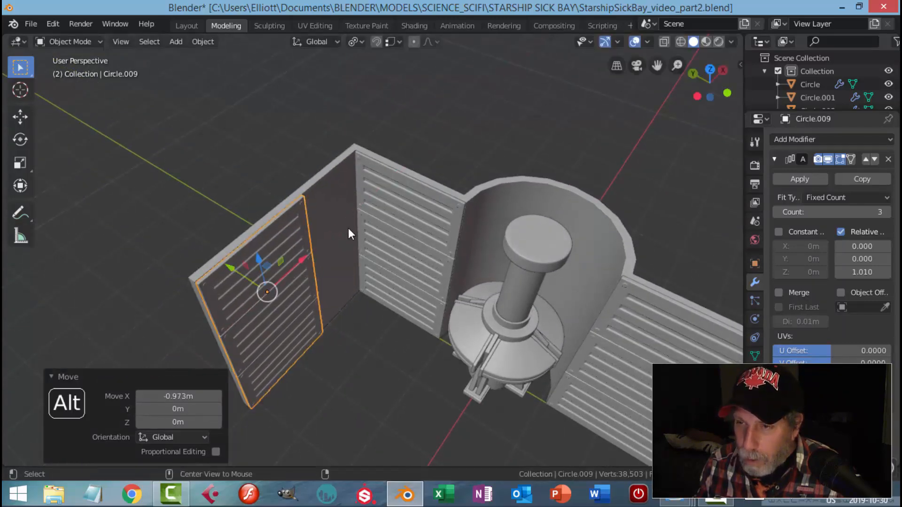
key(alt+a)
alt+scroll(348, 228, down, 1)
scroll(368, 250, down, 2)
middle_drag(368, 250, 489, 263)
scroll(377, 255, up, 2)
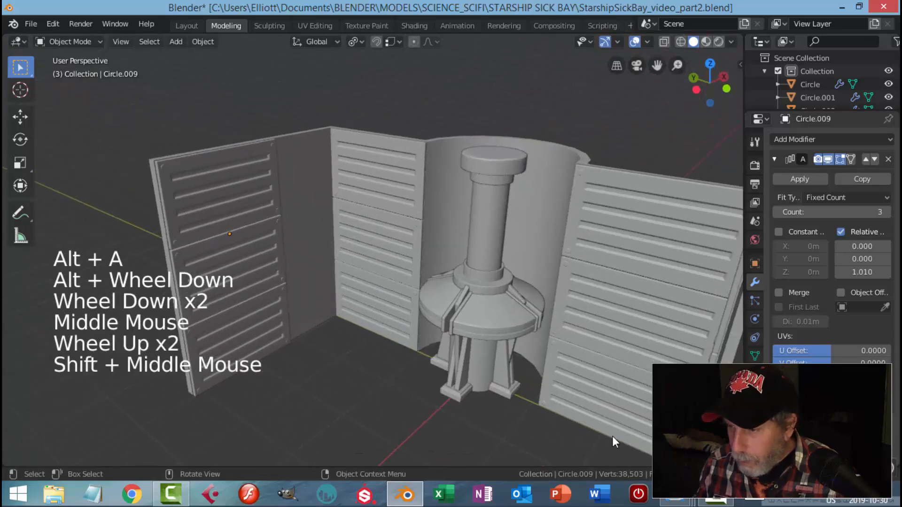
- Switch to WIP2.png in Windows Photo Viewer, examine the side wall's panel layout, and return to Blender
mouse_move(677, 499)
click(616, 410)
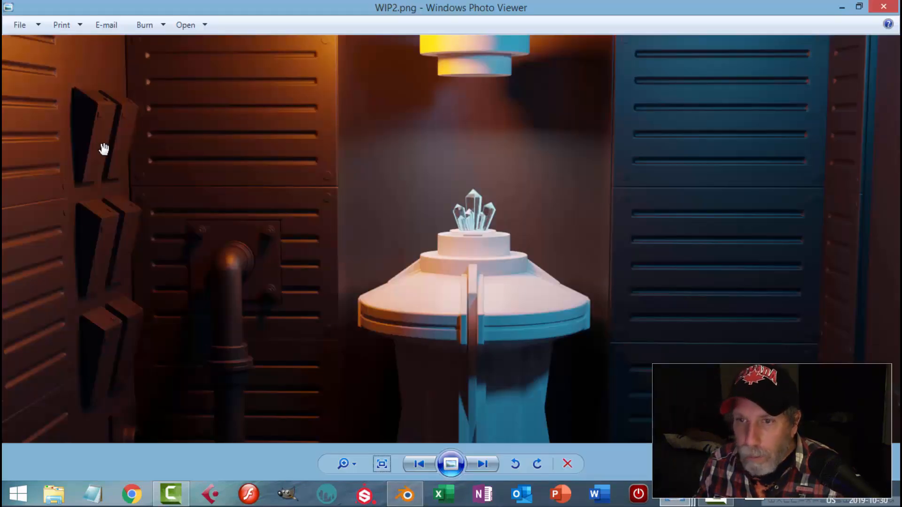
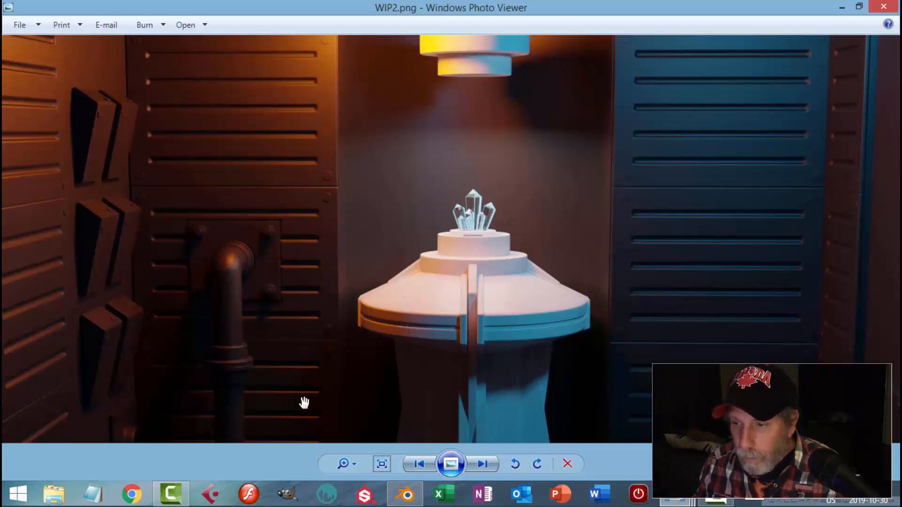
click(403, 495)
- Reset the 3D cursor to the world origin and save the blend file
middle_drag(408, 325, 724, 190)
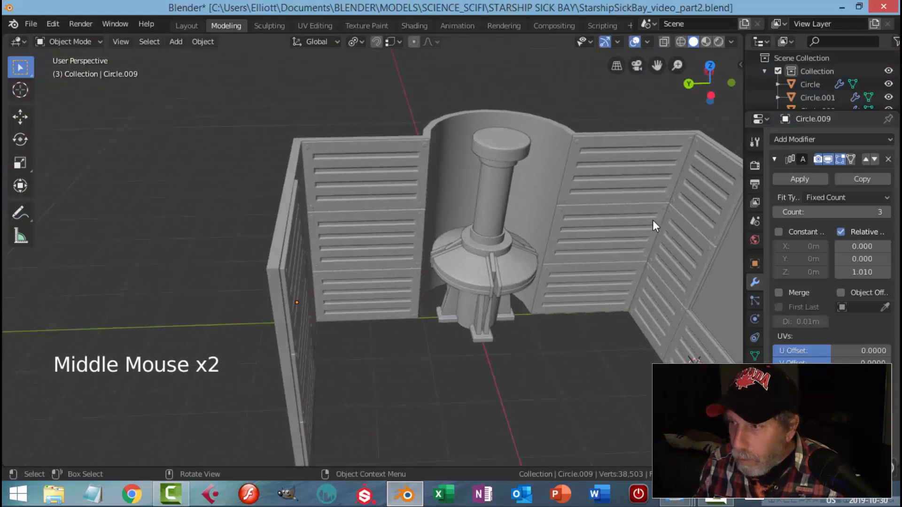
scroll(566, 248, down, 1)
middle_drag(566, 247, 347, 252)
scroll(305, 236, up, 2)
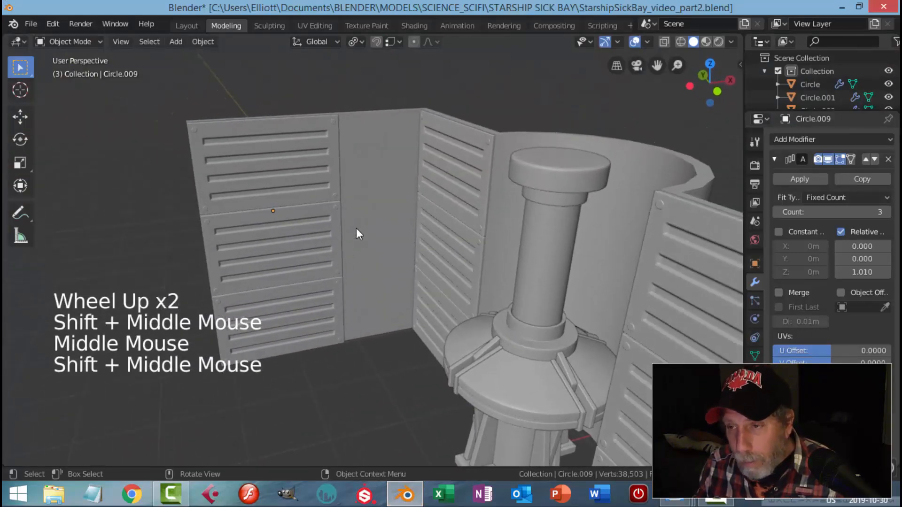
shift+middle_drag(352, 221, 310, 222)
click(310, 222)
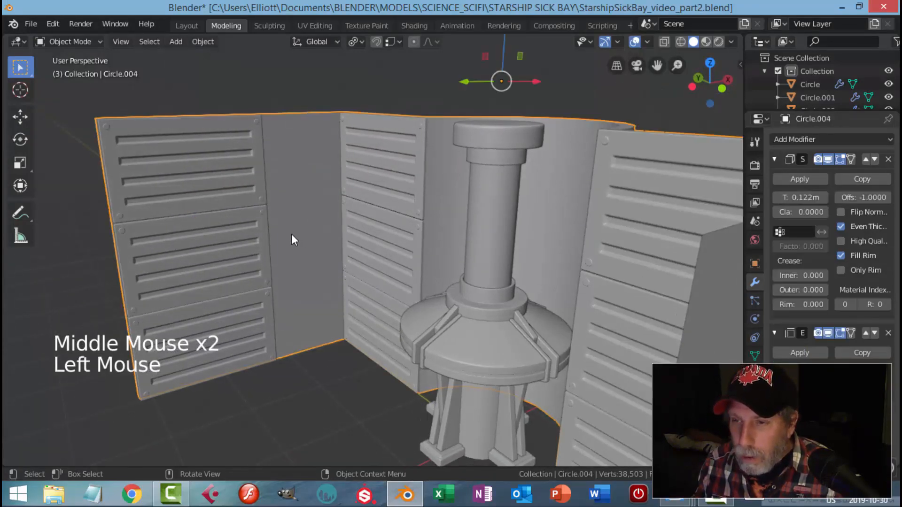
scroll(296, 230, down, 2)
middle_drag(304, 242, 346, 243)
key(shift+c)
scroll(362, 252, up, 2)
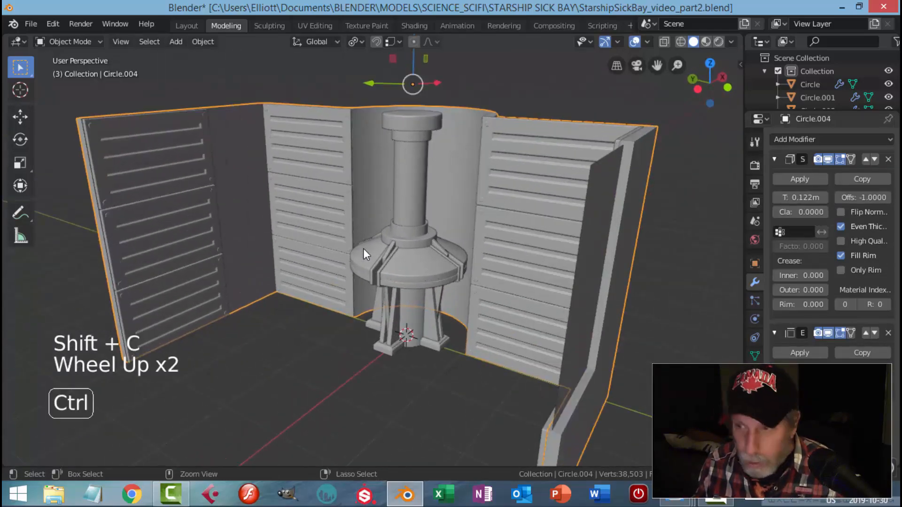
key(ctrl+s)
- Add a plane at the world origin and move it along X and Y to the floor beside the bare side-wall strip
key(alt+a)
key(shift+a)
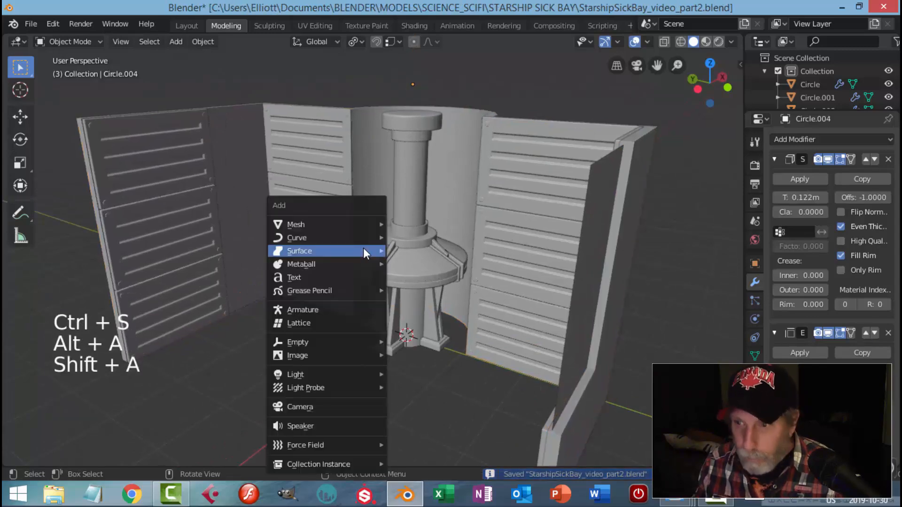
mouse_move(344, 227)
click(424, 228)
scroll(420, 242, down, 2)
middle_drag(420, 242, 424, 273)
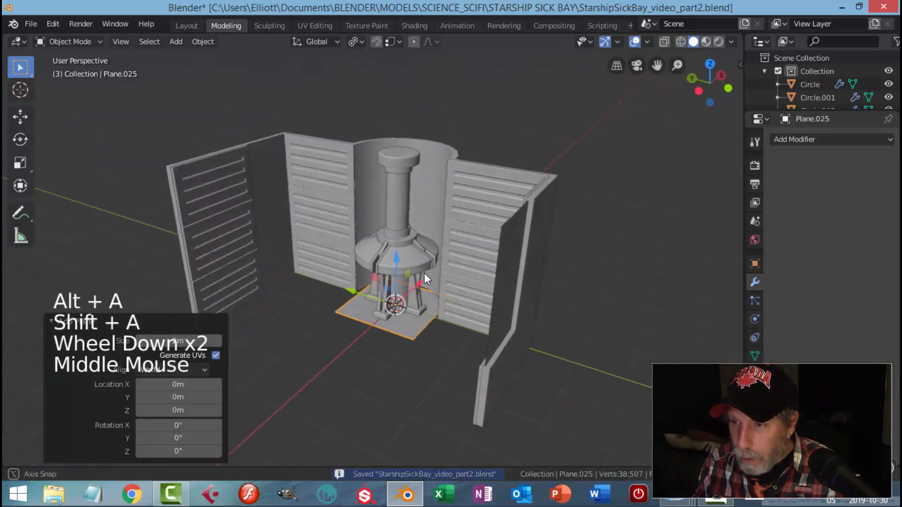
drag(417, 285, 394, 304)
drag(336, 307, 297, 269)
middle_drag(297, 269, 308, 275)
- Scale the plane's mesh down in Edit Mode and raise it along Z to the upper part of the side wall
key(Tab)
scroll(352, 270, up, 2)
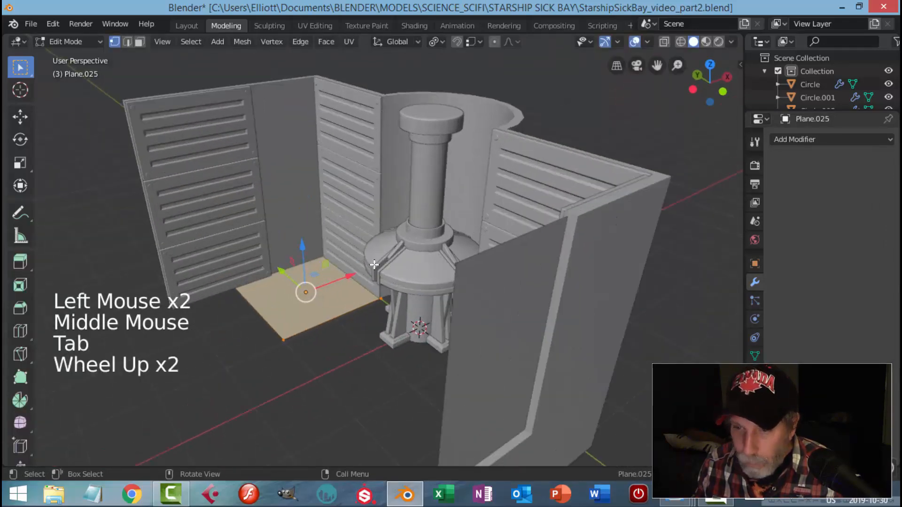
key(s)
click(334, 281)
middle_drag(334, 281, 376, 280)
drag(261, 275, 250, 175)
middle_drag(258, 233, 303, 220)
- Rotate the plane 90° to stand upright and move it 0.571 m along Y toward the bare side-wall strip
text(r90)
key(Return)
drag(271, 164, 245, 156)
middle_drag(244, 156, 272, 171)
scroll(413, 145, up, 3)
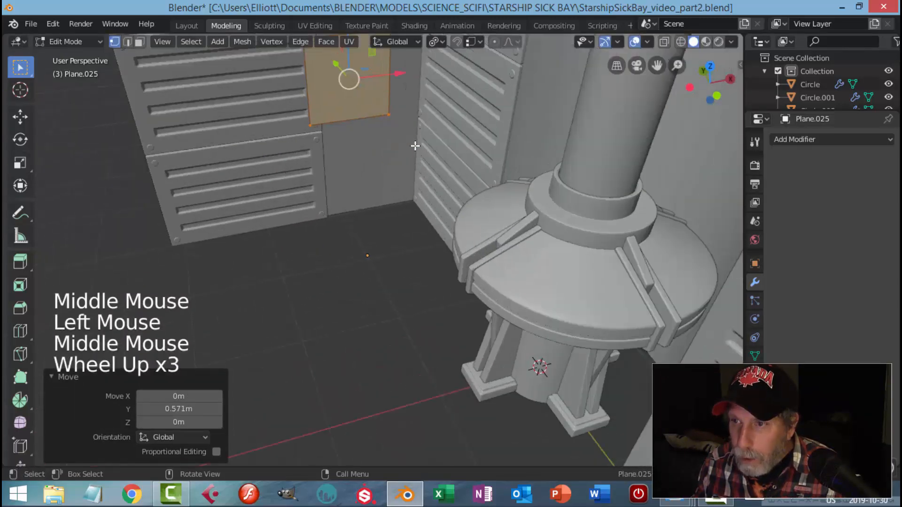
- Lower the upright plane and resize it by 0.717, stretch it along Z, and rescale it by 0.801 to fit the bare strip
shift+middle_drag(413, 145, 360, 171)
drag(344, 116, 349, 145)
shift+middle_drag(349, 146, 346, 207)
key(s)
click(362, 207)
key(s)
key(z)
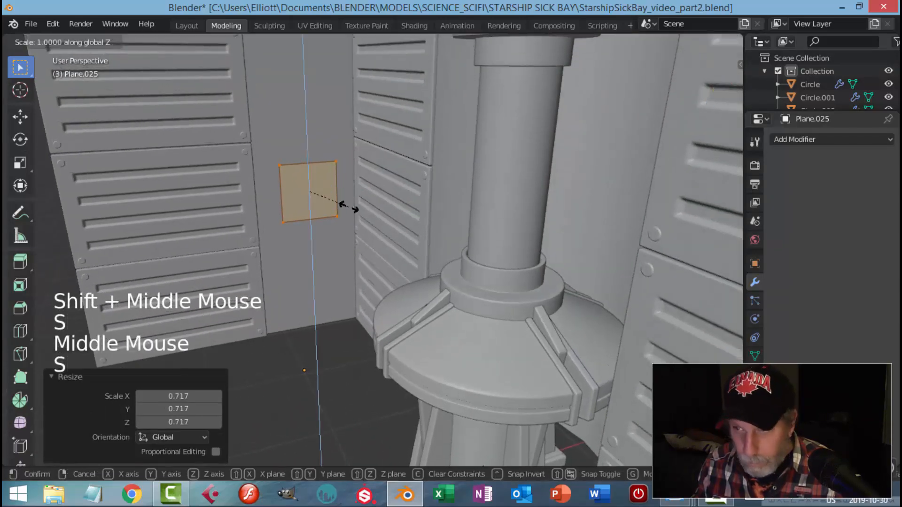
click(353, 217)
key(s)
click(343, 205)
- Move the plane along Y against the side wall and extrude it outward about 0.108 m into a box
middle_drag(324, 206, 253, 212)
scroll(263, 202, up, 3)
key(KP_Decimal)
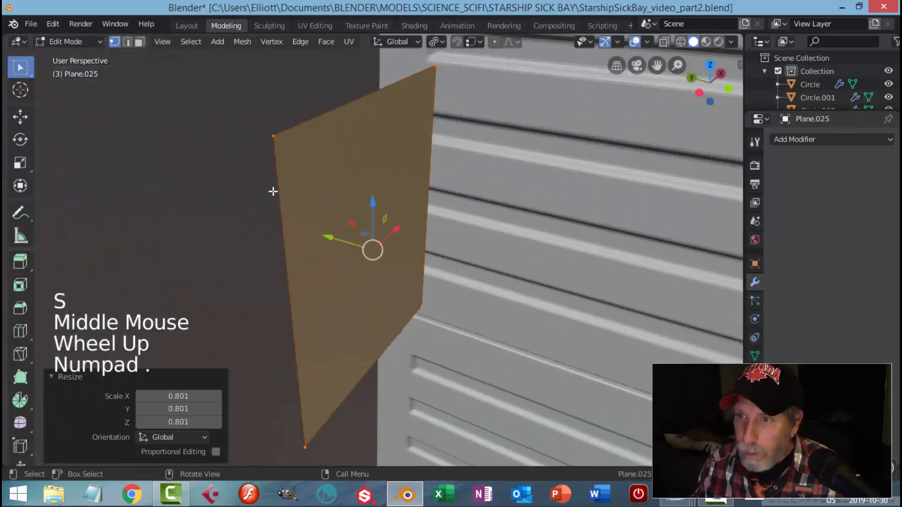
scroll(291, 211, down, 3)
middle_drag(310, 234, 353, 249)
drag(332, 244, 239, 236)
middle_drag(238, 236, 281, 253)
key(e)
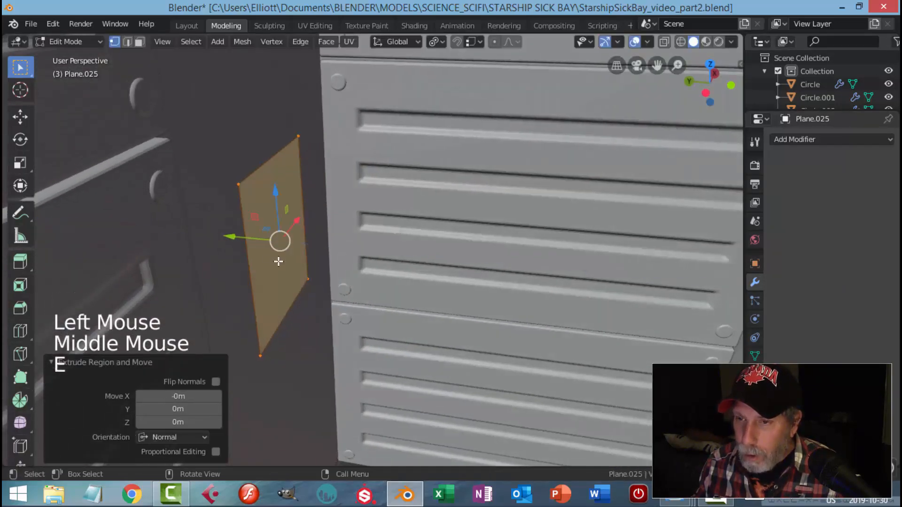
click(253, 248)
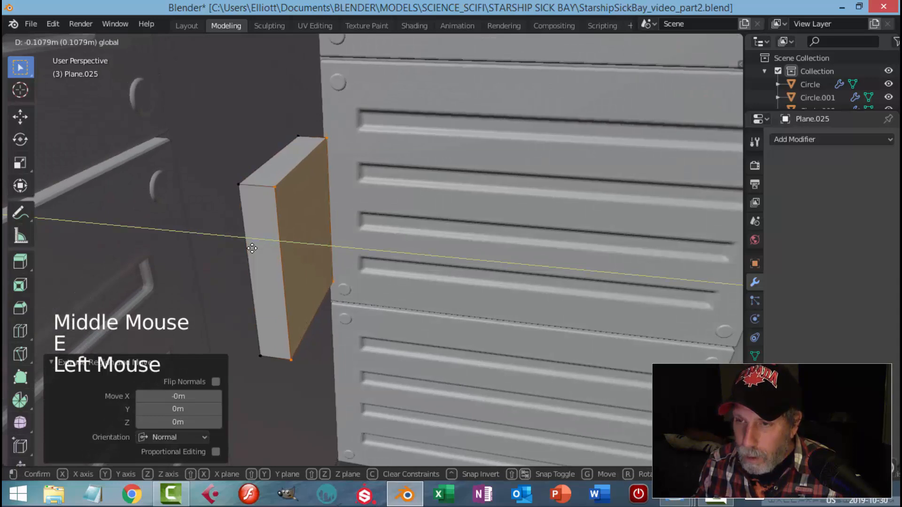
- Move the box's lower front edge along Y toward the wall to taper the front face
shift+middle_drag(365, 269, 359, 243)
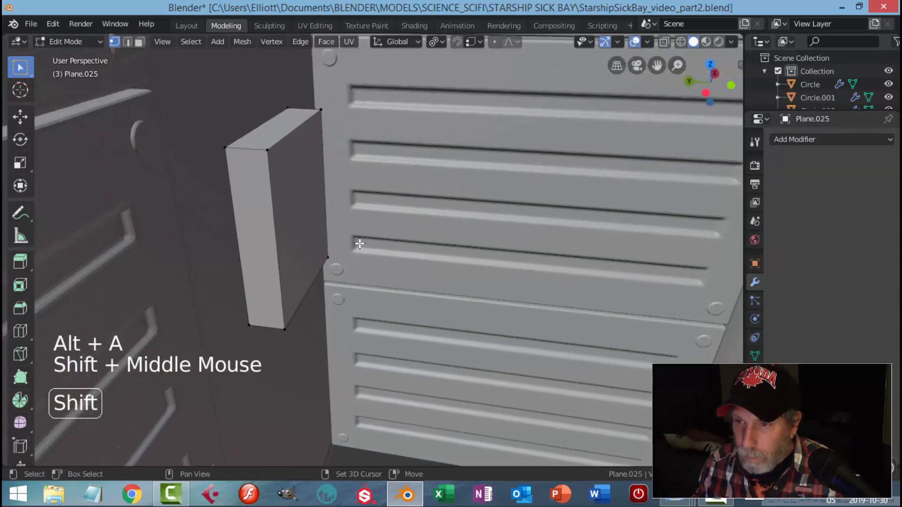
key(2)
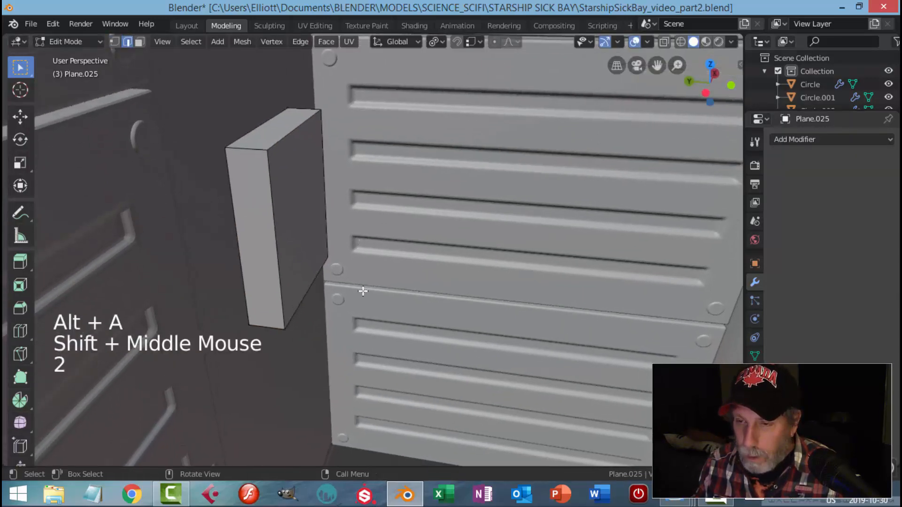
middle_drag(363, 292, 330, 274)
click(364, 319)
middle_drag(365, 318, 258, 311)
click(331, 309)
drag(257, 311, 232, 308)
key(alt+a)
- Lower the box's upper front edge along Z so the top face slopes forward
middle_drag(274, 308, 292, 134)
click(292, 134)
drag(308, 82, 310, 101)
key(alt+a)
- Scale the whole wedge-shaped box uniformly in two passes to fit within the bare wall strip
middle_drag(349, 201, 479, 248)
key(a)
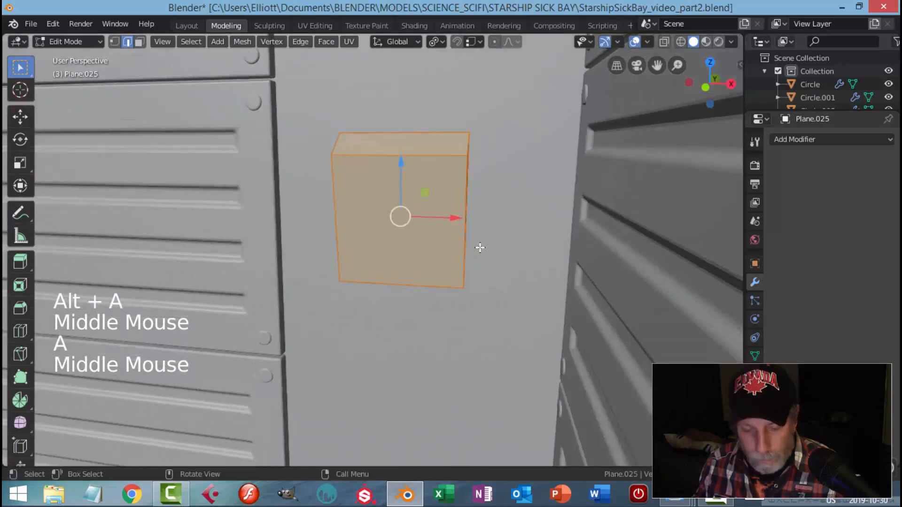
key(s)
click(450, 242)
key(alt+a)
middle_drag(418, 262, 362, 257)
key(a)
key(s)
click(437, 263)
- Scale the whole wedge-shaped box along Z to adjust its height
key(alt+a)
scroll(437, 264, down, 2)
key(a)
key(s)
key(z)
click(438, 270)
key(alt+a)
- Inset the wedge box's sloped top face by about 0.012 m
scroll(438, 270, down, 3)
scroll(397, 254, up, 1)
scroll(288, 234, up, 4)
shift+middle_drag(288, 234, 337, 262)
scroll(336, 262, up, 2)
key(3)
click(276, 180)
shift+middle_drag(346, 157, 469, 251)
scroll(395, 246, up, 2)
key(i)
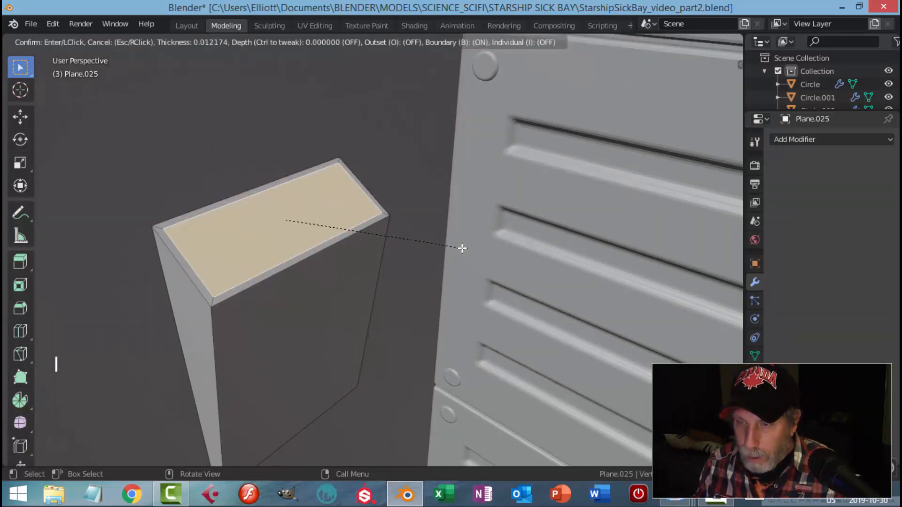
click(461, 247)
- Bevel the four inset edges on the top face with a 0.00344 m width and 2 segments
key(alt+a)
key(2)
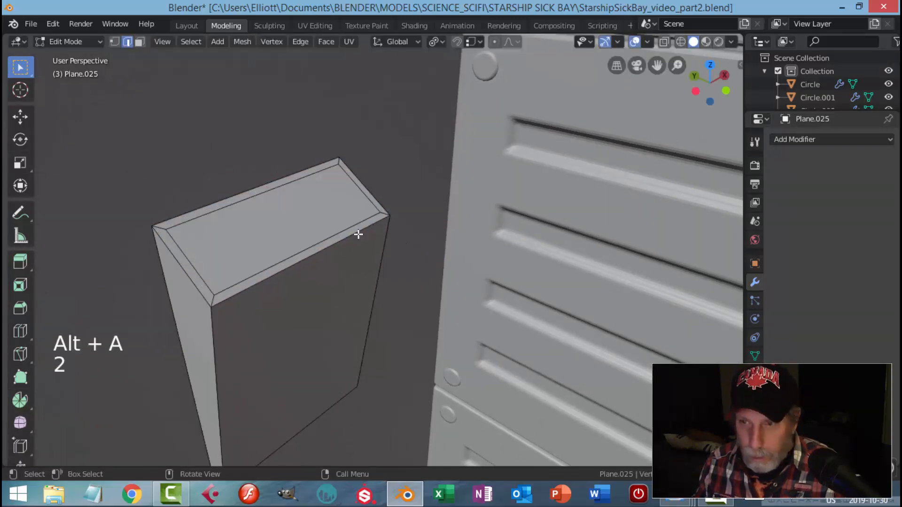
alt+shift+click(229, 201)
alt+shift+click(236, 272)
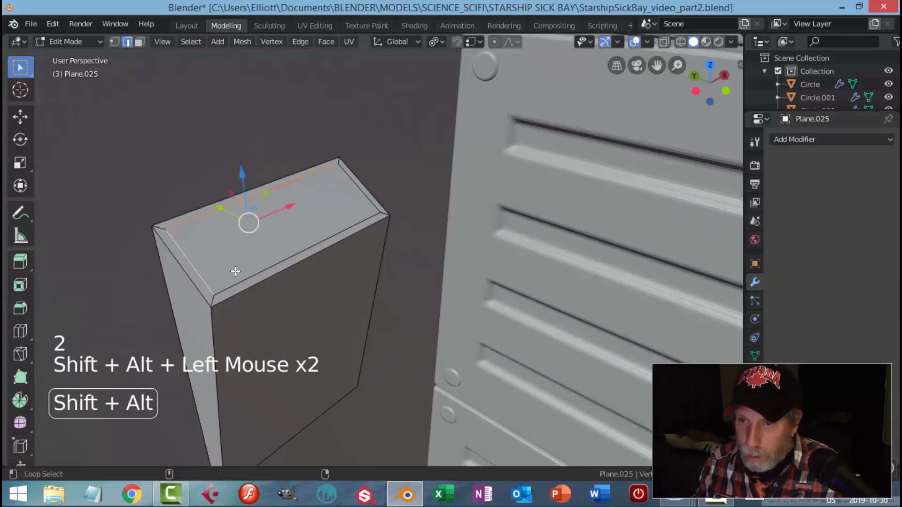
alt+shift+click(317, 244)
alt+shift+click(348, 187)
shift+middle_drag(330, 258, 407, 264)
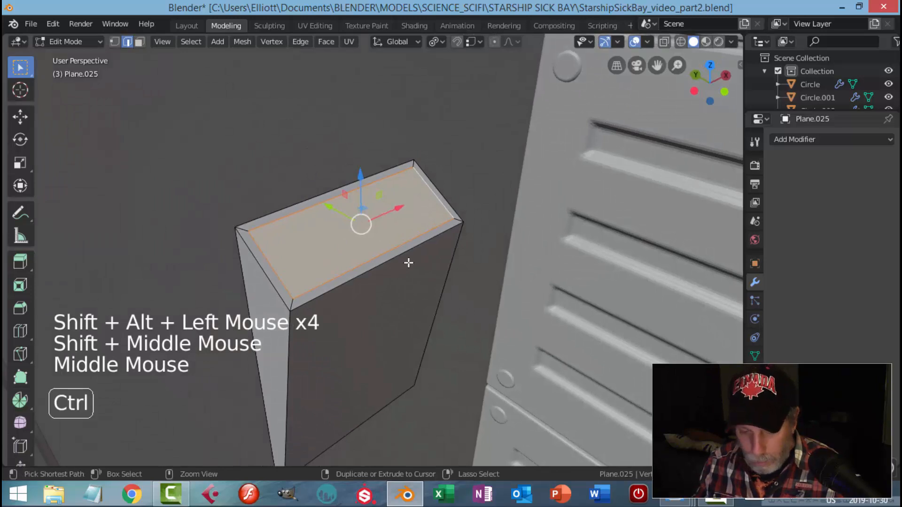
key(ctrl+b)
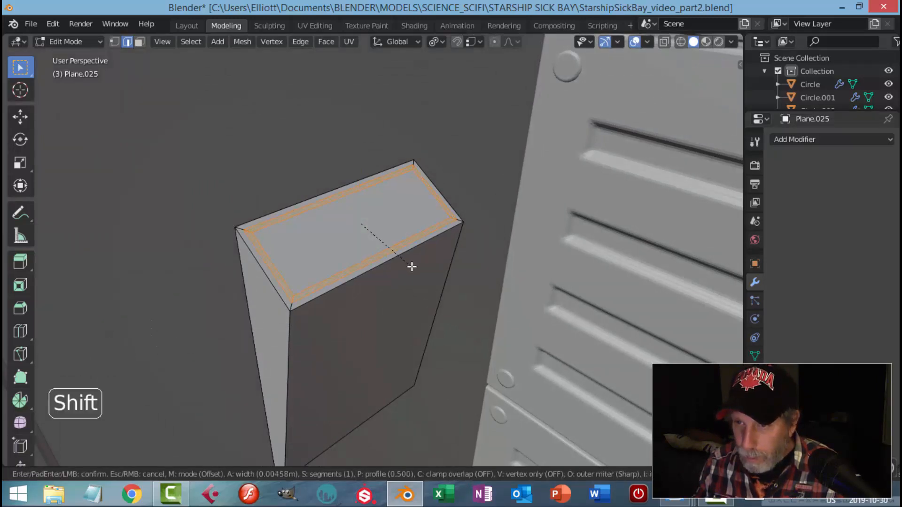
click(407, 262)
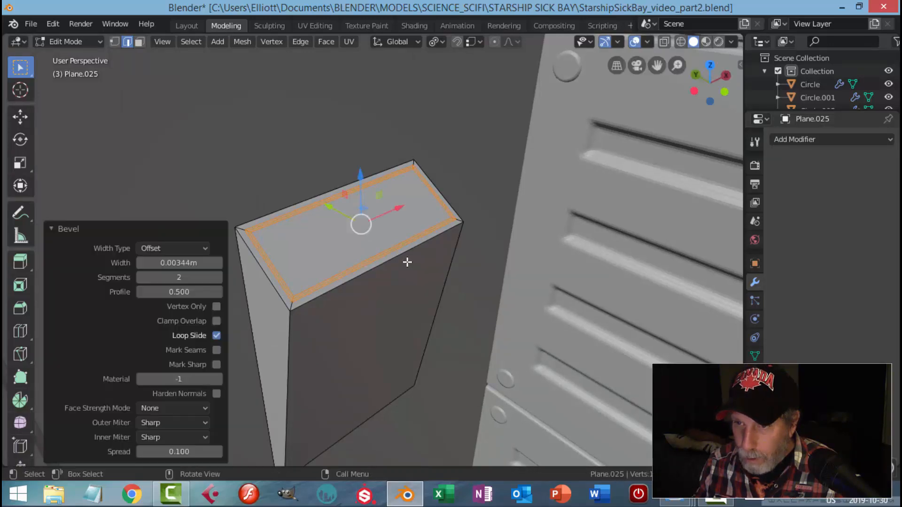
- Sink the bevel's centre edge loop into the top face with Normal orientation to form a groove, and return to Object Mode
key(alt+a)
alt+shift+click(266, 223)
scroll(306, 234, up, 3)
shift+middle_drag(306, 234, 345, 131)
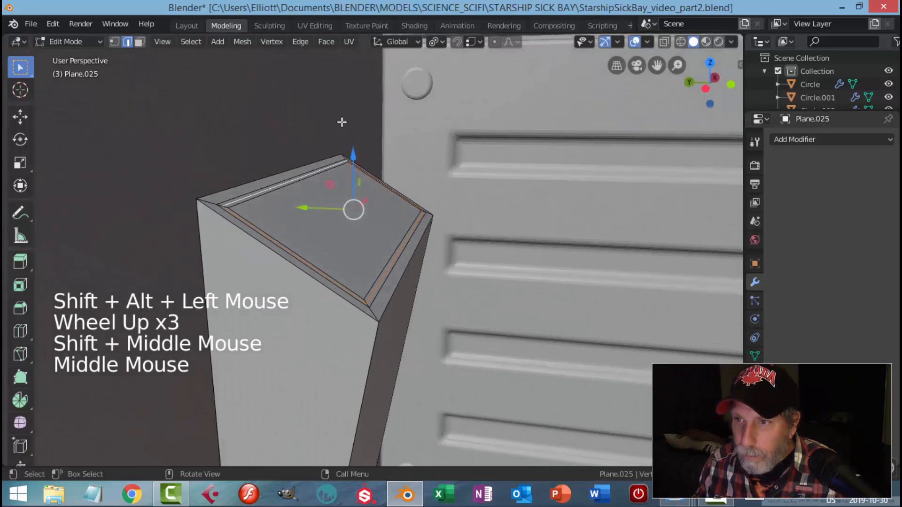
click(398, 40)
click(371, 109)
mouse_move(434, 195)
middle_down()
mouse_move(463, 207)
mouse_move(423, 195)
middle_up()
drag(372, 179, 370, 180)
key(Tab)
key(alt+a)
- Add a Bevel modifier to the wedge box with 2 segments and a 0.02 m width
middle_drag(458, 205, 425, 261)
scroll(399, 236, down, 2)
scroll(399, 237, down, 1)
scroll(396, 281, down, 2)
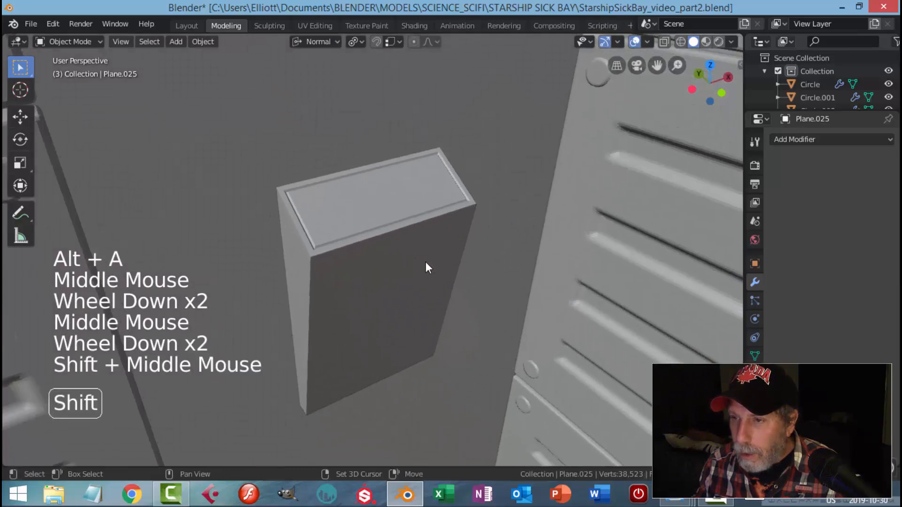
click(427, 267)
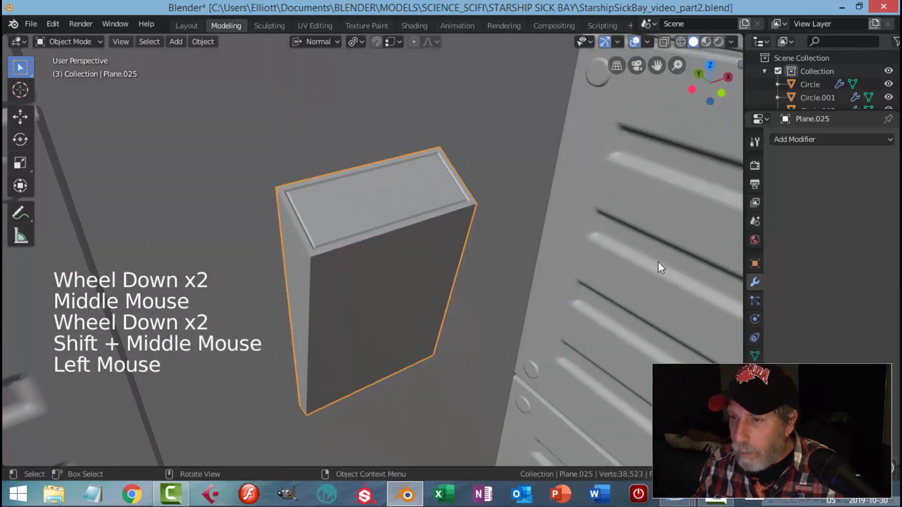
click(794, 146)
click(650, 180)
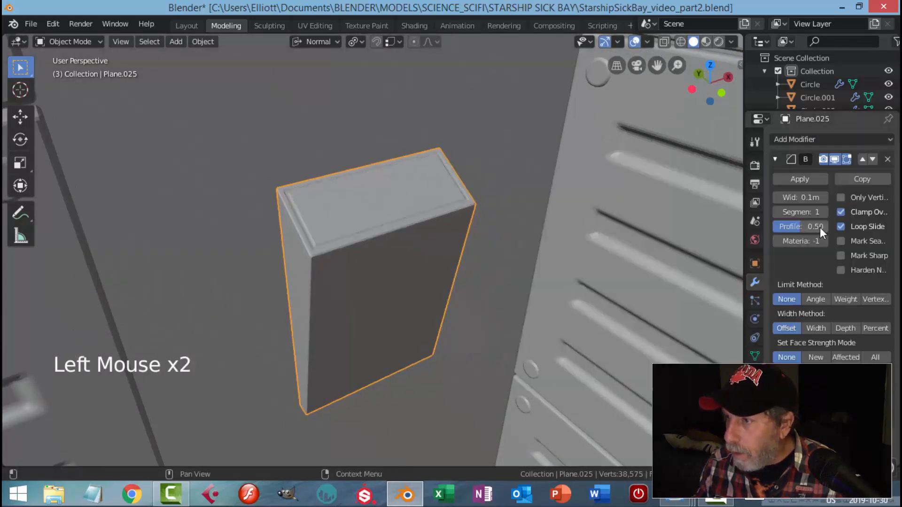
click(826, 212)
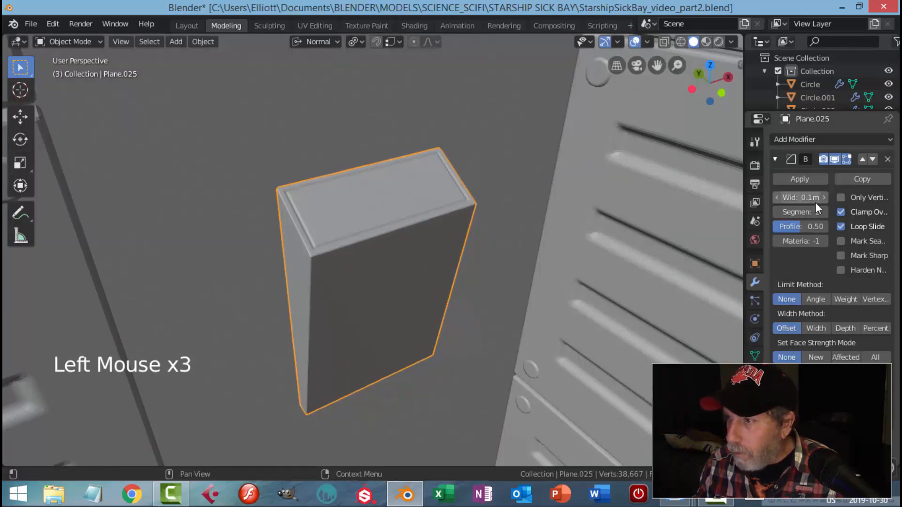
click(827, 213)
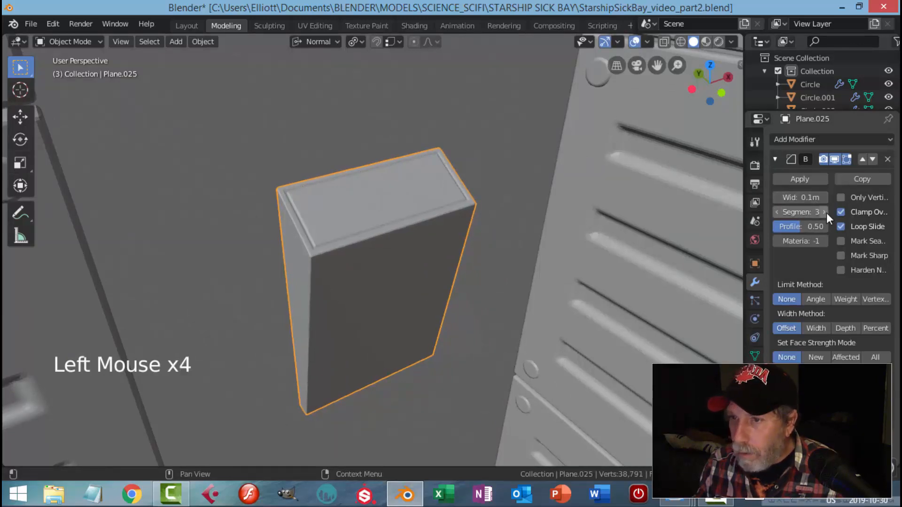
click(779, 213)
click(808, 197)
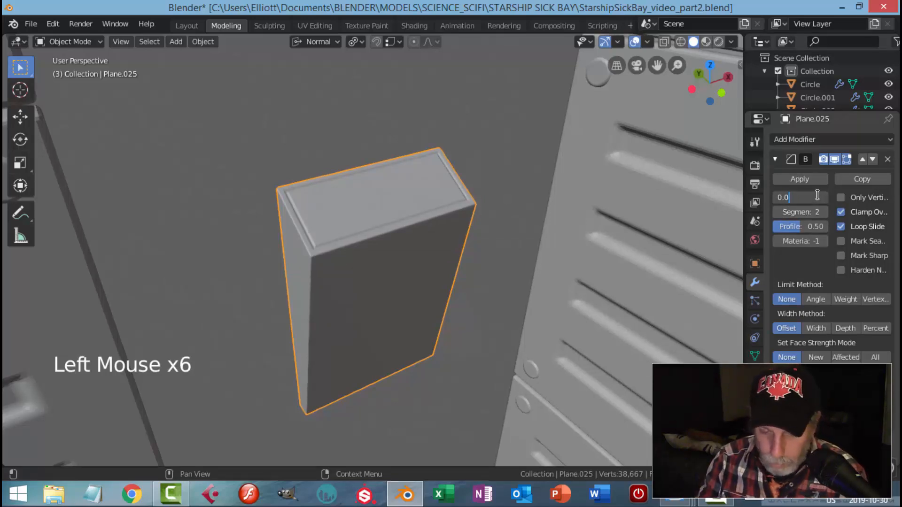
- Examine the bevelled wedge box and its top groove from several angles against the side wall
scroll(444, 295, down, 3)
key(alt+a)
middle_drag(445, 295, 350, 294)
scroll(407, 292, up, 2)
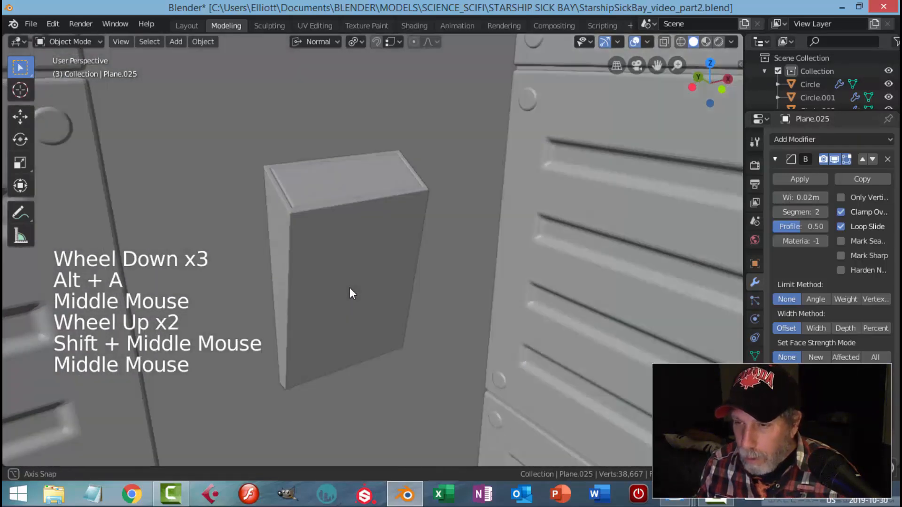
scroll(330, 270, up, 3)
scroll(263, 243, down, 2)
middle_drag(308, 272, 352, 278)
scroll(428, 303, down, 2)
scroll(415, 272, down, 1)
- Set the wedge box's origin to its geometry and snap the 3D cursor to the box
click(350, 280)
scroll(424, 303, up, 2)
middle_drag(423, 301, 368, 303)
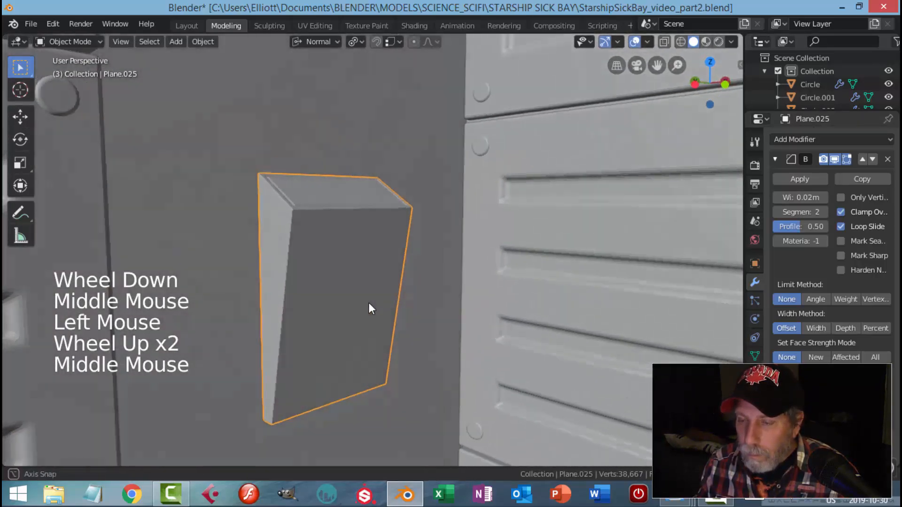
scroll(367, 300, down, 3)
click(206, 42)
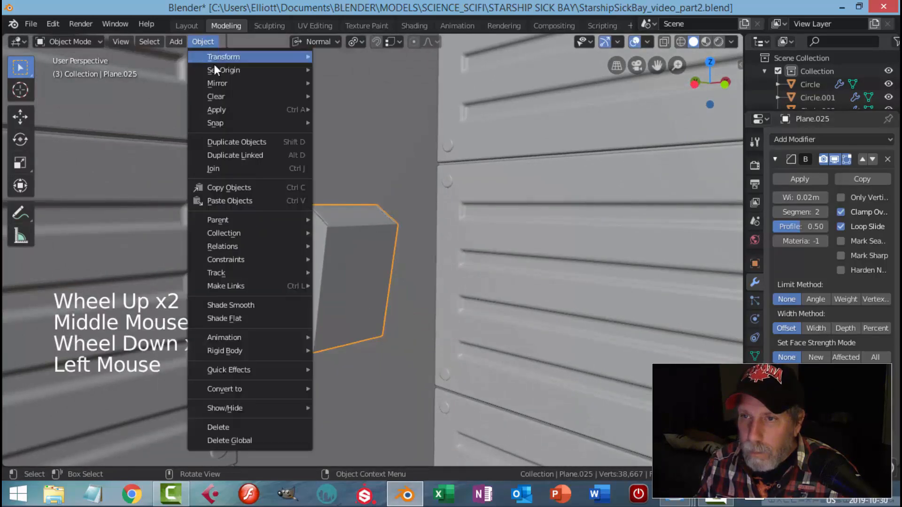
mouse_move(240, 66)
click(355, 83)
mouse_move(416, 185)
middle_down()
mouse_move(351, 210)
mouse_move(320, 209)
mouse_move(413, 193)
middle_up()
key(shift+s)
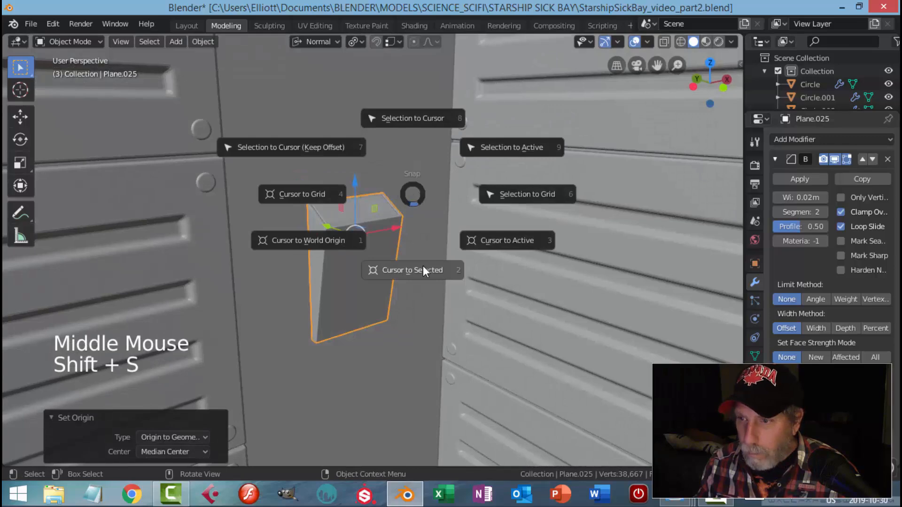
click(423, 266)
- Scale the wedge box along its normal Y axis to adjust its depth from the wall
scroll(357, 217, down, 1)
middle_drag(356, 218, 415, 249)
key(s)
key(y)
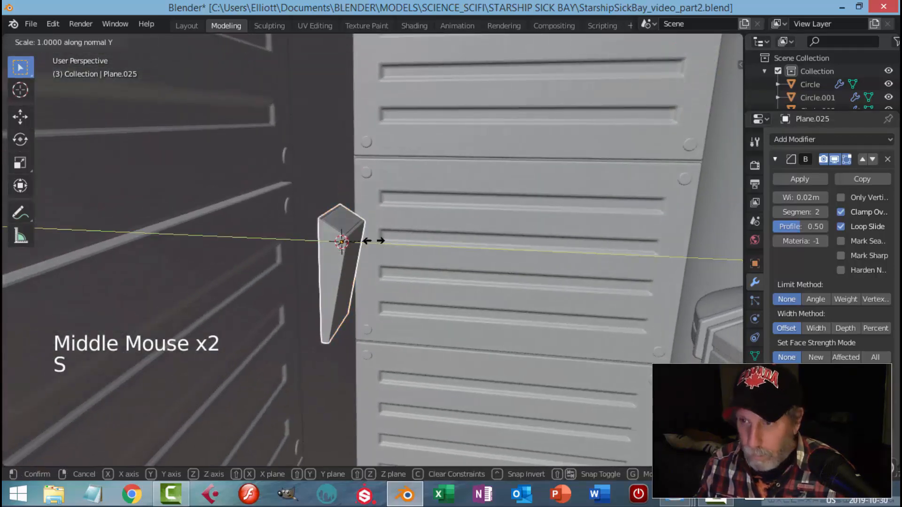
click(381, 241)
key(alt+a)
- Examine the rescaled wedge box's depth and front face against the side wall
middle_drag(380, 241, 344, 217)
scroll(360, 255, down, 2)
scroll(360, 252, up, 5)
click(360, 247)
scroll(361, 244, up, 2)
middle_drag(344, 216, 320, 217)
middle_drag(287, 269, 359, 252)
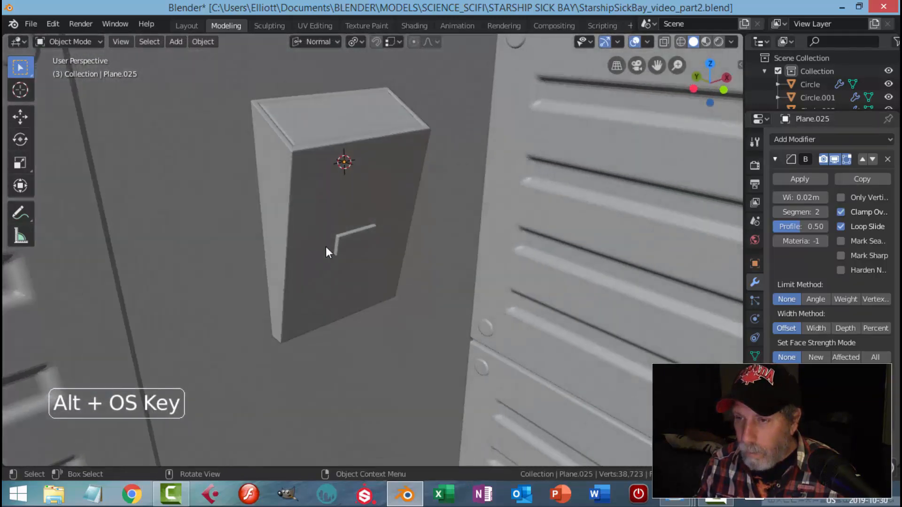
- Duplicate the top face of the wedge box and scale the copy down to a small panel about a third its size
click(332, 199)
key(Tab)
middle_drag(379, 214, 358, 203)
key(alt+a)
click(353, 196)
middle_drag(442, 191, 383, 212)
key(shift+d)
right_click(392, 213)
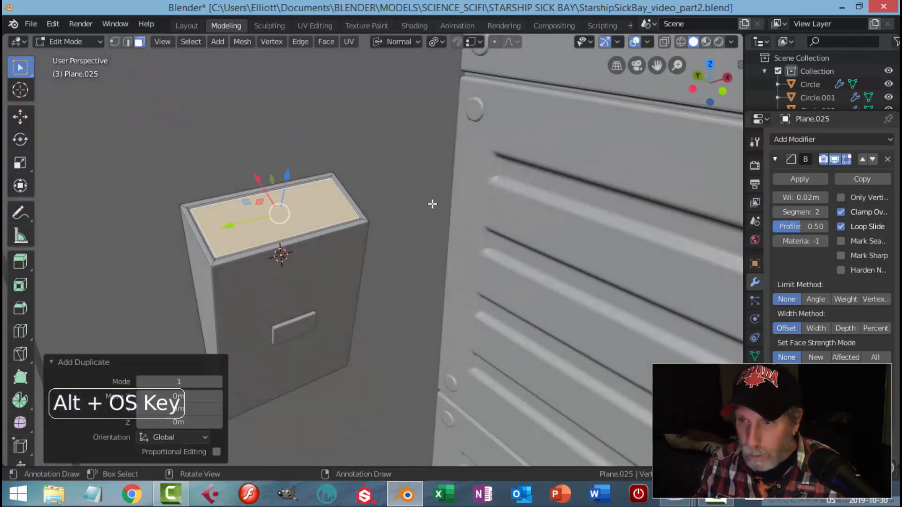
key(s)
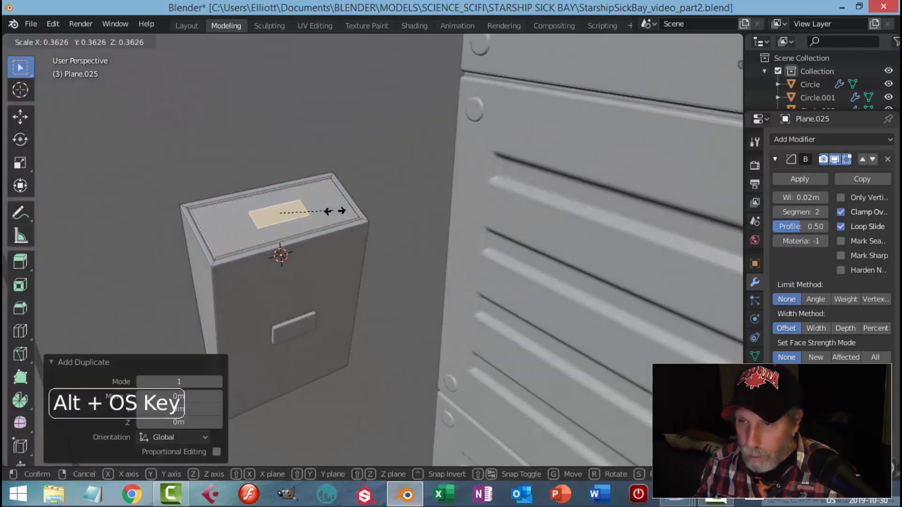
click(326, 211)
- Move the small duplicated face along its normal axes to a front corner of the box's top
drag(234, 219, 273, 220)
middle_drag(274, 221, 378, 213)
drag(251, 203, 278, 216)
drag(339, 199, 337, 196)
drag(279, 215, 277, 213)
middle_drag(277, 214, 376, 215)
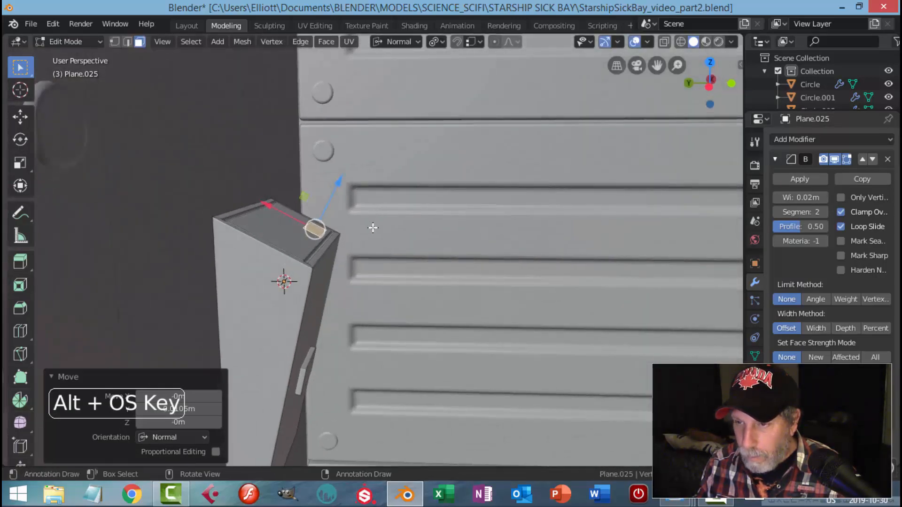
- Scale the small top face to 0.765 along its normal X axis and raise it slightly along its normal Z axis
key(s)
key(x)
key(x)
click(361, 224)
key(g)
key(z)
key(z)
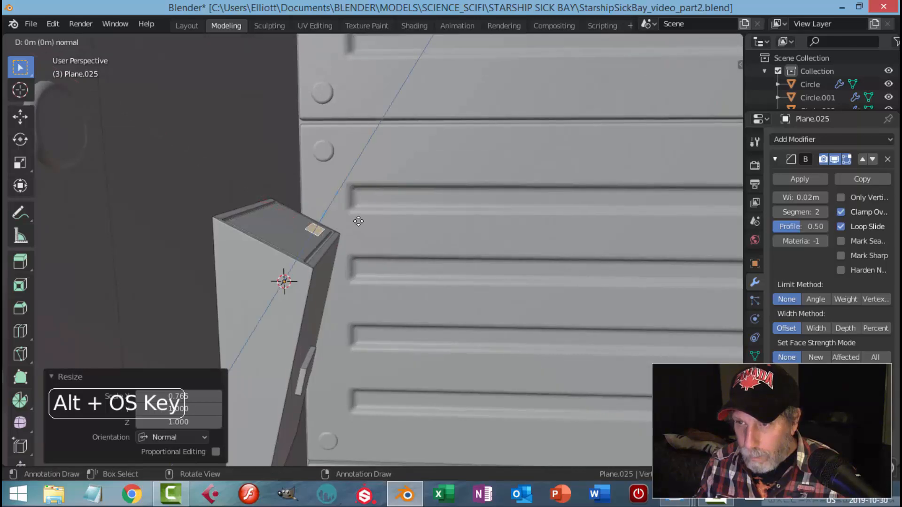
click(359, 219)
- Reposition the whole wedge box sideways and lower on the bare side-wall strip
key(Tab)
middle_drag(382, 212, 407, 246)
drag(407, 246, 386, 250)
drag(338, 203, 346, 276)
middle_drag(372, 277, 449, 261)
drag(382, 197, 382, 183)
- Add an Array modifier to the wedge box with relative offsets of 0 in X and 1.4 in Z
click(775, 160)
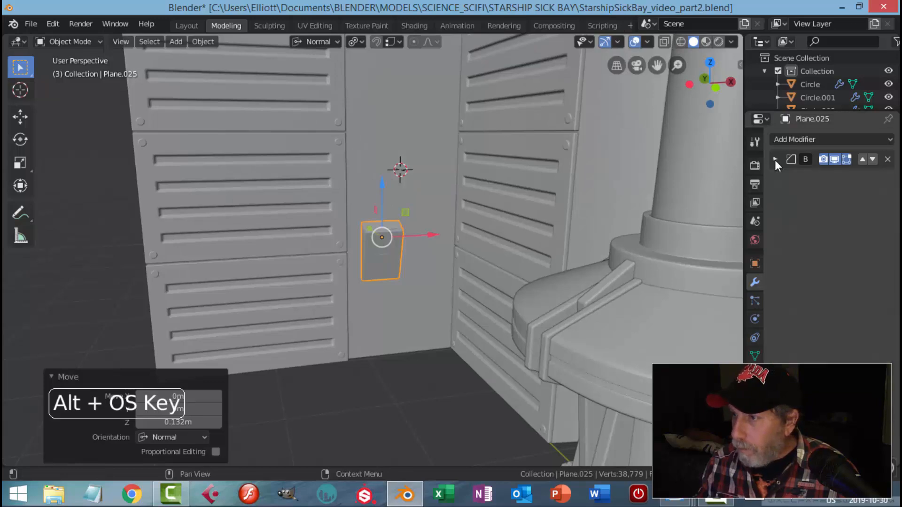
click(789, 141)
click(648, 167)
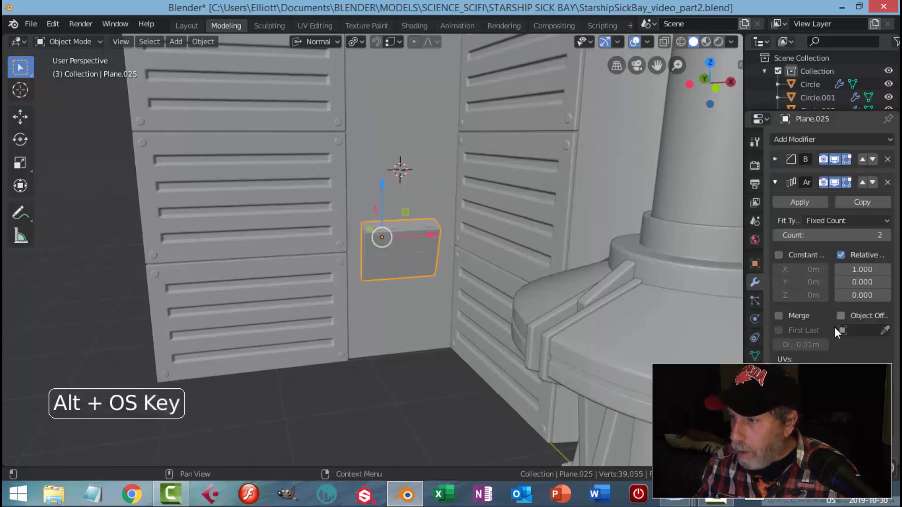
drag(865, 297, 892, 297)
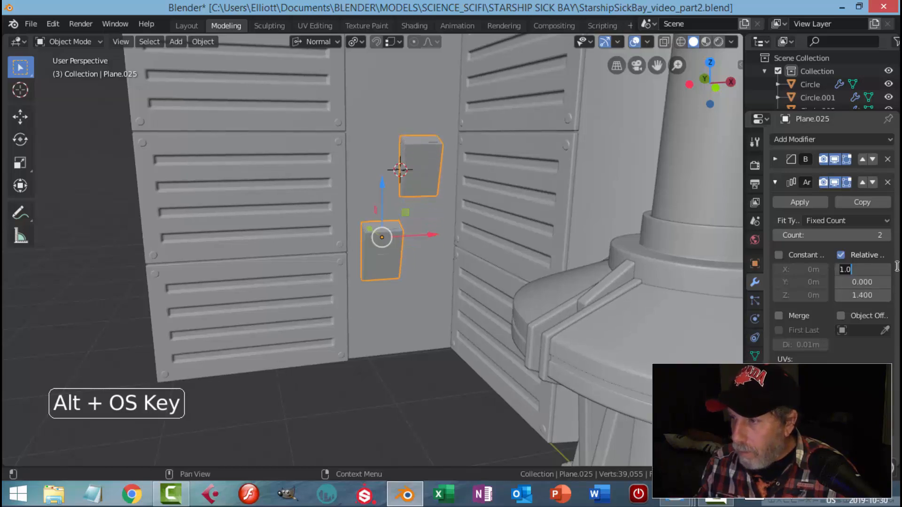
key(BackSpace)
key(BackSpace)
key(BackSpace)
text(0)
key(Return)
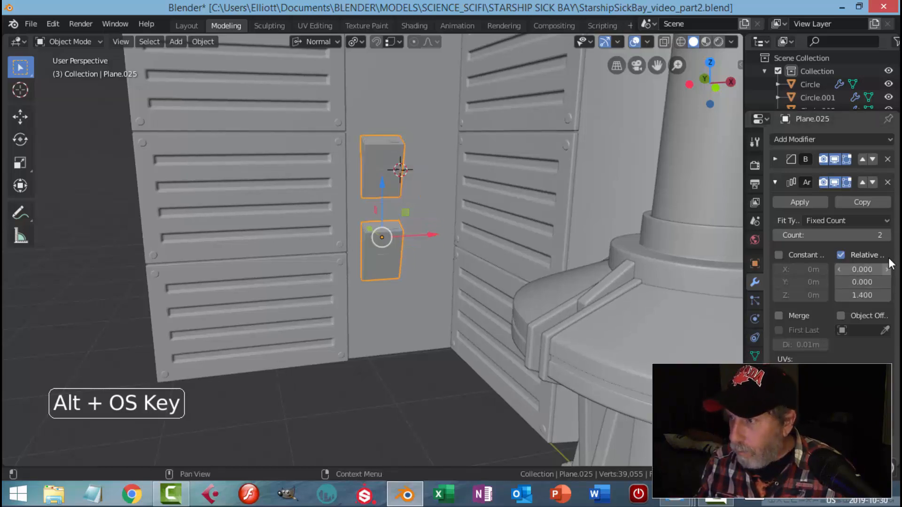
- Set the array count to 3 and the relative Z offset to 1.3, adjusting the stack's position on the wall strip
click(885, 235)
middle_drag(489, 212, 434, 255)
drag(383, 218, 384, 225)
middle_drag(403, 251, 429, 270)
drag(333, 257, 330, 254)
middle_drag(330, 254, 366, 216)
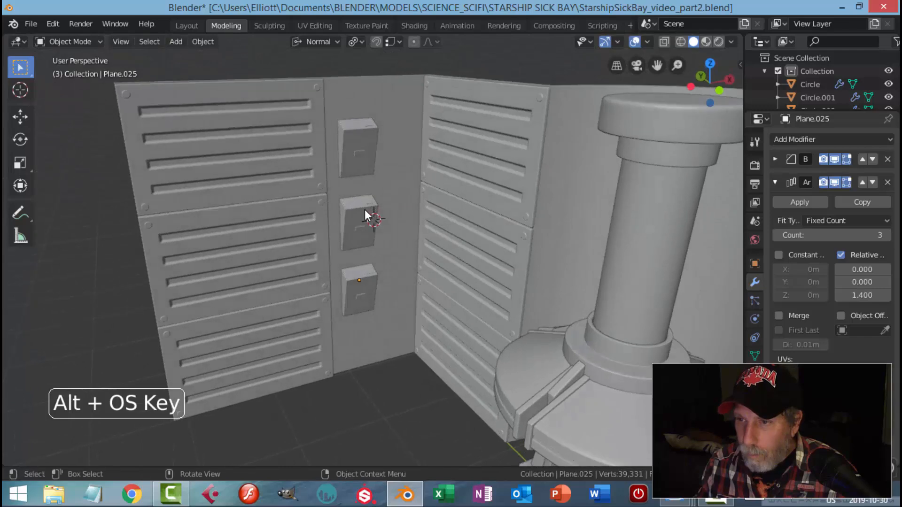
click(840, 295)
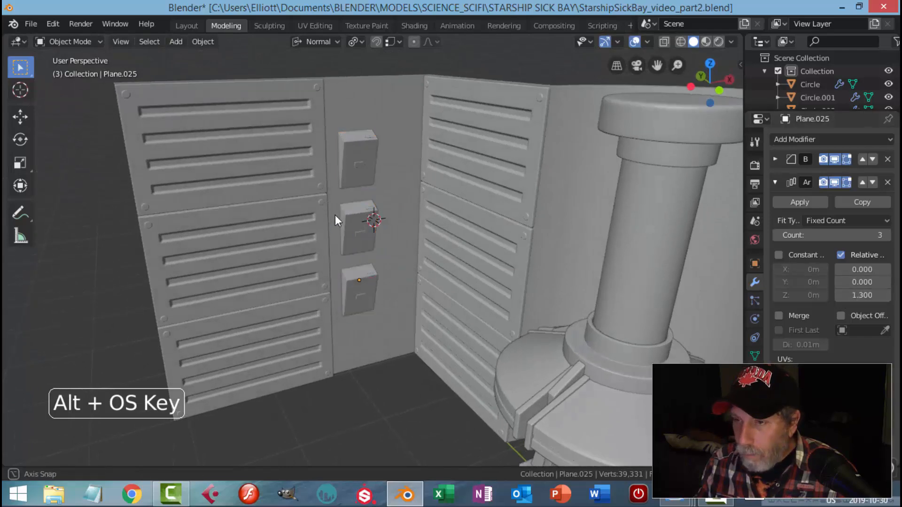
- Isolate the stack of wedge boxes by hiding all other objects and view it from behind
middle_drag(332, 216, 371, 221)
scroll(371, 221, up, 3)
click(363, 135)
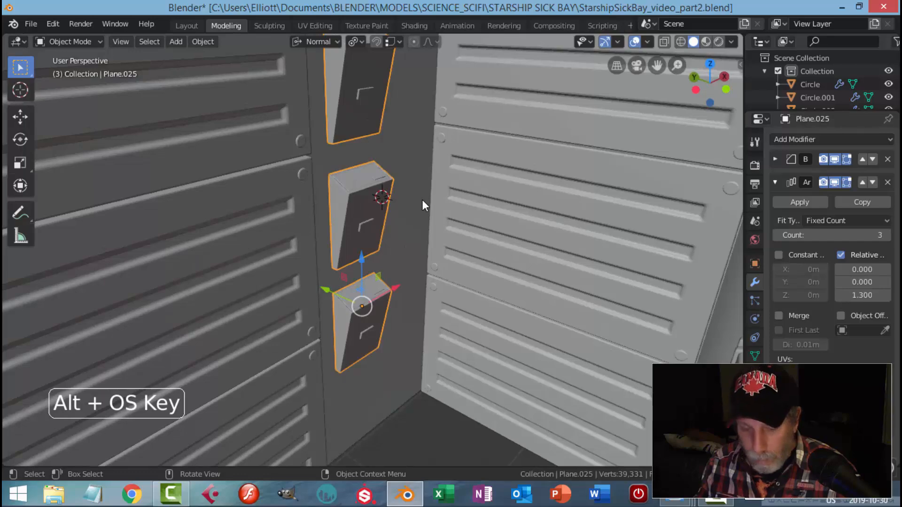
key(alt+a)
middle_drag(385, 201, 400, 232)
click(352, 120)
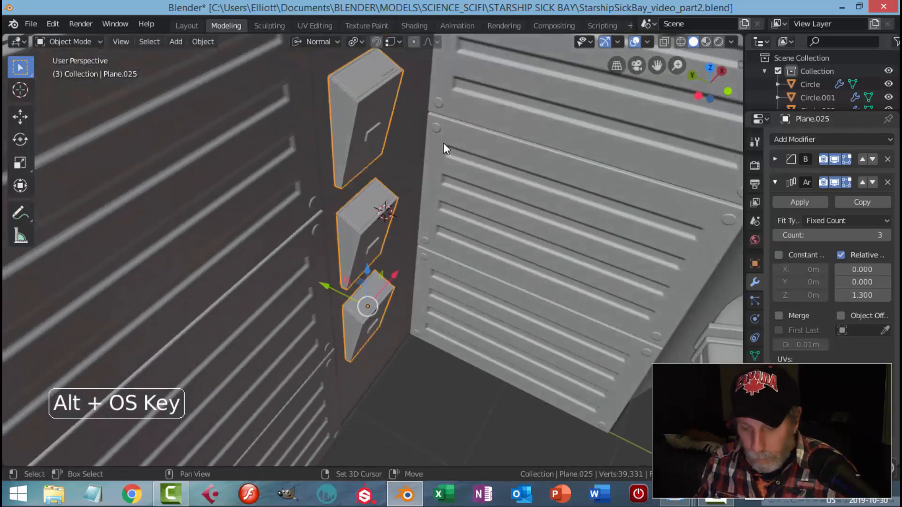
key(shift+h)
middle_drag(364, 146, 479, 150)
- Delete the hidden back face of the lowest wedge box so the arrayed boxes are open at the rear
key(Tab)
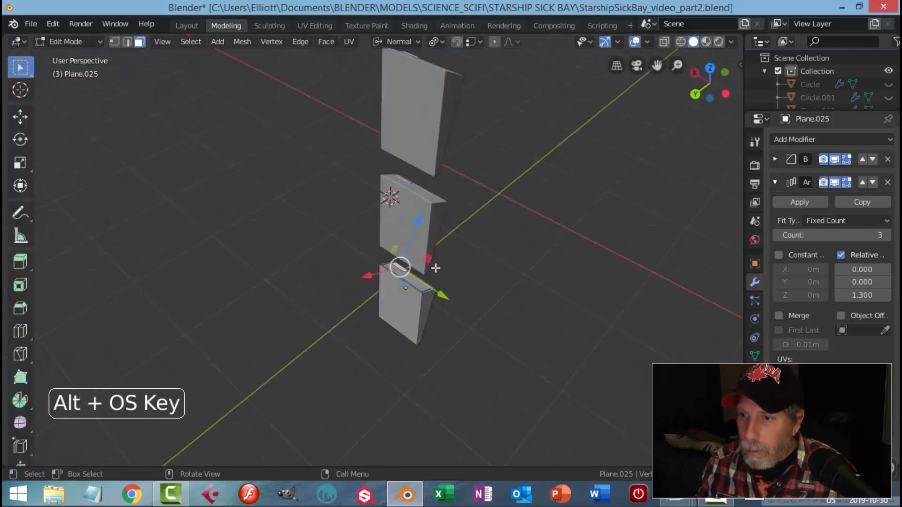
shift+middle_drag(445, 285, 497, 240)
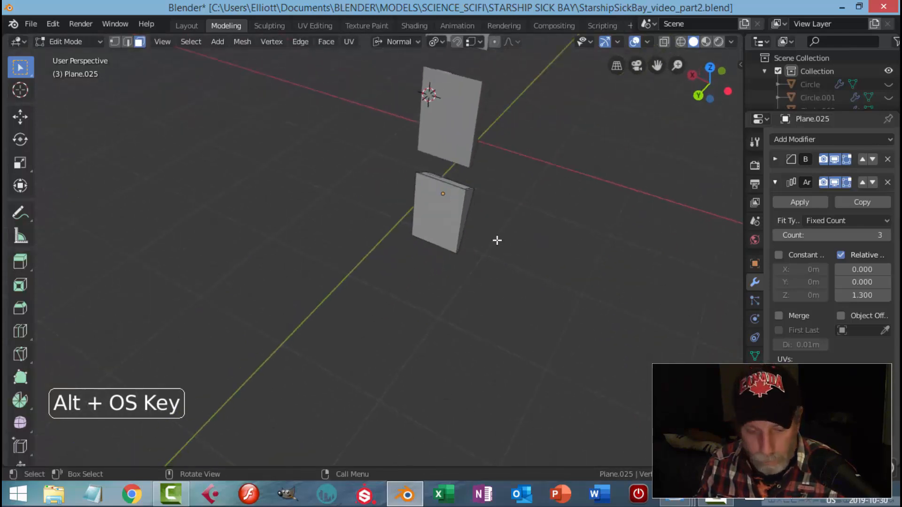
scroll(492, 239, up, 2)
click(523, 203)
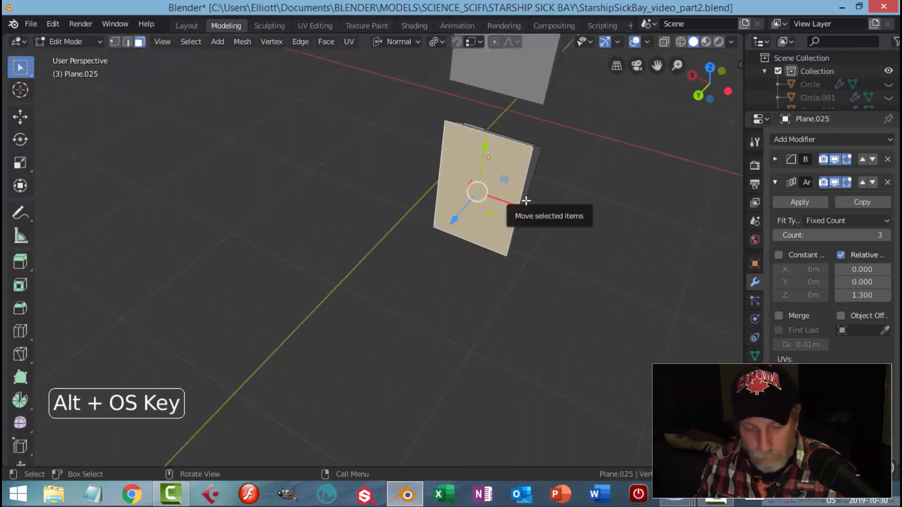
key(x)
click(487, 229)
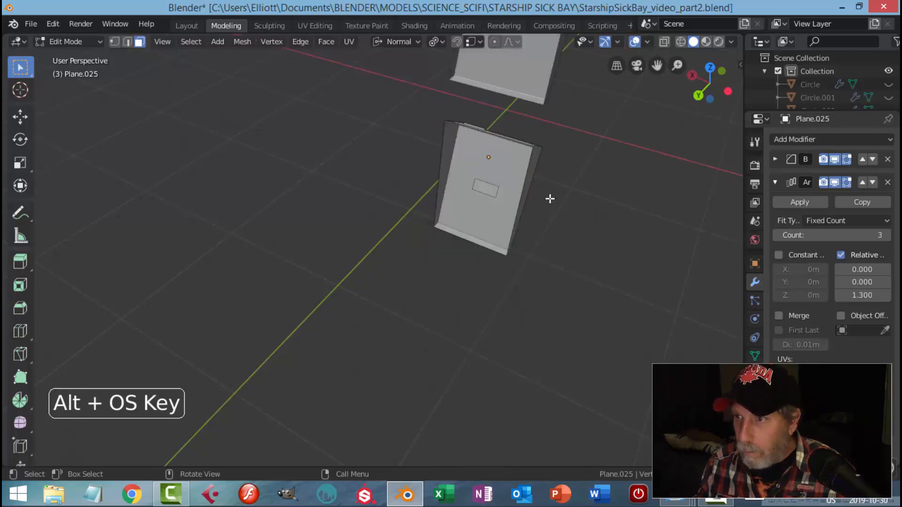
scroll(550, 199, down, 3)
- Unhide the rest of the sick bay and nudge the box stack slightly upward on the wall strip
key(Tab)
middle_drag(548, 200, 367, 188)
key(alt+h)
middle_drag(434, 185, 469, 226)
drag(413, 286, 413, 282)
middle_drag(492, 258, 402, 208)
scroll(376, 219, up, 3)
- Duplicate the box stack and move the copy about 0.55 m along its normal X axis to form a second column
click(369, 150)
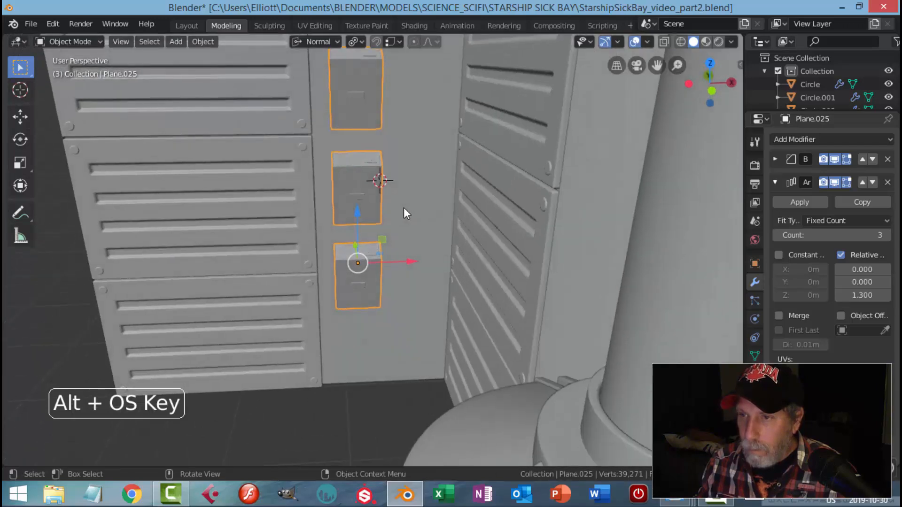
key(shift+d)
right_click(407, 208)
drag(412, 257, 471, 256)
click(474, 256)
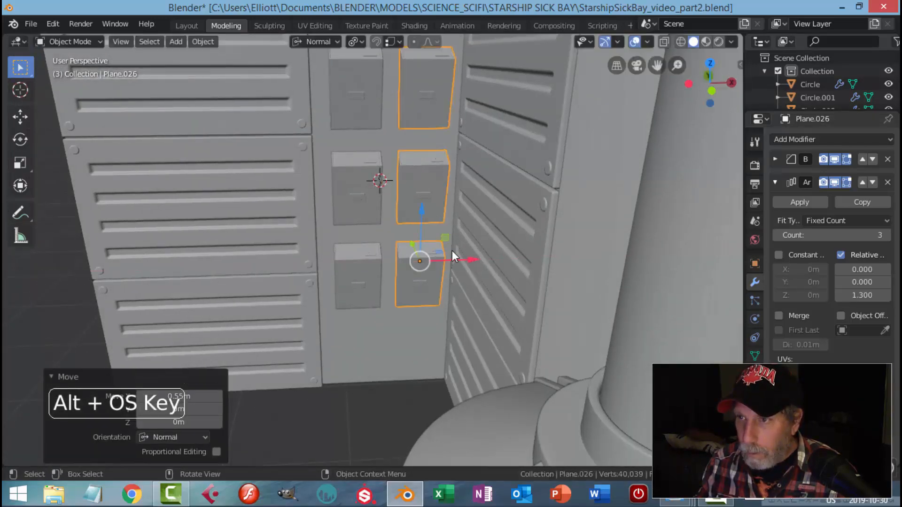
- Shift both box columns together about 0.05 m along normal X to centre them on the wall strip
key(alt+a)
click(370, 206)
shift+click(435, 195)
drag(444, 261, 428, 254)
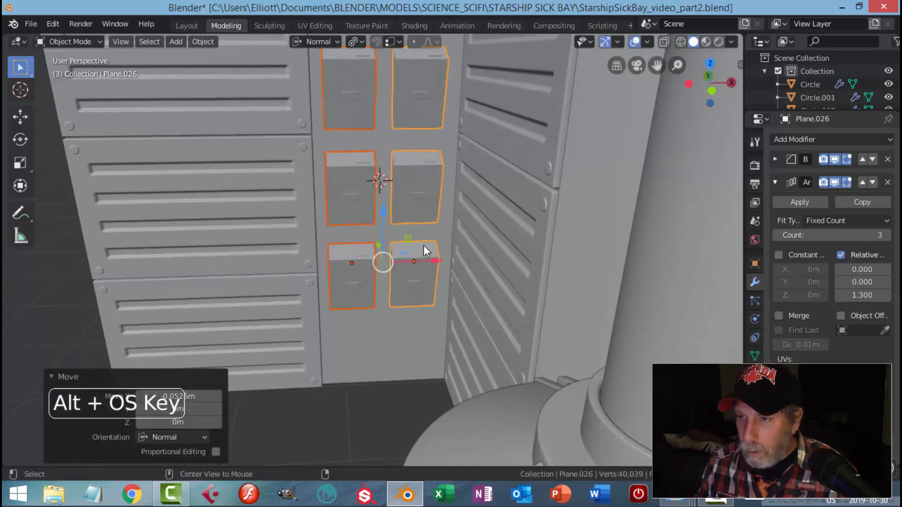
key(alt+a)
- Check the box columns within the whole room and save the file
scroll(424, 246, down, 3)
middle_drag(422, 243, 347, 238)
scroll(495, 249, up, 2)
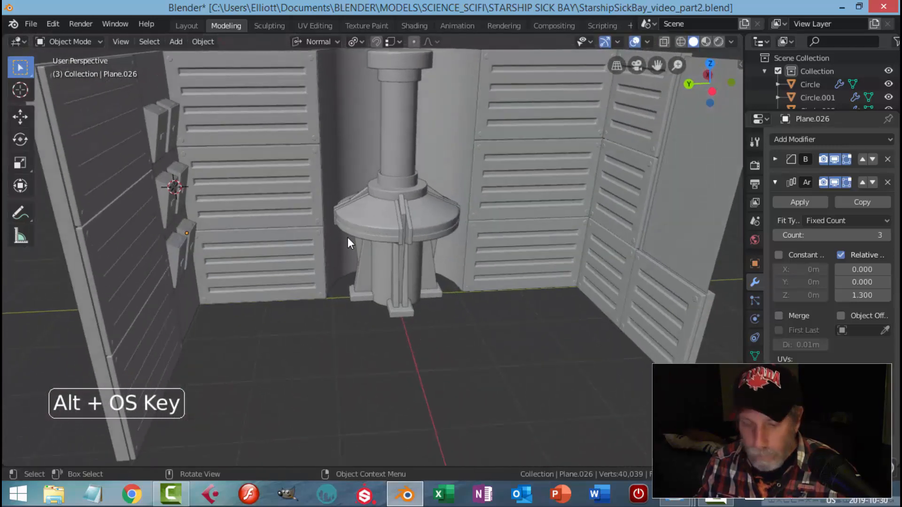
key(ctrl+s)
- Reset the 3D cursor to the world origin and add a mesh plane there for the floor
shift+middle_drag(434, 247, 395, 241)
key(shift+c)
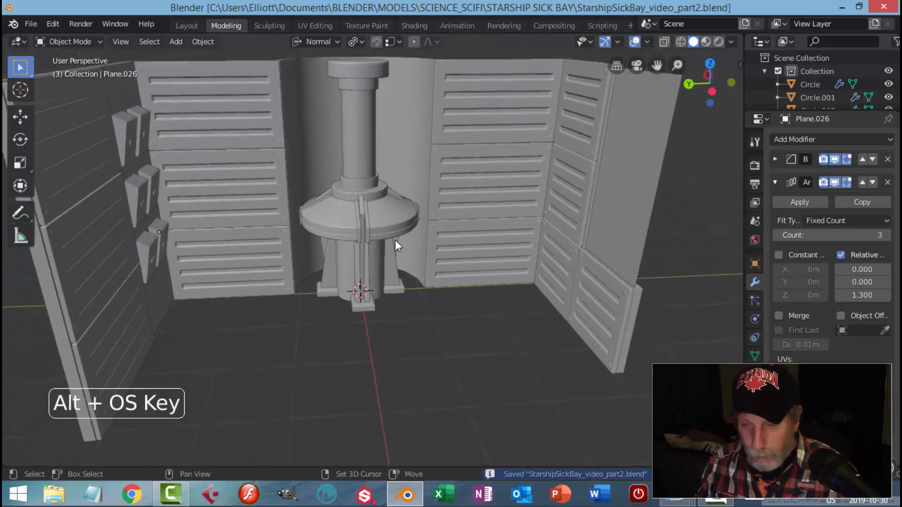
scroll(398, 261, up, 5)
key(shift+a)
mouse_move(400, 264)
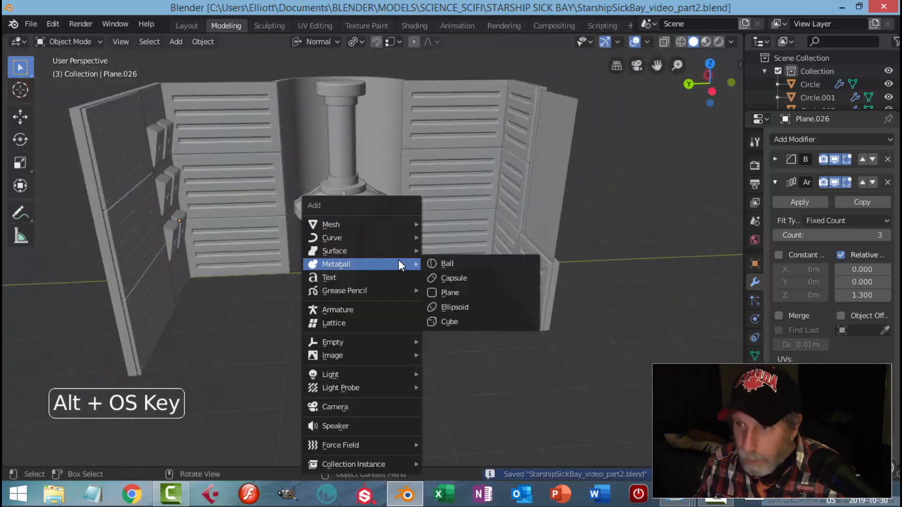
mouse_move(382, 224)
click(440, 223)
scroll(435, 229, down, 4)
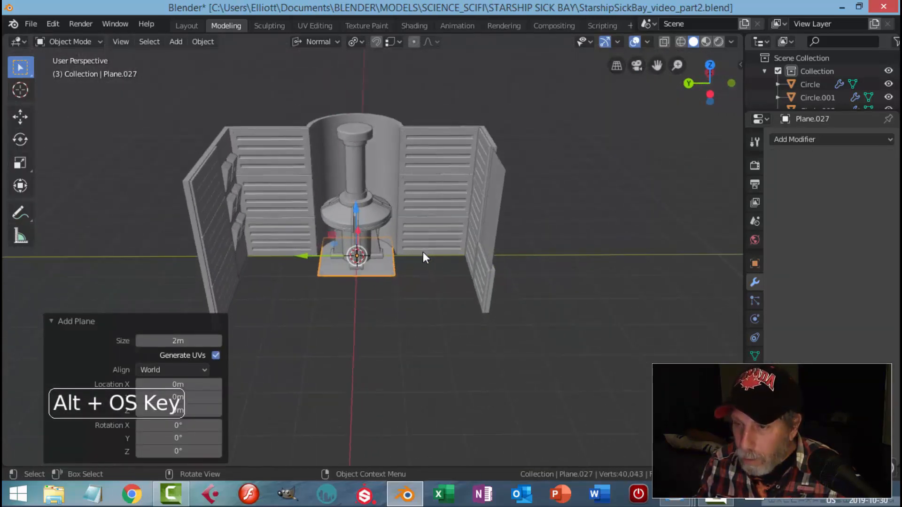
- Scale the plane's geometry up to about three times its size so it spans the floor between the side walls
key(Tab)
key(s)
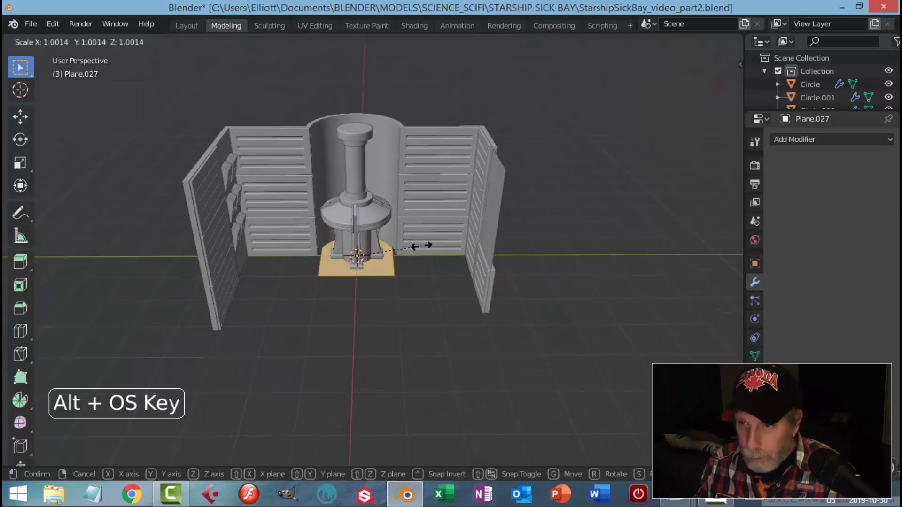
right_click(416, 247)
key(s)
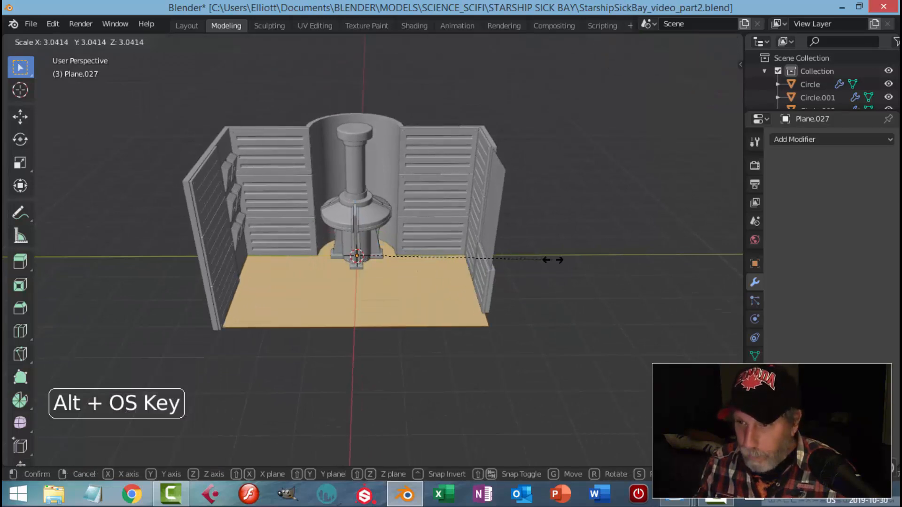
click(576, 257)
key(alt+a)
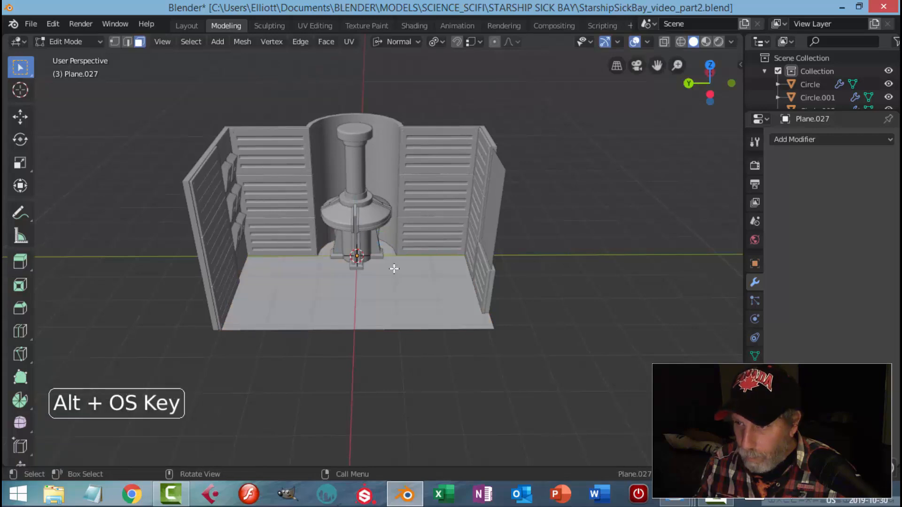
- Move the floor plane's rear edge about 1.8 m inward, toward the back of the curved alcove
middle_drag(515, 287, 470, 251)
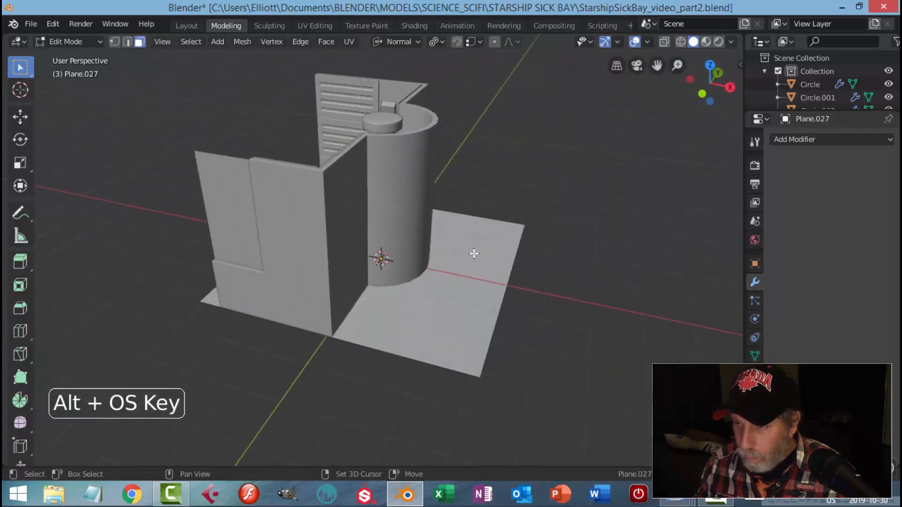
shift+click(486, 360)
key(g)
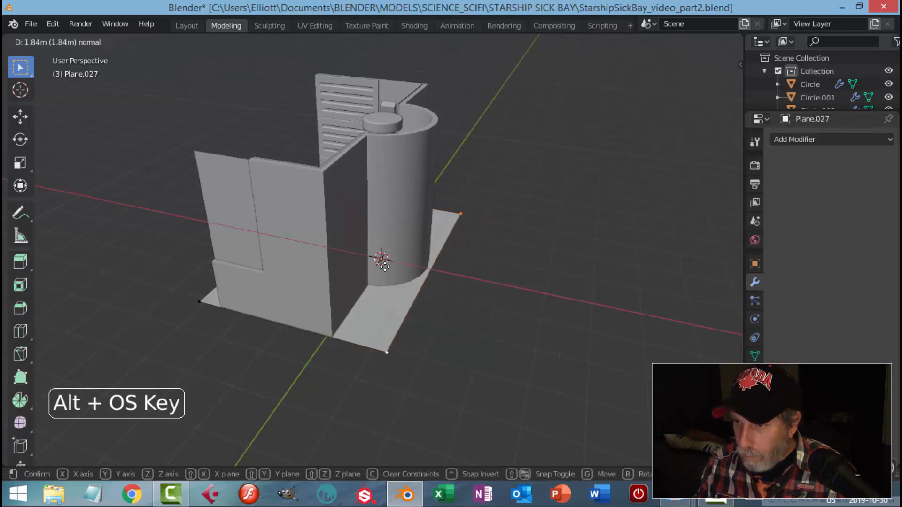
click(390, 268)
middle_drag(390, 268, 510, 304)
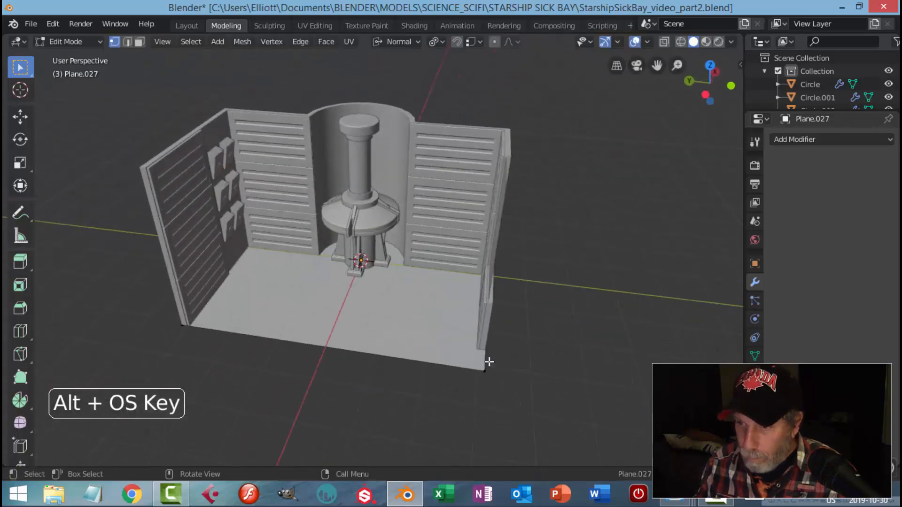
scroll(510, 304, up, 4)
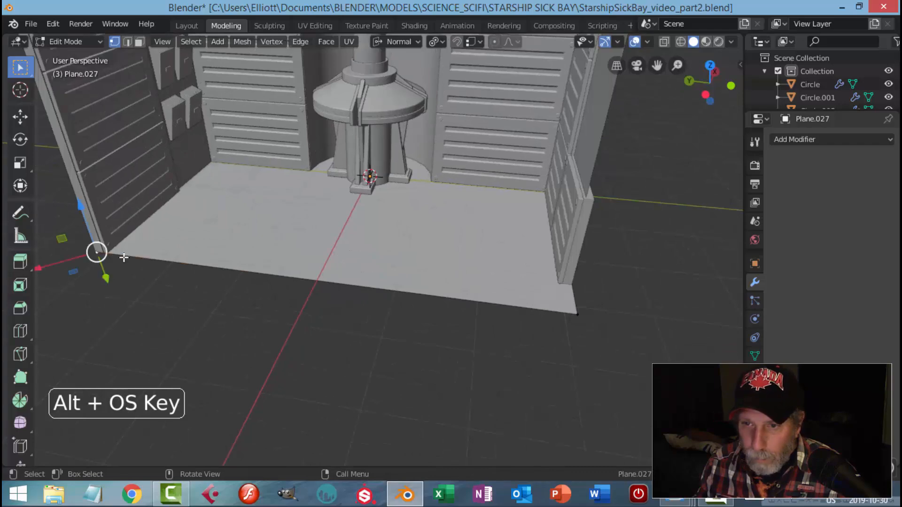
- Move the floor plane's open front edge along its normal X, snapping it to the wall panel's bottom corner
scroll(598, 311, down, 3)
middle_drag(489, 286, 360, 276)
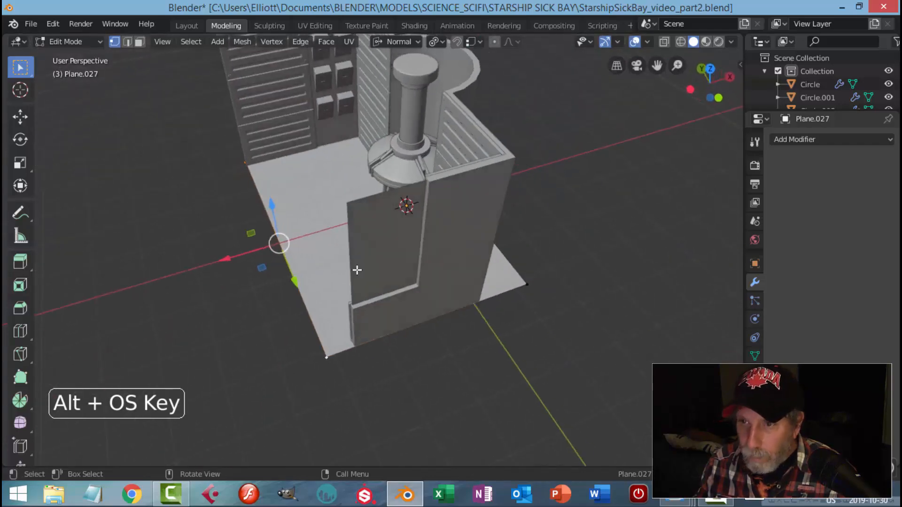
scroll(297, 234, up, 2)
shift+middle_drag(240, 195, 357, 230)
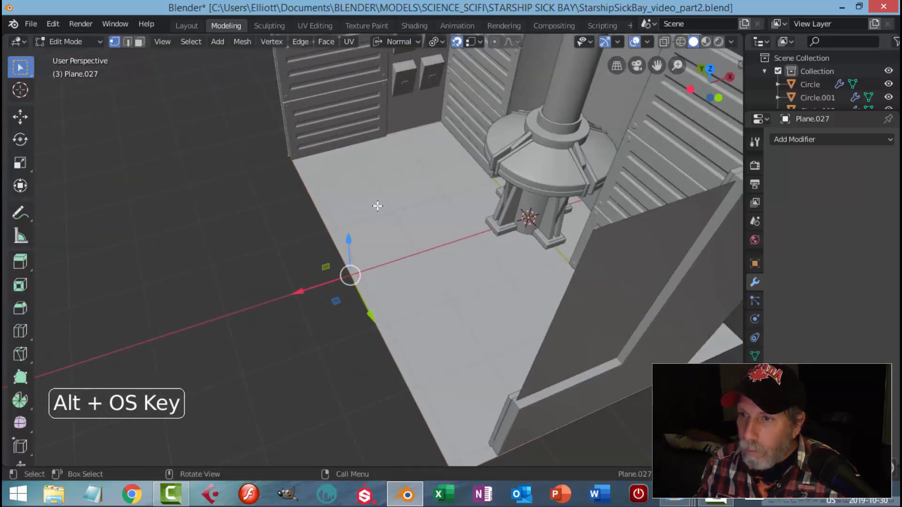
mouse_move(328, 257)
middle_down()
mouse_move(437, 244)
mouse_move(320, 235)
mouse_move(381, 282)
mouse_move(342, 262)
middle_up()
scroll(306, 226, up, 3)
scroll(344, 263, up, 2)
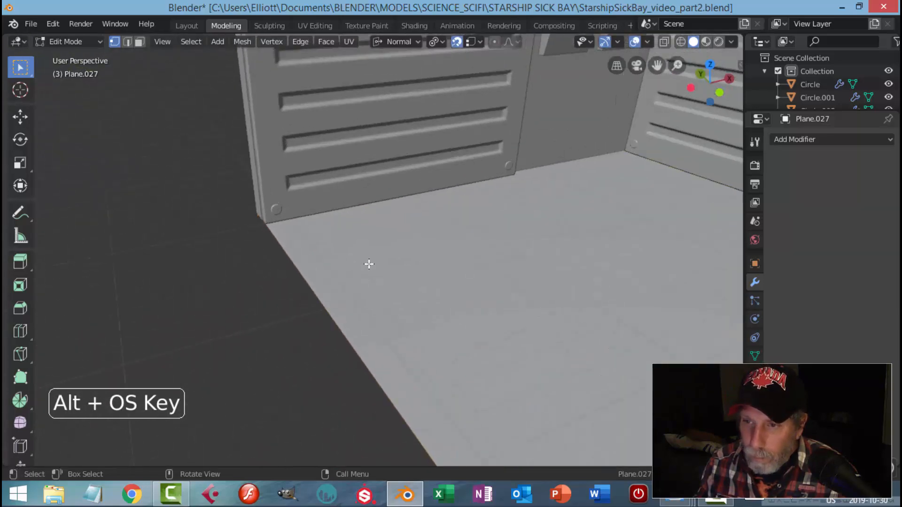
key(g)
key(x)
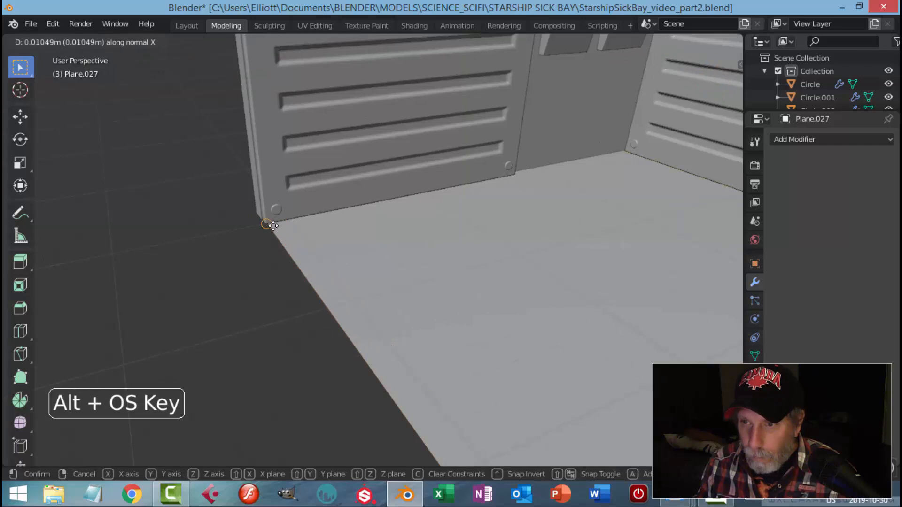
click(265, 224)
middle_drag(312, 246, 442, 248)
key(Tab)
- Examine how the floor meets the wall panels and the central column from several angles
scroll(421, 213, down, 3)
scroll(441, 247, up, 3)
middle_drag(531, 268, 505, 235)
shift+middle_drag(463, 262, 376, 264)
middle_drag(429, 297, 439, 311)
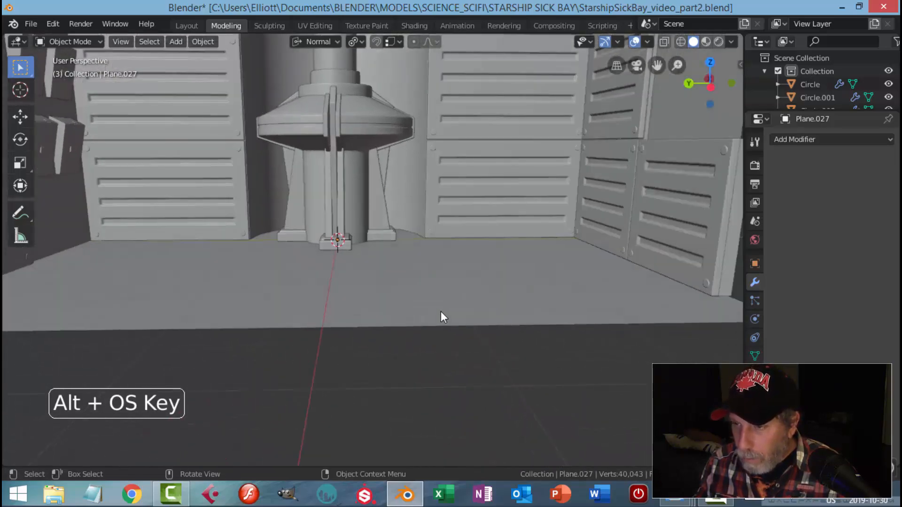
scroll(439, 312, up, 3)
click(416, 285)
drag(323, 181, 322, 179)
key(alt+a)
scroll(379, 224, down, 2)
middle_drag(379, 223, 379, 260)
scroll(369, 205, down, 2)
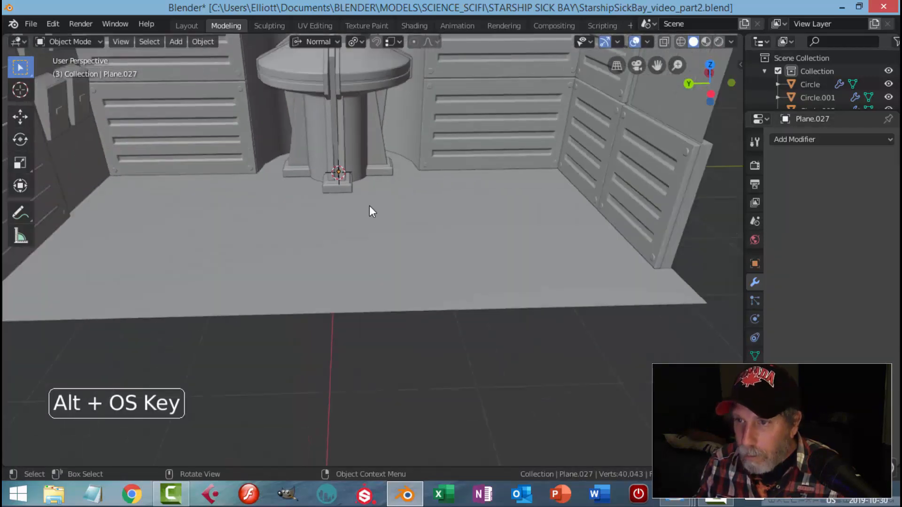
shift+middle_drag(369, 205, 380, 267)
scroll(373, 235, up, 2)
shift+middle_drag(373, 235, 399, 325)
middle_drag(405, 321, 410, 287)
scroll(410, 286, down, 1)
shift+middle_drag(557, 314, 578, 324)
middle_drag(574, 323, 454, 356)
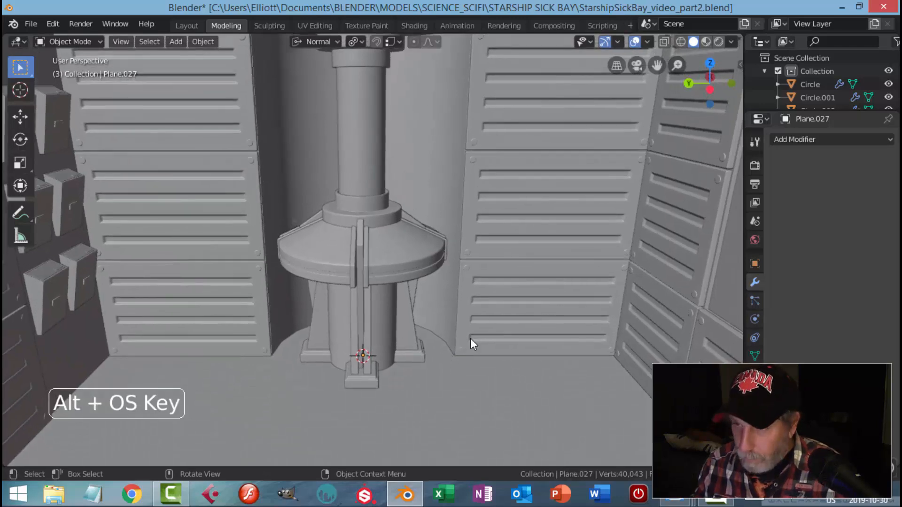
- Set the transform orientation to Global and apply the Array modifier on the three-panel stack between the cabinets and the column
click(199, 196)
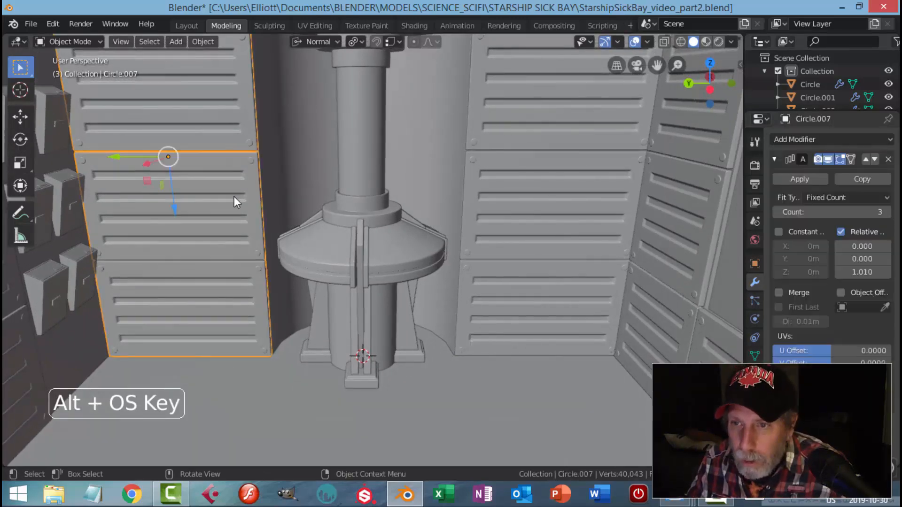
click(322, 41)
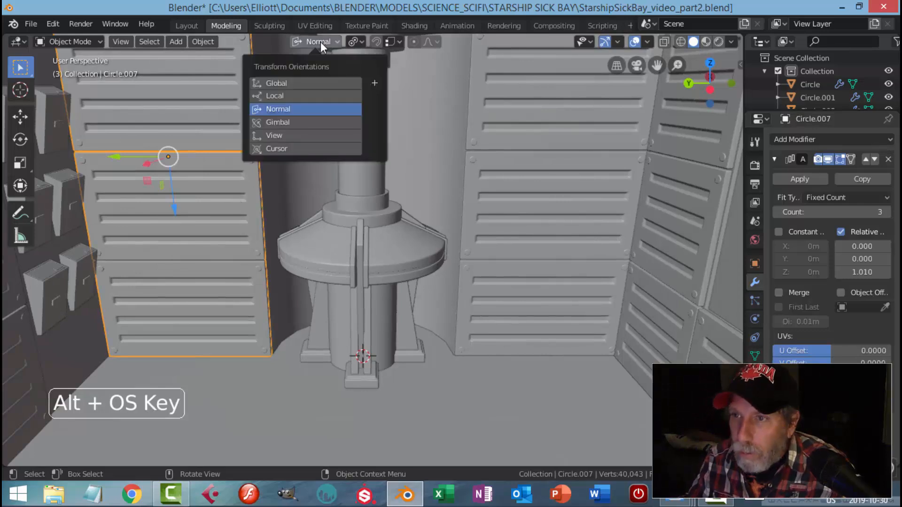
click(297, 83)
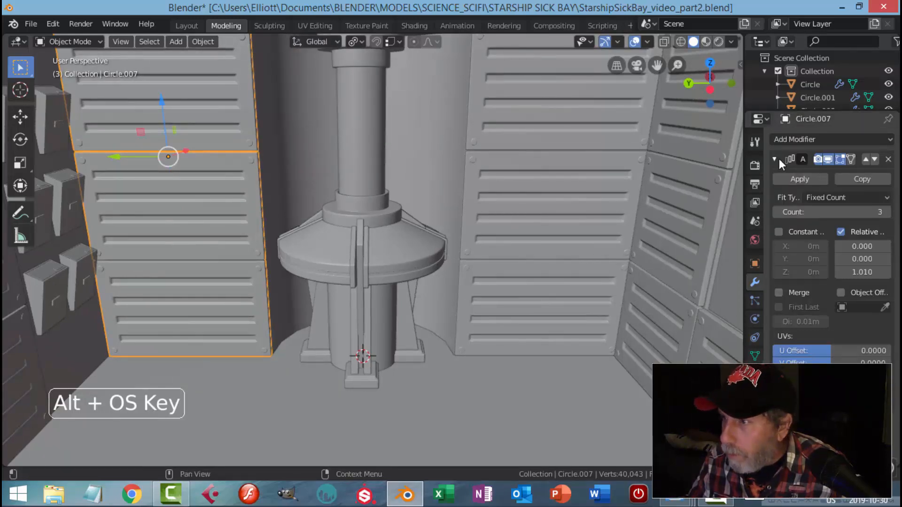
click(799, 179)
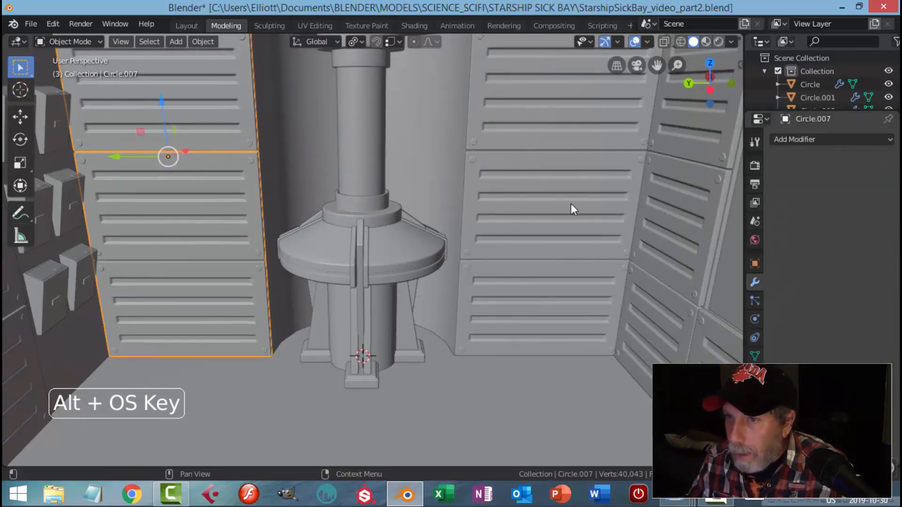
- Separate the middle panel of the stack into its own object and select it in Object Mode
key(Tab)
click(230, 199)
middle_drag(197, 185, 326, 182)
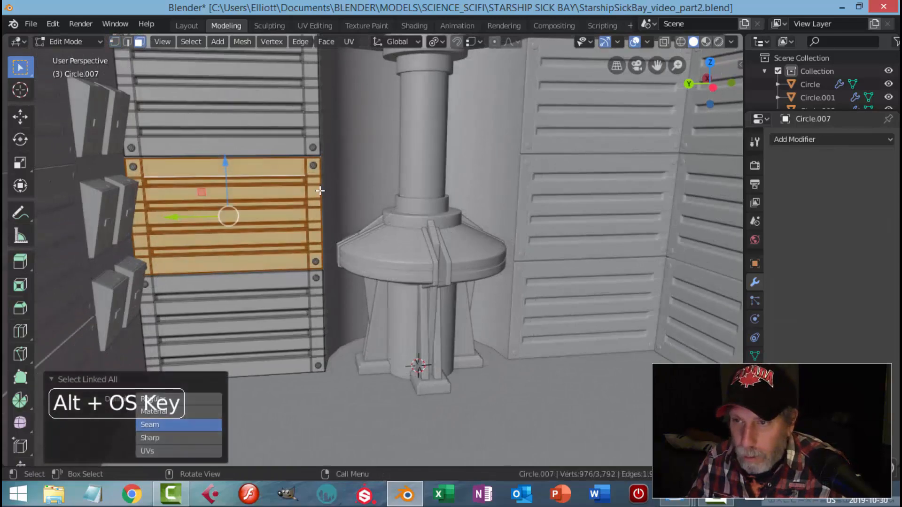
scroll(319, 191, up, 1)
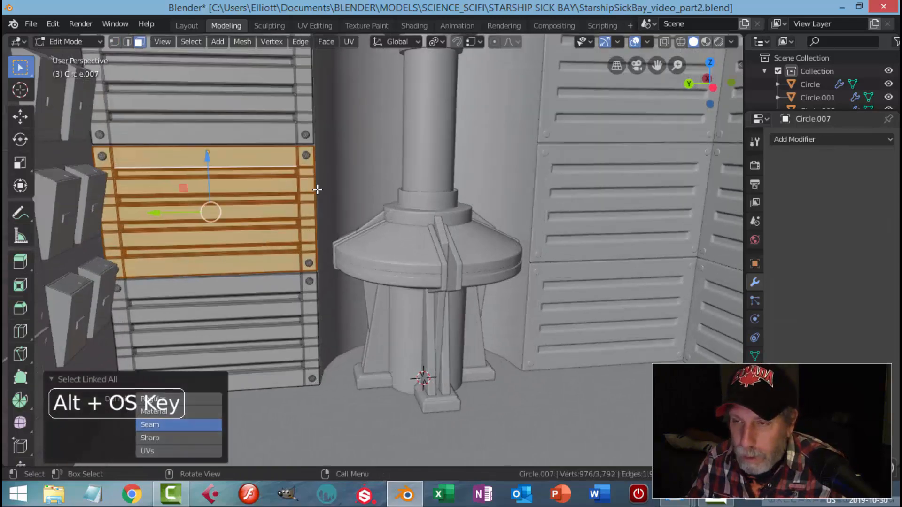
middle_drag(320, 197, 409, 194)
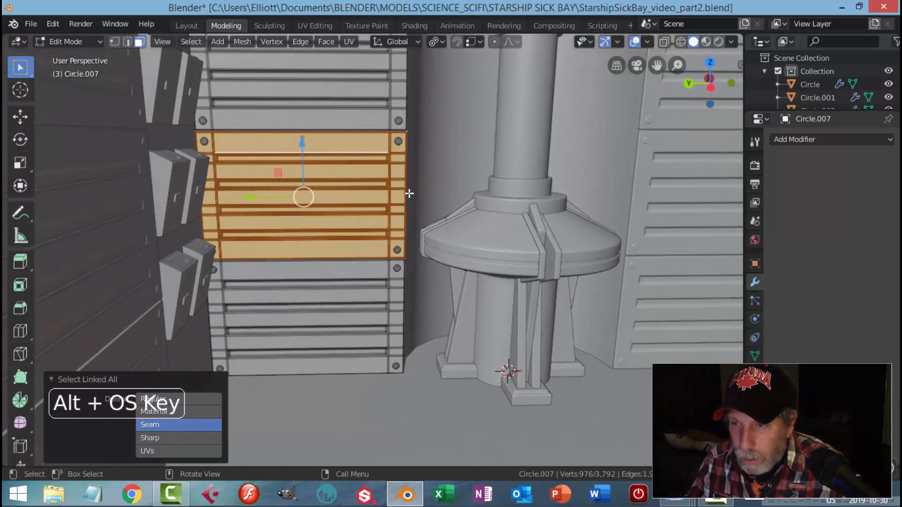
key(p)
click(409, 191)
key(Tab)
click(402, 191)
click(356, 178)
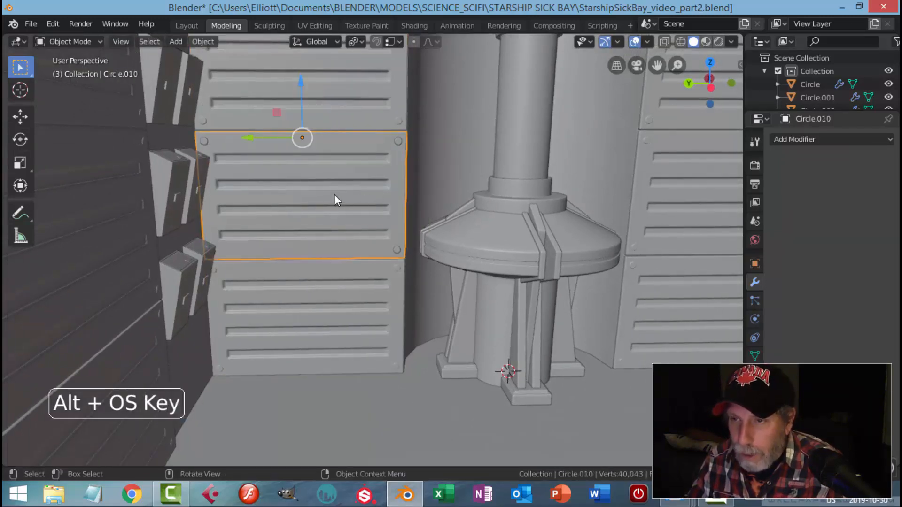
- Set the middle panel's origin to its geometry and snap the 3D cursor to the selected panel
click(205, 45)
mouse_move(233, 66)
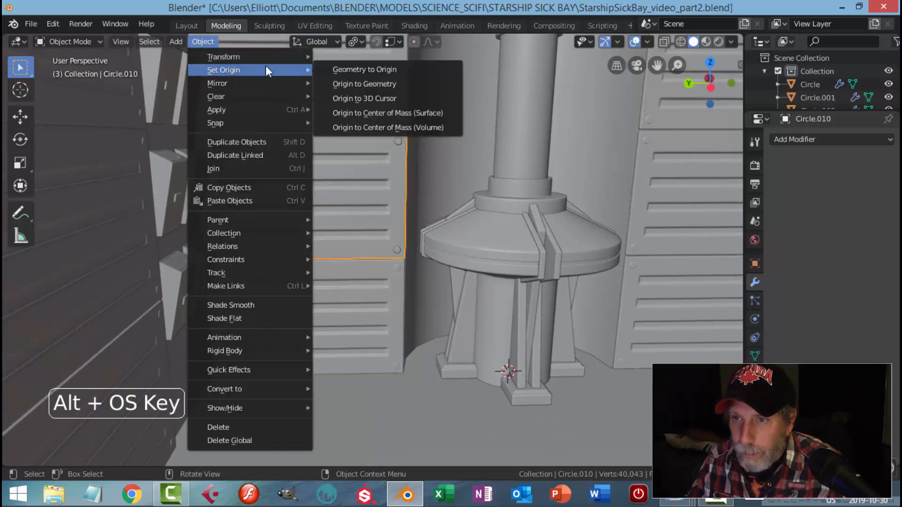
click(336, 84)
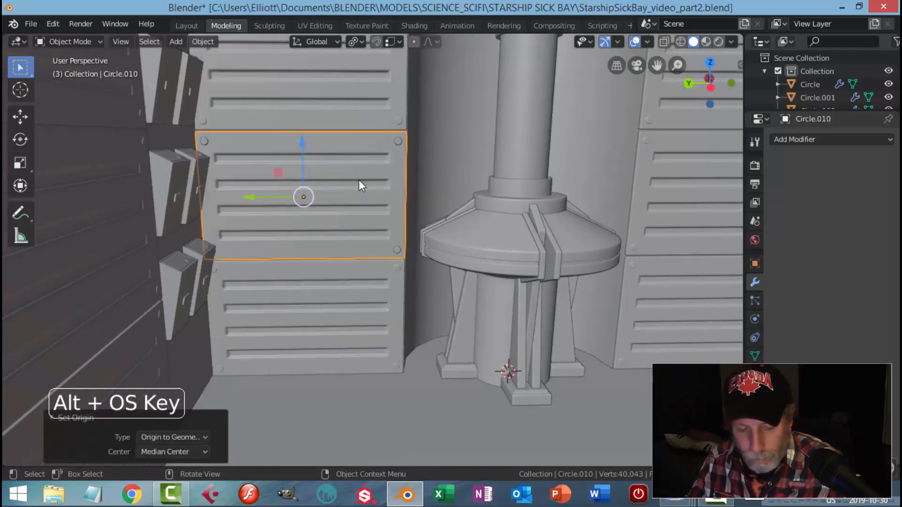
key(shift+s)
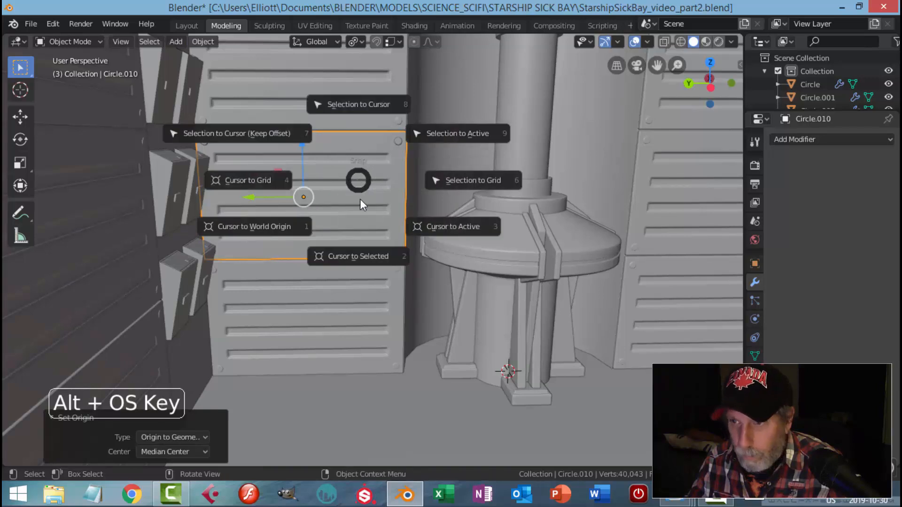
click(355, 254)
- Add two evenly spaced vertical loop cuts across the middle panel without sliding them
key(Tab)
scroll(339, 196, up, 2)
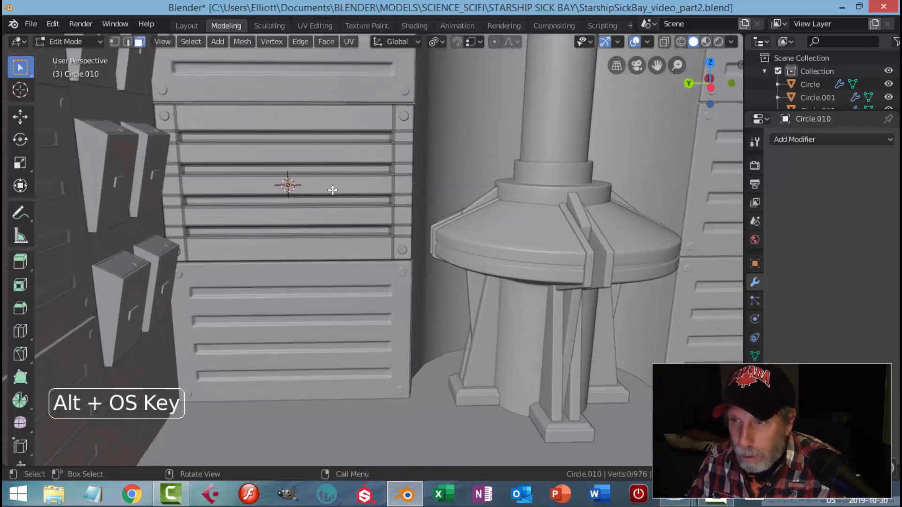
key(ctrl+r)
scroll(283, 180, up, 1)
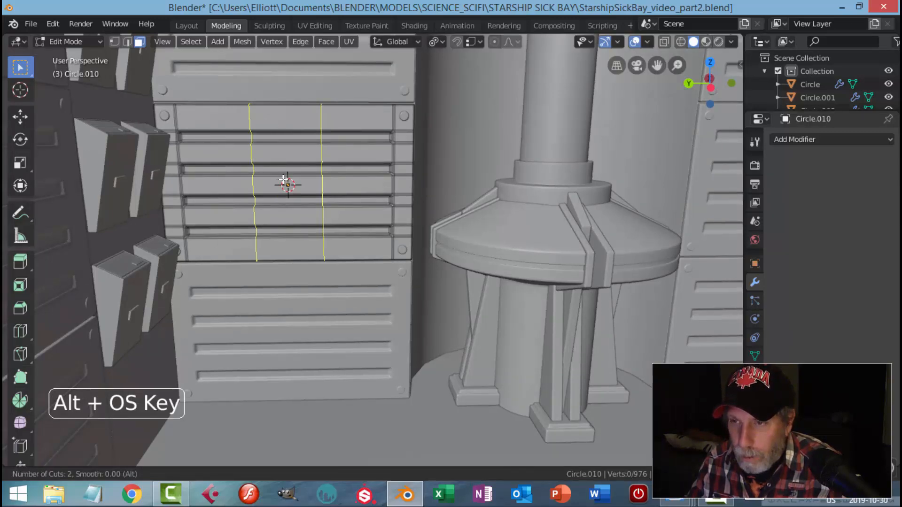
click(283, 180)
right_click(313, 184)
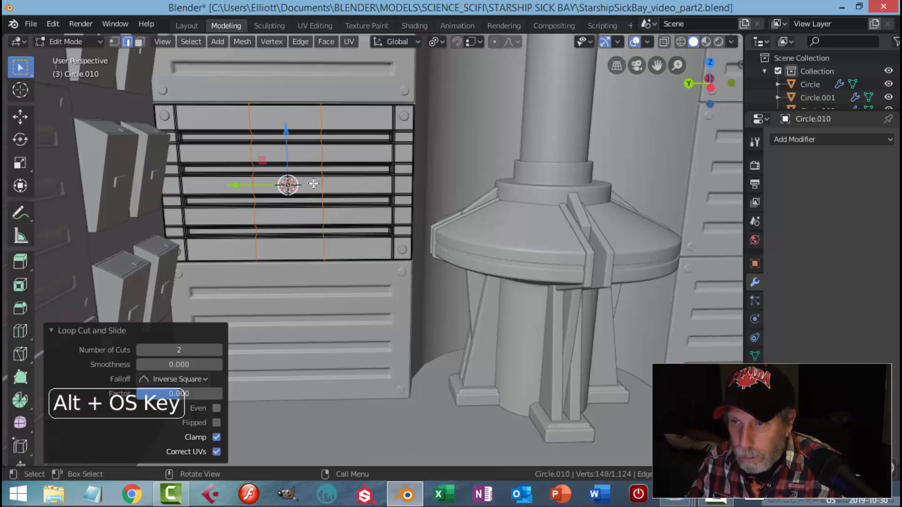
key(s)
key(y)
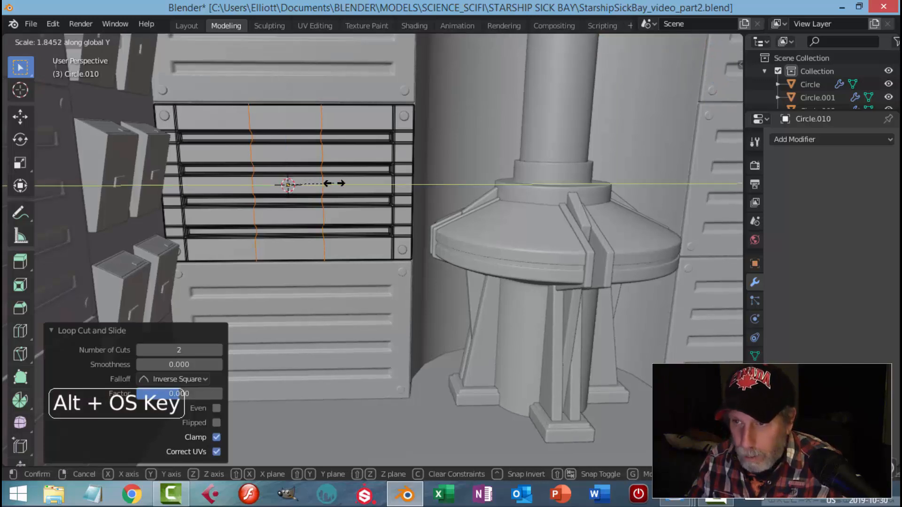
click(334, 184)
click(436, 42)
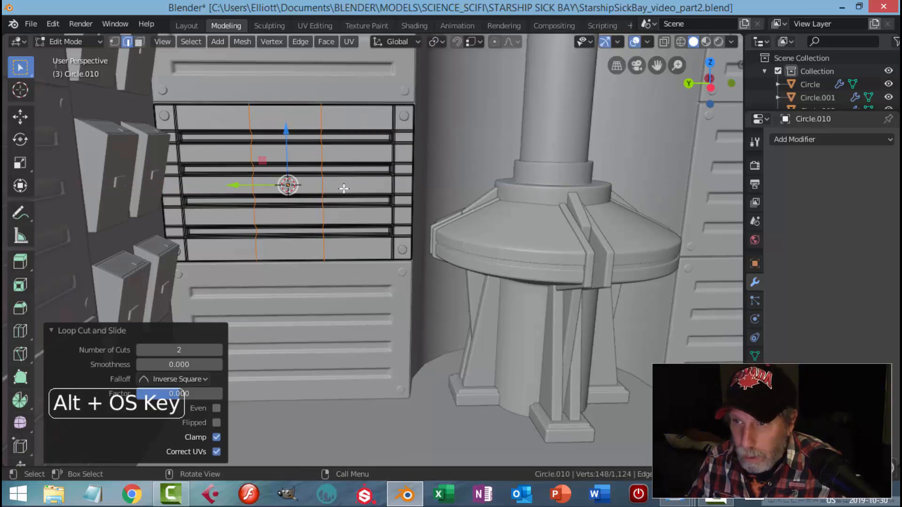
- Scale the two vertical loops apart along Y by about 1.26 and deselect them
key(s)
key(y)
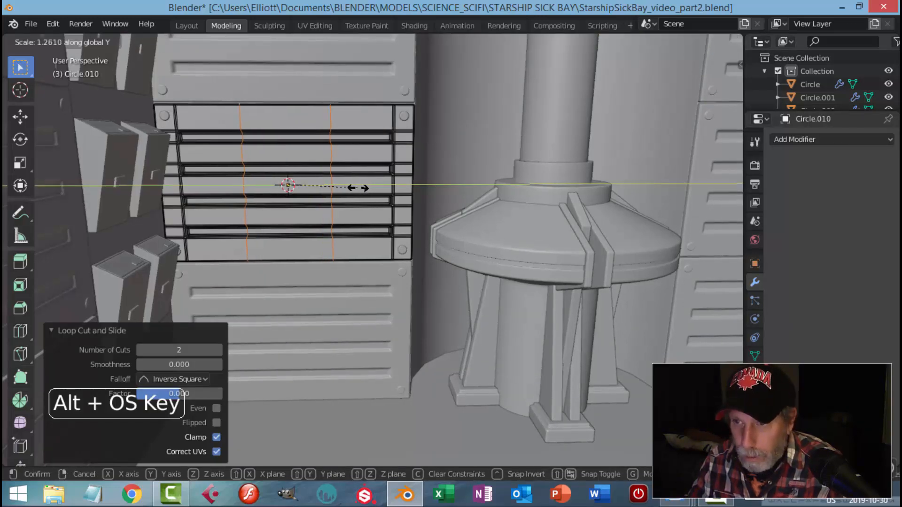
click(358, 188)
click(362, 184)
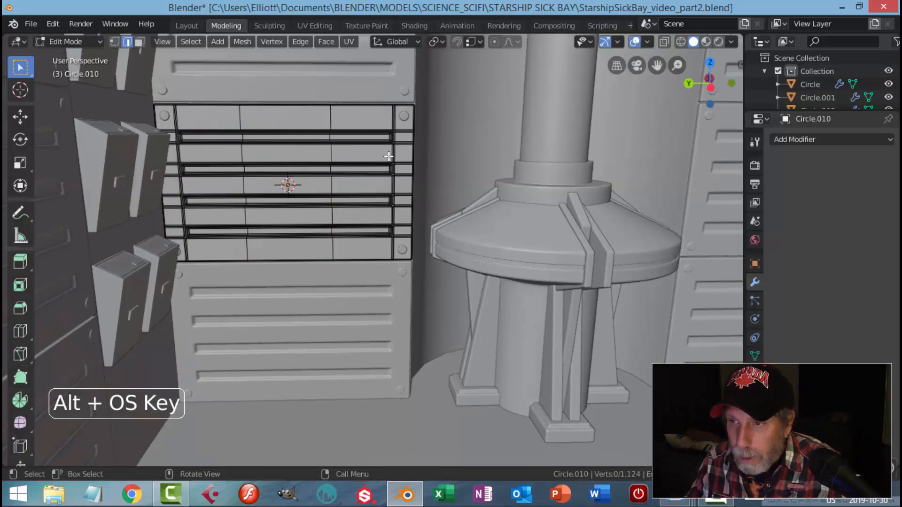
- Add centred horizontal loop cuts to the bands between the first and second grooves and the third and fourth grooves
key(ctrl+r)
click(406, 155)
right_click(432, 181)
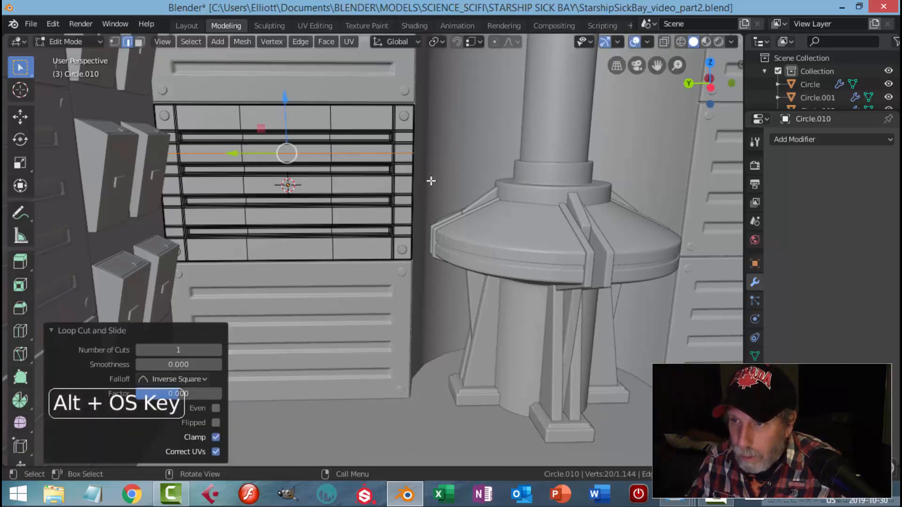
key(ctrl+r)
click(411, 213)
right_click(409, 215)
key(alt+a)
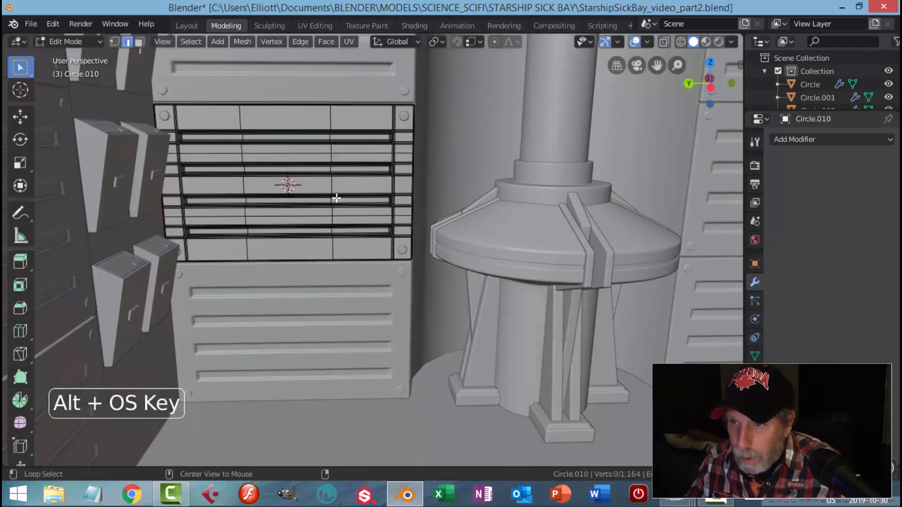
- In left orthographic view, circle-select the faces in the panel's central rectangle and delete them to cut an opening
shift+middle_drag(248, 163, 303, 170)
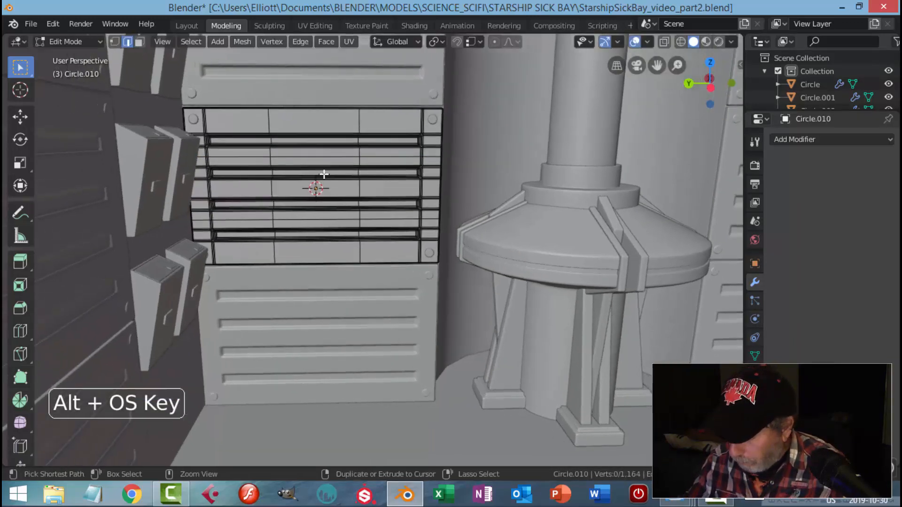
key(ctrl+KP_3)
shift+middle_drag(330, 226, 352, 195)
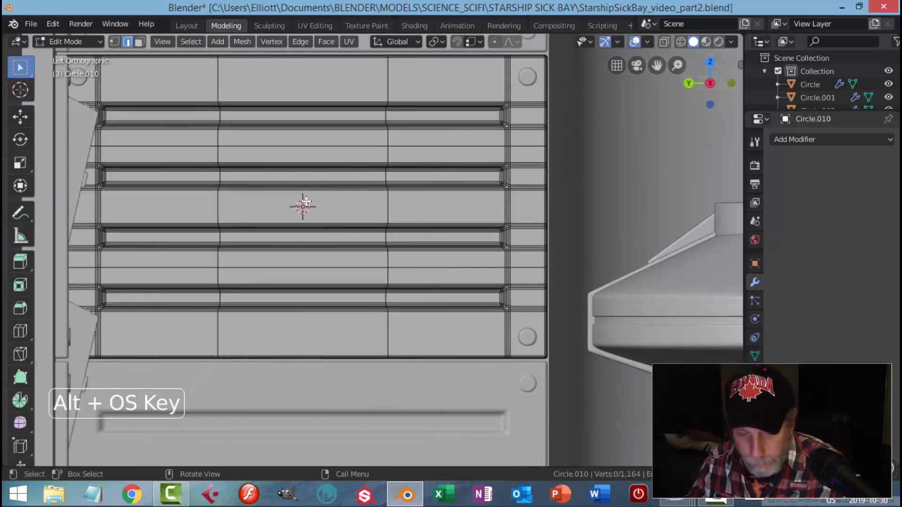
key(3)
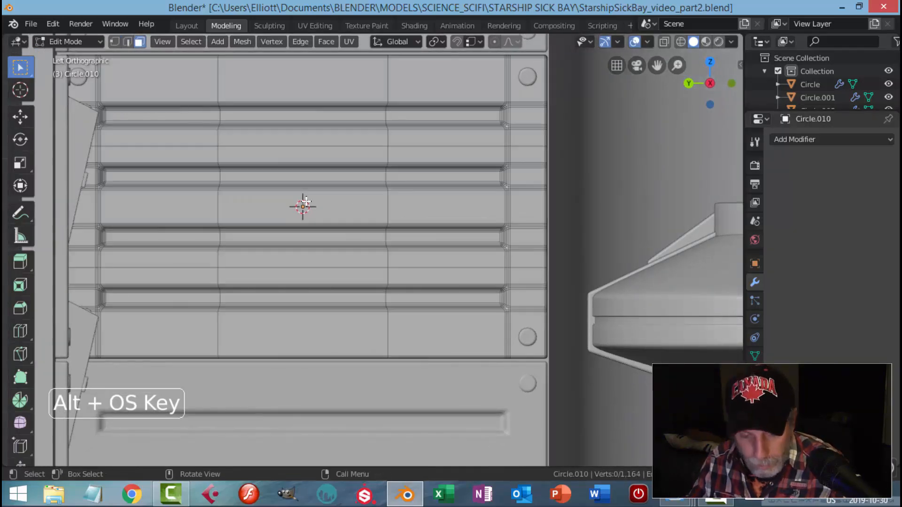
key(c)
mouse_move(318, 249)
mouse_down()
mouse_move(302, 242)
mouse_move(298, 175)
mouse_up()
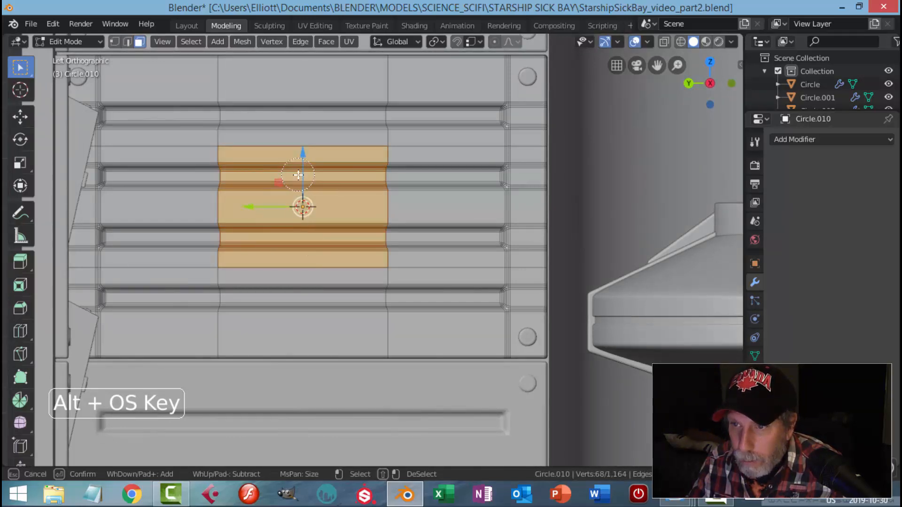
right_click(308, 202)
key(x)
click(312, 198)
middle_drag(302, 204, 327, 203)
key(Tab)
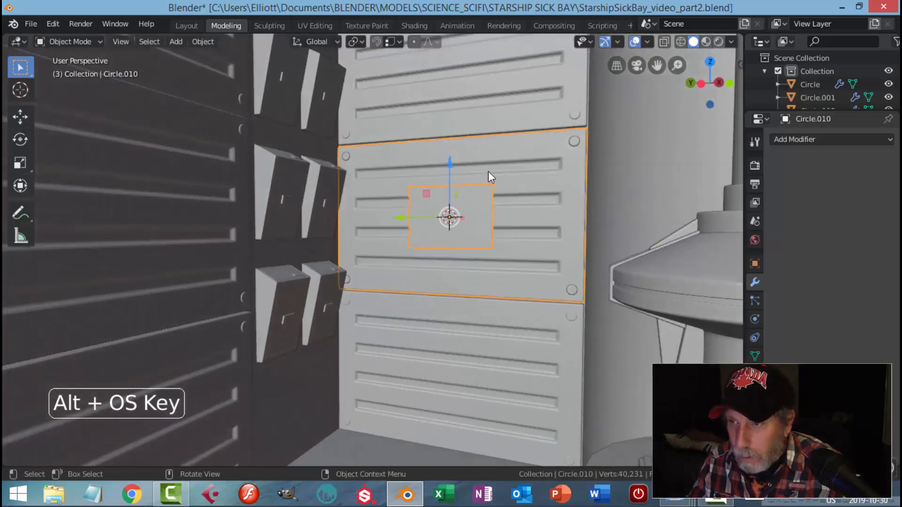
- Isolate the panel in local view and extrude the opening's border edges a short distance along X to give it depth
key(KP_Divide)
mouse_move(492, 170)
middle_down()
mouse_move(494, 189)
mouse_move(452, 227)
mouse_move(535, 183)
mouse_move(478, 210)
mouse_move(441, 201)
mouse_move(464, 178)
mouse_move(486, 187)
middle_up()
scroll(510, 251, up, 4)
middle_drag(494, 254, 452, 235)
key(Tab)
alt+click(380, 194)
alt+middle_drag(403, 211, 312, 227)
key(e)
click(384, 248)
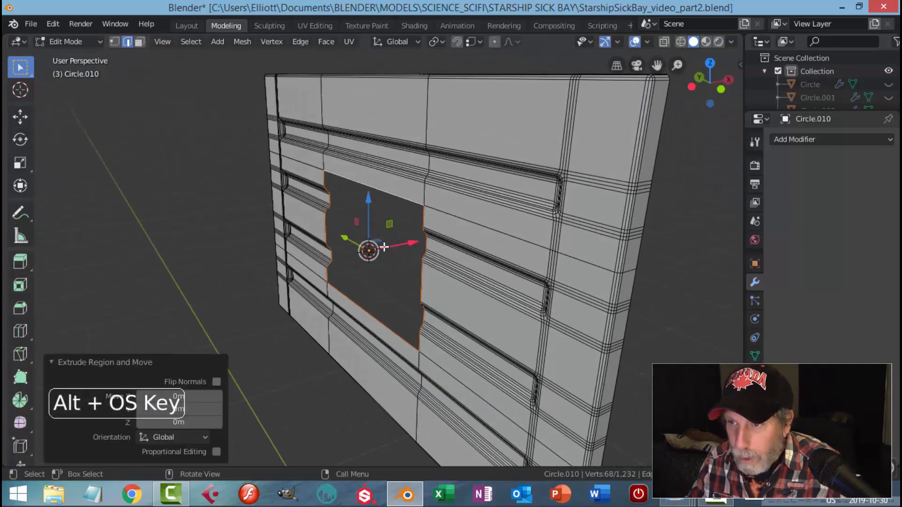
drag(411, 244, 420, 238)
alt+middle_drag(420, 239, 385, 231)
key(alt+a)
middle_drag(325, 247, 315, 249)
scroll(315, 249, up, 2)
middle_drag(348, 235, 356, 195)
alt+click(358, 192)
shift+click(382, 85)
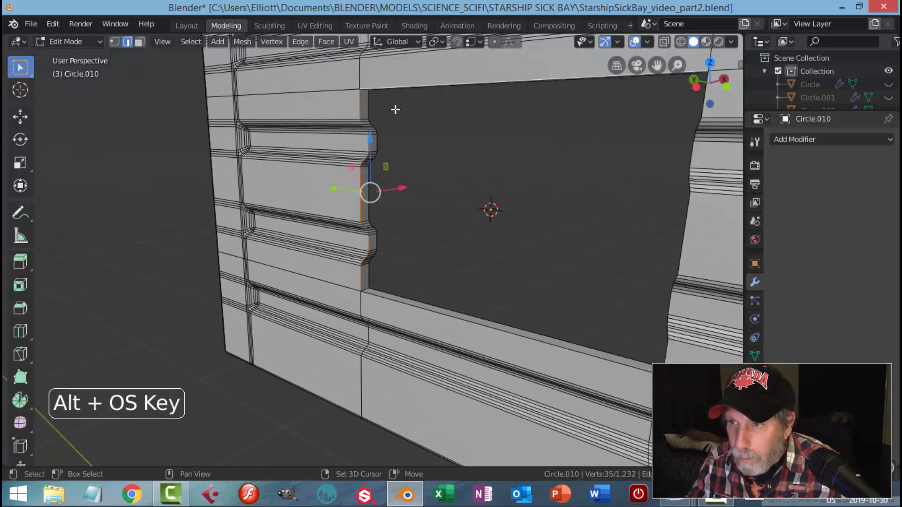
key(alt+a)
- Bevel the four corner edges across the opening's depth by about 0.0197 m with 4 segments, and clear the selection
middle_drag(408, 169, 381, 133)
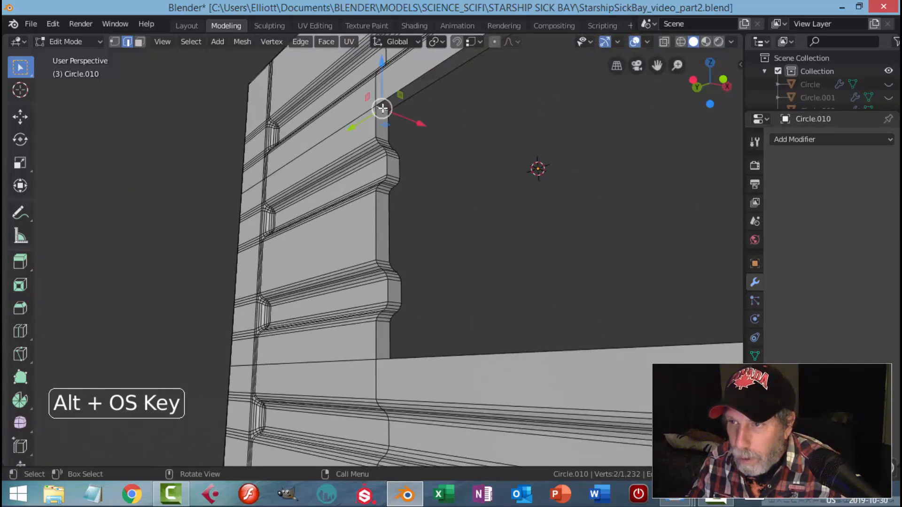
middle_drag(436, 225, 425, 320)
shift+click(394, 258)
middle_drag(432, 276, 550, 243)
shift+click(529, 193)
middle_drag(549, 204, 528, 294)
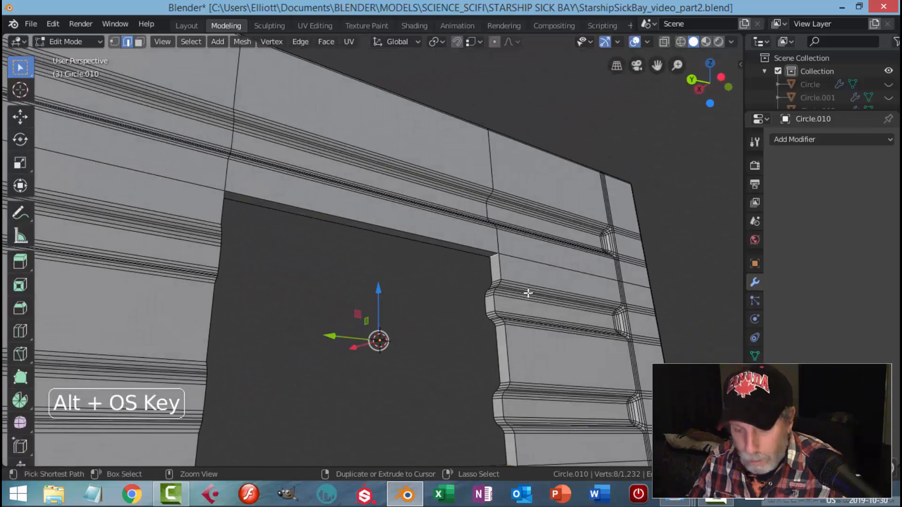
key(ctrl+b)
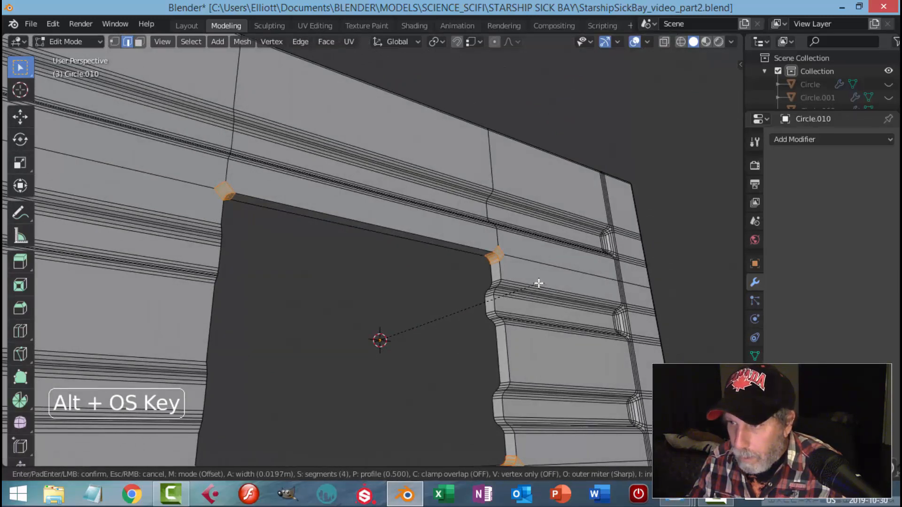
click(539, 284)
key(alt+a)
- Select the front border edges along the opening's top and both sides, including the rounded upper corners
middle_drag(539, 283, 320, 288)
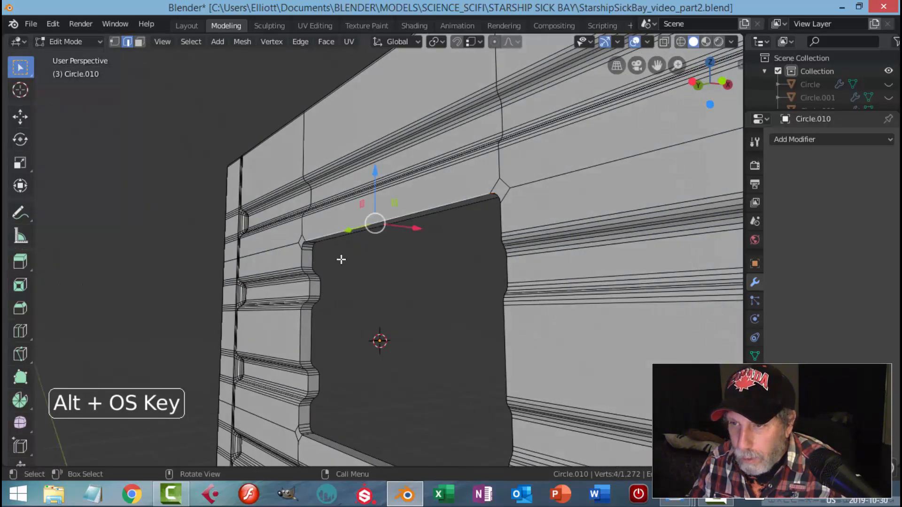
alt+shift+click(309, 267)
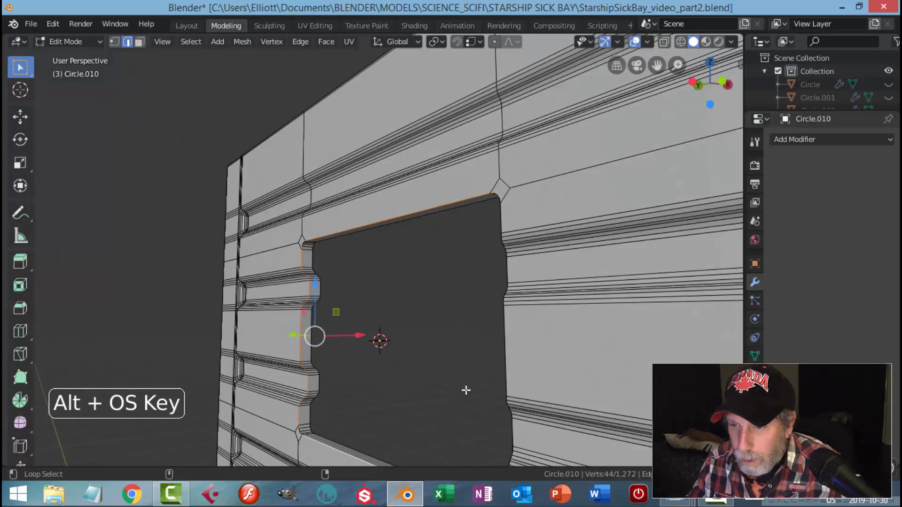
alt+shift+click(506, 345)
scroll(553, 218, up, 2)
shift+middle_drag(553, 217, 555, 338)
scroll(491, 345, up, 2)
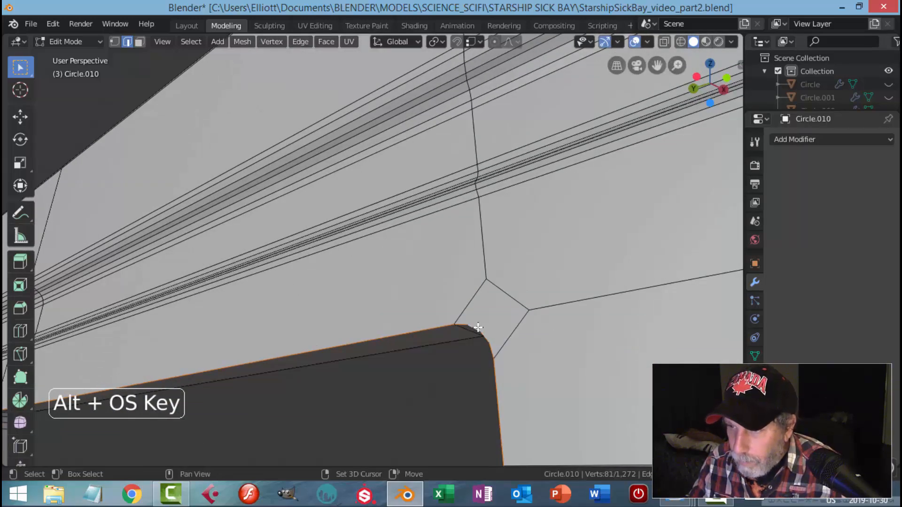
scroll(412, 363, down, 1)
shift+middle_drag(411, 363, 667, 350)
shift+middle_drag(387, 412, 505, 379)
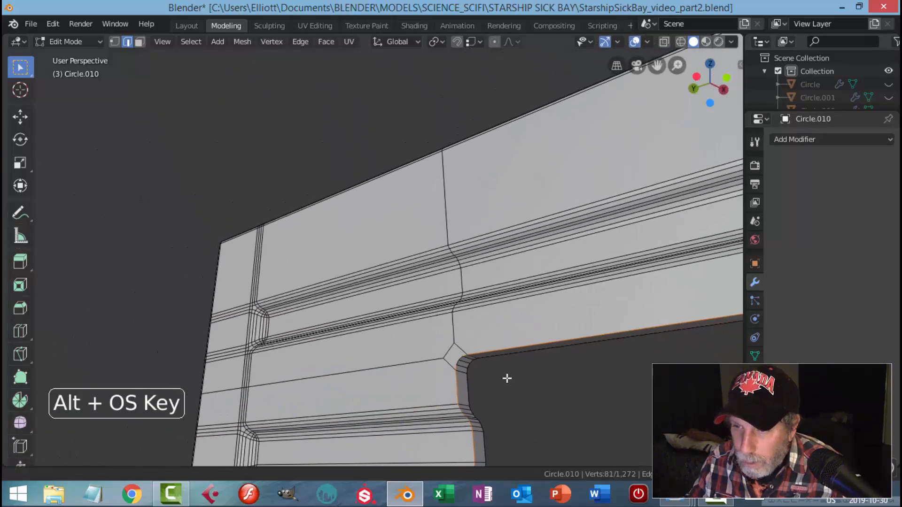
scroll(502, 378, up, 2)
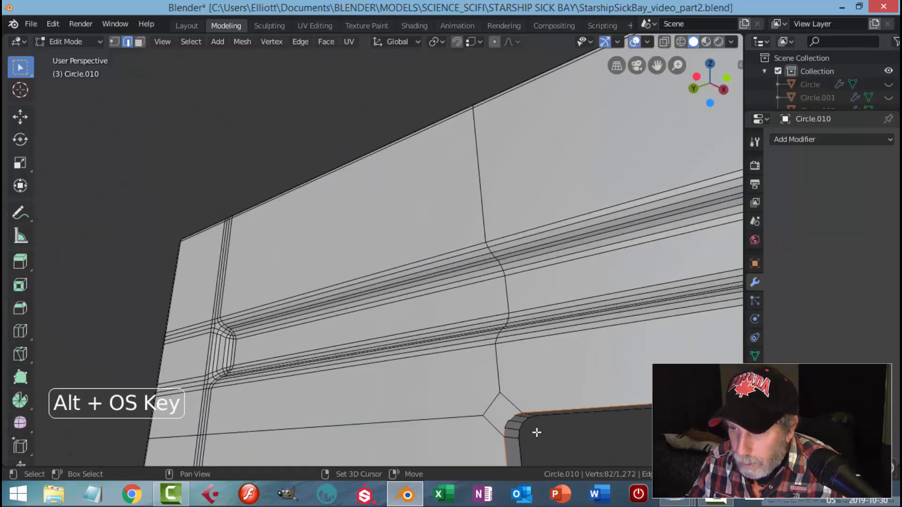
scroll(536, 431, up, 1)
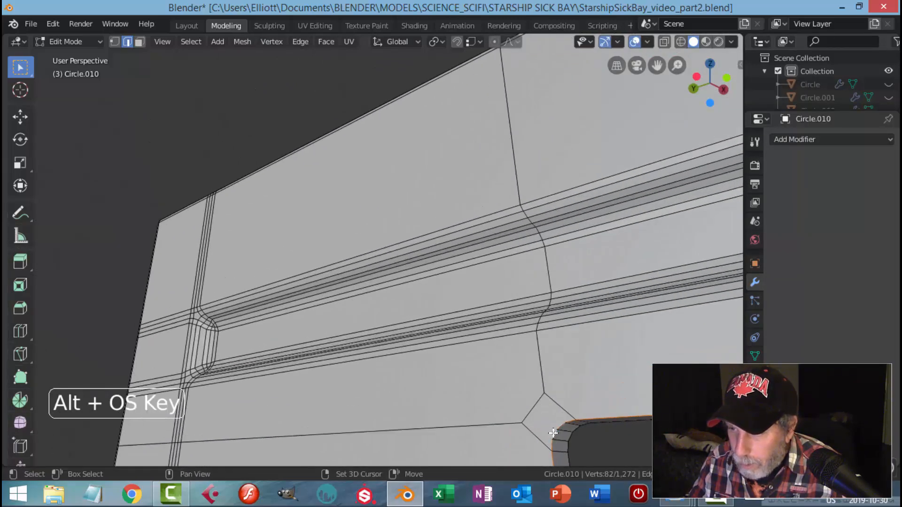
- Add the missing front edges at the opening's rounded lower corners to complete the border loop selection
scroll(584, 432, down, 2)
shift+middle_drag(568, 425, 477, 322)
scroll(501, 383, down, 3)
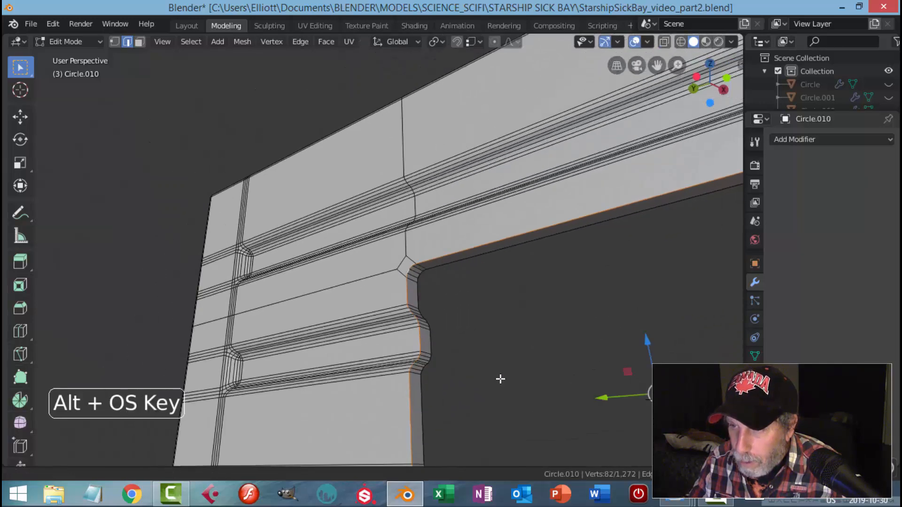
shift+middle_drag(500, 383, 488, 296)
shift+middle_drag(456, 420, 501, 338)
scroll(501, 338, up, 3)
shift+middle_drag(533, 375, 493, 296)
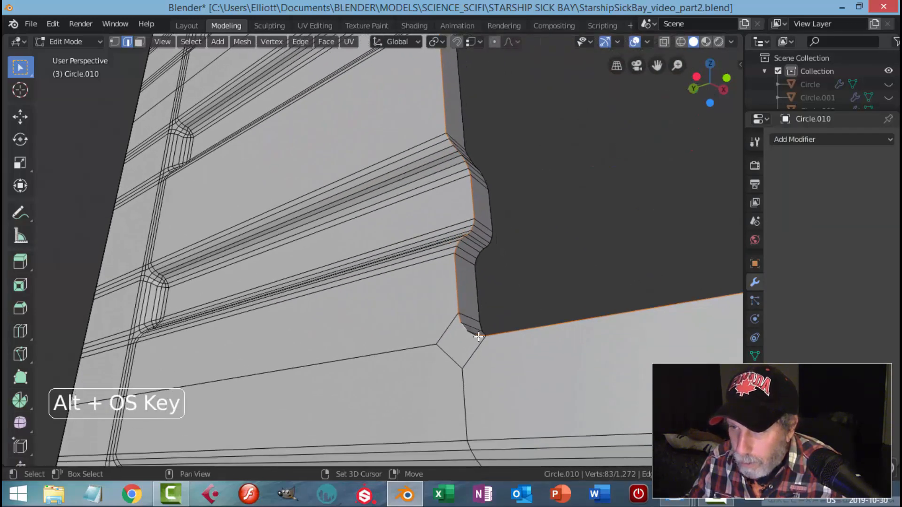
shift+click(467, 337)
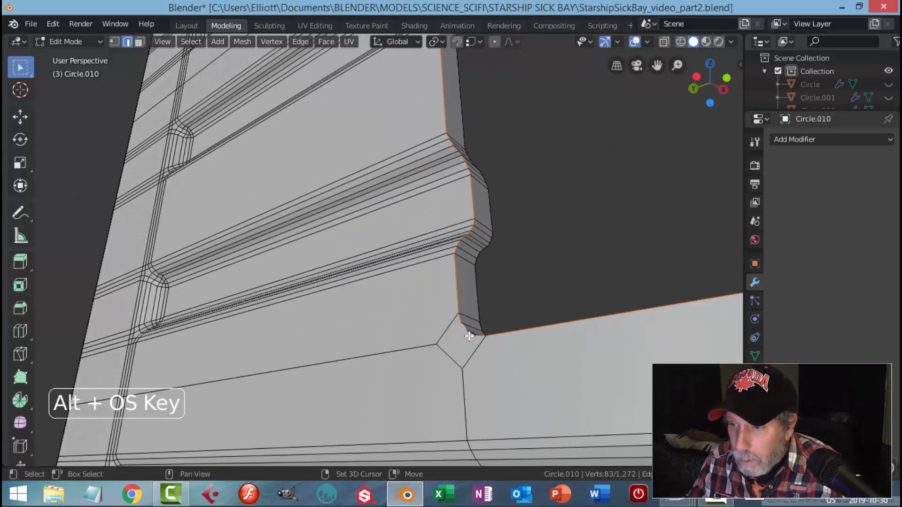
scroll(476, 335, down, 5)
shift+middle_drag(544, 329, 409, 325)
scroll(399, 325, up, 5)
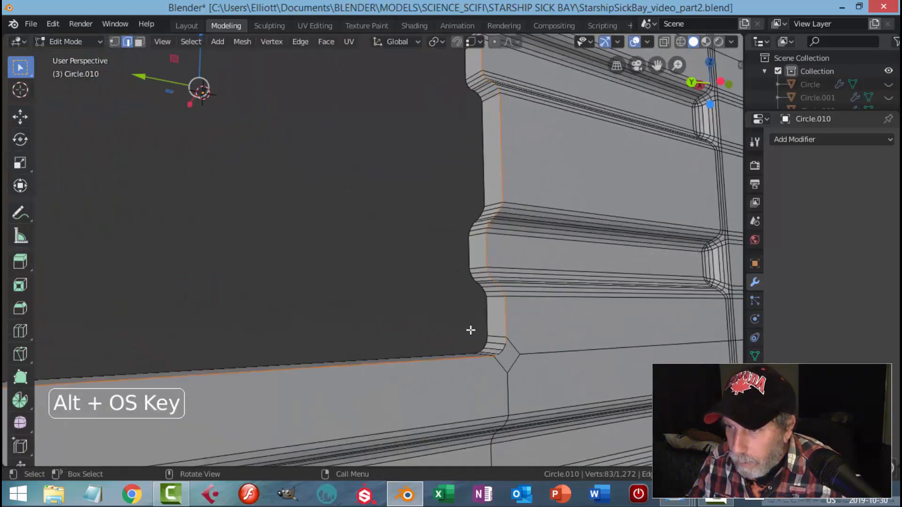
scroll(518, 364, up, 2)
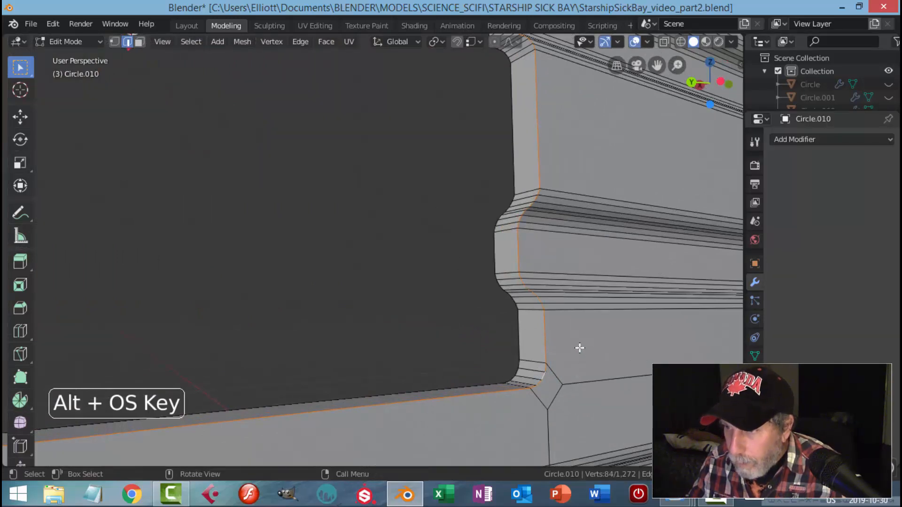
- Bevel the opening's front border loop by about 0.0026 m with 4 segments, clear the selection and return to Object Mode
key(ctrl+b)
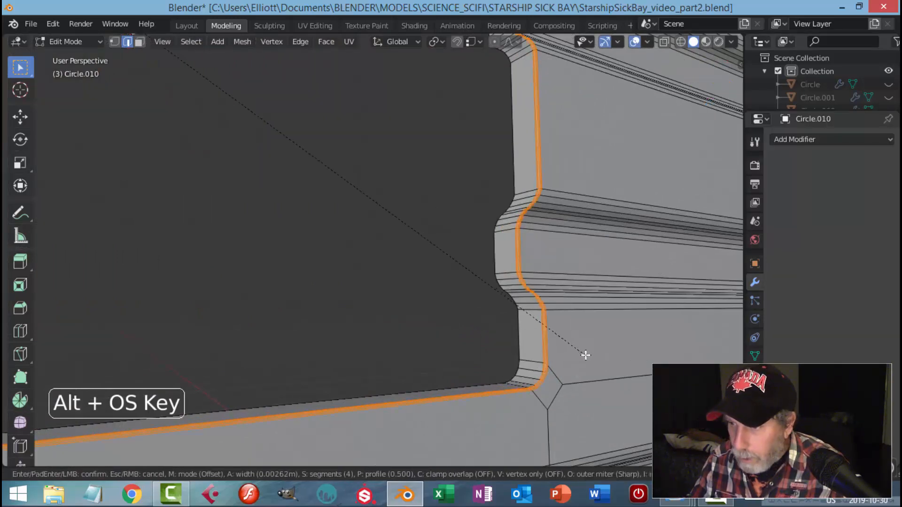
click(585, 356)
key(alt+a)
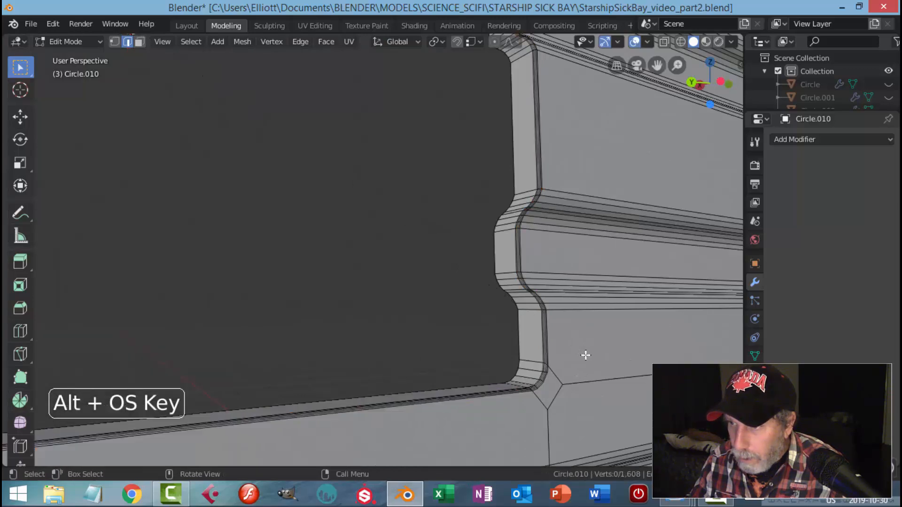
key(Tab)
scroll(582, 354, down, 3)
key(alt+a)
scroll(577, 353, down, 2)
scroll(545, 319, down, 3)
middle_drag(537, 303, 394, 260)
scroll(392, 253, up, 2)
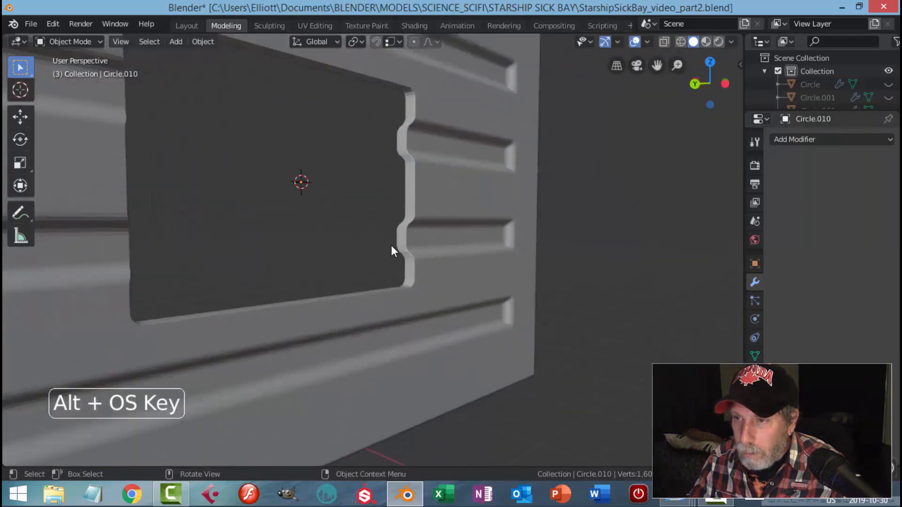
- In Edit Mode, select the opening's rear border loop and scale it by about 0.965 in Y and Z only
key(Tab)
alt+click(408, 189)
middle_drag(408, 189, 374, 240)
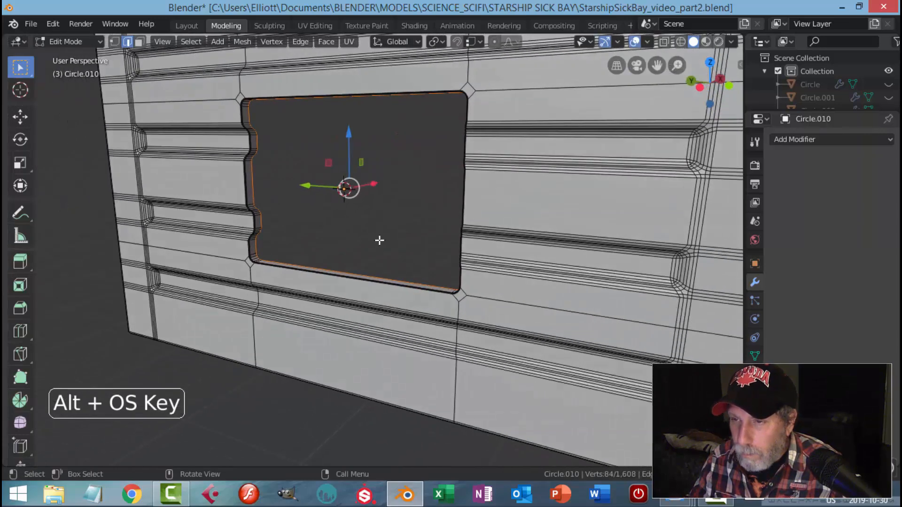
key(s)
key(shift+x)
click(471, 252)
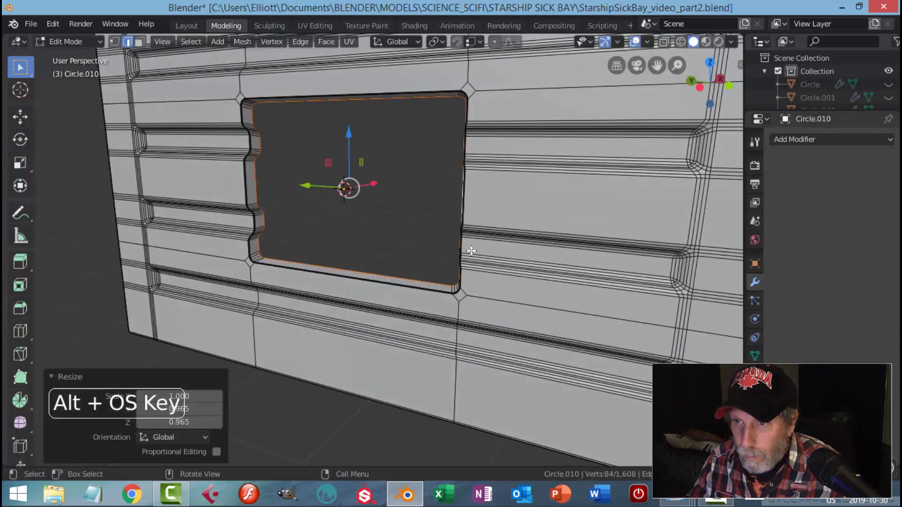
- Scale the opening's rear border loop along Z by about 0.956
key(Tab)
middle_drag(396, 237, 370, 214)
key(Tab)
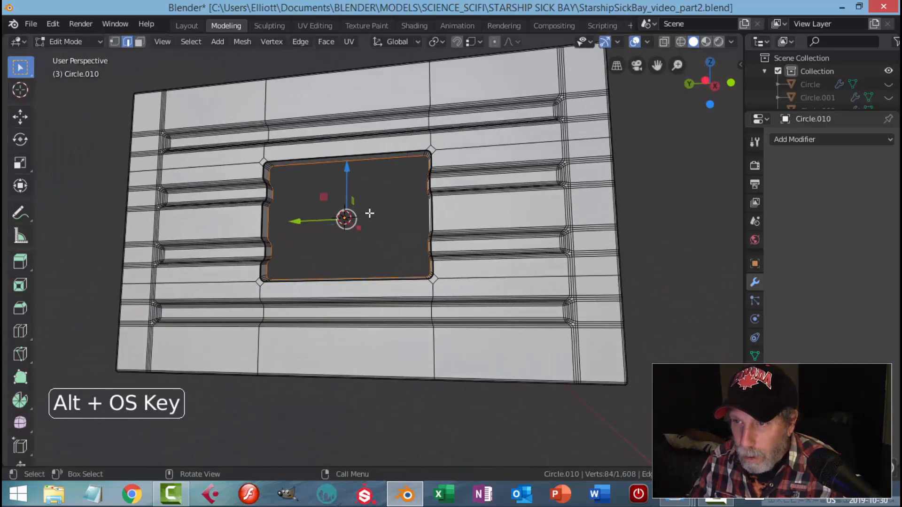
key(s)
key(z)
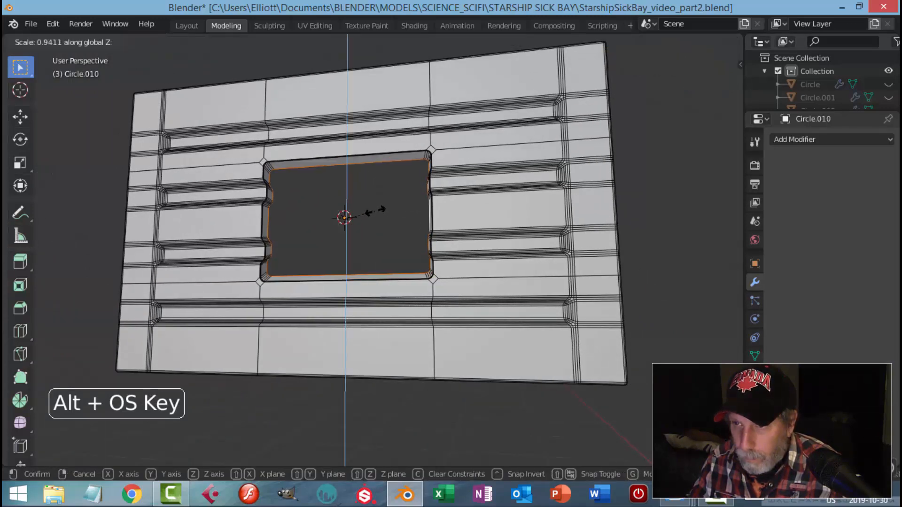
click(394, 218)
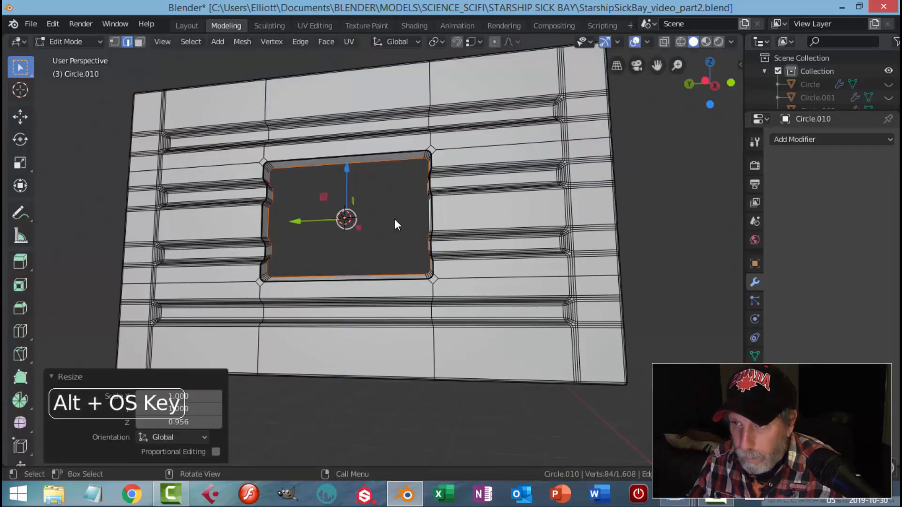
- Return to Object Mode and reveal the rest of the sick bay around the panel
key(Tab)
scroll(396, 222, down, 2)
middle_drag(397, 221, 411, 254)
key(alt+h)
scroll(405, 246, up, 3)
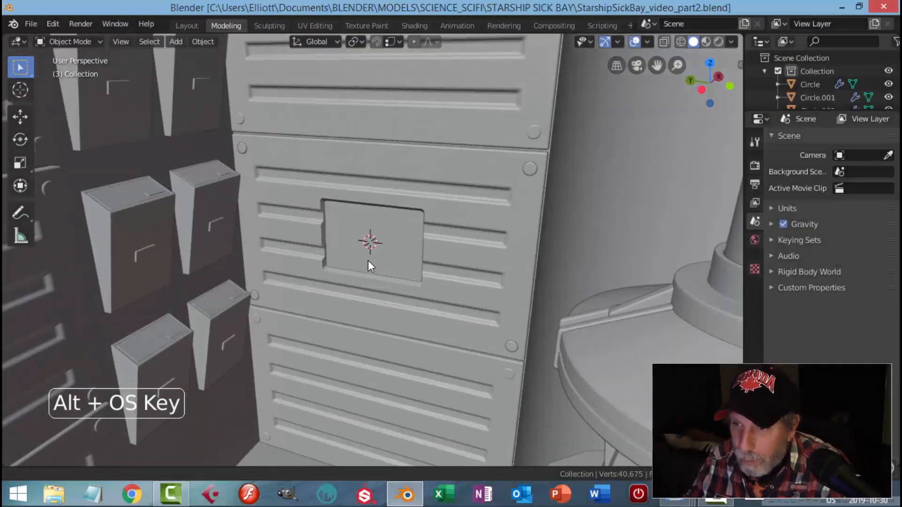
middle_drag(368, 261, 387, 250)
- Add a plane mesh at the centre of the opening and rotate its geometry 90 degrees around Y in Edit Mode
key(shift+a)
mouse_move(373, 227)
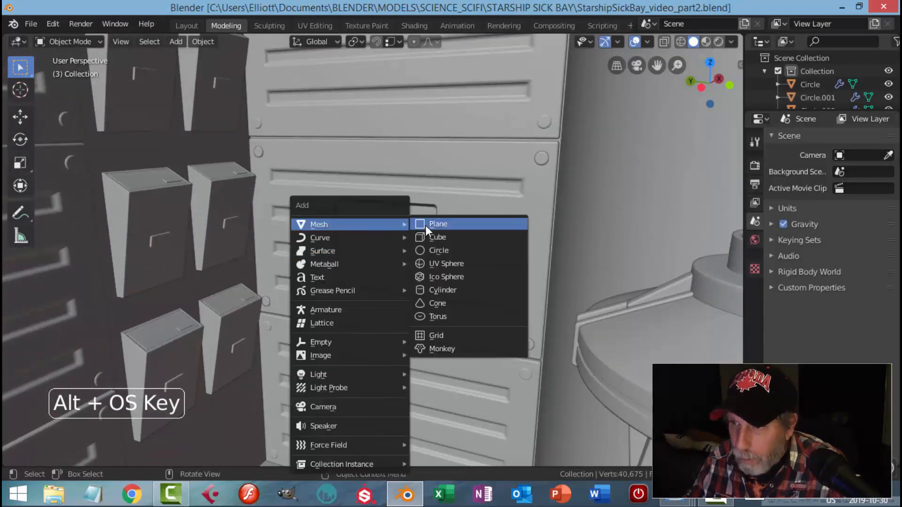
click(425, 226)
key(Tab)
key(r)
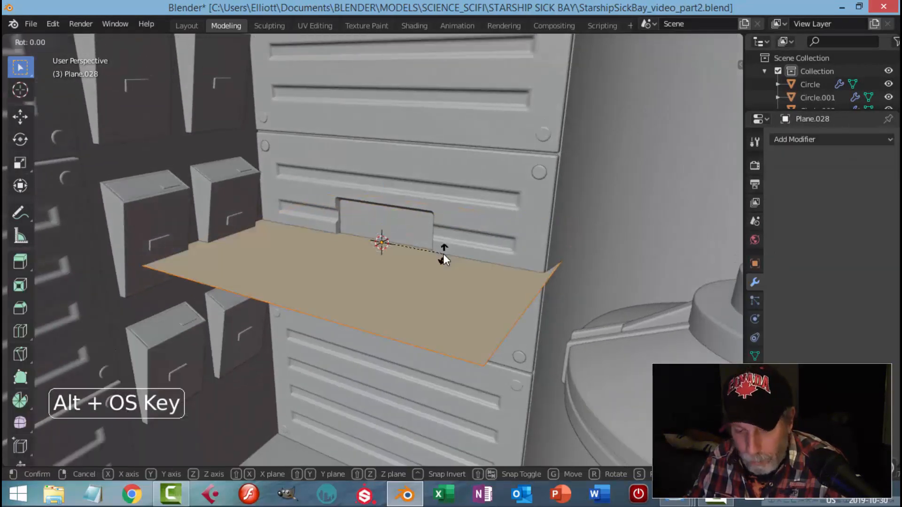
key(y)
key(9)
key(0)
key(Return)
- Scale the plane uniformly to about 0.226, and stretch it along Y by about 1.42 to fill the opening
key(s)
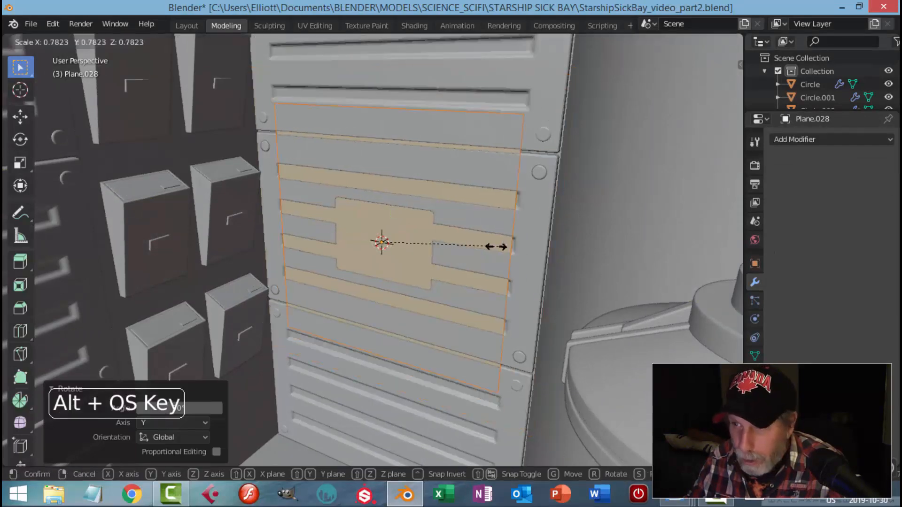
click(414, 254)
middle_drag(414, 254, 471, 254)
key(s)
key(y)
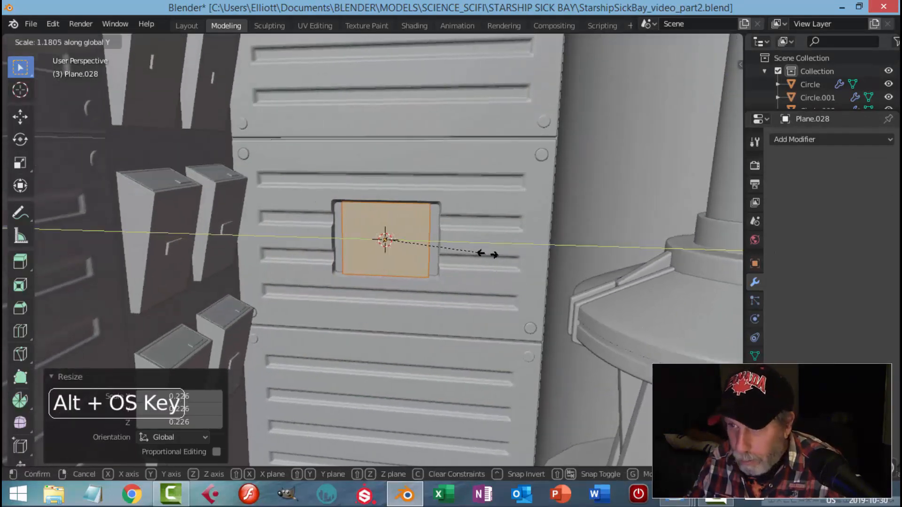
click(507, 259)
- Extrude the plane about 0.02 m outward from the wall to form a thin slab, and clear the selection
middle_drag(459, 239, 433, 266)
key(e)
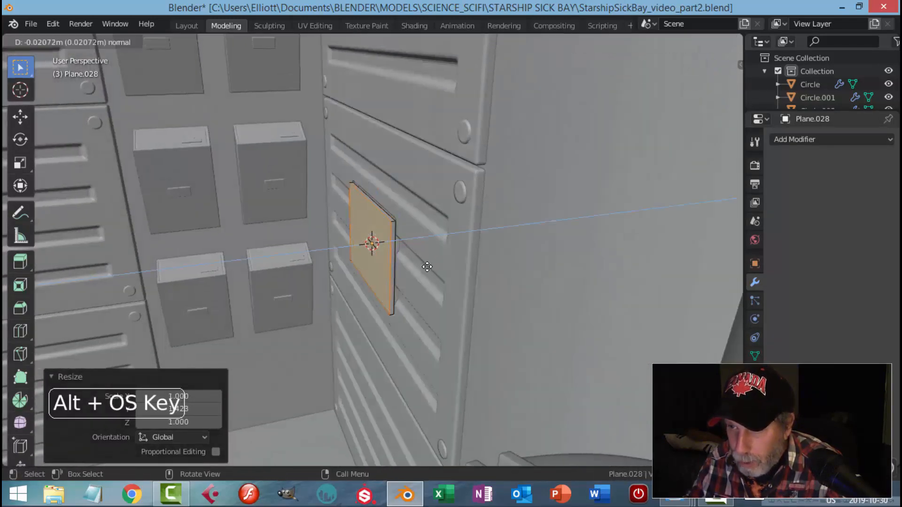
click(426, 267)
key(alt+a)
scroll(399, 249, up, 2)
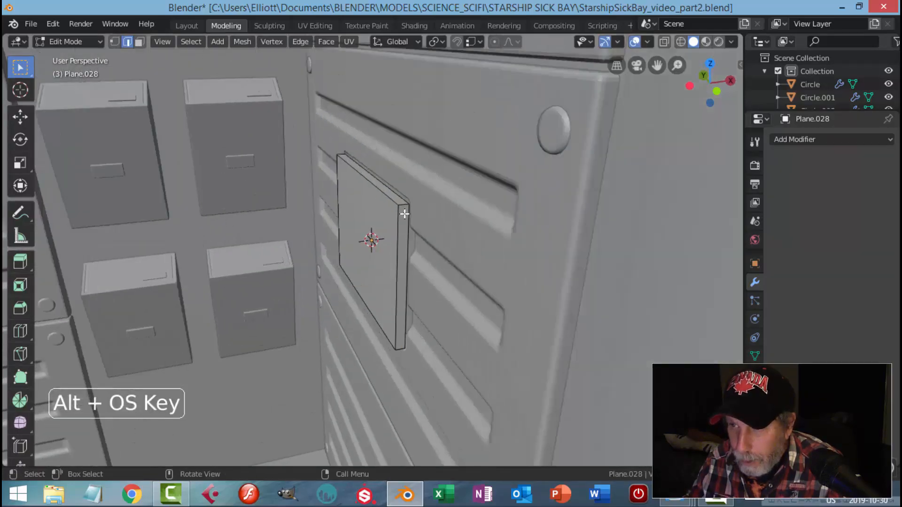
- Bevel the slab's four short corner edges by 0.0203 m with 4 segments, and deselect them
middle_drag(407, 212, 574, 239)
middle_drag(459, 252, 420, 278)
scroll(326, 270, up, 2)
middle_drag(326, 270, 294, 188)
shift+click(273, 282)
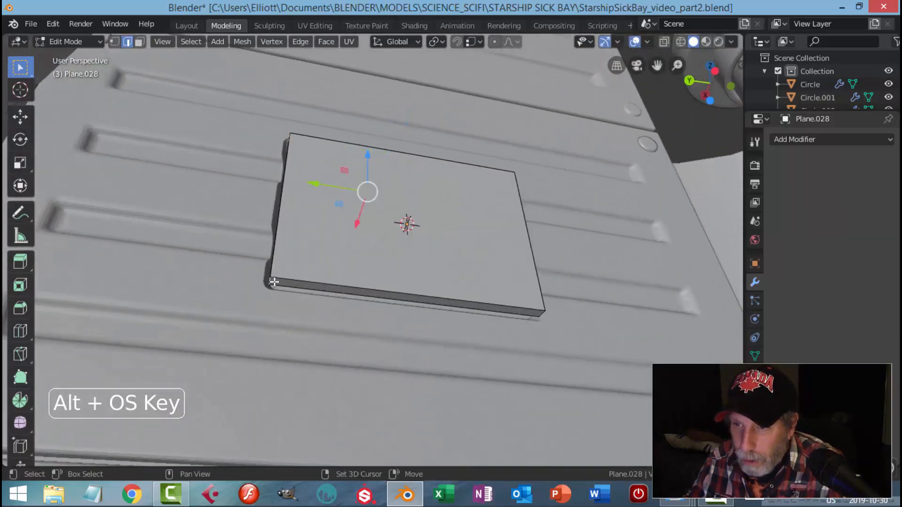
mouse_move(514, 308)
middle_down()
mouse_move(403, 314)
mouse_move(479, 285)
mouse_move(480, 330)
mouse_move(530, 302)
mouse_move(530, 311)
middle_up()
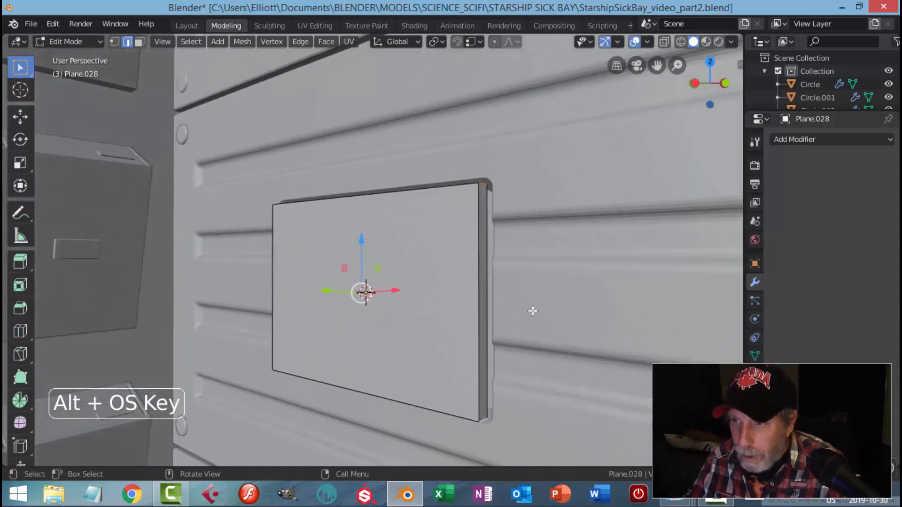
key(ctrl+b)
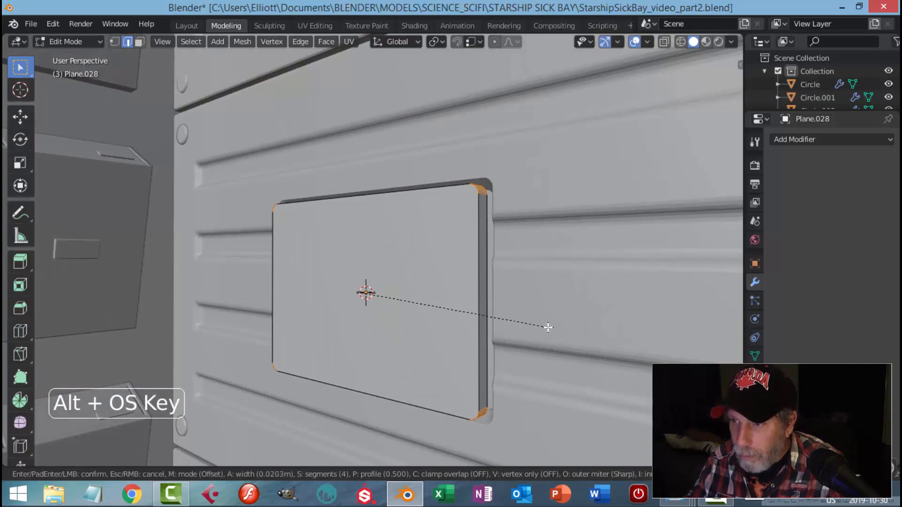
click(548, 327)
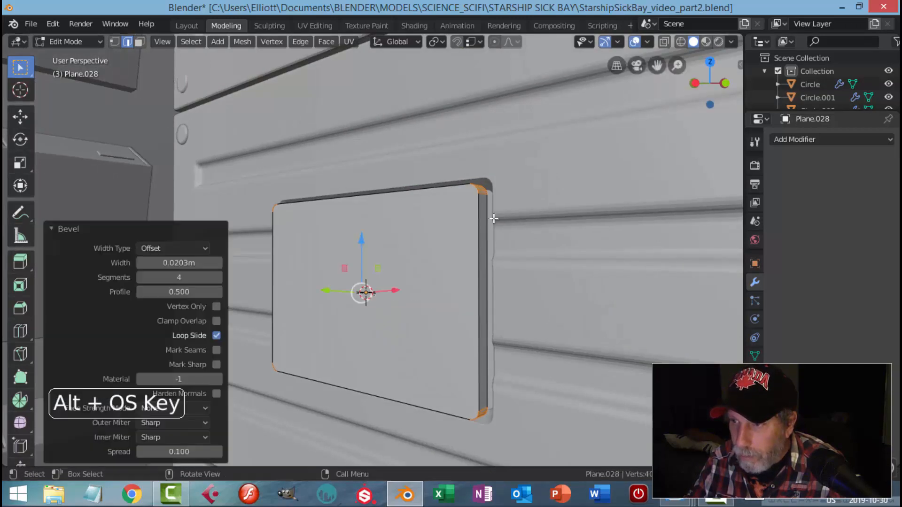
click(515, 247)
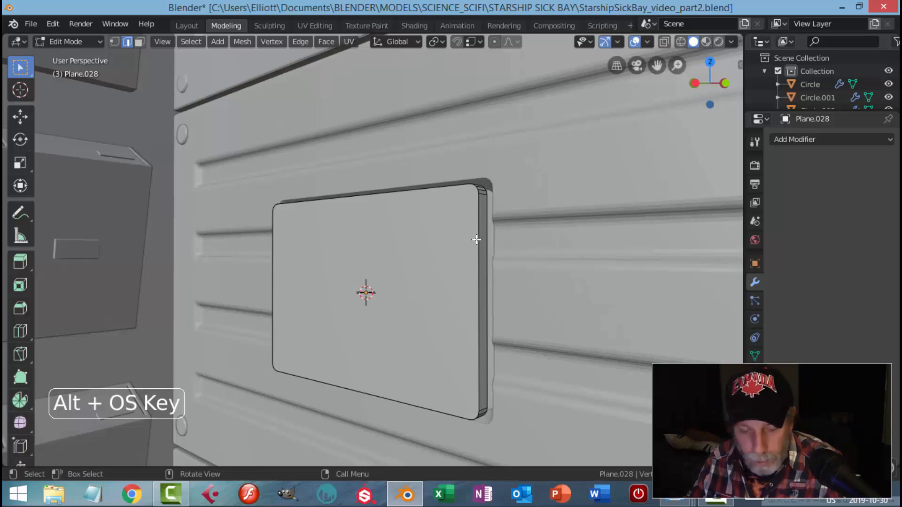
- Extrude the slab's front face in place and scale it to 0.890 to form an inner face
key(3)
click(436, 249)
scroll(484, 260, down, 2)
mouse_move(483, 260)
middle_down()
mouse_move(498, 283)
mouse_move(481, 270)
middle_up()
key(e)
right_click(481, 268)
key(s)
click(465, 272)
- Extrude the slab's inner face about 0.025 m outward from the wall and scale it down slightly to taper the rim
middle_drag(470, 277, 453, 288)
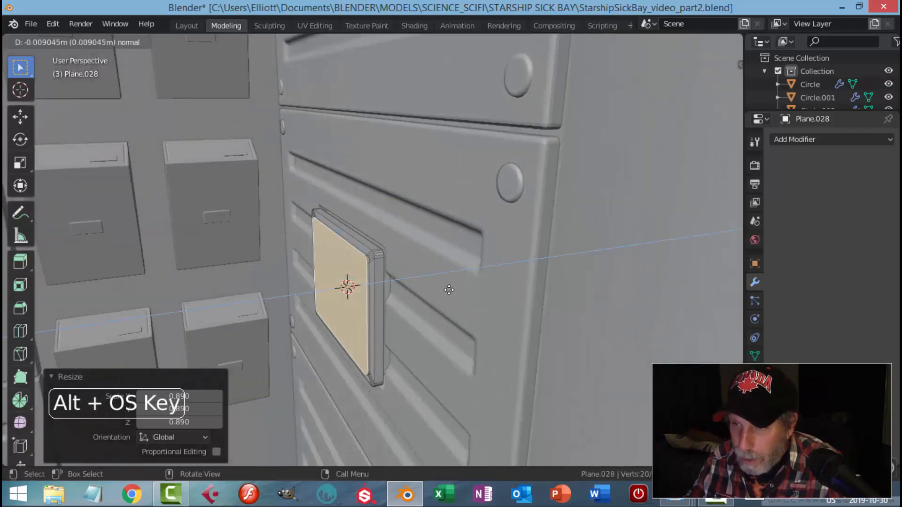
click(445, 293)
key(s)
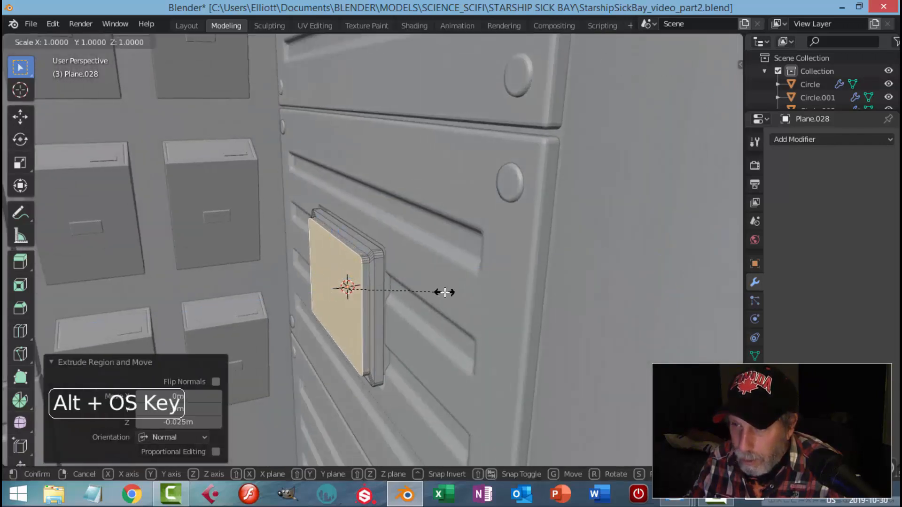
click(439, 294)
middle_drag(432, 296, 480, 284)
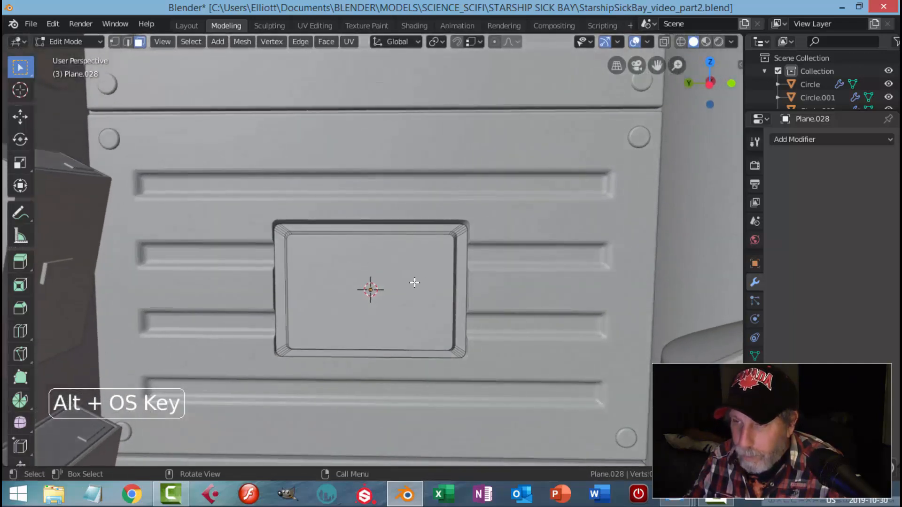
- Cut a straight vertical line near the middle of the raised face with the Knife tool and angle constraint
key(ctrl+r)
key(Escape)
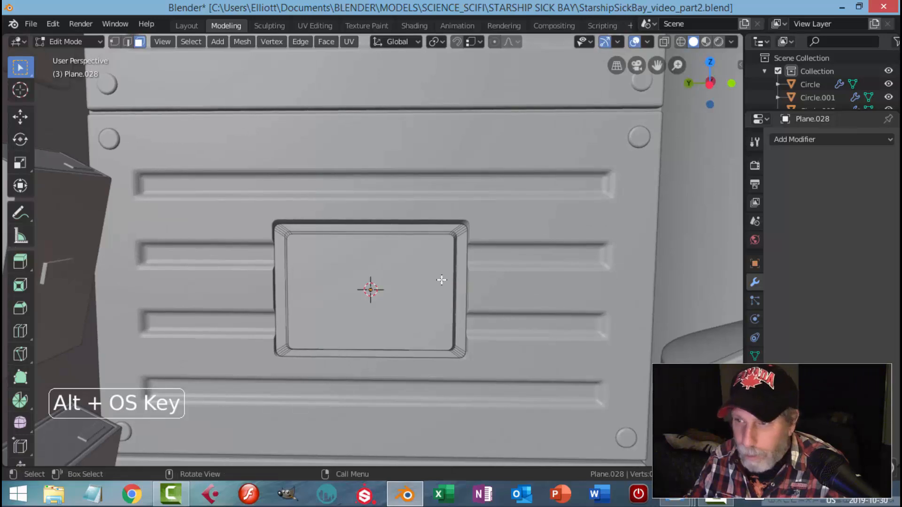
shift+middle_drag(403, 247, 431, 245)
key(ctrl+KP_3)
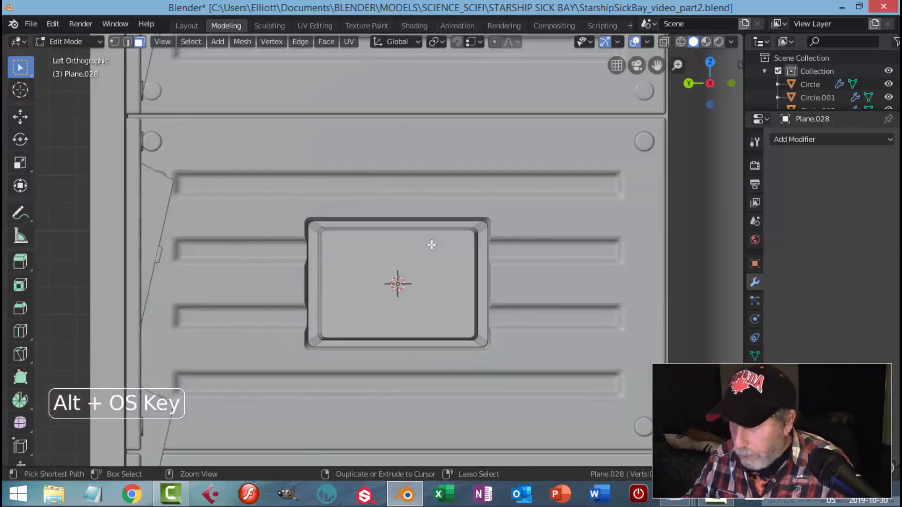
scroll(432, 244, up, 2)
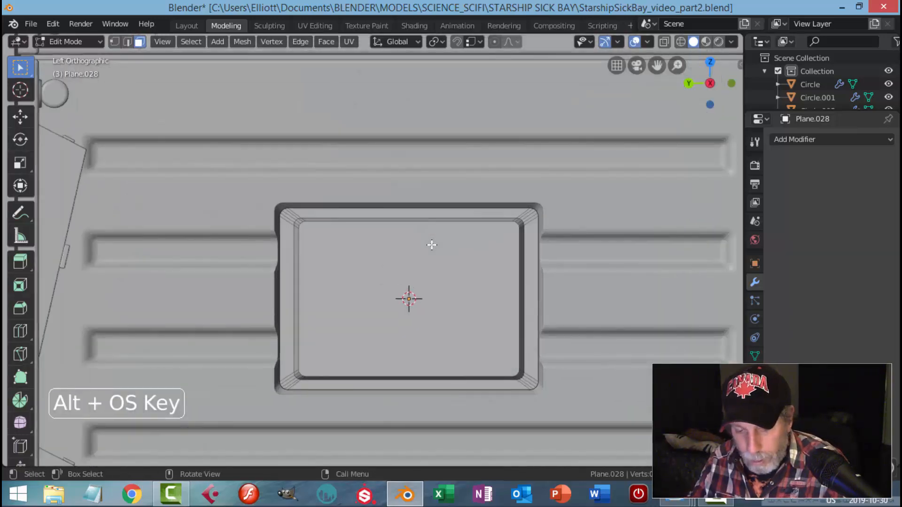
key(k)
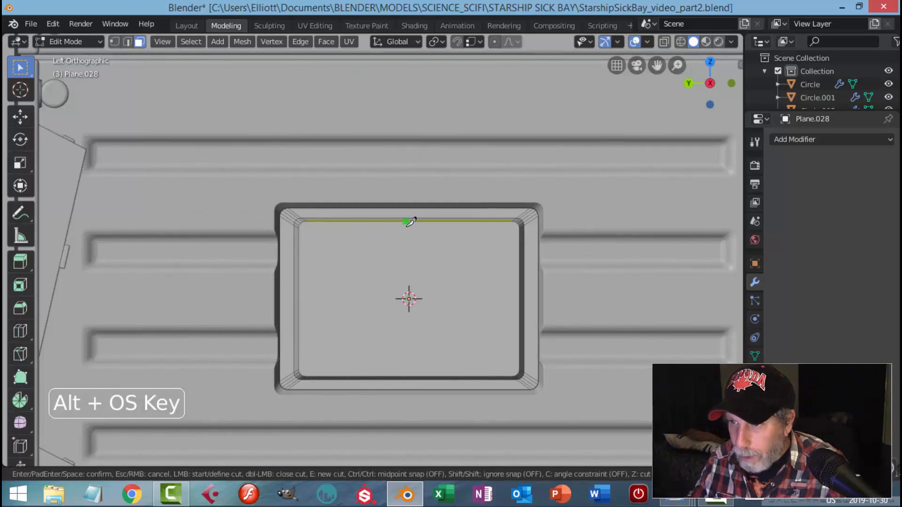
key(c)
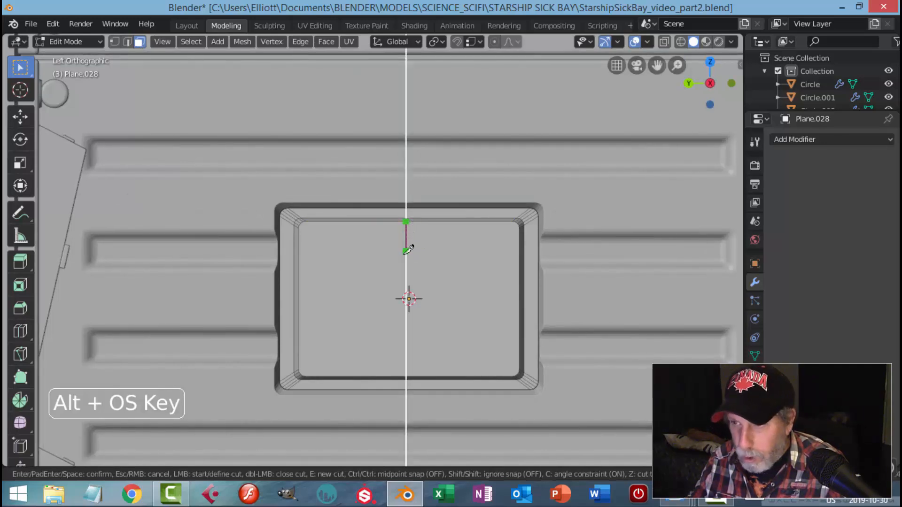
click(417, 370)
key(Return)
- Select the new vertical edge and move it along Y to line up with the 3D cursor at the face's centre
middle_drag(524, 331, 362, 272)
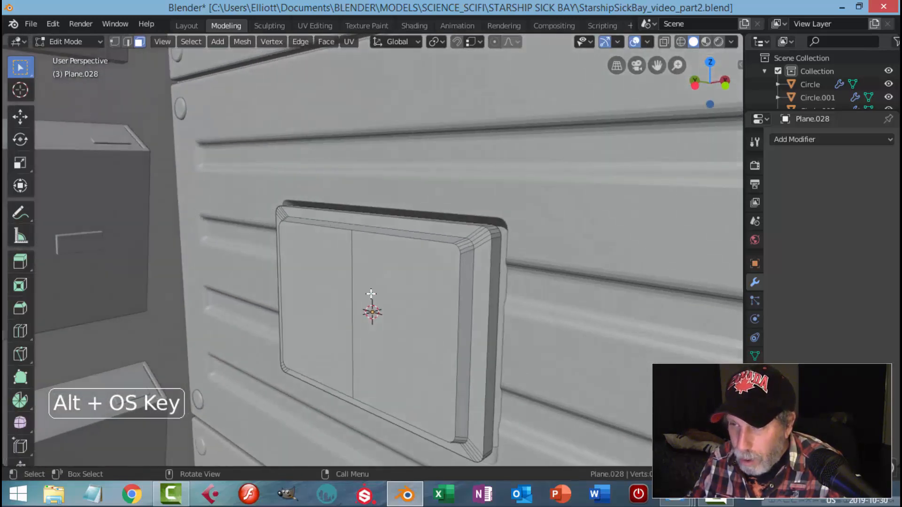
key(2)
click(353, 286)
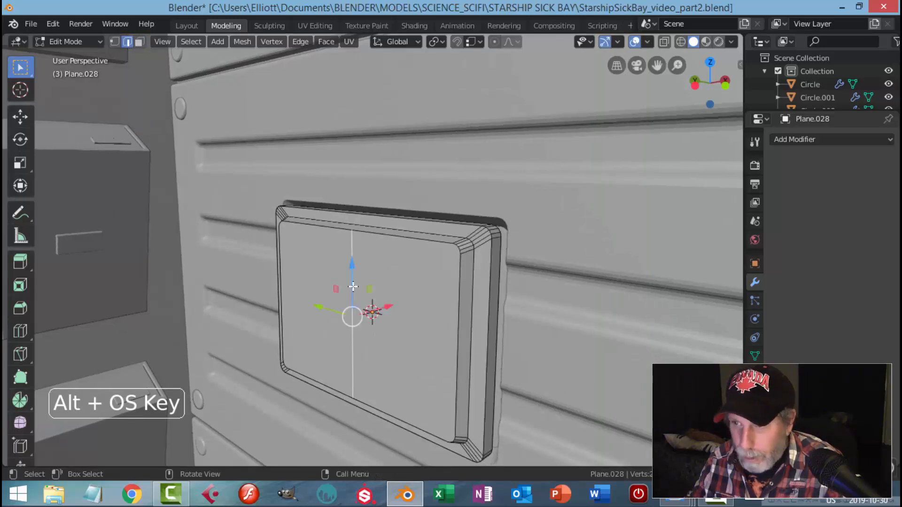
key(ctrl+KP_3)
scroll(425, 286, up, 4)
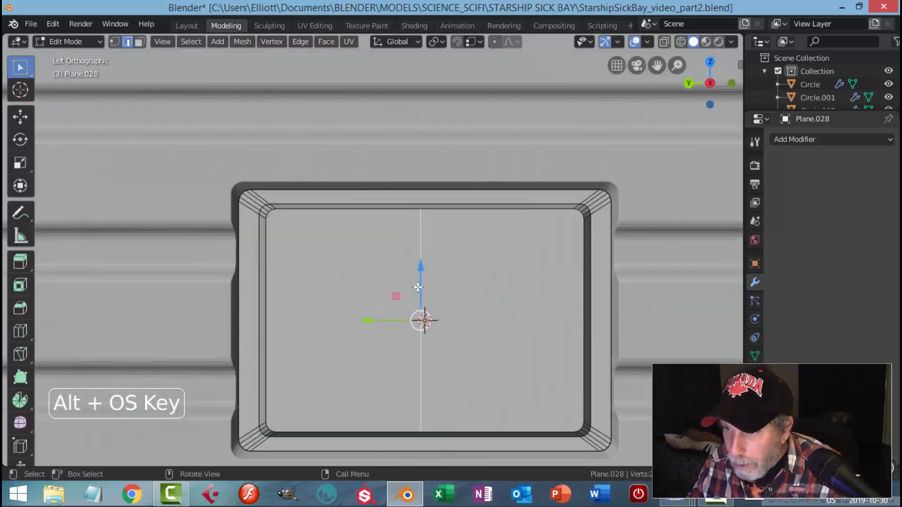
shift+middle_drag(464, 318, 388, 289)
drag(361, 295, 366, 297)
- Knife-cut a straight horizontal line across the raised face at the height of the 3D cursor, and clear the selection
shift+middle_drag(495, 302, 469, 288)
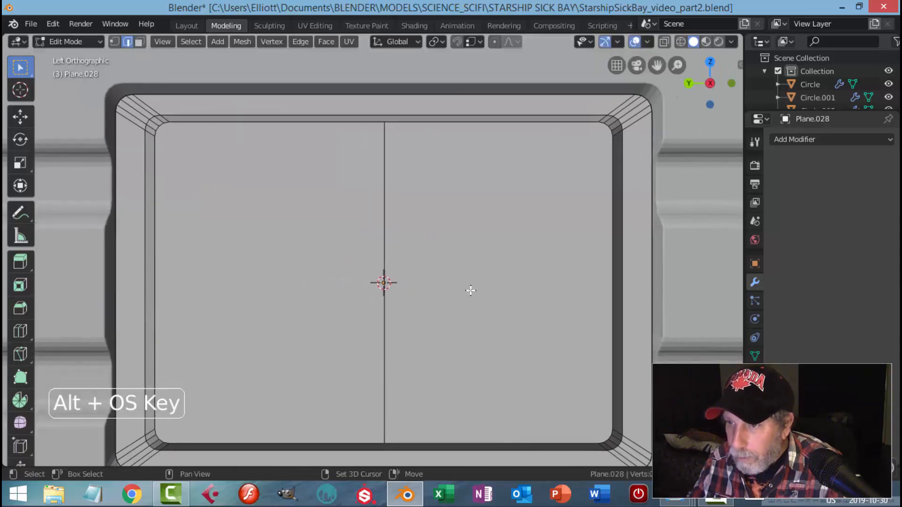
key(k)
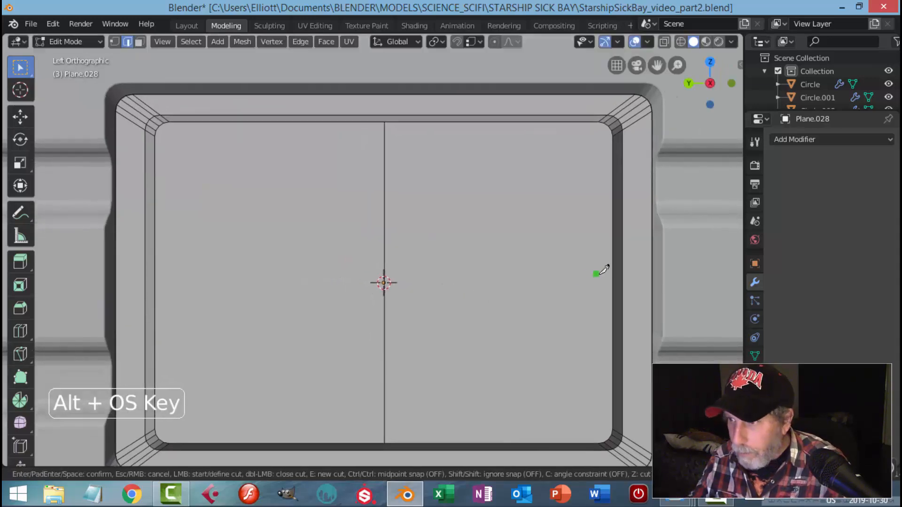
click(612, 281)
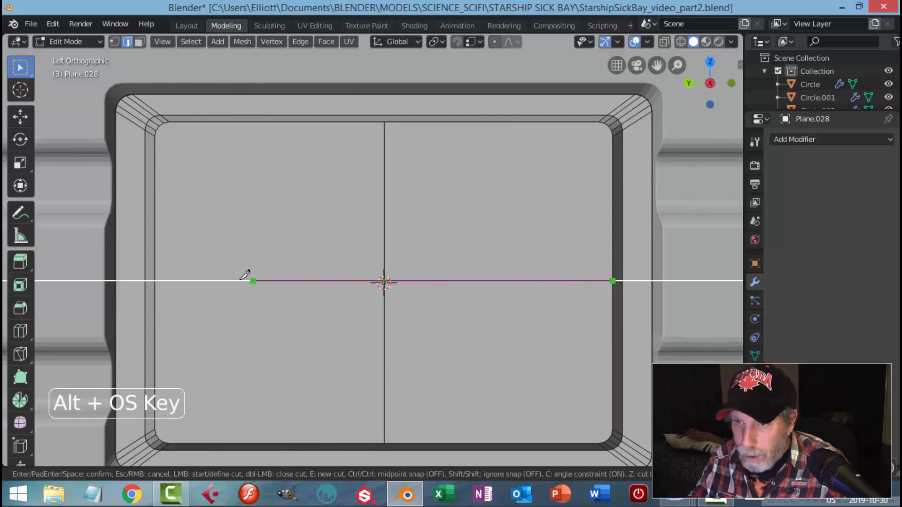
click(163, 278)
key(Return)
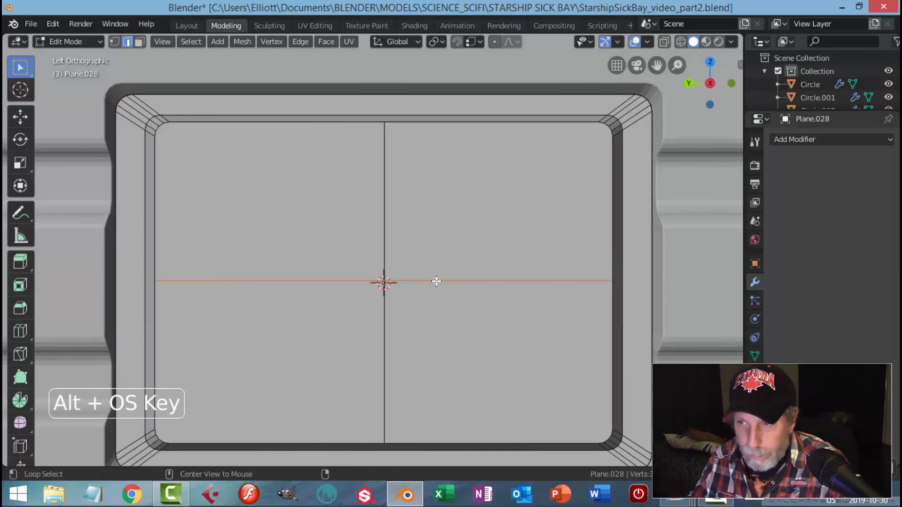
key(alt+a)
- Select the four quarter faces of the raised area, extrude them in place and scale them to 0.855
scroll(440, 282, down, 2)
shift+middle_drag(469, 278, 443, 287)
key(3)
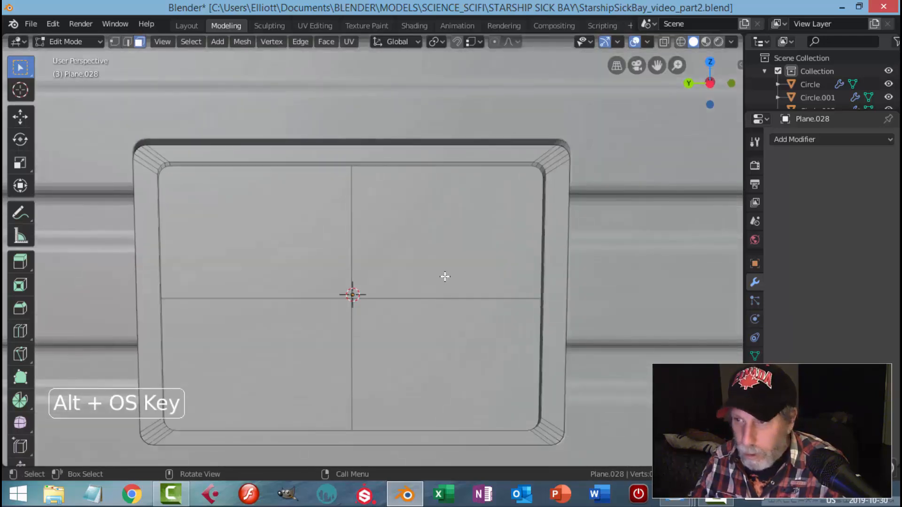
click(442, 275)
shift+click(296, 282)
shift+click(274, 322)
shift+click(414, 328)
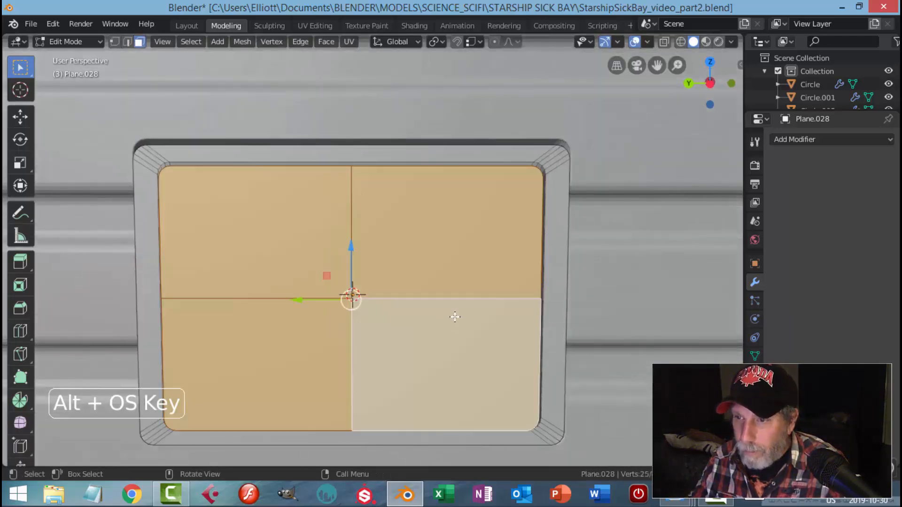
scroll(457, 317, down, 3)
middle_drag(459, 316, 504, 287)
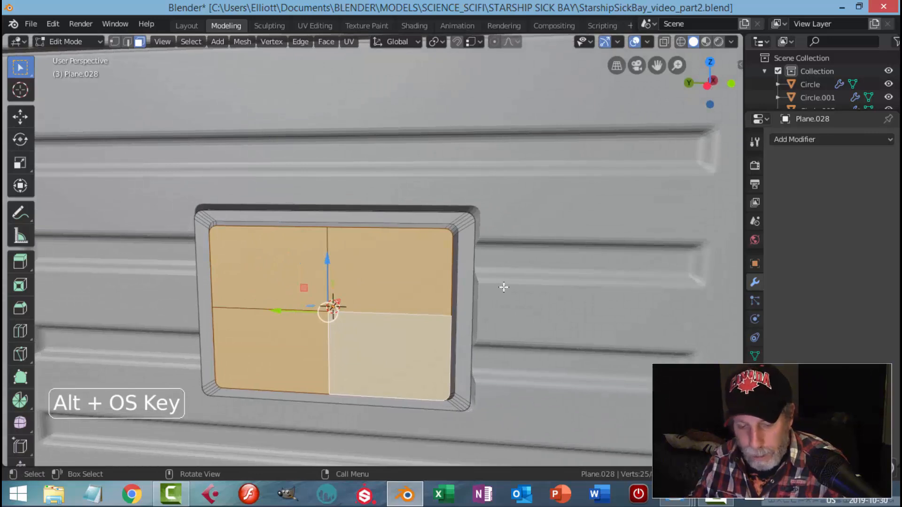
key(e)
right_click(503, 287)
key(s)
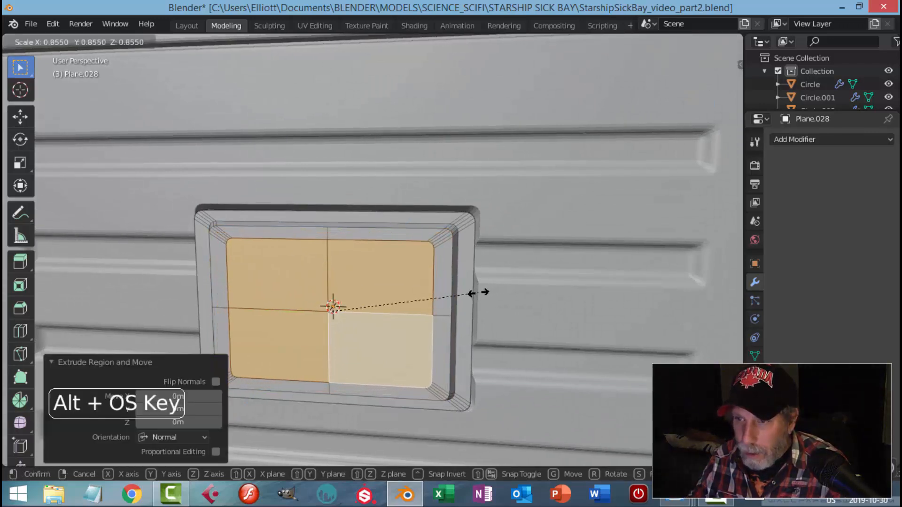
click(463, 301)
mouse_move(462, 301)
middle_down()
mouse_move(472, 290)
mouse_move(465, 297)
middle_up()
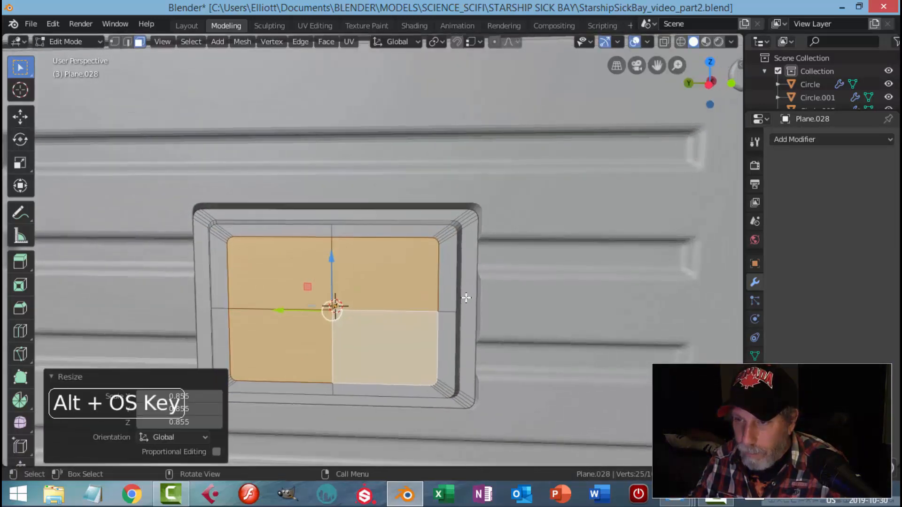
- Try shaping the selected faces with LoopTools Circle and scaling them to 0.580, and undo back to the full quarter faces
right_click(396, 280)
mouse_move(361, 151)
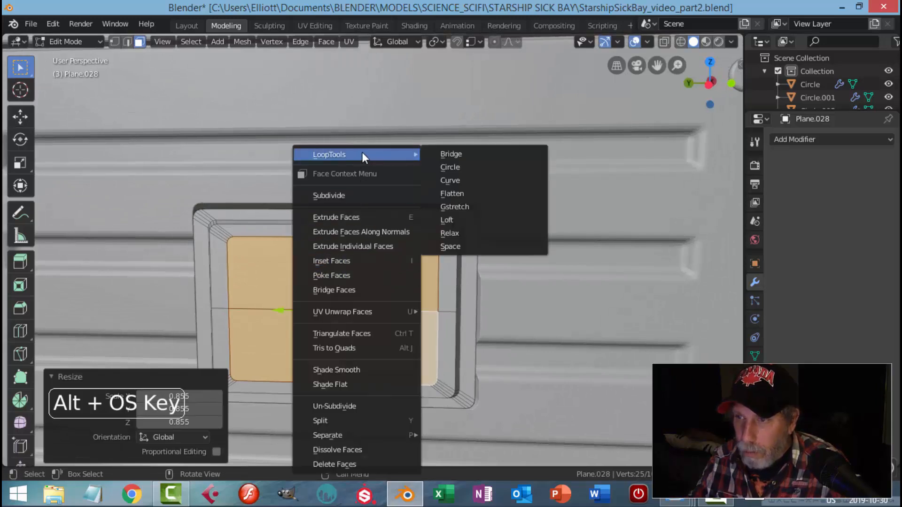
click(439, 166)
key(s)
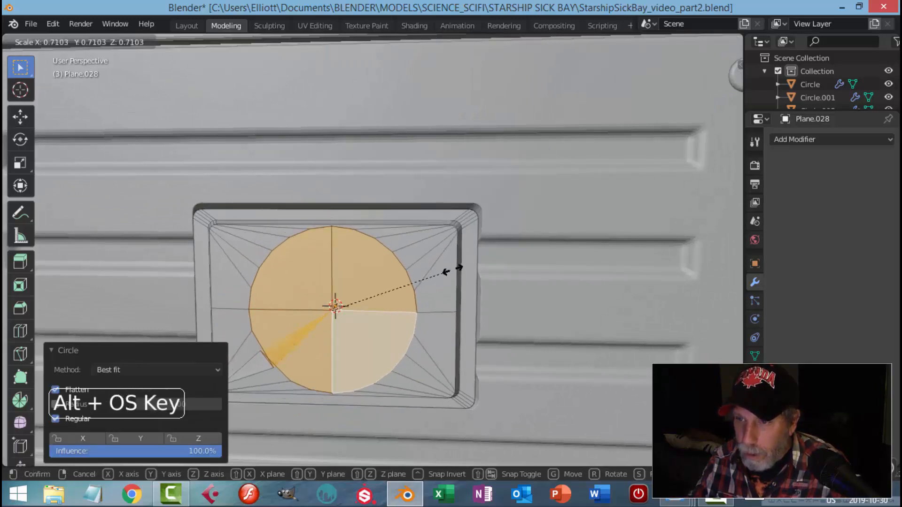
click(435, 274)
middle_drag(434, 273, 475, 252)
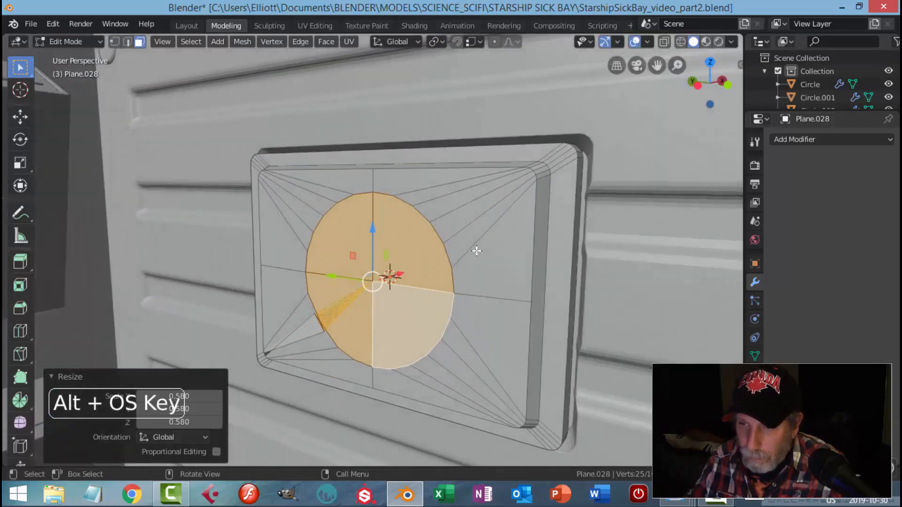
scroll(472, 255, up, 3)
key(ctrl+z)
key(ctrl+z)
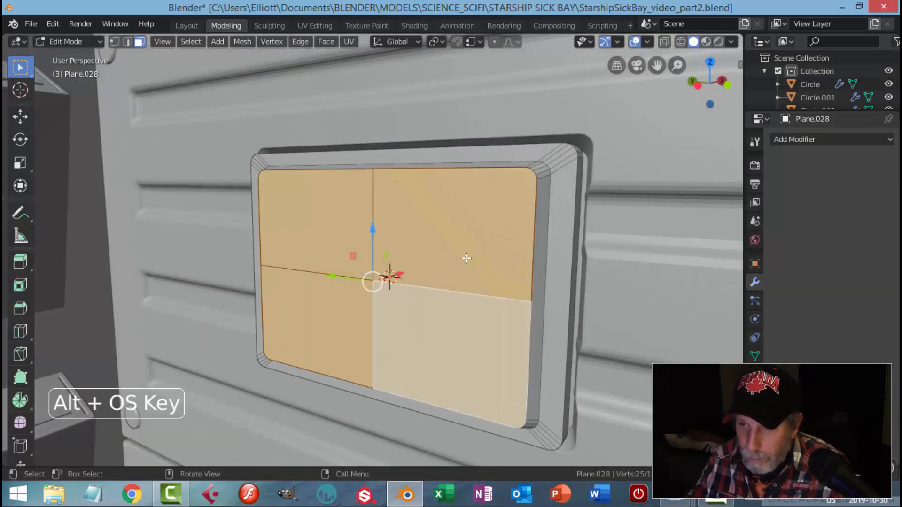
- Try LoopTools Circle again on the four selected faces and shrink the circle to about 0.54
middle_drag(467, 260, 499, 272)
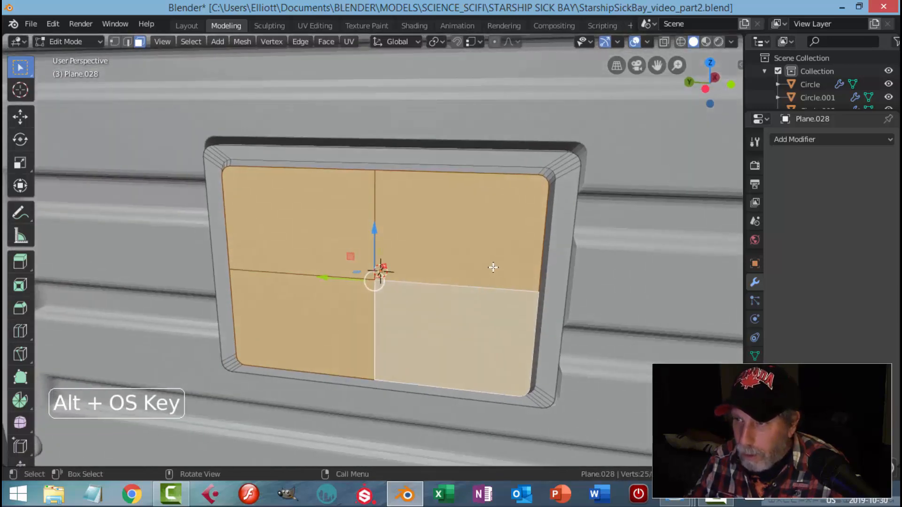
right_click(486, 247)
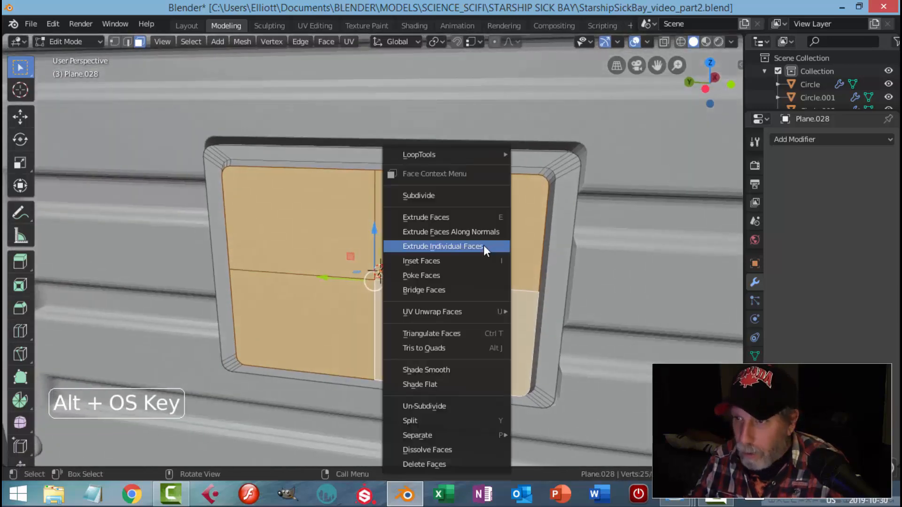
mouse_move(459, 153)
click(543, 164)
key(s)
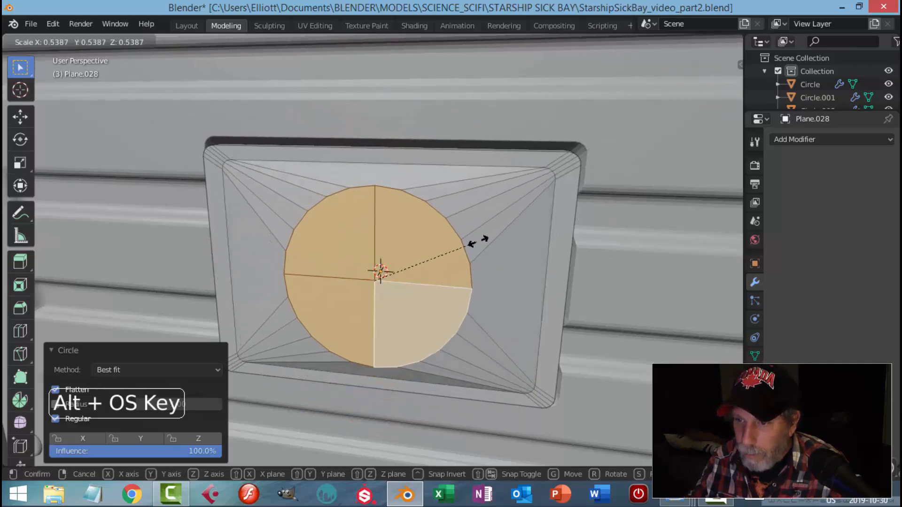
click(482, 244)
middle_drag(483, 247, 445, 261)
- Reselect the four quarter faces of the raised area and inset them by about 0.0088 m
key(alt+a)
shift+click(340, 230)
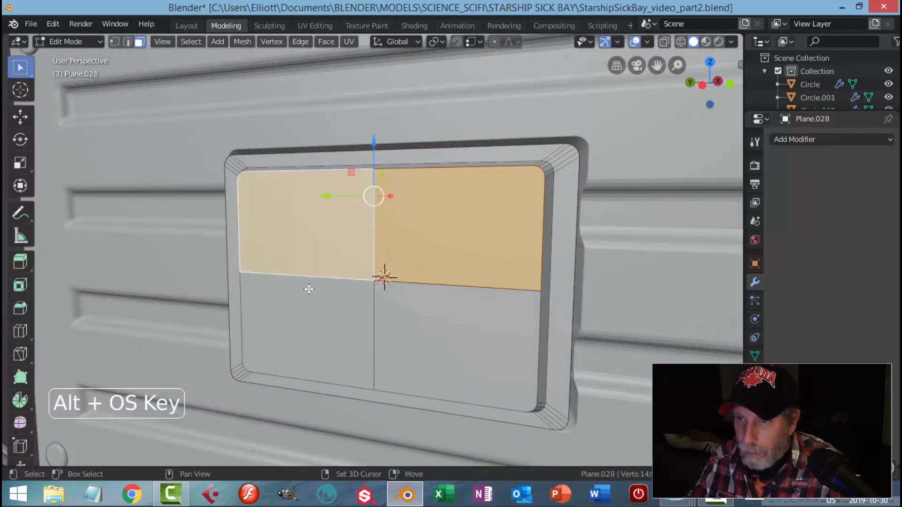
shift+click(324, 299)
shift+click(400, 312)
alt+middle_drag(447, 268, 474, 276)
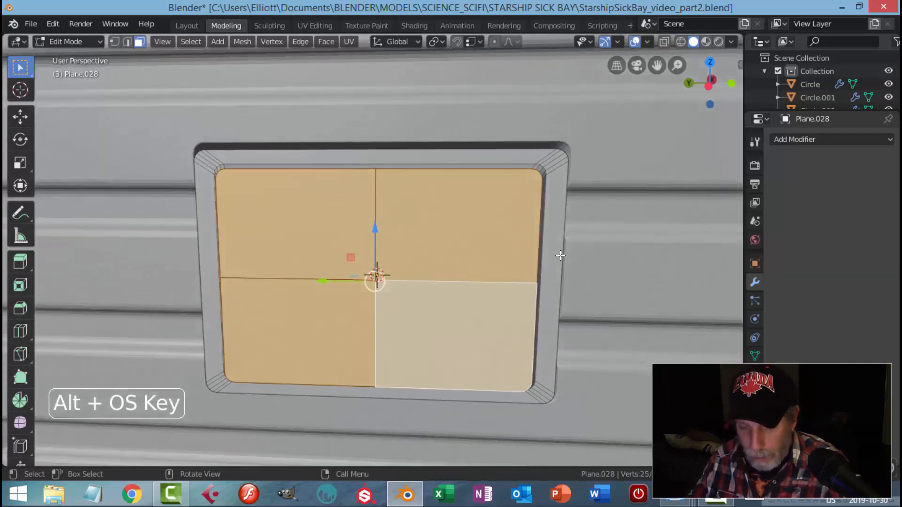
key(i)
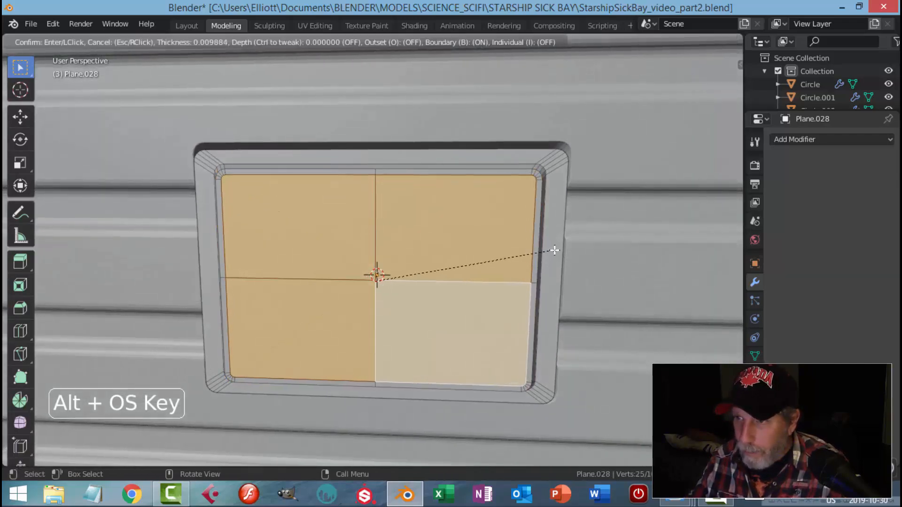
click(553, 251)
- Turn the inset faces into a circle with LoopTools Circle and scale it down to about 0.57
right_click(471, 246)
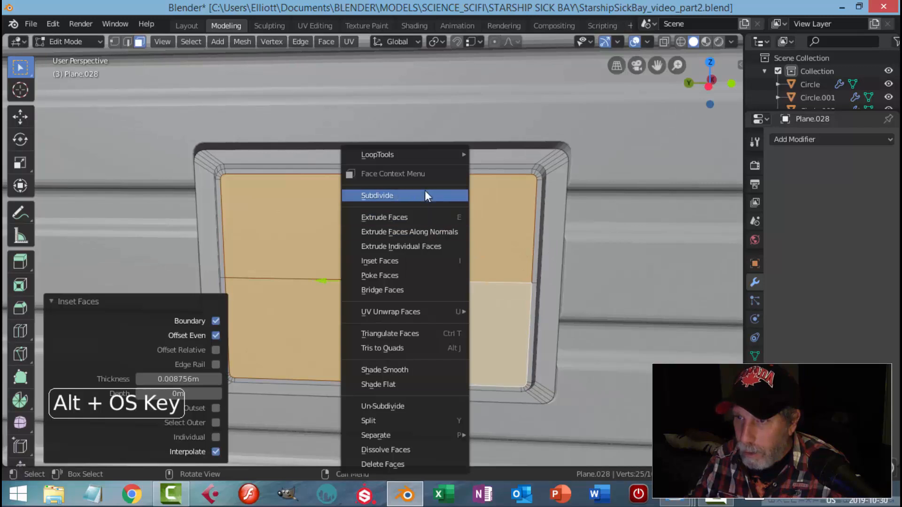
mouse_move(426, 156)
click(511, 170)
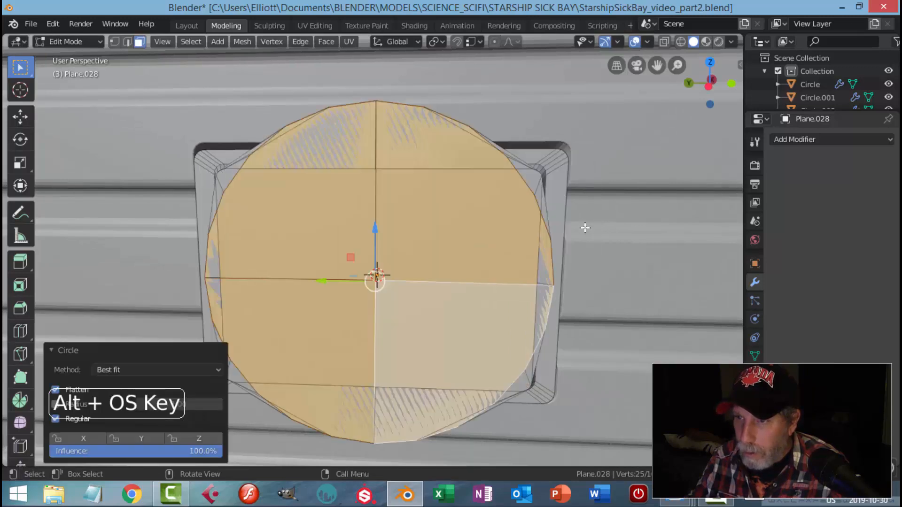
key(s)
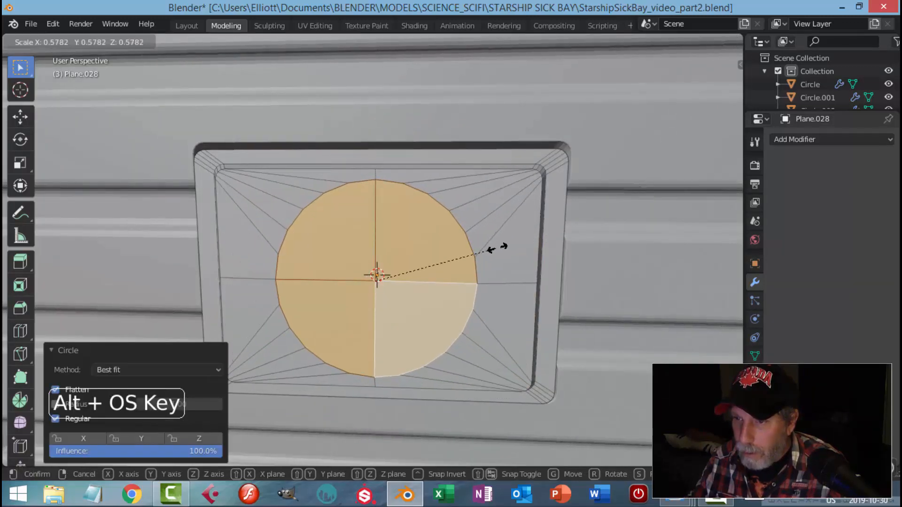
click(493, 248)
- Extrude the circular faces at the centre of the slab along their normal
middle_drag(496, 246, 489, 218)
key(e)
click(473, 264)
- Return to Object Mode and give the slab a Subdivision Surface modifier at level 2
key(Tab)
key(ctrl+2)
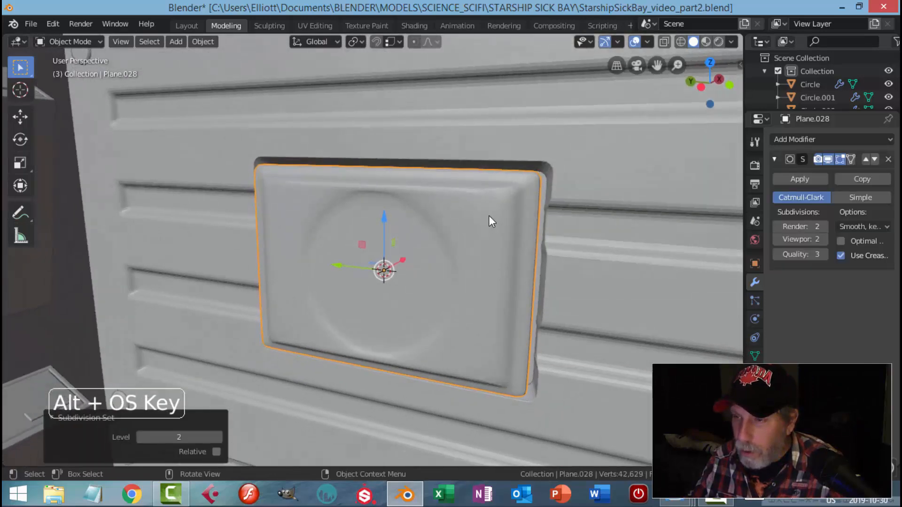
right_click(482, 211)
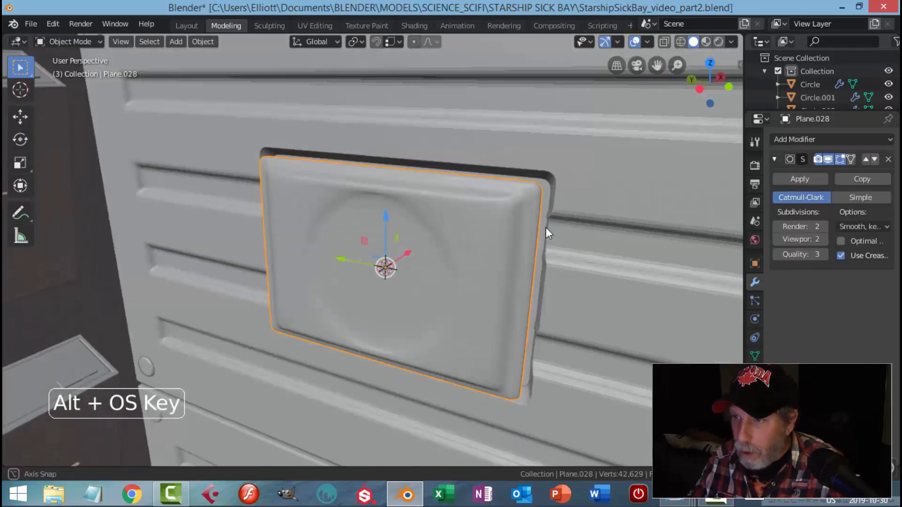
- Add edge loops around the slab's flat border, one near the outer rim at factor 0.669 and one beside the raised front at -0.817
key(Tab)
middle_drag(545, 227, 519, 229)
alt+click(522, 213)
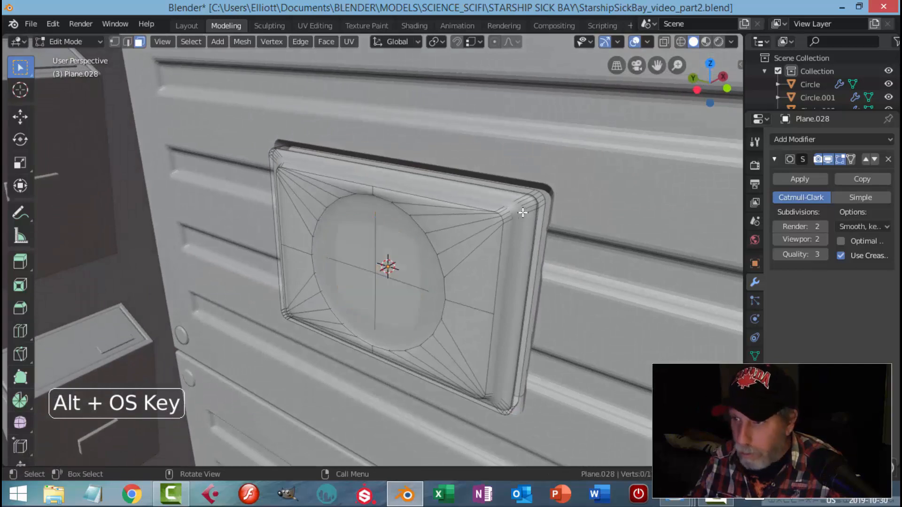
key(g)
key(g)
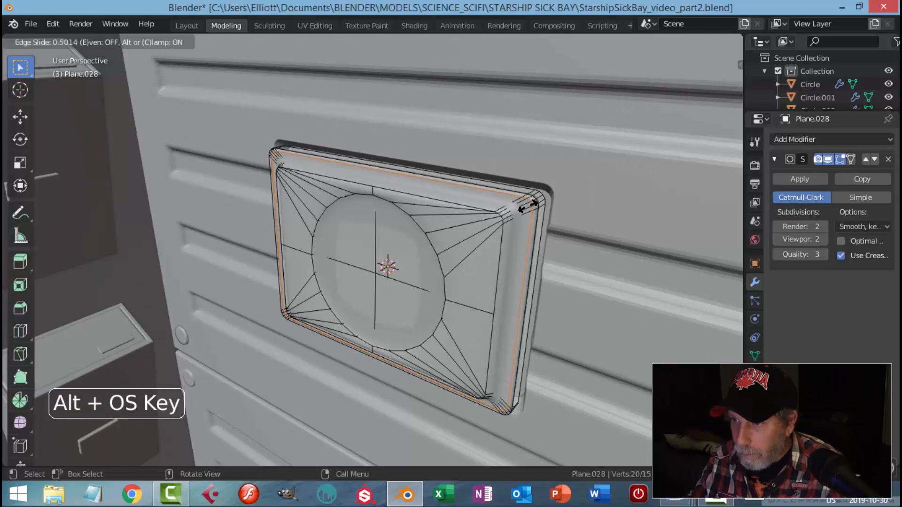
click(529, 207)
scroll(582, 202, up, 2)
key(ctrl+r)
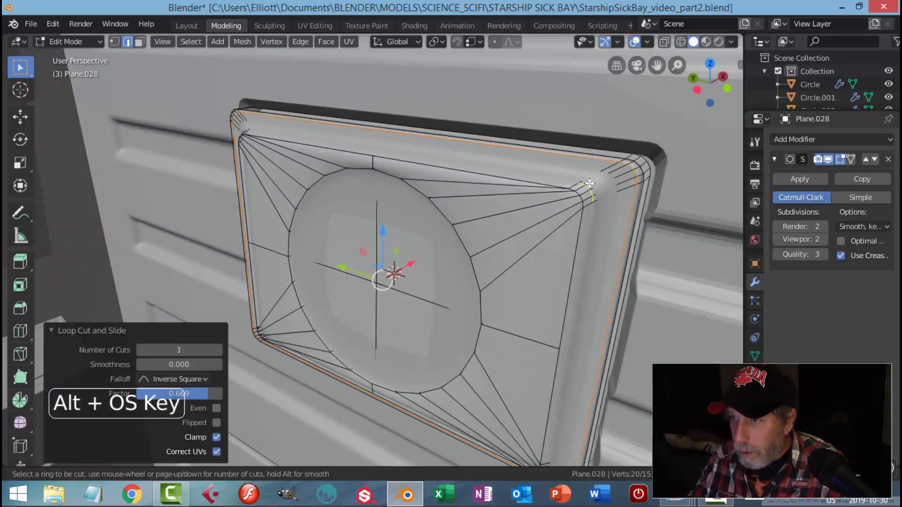
click(590, 175)
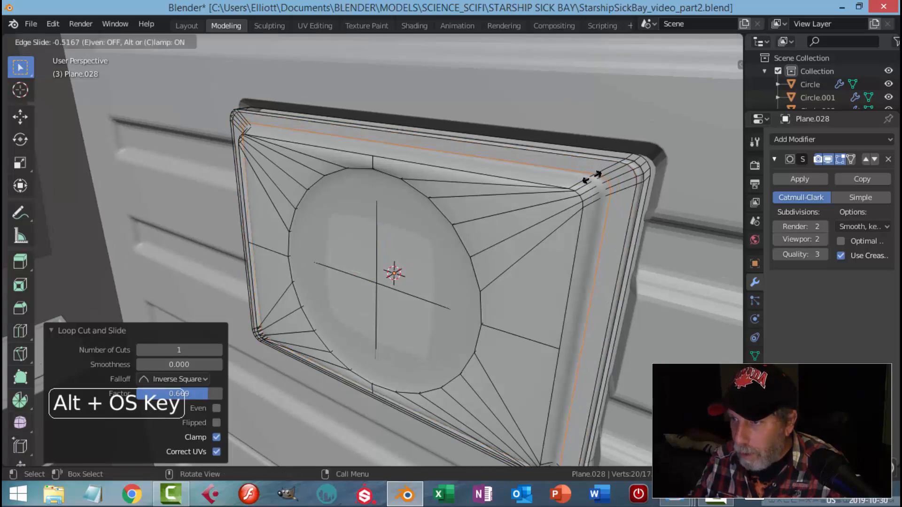
click(587, 181)
middle_drag(560, 216, 562, 212)
- Add one loop cut just outside the central circle at factor 0.928 and another on its side wall, and return to Object Mode
key(ctrl+r)
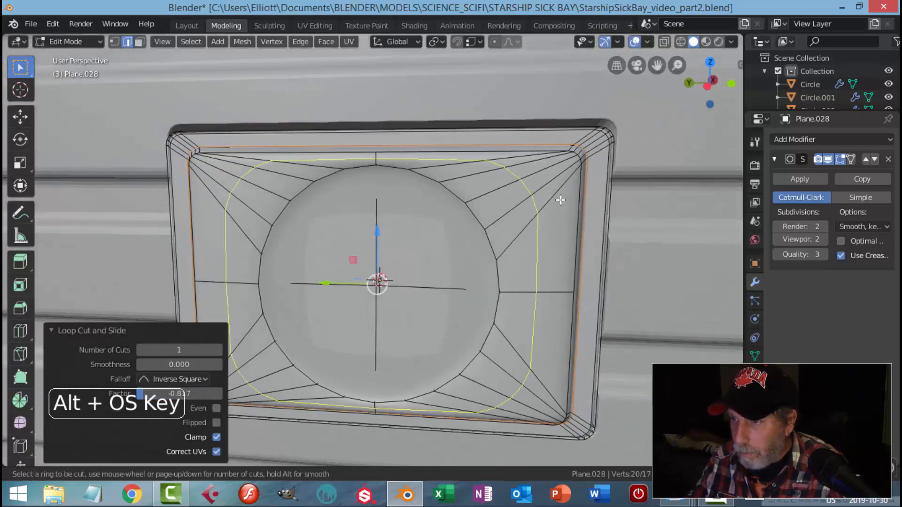
click(561, 200)
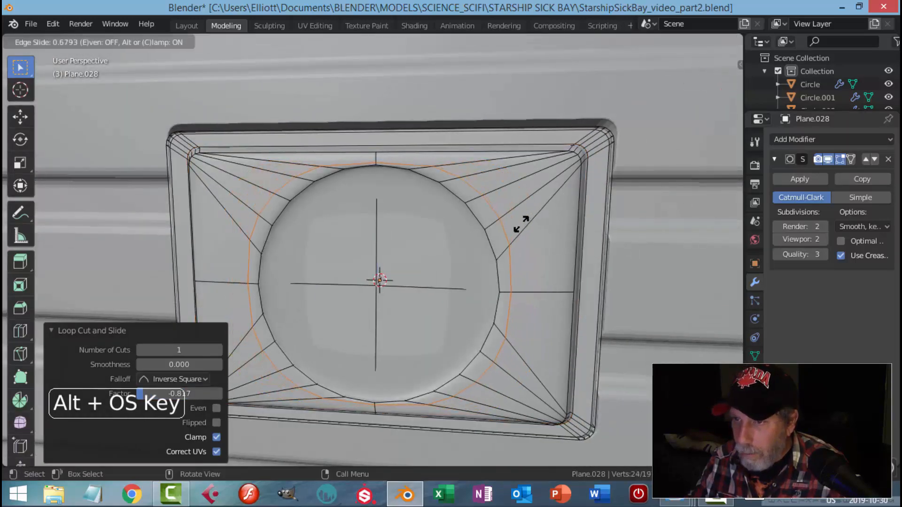
click(504, 230)
middle_drag(533, 232, 311, 202)
key(ctrl+r)
click(311, 201)
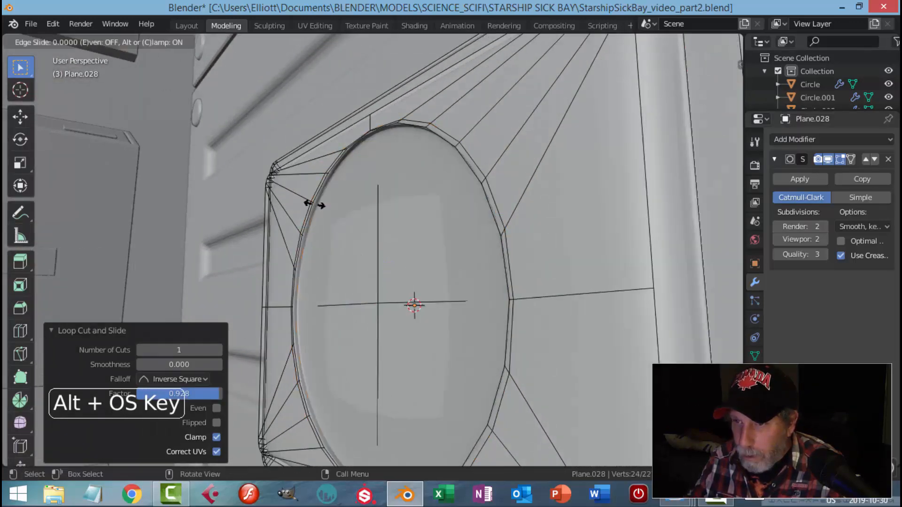
click(318, 206)
key(Tab)
scroll(348, 207, down, 3)
key(alt+a)
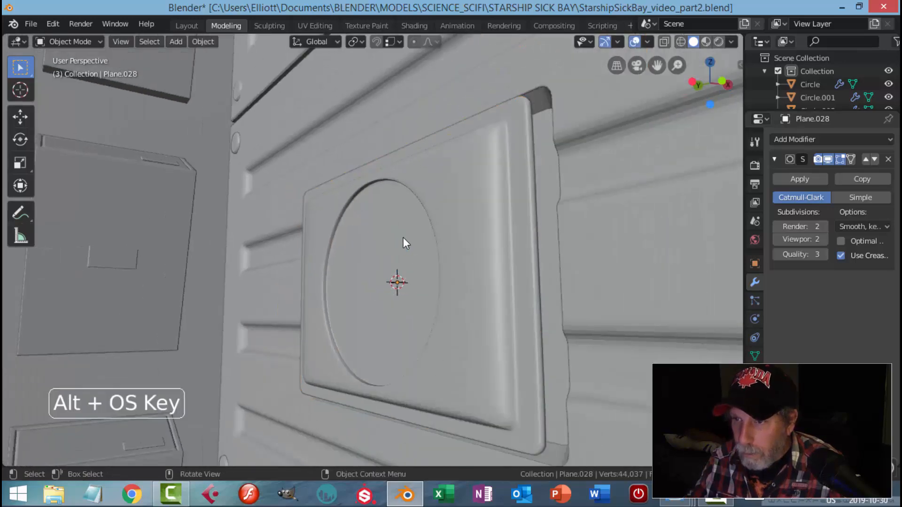
- Try adding a loop cut across the slab's rounded corner near the raised front, and undo it
middle_drag(396, 238, 481, 255)
scroll(411, 222, down, 2)
middle_drag(412, 228, 330, 226)
key(Tab)
key(ctrl+r)
click(329, 221)
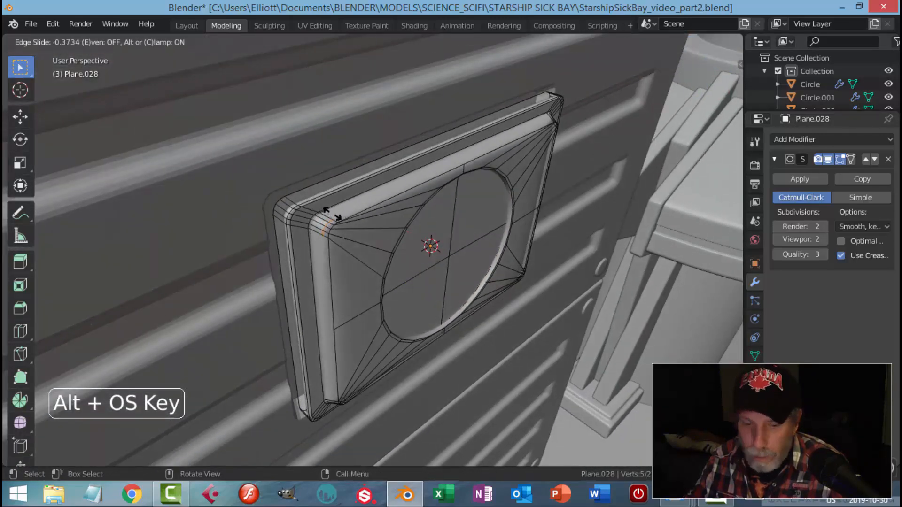
click(332, 214)
key(ctrl+z)
middle_drag(335, 214, 443, 272)
alt+click(381, 166)
scroll(401, 179, down, 1)
key(alt+a)
key(Tab)
scroll(522, 233, down, 3)
- Select the slab and pull it out of the wall opening along X
click(456, 258)
drag(434, 270, 435, 276)
middle_drag(435, 270, 345, 245)
- Isolate the slab, delete its large back face, and reveal all hidden objects in Object Mode
key(shift+h)
key(Tab)
key(3)
click(312, 244)
key(x)
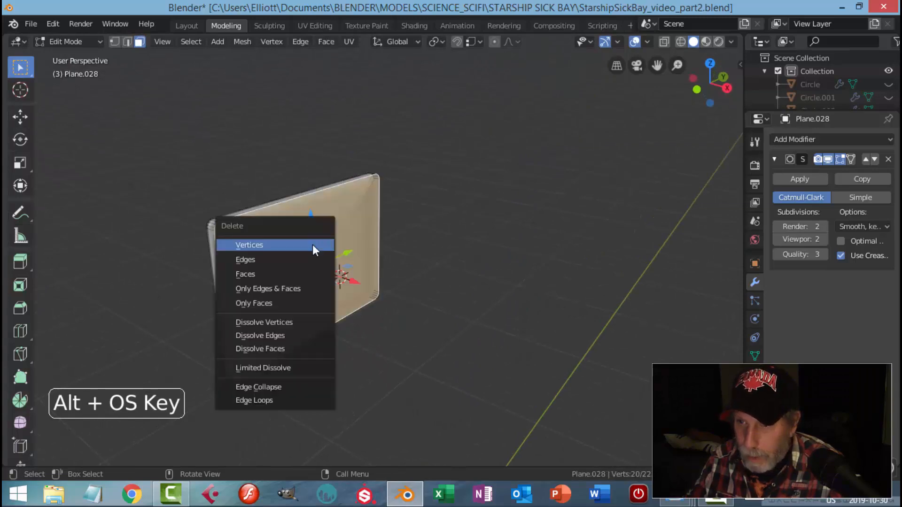
click(292, 274)
middle_drag(322, 232, 337, 258)
key(Tab)
key(alt+h)
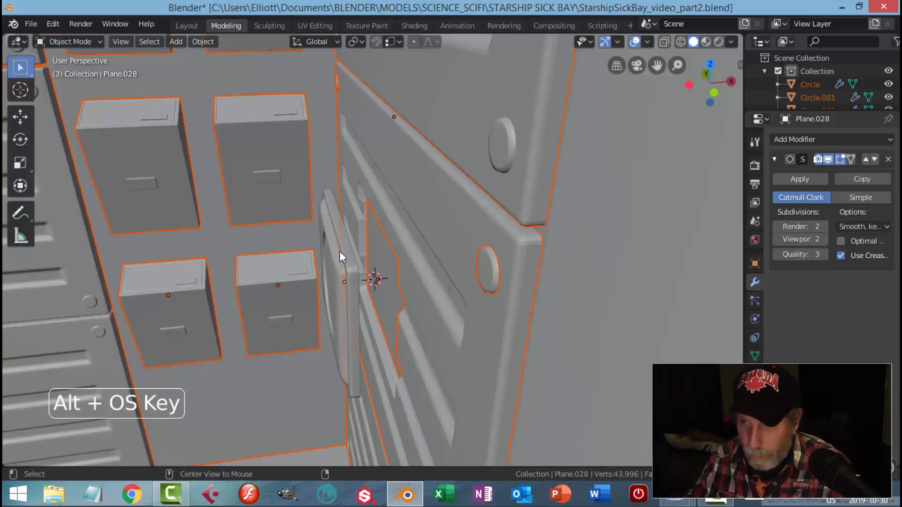
- Move the slab about 0.124 m along X back into the wall opening and deselect it
click(353, 272)
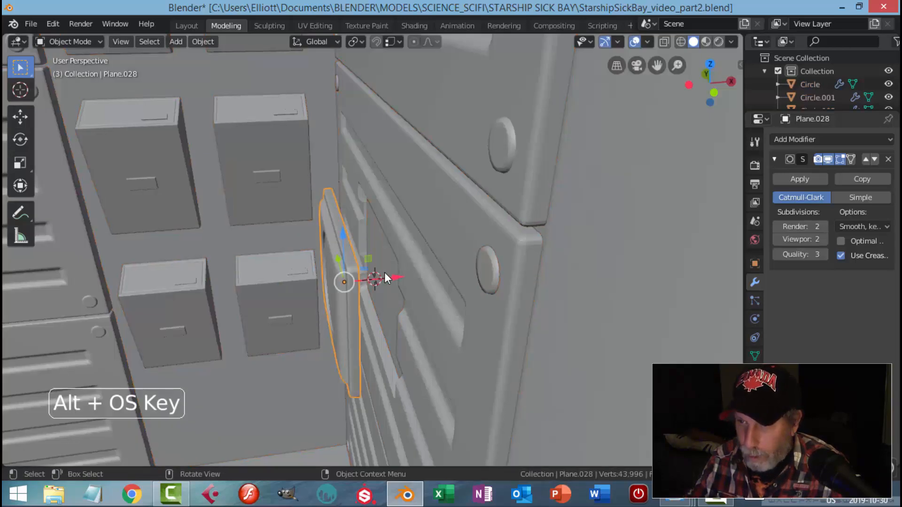
key(g)
key(x)
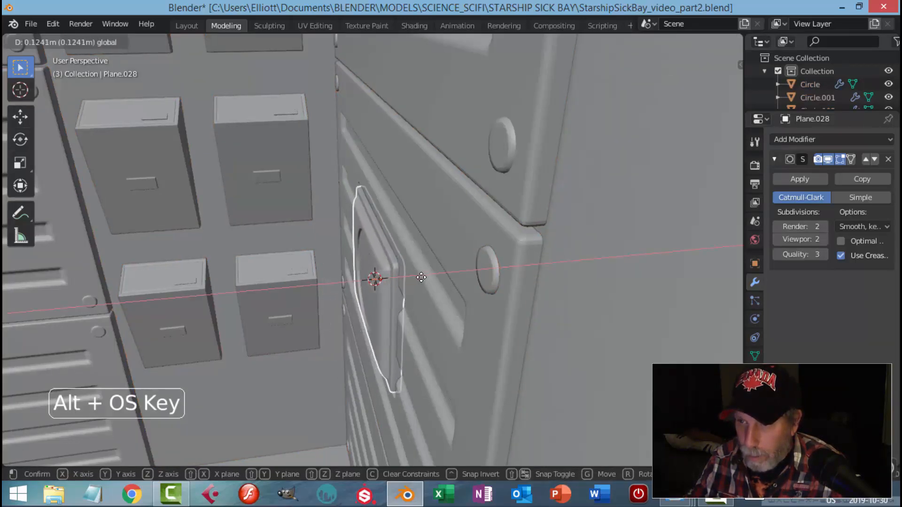
click(422, 283)
key(alt+a)
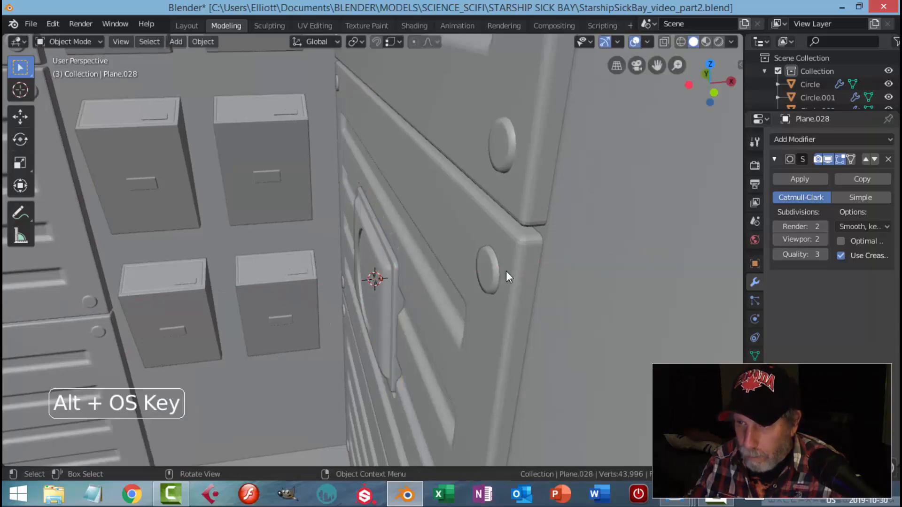
- Select the slab's four circular faces, grow the selection once, and scale it to about 0.86 in Y and Z only
middle_drag(408, 307, 427, 258)
click(448, 219)
key(Tab)
scroll(447, 219, up, 3)
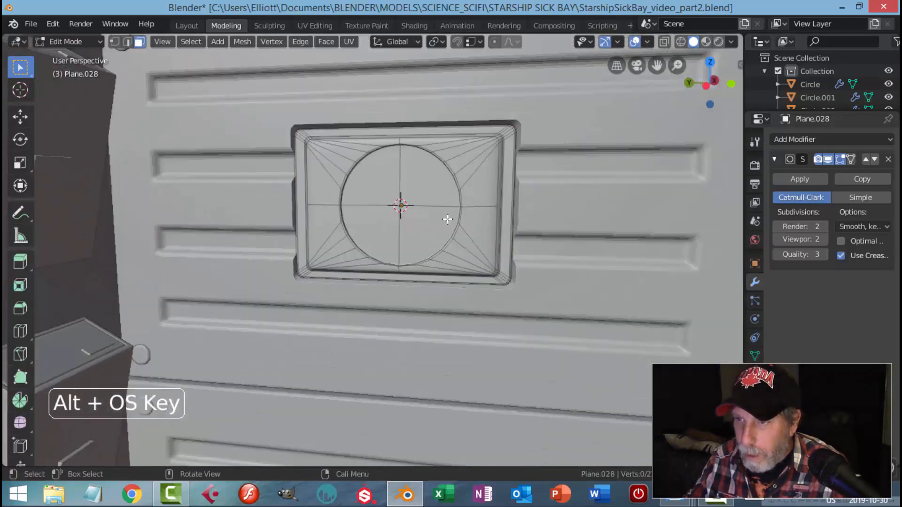
click(426, 178)
shift+click(375, 173)
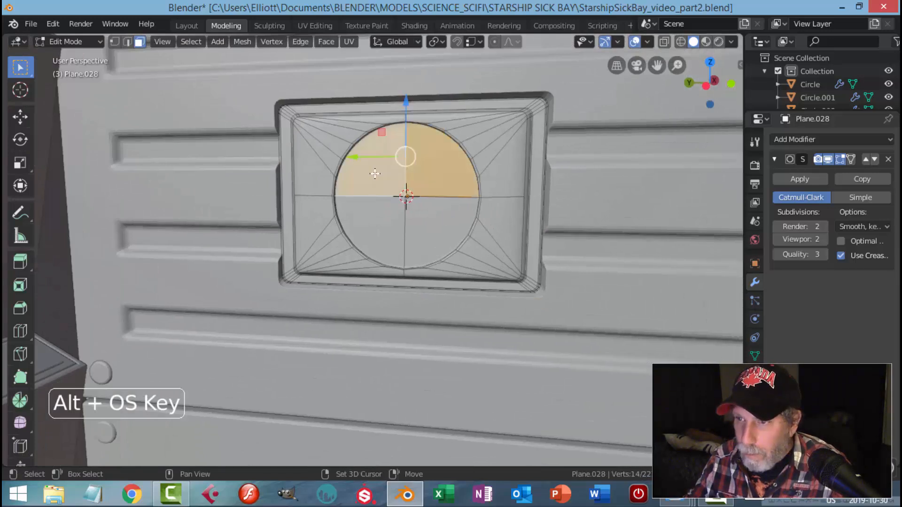
shift+click(377, 223)
shift+click(443, 214)
middle_drag(443, 215, 481, 223)
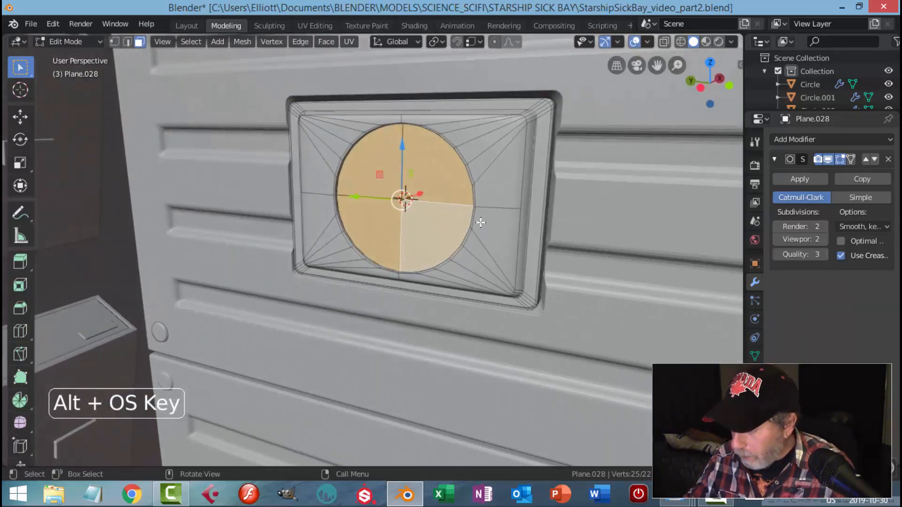
key(ctrl+KP_Add)
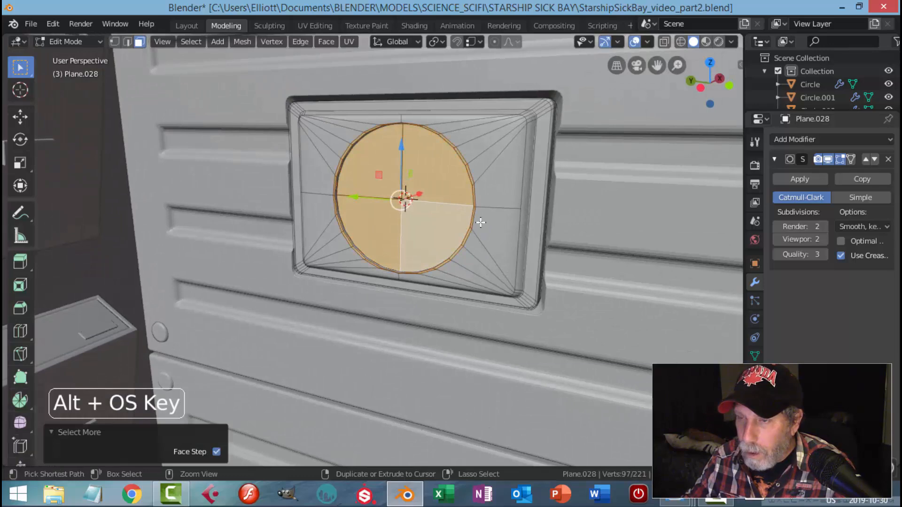
middle_drag(534, 220, 467, 201)
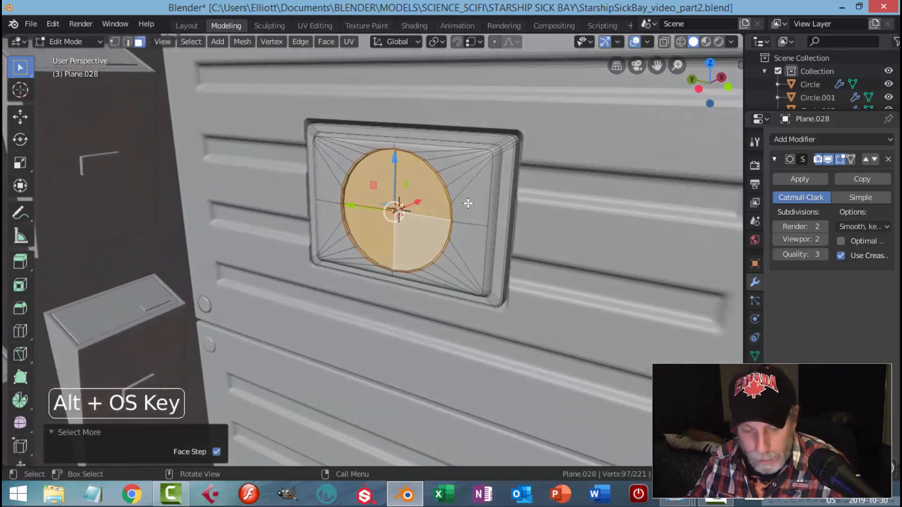
key(s)
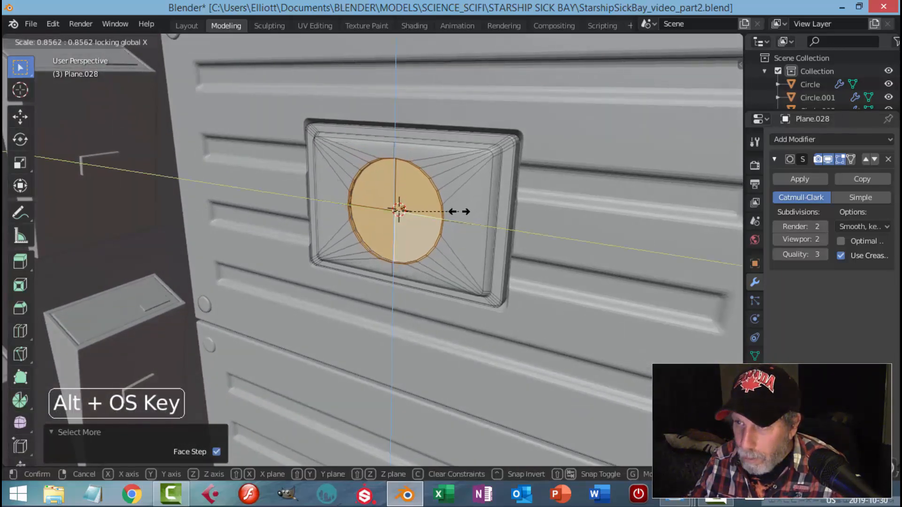
click(456, 219)
key(Tab)
- Shift the slab slightly along X to adjust its depth in the wall opening
middle_drag(455, 218, 436, 232)
click(466, 237)
middle_drag(503, 241, 472, 241)
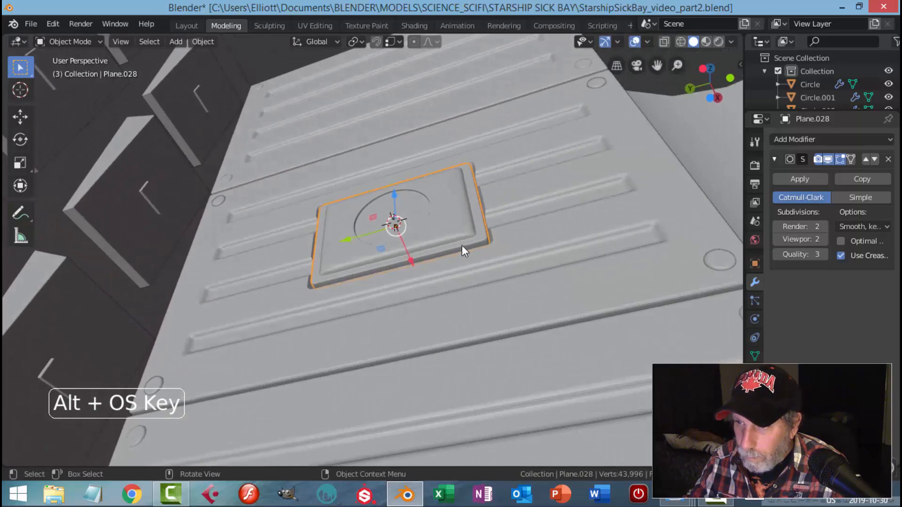
drag(414, 262, 416, 264)
key(alt+a)
- Set the slab's origin to its geometry and snap the 3D cursor to the slab
middle_drag(499, 250, 437, 277)
click(440, 275)
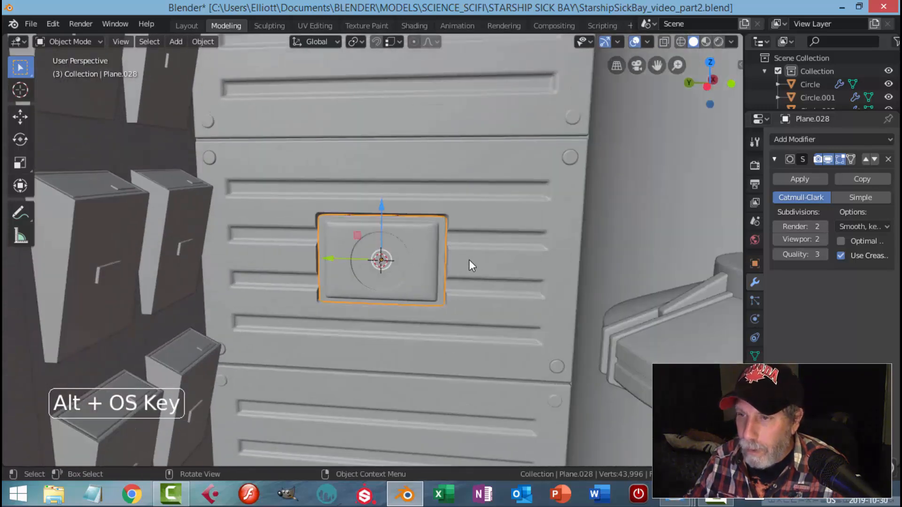
click(203, 41)
mouse_move(221, 70)
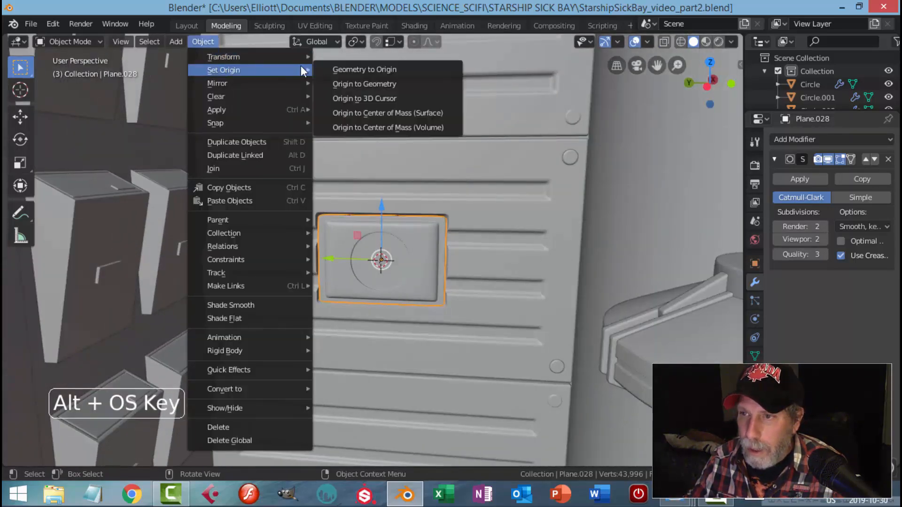
click(348, 83)
scroll(423, 216, up, 2)
key(shift+s)
click(450, 311)
- Select the slab's outer side face loop, grow the selection once, and scale it by 1.125 in Y and Z only
scroll(469, 284, down, 3)
key(alt+a)
mouse_move(441, 273)
middle_down()
mouse_move(433, 269)
mouse_move(444, 281)
mouse_move(436, 293)
mouse_move(430, 264)
middle_up()
scroll(459, 259, up, 2)
click(430, 264)
shift+middle_drag(490, 256, 489, 297)
key(Tab)
scroll(479, 288, up, 2)
key(alt+a)
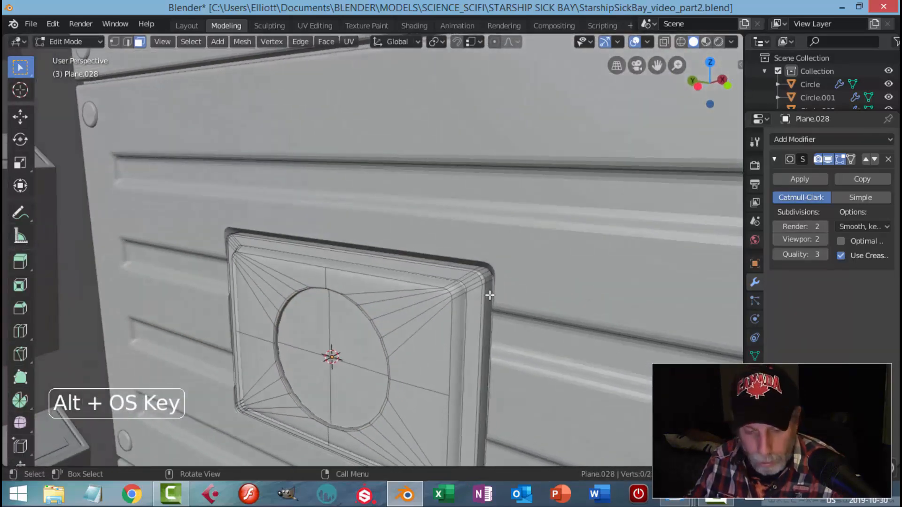
alt+click(491, 280)
middle_drag(489, 276, 523, 282)
key(ctrl+KP_Add)
scroll(528, 280, up, 2)
scroll(535, 277, down, 2)
key(s)
key(x)
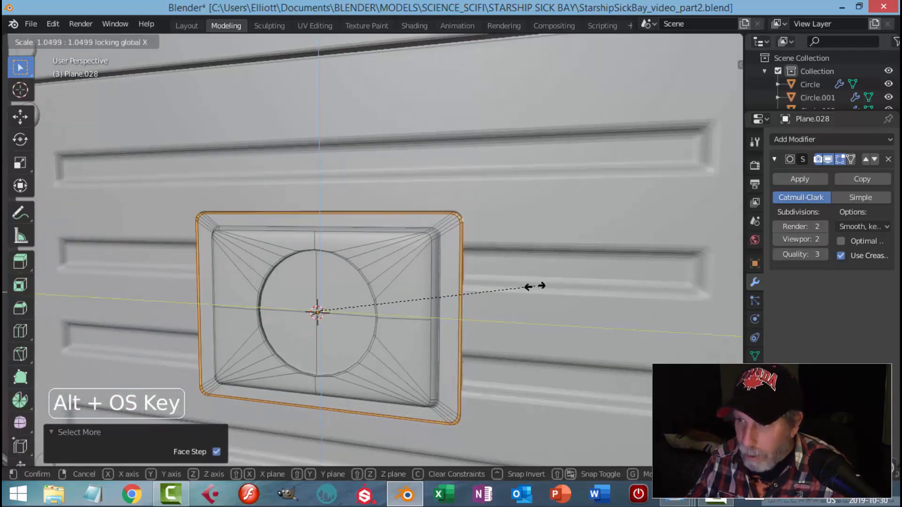
click(549, 284)
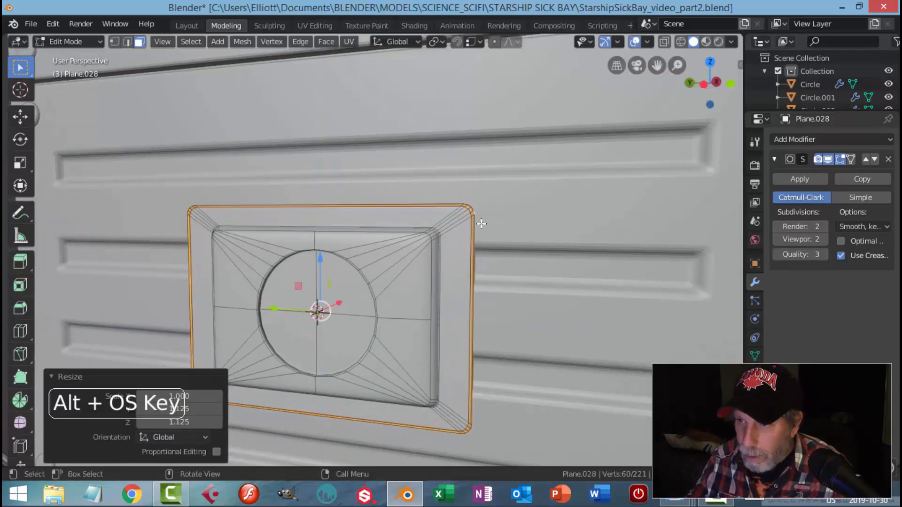
key(Tab)
scroll(498, 242, down, 3)
- Scale the whole slab down to about 0.887 so it fits the wall opening, and deselect it
middle_drag(499, 244, 503, 257)
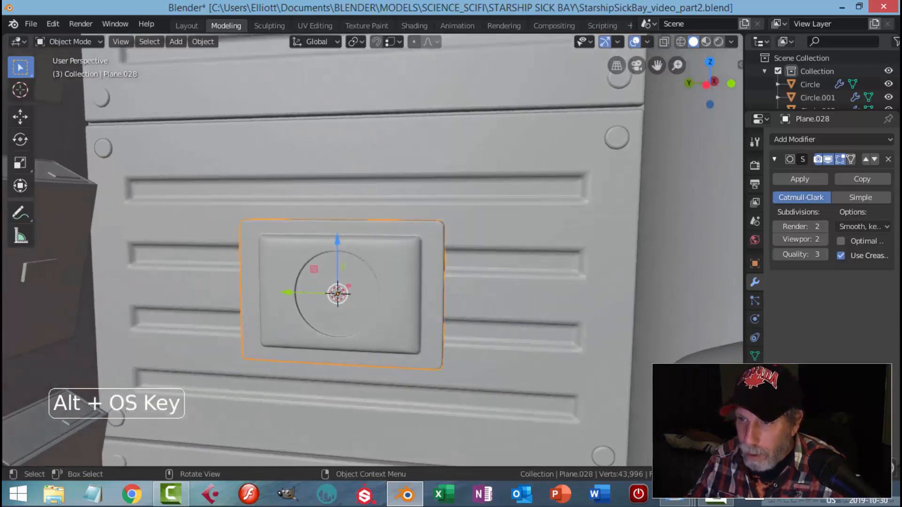
key(s)
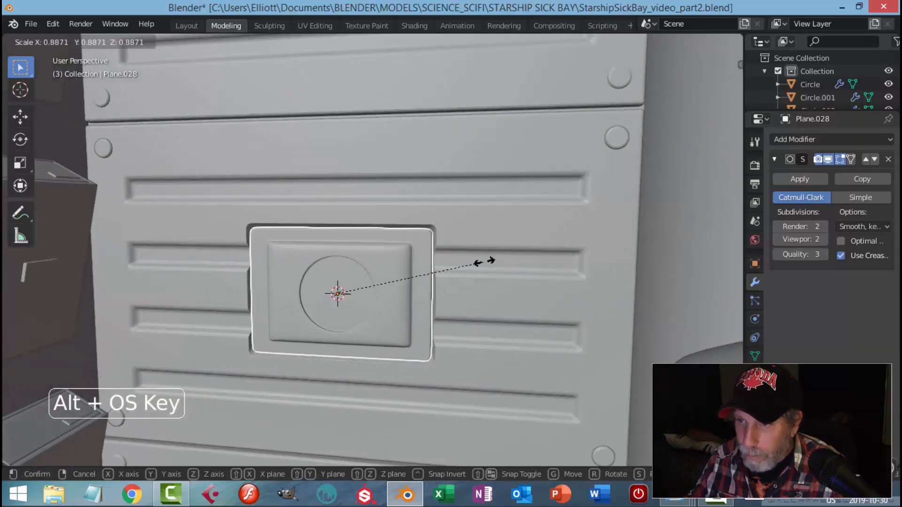
click(486, 262)
key(alt+a)
- Add a plane at the 3D cursor and merge all its vertices at the center into a single vertex
middle_drag(317, 262, 430, 248)
key(shift+a)
mouse_move(423, 223)
click(474, 222)
middle_drag(494, 224, 474, 243)
key(Tab)
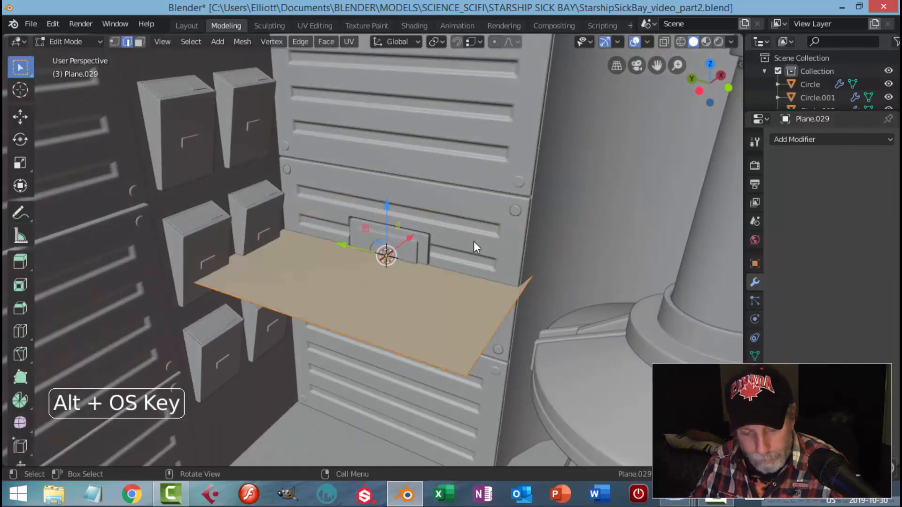
key(alt+m)
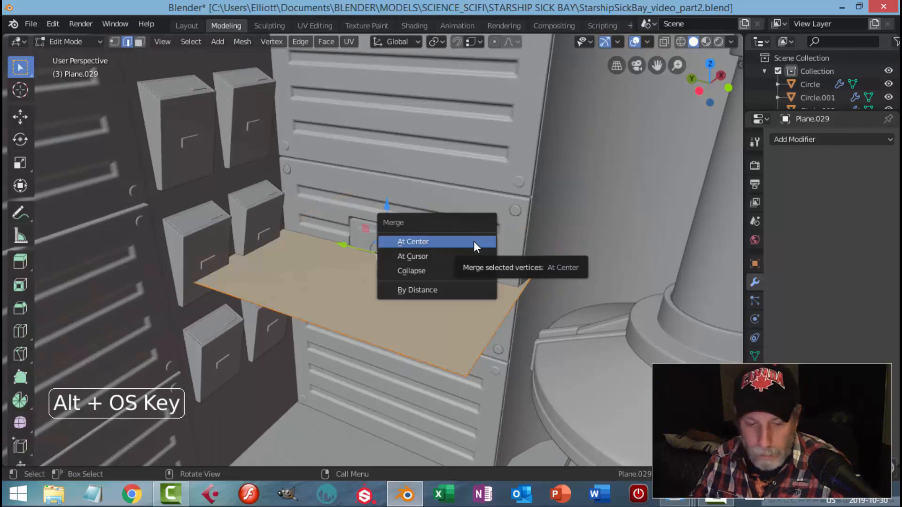
key(Escape)
key(1)
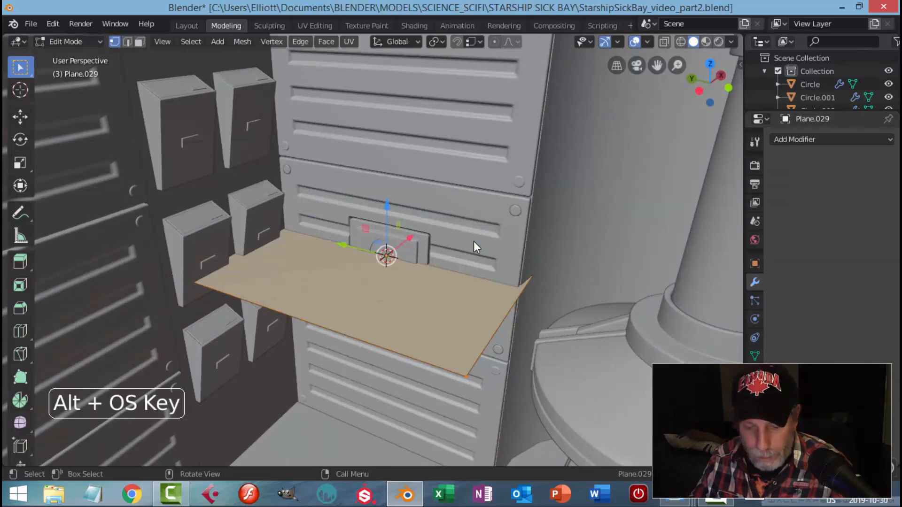
key(alt+m)
click(475, 243)
- Move the single vertex about 0.278 m along X, out in front of the slab
middle_drag(475, 244, 452, 274)
scroll(409, 280, up, 2)
key(e)
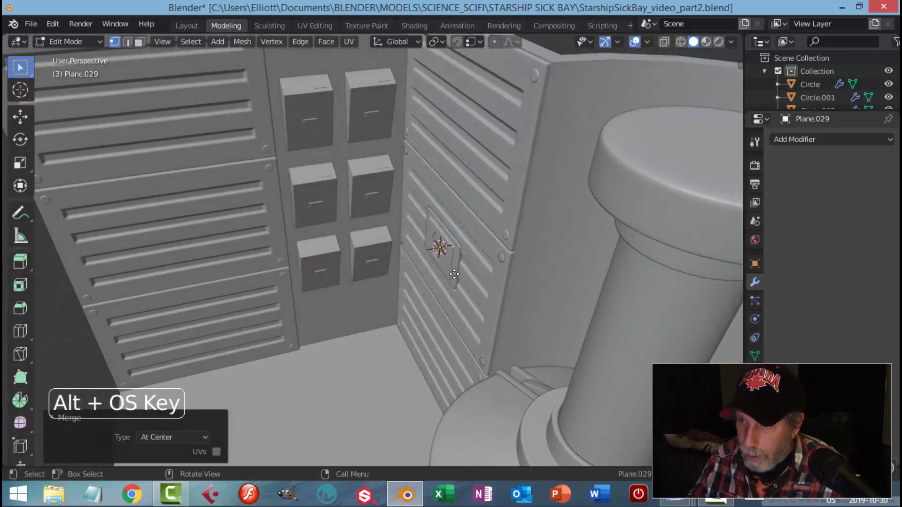
key(x)
click(452, 245)
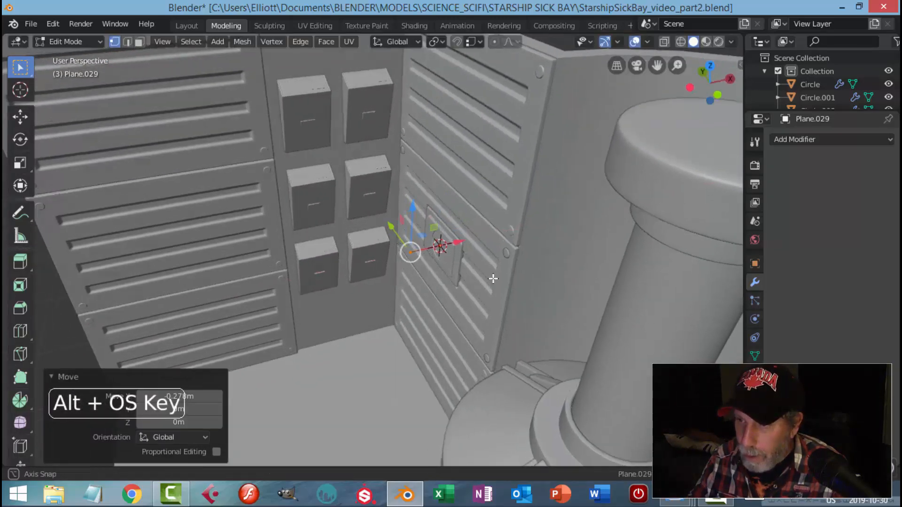
- Extrude the vertex straight down along Z to the floor in front of the wall, and select the line's upper vertex
middle_drag(484, 282, 473, 248)
drag(416, 183, 425, 274)
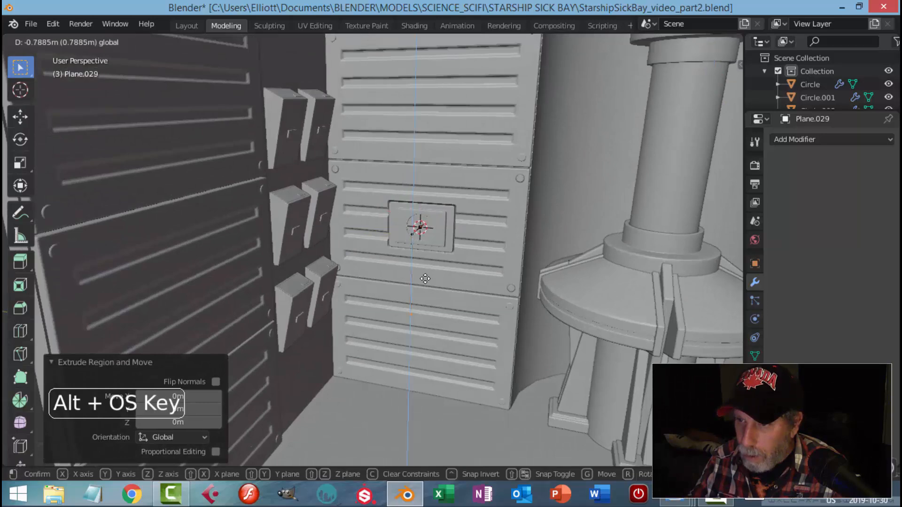
drag(420, 358, 420, 358)
scroll(483, 288, down, 2)
middle_drag(481, 284, 437, 291)
scroll(440, 279, up, 2)
click(412, 240)
middle_drag(493, 303, 516, 278)
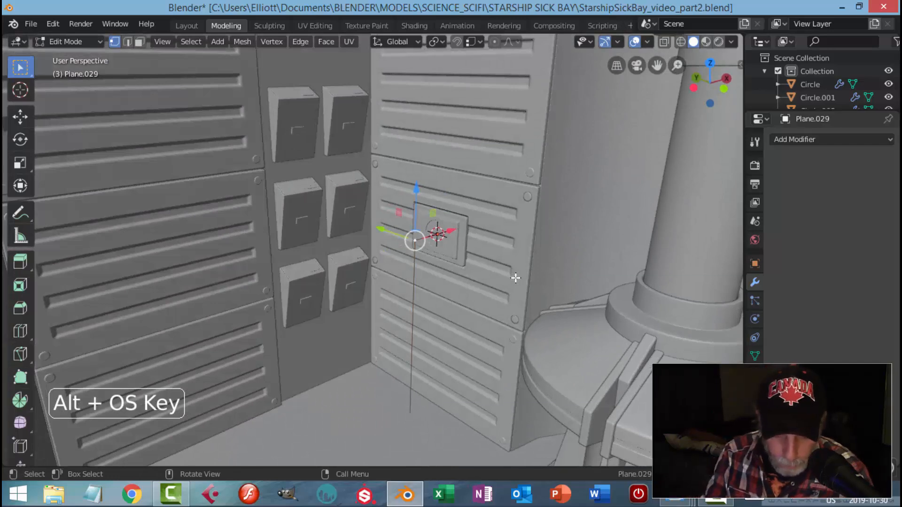
- Round the line's upper corner with a four-segment vertex bevel and return to Object Mode
key(ctrl+shift+b)
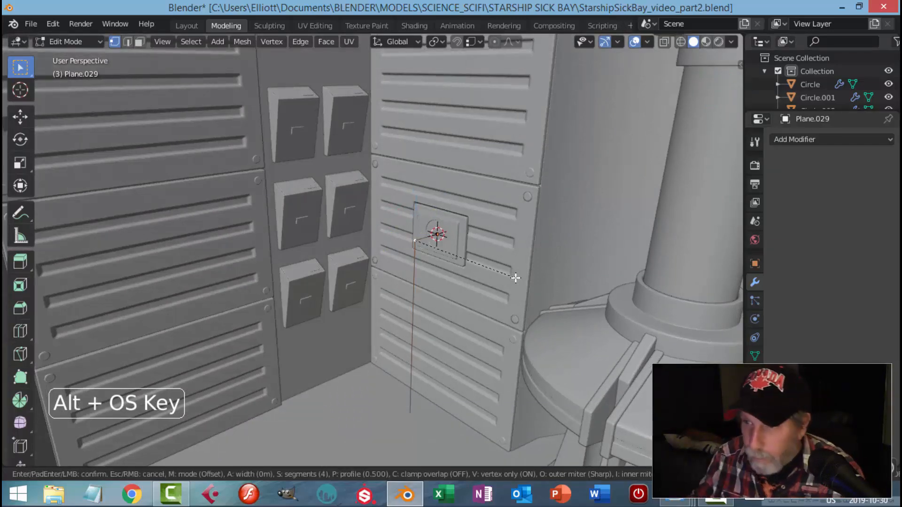
click(525, 300)
key(Tab)
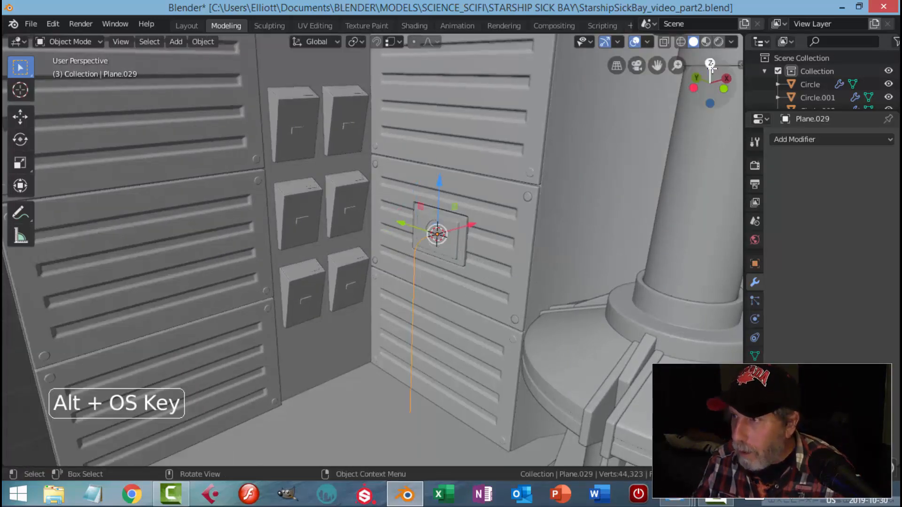
key(n)
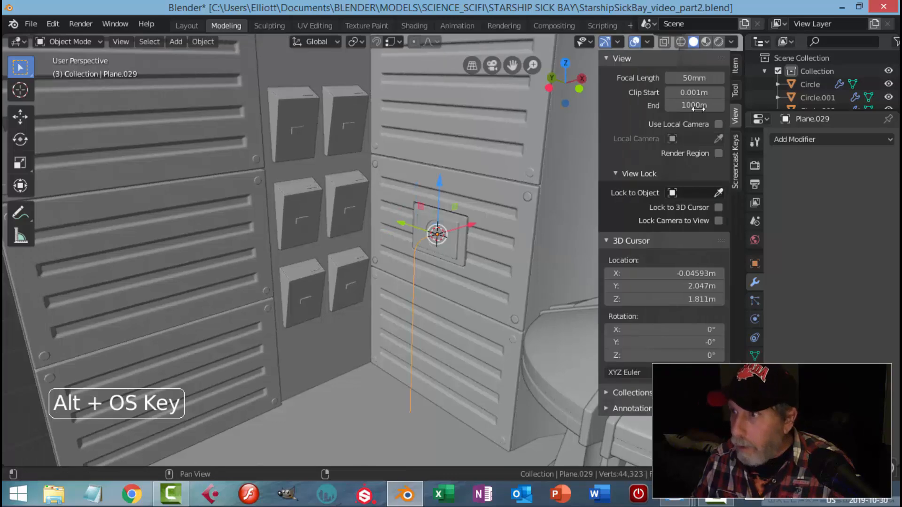
click(736, 176)
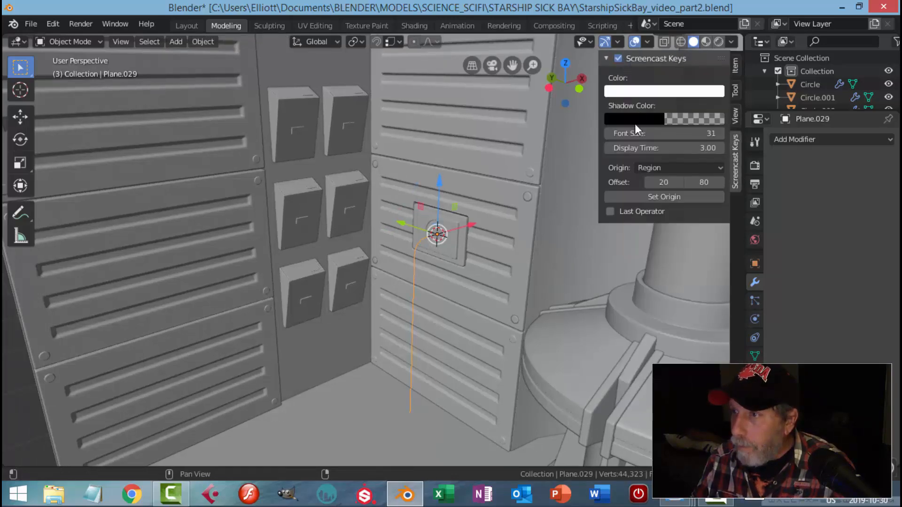
key(n)
- Convert the bent line in front of the wall plate from a mesh to a curve
middle_drag(553, 225, 441, 225)
scroll(481, 260, up, 2)
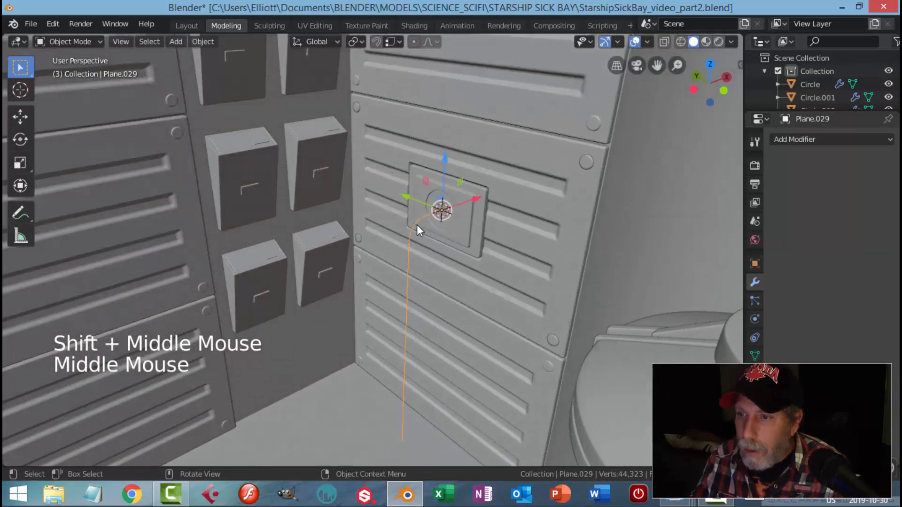
click(203, 42)
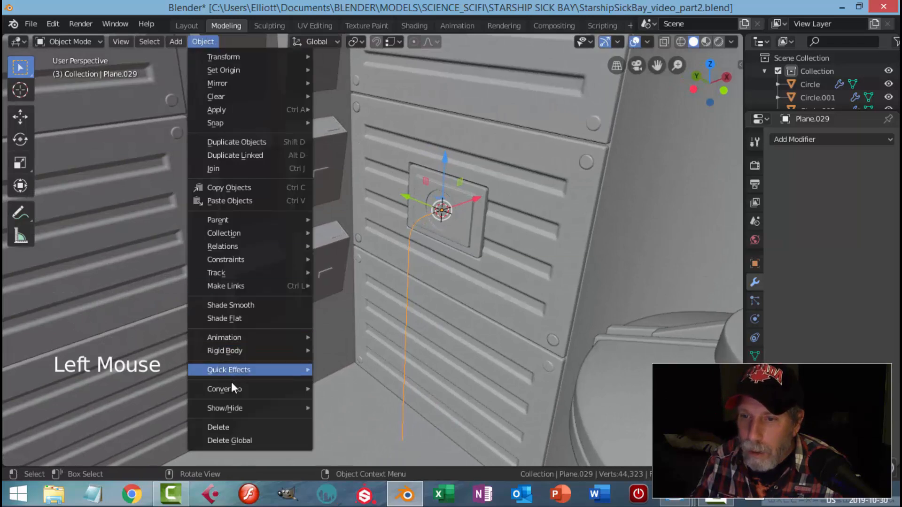
mouse_move(239, 388)
click(352, 390)
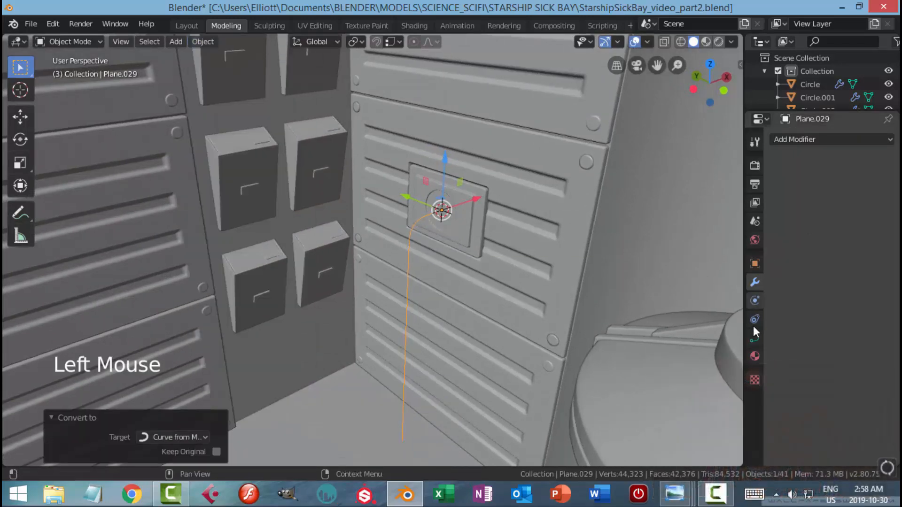
- Give the curve a bevel depth of about 0.104 m to thicken it into a pipe
click(755, 337)
scroll(808, 315, down, 5)
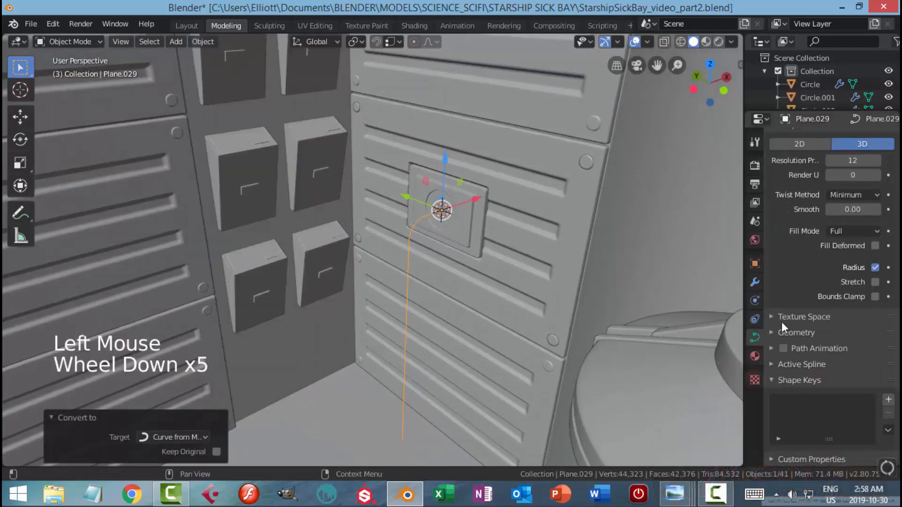
click(772, 333)
shift+middle_drag(818, 371, 820, 373)
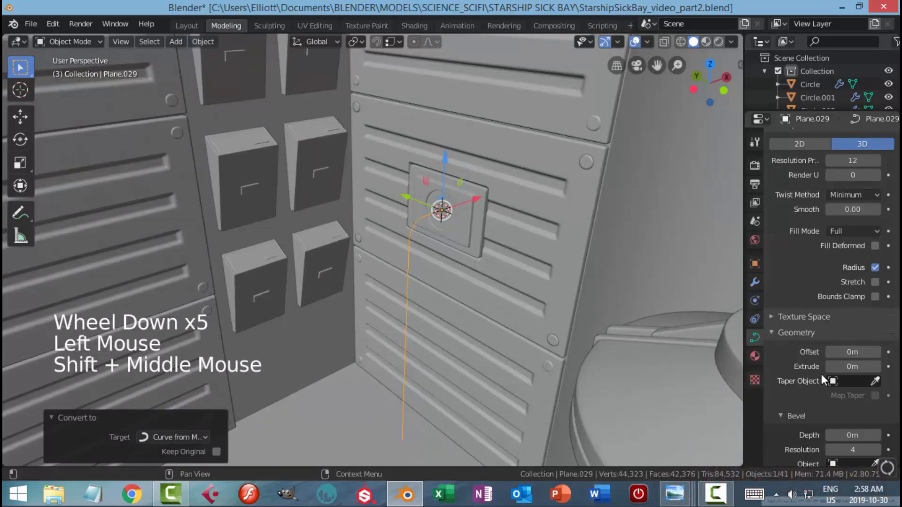
shift+drag(848, 435, 873, 436)
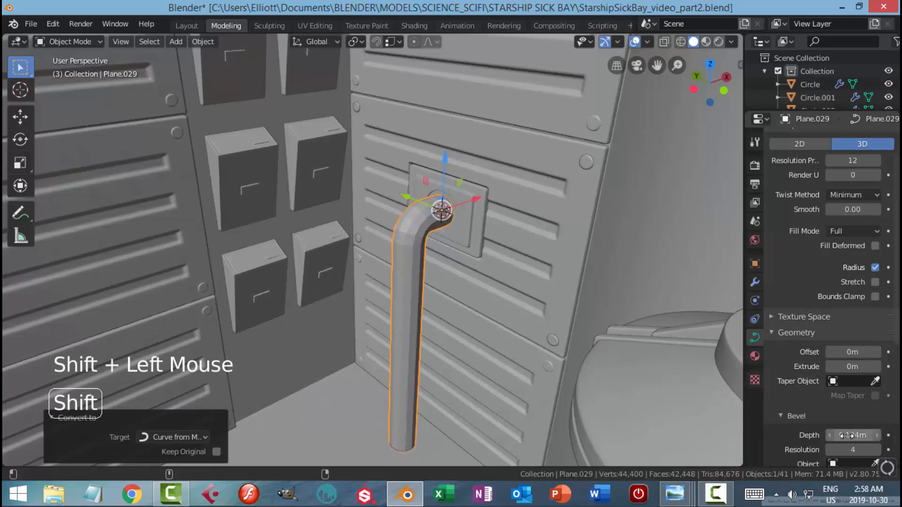
- Shade the pipe smooth and deselect it
right_click(402, 239)
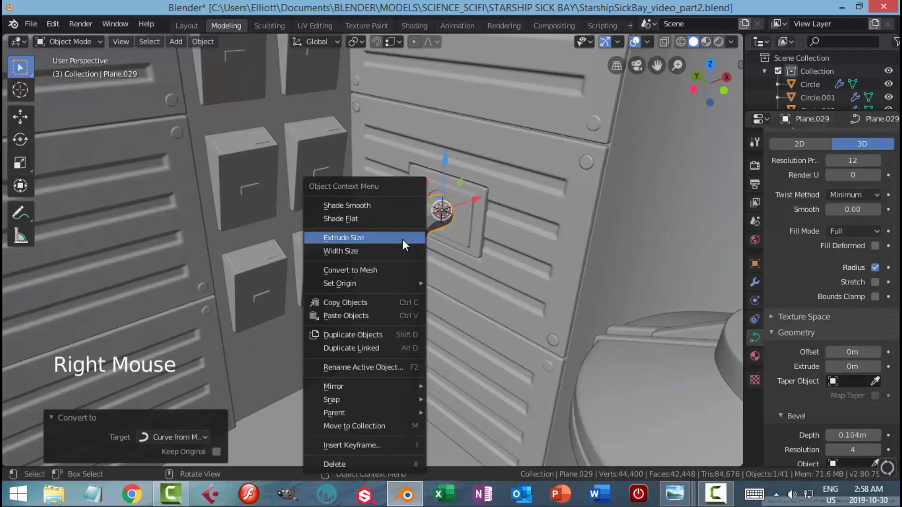
click(388, 214)
key(alt+a)
- Add a mesh circle with 18 vertices at the 3D cursor, where the pipe meets the wall plate
middle_drag(478, 253, 395, 246)
scroll(490, 268, up, 2)
scroll(444, 282, down, 3)
shift+middle_drag(444, 301, 387, 297)
scroll(419, 242, up, 3)
scroll(390, 270, up, 2)
scroll(390, 282, up, 2)
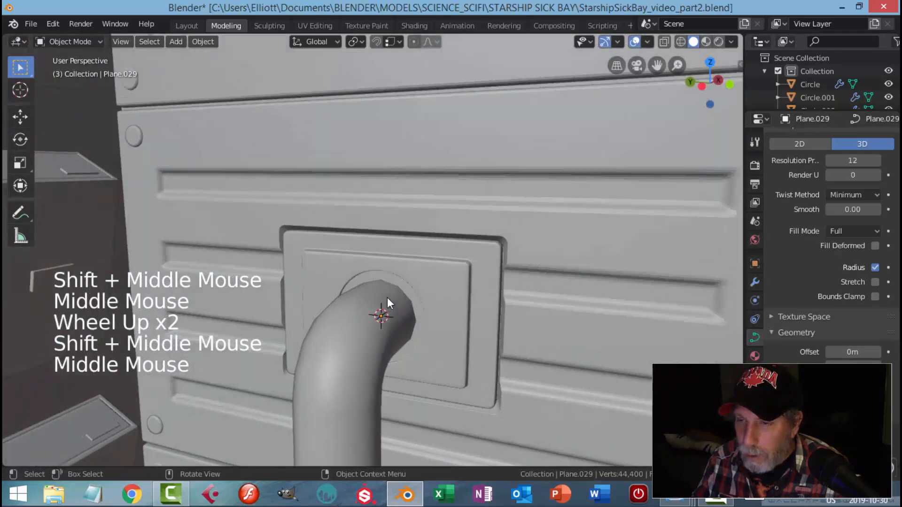
scroll(387, 297, up, 1)
key(shift+a)
mouse_move(358, 225)
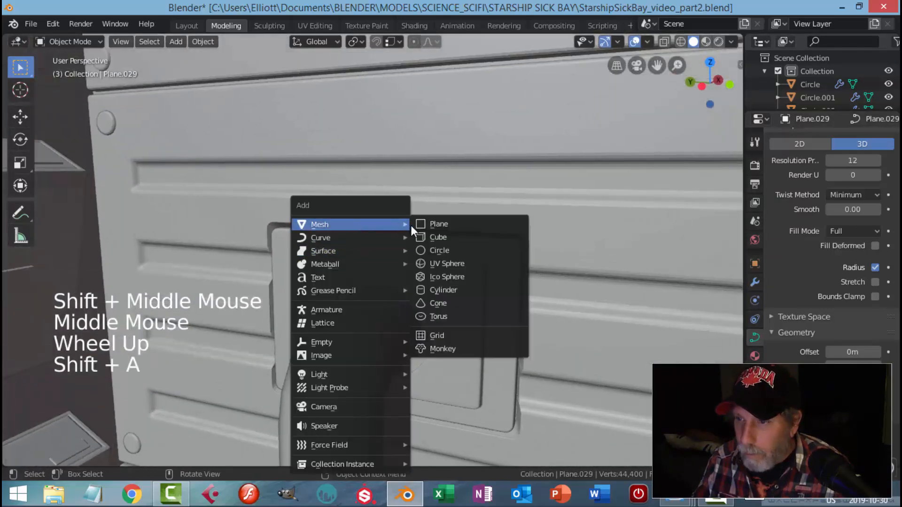
click(430, 252)
scroll(434, 255, down, 2)
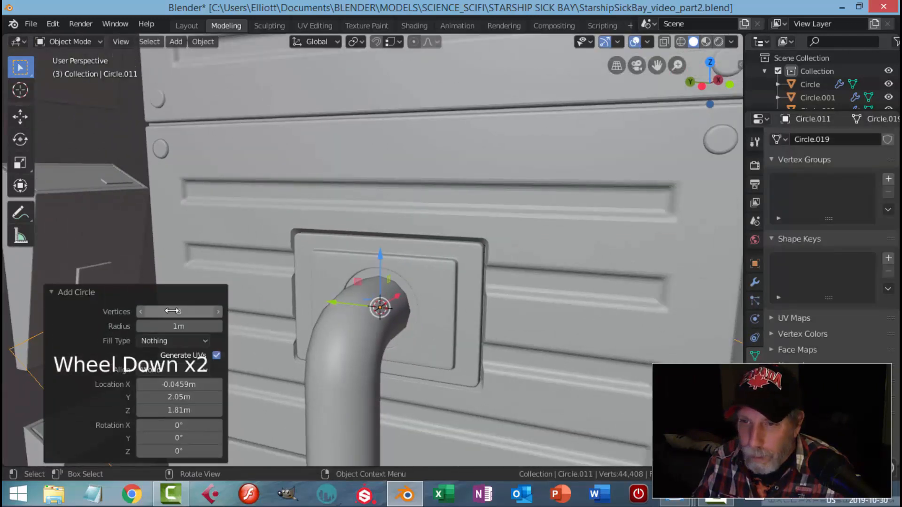
click(171, 311)
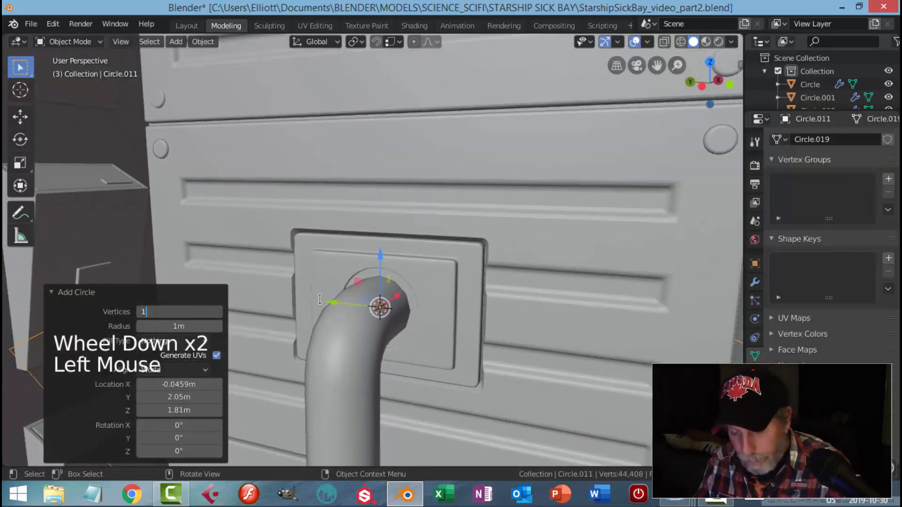
scroll(414, 282, down, 4)
- Scale the circle down close to the pipe's size in Edit Mode and rotate it 90° about Y
key(Tab)
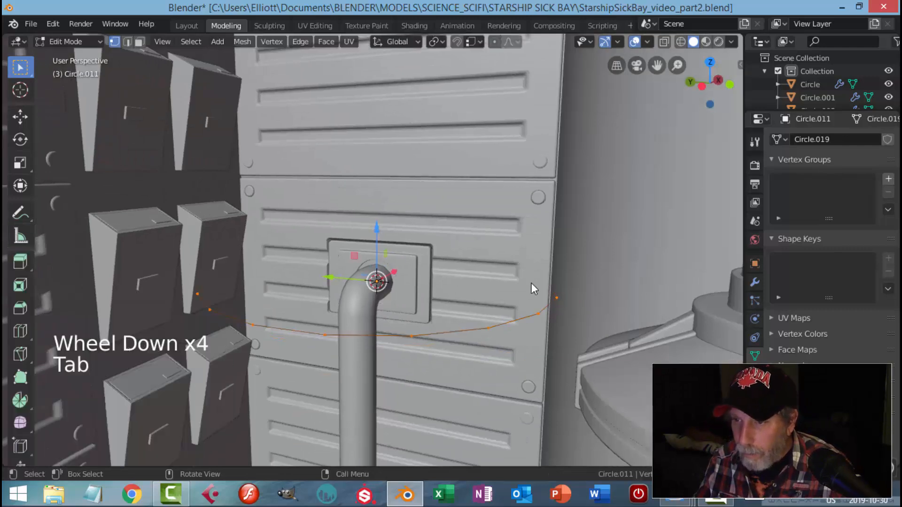
key(s)
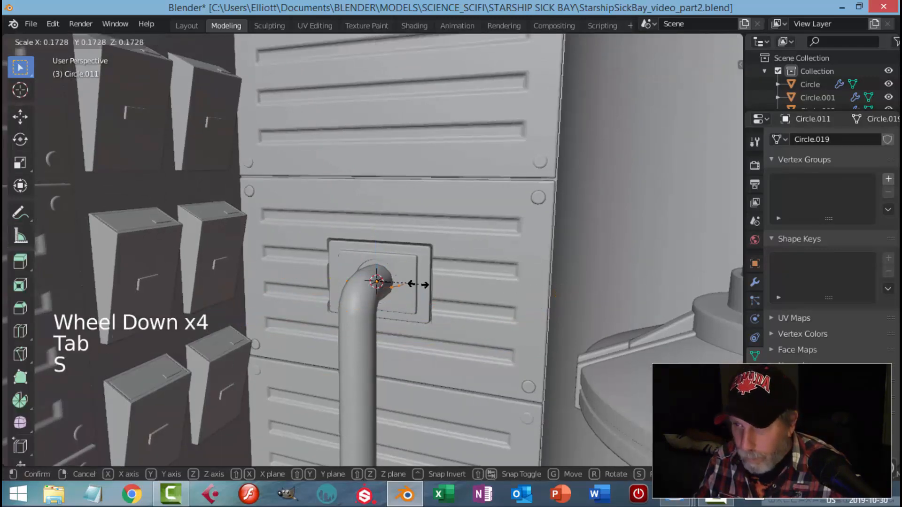
click(409, 283)
scroll(414, 283, up, 3)
text(ry90)
key(Return)
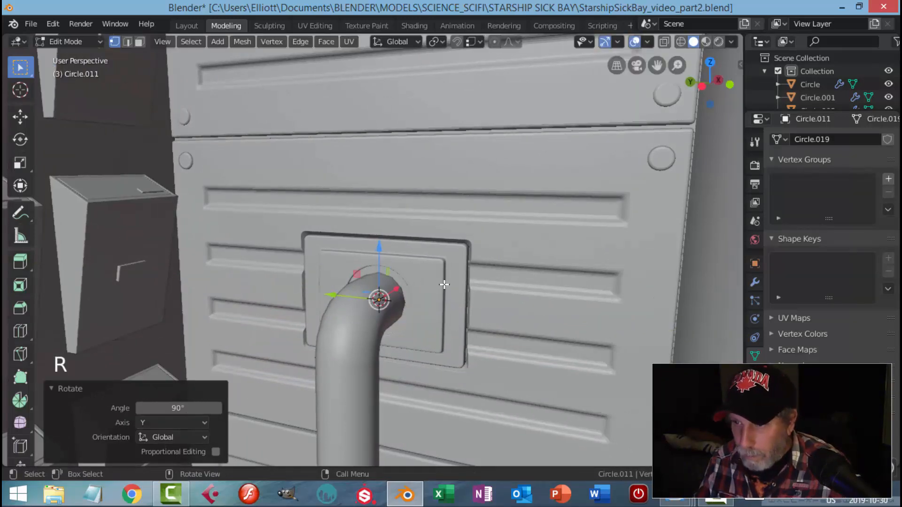
- Move the circle about -0.0735 m along X, away from the plate, and scale it to about 0.677 to fit closely around the pipe
key(s)
click(480, 293)
middle_drag(465, 296, 438, 275)
drag(437, 273, 425, 297)
middle_drag(424, 297, 439, 291)
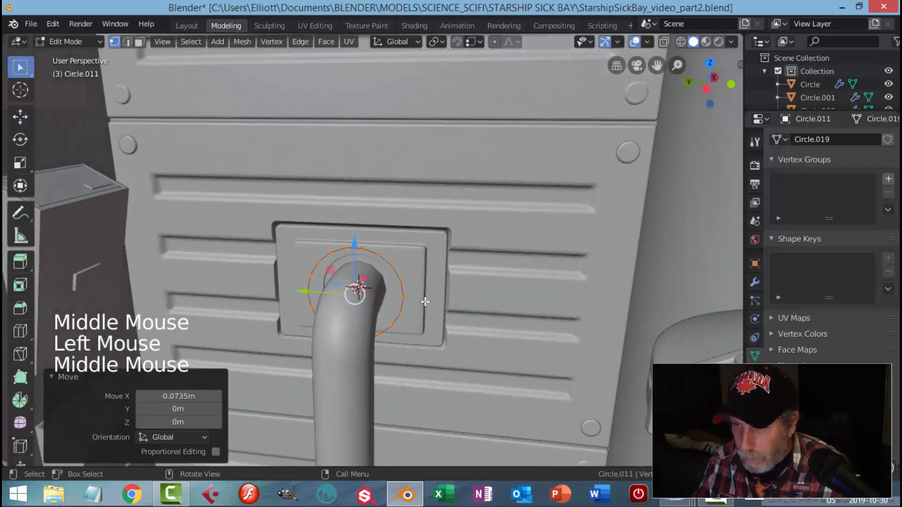
scroll(442, 290, up, 3)
key(s)
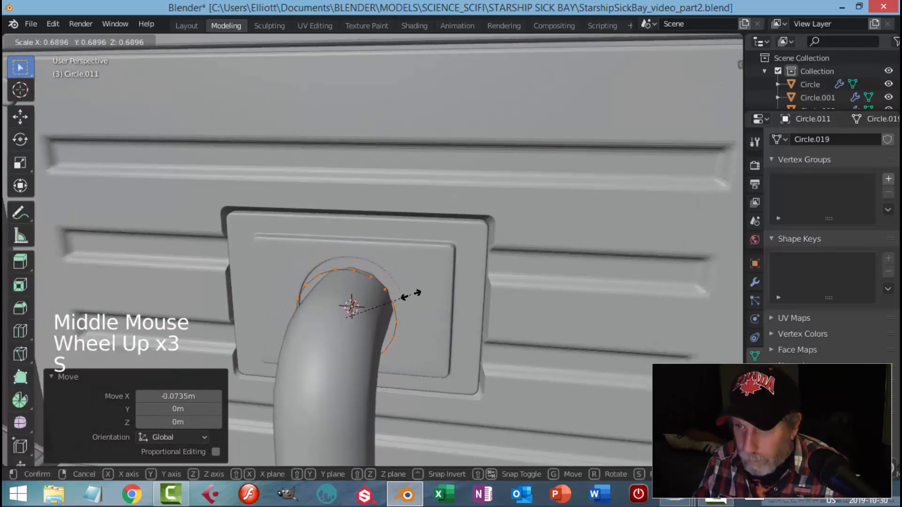
click(409, 295)
- Extrude the circle about 0.051 m along X toward the wall plate to form a collar band around the pipe
middle_drag(412, 312, 301, 333)
scroll(393, 252, down, 2)
shift+middle_drag(465, 327, 374, 348)
middle_drag(375, 349, 427, 347)
key(e)
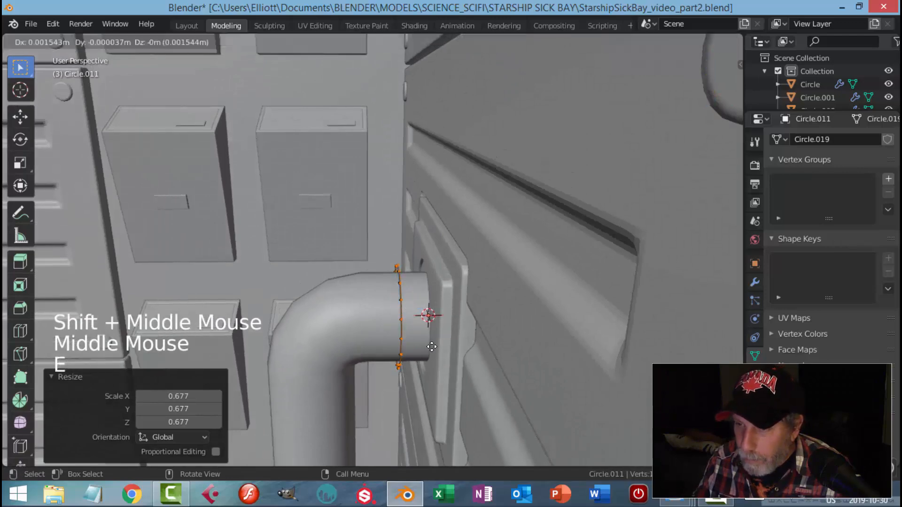
click(431, 344)
drag(451, 317, 471, 318)
middle_drag(471, 318, 545, 323)
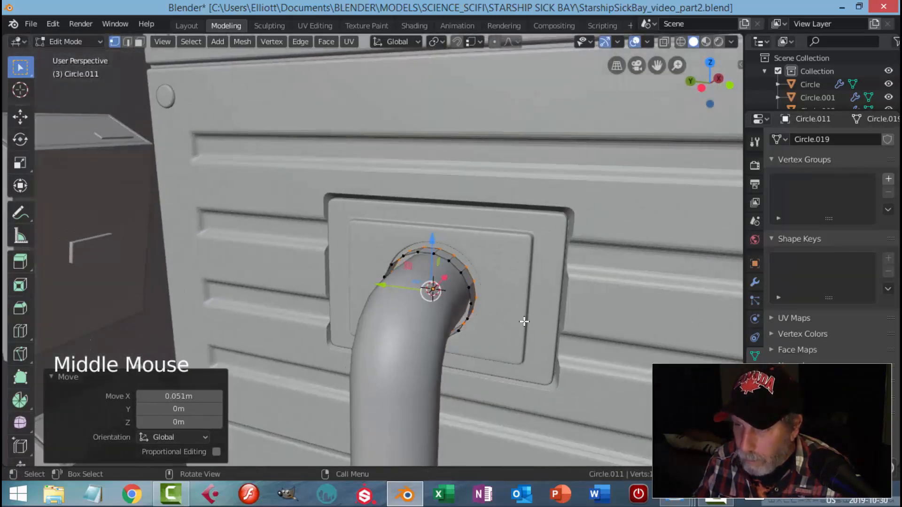
- Extrude the collar's rear edge outward at a scale of about 1.175 and extend it along X toward the plate as a wider flange
key(e)
key(s)
click(543, 323)
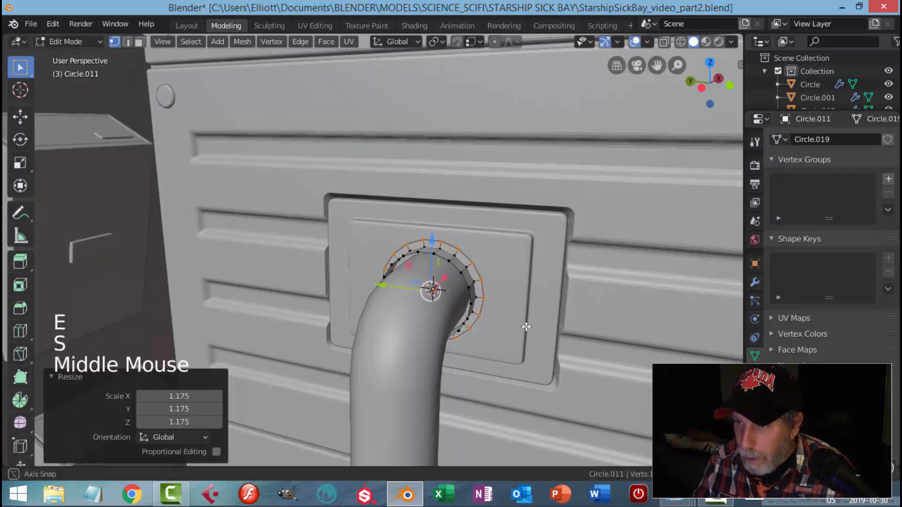
middle_drag(542, 324, 476, 331)
drag(481, 302, 503, 297)
key(Tab)
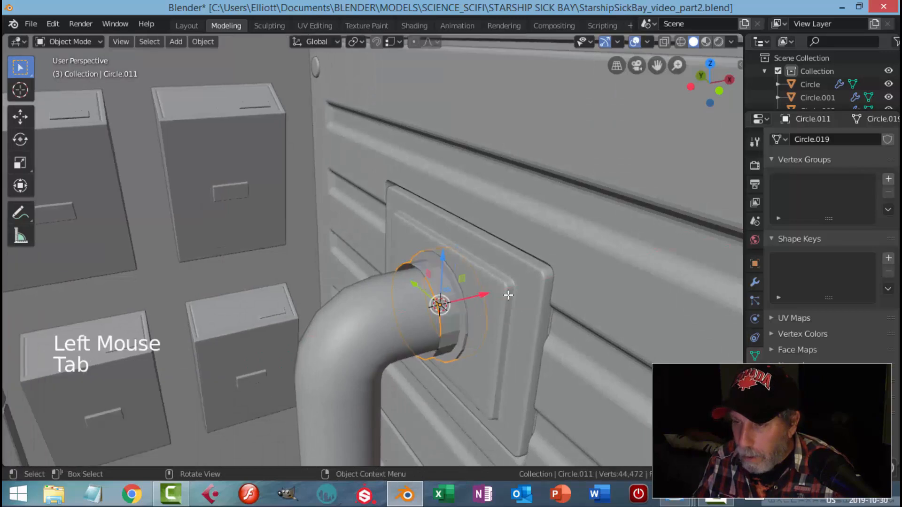
- Select the collar's front edge loop and extrude it inward at a scale of about 0.772 to close the gap to the pipe
key(Tab)
key(alt+a)
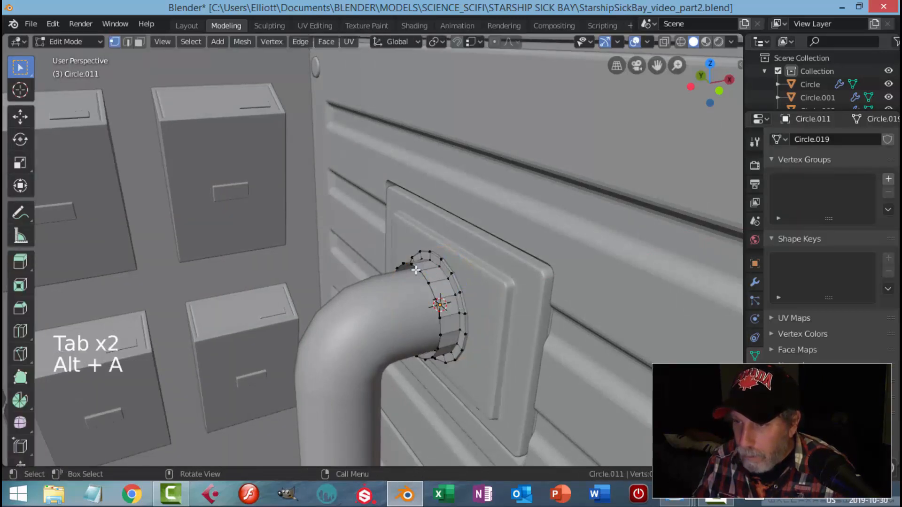
alt+shift+click(416, 270)
alt+shift+click(418, 269)
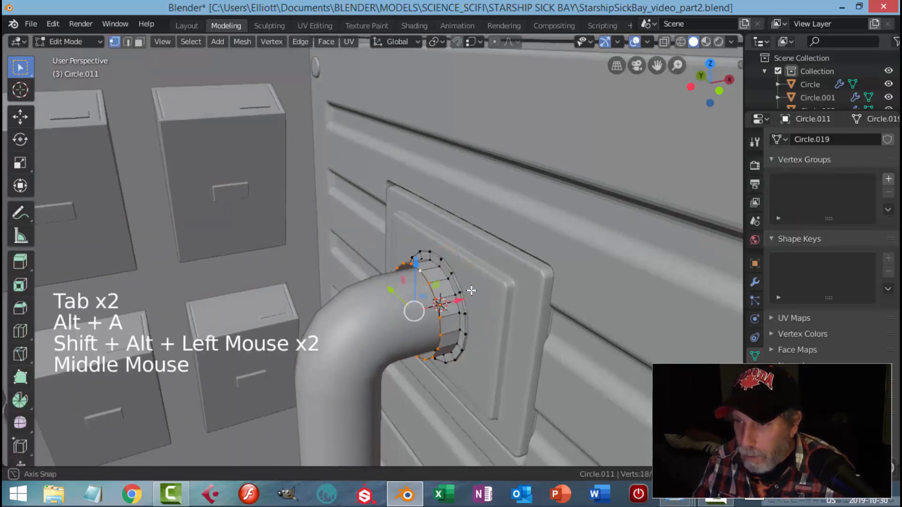
middle_drag(458, 286, 469, 287)
key(e)
key(s)
click(519, 290)
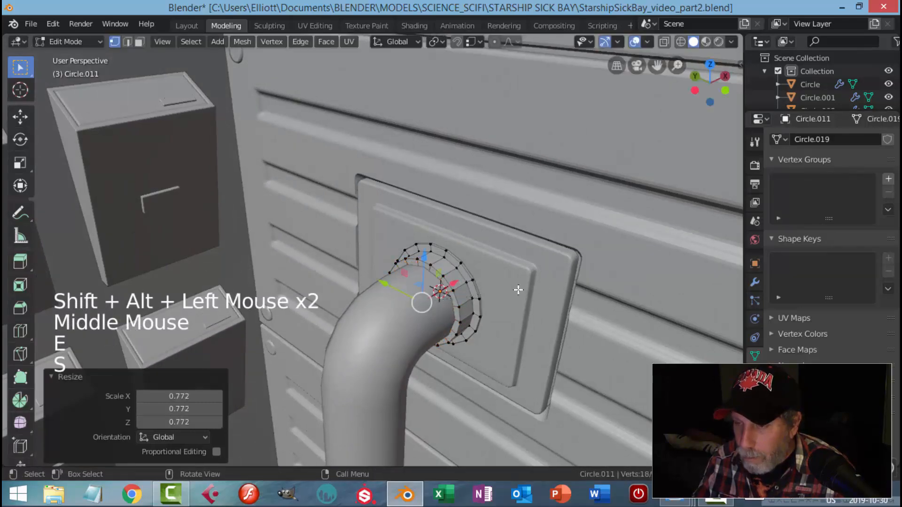
- Move the whole collar about -0.063 m along X, away from the wall plate
key(Tab)
middle_drag(511, 289, 482, 291)
mouse_move(483, 291)
mouse_down()
mouse_move(464, 290)
mouse_move(487, 291)
mouse_up()
shift+middle_drag(486, 292, 503, 268)
scroll(488, 337, up, 1)
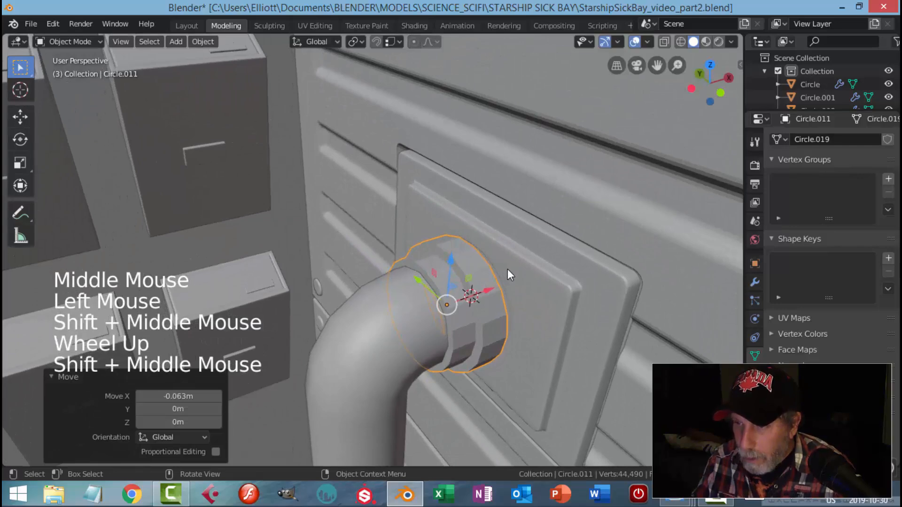
- Bevel the front outer edge loops of both collar bands with two segments, about 0.0042 m wide
key(Tab)
scroll(503, 270, up, 3)
key(2)
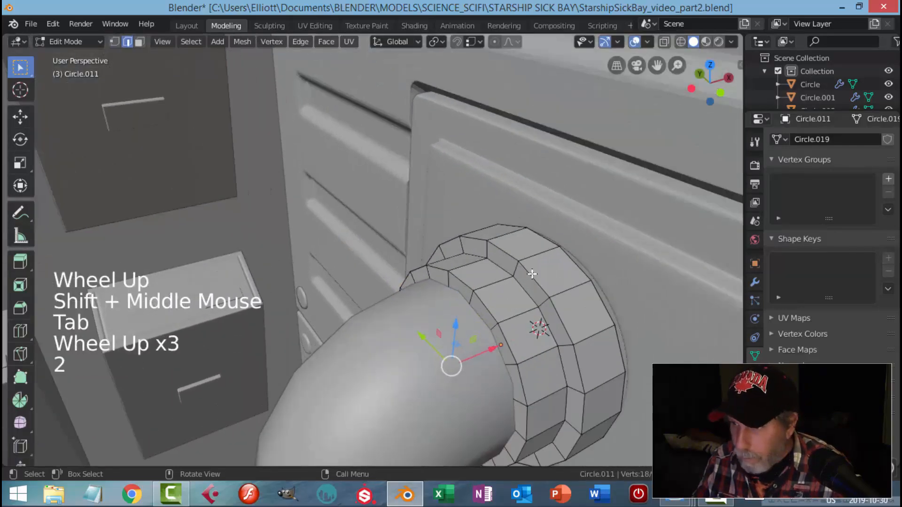
alt+shift+click(512, 301)
alt+shift+click(538, 322)
shift+middle_drag(538, 322, 519, 277)
key(ctrl+b)
scroll(599, 299, down, 3)
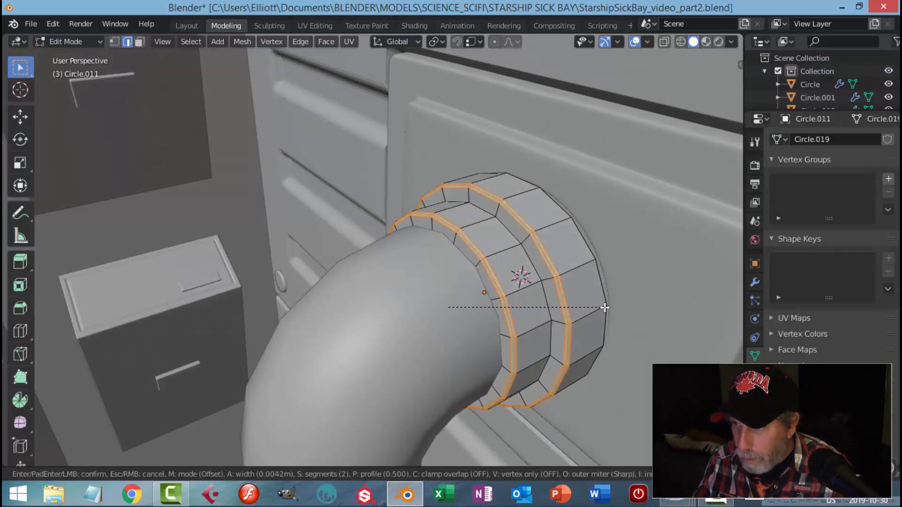
click(605, 308)
- Add a level 2 subdivision surface to the collar and shade it smooth
key(Tab)
key(ctrl+2)
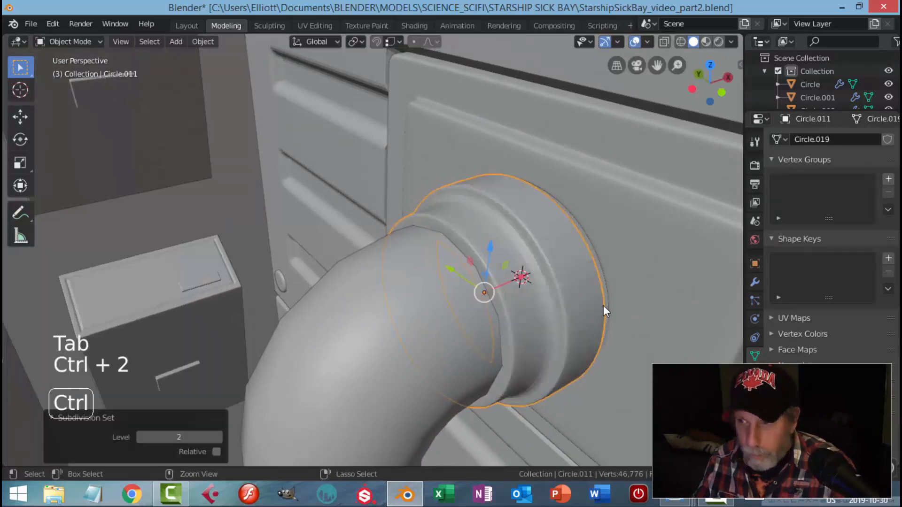
right_click(555, 264)
click(545, 250)
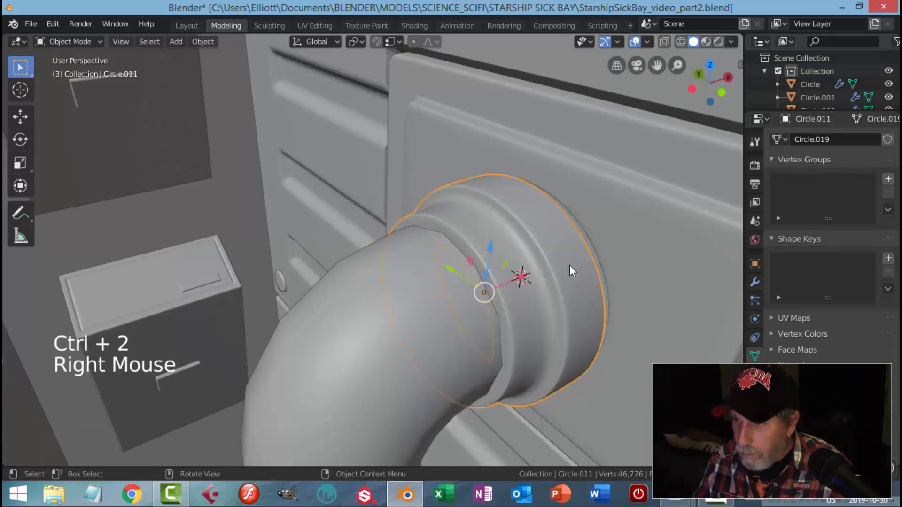
- Add a loop cut around the collar's narrower band and slide it to a factor of about -0.868, near the wider flange
key(Tab)
middle_drag(578, 283, 517, 292)
key(ctrl+r)
click(493, 282)
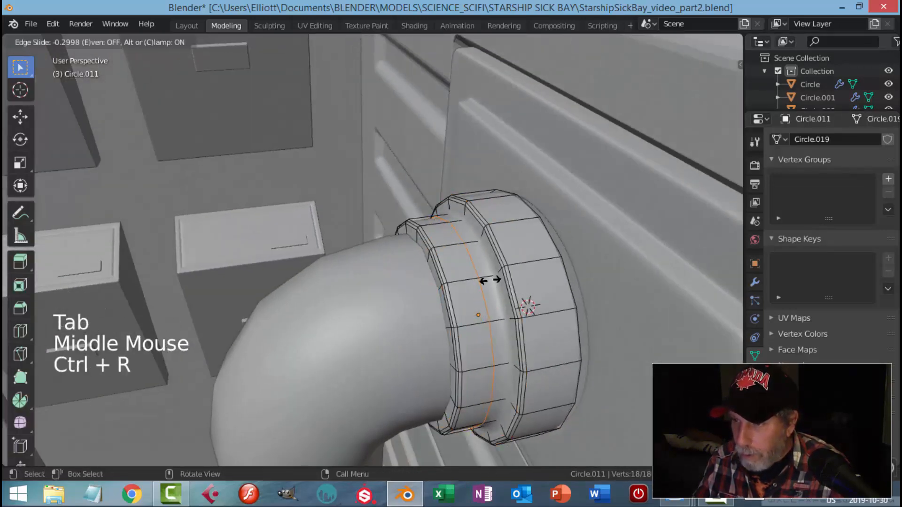
click(501, 281)
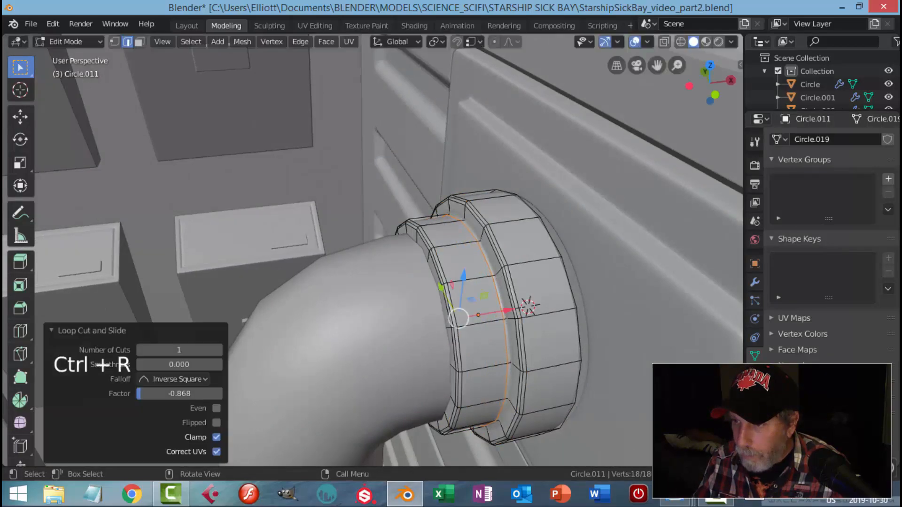
key(Tab)
middle_drag(563, 279, 541, 251)
key(alt+a)
click(554, 298)
click(526, 313)
key(alt+a)
scroll(602, 296, down, 2)
scroll(578, 279, down, 2)
- Scale the entire collar mesh to about 0.93 in Y and Z, keeping its X depth locked
click(480, 254)
key(Tab)
key(a)
scroll(538, 247, up, 4)
middle_drag(540, 251, 547, 260)
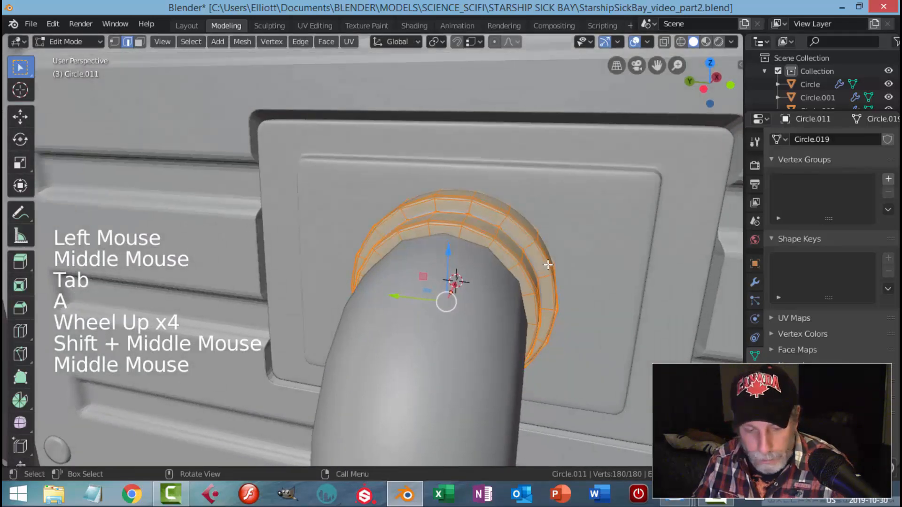
key(s)
key(shift+x)
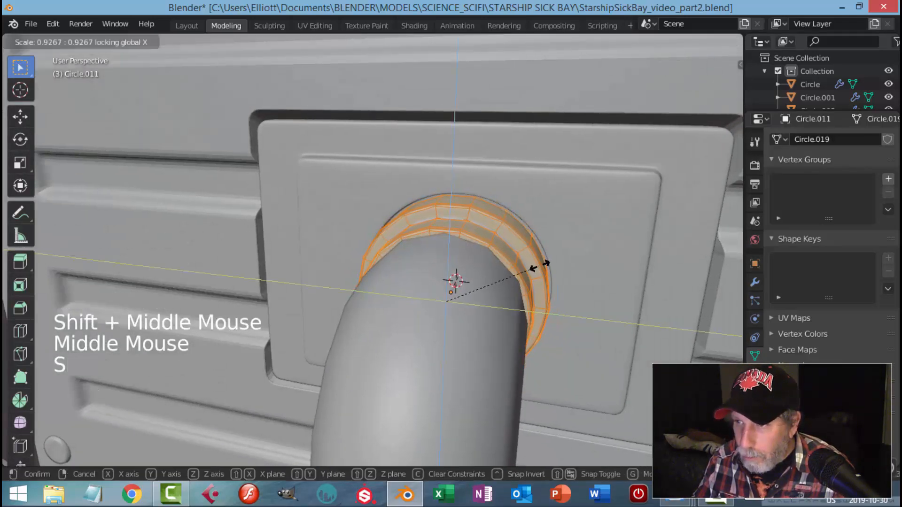
click(539, 265)
key(alt+a)
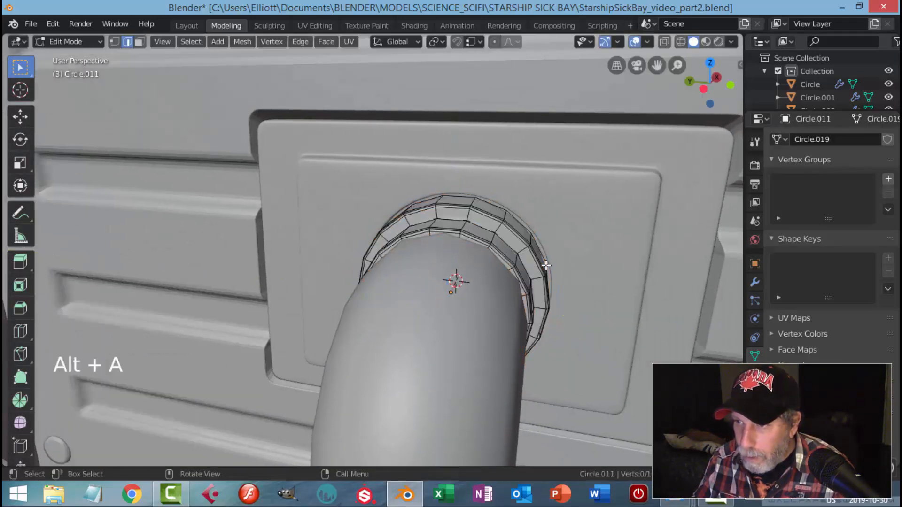
key(Tab)
key(alt+a)
- Set the curved pipe's bevel depth to 0.083 m so it fits inside the collar
middle_drag(536, 253, 488, 300)
scroll(583, 278, down, 2)
click(455, 294)
scroll(528, 288, down, 1)
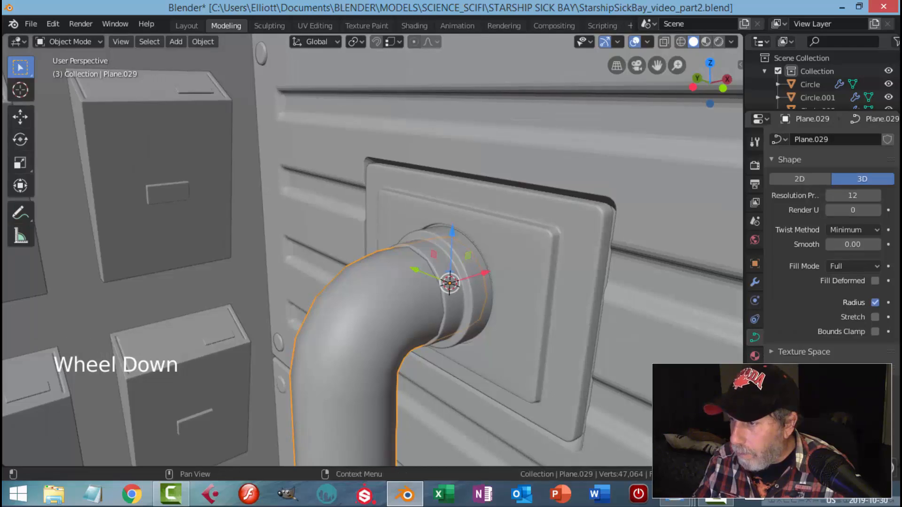
scroll(829, 259, down, 5)
shift+click(853, 338)
shift+drag(853, 339, 837, 338)
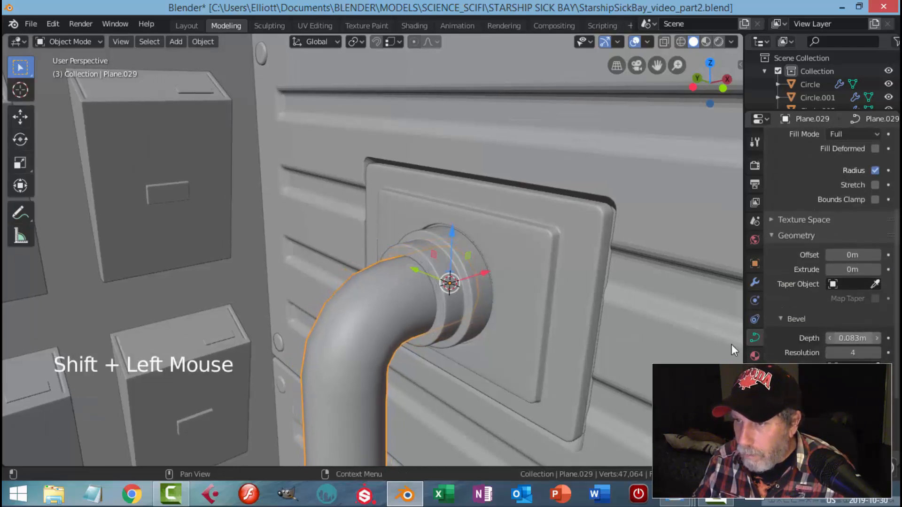
key(alt+a)
- Nudge the collar slightly to refit it around the pipe, and save the file
scroll(565, 330, down, 3)
middle_drag(577, 320, 418, 292)
scroll(418, 292, up, 2)
click(449, 271)
drag(467, 278, 476, 284)
key(alt+a)
scroll(476, 285, down, 3)
middle_drag(479, 294, 413, 312)
scroll(477, 294, down, 3)
key(ctrl+s)
- Add a cylinder mesh at the pipe's collar with 6 vertices and the cap fill type set to Nothing
scroll(472, 301, up, 4)
scroll(460, 284, up, 3)
scroll(444, 314, down, 1)
scroll(448, 289, down, 1)
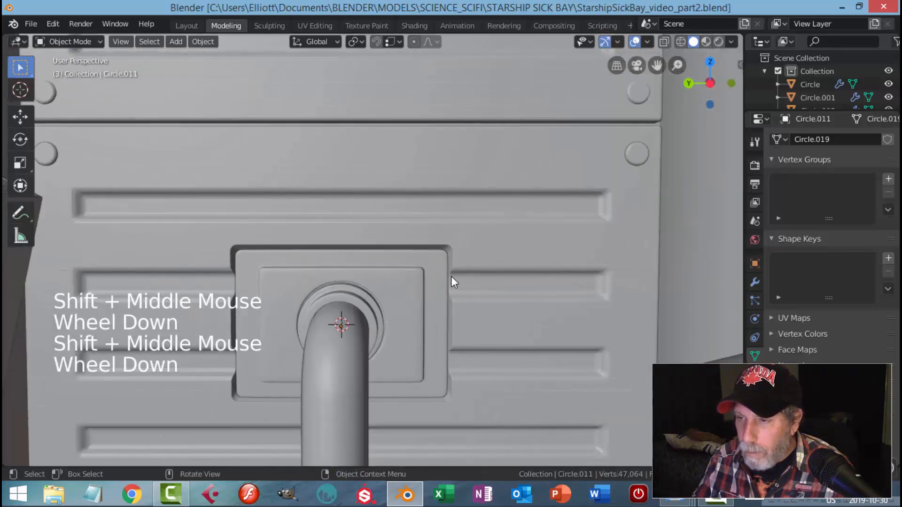
middle_drag(439, 309, 432, 297)
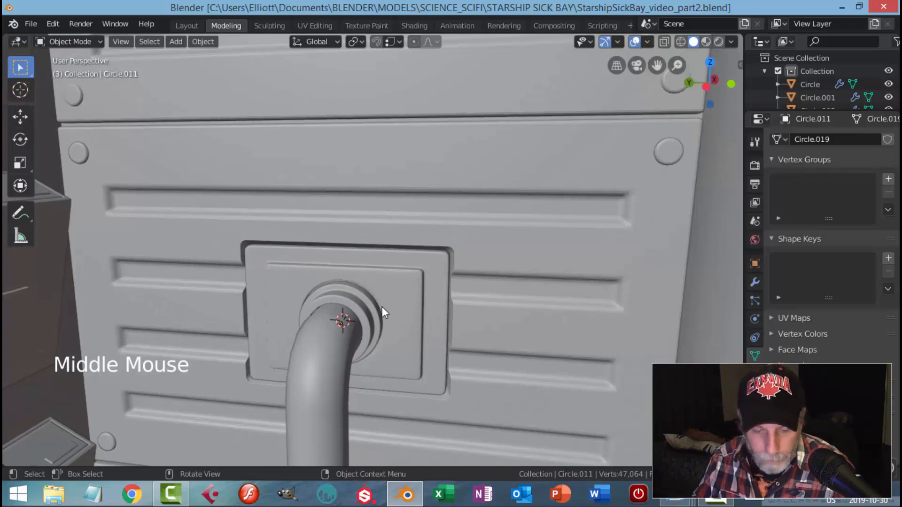
key(shift+a)
mouse_move(330, 224)
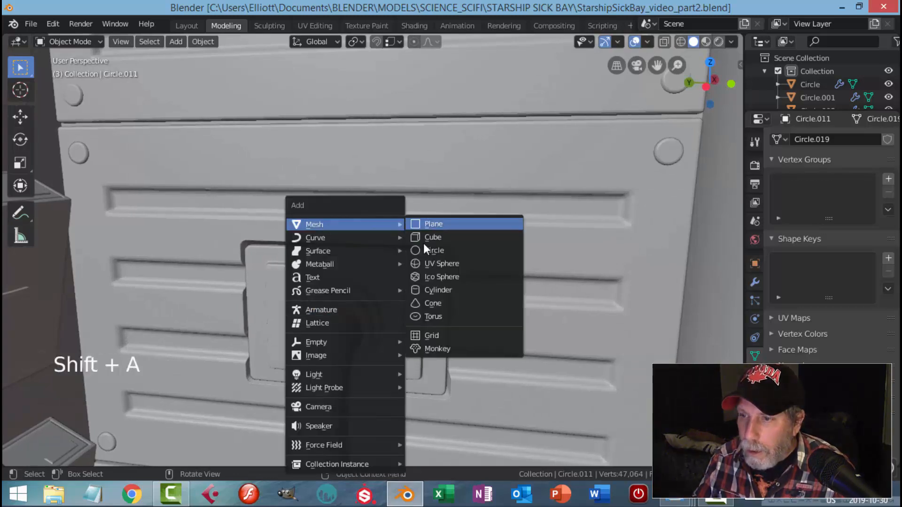
click(433, 287)
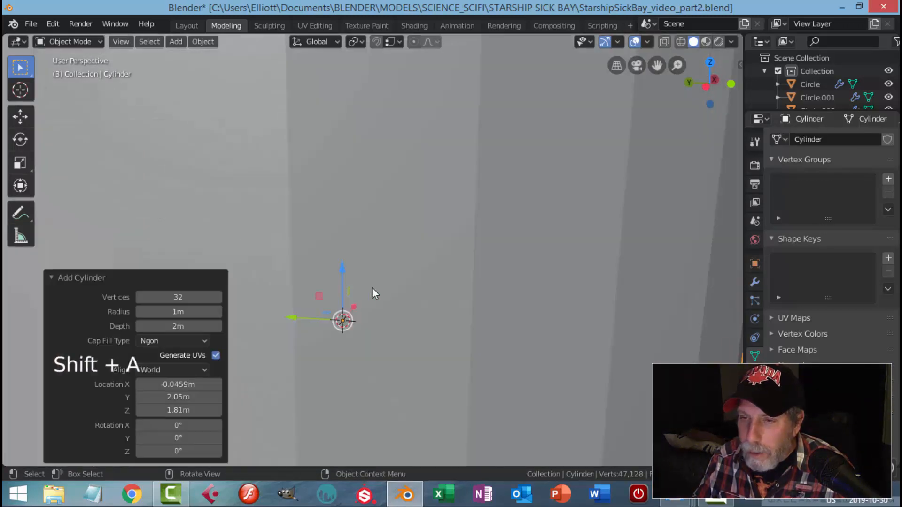
click(168, 298)
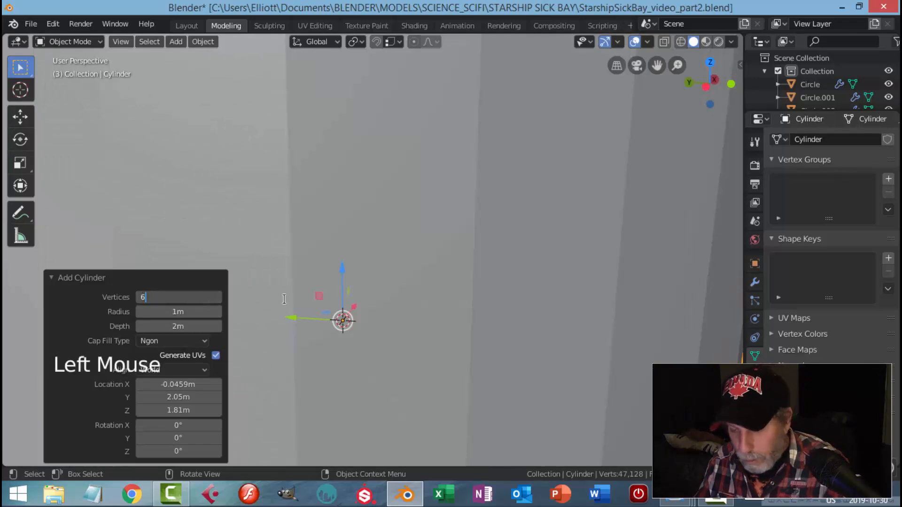
text(6)
key(Return)
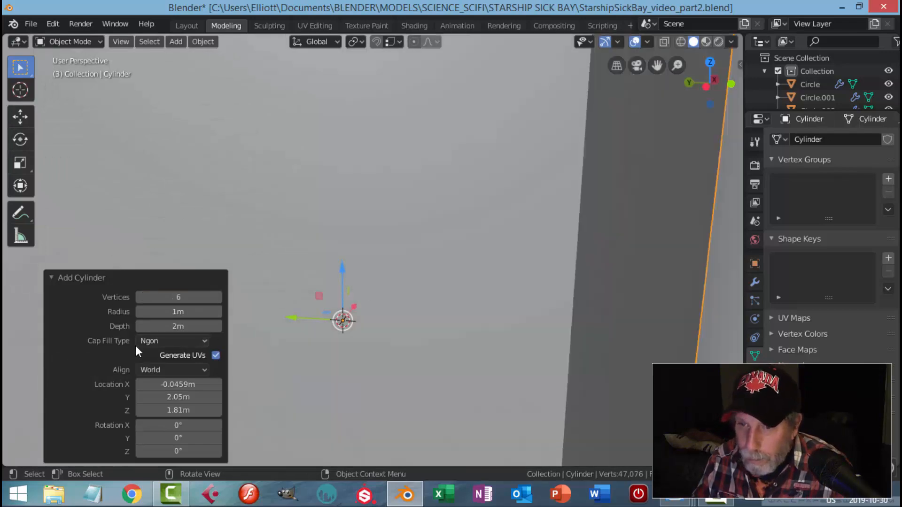
click(154, 339)
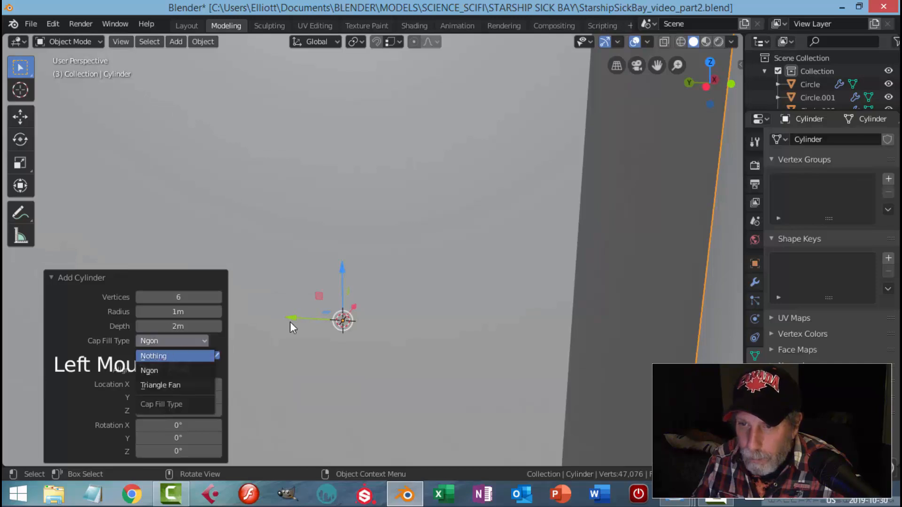
click(260, 328)
- Scale the hexagonal cylinder's mesh to about 0.07 and move it -0.179 m along Y, beside the collar
scroll(447, 272, down, 3)
key(Tab)
middle_drag(495, 262, 489, 304)
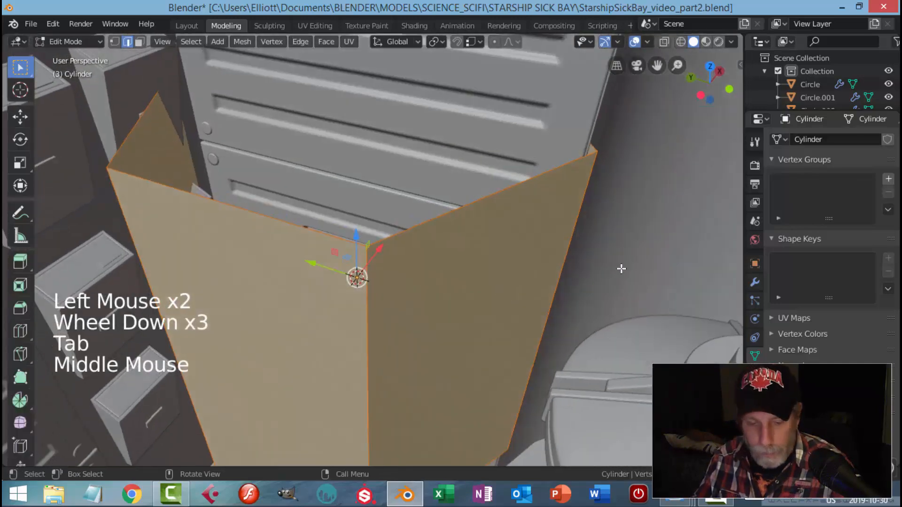
key(s)
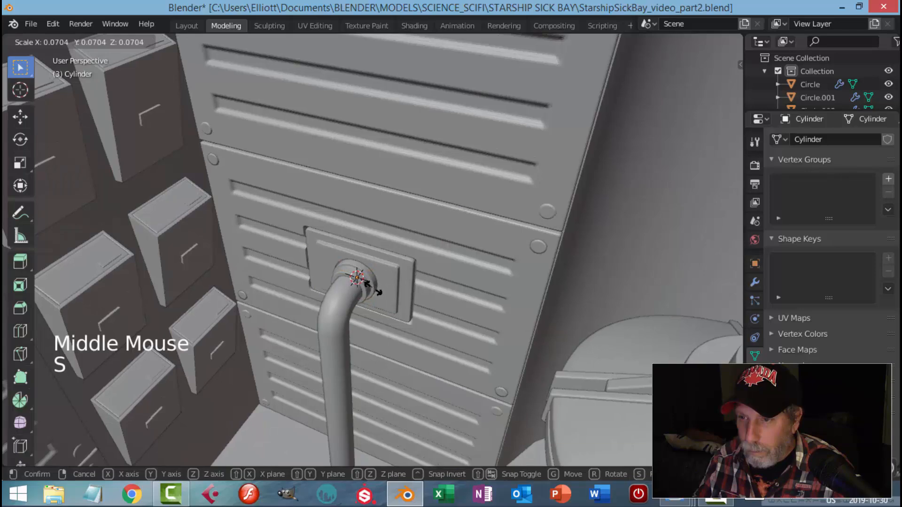
click(369, 284)
drag(310, 266, 453, 277)
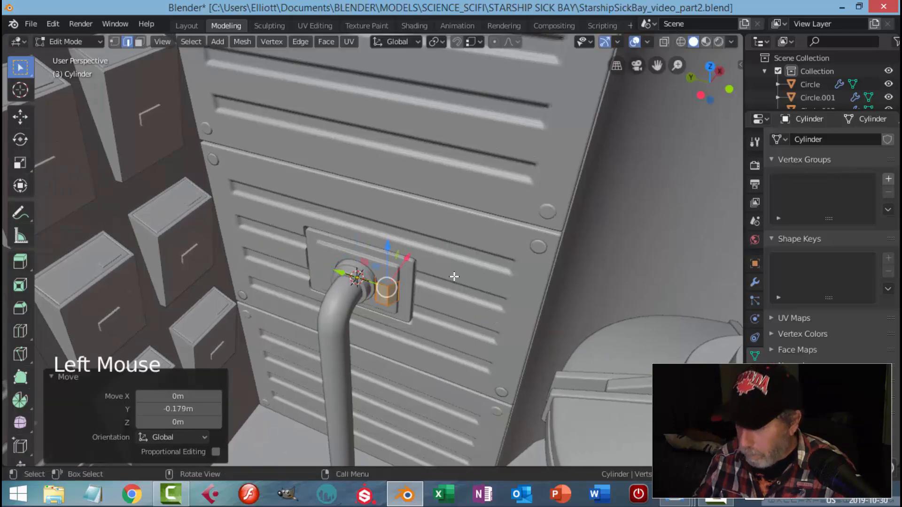
- Rotate the hexagonal cylinder 90° about the Y axis so its open end faces out from the plate
key(KP_Decimal)
scroll(455, 277, down, 5)
mouse_move(455, 277)
middle_down()
mouse_move(459, 298)
mouse_move(443, 284)
middle_up()
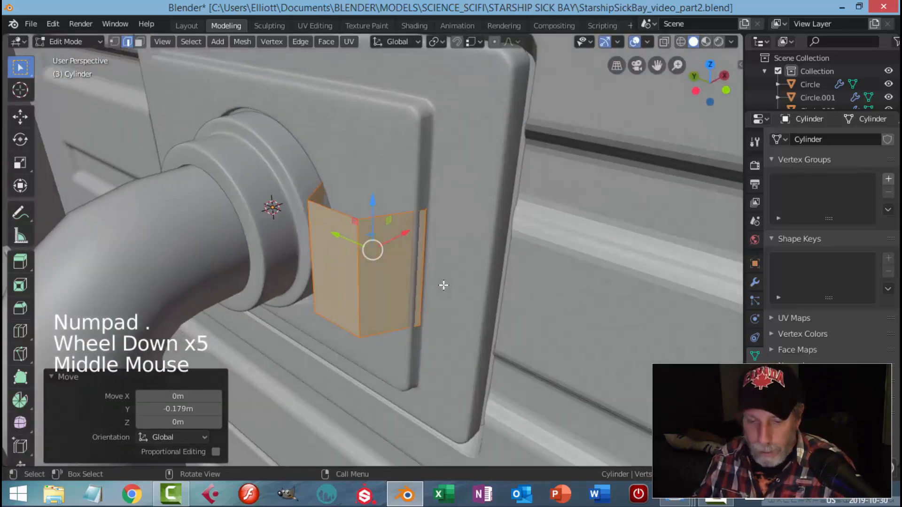
key(r)
click(428, 271)
scroll(429, 271, down, 1)
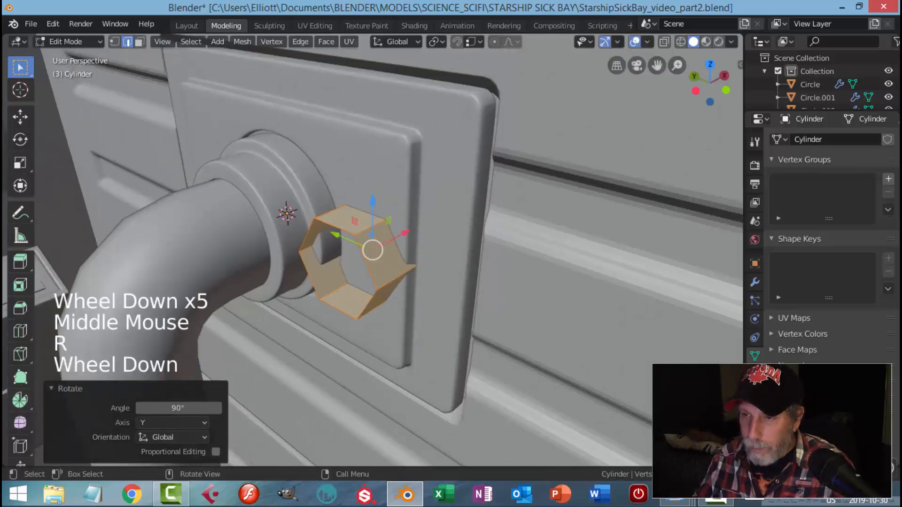
- Shrink the hexagonal cylinder, place it near the plate's upper corner, and move it -0.0471 m along X
key(s)
click(385, 254)
drag(385, 254, 462, 92)
middle_drag(489, 133, 393, 183)
drag(440, 186, 387, 190)
- Flatten the hexagonal cylinder along X and scale it uniformly to 0.889
key(s)
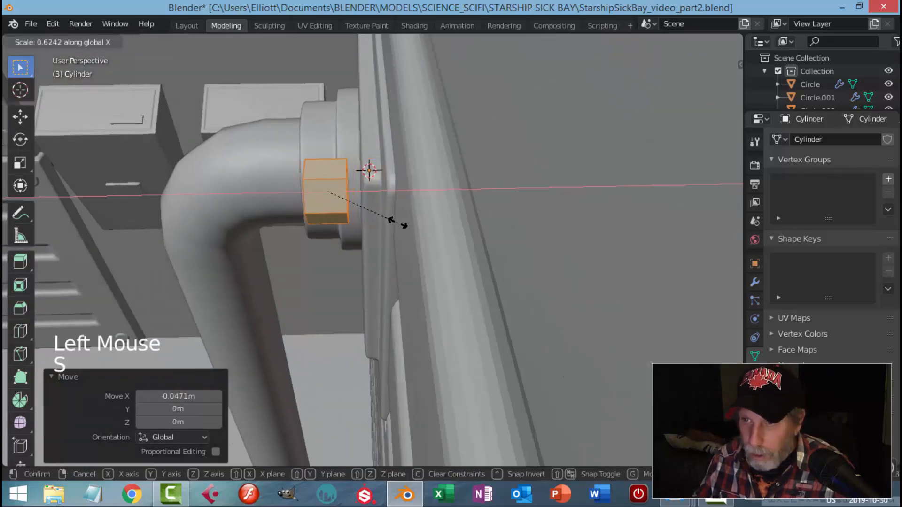
click(365, 221)
middle_drag(366, 220, 437, 212)
key(s)
click(476, 200)
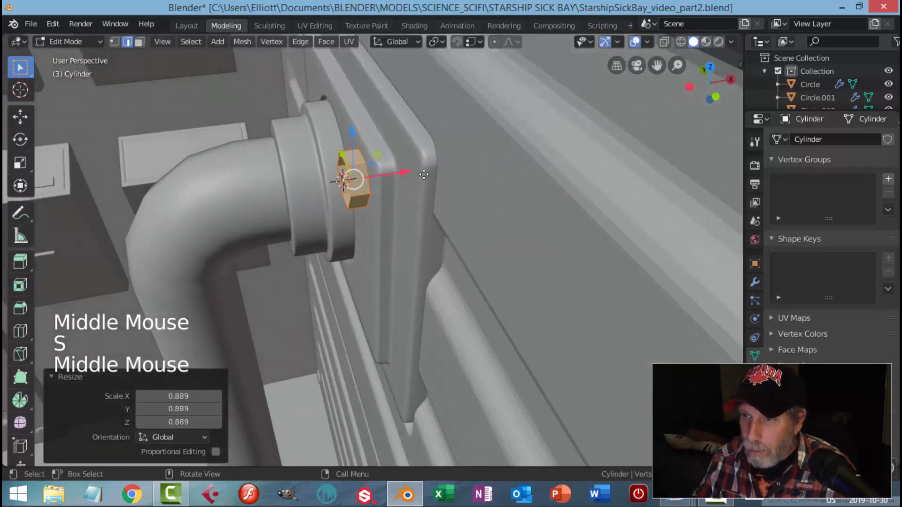
- Move the hexagonal bolt head along X against the wall plate and resize it to suit the plate's corner
drag(406, 174, 442, 174)
click(452, 174)
middle_drag(453, 174, 423, 220)
key(s)
click(442, 209)
scroll(448, 207, up, 2)
middle_drag(422, 221, 499, 214)
- Extrude the bolt head's front edge loop and scale it inward to 0.680 to form a hexagonal rim
key(alt+a)
scroll(548, 217, up, 1)
scroll(499, 214, up, 1)
scroll(507, 245, up, 1)
shift+middle_drag(508, 244, 490, 212)
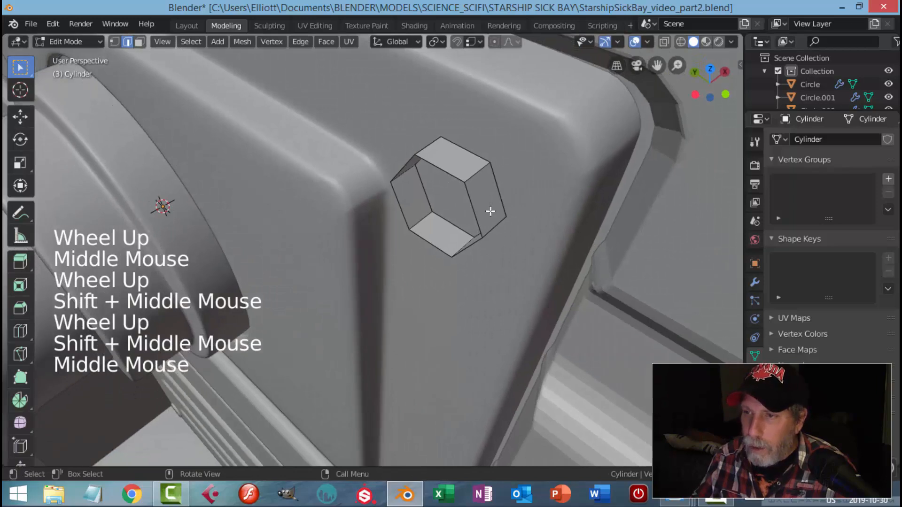
alt+shift+click(450, 173)
middle_drag(451, 174, 593, 180)
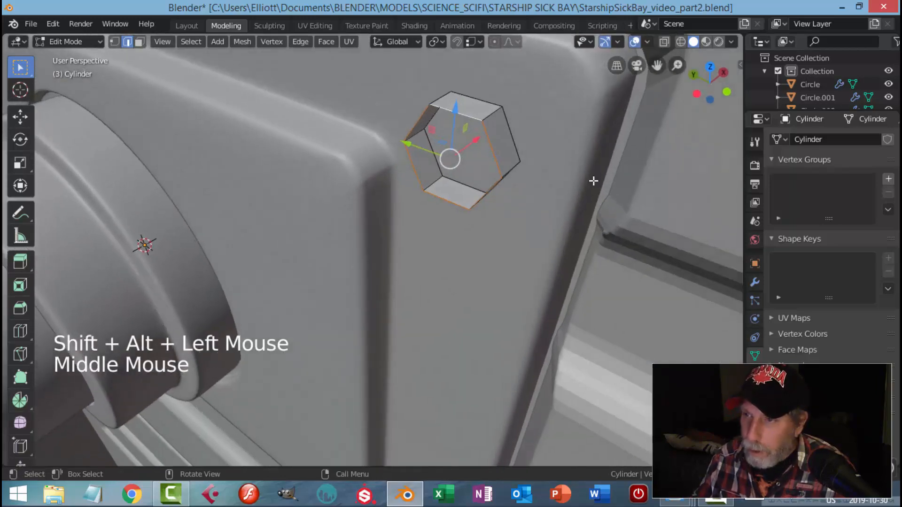
key(e)
key(s)
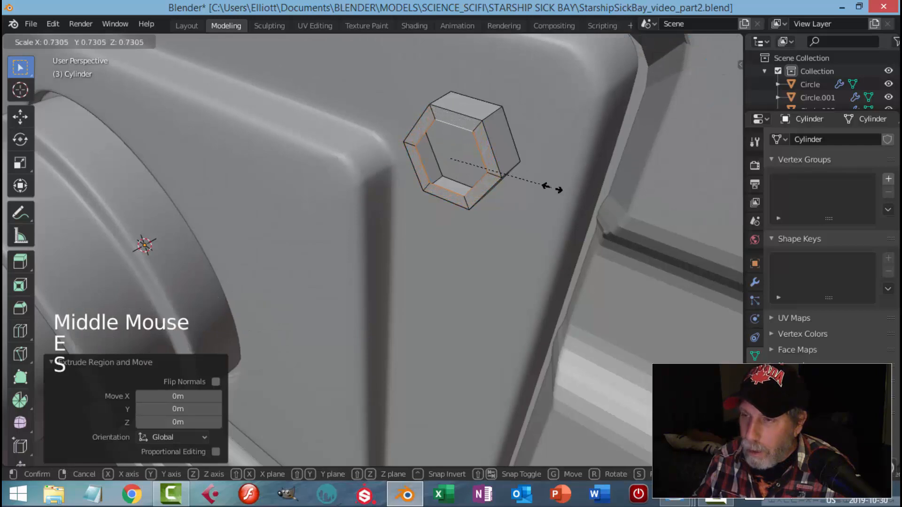
click(548, 189)
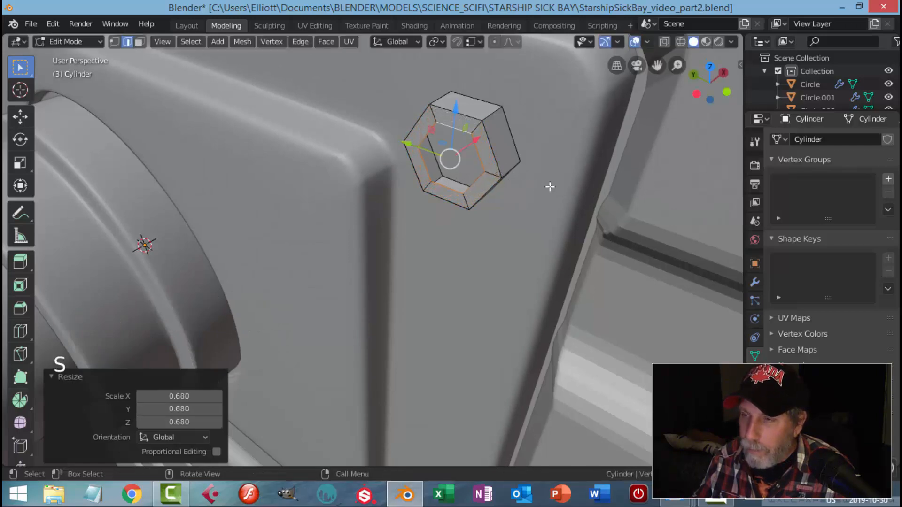
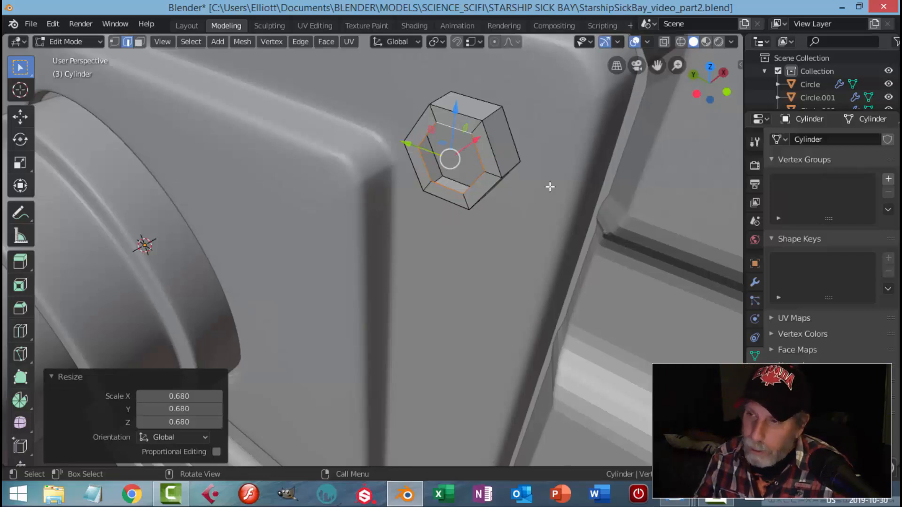
- Grid fill the hexagonal opening inside the bolt head's rim
click(327, 42)
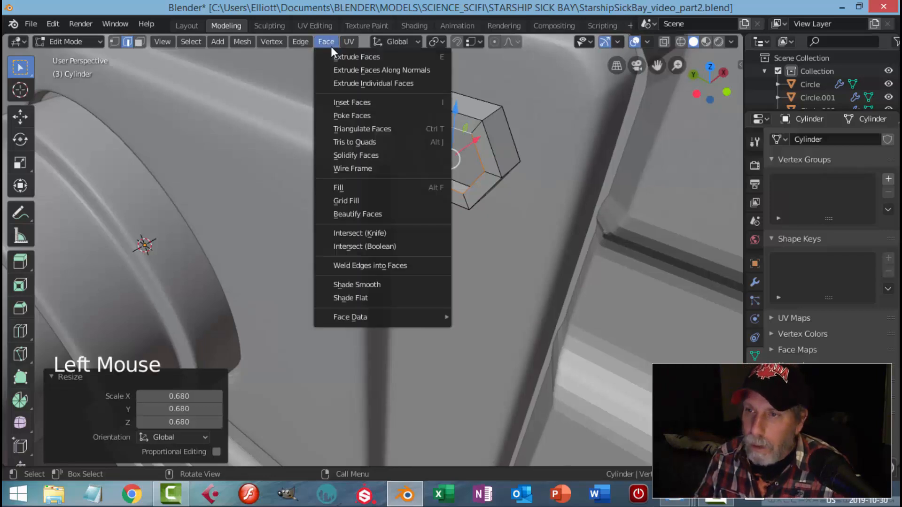
click(360, 197)
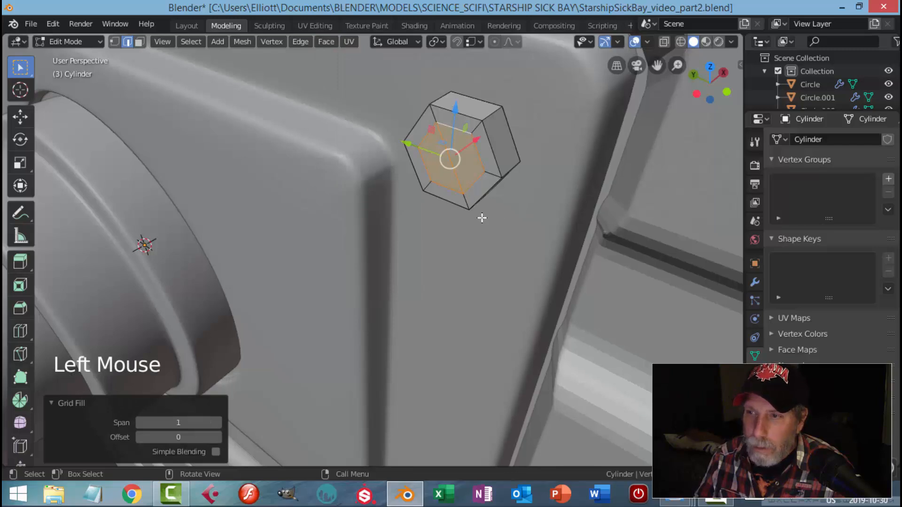
key(alt+a)
mouse_move(503, 218)
middle_down()
mouse_move(512, 198)
mouse_move(505, 202)
middle_up()
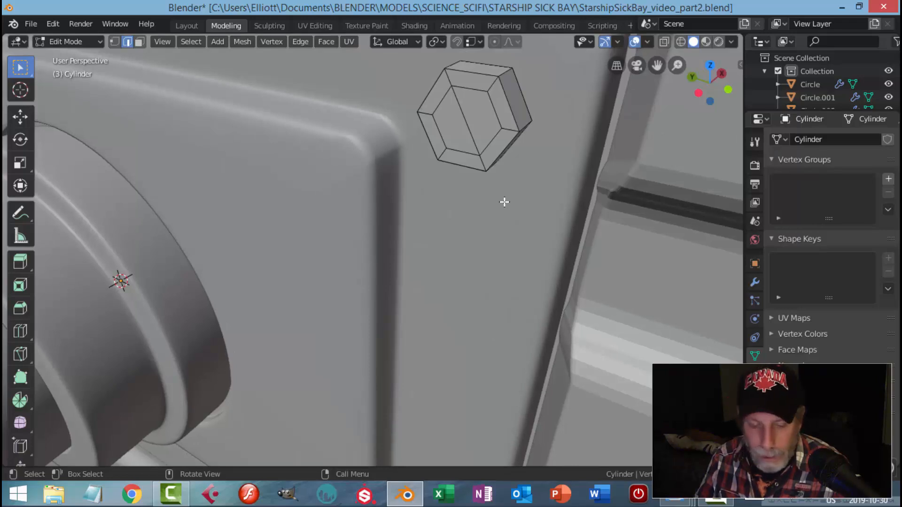
- Delete both fill faces from the bolt head's hexagonal opening
key(3)
click(484, 120)
shift+click(462, 141)
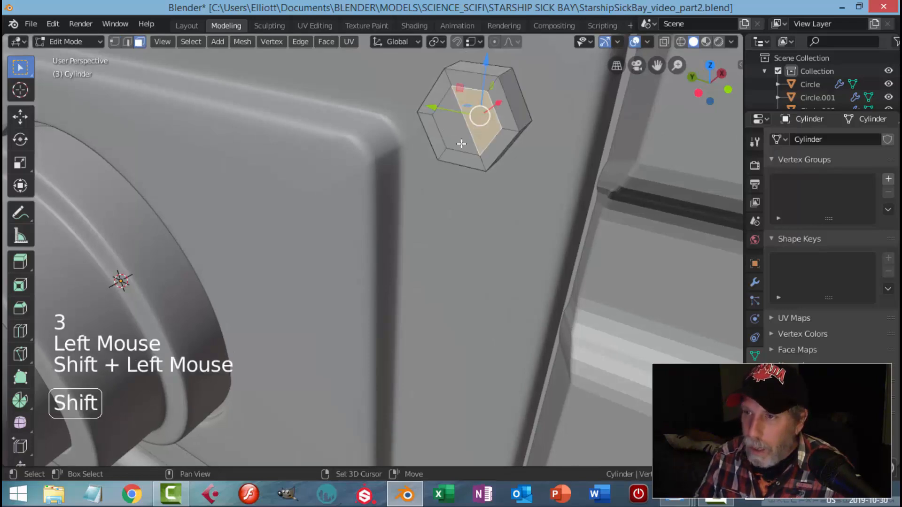
key(x)
click(461, 145)
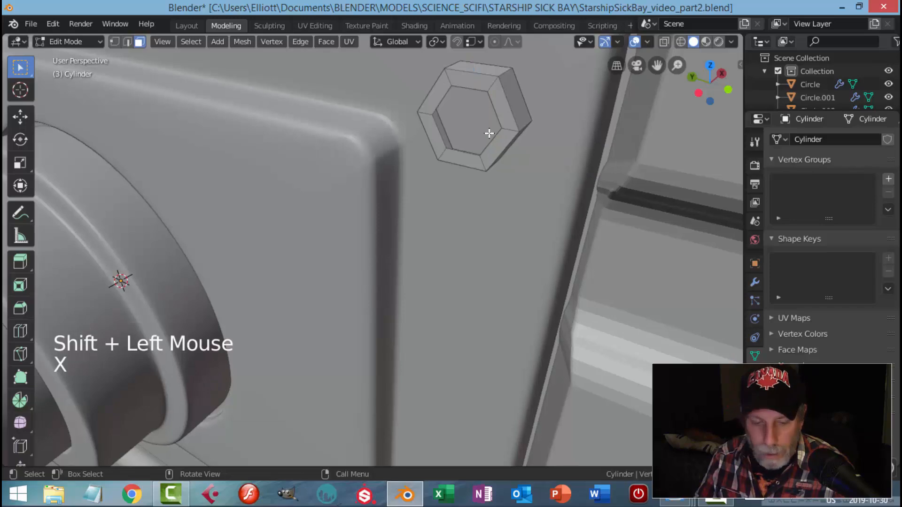
- Bevel the bolt head's front outline and corner edges with three segments, 0.00116 m wide
key(2)
alt+shift+click(504, 72)
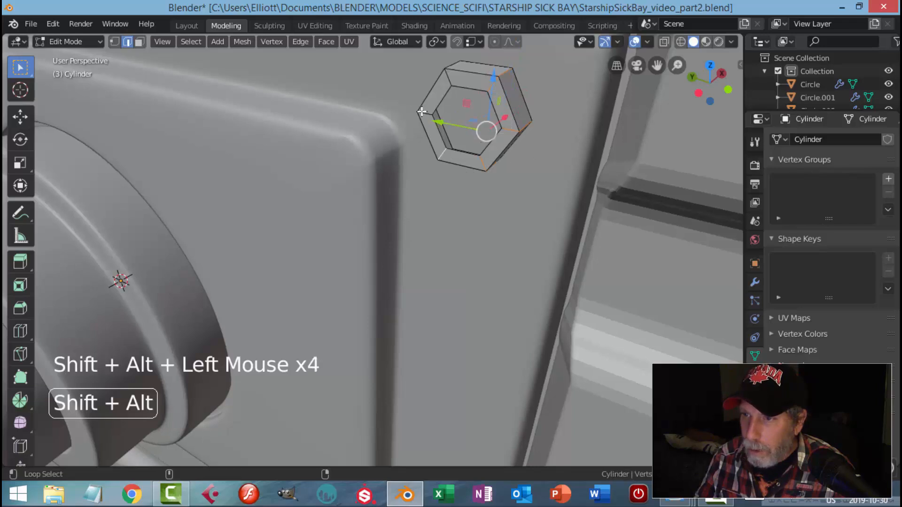
middle_drag(545, 175, 565, 190)
shift+middle_drag(503, 102, 541, 204)
alt+shift+click(521, 151)
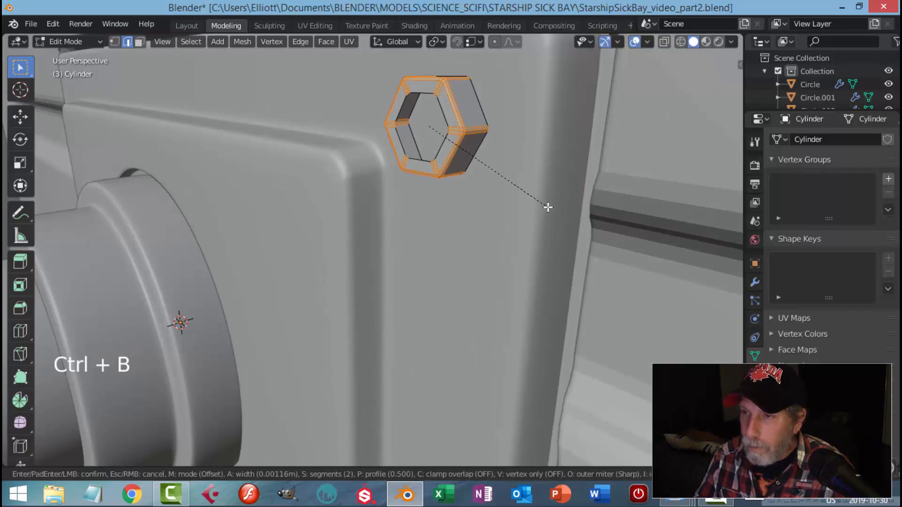
click(548, 207)
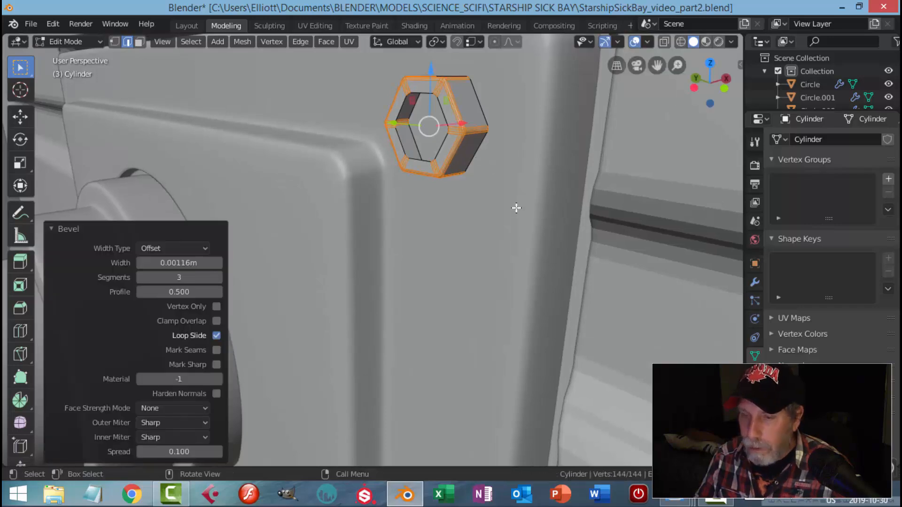
key(Tab)
key(alt+a)
- Clear the bolt head's current selection and select the inner hexagonal edge loop of its front rim
scroll(499, 213, down, 1)
middle_drag(503, 212, 491, 187)
click(492, 187)
key(Tab)
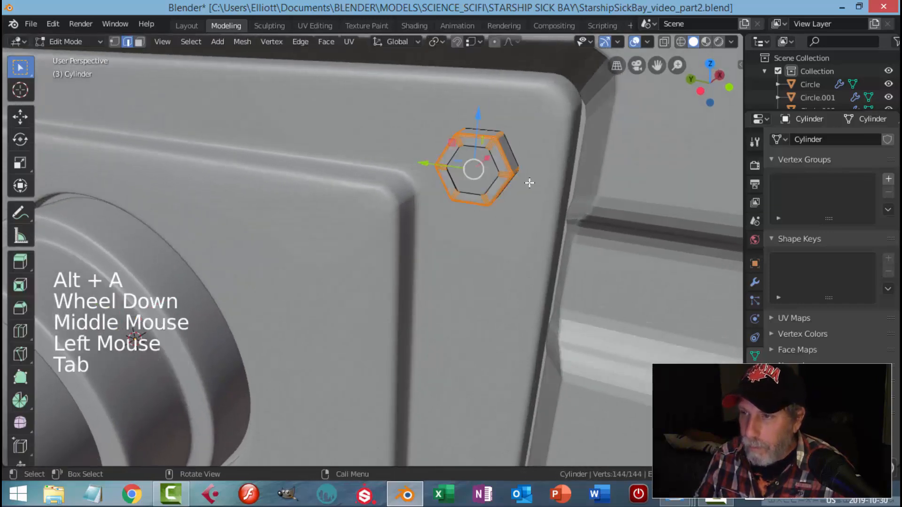
scroll(548, 160, up, 2)
key(alt+a)
shift+middle_drag(547, 161, 464, 235)
alt+shift+click(450, 120)
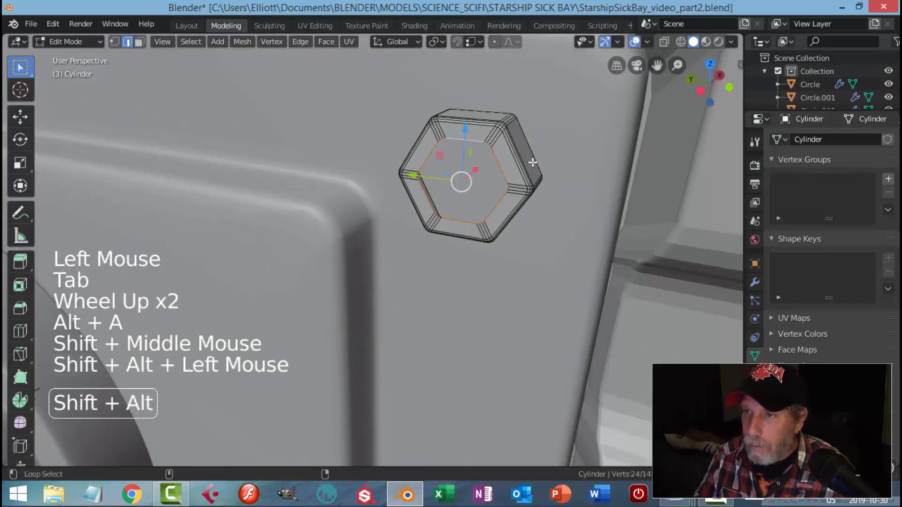
click(326, 41)
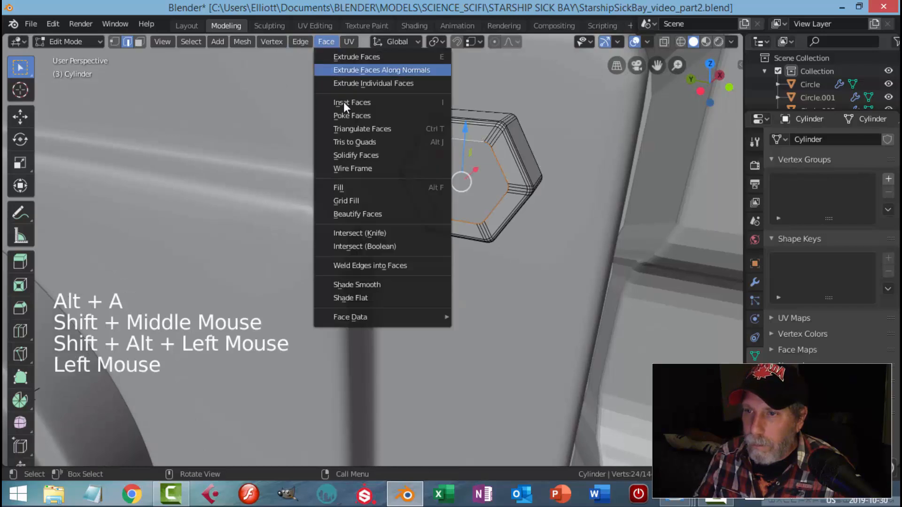
click(357, 193)
key(ctrl+z)
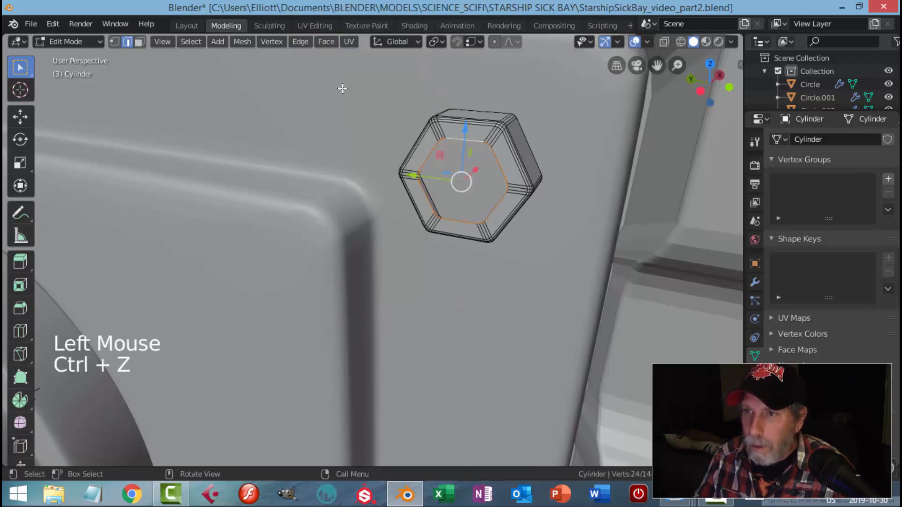
- Fill the bolt head's hexagonal opening with faces and clear the selection
click(326, 41)
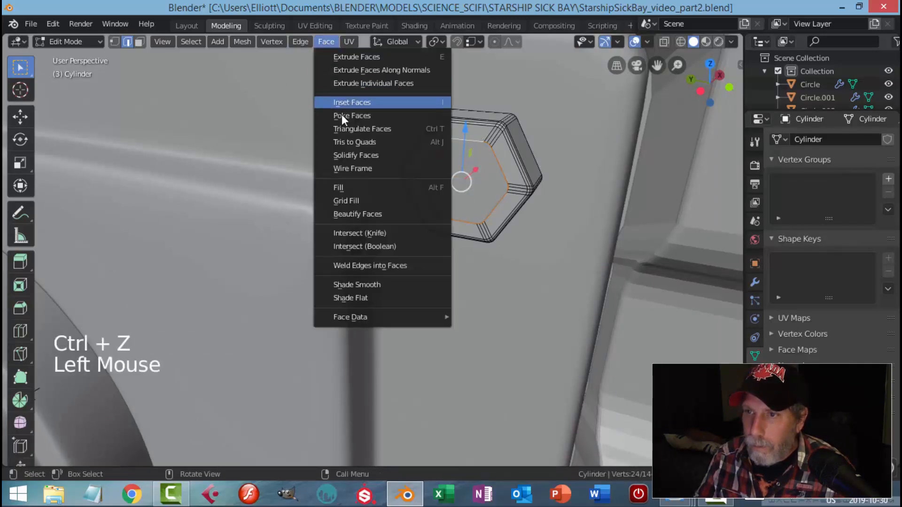
click(360, 197)
key(alt+a)
- Leave mesh editing and move the whole bolt head about 0.004 m along X into the plate
scroll(479, 264, down, 2)
middle_drag(479, 263, 361, 269)
key(Tab)
key(alt+a)
click(388, 276)
drag(278, 188, 228, 89)
- Set the bolt head's origin to its geometry, snap the 3D cursor to the bolt head and deselect it
click(203, 41)
mouse_move(218, 72)
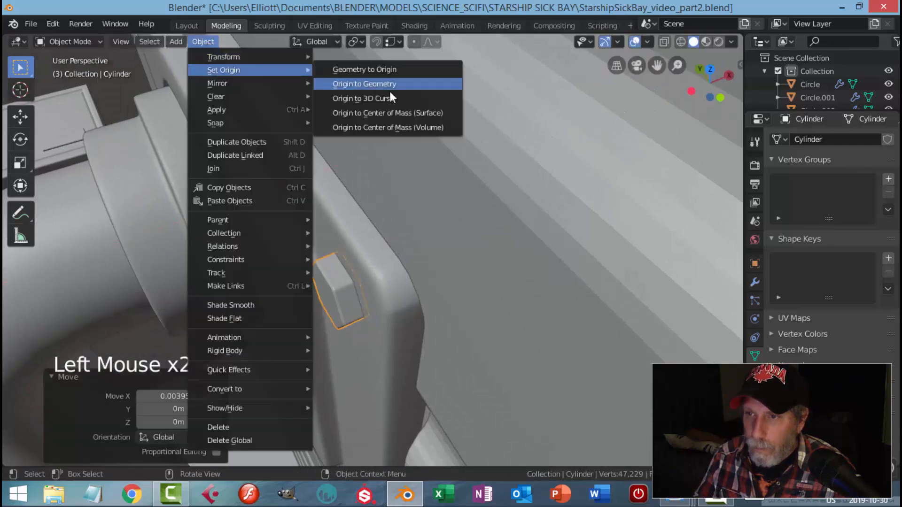
click(390, 84)
middle_drag(399, 89, 439, 210)
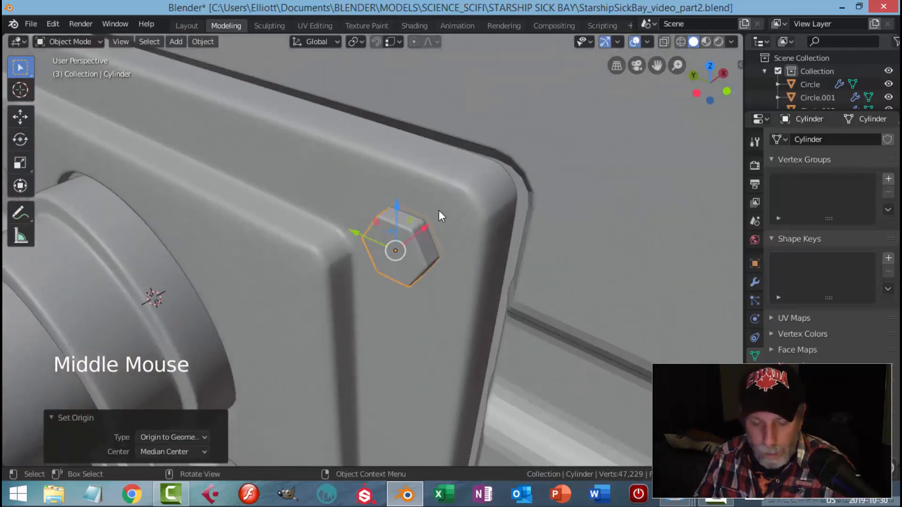
key(shift+s)
click(447, 284)
key(alt+a)
- Add an 18-vertex mesh circle with a 1 m radius at the 3D cursor
mouse_move(429, 277)
middle_down()
mouse_move(456, 233)
mouse_move(423, 273)
middle_up()
scroll(445, 246, down, 2)
middle_drag(423, 272, 404, 296)
key(shift+a)
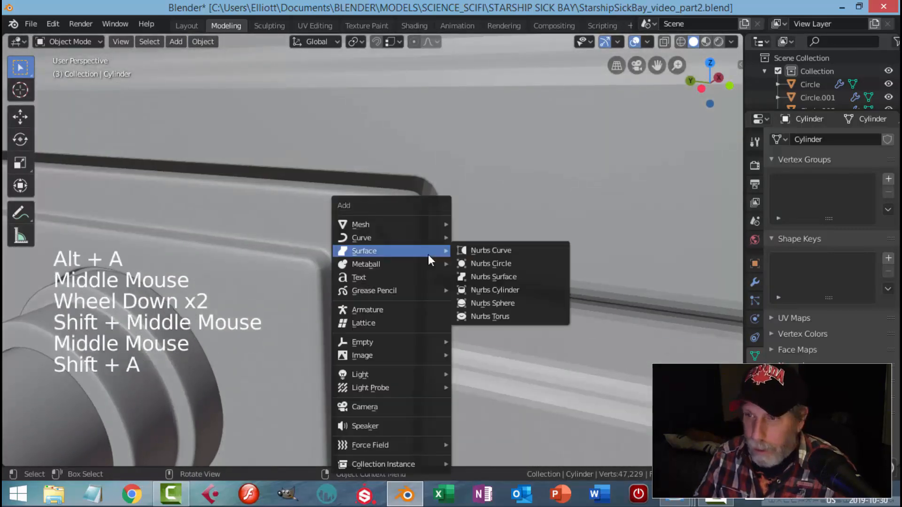
mouse_move(416, 225)
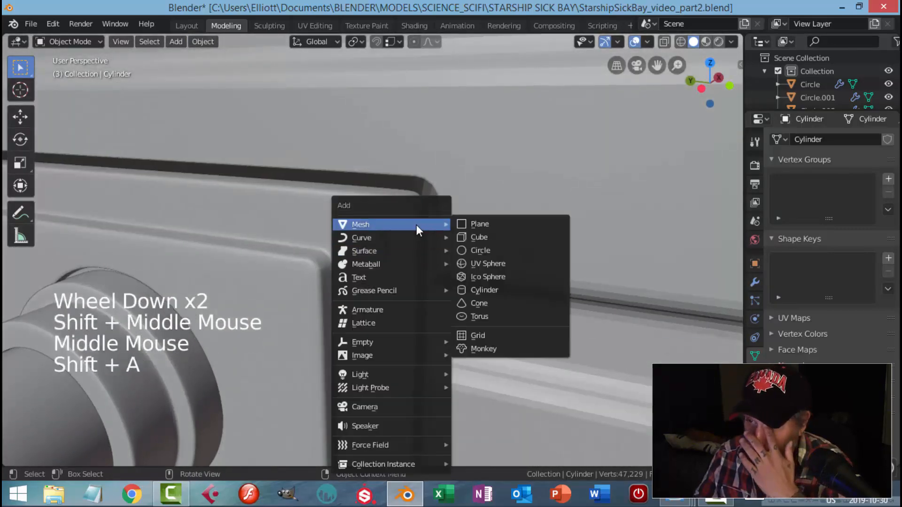
click(480, 251)
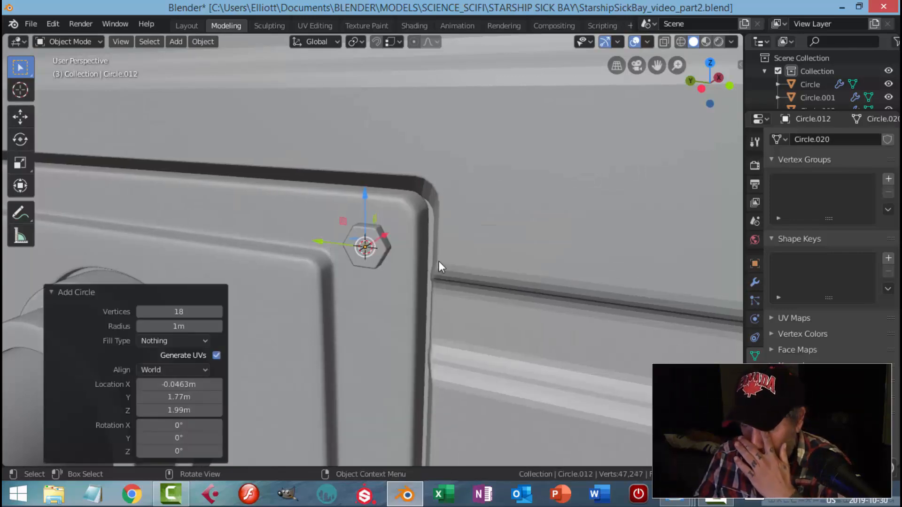
- Scale the circle's mesh down to 0.051 around the bolt head
scroll(439, 263, down, 8)
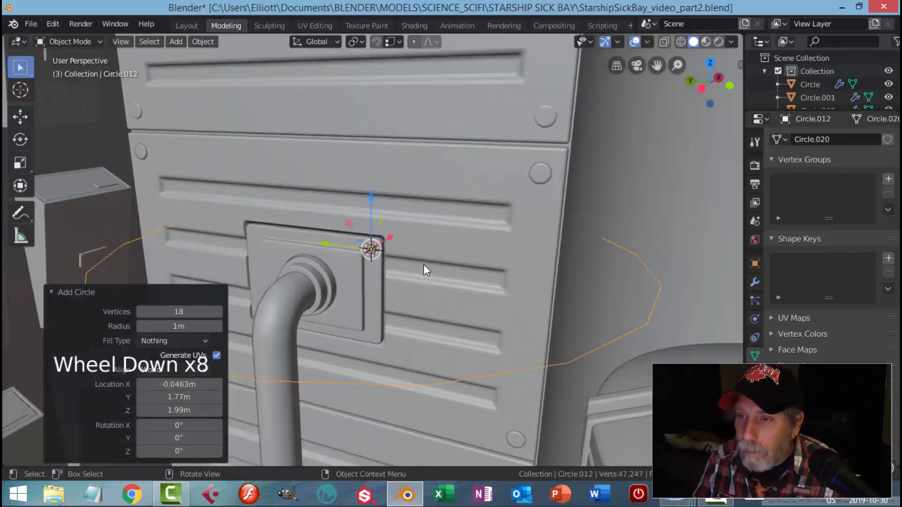
key(Tab)
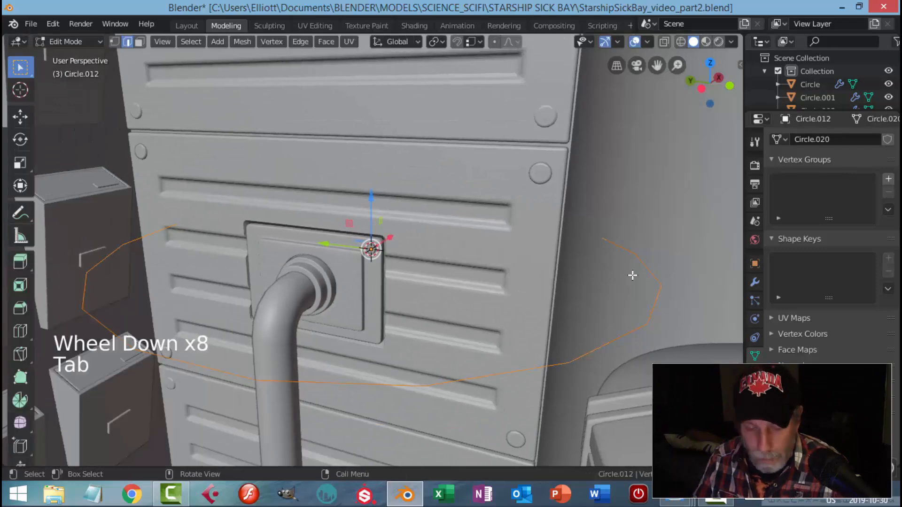
key(s)
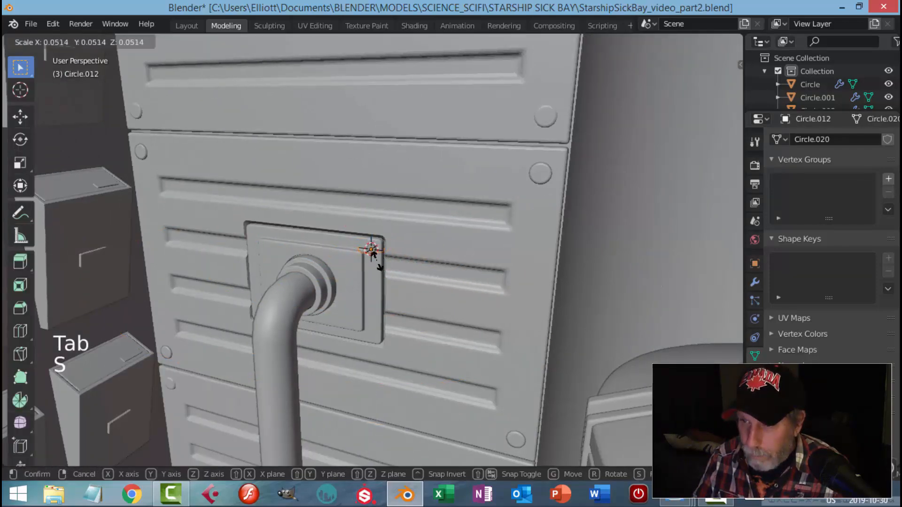
click(373, 253)
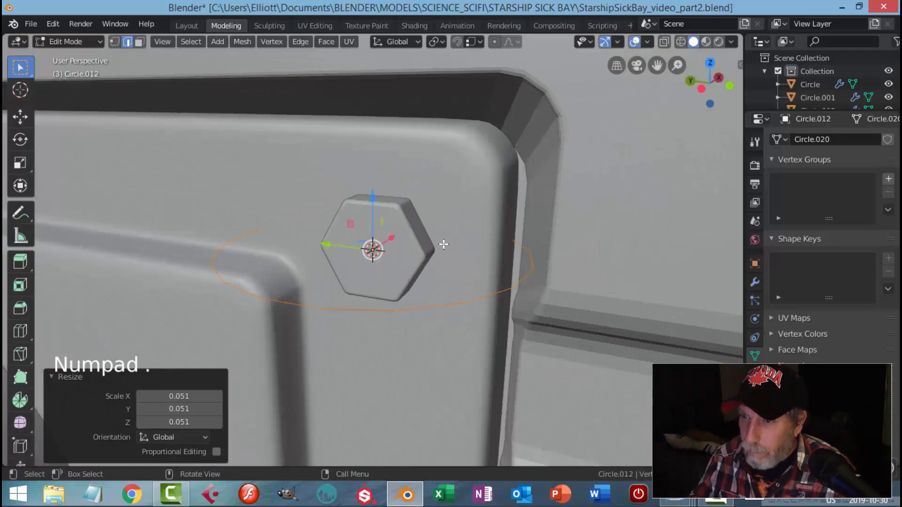
- Rotate the circle 90° about the Y axis so it lies parallel to the plate
scroll(443, 246, down, 3)
key(s)
middle_click(413, 280)
middle_drag(412, 280, 418, 278)
text(r90)
key(Return)
- Scale the circle to a washer outline slightly larger than the hexagonal bolt head
key(s)
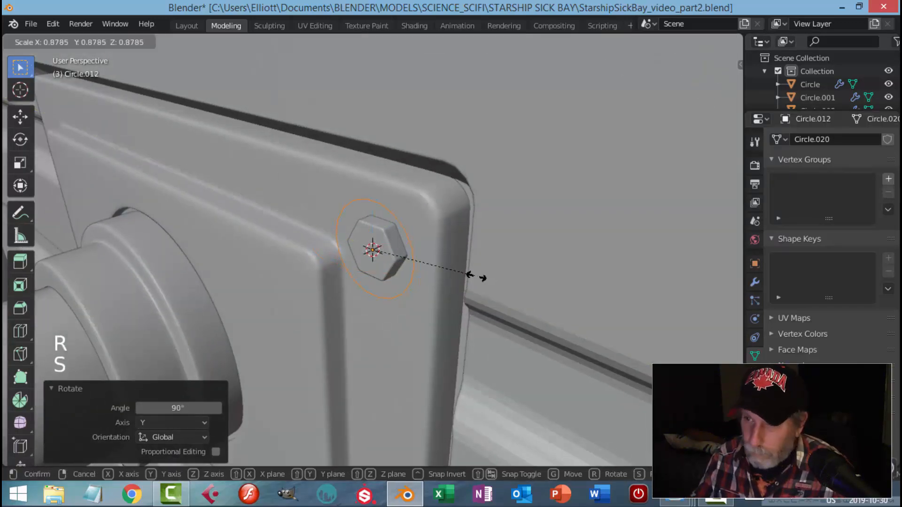
click(479, 276)
middle_drag(480, 276, 458, 275)
key(s)
click(505, 253)
key(s)
click(513, 243)
- Extrude the circle a short distance along X to form the washer's outer wall
scroll(433, 272, up, 2)
key(e)
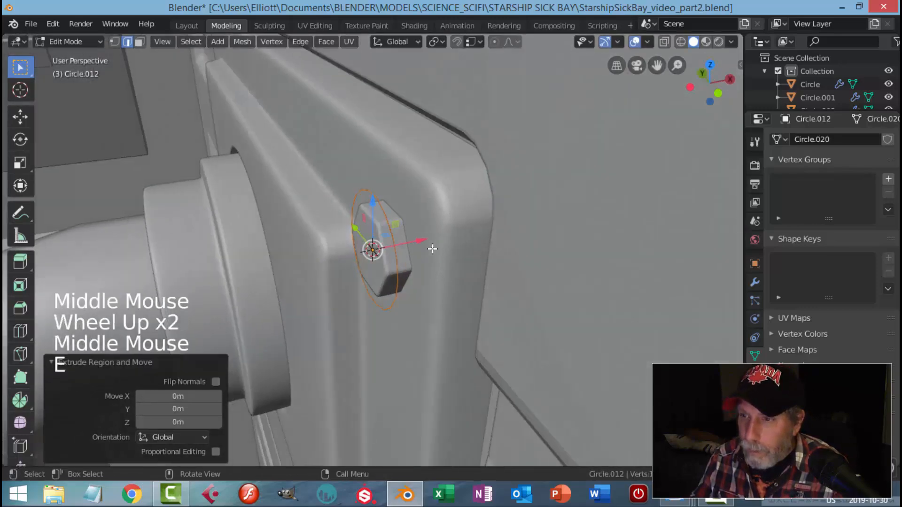
click(433, 249)
- Extrude the washer's front edge loop, scale it inward to 0.779, and shrink it further beneath the bolt head
key(alt+a)
middle_drag(434, 240, 413, 209)
alt+shift+click(413, 209)
key(e)
mouse_move(502, 232)
middle_down()
mouse_move(540, 236)
mouse_move(492, 245)
middle_up()
key(s)
click(490, 247)
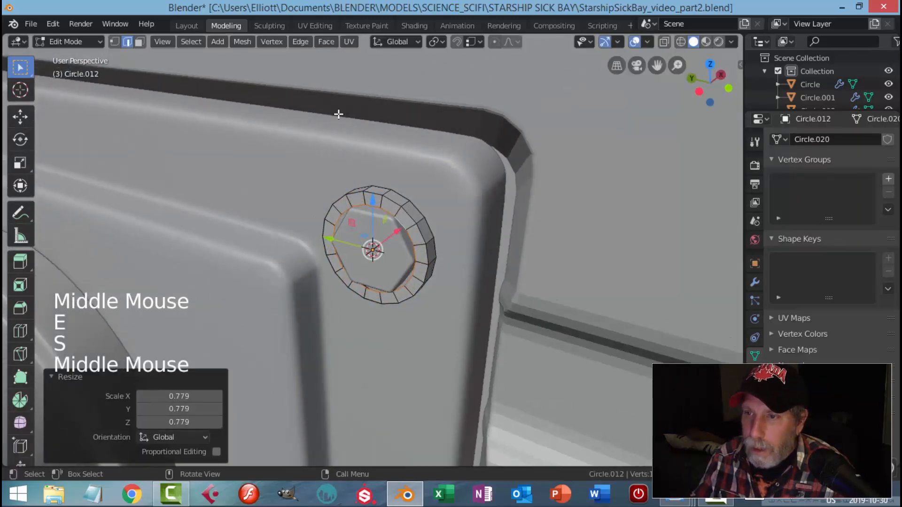
key(s)
click(441, 194)
- Bevel the washer's front outer edge loop about 0.0017 m wide
middle_drag(491, 187, 393, 213)
key(alt+a)
alt+shift+click(393, 213)
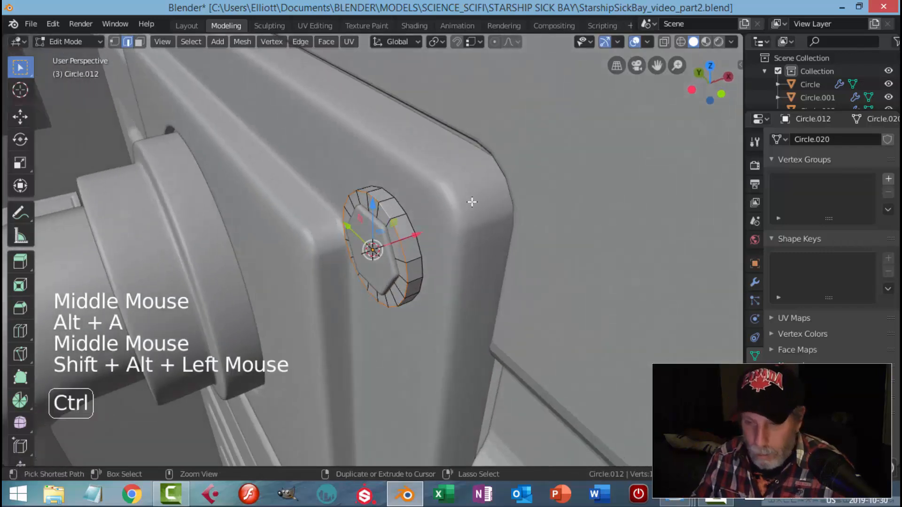
key(ctrl+b)
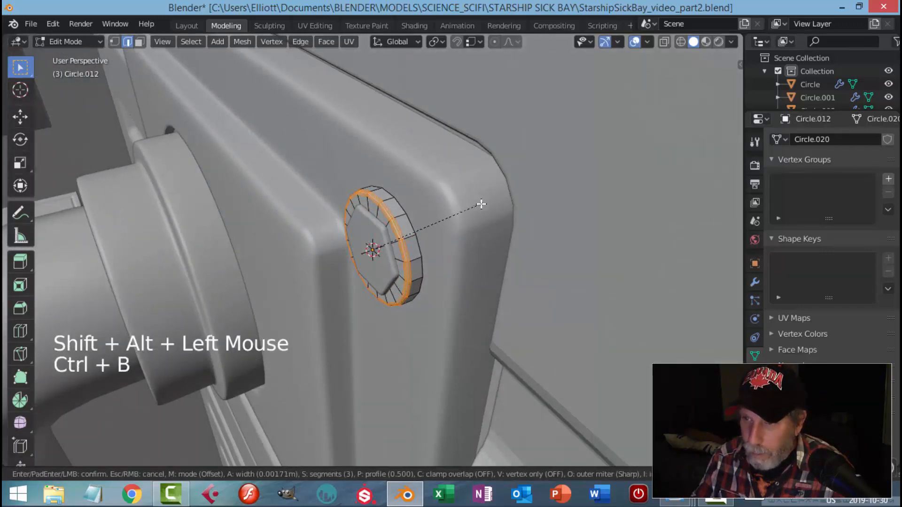
scroll(481, 204, down, 2)
click(481, 204)
- Leave mesh editing, apply smooth shading to the washer and deselect it
key(Tab)
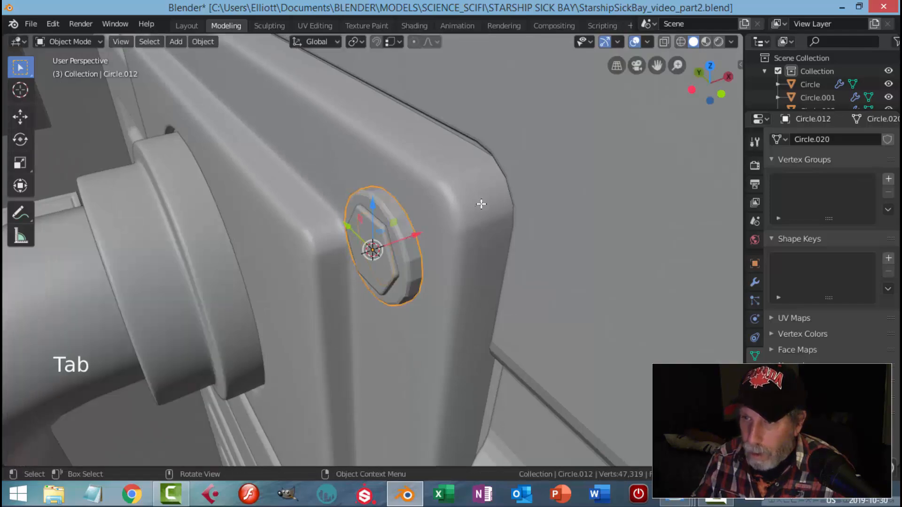
right_click(387, 208)
key(alt+a)
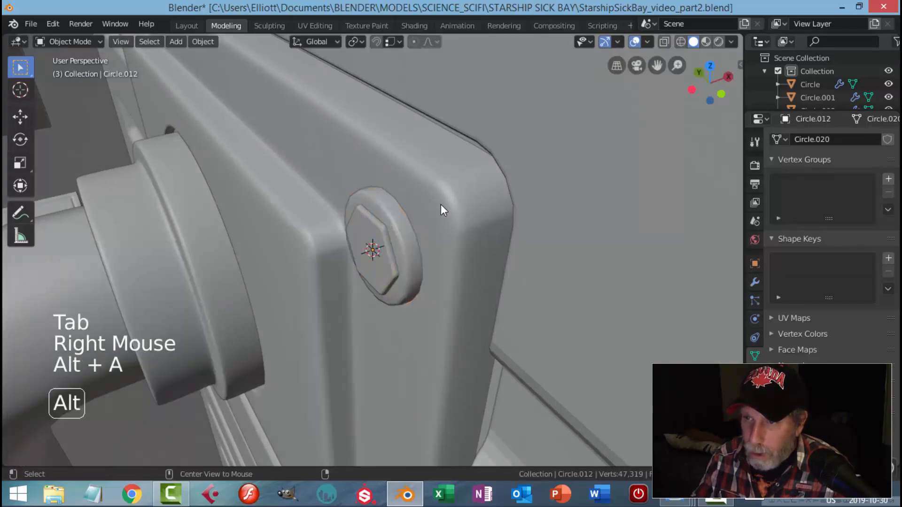
- Select the washer around the bolt head and open its mesh for editing with nothing selected
middle_drag(454, 201, 502, 180)
scroll(465, 207, down, 2)
middle_drag(465, 207, 474, 246)
scroll(455, 258, up, 1)
middle_drag(474, 246, 497, 211)
click(483, 215)
key(Tab)
key(alt+a)
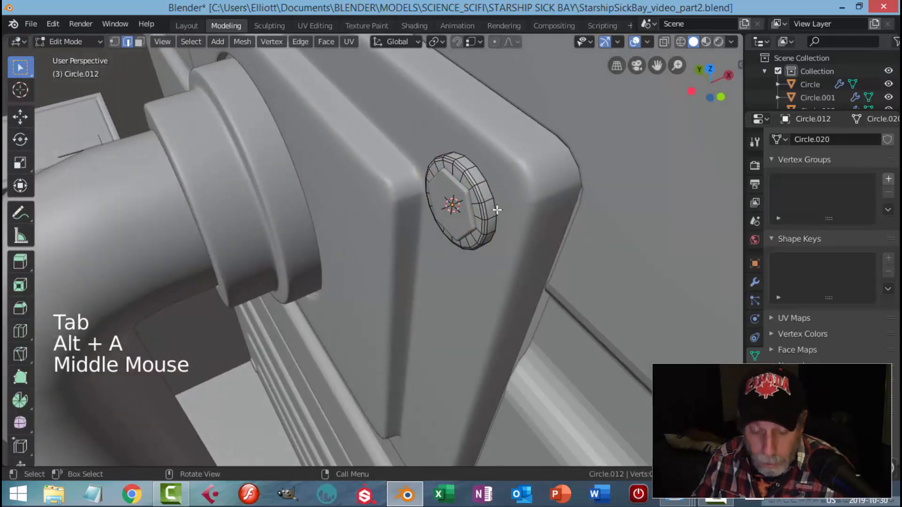
- Select the washer's inner edge loop hidden beneath the bolt head using wireframe display, and return to solid display
key(z)
scroll(467, 197, up, 2)
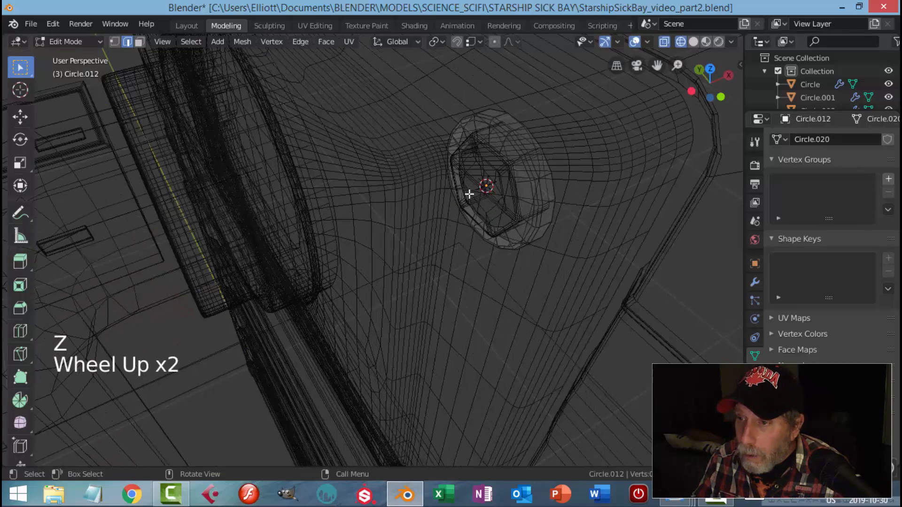
scroll(491, 177, up, 2)
shift+middle_drag(540, 191, 485, 212)
scroll(485, 211, up, 1)
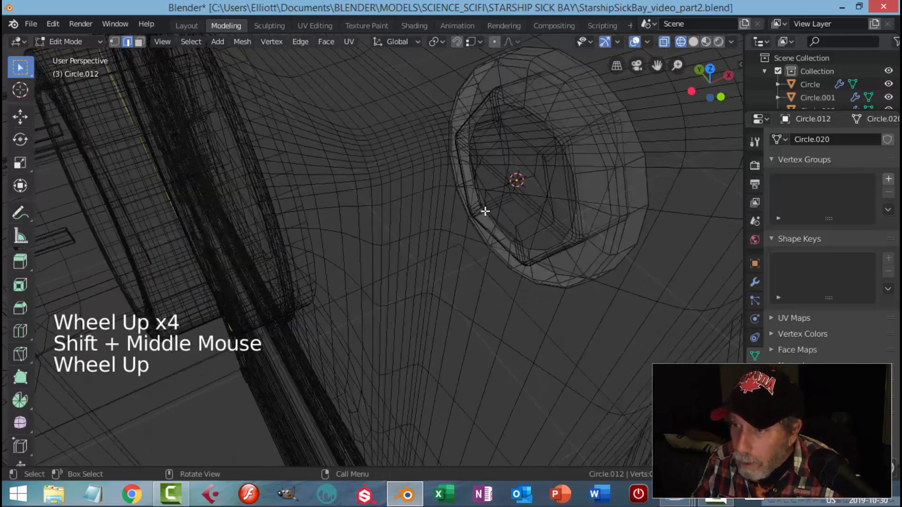
alt+shift+click(478, 183)
key(alt+a)
scroll(481, 177, up, 1)
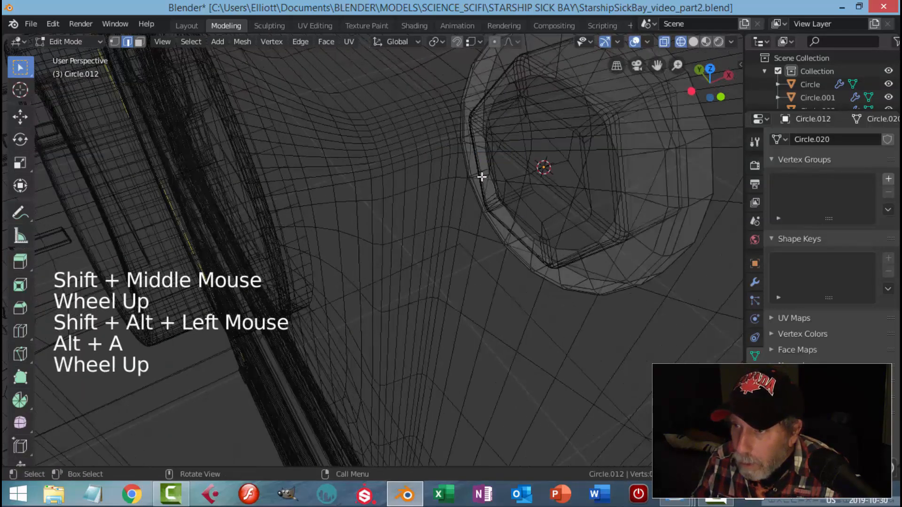
middle_drag(481, 178, 506, 163)
alt+shift+click(478, 88)
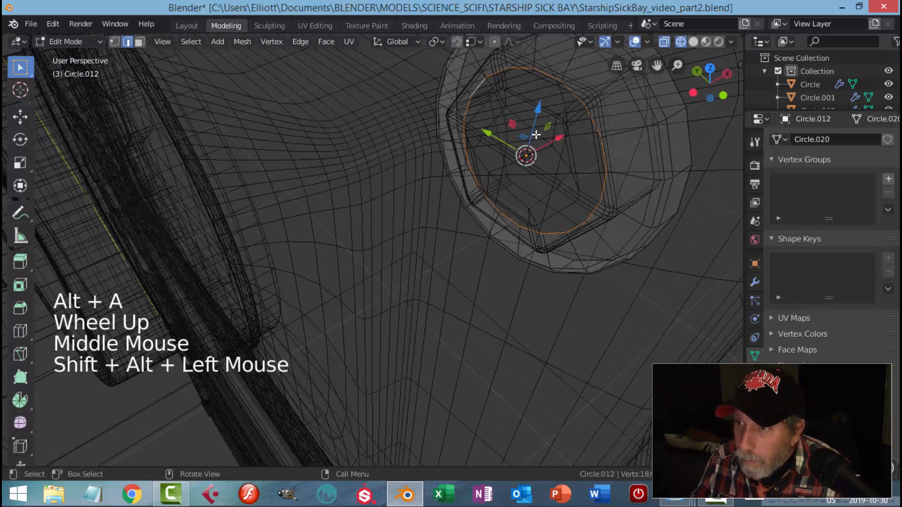
scroll(531, 145, down, 2)
key(z)
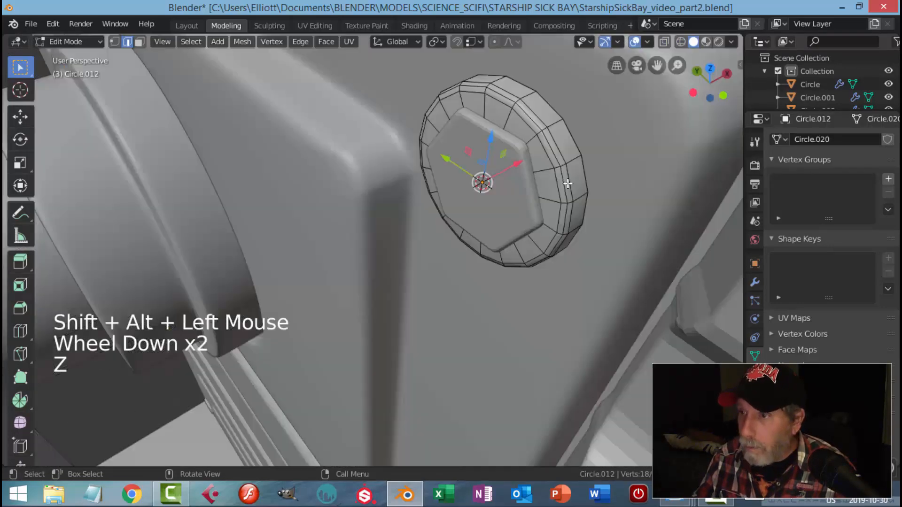
- Extrude the washer's inner edge loop outward through the bolt head by -0.0197 m along X to form a shaft
scroll(571, 185, down, 2)
mouse_move(572, 185)
middle_down()
mouse_move(598, 171)
mouse_move(530, 197)
middle_up()
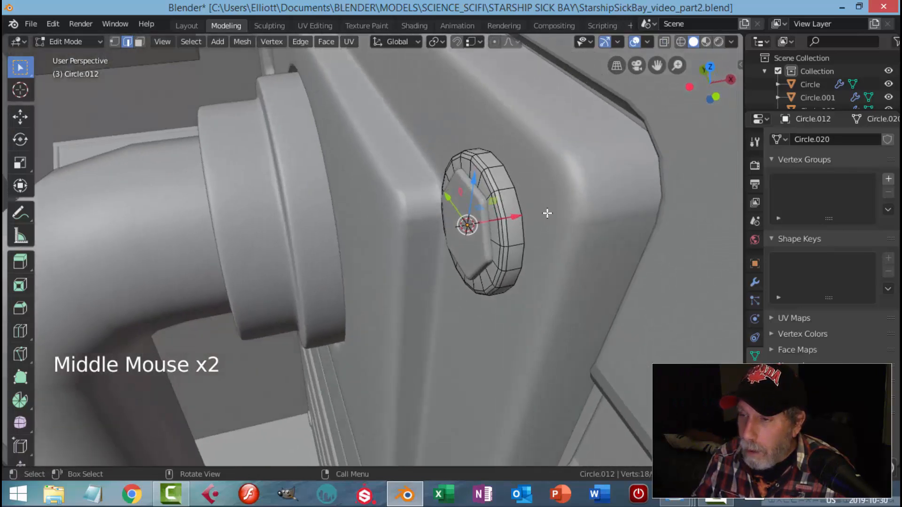
key(e)
click(540, 209)
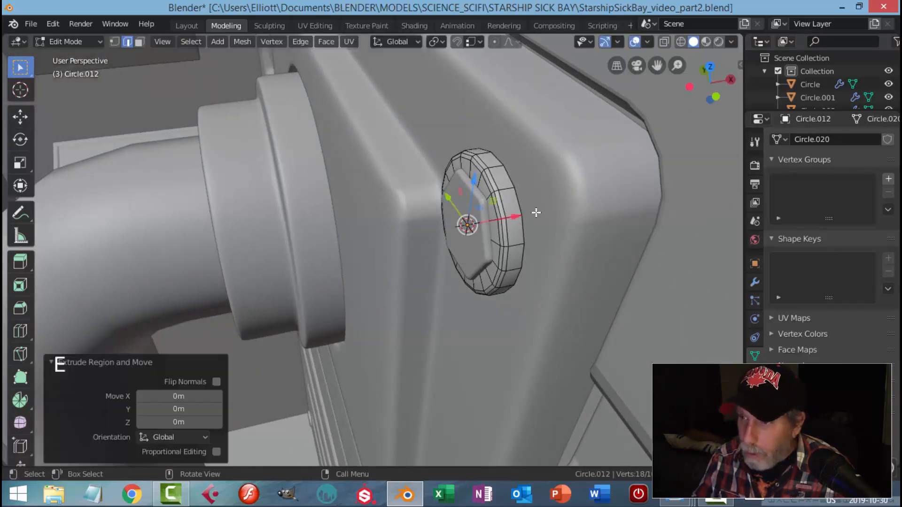
key(e)
click(458, 219)
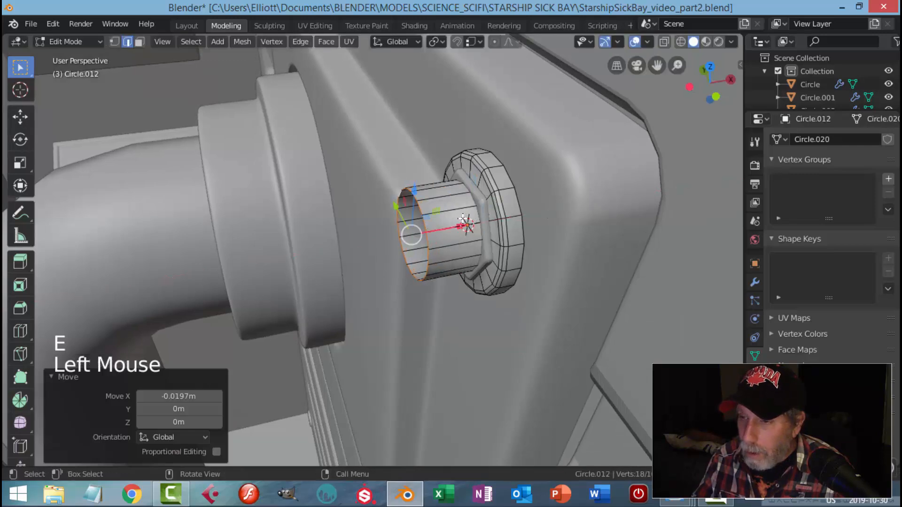
- Expand the selection to the whole shaft and scale it to 0.718 in Y and Z, leaving X locked
middle_drag(460, 218, 529, 207)
key(ctrl+KP_Add)
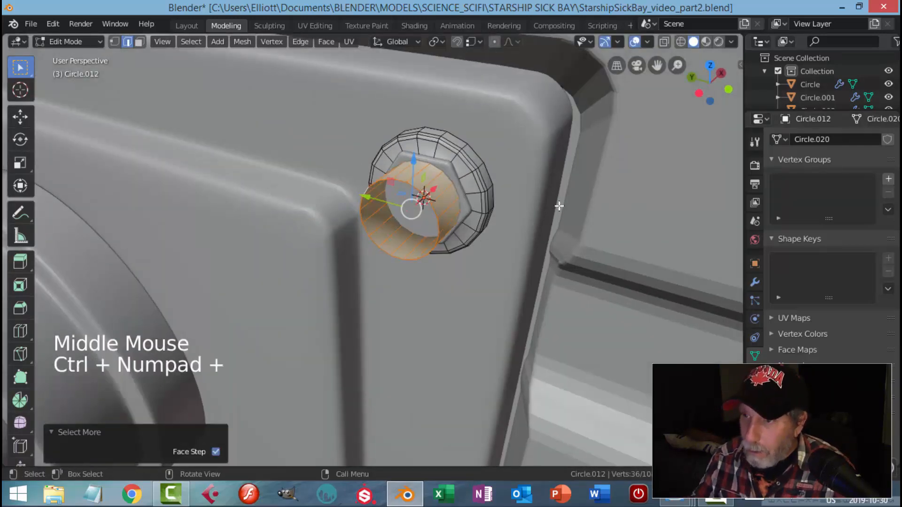
scroll(530, 218, down, 1)
key(s)
key(shift+x)
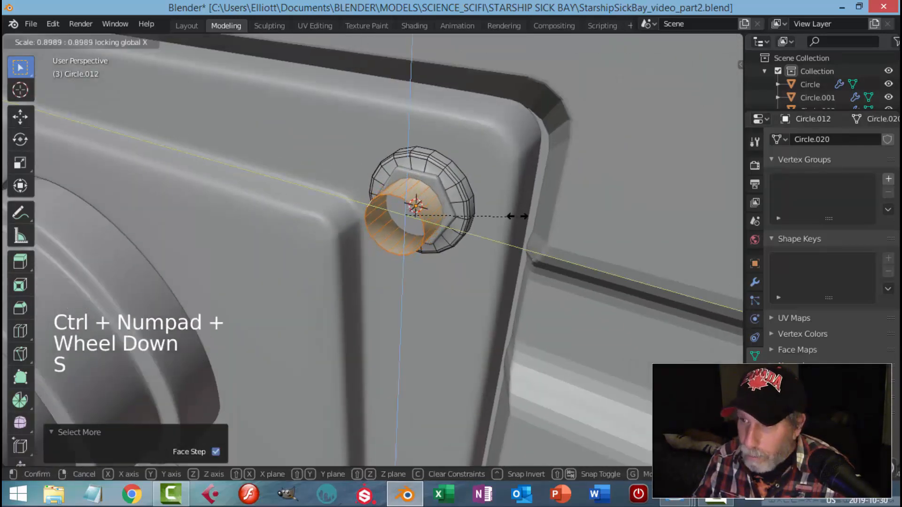
click(495, 214)
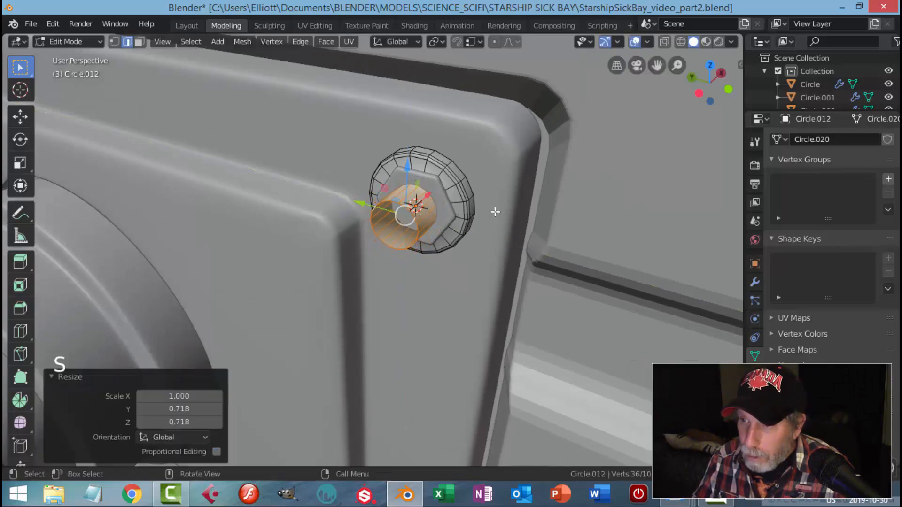
- Select the shaft's open end loop and move it 0.00499 m along X to shorten the shaft
key(alt+a)
middle_drag(526, 207, 431, 238)
scroll(431, 238, up, 1)
alt+shift+click(412, 238)
drag(428, 241, 476, 232)
- Add a loop cut around the shaft, slide it toward the bolt head and clear the selection
key(ctrl+r)
click(464, 222)
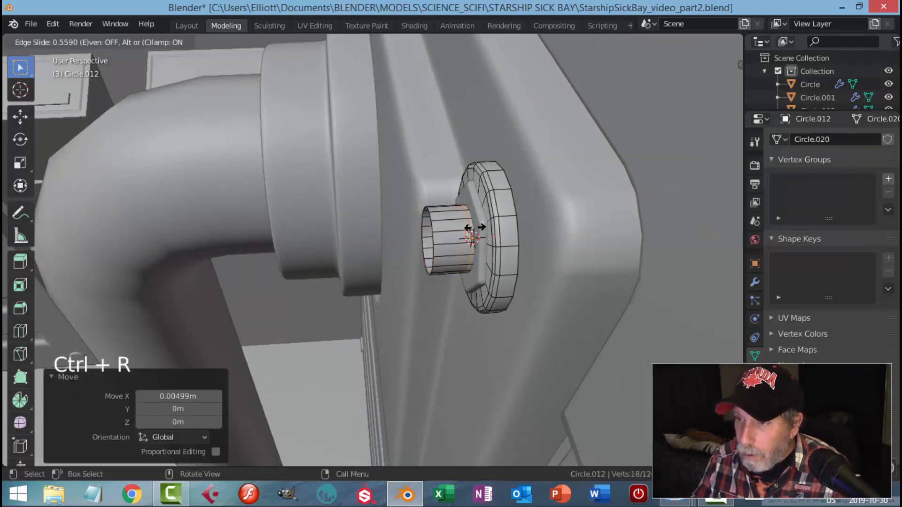
click(472, 239)
key(alt+a)
middle_drag(469, 236, 475, 214)
scroll(467, 219, up, 2)
scroll(475, 214, up, 2)
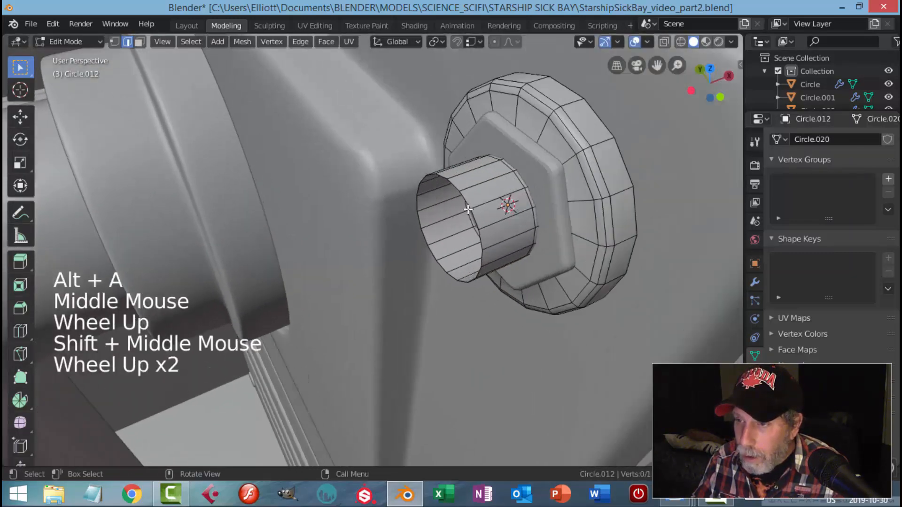
- Extrude the shaft's open end loop inward, scale it to 0.772, and close the hole with Grid Fill
alt+shift+click(477, 235)
key(e)
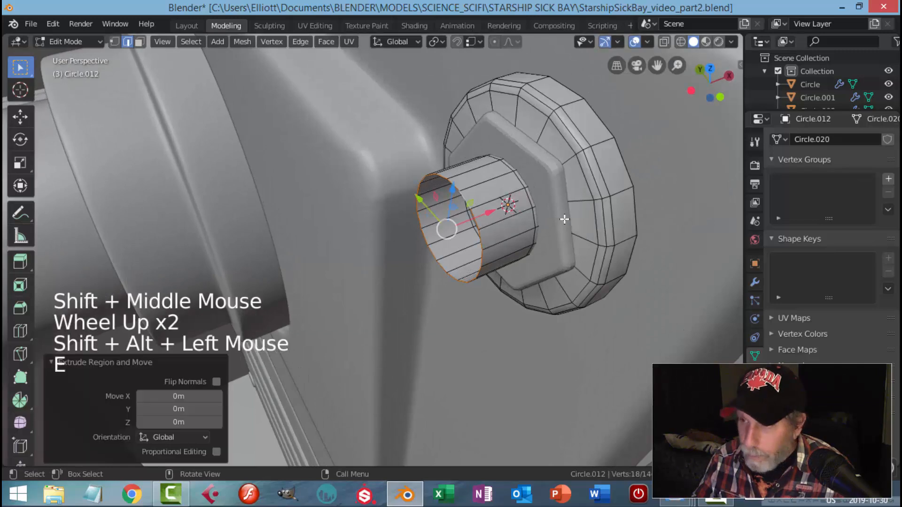
key(s)
click(537, 227)
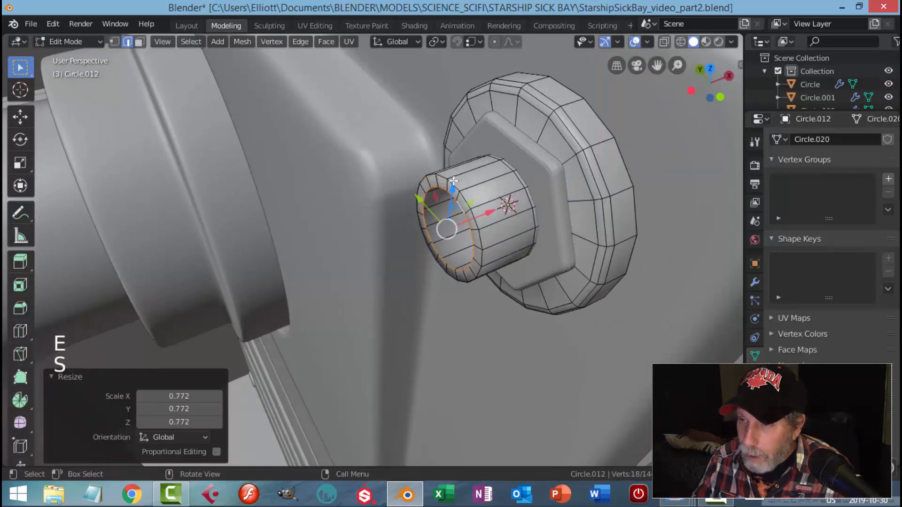
click(329, 46)
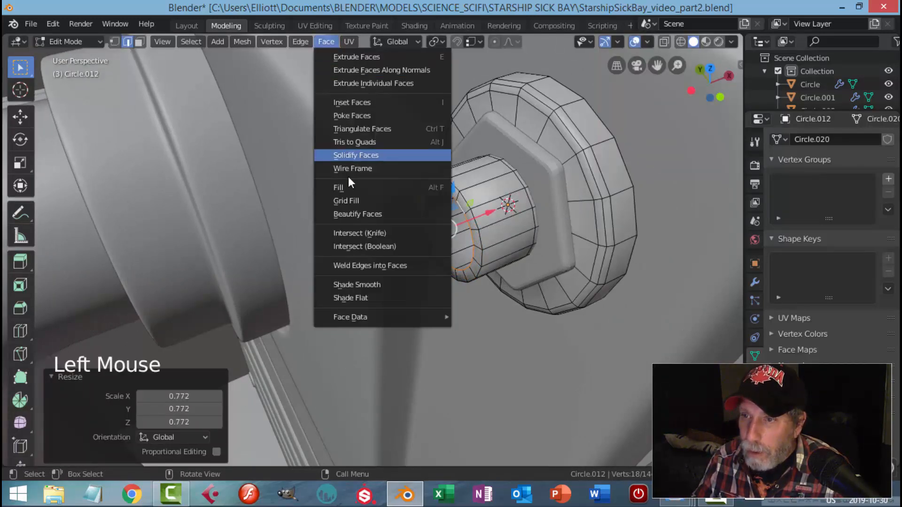
click(350, 201)
key(alt+a)
- Bevel the outer rim loop at the shaft's end with two segments and check the result in Object Mode
shift+middle_drag(458, 200, 469, 199)
scroll(468, 199, up, 2)
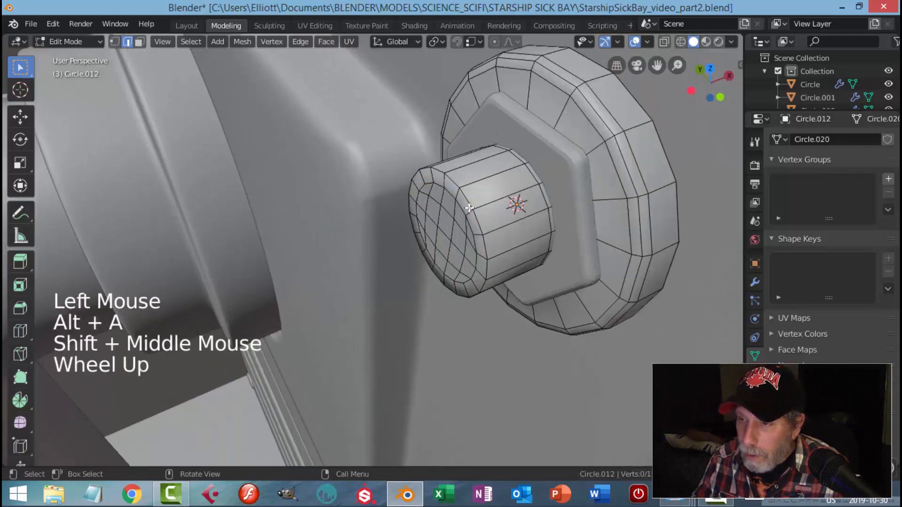
alt+shift+click(468, 199)
key(ctrl+b)
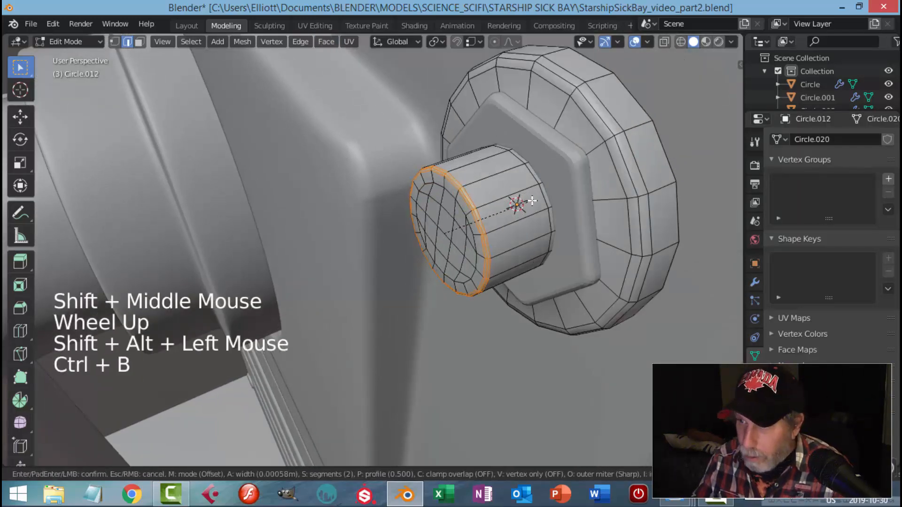
click(540, 199)
key(Tab)
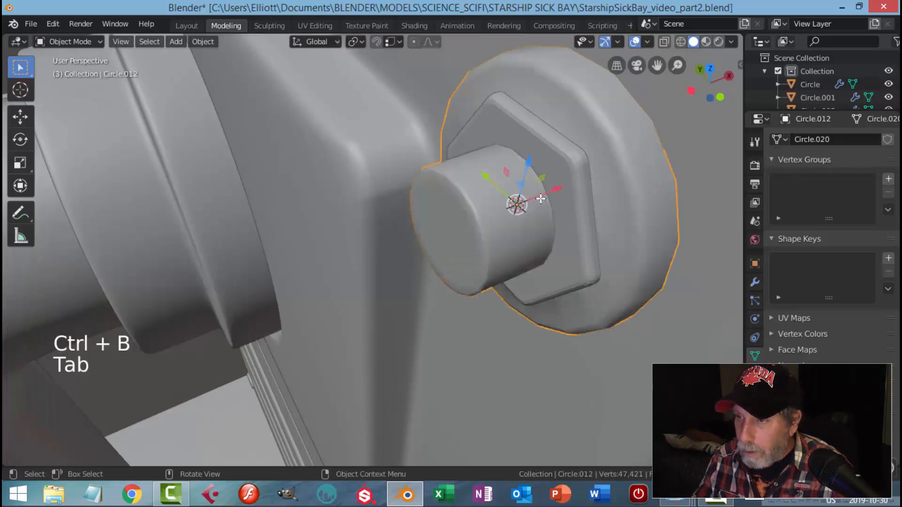
key(Tab)
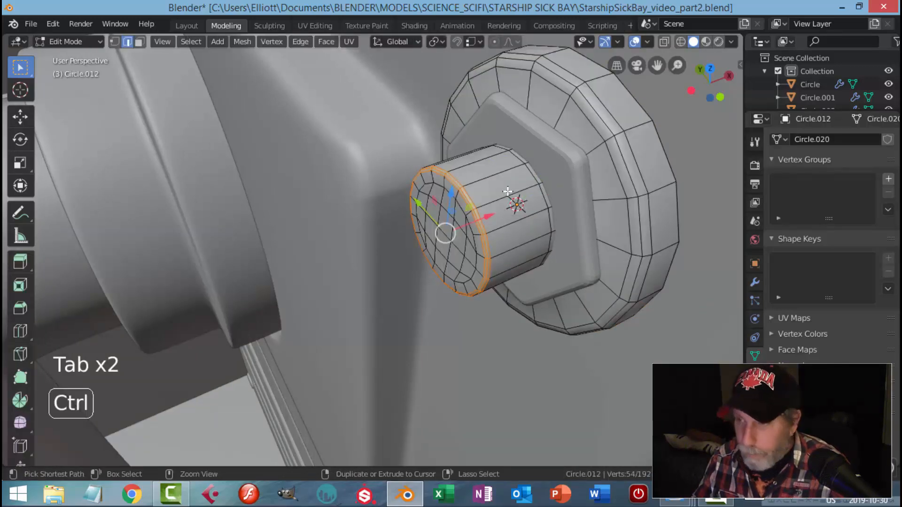
- Add three evenly spaced loop cuts around the shaft and bevel them with one segment into three bands
key(ctrl+r)
scroll(507, 191, up, 2)
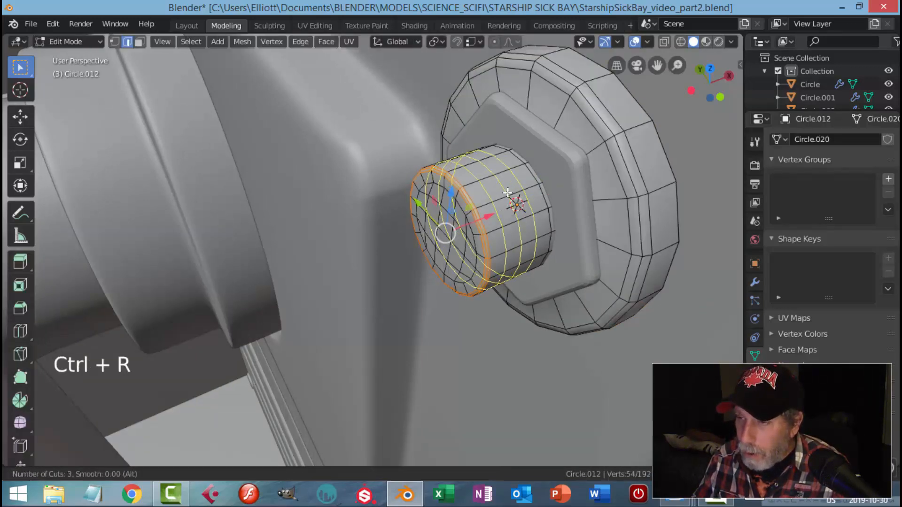
click(508, 191)
right_click(507, 192)
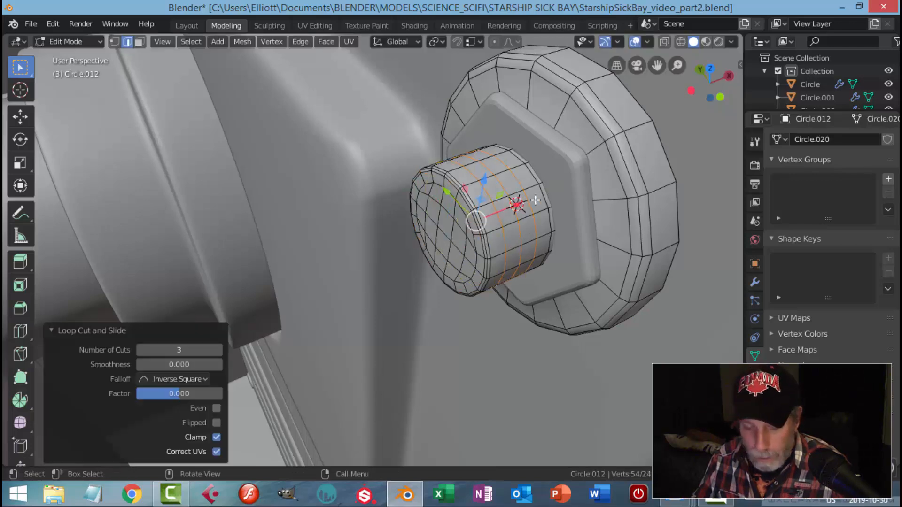
key(ctrl+b)
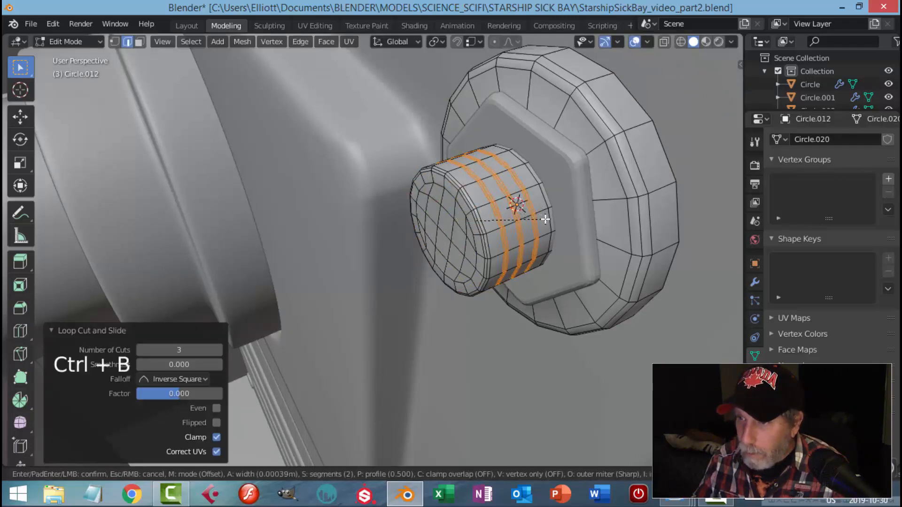
scroll(547, 221, down, 1)
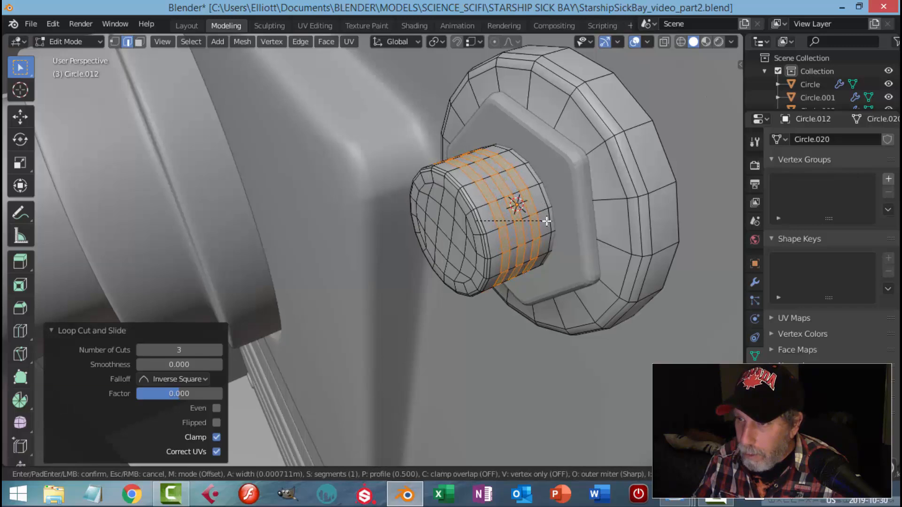
shift+click(564, 239)
- Extrude the three shaft bands in place and offset them with Shrink/Fatten to form the bolt threads
key(e)
right_click(522, 204)
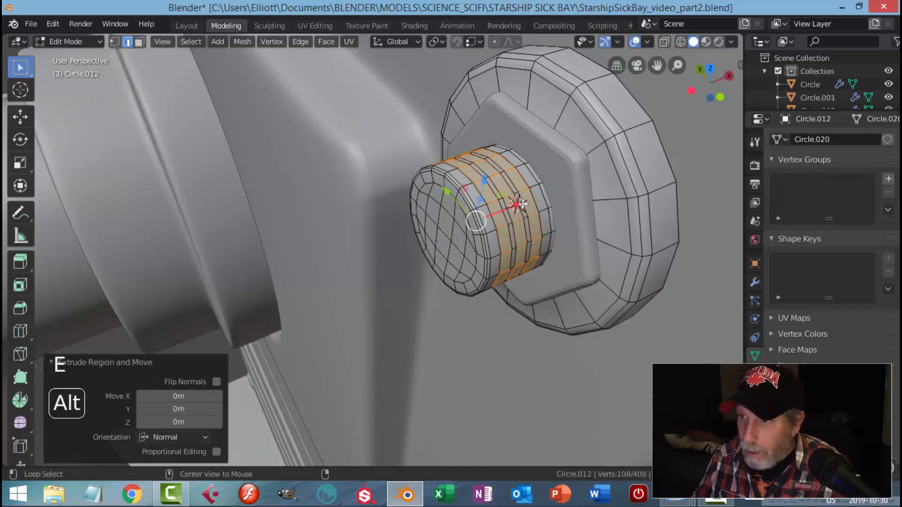
key(alt+a)
key(ctrl+z)
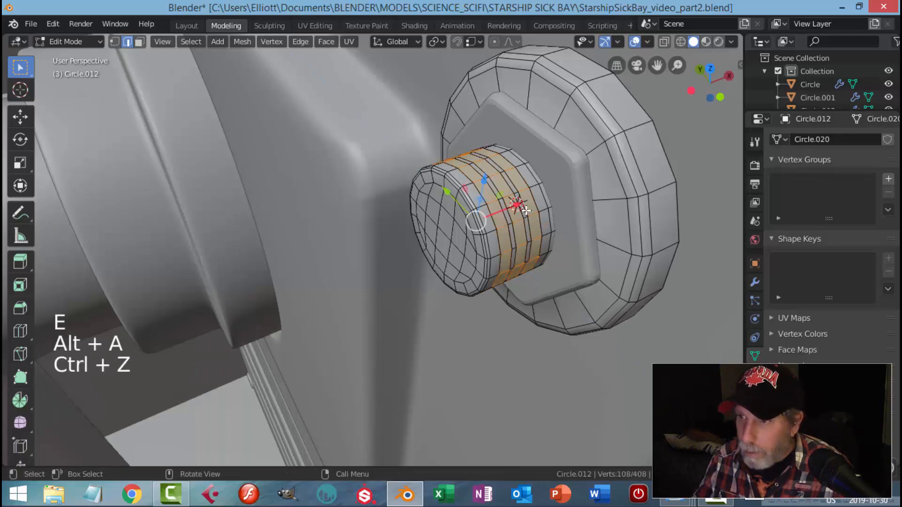
key(alt+s)
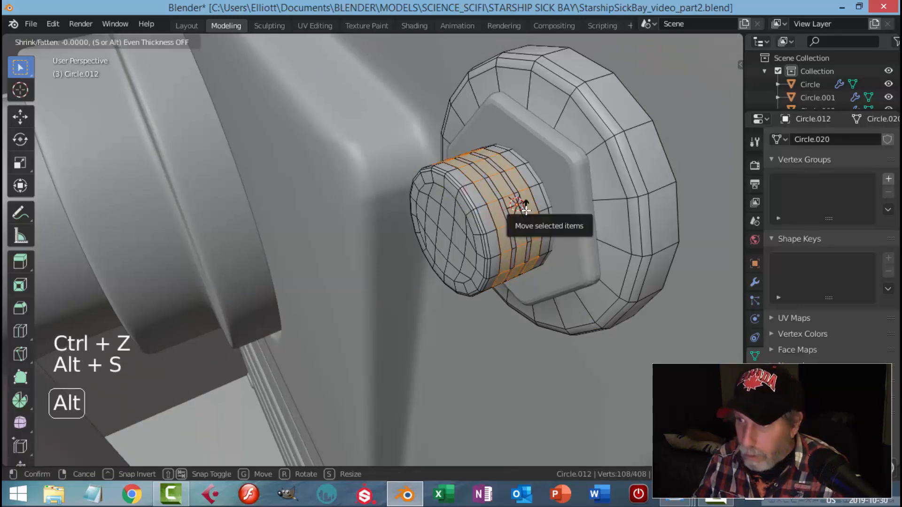
click(565, 241)
key(Tab)
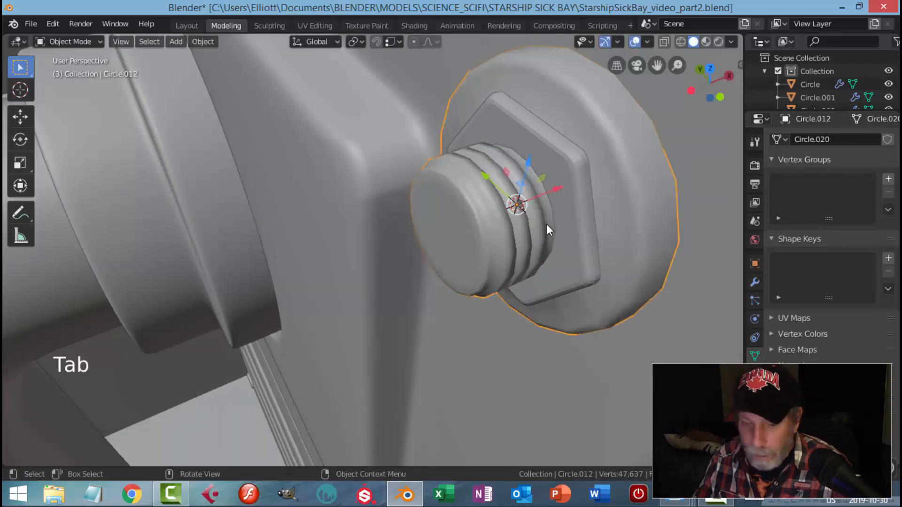
- Apply level 2 subdivision to the washer and threaded shaft object and clear the selection
key(ctrl+2)
key(alt+a)
mouse_move(548, 222)
middle_down()
mouse_move(565, 202)
mouse_move(562, 225)
middle_up()
scroll(472, 228, down, 3)
middle_drag(472, 228, 506, 226)
- Move the hexagonal bolt head slightly outward from the washer along X and deselect it
click(473, 205)
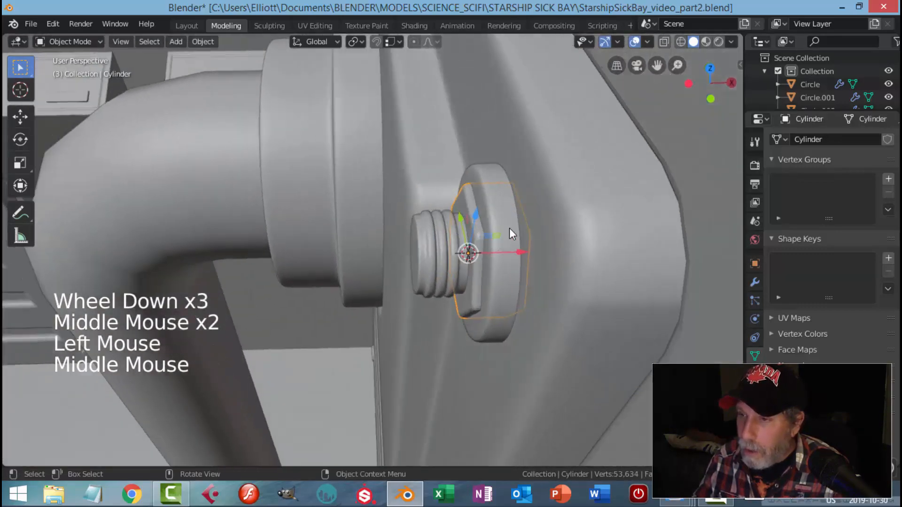
drag(524, 249, 509, 249)
key(alt+a)
scroll(472, 255, down, 3)
middle_drag(473, 255, 492, 254)
scroll(484, 216, up, 2)
click(455, 202)
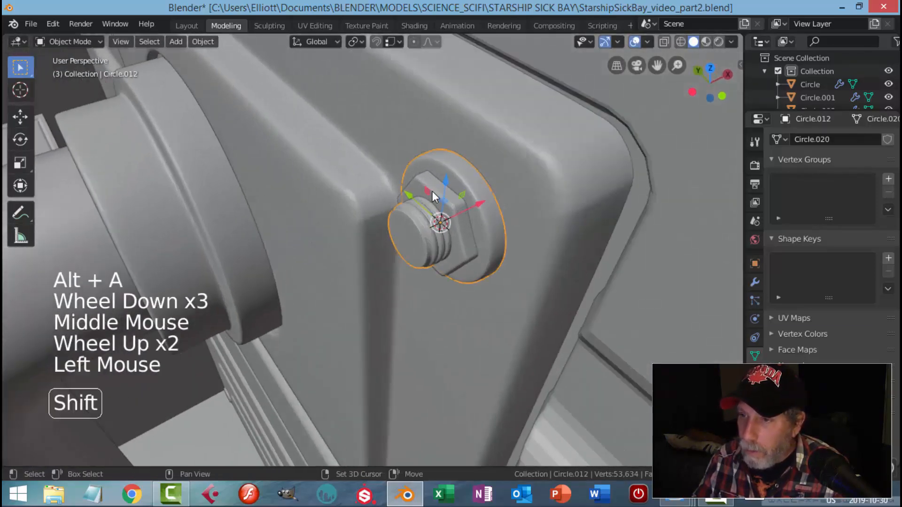
key(alt+a)
click(425, 179)
right_click(426, 180)
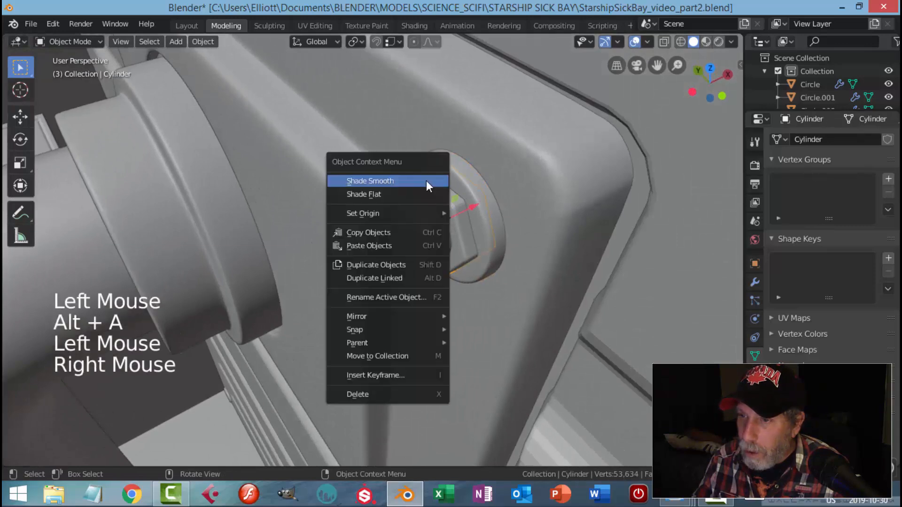
key(alt+a)
- Select the hexagonal head together with the washer and shaft, move them 0.0017 m along X, and save the file
middle_drag(494, 202, 453, 215)
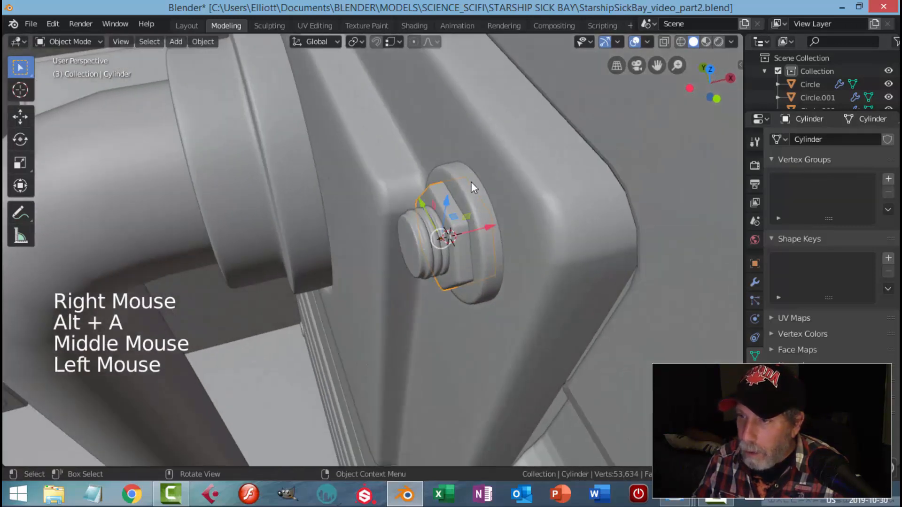
shift+click(457, 165)
drag(497, 220, 497, 223)
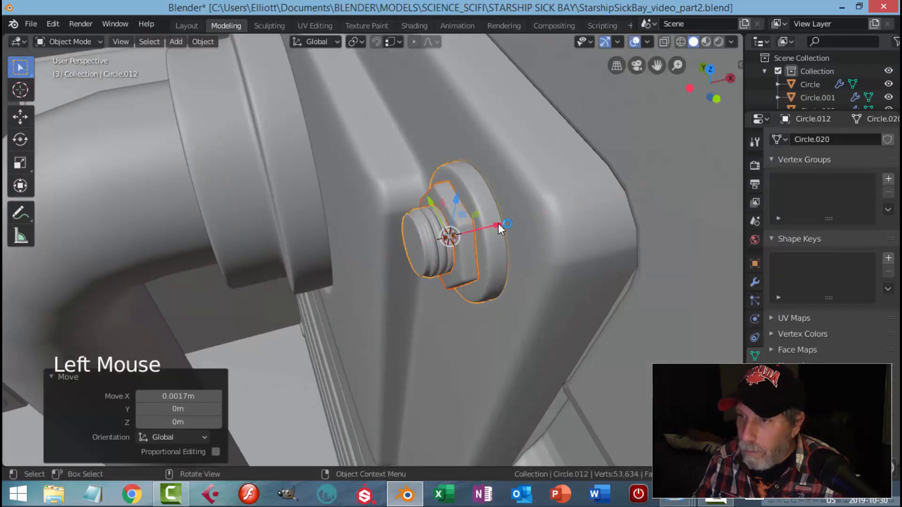
key(alt+a)
scroll(482, 246, down, 7)
middle_drag(403, 260, 519, 203)
scroll(413, 252, down, 3)
middle_drag(413, 252, 447, 255)
key(ctrl+s)
- Select the bolt's head and washer and nudge them into place at the plate's upper corner in left orthographic view
click(438, 250)
scroll(514, 196, up, 4)
shift+middle_drag(514, 195, 391, 260)
scroll(391, 260, up, 3)
click(438, 194)
scroll(444, 207, up, 1)
shift+click(440, 207)
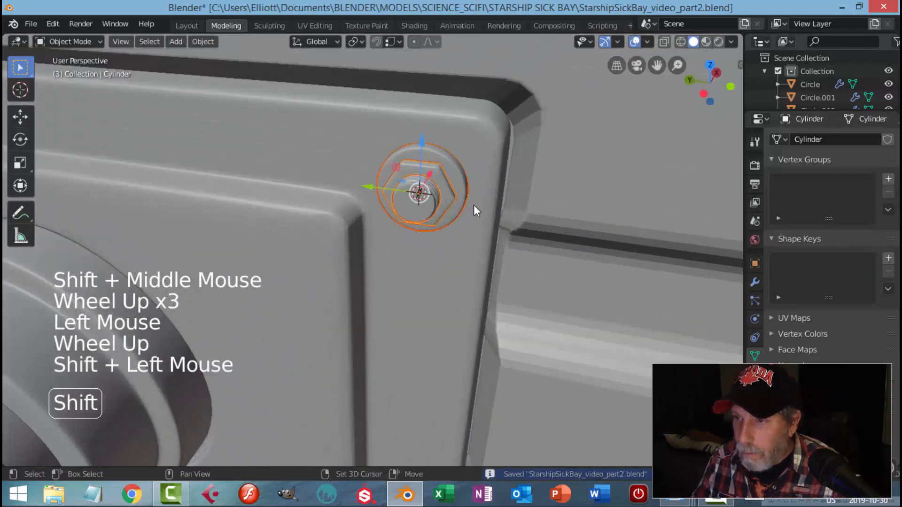
scroll(467, 211, down, 2)
key(ctrl+KP_3)
scroll(515, 207, down, 5)
shift+middle_drag(489, 252, 535, 269)
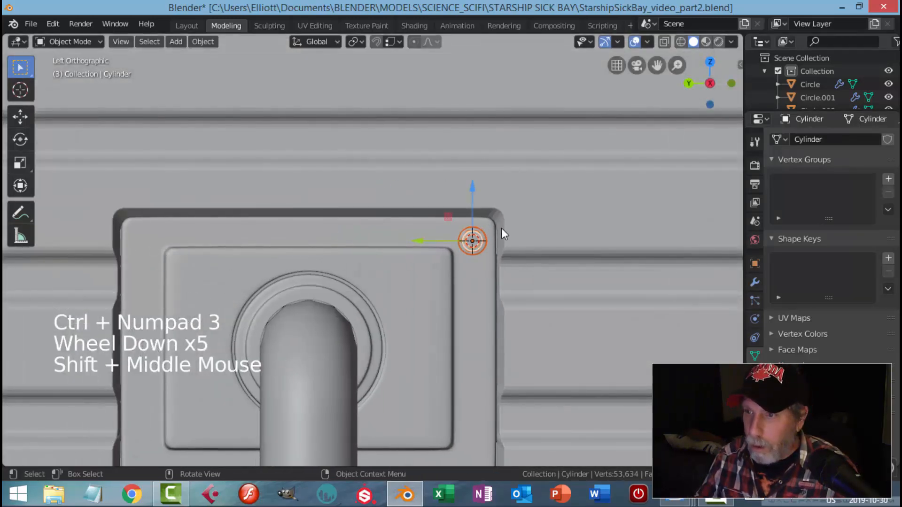
key(g)
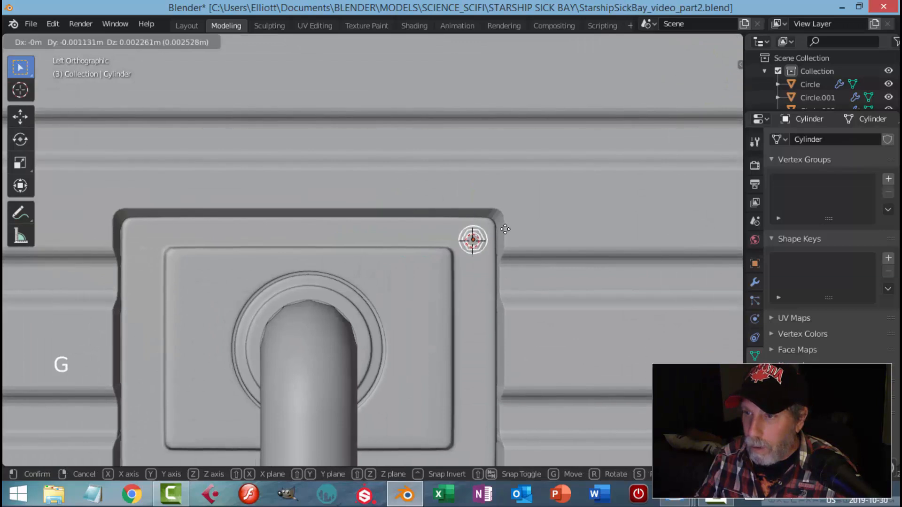
click(546, 238)
- Duplicate the bolt and move the copy 0.564 m along Y to the plate's opposite upper corner
key(shift+d)
click(386, 240)
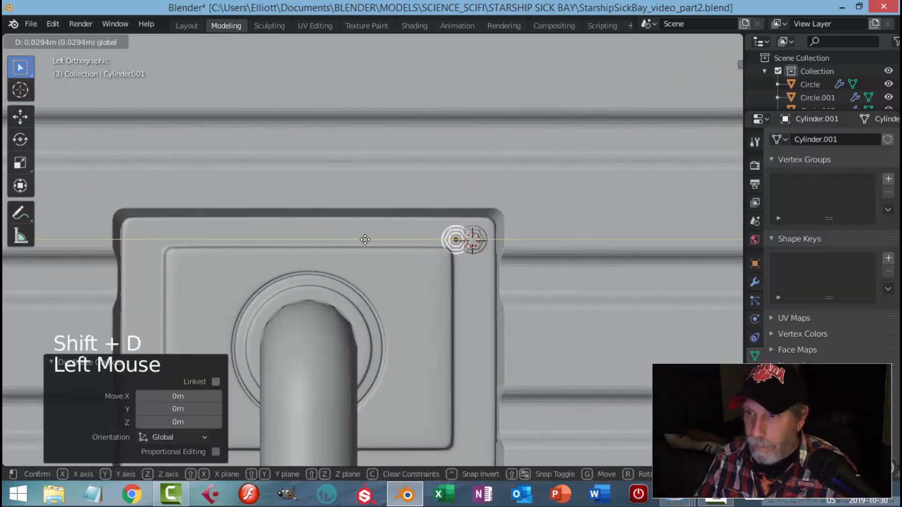
click(106, 251)
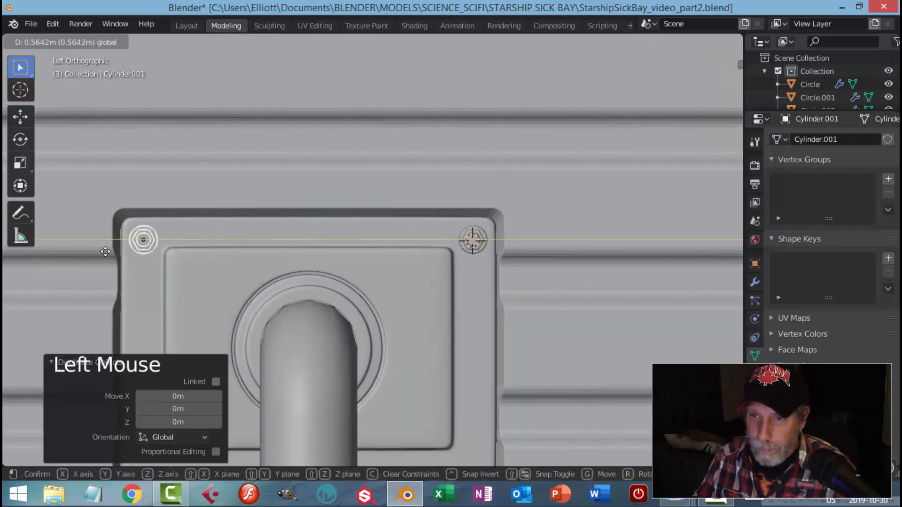
- Add the original bolt to the selection, duplicate both upper bolts, and move the copies about 0.37 m down along Z to the plate's lower corners
shift+middle_drag(436, 295, 449, 211)
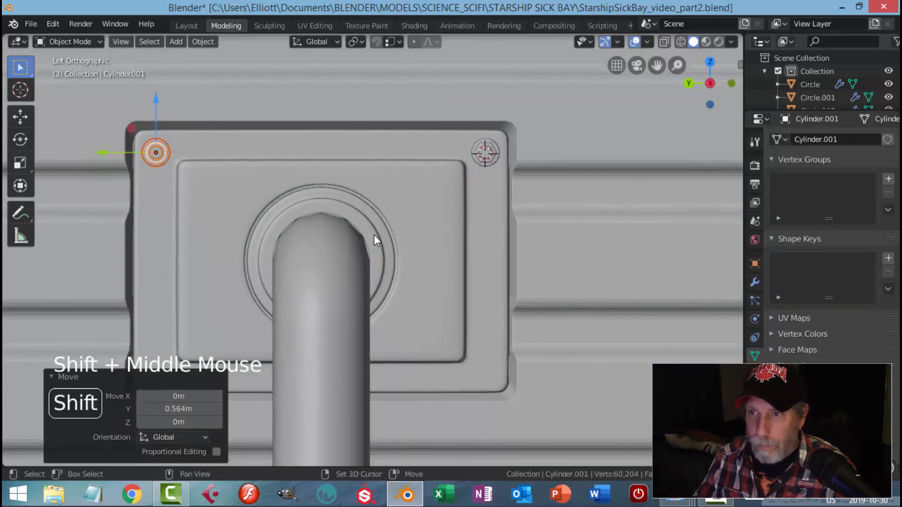
shift+middle_drag(374, 235, 372, 221)
middle_drag(517, 182, 512, 197)
scroll(512, 197, up, 1)
shift+middle_drag(512, 197, 507, 215)
scroll(398, 238, up, 2)
scroll(362, 181, up, 1)
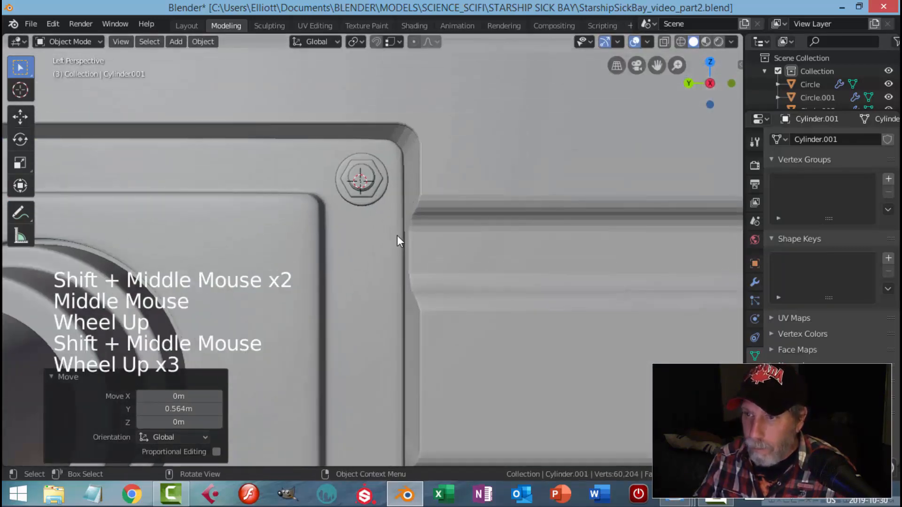
shift+click(378, 189)
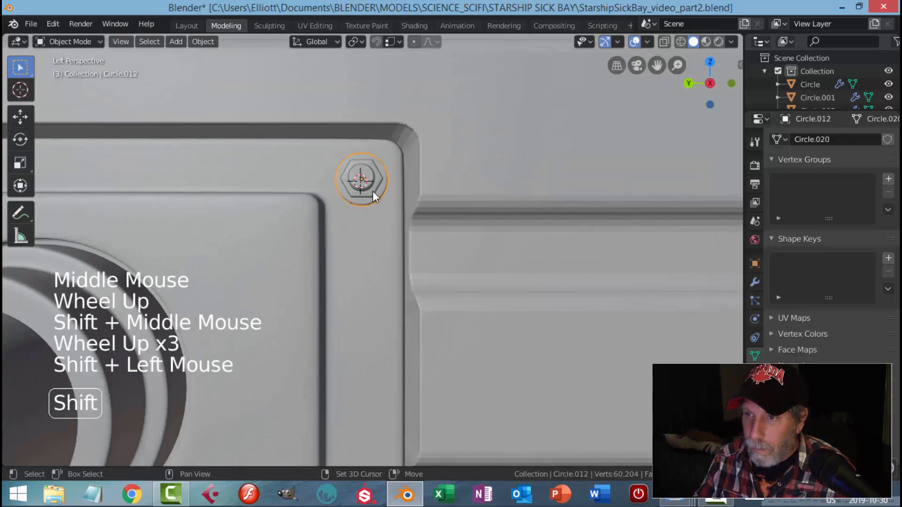
shift+click(374, 193)
scroll(399, 241, down, 6)
shift+middle_drag(356, 282, 427, 251)
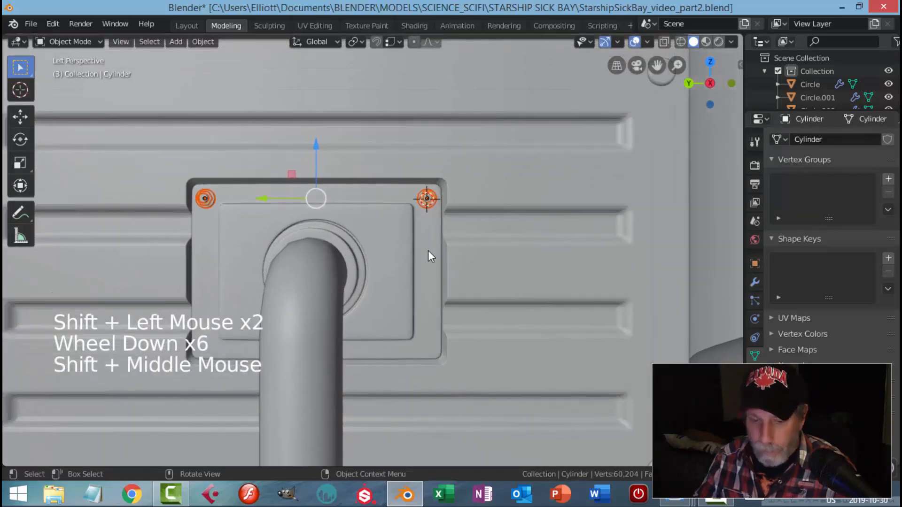
key(shift+d)
drag(318, 152, 320, 293)
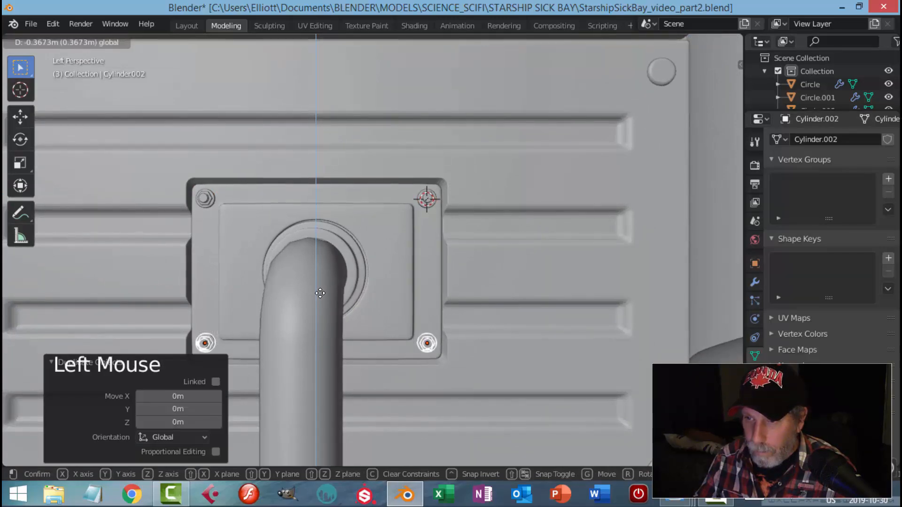
click(319, 296)
key(alt+a)
- Save the file and inspect the bolted wall plate from several angles
scroll(428, 256, down, 3)
middle_drag(509, 258, 439, 278)
key(ctrl+s)
scroll(372, 292, up, 4)
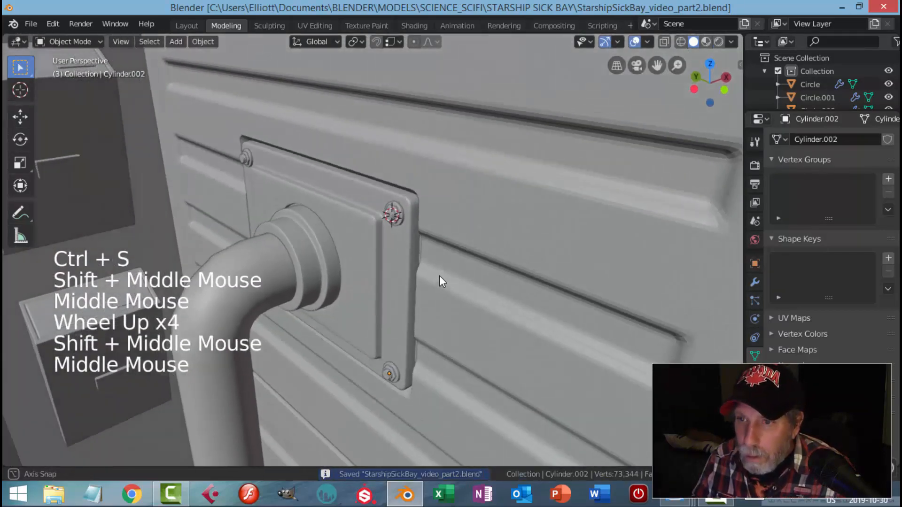
scroll(418, 280, up, 3)
scroll(419, 283, down, 3)
middle_drag(374, 294, 455, 261)
scroll(440, 271, down, 3)
scroll(309, 263, up, 3)
- Scale down the inner edge loop of the collar around the pipe and return to Object Mode
middle_drag(309, 263, 269, 239)
click(297, 246)
key(Tab)
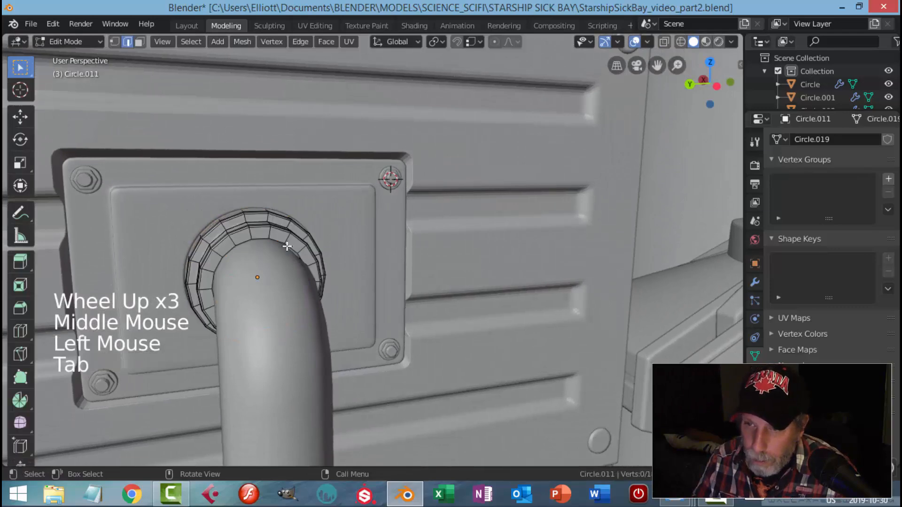
scroll(208, 233, up, 2)
key(alt+a)
scroll(414, 246, down, 2)
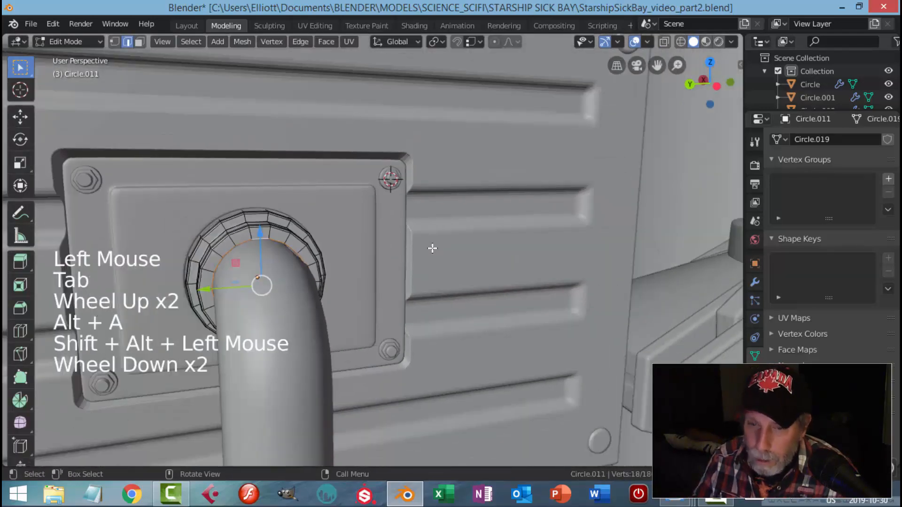
key(s)
click(411, 253)
key(alt+a)
key(Tab)
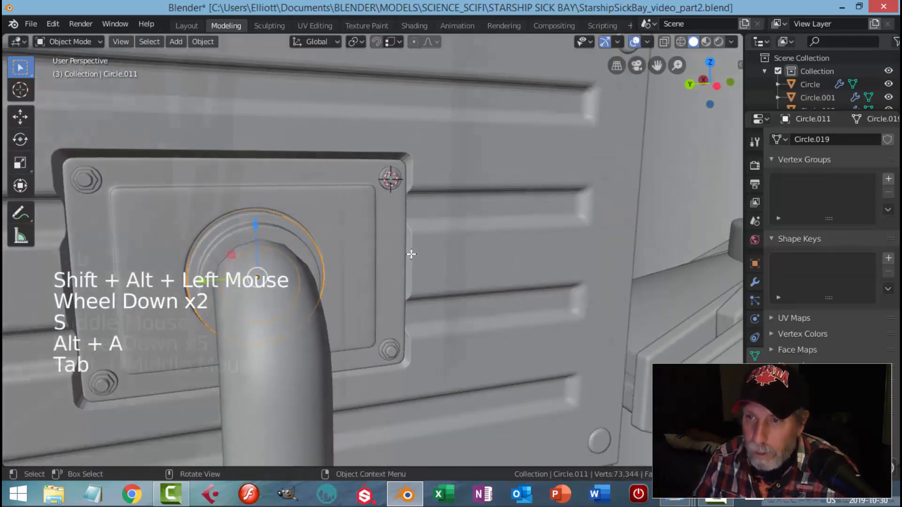
scroll(412, 256, down, 1)
scroll(425, 213, up, 3)
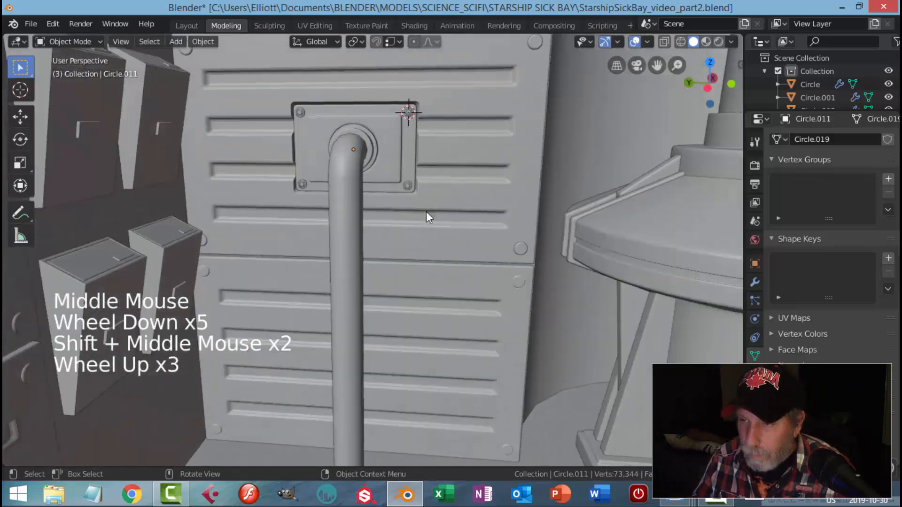
shift+middle_drag(426, 211, 408, 244)
scroll(408, 235, up, 2)
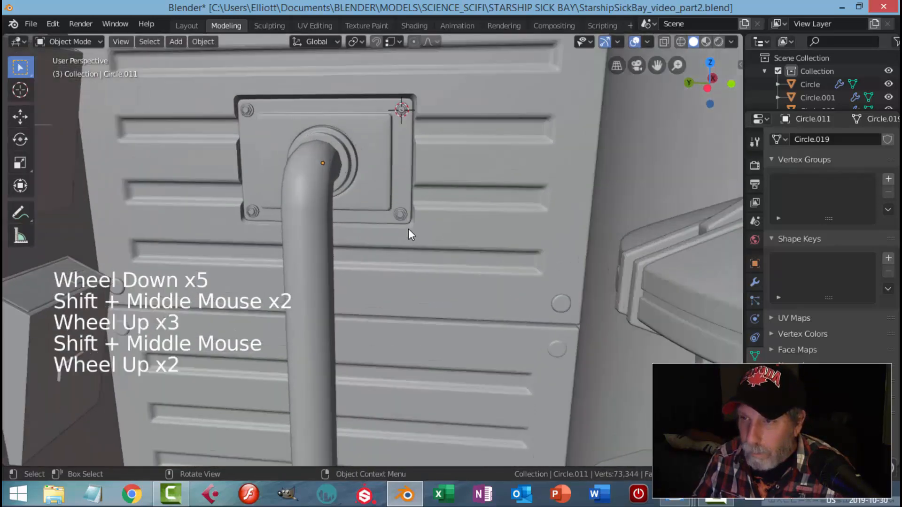
click(402, 212)
scroll(429, 214, up, 2)
key(alt+a)
click(415, 171)
scroll(415, 173, down, 3)
scroll(437, 155, up, 3)
shift+middle_drag(457, 136, 407, 230)
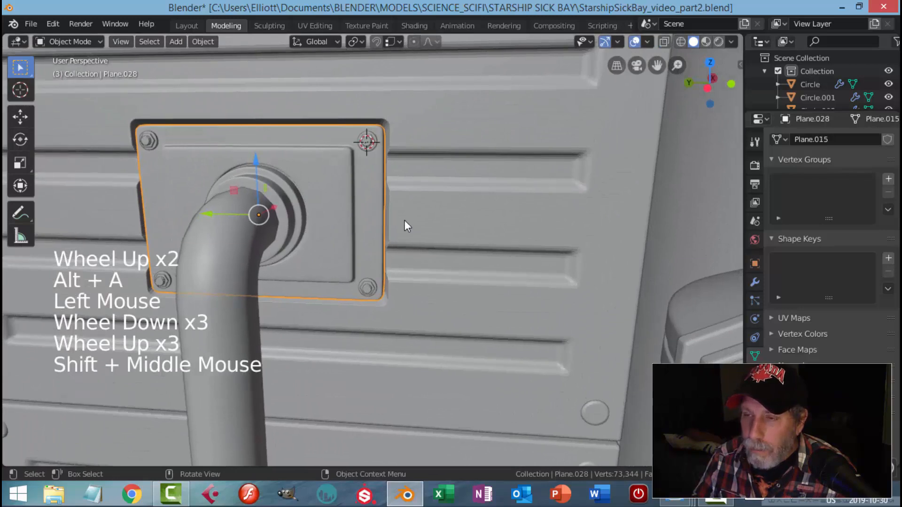
scroll(376, 118, up, 2)
shift+click(364, 93)
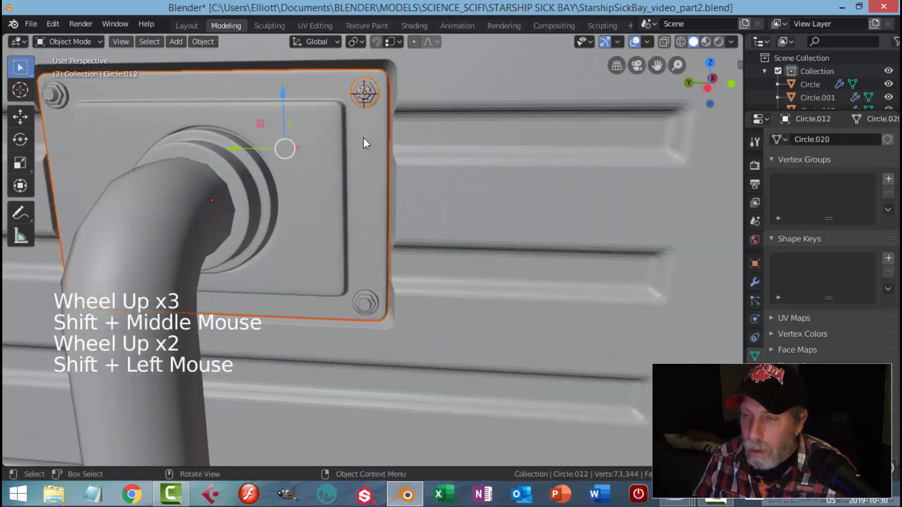
key(alt+a)
- Select the hexagonal bolts and their washers at all four corners of the pipe's wall plate
click(364, 96)
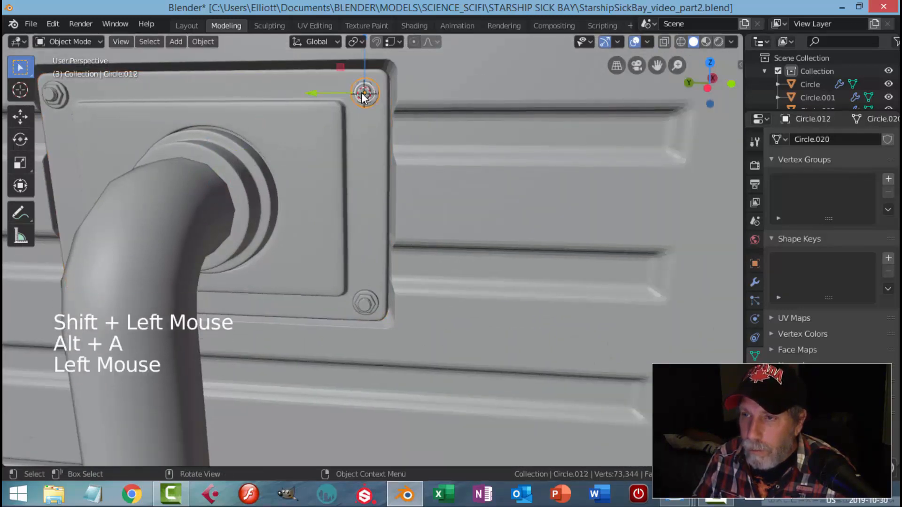
shift+click(365, 297)
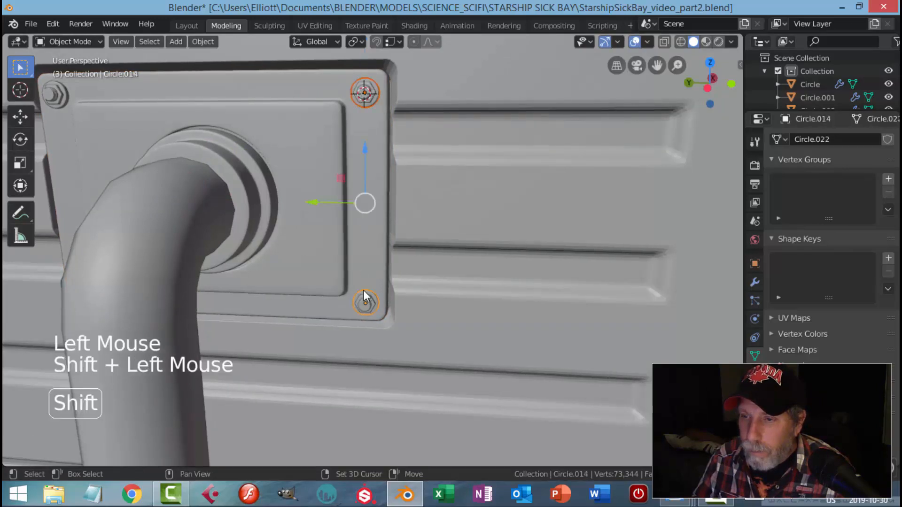
shift+click(67, 97)
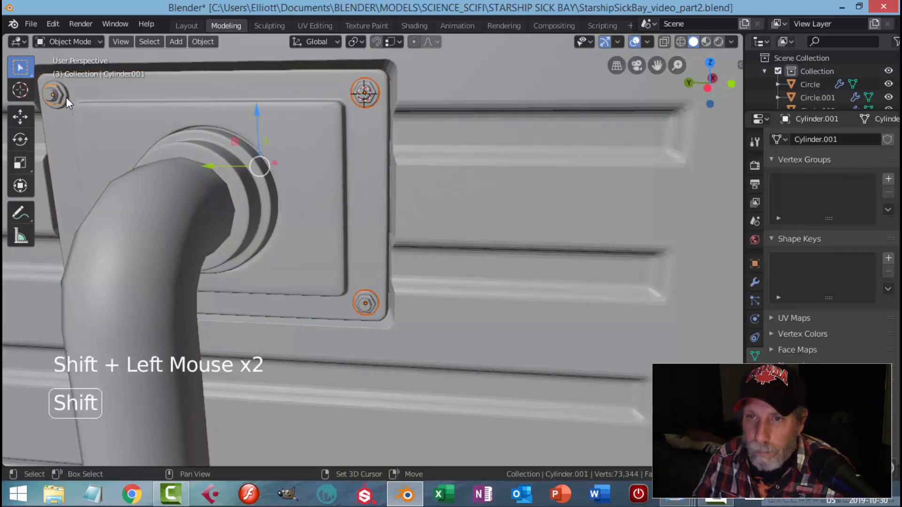
scroll(140, 212, down, 3)
shift+middle_drag(140, 212, 315, 266)
shift+scroll(282, 264, up, 1)
scroll(274, 263, up, 2)
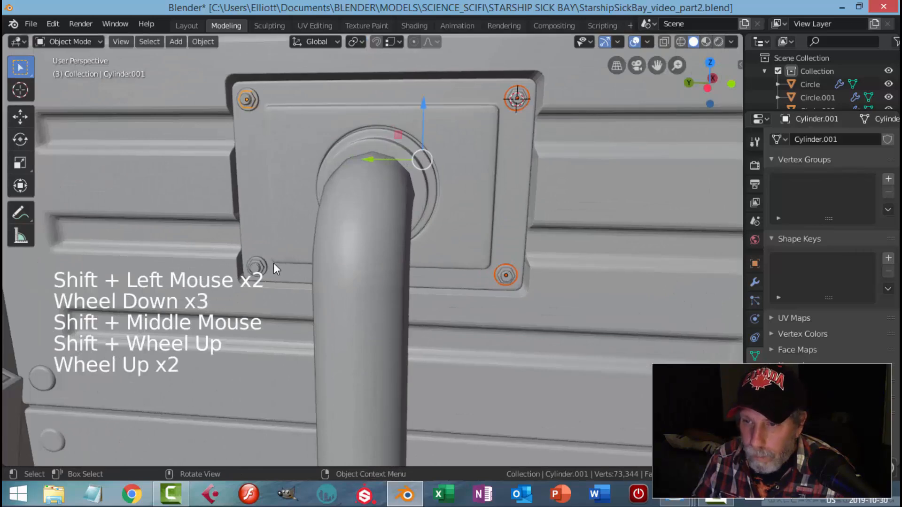
shift+click(261, 270)
scroll(233, 279, up, 2)
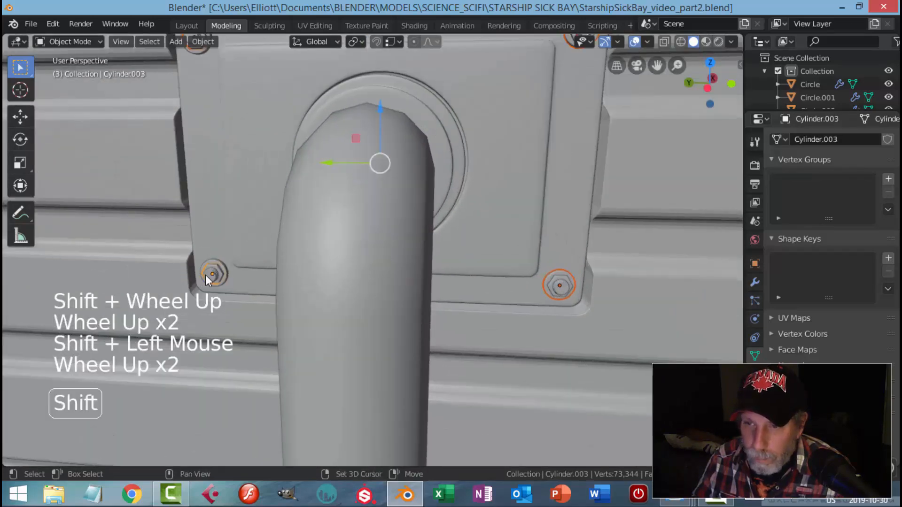
shift+click(210, 274)
shift+click(559, 289)
shift+middle_drag(530, 202, 475, 310)
shift+click(546, 155)
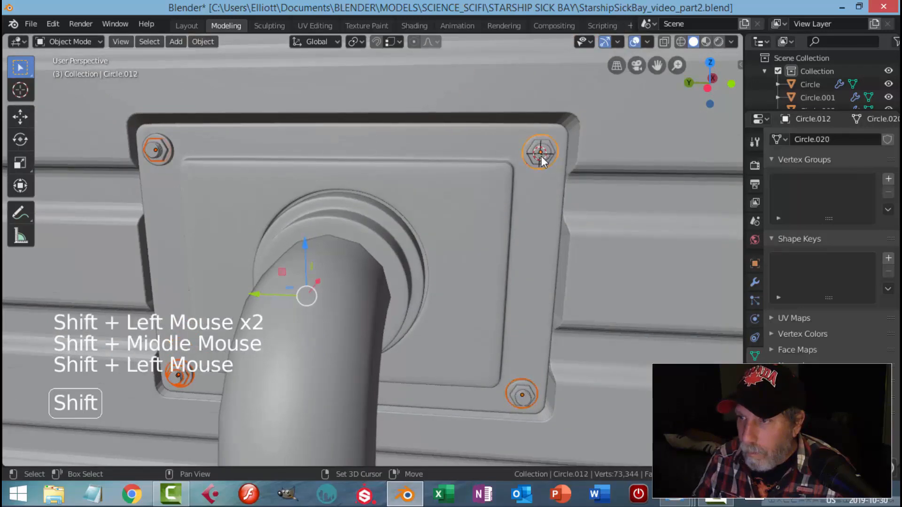
shift+click(155, 151)
- Add the wall plate and pipe collar to the bolt selection and duplicate the whole assembly in place
shift+click(396, 176)
shift+click(429, 248)
shift+scroll(430, 252, down, 7)
shift+middle_drag(424, 254, 466, 208)
key(ctrl+KP_3)
scroll(459, 252, down, 2)
scroll(459, 253, down, 2)
shift+middle_drag(459, 252, 367, 284)
key(shift+d)
scroll(464, 259, down, 1)
scroll(371, 280, up, 1)
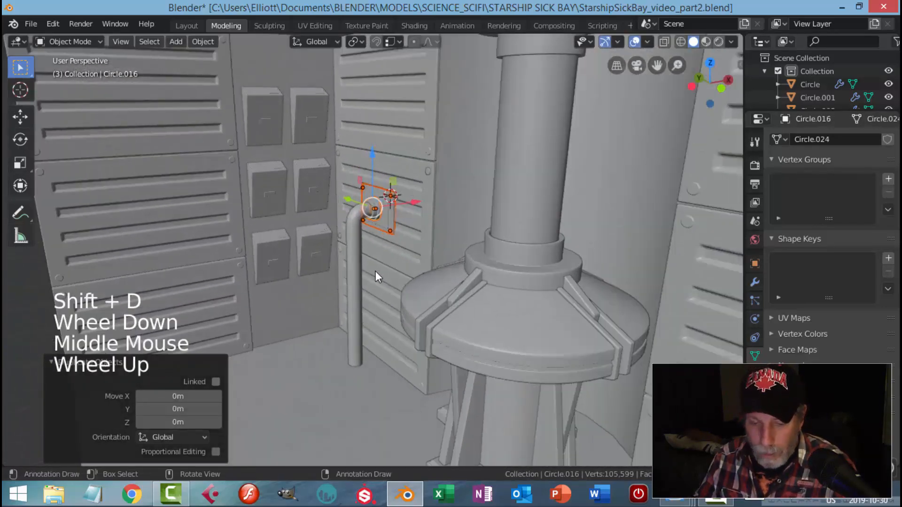
- Rotate the duplicated plate assembly 90° about the global Y axis
key(r)
key(y)
key(9)
key(0)
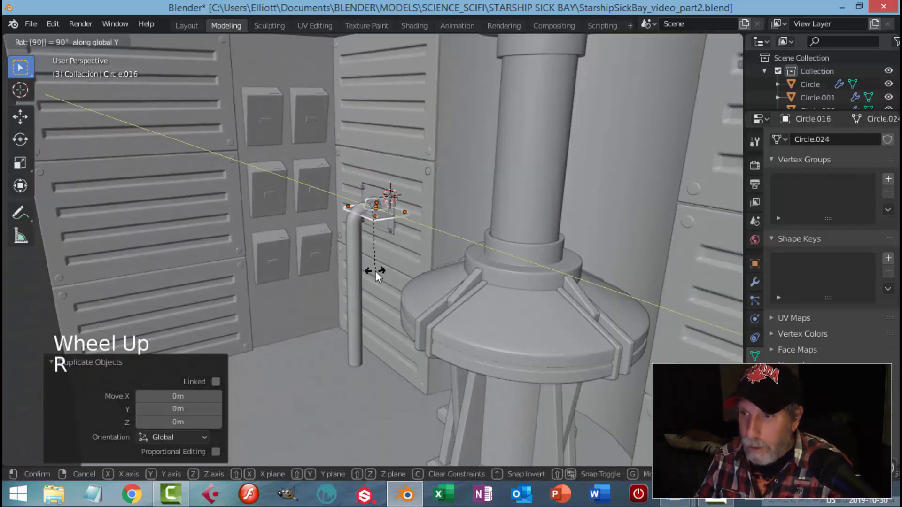
key(Return)
- Move the duplicated assembly 0.27 m away from the wall along X and shift it back about 0.03 m, checking from above
drag(411, 201, 390, 211)
key(KP_7)
scroll(430, 216, up, 4)
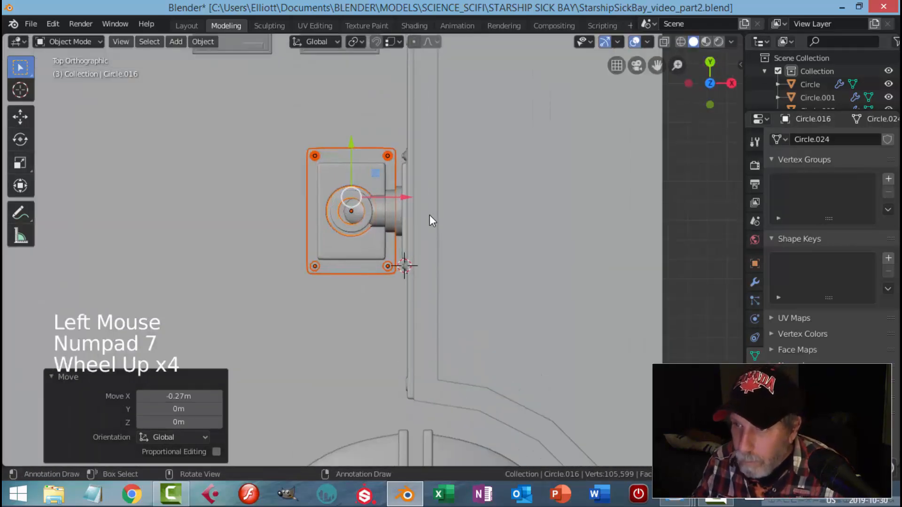
scroll(429, 215, up, 5)
drag(373, 115, 387, 119)
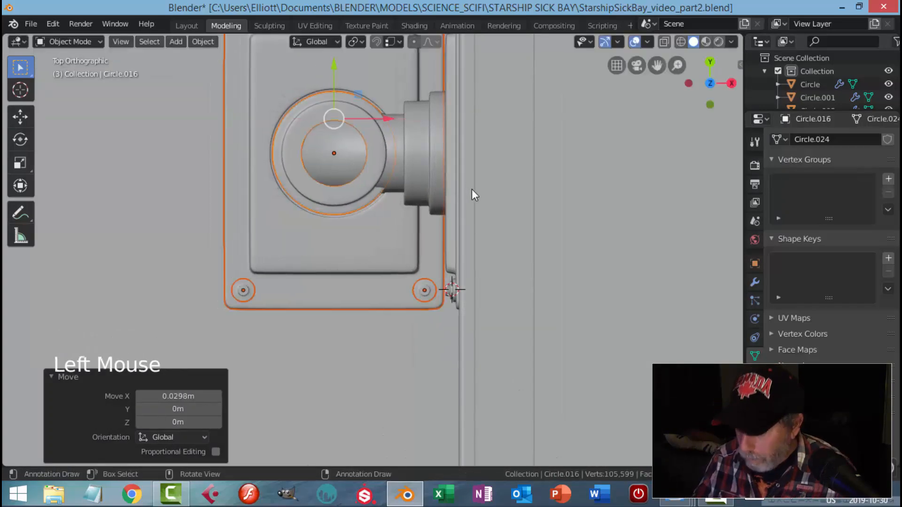
- Lower the duplicated assembly along Z to the floor at the pipe's base, fine-tuning its height by about 0.036 m upward
key(KP_3)
key(KP_1)
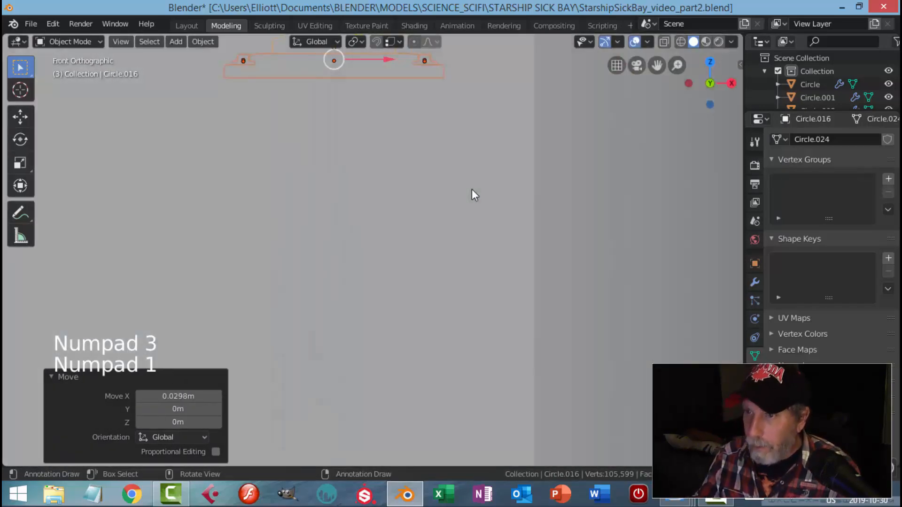
key(ctrl+KP_3)
scroll(471, 195, down, 6)
shift+middle_drag(430, 249, 488, 208)
scroll(489, 211, down, 1)
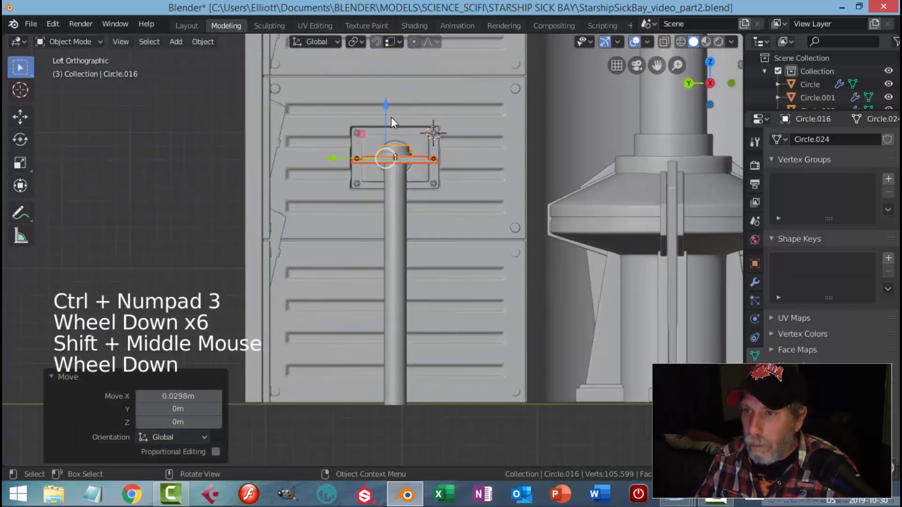
drag(386, 108, 375, 382)
middle_drag(506, 283, 401, 268)
scroll(303, 351, up, 2)
drag(430, 292, 393, 257)
middle_drag(332, 278, 460, 298)
scroll(461, 298, up, 3)
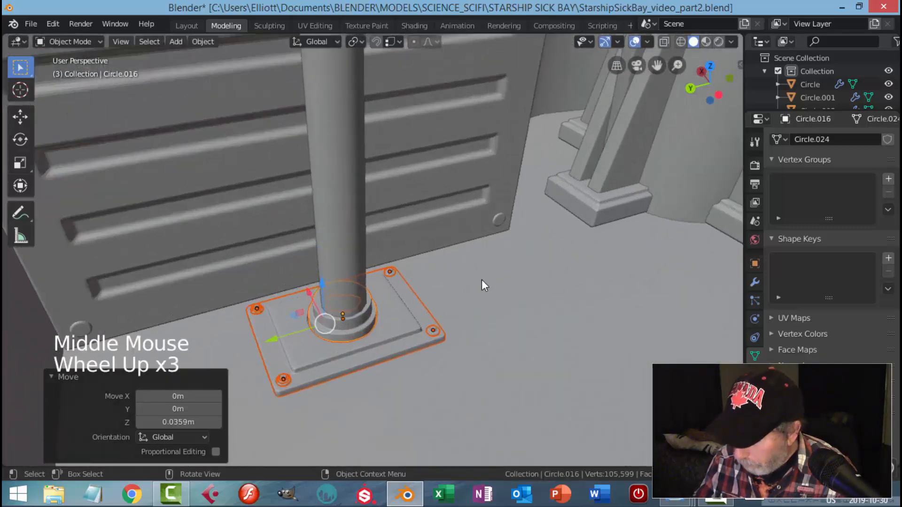
- Shift the floor plate assembly about -0.0155 m along X to centre its collar on the vertical pipe
key(KP_Decimal)
scroll(481, 281, up, 5)
middle_drag(556, 275, 336, 270)
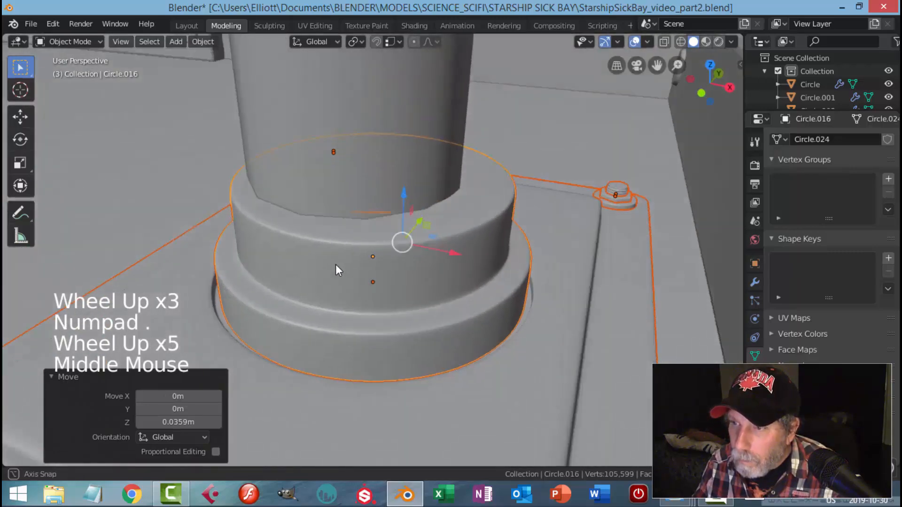
drag(455, 258, 438, 253)
scroll(423, 277, down, 5)
middle_drag(419, 283, 491, 238)
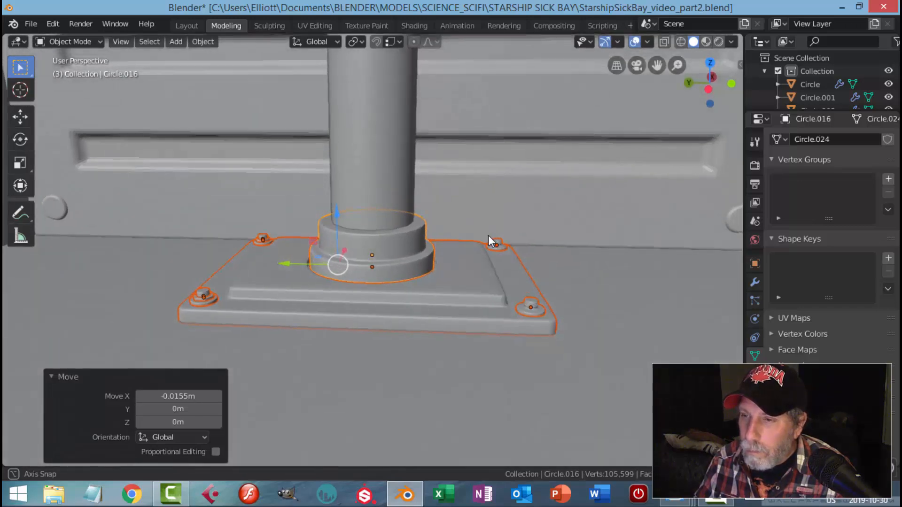
- Lower the floor collar alone by about 0.0014 m along Z and deselect it
key(alt+a)
click(372, 211)
scroll(468, 242, down, 6)
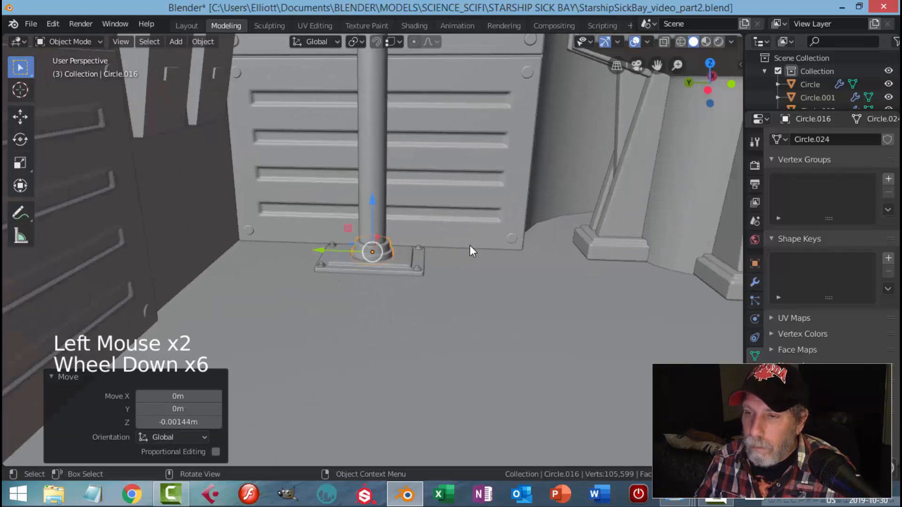
key(alt+a)
- Save the file and view the pipe with its wall and floor plates
scroll(413, 293, down, 3)
middle_drag(413, 296, 461, 268)
key(ctrl+s)
scroll(457, 270, down, 2)
scroll(431, 277, up, 2)
scroll(459, 278, up, 2)
- Snap the 3D cursor to the midpoint between the two end points of the pipe curve's vertical segment and return to Object Mode
click(413, 254)
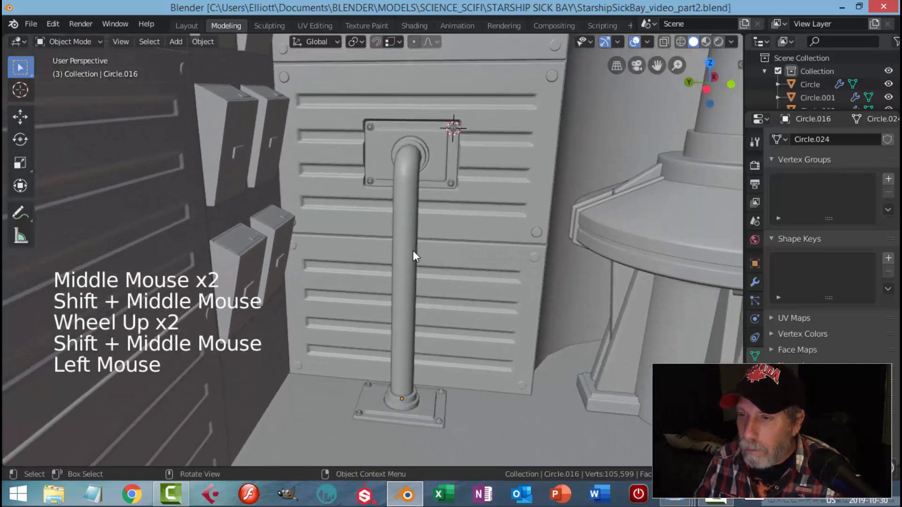
key(Tab)
key(alt+a)
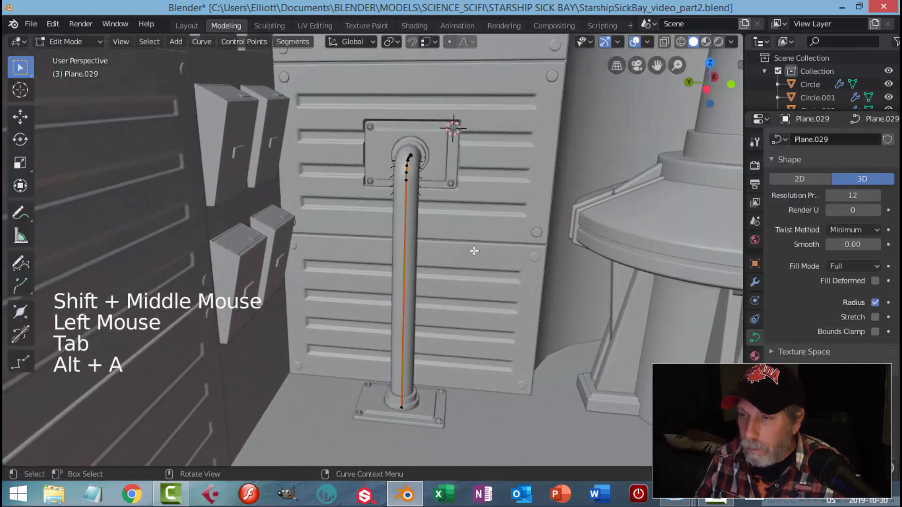
click(406, 180)
shift+click(407, 394)
middle_drag(407, 393, 452, 329)
key(shift+s)
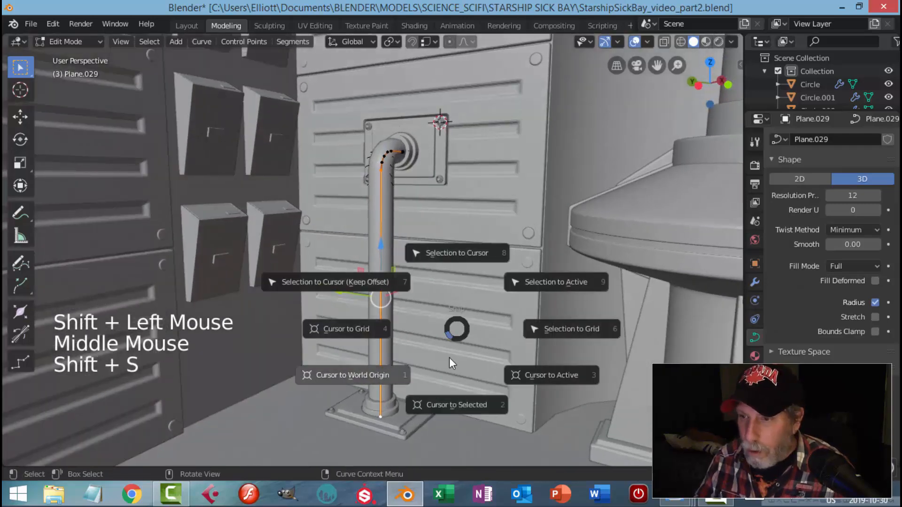
click(460, 405)
scroll(471, 307, down, 1)
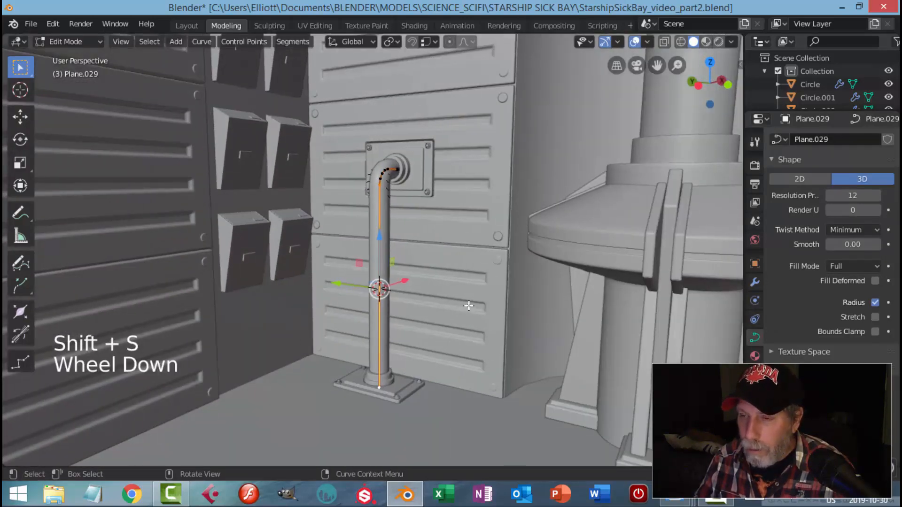
key(Tab)
key(alt+a)
- Start adding a new object at the 3D cursor midway along the vertical pipe
middle_drag(410, 278, 430, 290)
key(shift+a)
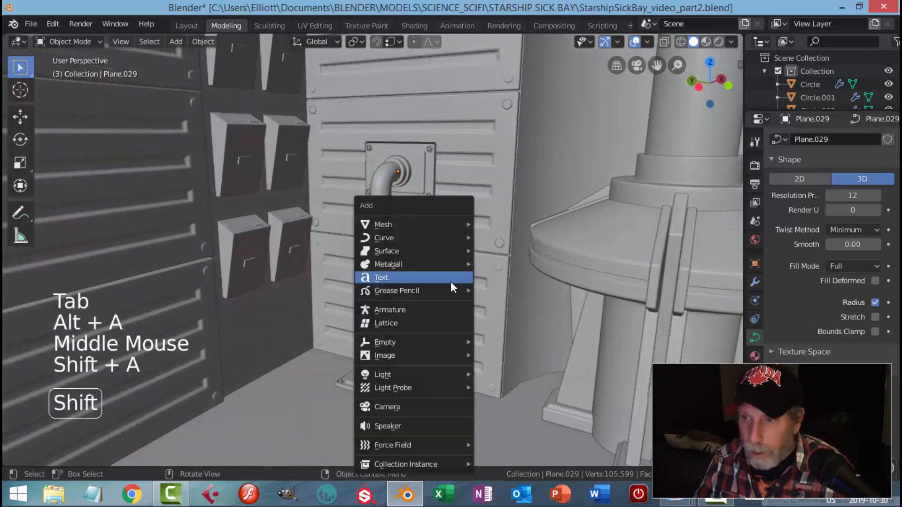
- Add an 18-vertex mesh circle with a 1 m radius at the 3D cursor on the vertical pipe
mouse_move(407, 224)
click(507, 245)
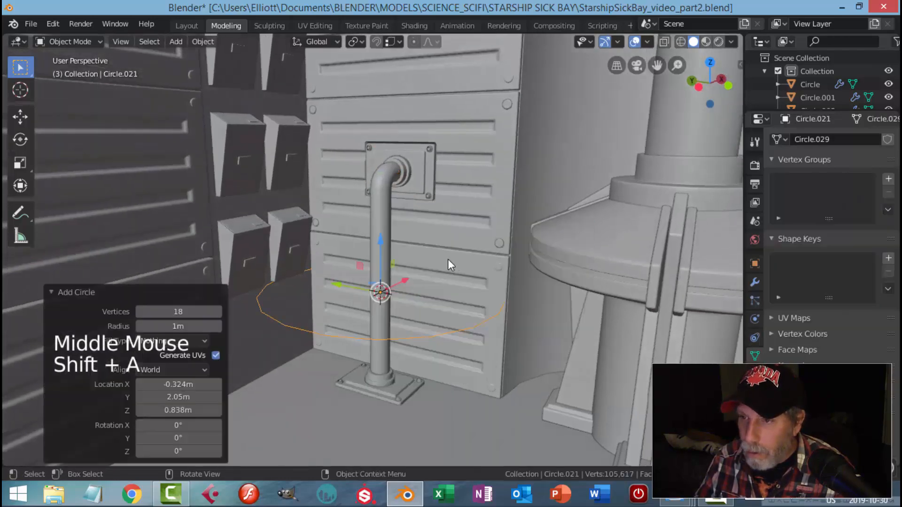
scroll(453, 258, up, 2)
middle_drag(449, 261, 342, 272)
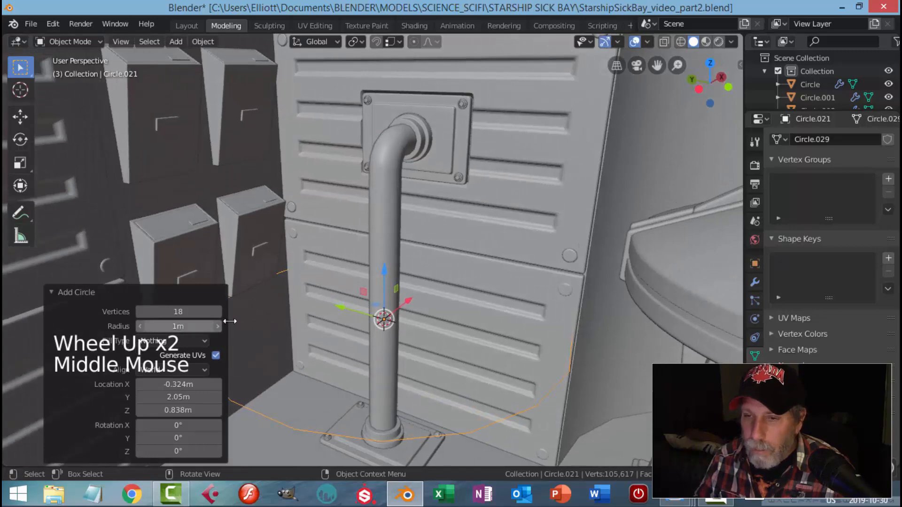
scroll(492, 302, down, 2)
middle_drag(510, 276, 531, 264)
- Scale the circle's vertices down so the ring sits just outside the vertical pipe
key(Tab)
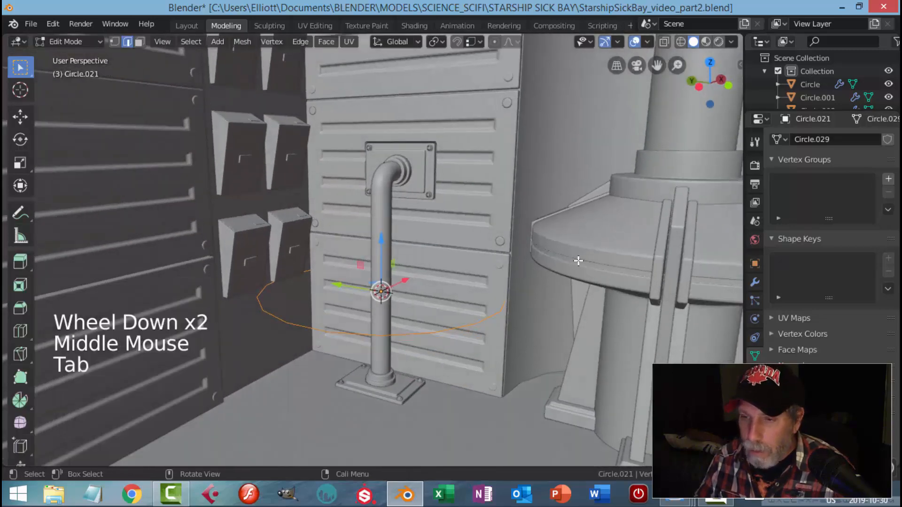
key(s)
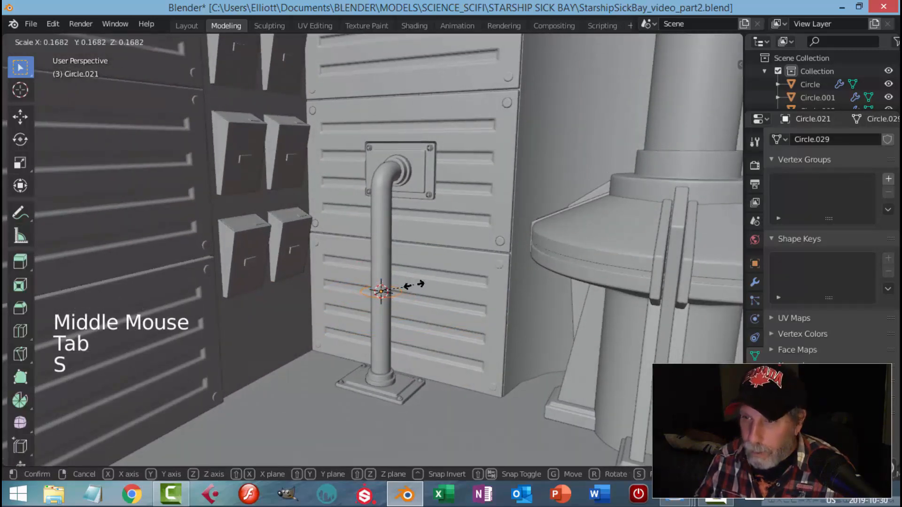
click(420, 284)
scroll(447, 258, up, 3)
shift+middle_drag(447, 258, 492, 255)
scroll(460, 267, up, 1)
key(s)
click(468, 281)
- Extrude the ring into a stepped collar: up about 0.06 m, outward by about 1.45, and up about 0.055 m
key(e)
click(432, 182)
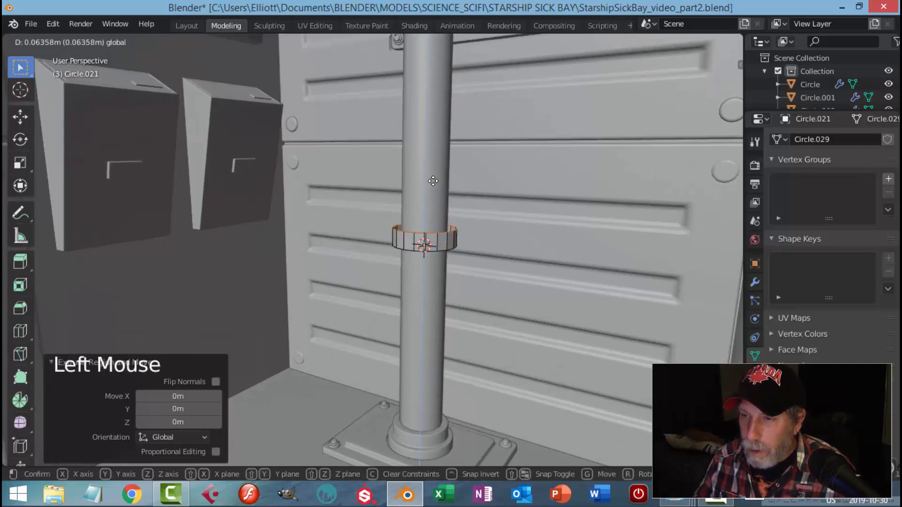
key(e)
right_click(492, 215)
key(s)
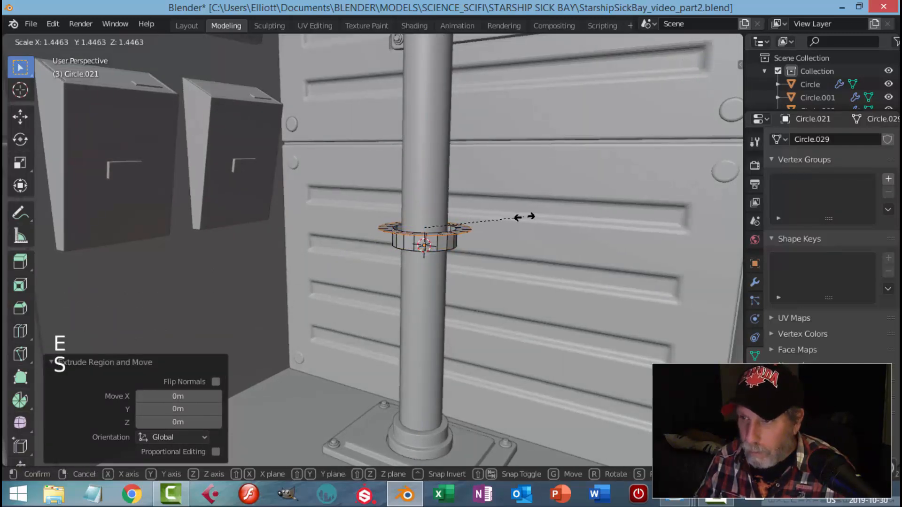
click(523, 217)
key(e)
click(430, 169)
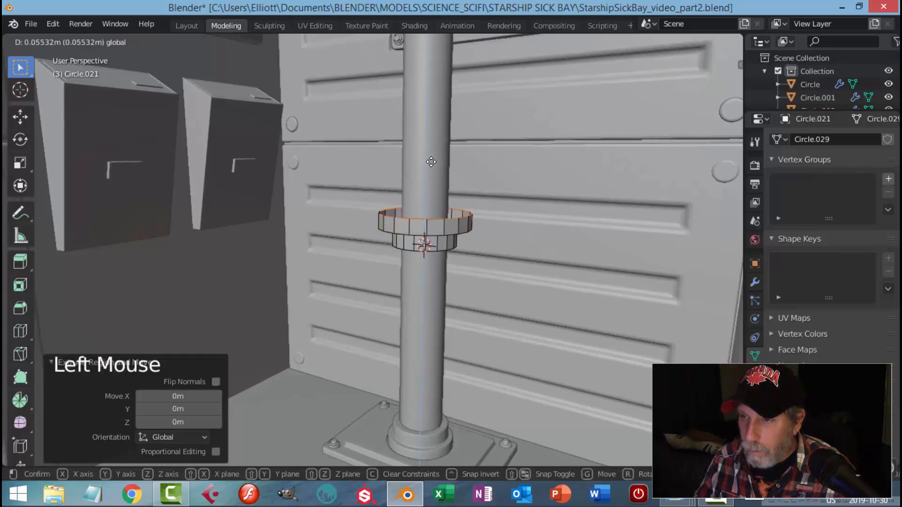
- Extrude the collar's bottom edge loop and scale it inward to close the gap against the pipe
key(alt+a)
middle_drag(439, 166, 488, 232)
scroll(488, 232, up, 3)
alt+shift+click(535, 166)
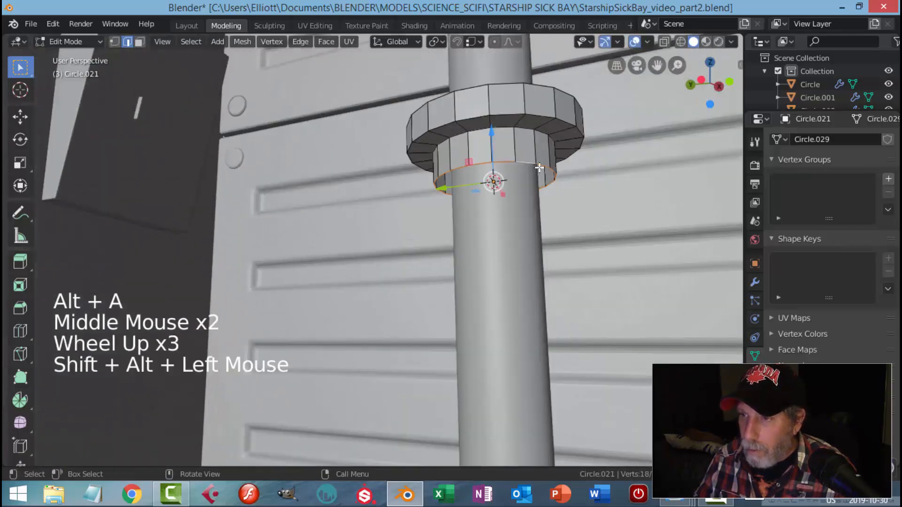
key(e)
key(s)
key(alt+a)
- Extrude the collar's top edge loop and scale it inward by about 0.461 into the pipe
middle_drag(570, 185, 574, 224)
alt+shift+click(507, 230)
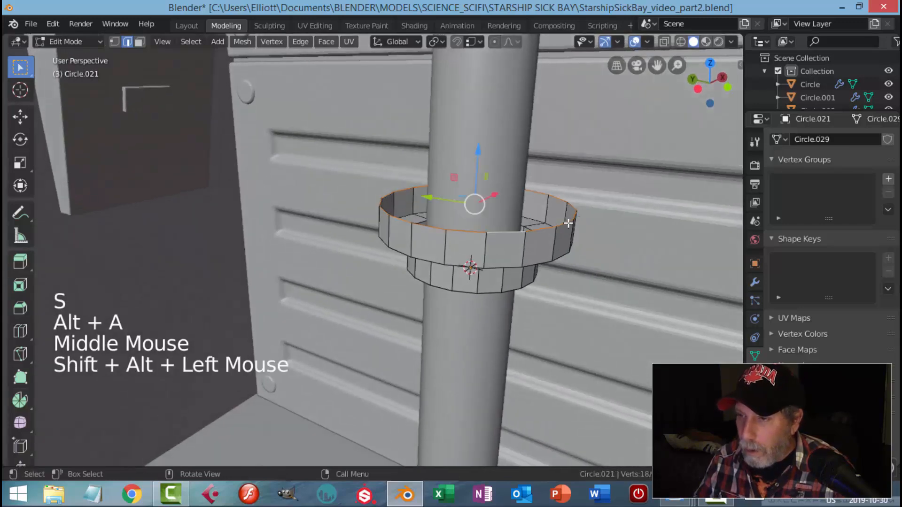
middle_drag(507, 230, 582, 212)
key(e)
key(s)
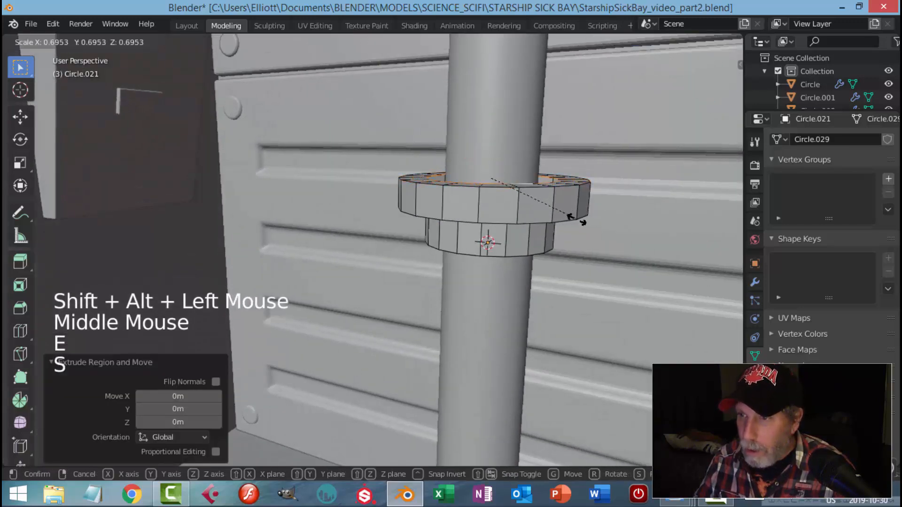
click(540, 220)
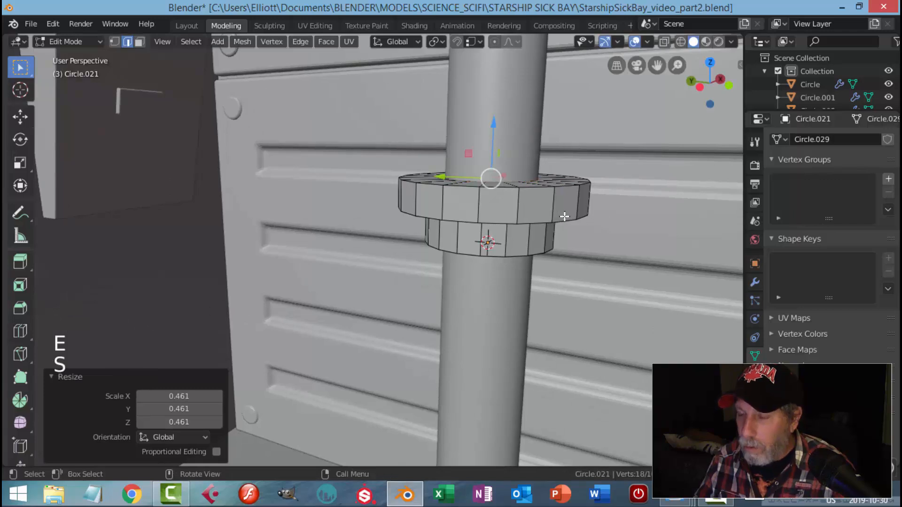
- Bevel the outer edge loops of the flange and lower band by about 0.006 m with one segment
key(alt+a)
alt+shift+click(543, 219)
middle_drag(518, 225, 563, 169)
alt+shift+click(572, 163)
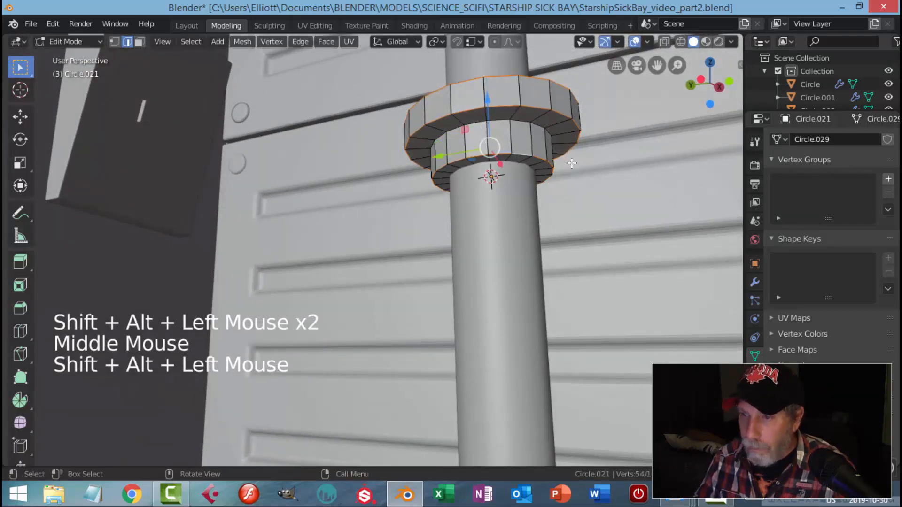
key(ctrl+b)
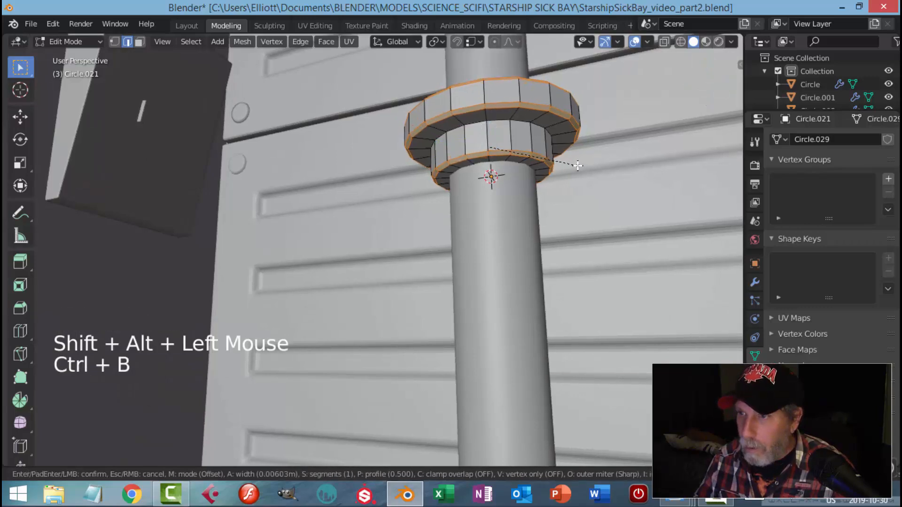
click(577, 166)
- Give the collar a level 2 subdivision and shade it smooth
key(Tab)
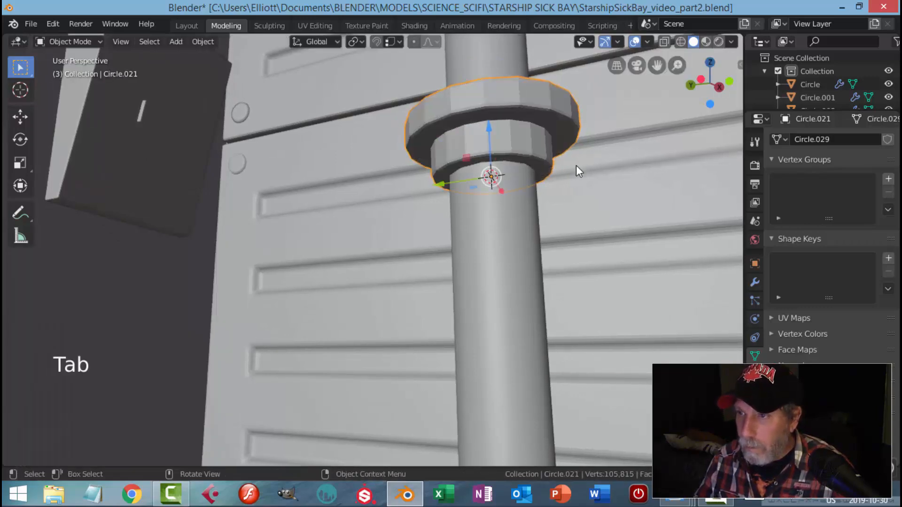
key(ctrl+2)
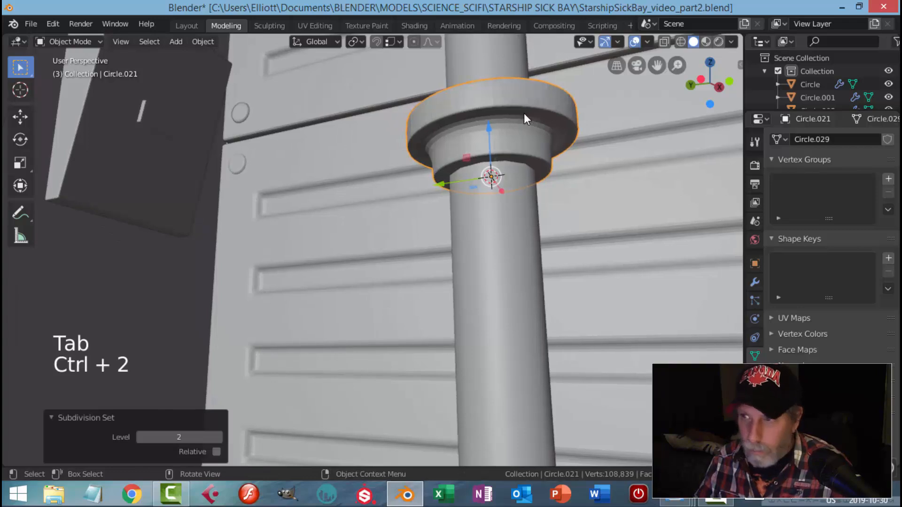
right_click(525, 114)
click(523, 114)
key(alt+a)
- Add an edge loop around the collar's lower band, slid up close to the flange to sharpen the corner
middle_drag(566, 121, 531, 166)
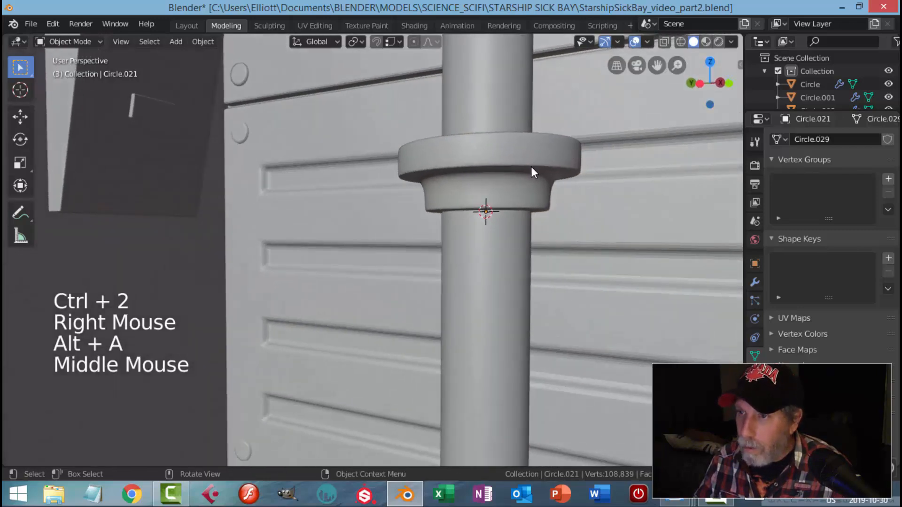
key(Tab)
key(ctrl+r)
click(540, 187)
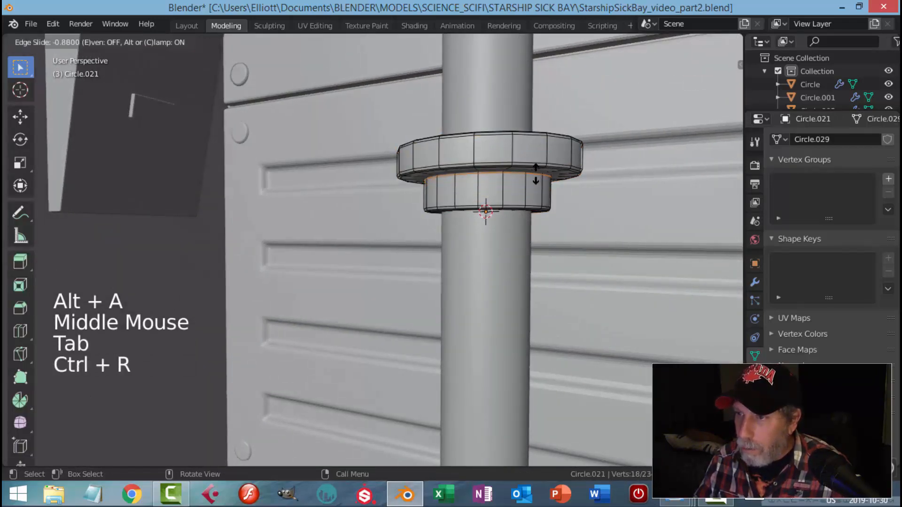
click(536, 175)
key(Tab)
key(alt+a)
- Duplicate the collar in place and rotate the copy 180° about the global Y axis
scroll(554, 167, down, 2)
middle_drag(546, 158, 571, 226)
click(481, 259)
key(ctrl+KP_3)
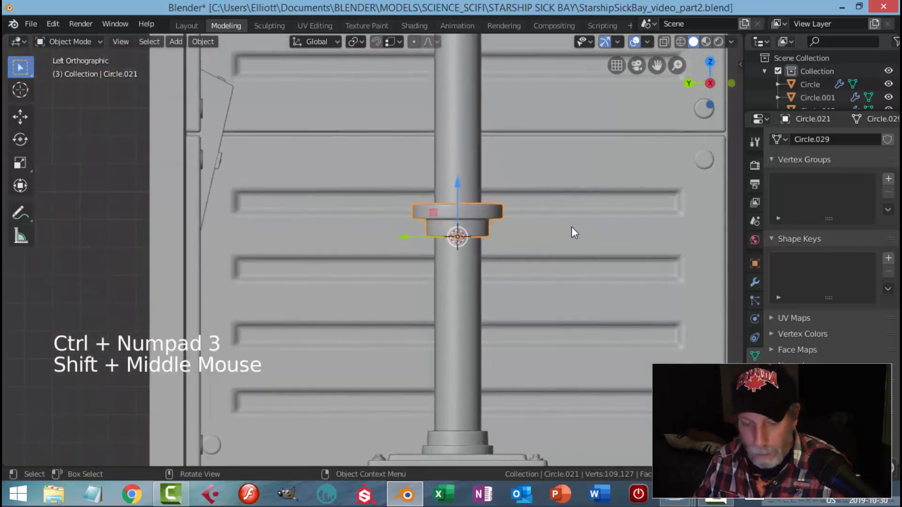
key(shift+d)
text(r)
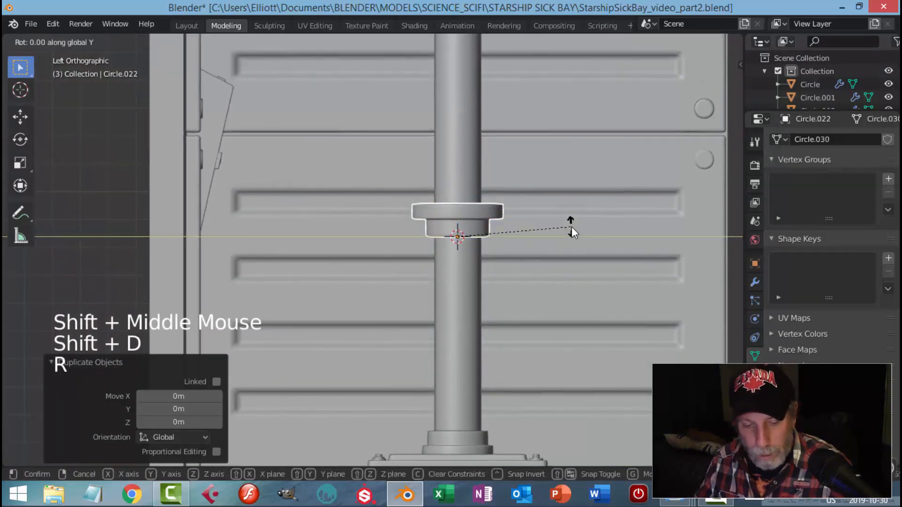
text(180)
key(Return)
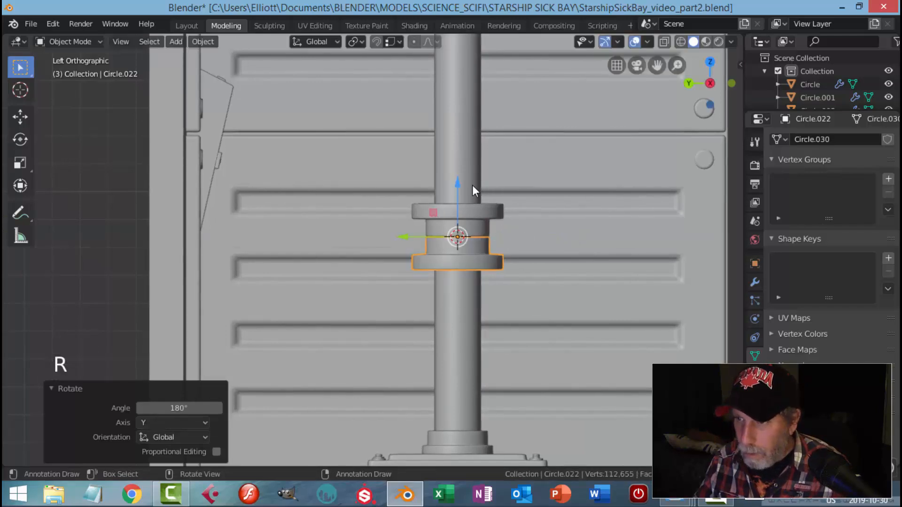
- Move the flipped collar straight up so its flange meets the original flange, and save the file
drag(460, 177, 467, 118)
key(alt+a)
middle_drag(537, 159, 507, 210)
scroll(531, 176, down, 2)
scroll(506, 208, down, 3)
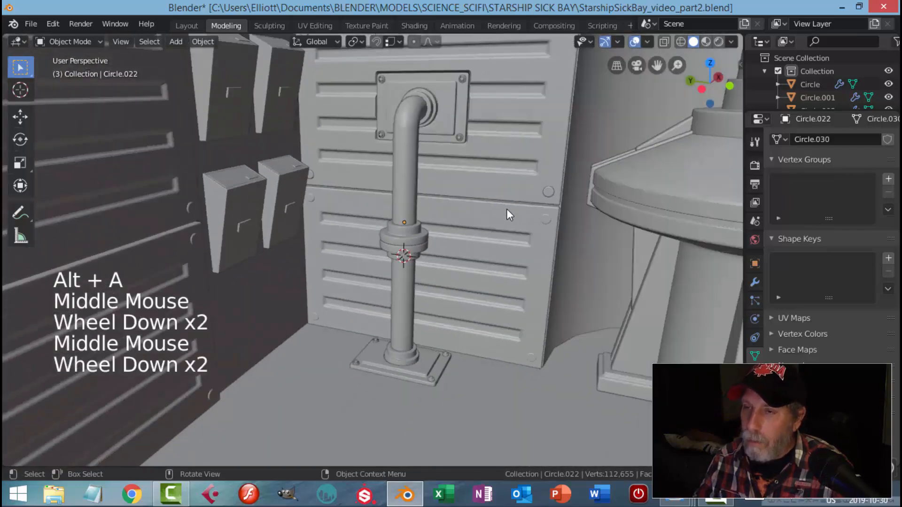
middle_drag(435, 223, 471, 238)
key(ctrl+s)
- Examine the flanged pipe alongside the domed machine and wall panels, and save the file again
scroll(473, 205, down, 2)
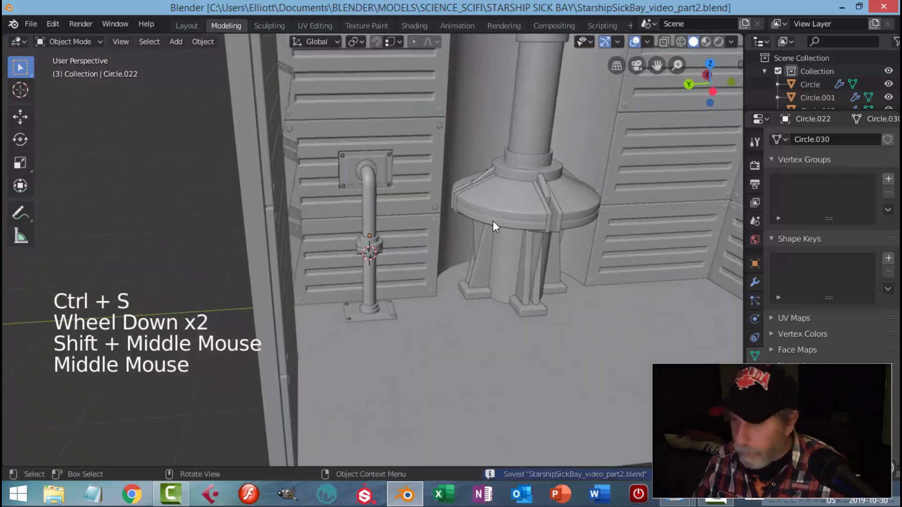
scroll(490, 221, up, 2)
scroll(411, 248, up, 3)
scroll(411, 249, down, 3)
shift+middle_drag(456, 252, 451, 255)
middle_drag(451, 255, 388, 238)
scroll(382, 242, down, 1)
key(ctrl+s)
- Delete the tall cylindrical column rising from the top of the domed machine
scroll(396, 222, down, 2)
middle_drag(350, 245, 427, 274)
click(373, 212)
key(x)
click(379, 212)
- Scale the inner edge loop of the domed machine's top collar inward to 0.562 in X and Y only
scroll(377, 261, up, 5)
click(356, 241)
key(Tab)
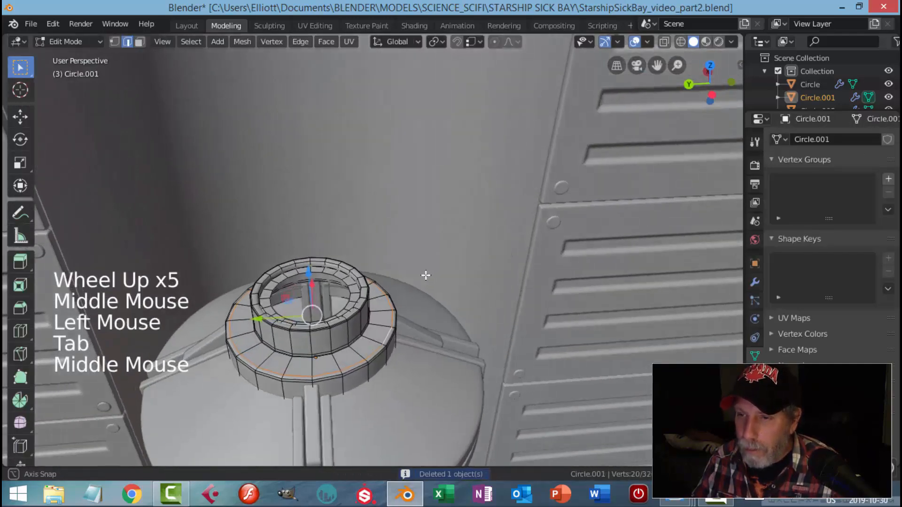
key(alt+a)
alt+shift+click(294, 282)
scroll(294, 282, down, 3)
shift+middle_drag(320, 284, 465, 226)
scroll(478, 236, up, 2)
key(s)
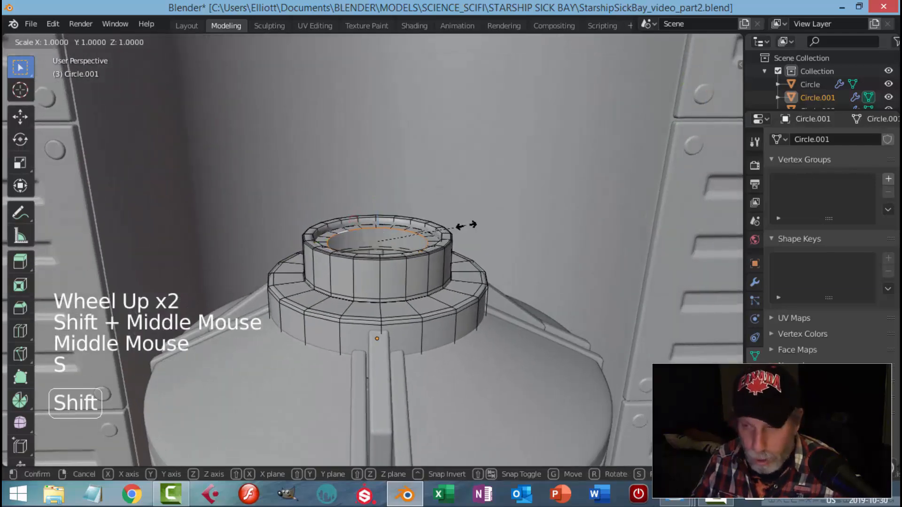
key(shift+z)
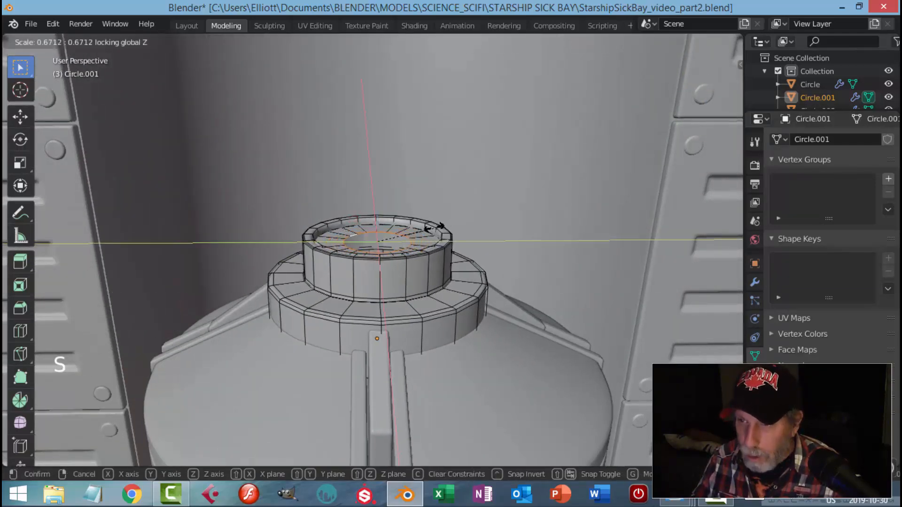
click(426, 228)
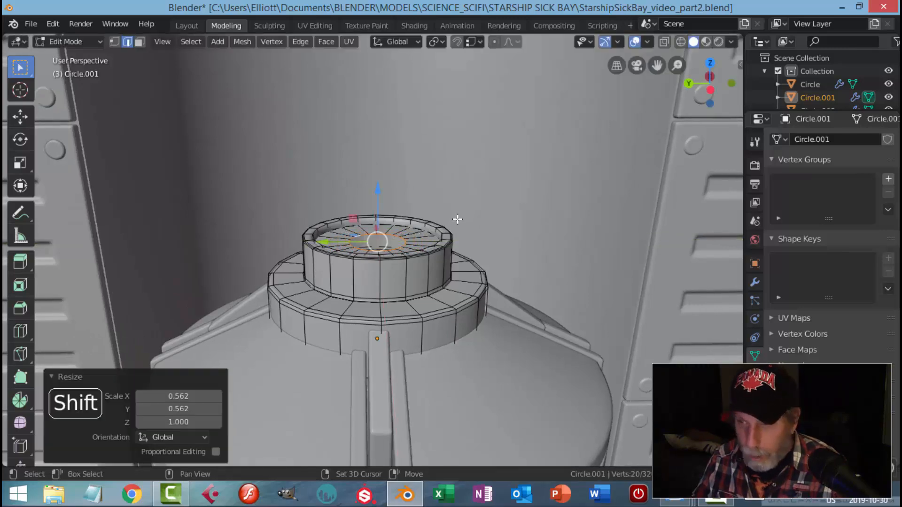
- Duplicate the inner edge loop 0.173 m upward and separate the selection into its own object
key(shift+d)
click(444, 177)
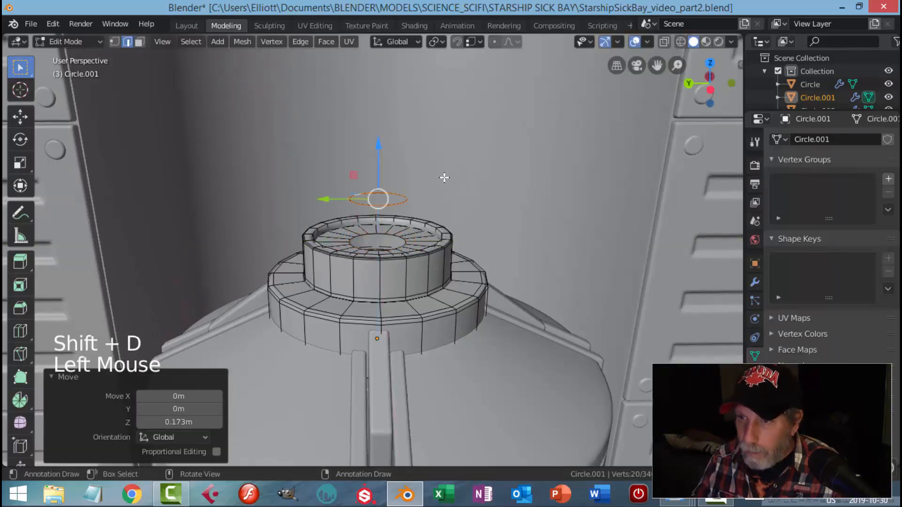
key(p)
click(479, 183)
- Select the separated ring above the collar and set its origin to its geometry
key(Tab)
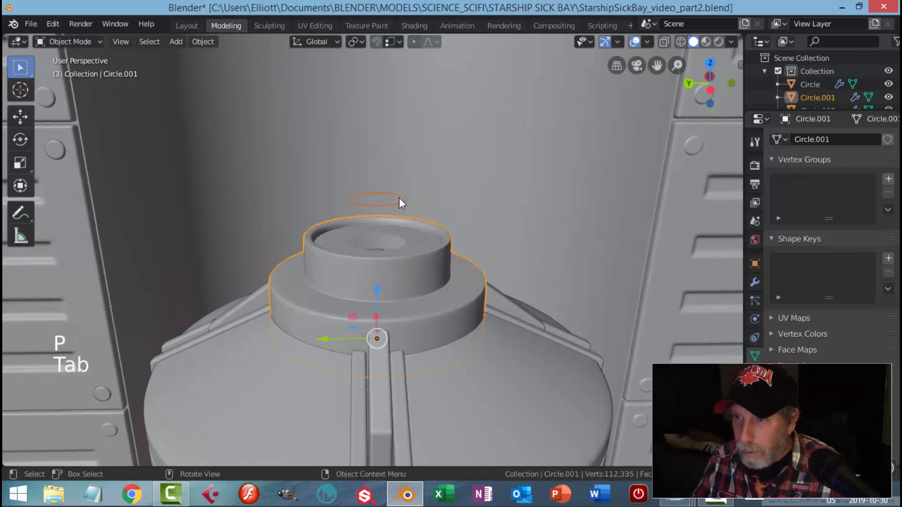
click(398, 198)
click(206, 42)
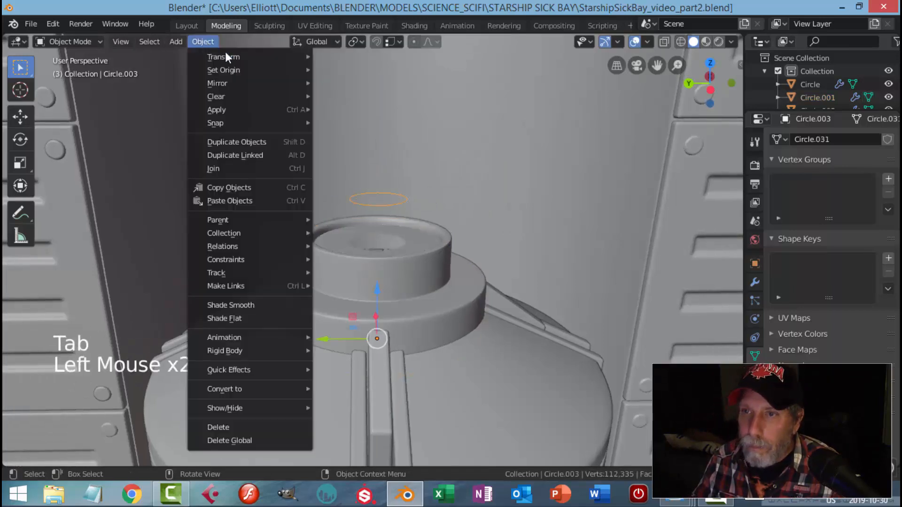
mouse_move(235, 66)
click(360, 83)
- Enlarge the separated ring to nearly the width of the collar opening and extrude it 0.0441 m upward
key(Tab)
key(a)
middle_drag(445, 195, 445, 190)
key(s)
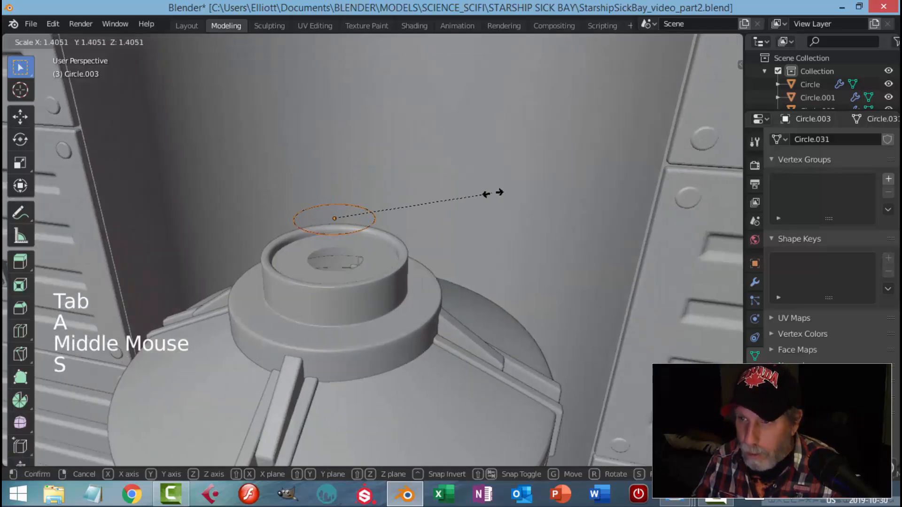
click(527, 191)
middle_drag(429, 217, 454, 209)
key(e)
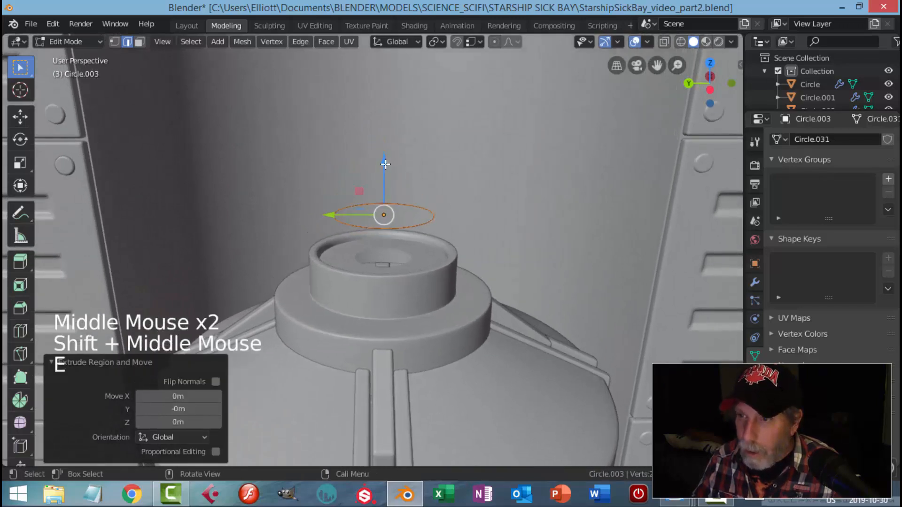
drag(386, 164, 386, 156)
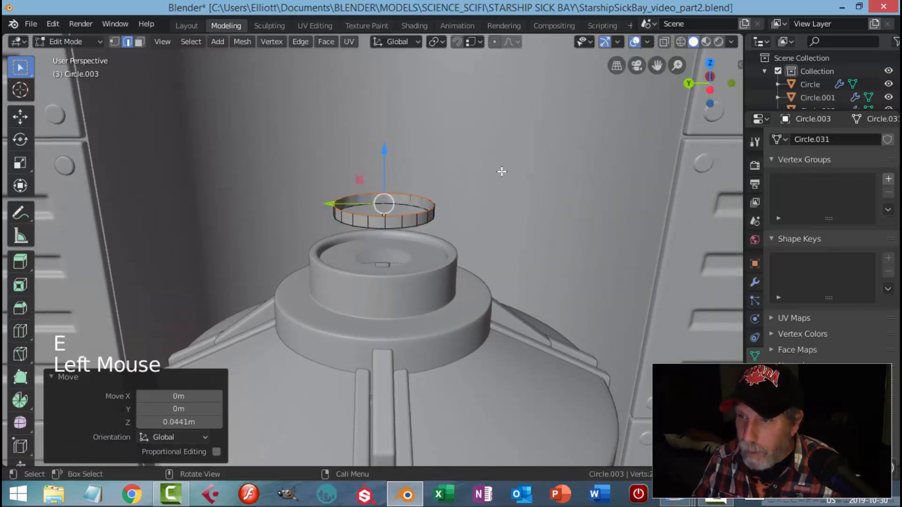
- Extrude the ring's top edge inward at a scale of 0.829 and close the opening with Grid Fill
key(e)
key(s)
click(474, 176)
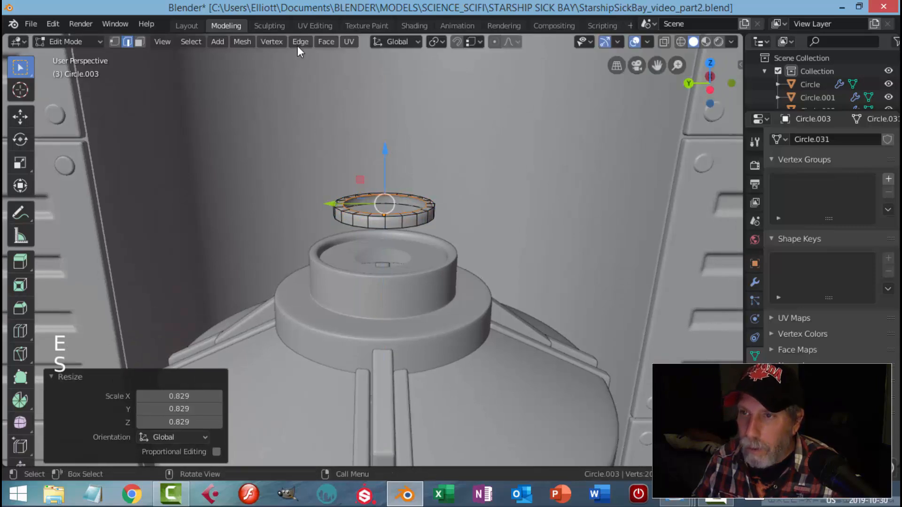
click(327, 42)
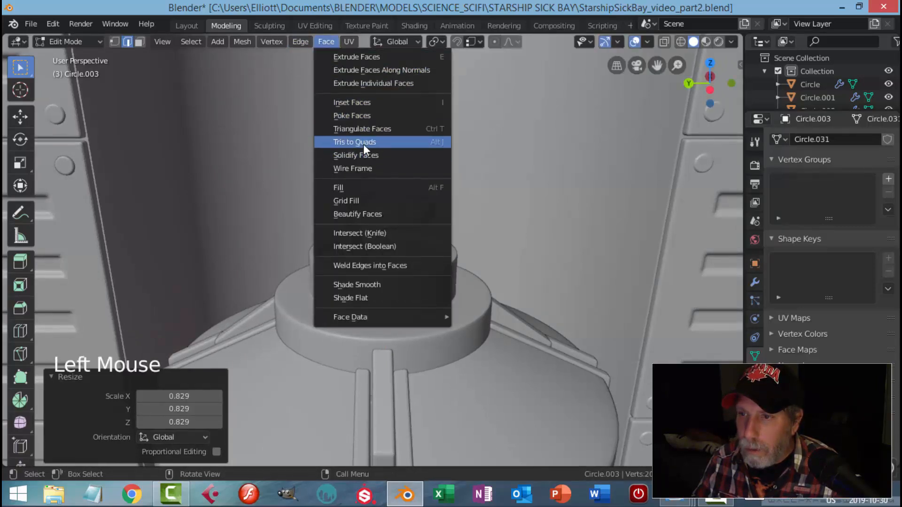
click(357, 201)
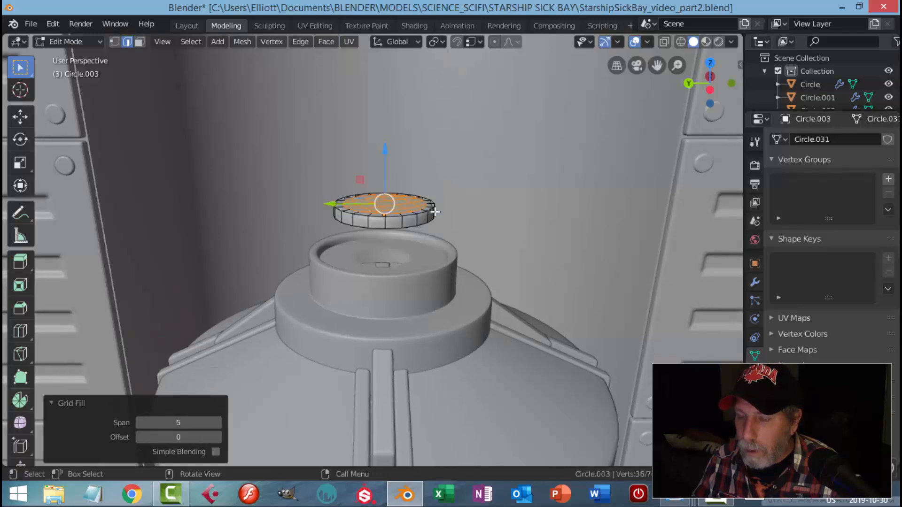
- Leave Edit Mode on the disc above the collar and hide every other object to isolate it
scroll(435, 212, up, 2)
key(alt+a)
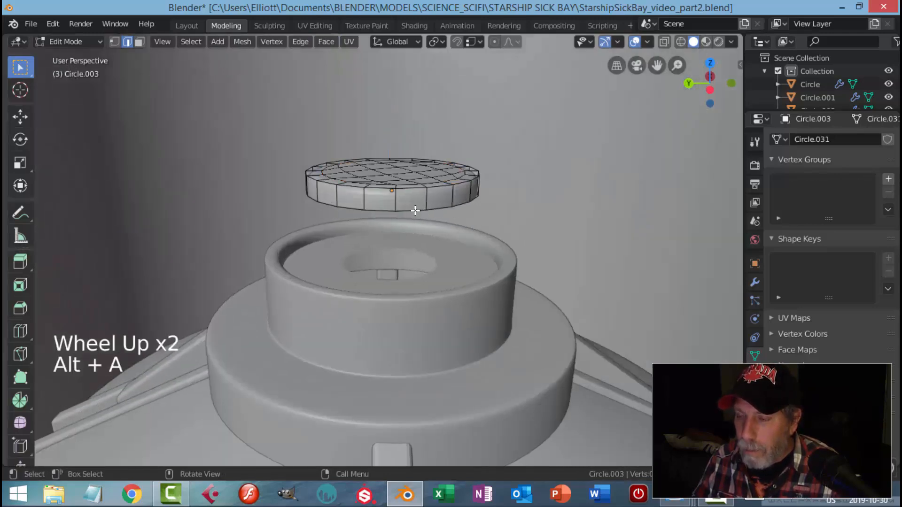
key(Tab)
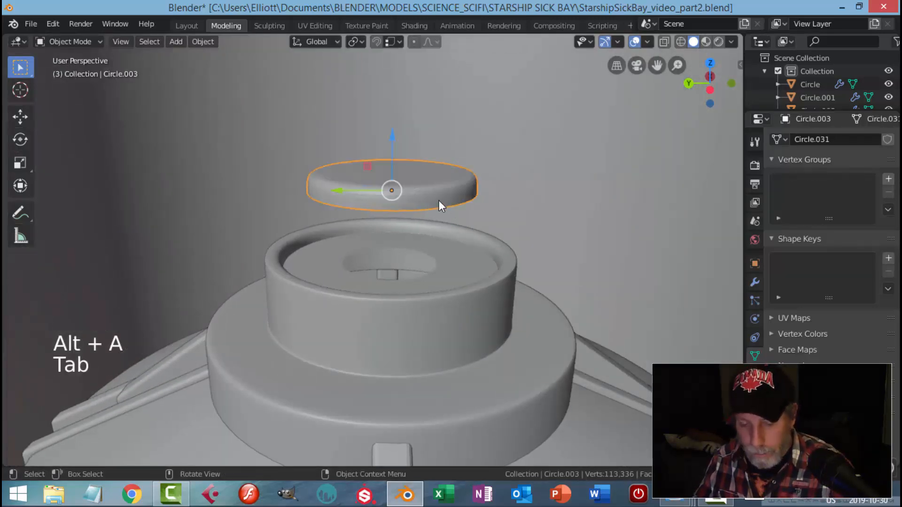
key(shift+h)
mouse_move(438, 202)
middle_down()
mouse_move(449, 182)
mouse_move(452, 209)
mouse_move(429, 193)
middle_up()
- Select the disc's lower edge loop and extrude it inward to roughly half its width
key(Tab)
alt+shift+click(465, 213)
middle_drag(469, 215, 533, 216)
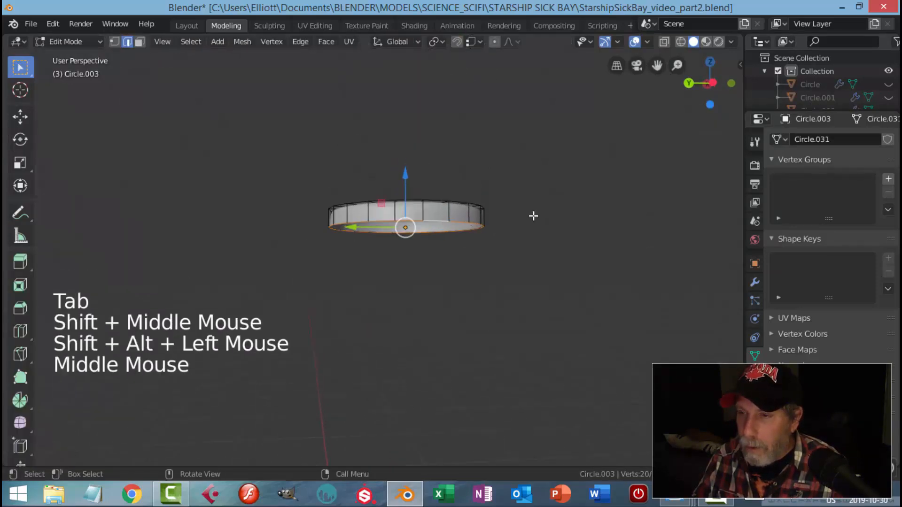
key(e)
key(s)
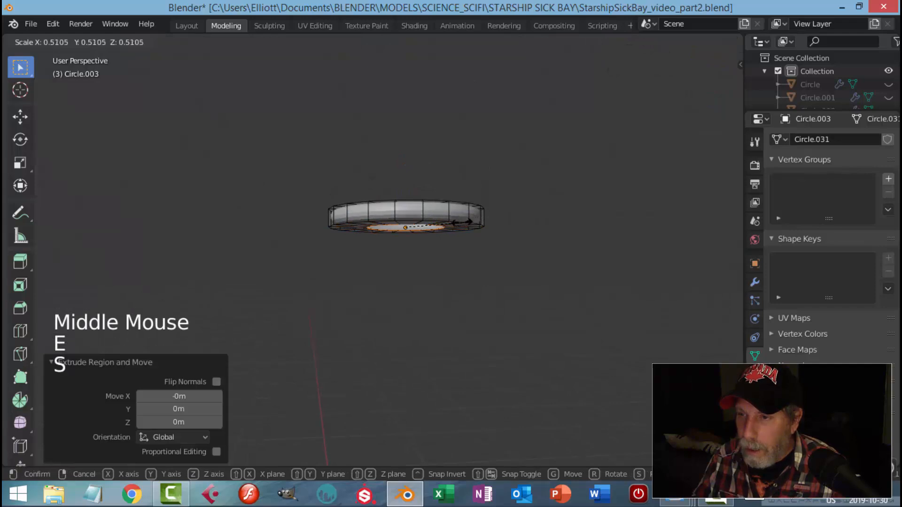
click(467, 222)
- Extrude the inner loop 0.17 m downward into a stem and add a loop cut near its upper end with factor 0.902
mouse_move(467, 222)
middle_down()
mouse_move(480, 233)
mouse_move(461, 211)
middle_up()
key(e)
drag(409, 143, 419, 214)
key(ctrl+r)
click(436, 227)
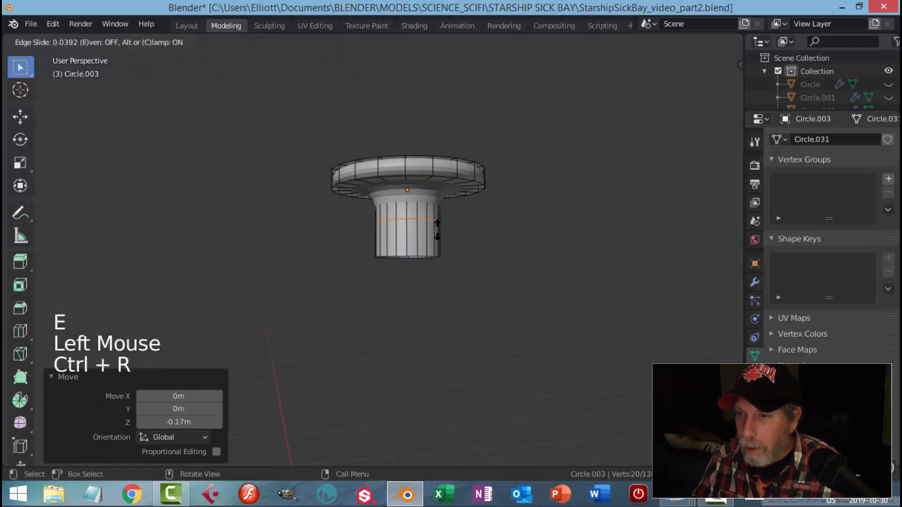
click(438, 202)
middle_drag(459, 201, 488, 216)
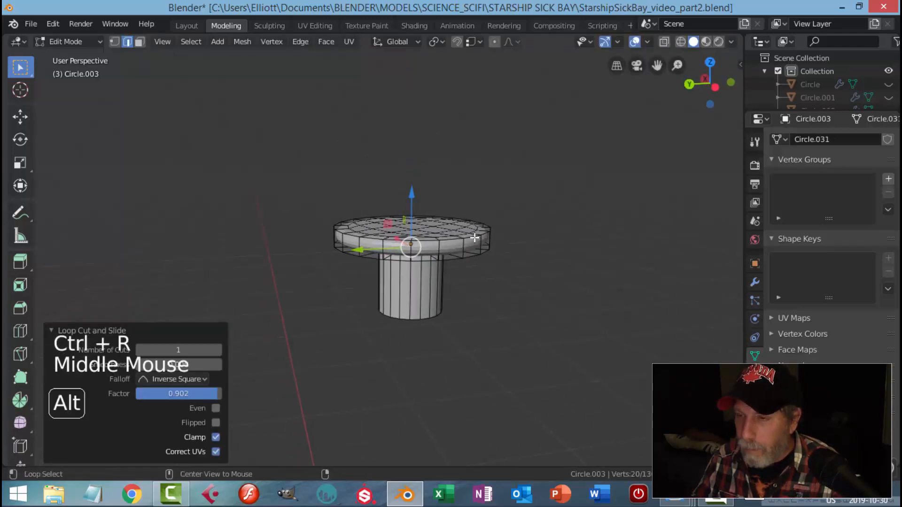
- Add supporting loop cuts close to the upper and lower edges of the disc's rim
key(alt+a)
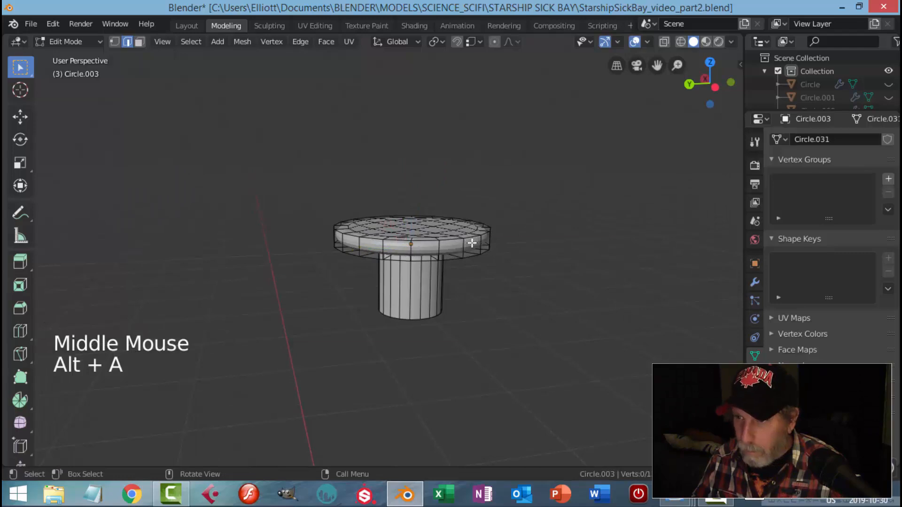
key(ctrl+r)
click(464, 237)
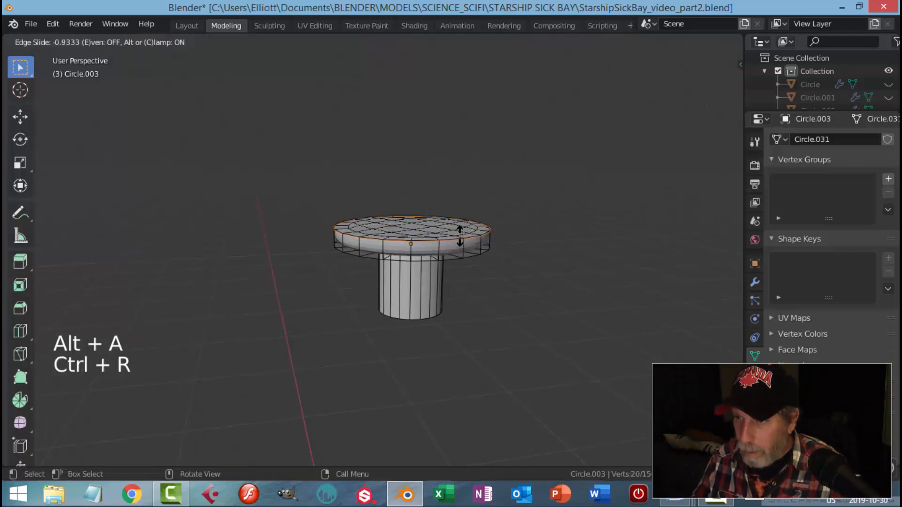
click(460, 237)
key(ctrl+r)
click(459, 247)
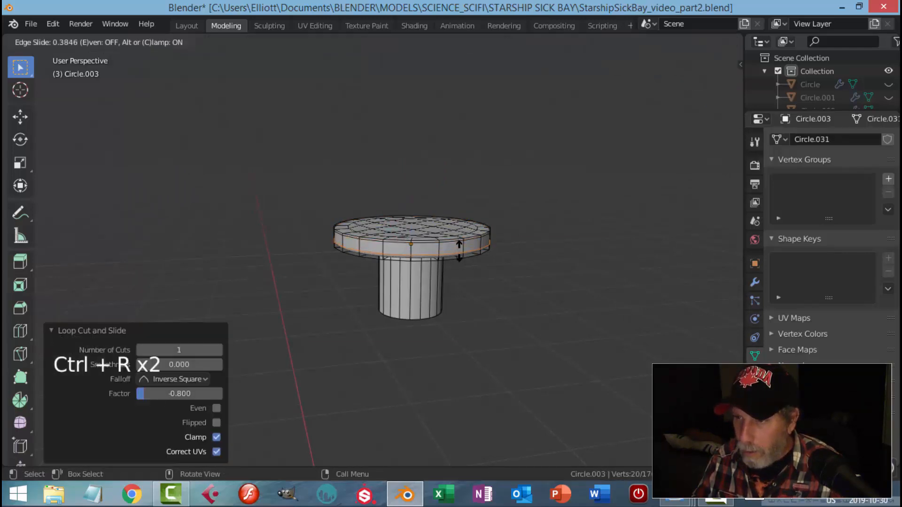
click(459, 254)
- Return the stemmed disc to Object Mode and reveal all the hidden objects around it
key(Tab)
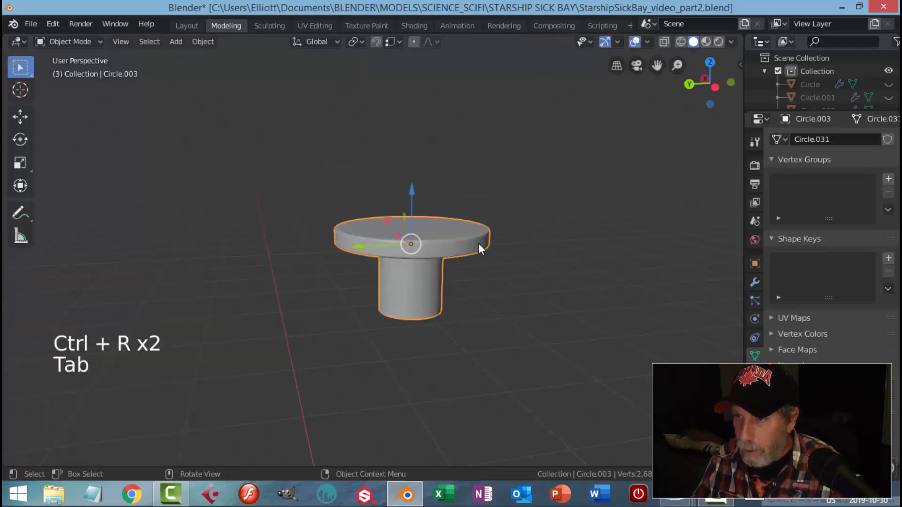
right_click(450, 244)
click(440, 244)
key(alt+a)
scroll(493, 238, down, 2)
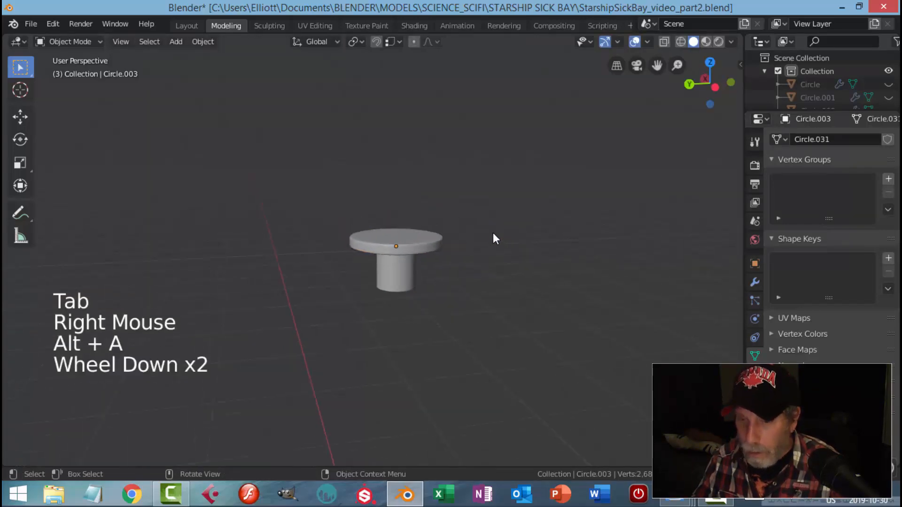
key(alt+h)
key(alt+a)
scroll(492, 222, down, 1)
middle_drag(492, 222, 462, 255)
- Select the stemmed disc and lower it slightly into the collar on the domed machine
click(402, 246)
shift+middle_drag(401, 246, 464, 210)
key(Tab)
scroll(447, 221, up, 2)
key(alt+a)
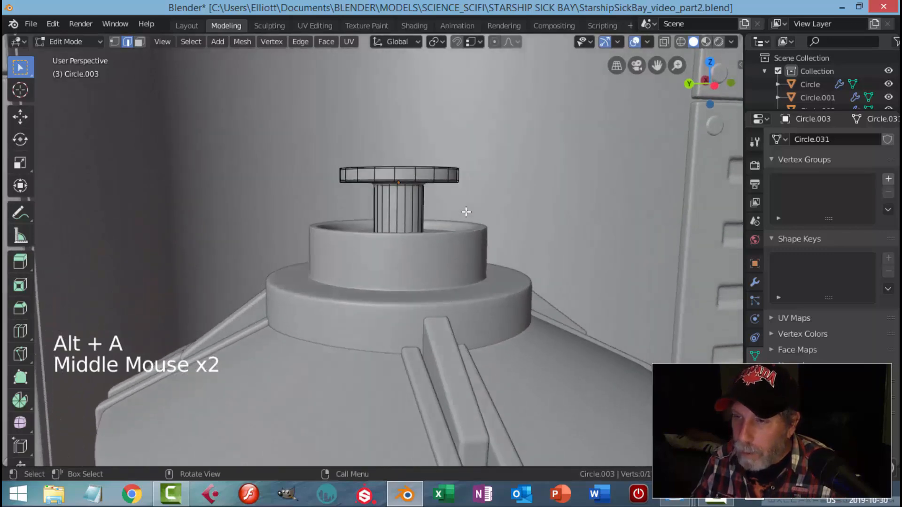
key(Tab)
key(alt+a)
scroll(464, 207, down, 2)
click(413, 207)
drag(388, 162, 388, 170)
key(alt+a)
mouse_move(435, 192)
middle_down()
mouse_move(433, 204)
mouse_move(440, 200)
middle_up()
scroll(433, 204, down, 2)
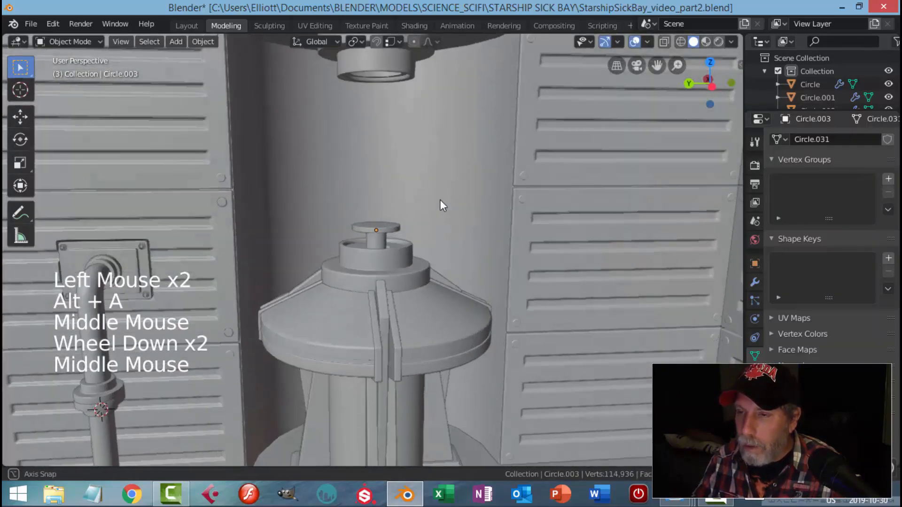
- Examine the machine's top in the WIP2.png reference in Windows Photo Viewer and return to Blender
click(675, 501)
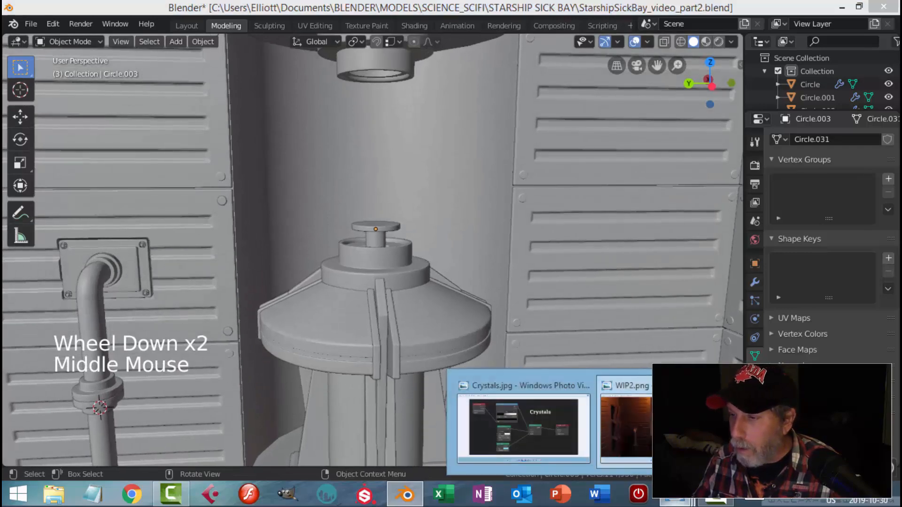
click(632, 416)
click(405, 494)
- Open the stemmed disc in Edit Mode in left orthographic view and compare it with the WIP2.png reference
scroll(413, 311, up, 2)
shift+middle_drag(399, 262, 393, 272)
middle_drag(393, 272, 390, 315)
click(360, 274)
key(ctrl+KP_3)
scroll(376, 296, up, 4)
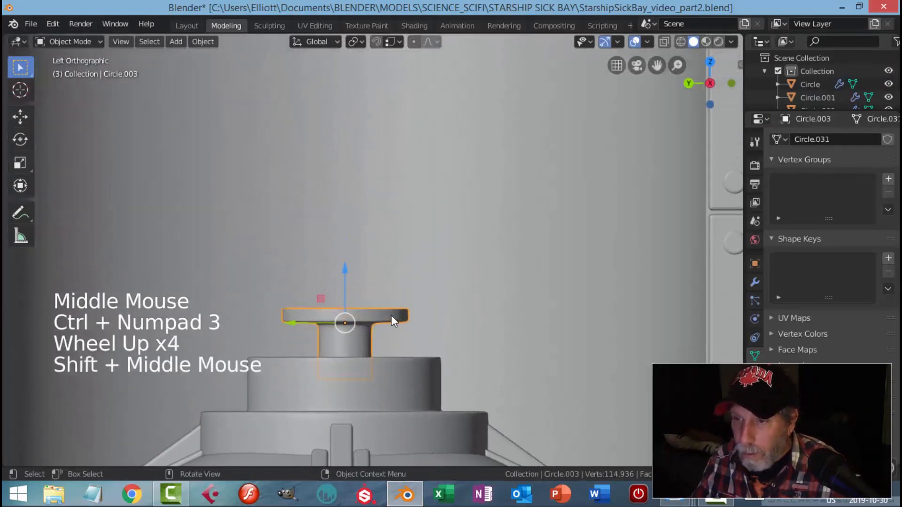
key(Tab)
mouse_move(675, 500)
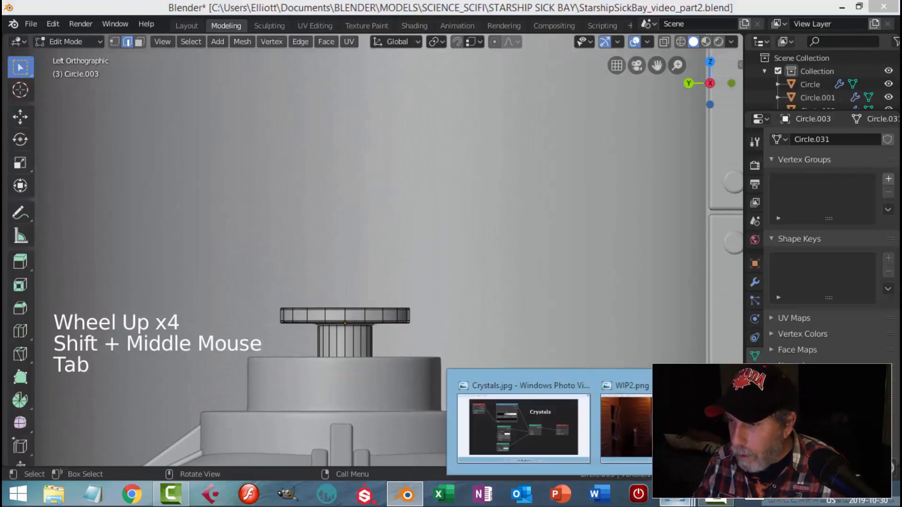
click(578, 396)
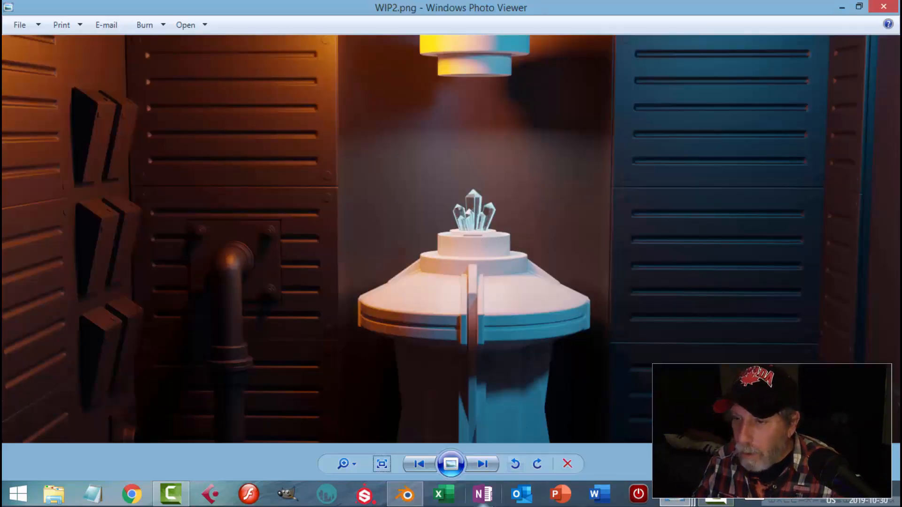
click(405, 494)
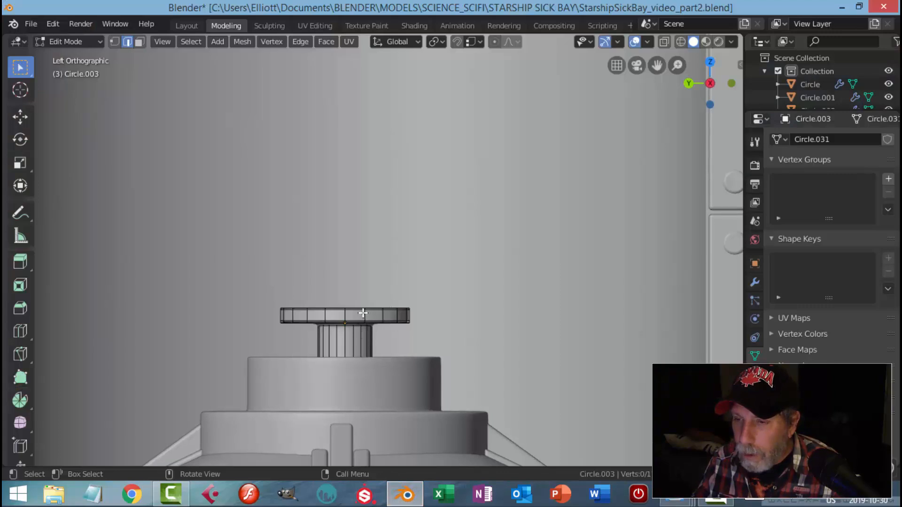
- Select the disc's upper vertices in wireframe shading and lower them slightly to thin the disc
key(z)
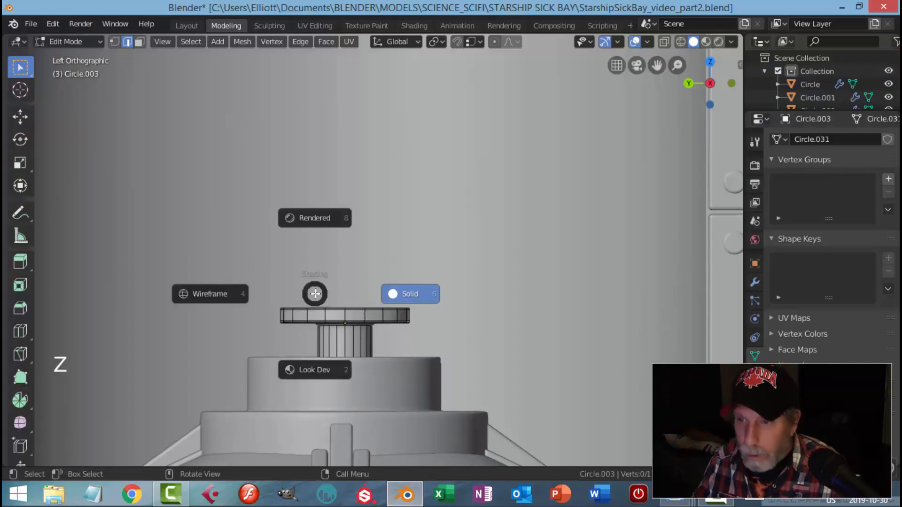
click(236, 297)
key(b)
drag(207, 259, 431, 319)
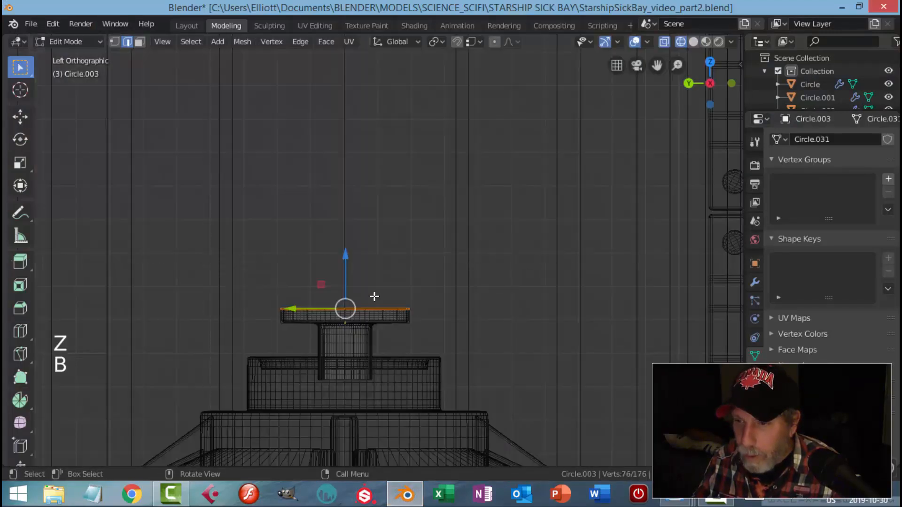
drag(352, 264, 353, 267)
key(alt+a)
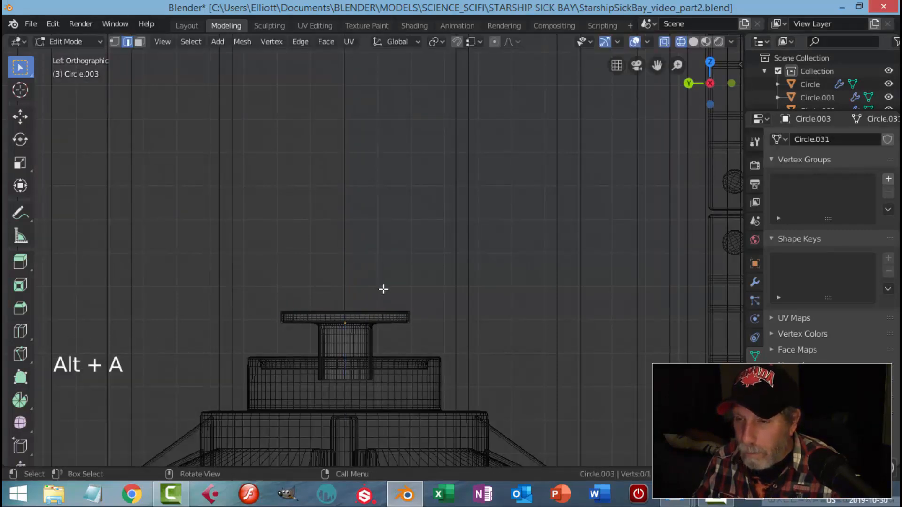
key(z)
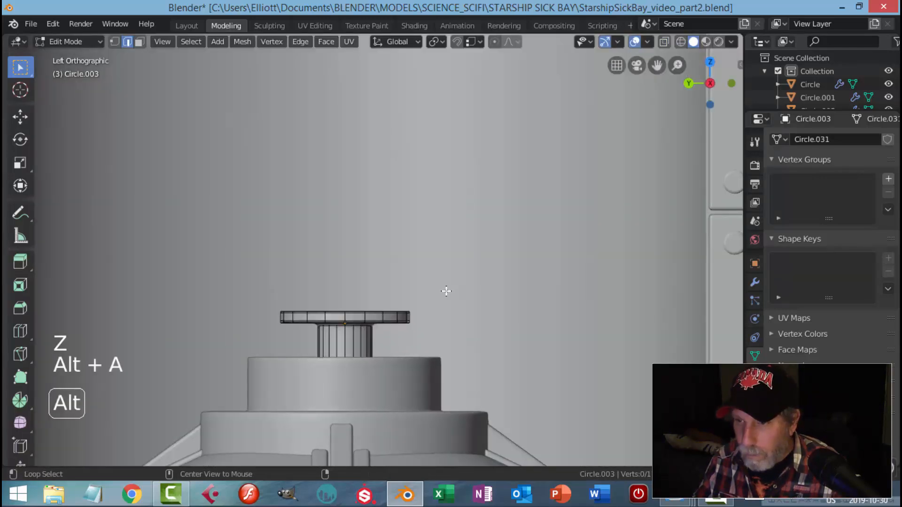
- Move the thinned disc and its stem slightly further down along Z in Object Mode
key(Tab)
key(alt+a)
scroll(442, 292, down, 1)
click(360, 316)
click(346, 281)
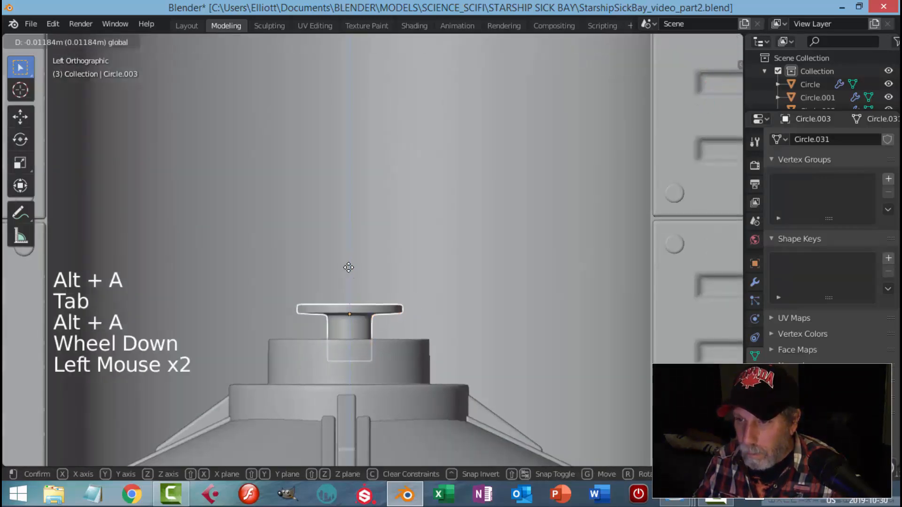
key(alt+a)
- Scale the collar's inner edge loop to about 0.78 with Z locked so it closes around the stem
middle_drag(414, 295, 408, 322)
scroll(408, 329, down, 1)
shift+middle_drag(408, 368, 408, 353)
middle_drag(408, 352, 398, 326)
click(409, 309)
key(Tab)
alt+shift+click(398, 326)
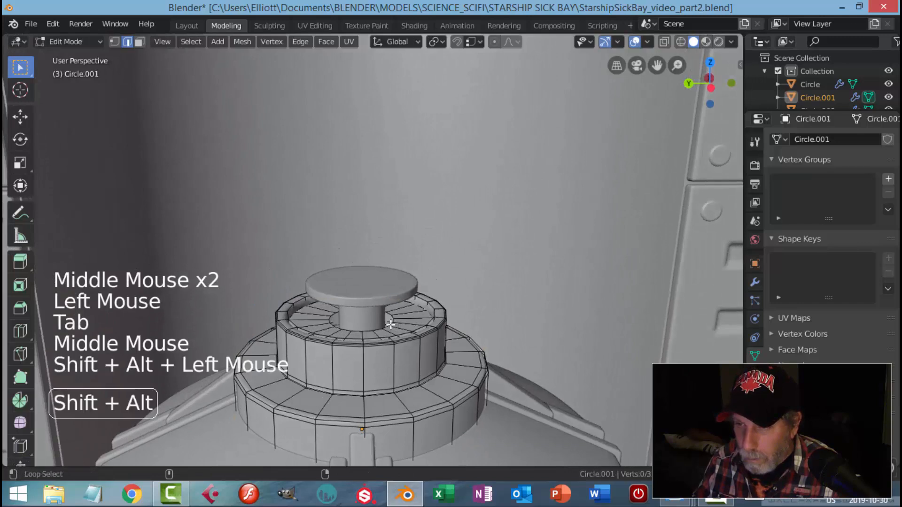
key(s)
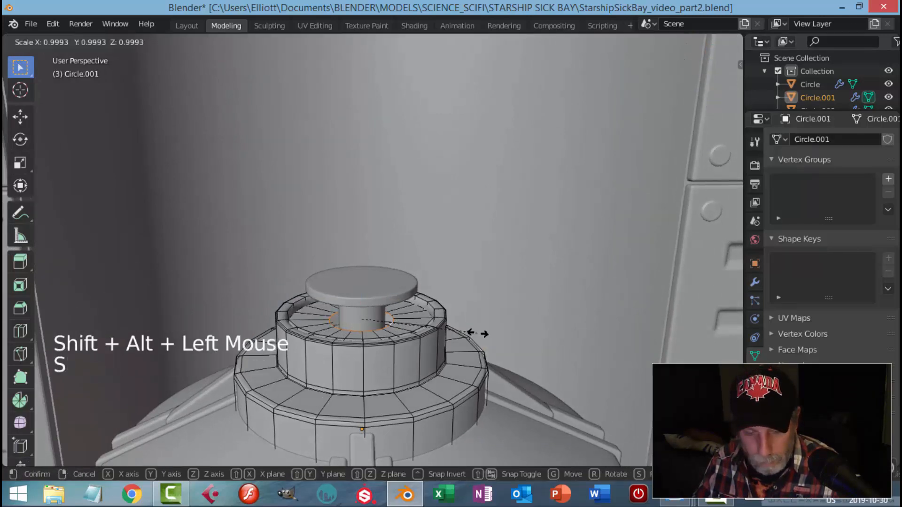
key(shift+z)
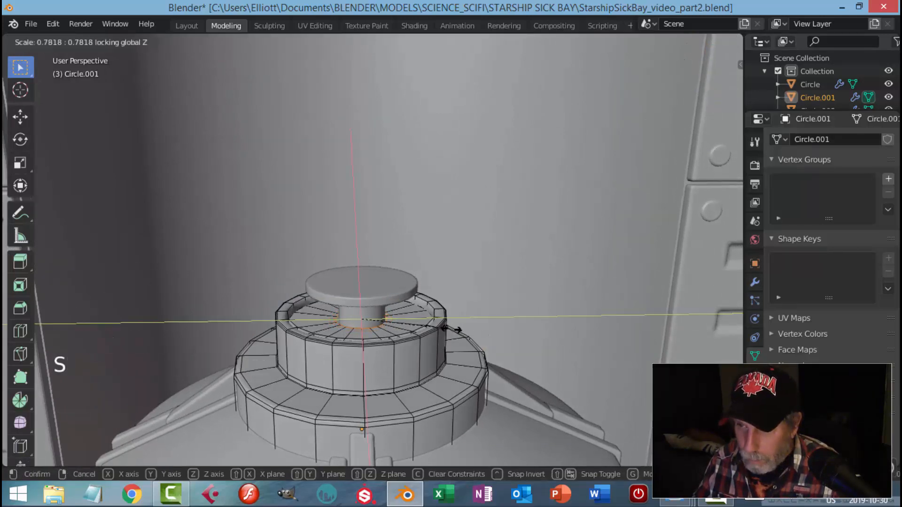
click(456, 330)
key(Tab)
key(alt+a)
- Review the machine within the whole room and save the file
scroll(466, 331, down, 3)
middle_drag(467, 332, 458, 311)
scroll(435, 278, down, 2)
middle_drag(435, 278, 425, 294)
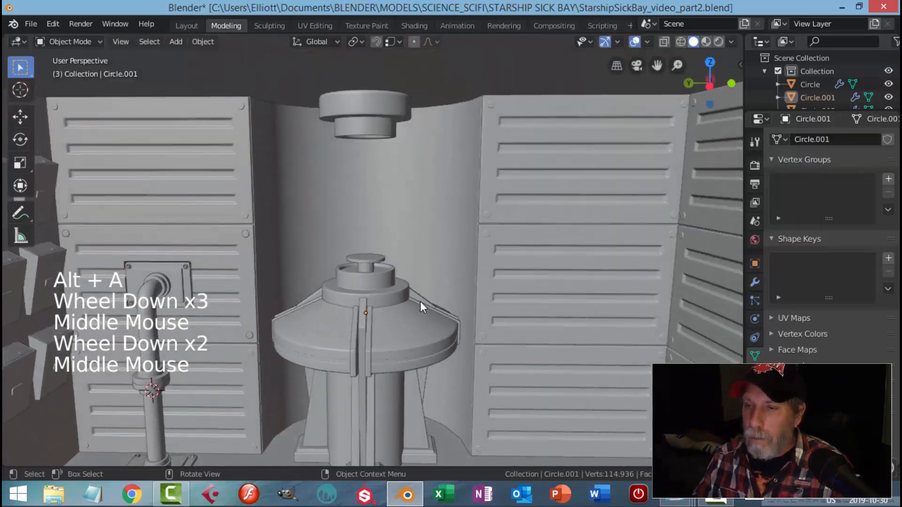
scroll(418, 319, down, 2)
shift+middle_drag(419, 333, 444, 311)
key(ctrl+s)
- Select the entire mesh of the stemmed disc in Edit Mode and enlarge it slightly
scroll(456, 306, up, 3)
scroll(429, 340, up, 3)
click(408, 343)
key(Tab)
key(a)
scroll(450, 348, up, 1)
scroll(444, 296, up, 1)
middle_drag(443, 311, 444, 319)
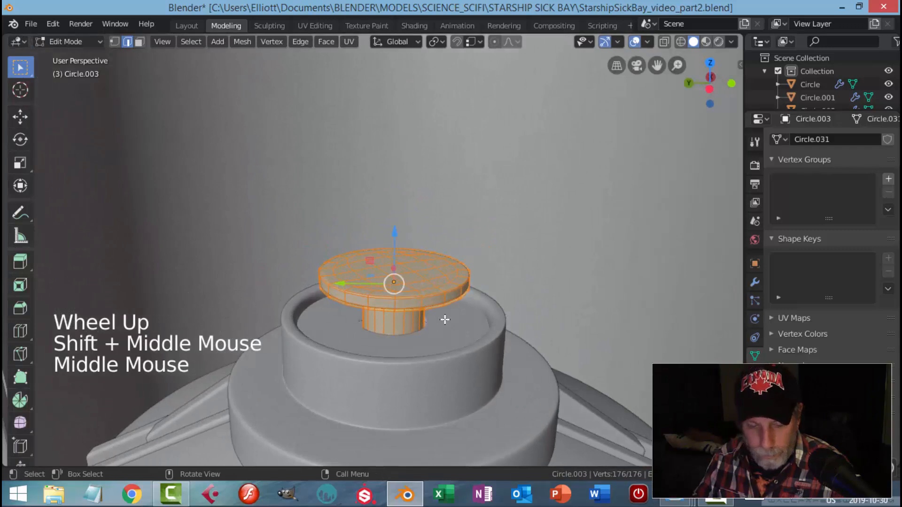
key(s)
click(457, 322)
key(alt+a)
key(Tab)
- Scale the collar's inner edge loop with Z locked to fit the enlarged stem, and save the file
click(445, 332)
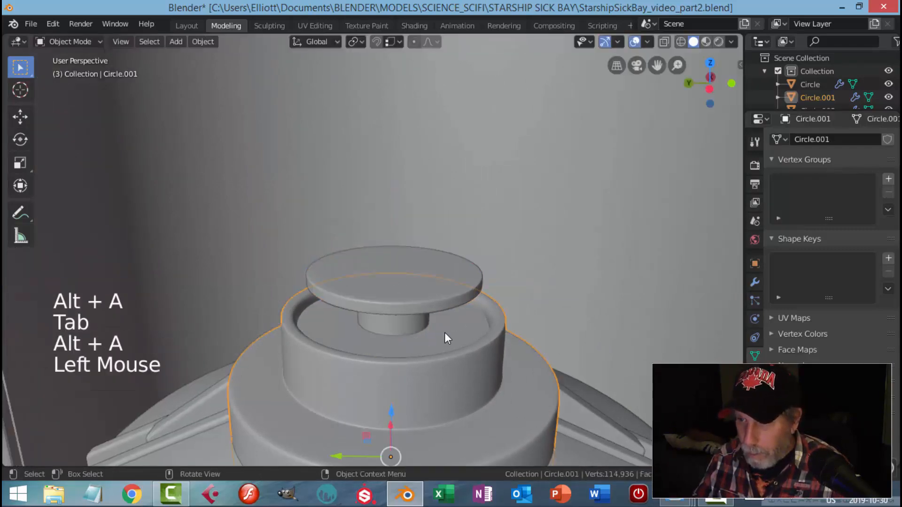
key(Tab)
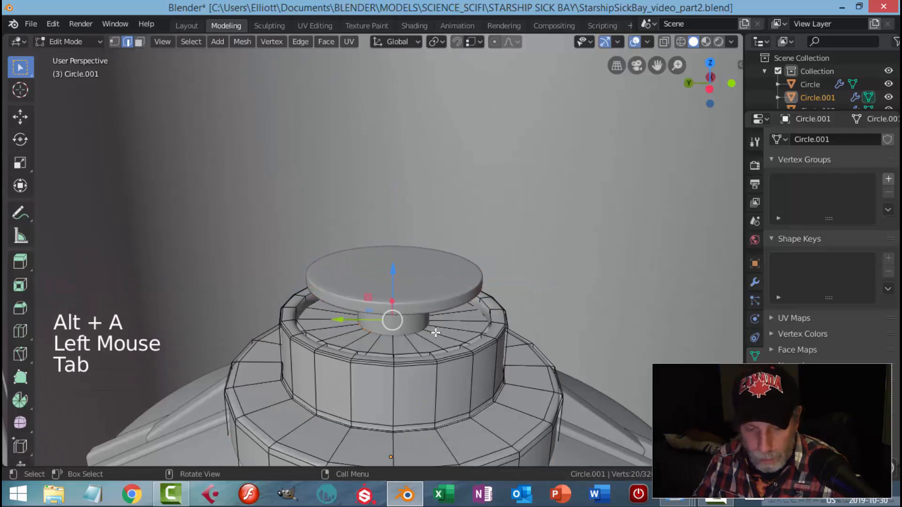
key(s)
key(shift+z)
click(447, 337)
key(alt+a)
key(Tab)
key(alt+a)
scroll(452, 338, down, 3)
mouse_move(452, 338)
middle_down()
mouse_move(455, 309)
mouse_move(439, 339)
middle_up()
key(ctrl+s)
- Set the stemmed disc's origin to its geometry and snap the 3D cursor to the disc
click(464, 316)
scroll(462, 317, down, 2)
key(alt+a)
click(376, 266)
shift+middle_drag(431, 272, 484, 324)
click(214, 42)
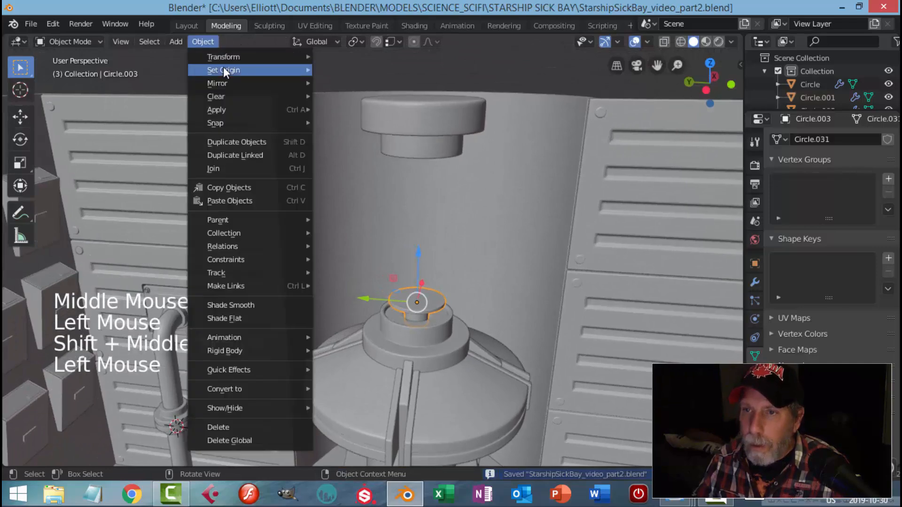
mouse_move(224, 70)
click(326, 81)
scroll(472, 231, up, 3)
key(shift+s)
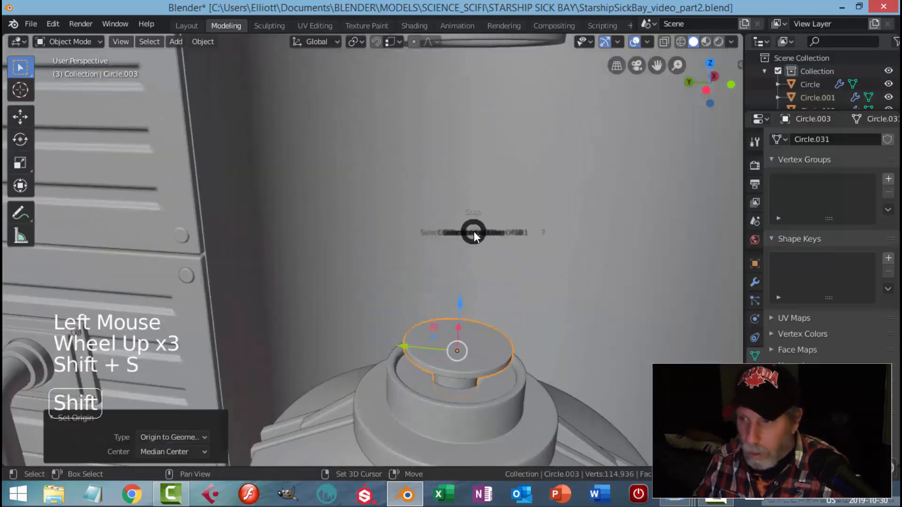
key(alt+a)
- Select the stepped fixture hanging above the machine and lower it slightly along Z
scroll(512, 291, down, 1)
scroll(511, 290, down, 2)
middle_drag(511, 290, 423, 161)
scroll(471, 258, up, 1)
scroll(485, 289, down, 2)
click(423, 160)
click(421, 173)
click(411, 106)
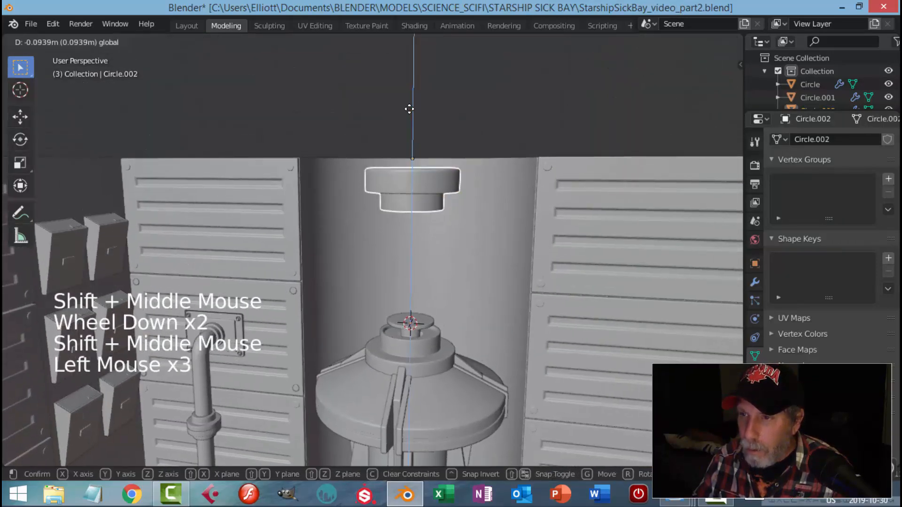
key(alt+a)
- Add a five-sided cylinder mesh at the 3D cursor on the stemmed disc by setting its vertices to 5
mouse_move(459, 207)
middle_down()
mouse_move(468, 249)
mouse_move(439, 245)
mouse_move(456, 222)
middle_up()
scroll(439, 246, up, 3)
key(shift+a)
mouse_move(455, 222)
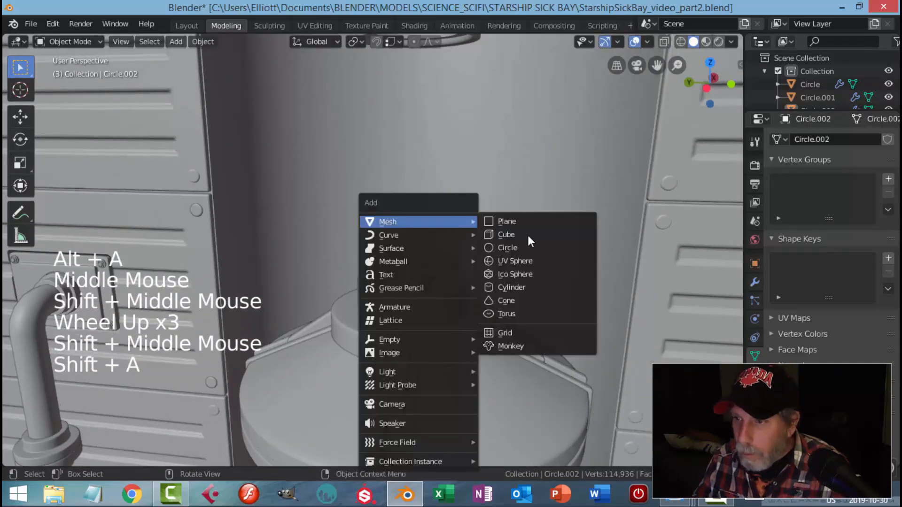
click(520, 285)
click(173, 297)
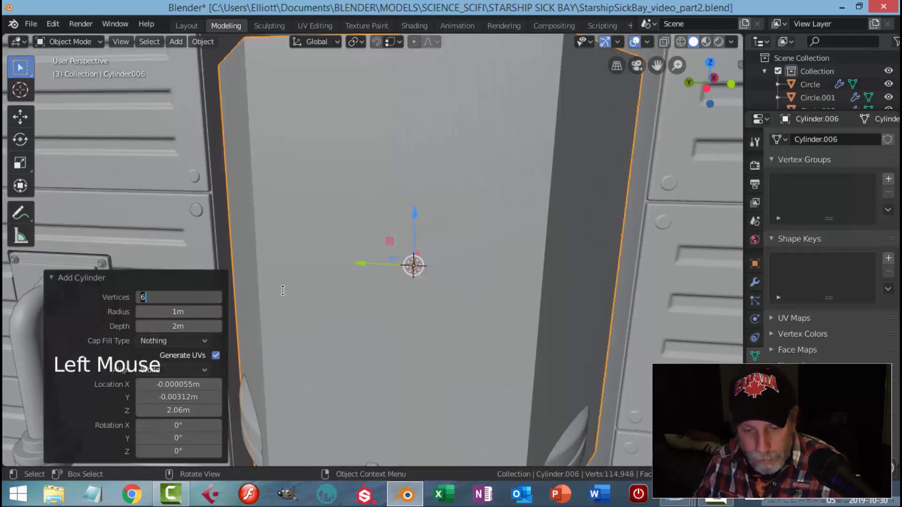
key(Return)
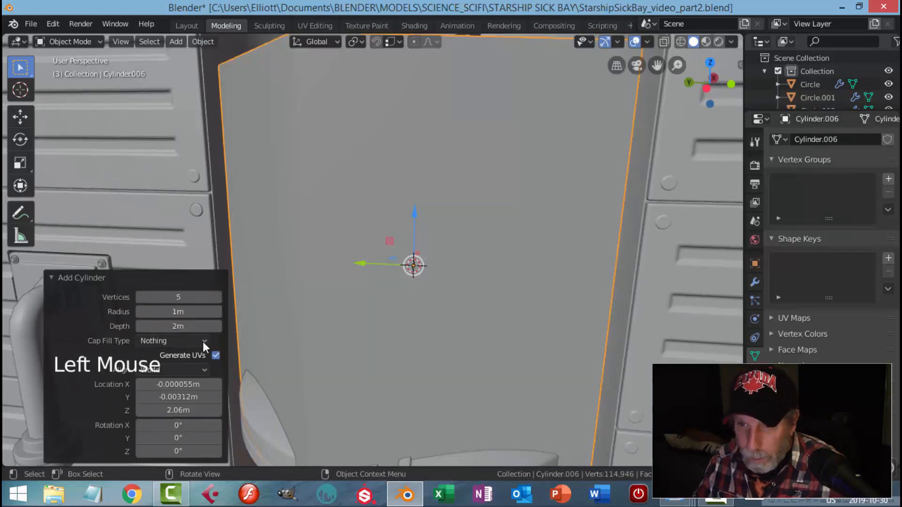
- Scale the cylinder's mesh down to a small prism in Edit Mode and raise it about 0.231 m above the disc
scroll(460, 275, down, 3)
key(Tab)
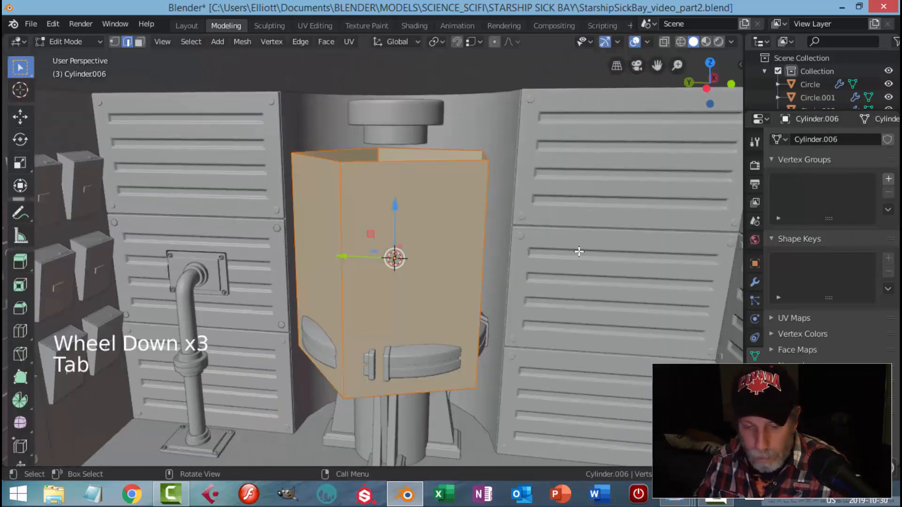
key(s)
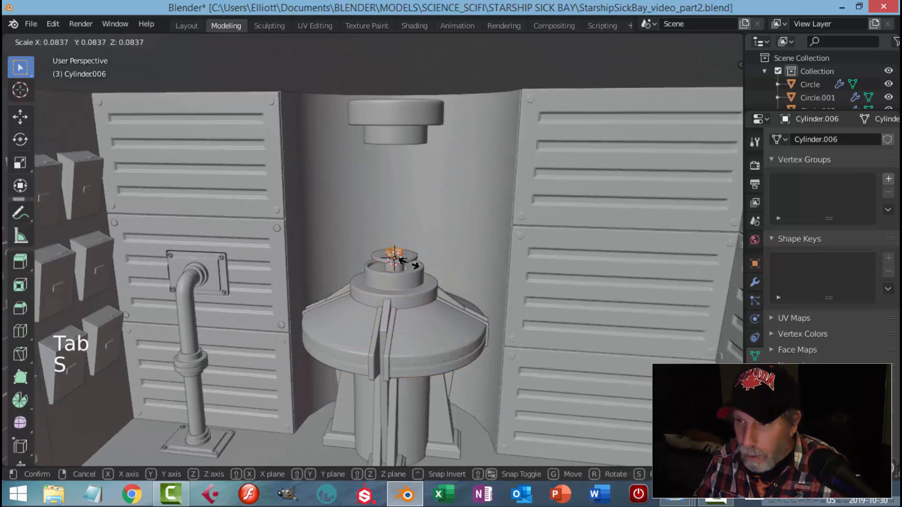
click(407, 263)
drag(398, 208, 399, 184)
scroll(438, 229, up, 3)
shift+middle_drag(448, 227, 451, 285)
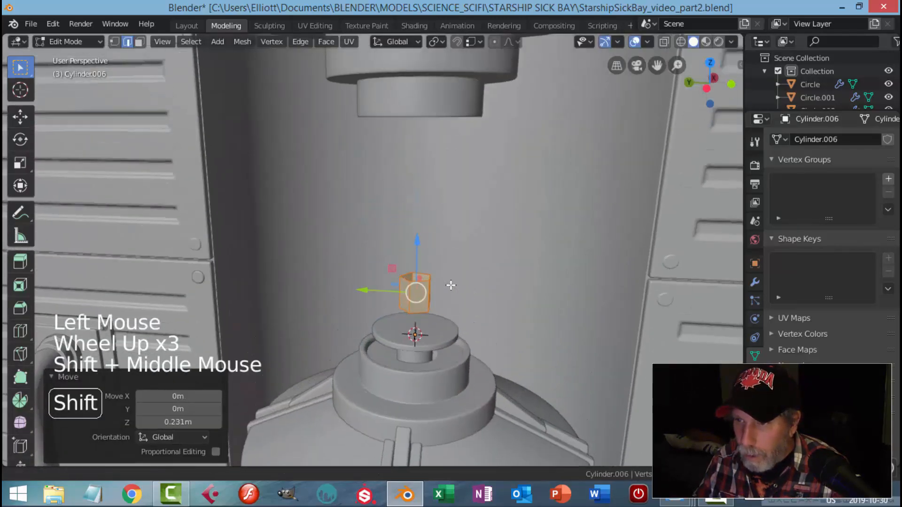
- Stretch the prism along Z and raise its top edge loop about 0.045 m
key(s)
key(z)
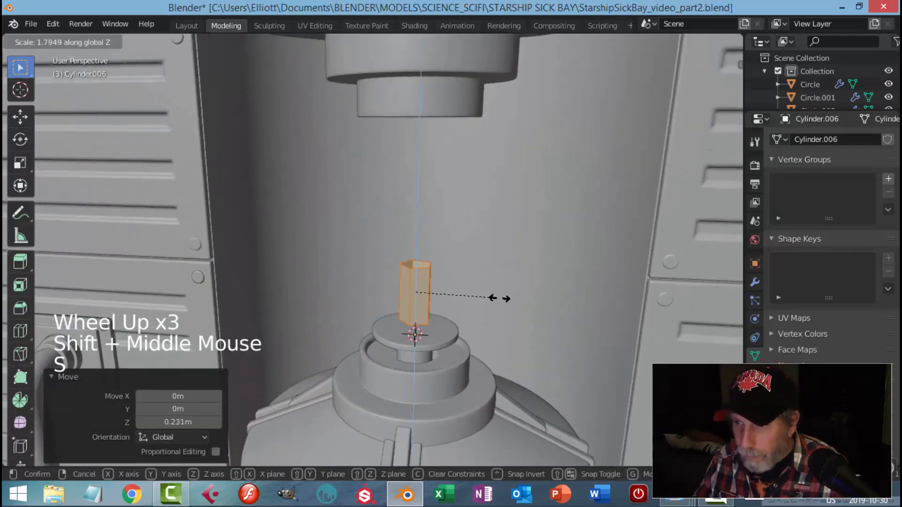
click(496, 294)
key(alt+a)
middle_drag(489, 280, 458, 274)
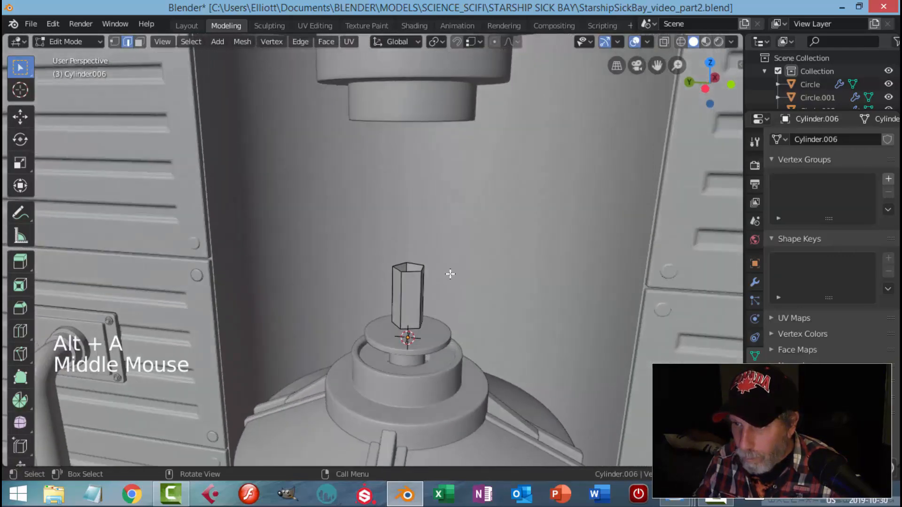
alt+shift+click(413, 260)
drag(411, 222, 413, 201)
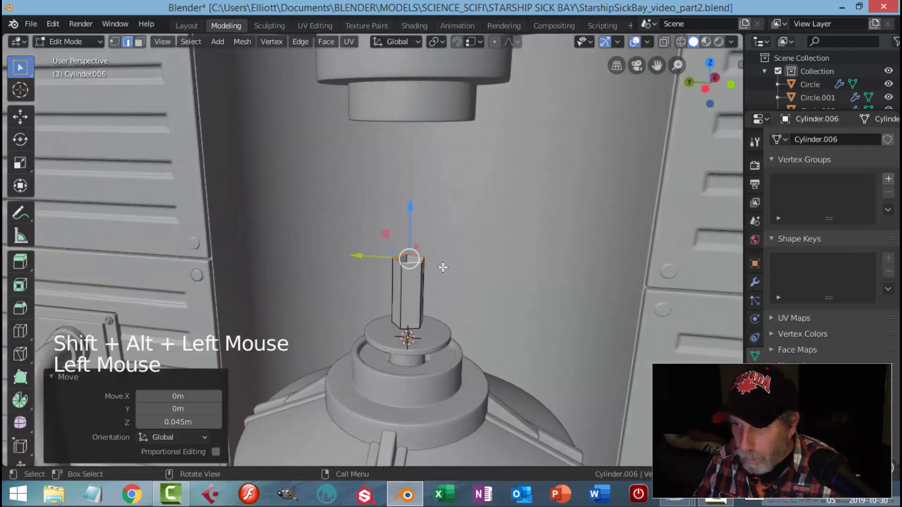
- Add a horizontal loop cut around the prism, slid up close to its top edge
key(ctrl+r)
click(425, 283)
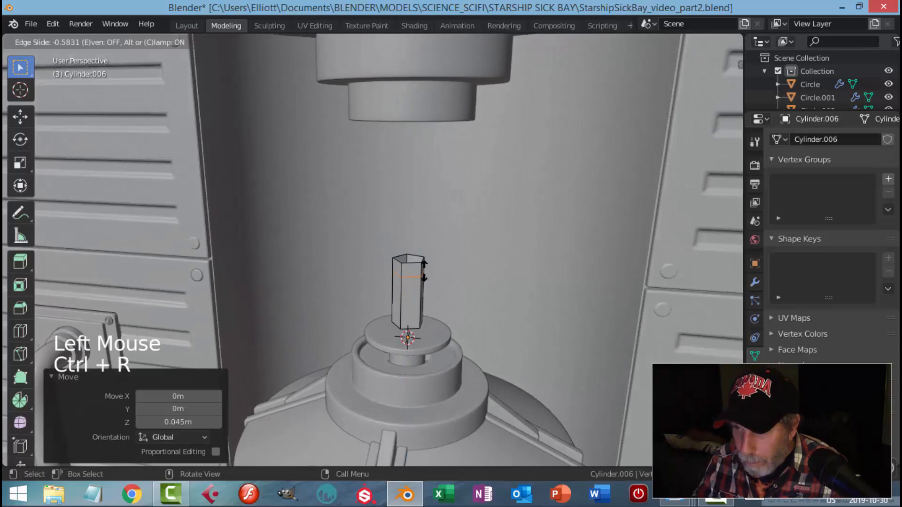
click(424, 272)
- Scale the prism's top edge loop inward to about 0.337 and merge it at center into a crystal point
key(alt+a)
alt+shift+click(418, 261)
scroll(418, 260, up, 3)
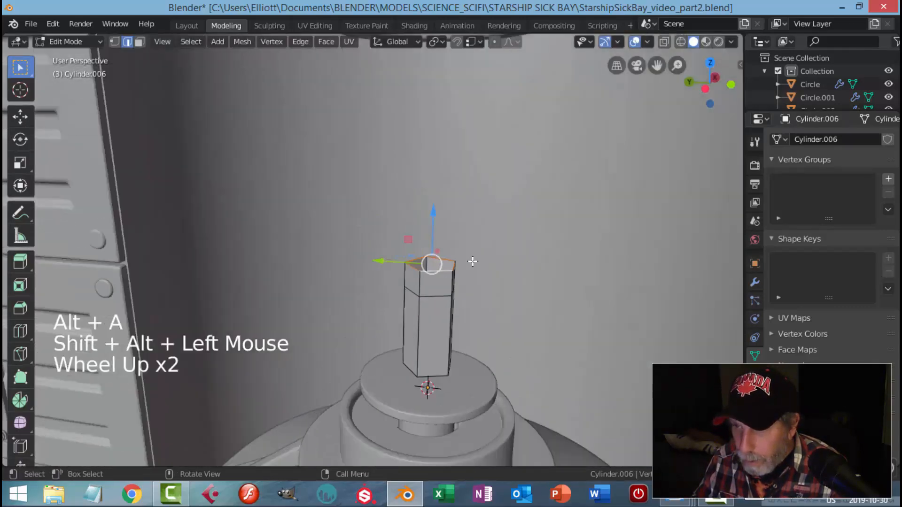
key(s)
click(493, 273)
mouse_move(520, 286)
middle_down()
mouse_move(469, 258)
mouse_move(528, 271)
middle_up()
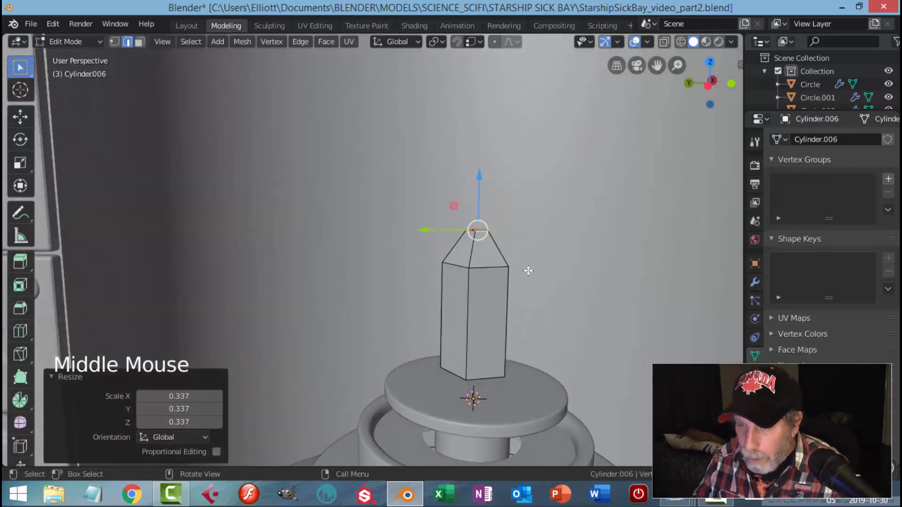
key(alt+m)
click(531, 268)
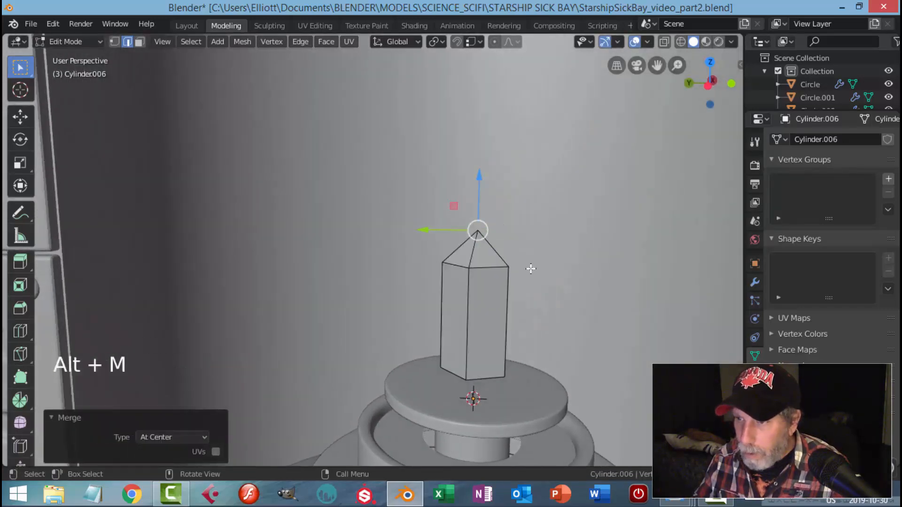
- Raise the crystal about 0.217 m along Z in Object Mode, clear of the disc
key(Tab)
key(alt+a)
scroll(531, 266, down, 2)
middle_drag(480, 258, 441, 247)
click(437, 249)
key(Tab)
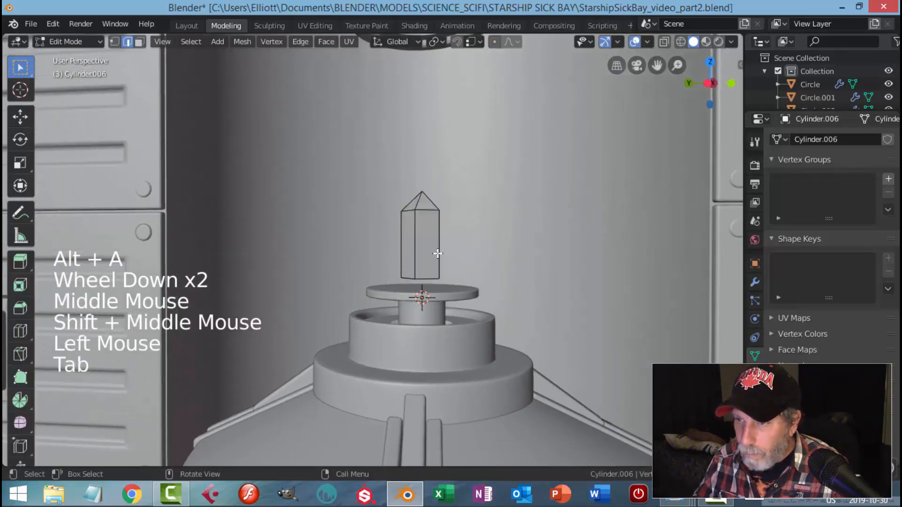
key(Tab)
drag(424, 246, 430, 191)
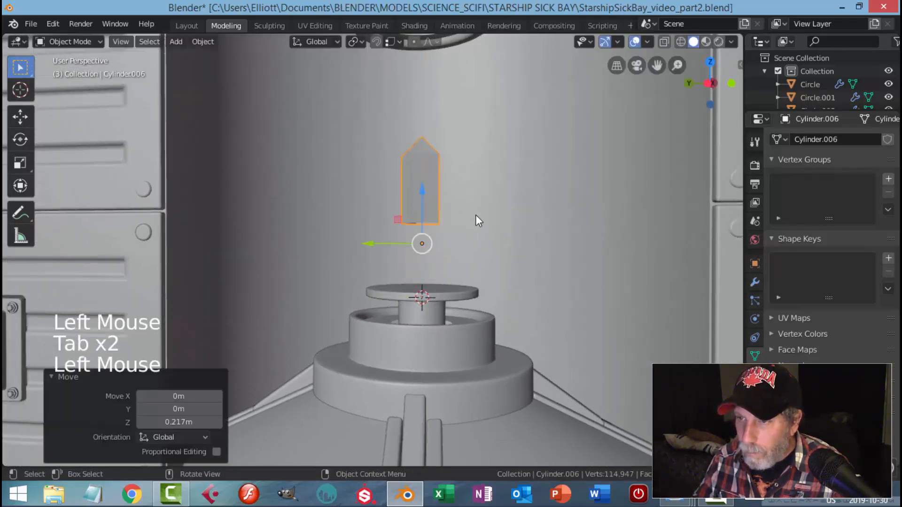
- Select the crystal's bottom edge loop in Edit Mode and pull it down to lengthen the shaft
key(Tab)
key(alt+a)
drag(425, 210, 469, 209)
key(Tab)
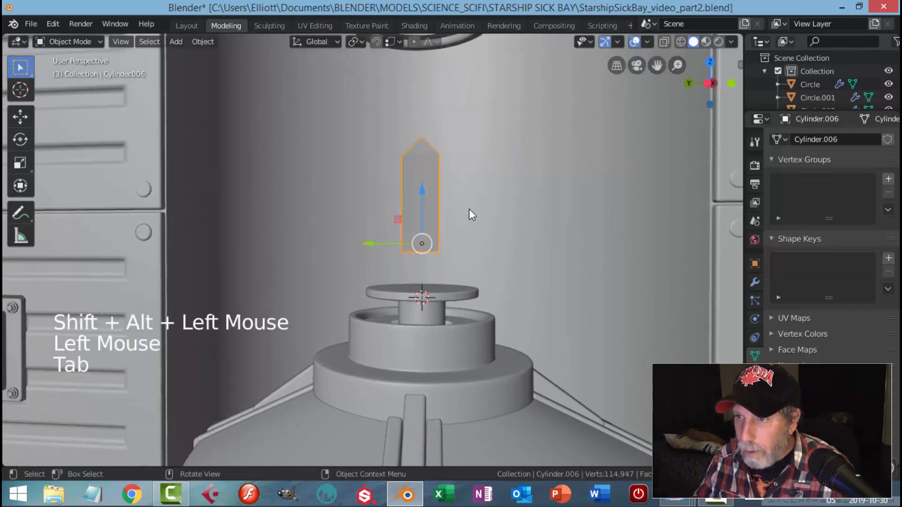
scroll(467, 212, down, 3)
key(alt+a)
middle_drag(467, 212, 375, 232)
scroll(452, 250, up, 2)
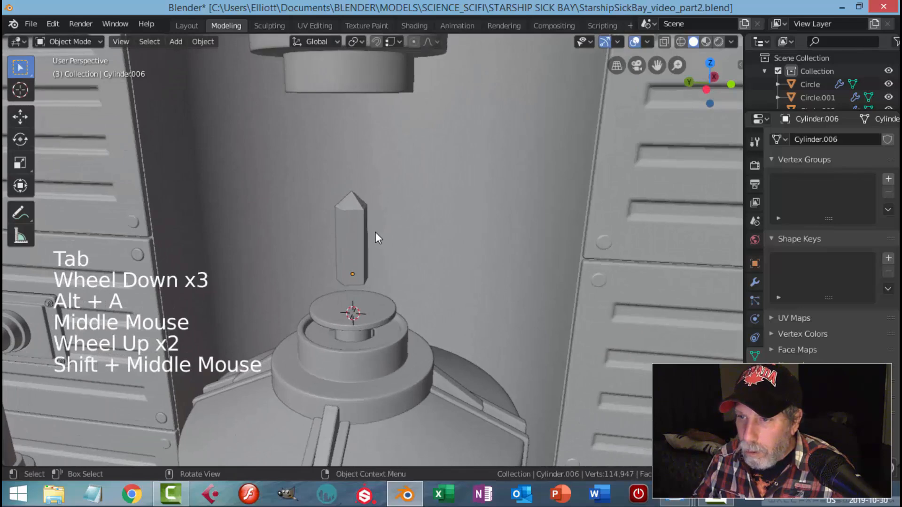
- Add a Bevel modifier to the crystal with a width of 0.01 m and 3 segments
click(374, 228)
click(754, 283)
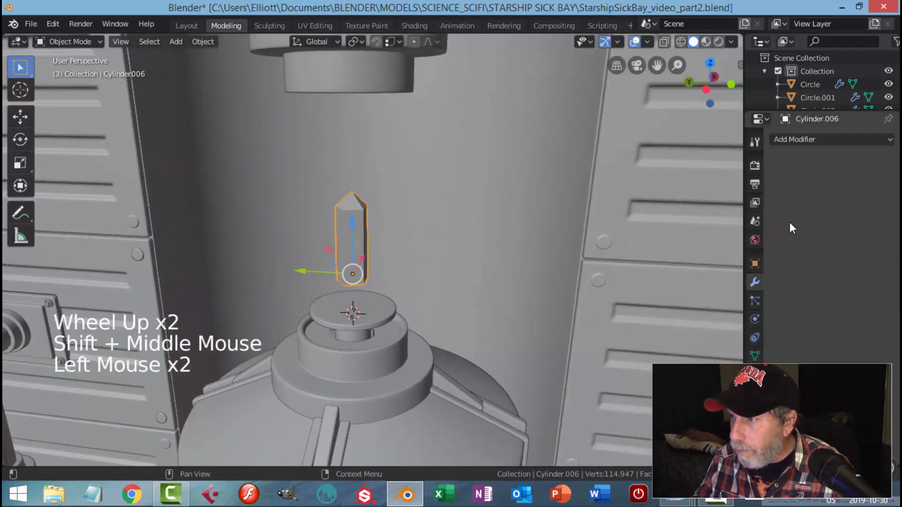
click(794, 140)
click(647, 183)
scroll(502, 229, up, 4)
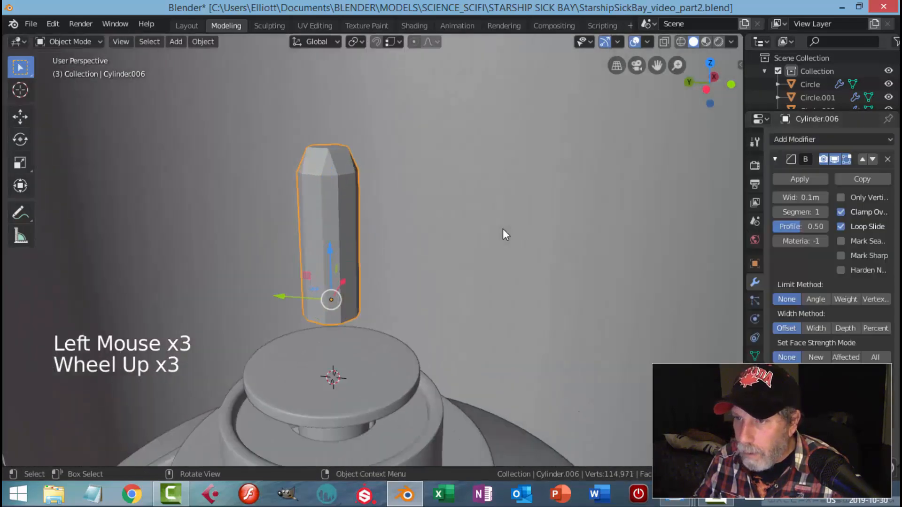
click(804, 198)
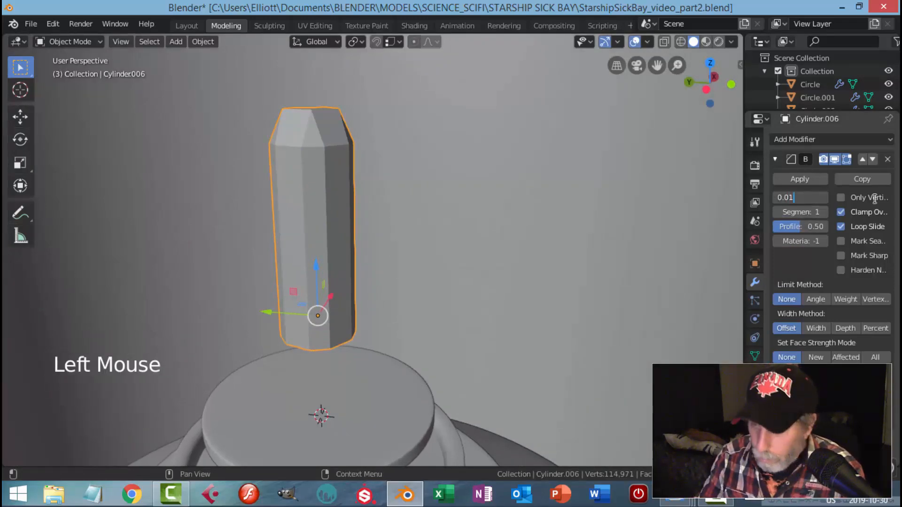
key(Return)
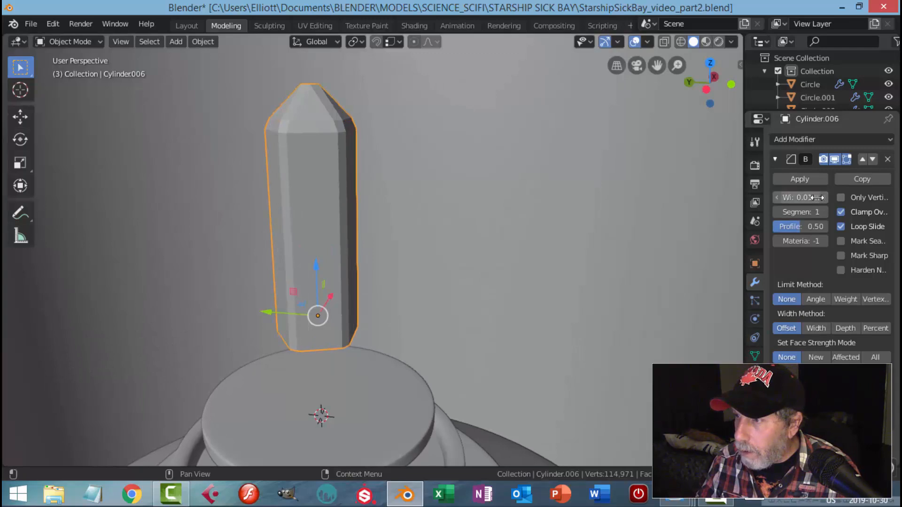
click(825, 212)
click(825, 212)
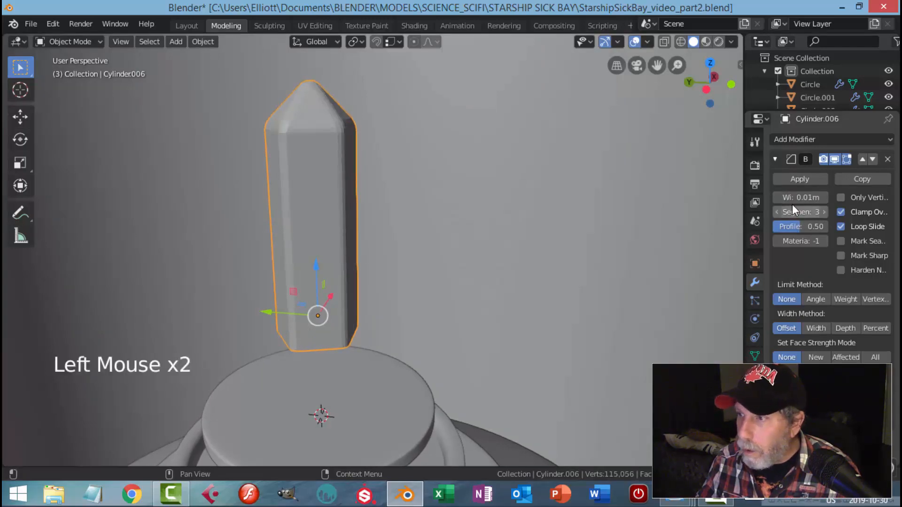
- Reduce the crystal's bevel width to 0.004 m and check its edges
click(807, 198)
shift+drag(806, 199, 794, 198)
key(alt+a)
scroll(461, 214, down, 3)
mouse_move(461, 213)
middle_down()
mouse_move(429, 246)
mouse_move(455, 214)
mouse_move(450, 221)
middle_up()
click(382, 202)
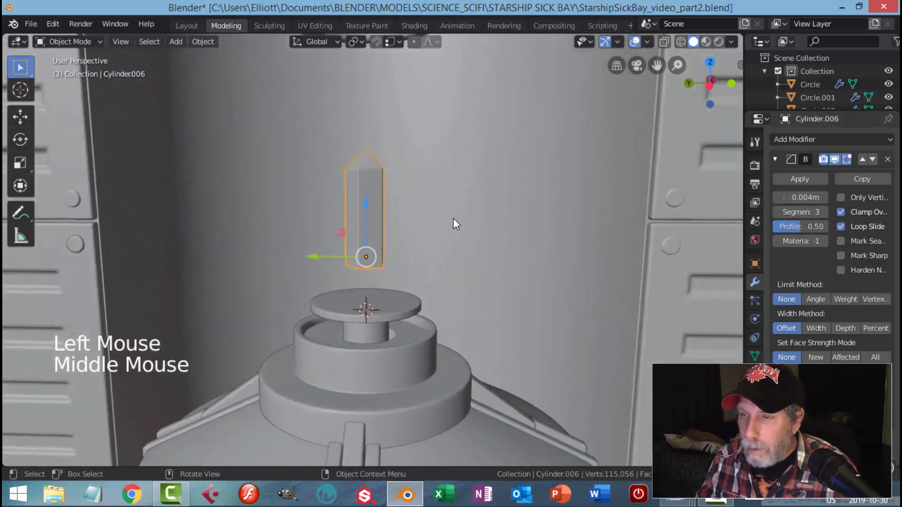
key(Tab)
key(alt+a)
key(Tab)
key(alt+a)
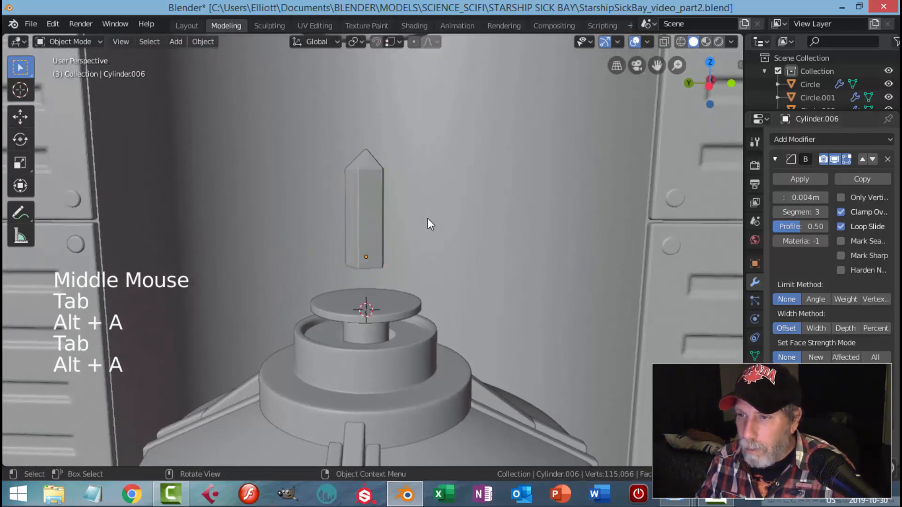
- Lower the crystal along Z onto the top of the stemmed disc
click(376, 207)
drag(370, 205, 367, 243)
key(alt+a)
scroll(441, 241, down, 3)
mouse_move(442, 241)
middle_down()
mouse_move(367, 243)
mouse_move(464, 268)
mouse_move(441, 236)
mouse_move(449, 271)
mouse_move(442, 259)
middle_up()
scroll(432, 264, up, 4)
middle_drag(441, 258, 458, 238)
- Slim the crystal's whole mesh in Edit Mode by scaling with Z locked, and scale it slightly overall
click(395, 245)
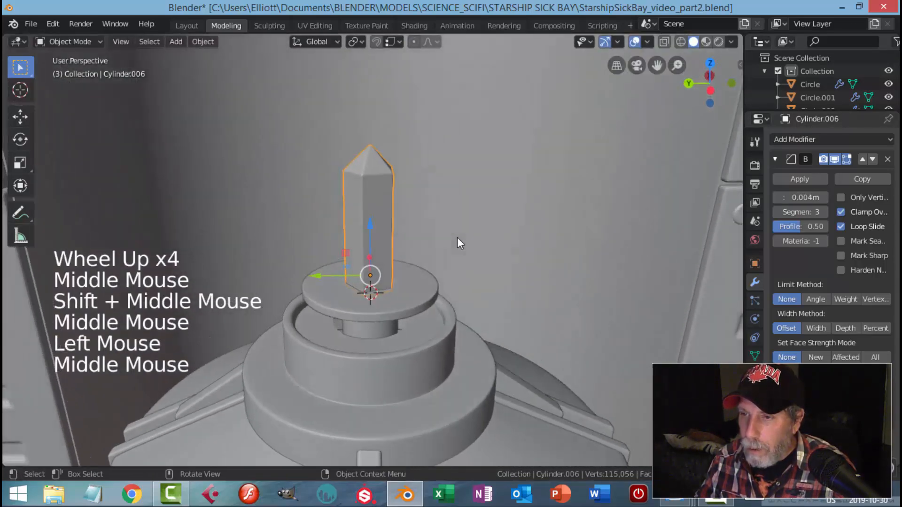
key(Tab)
key(a)
key(s)
key(shift+z)
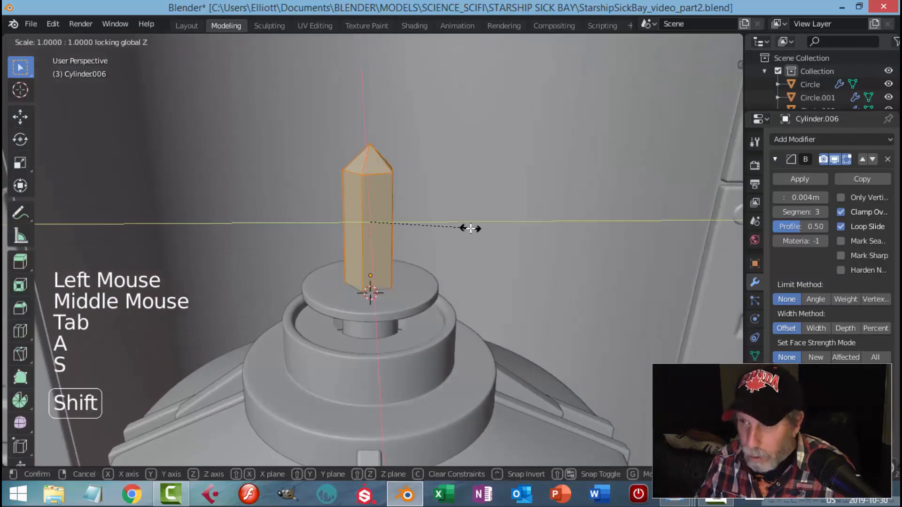
click(451, 230)
key(s)
click(484, 236)
key(alt+a)
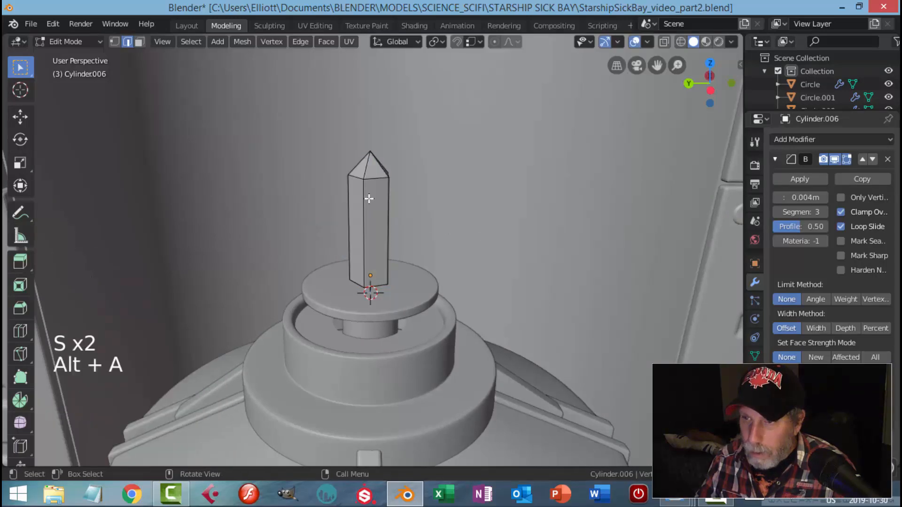
- Adjust the crystal's height slightly along Z so its base sits on the disc
key(Tab)
drag(371, 226, 373, 227)
key(alt+a)
middle_drag(478, 236, 466, 217)
- Select the crystal and the stemmed disc and hide every other object
click(376, 201)
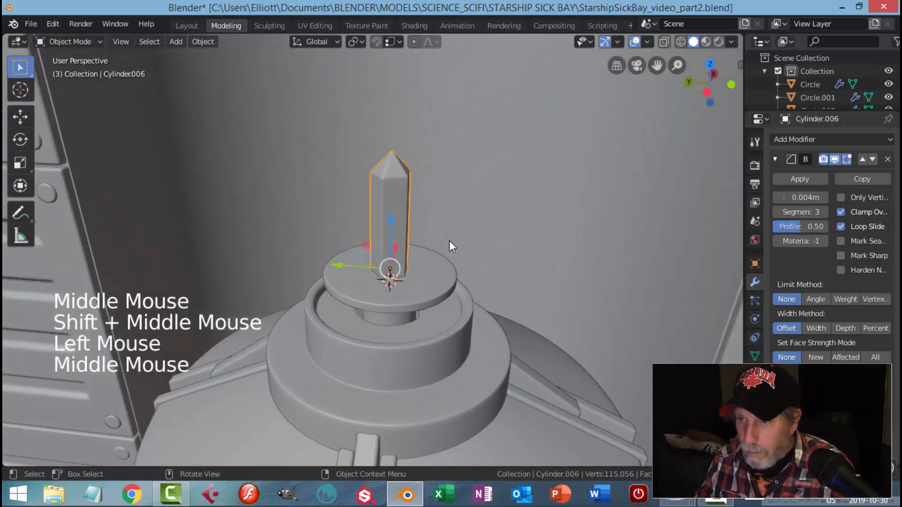
shift+click(428, 266)
key(shift+h)
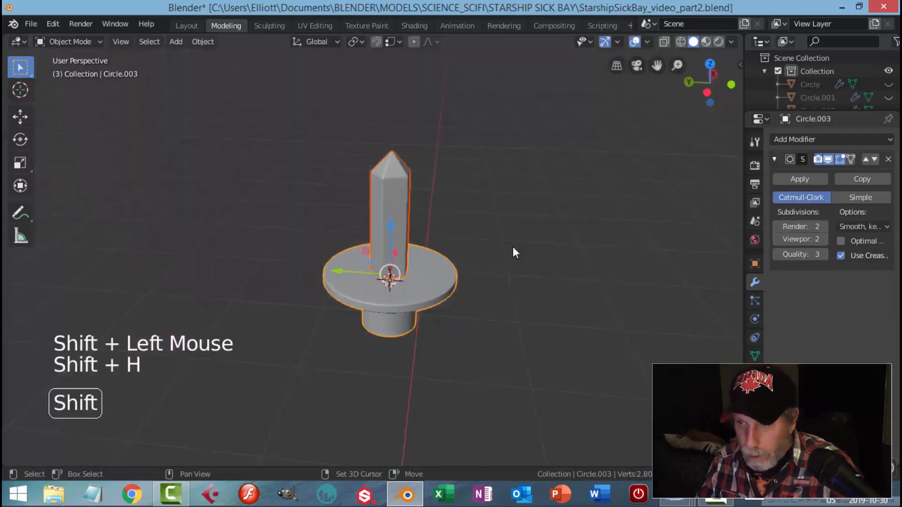
mouse_move(512, 246)
shift+middle_down()
mouse_move(486, 222)
mouse_move(492, 241)
mouse_move(523, 236)
shift+middle_up()
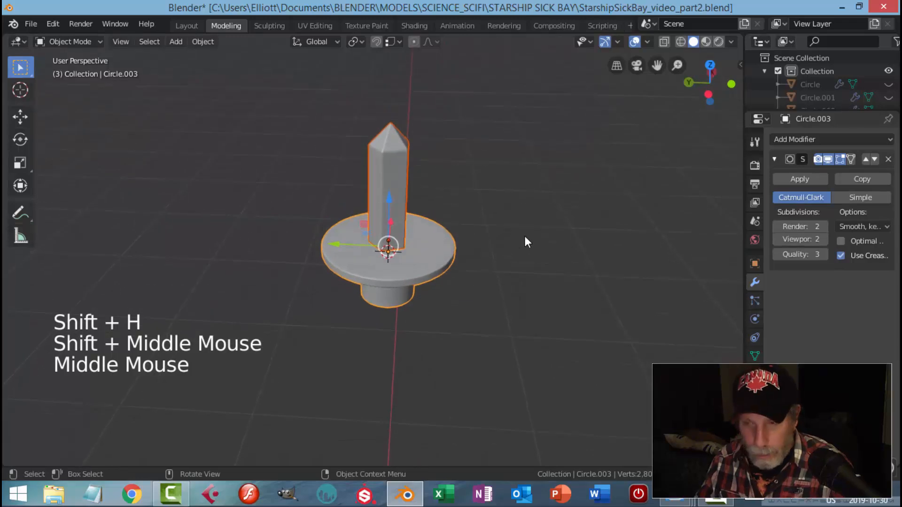
- Duplicate the crystal and move the copy about -0.118 m along Y
key(alt+a)
click(427, 188)
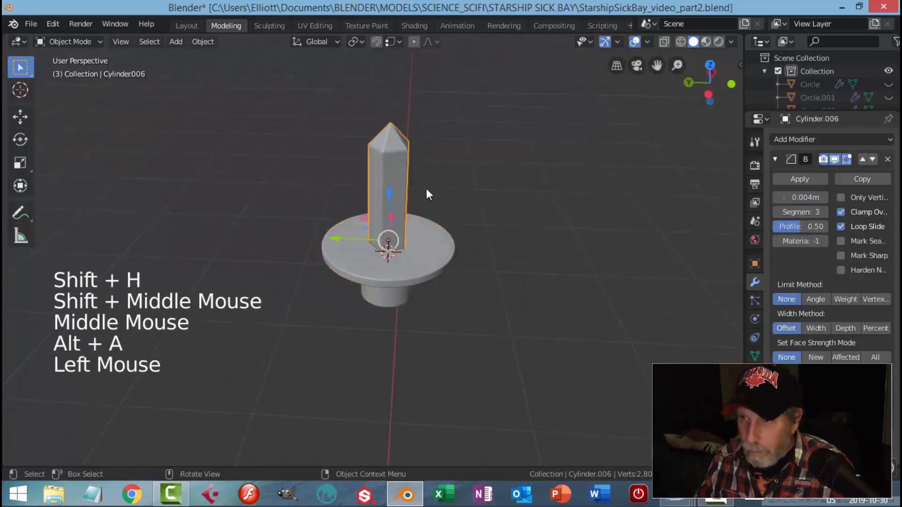
key(shift+d)
click(472, 200)
drag(342, 241, 555, 244)
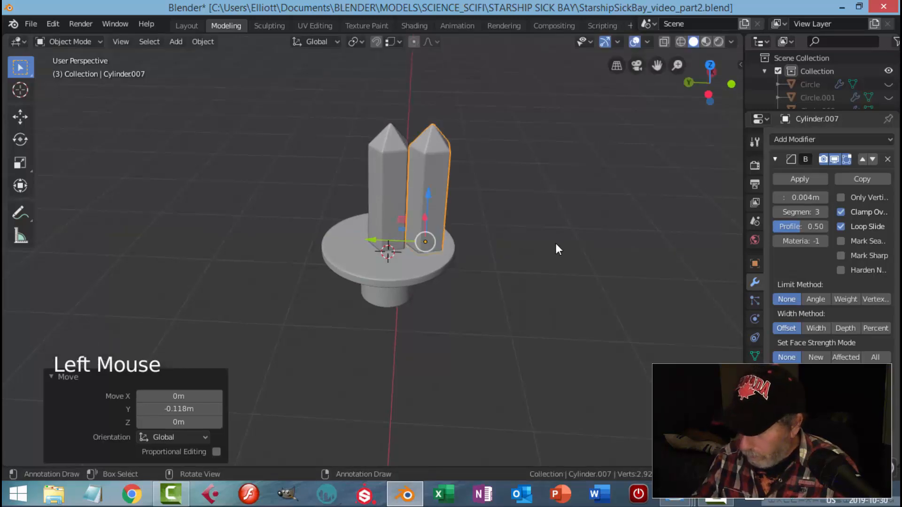
- Scale the copied crystal down to about 0.761 in the left orthographic view
key(ctrl+KP_3)
shift+middle_drag(576, 244, 473, 247)
key(s)
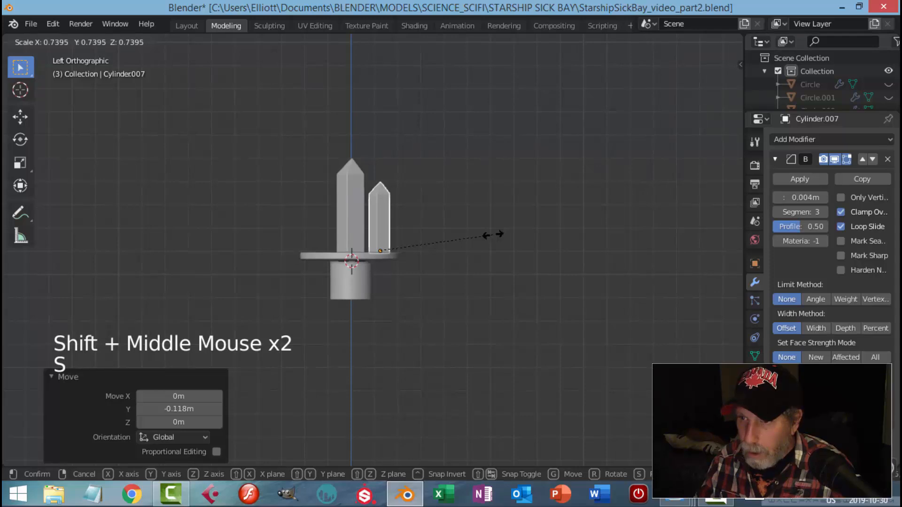
click(495, 234)
- Tilt the smaller crystal outward from the central one and nudge it along Y on the disc
key(r)
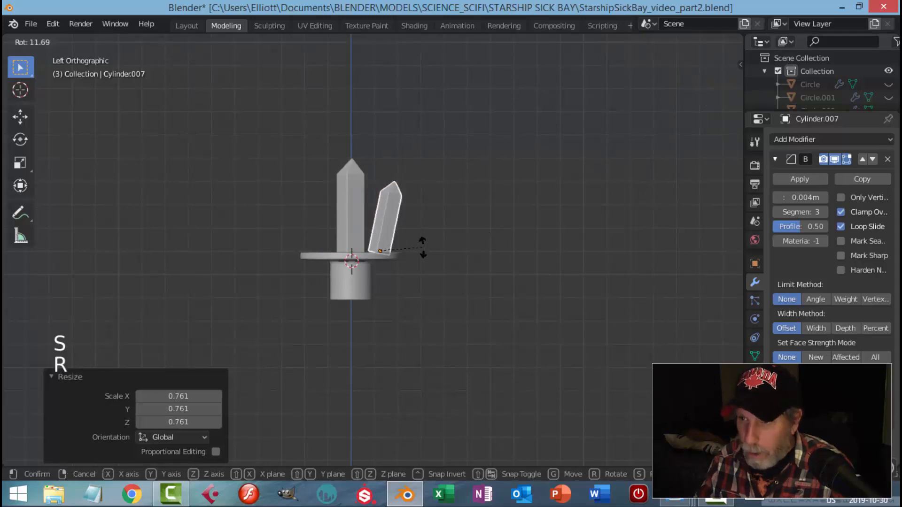
click(400, 249)
drag(325, 250, 318, 249)
double_click(370, 205)
key(alt+a)
middle_drag(421, 208, 482, 254)
scroll(429, 257, up, 2)
click(462, 268)
click(413, 272)
key(alt+a)
click(482, 254)
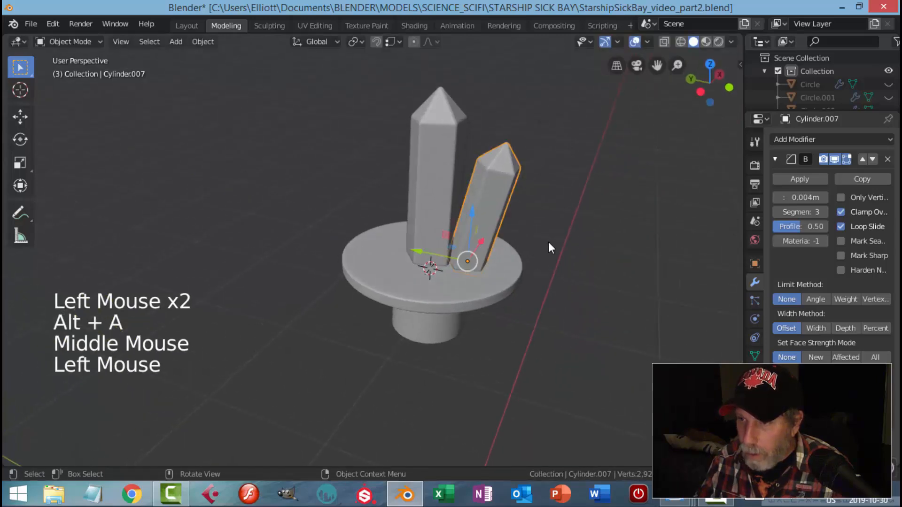
- Duplicate the central crystal in the left orthographic view and move the copy about 0.13 m along Y
key(KP_7)
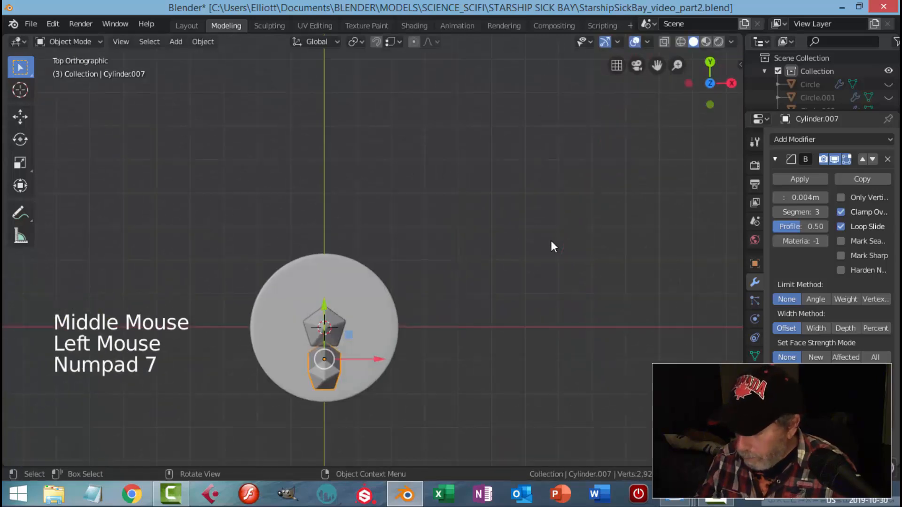
key(ctrl+KP_3)
click(458, 151)
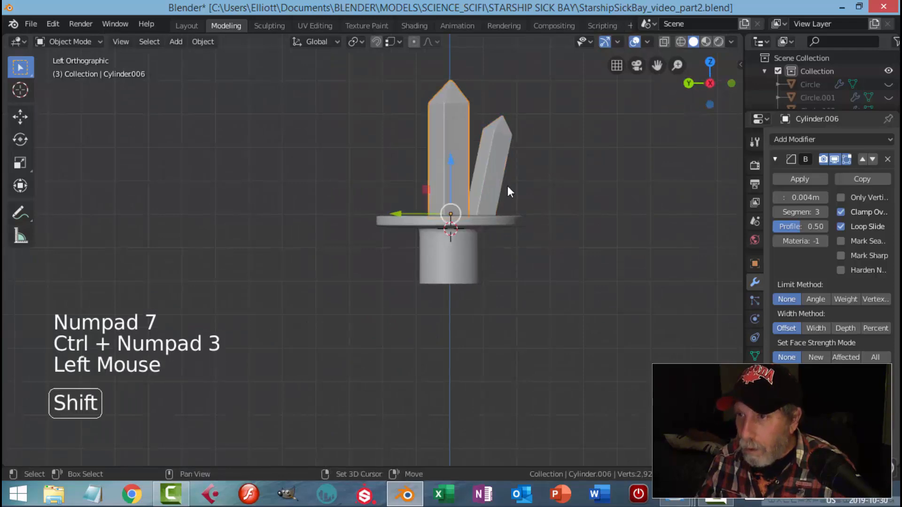
shift+middle_drag(506, 185, 520, 204)
key(shift+d)
right_click(520, 204)
drag(424, 227, 365, 226)
- Scale the copied crystal down to a little over half size and tilt it outward by about -13.1°
key(s)
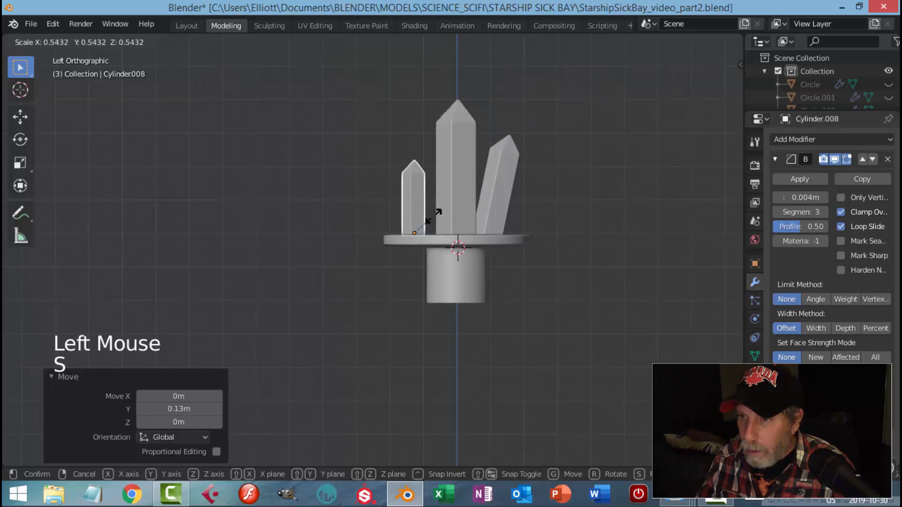
click(441, 211)
key(r)
click(461, 199)
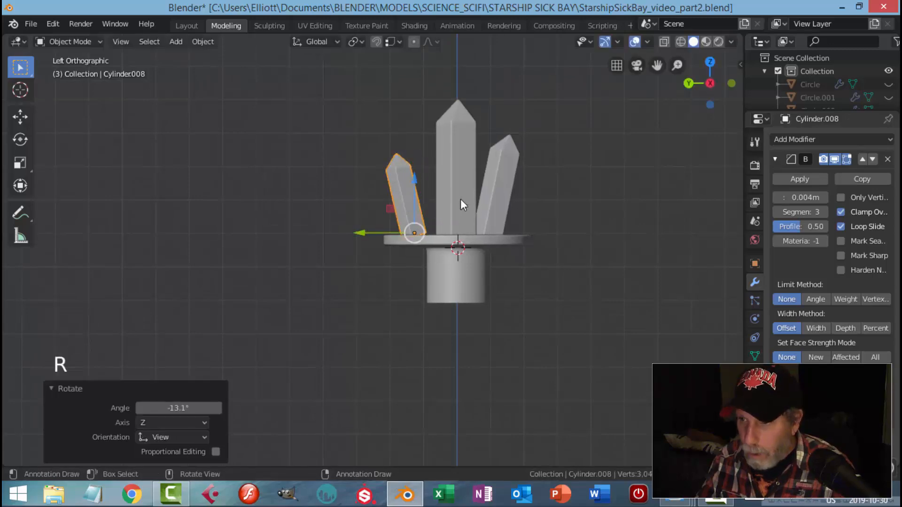
- Nudge the tilted smaller crystal inward along Y and adjust its position along X on the disc
mouse_move(371, 232)
mouse_down()
mouse_move(395, 230)
mouse_move(383, 229)
mouse_up()
click(427, 182)
key(alt+a)
middle_drag(488, 198, 427, 244)
click(420, 238)
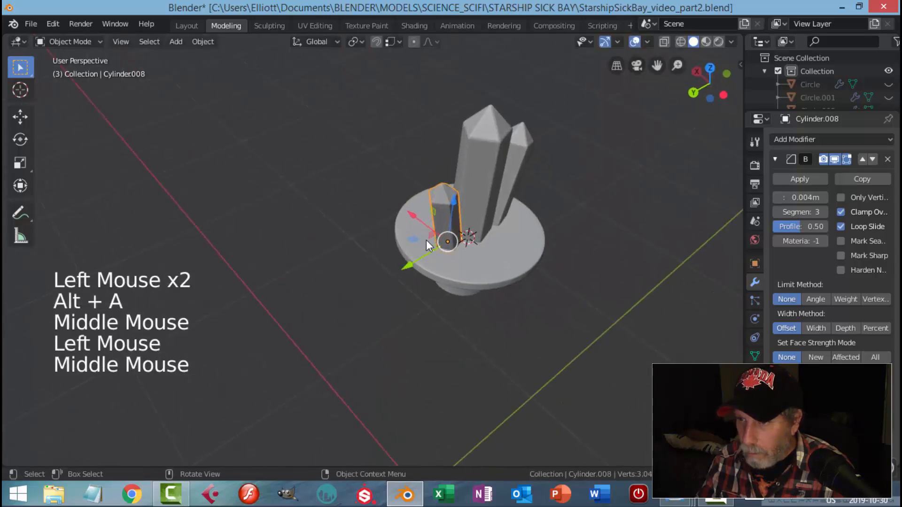
click(417, 219)
key(alt+a)
- Duplicate the central crystal again and move the copy about -0.1 m along X
middle_drag(562, 258, 503, 254)
scroll(507, 232, down, 2)
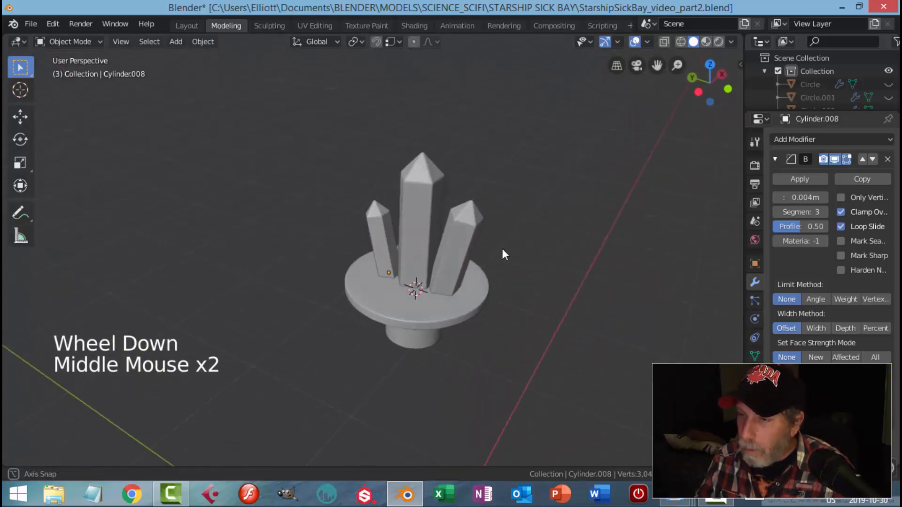
shift+middle_drag(443, 253, 463, 239)
click(413, 220)
shift+middle_drag(412, 221, 550, 195)
key(shift+d)
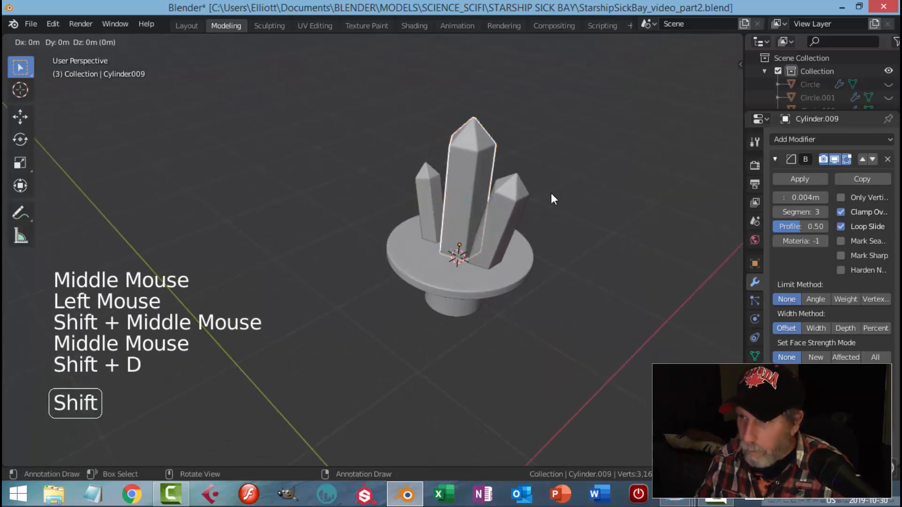
right_click(495, 221)
drag(495, 221, 471, 234)
- Scale the new copy down to the smallest crystal of the cluster and tilt it about -11.4°
key(s)
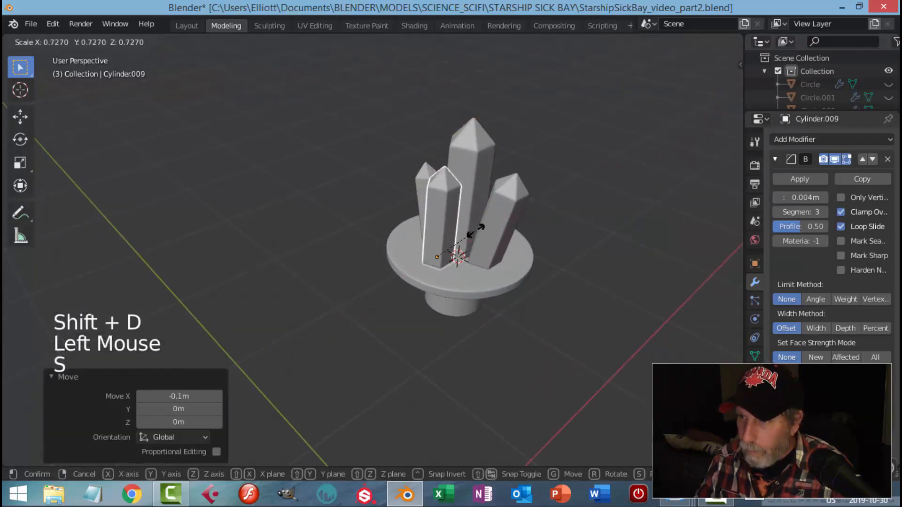
click(459, 240)
middle_drag(497, 233, 512, 221)
key(r)
click(501, 221)
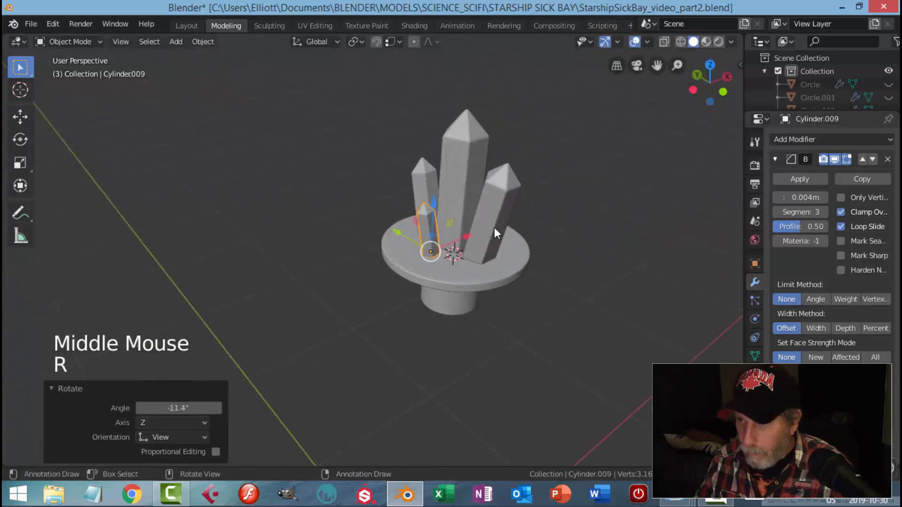
- Nudge the smallest crystal inward along X and lower it slightly into the disc
drag(467, 235, 473, 237)
drag(438, 203, 441, 208)
key(alt+a)
middle_drag(526, 219, 596, 218)
scroll(508, 218, up, 2)
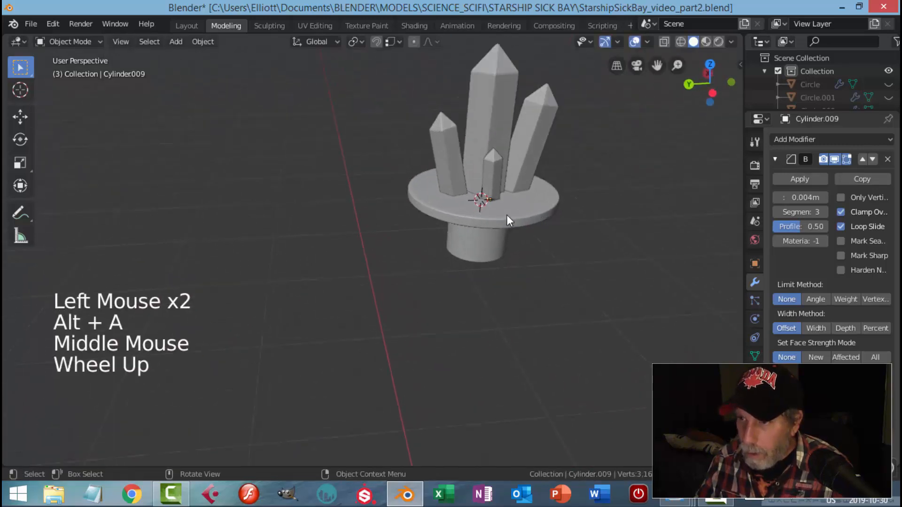
- Duplicate the smallest crystal and move the copy about 0.187 m along X to the opposite side of the disc
middle_drag(541, 177, 515, 188)
scroll(577, 196, down, 1)
shift+middle_drag(576, 196, 370, 214)
click(323, 204)
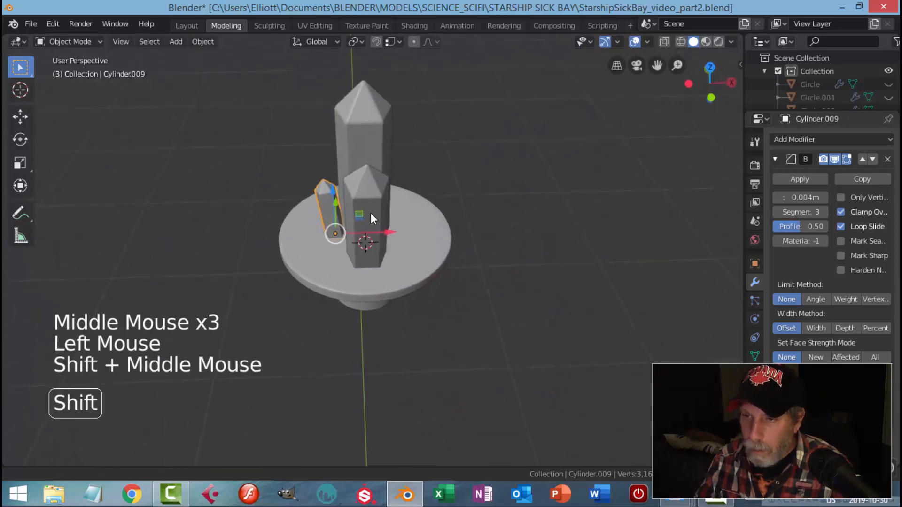
key(shift+d)
click(429, 228)
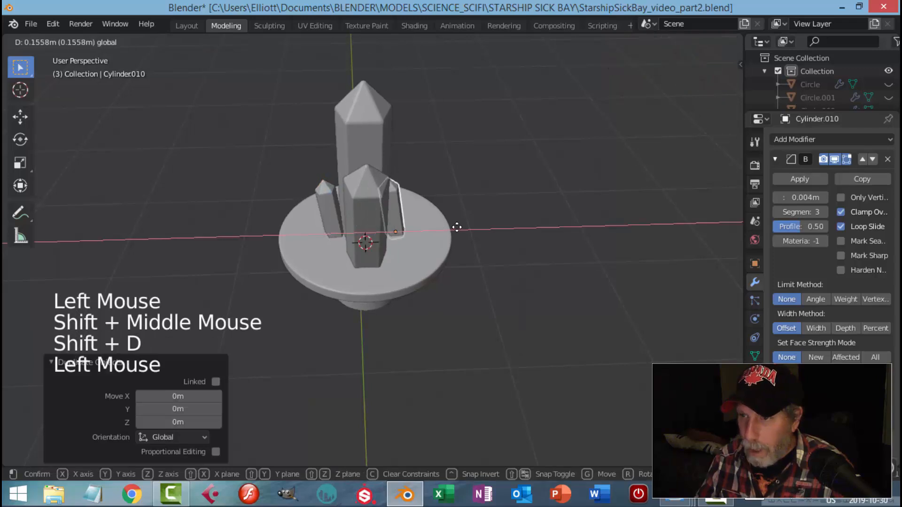
- Tilt the copied small crystal outward from the central one and nudge it back along X
key(r)
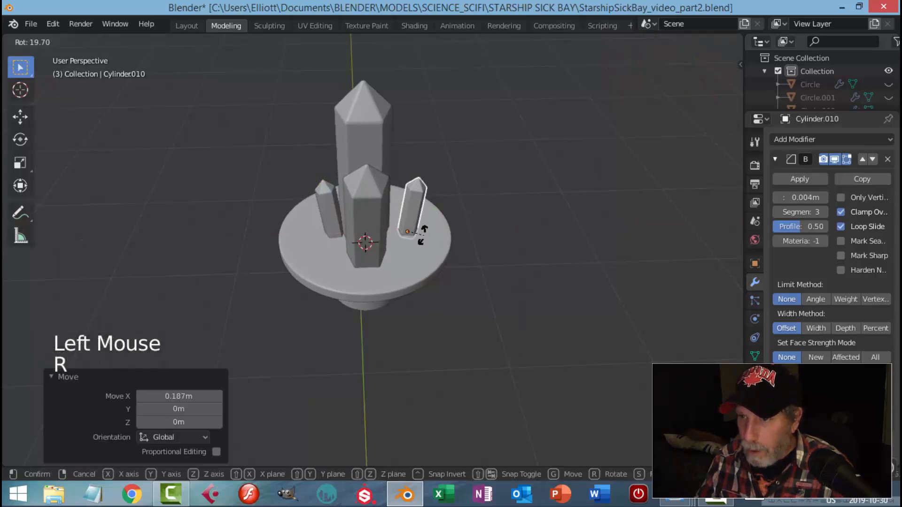
click(422, 235)
drag(452, 228, 444, 225)
- Shift the copied small crystal across the disc beside the central crystal and rescale it
middle_drag(444, 226, 392, 234)
drag(394, 223, 369, 228)
middle_drag(369, 228, 355, 207)
key(s)
click(430, 192)
key(alt+a)
- Duplicate the small crystal and offset the copy along Y and about -0.0155 m along X
click(319, 192)
key(shift+d)
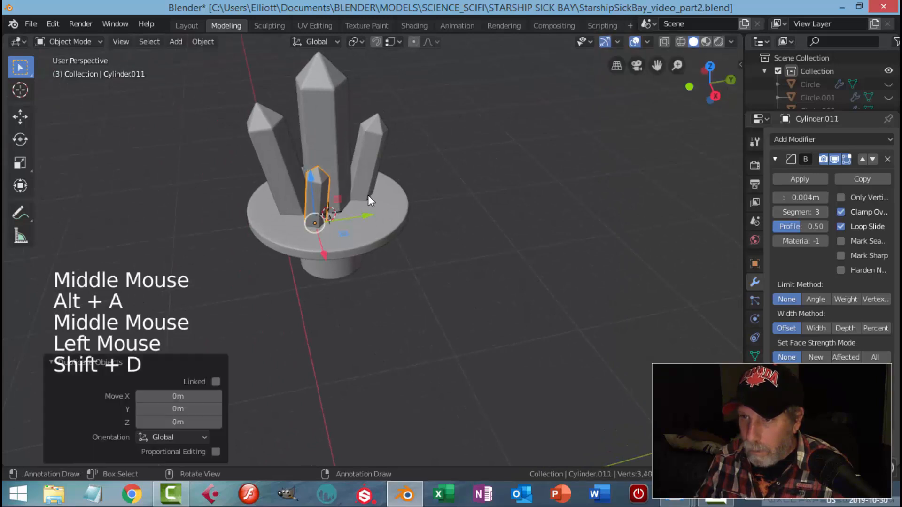
drag(366, 216, 386, 214)
middle_drag(439, 207, 384, 222)
drag(314, 252, 329, 244)
middle_drag(401, 238, 414, 244)
- Rotate the new small crystal about 20.9° outward and adjust its lean from a second viewing angle
key(r)
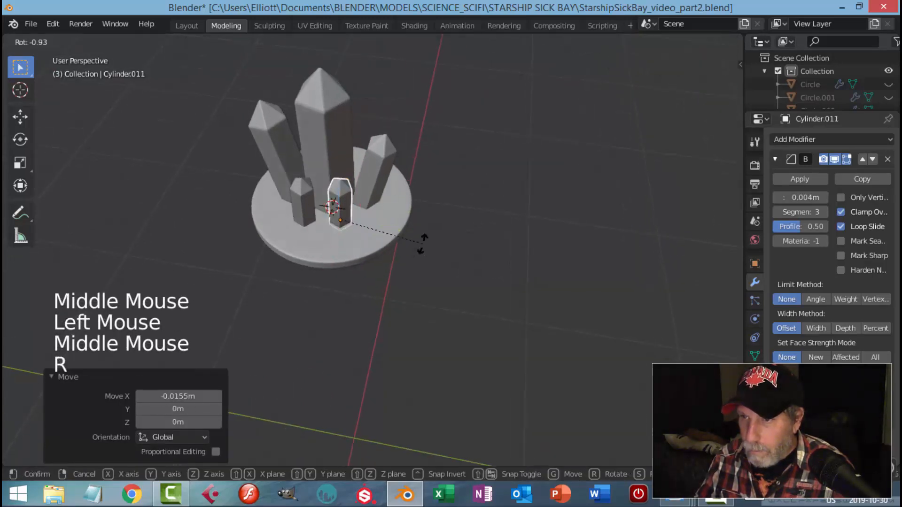
click(397, 256)
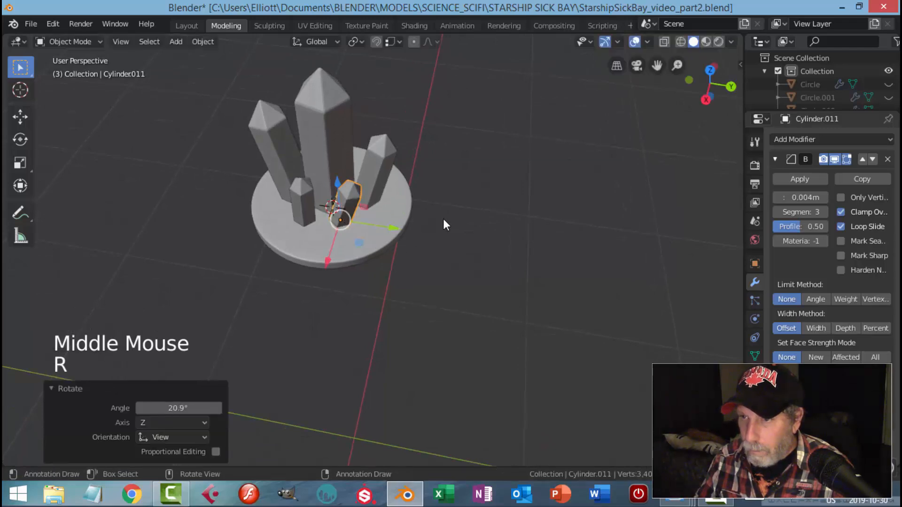
middle_drag(449, 216, 359, 218)
key(r)
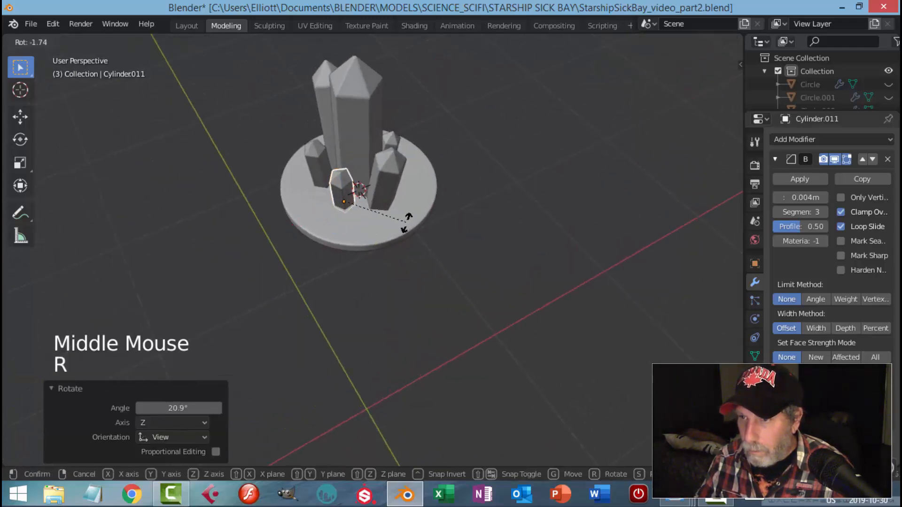
click(405, 196)
- Inspect the arrangement of the crystals on the disc from several sides
alt+middle_drag(439, 209, 545, 219)
key(alt+a)
scroll(396, 193, up, 2)
middle_drag(396, 193, 436, 202)
click(342, 135)
middle_drag(342, 135, 464, 187)
key(alt+a)
scroll(411, 194, down, 1)
click(438, 204)
key(alt+a)
- Duplicate the medium leaning crystal, move the copy in front of it and scale it to 0.923
click(385, 154)
middle_drag(385, 154, 392, 194)
key(shift+d)
drag(370, 168, 398, 188)
middle_drag(398, 188, 372, 213)
key(s)
click(433, 186)
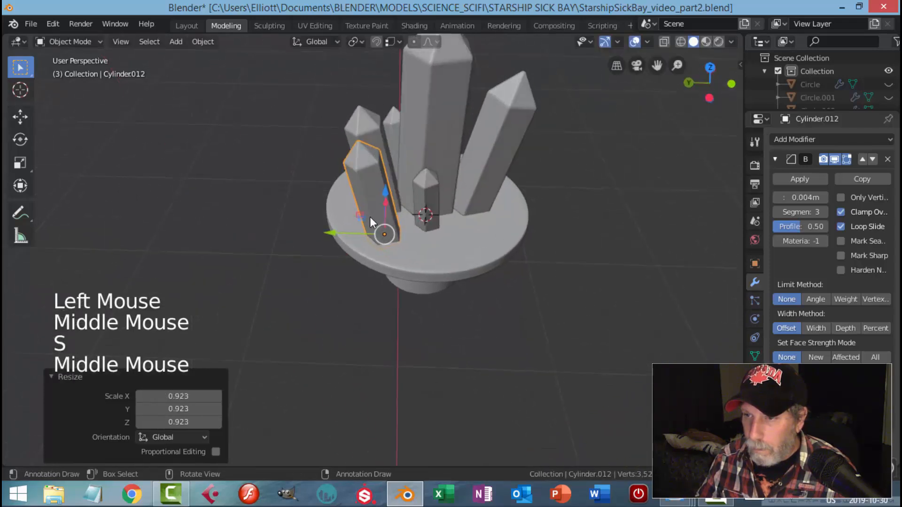
- Move the copied leaning crystal about -0.0298 m along Y and adjust its tilt
drag(341, 231, 355, 230)
key(r)
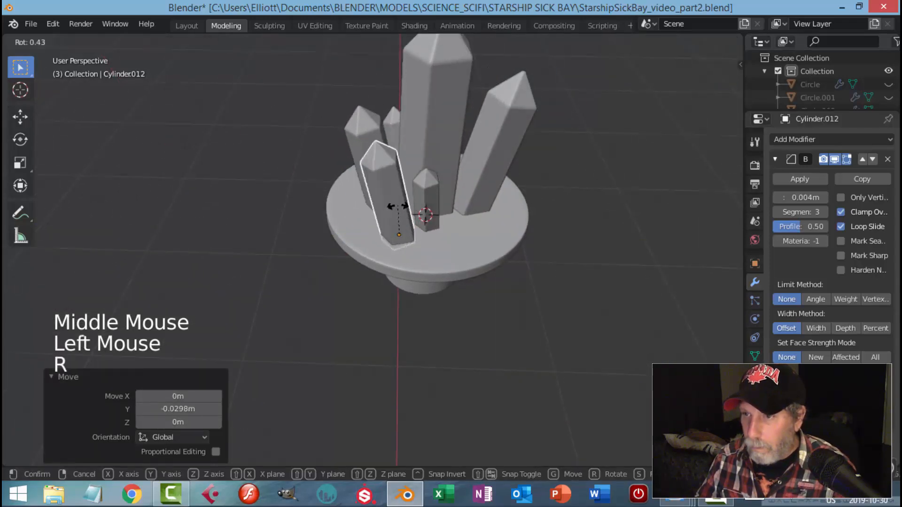
click(405, 190)
- Lower the copied leaning crystal into the disc, finishing with a move of about -0.00456 m along Z
drag(405, 189, 405, 184)
middle_drag(405, 184, 438, 133)
drag(438, 134, 436, 135)
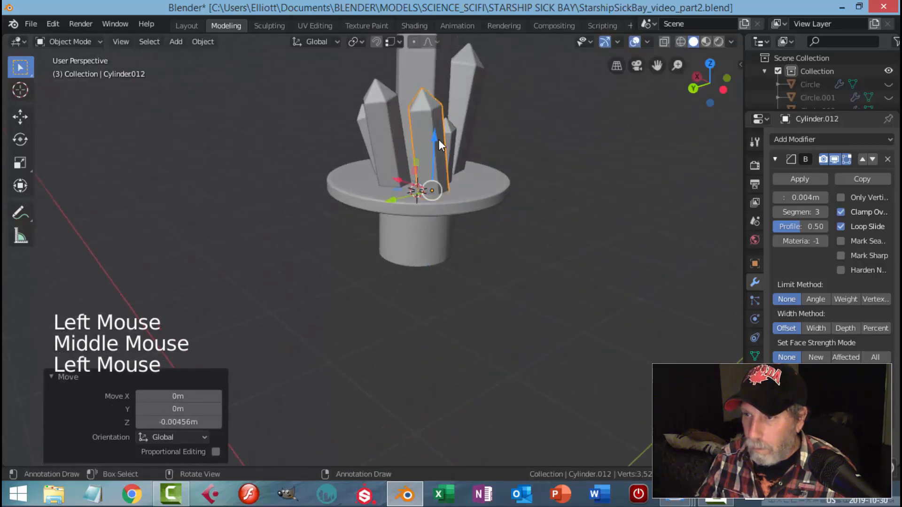
key(alt+a)
- Tilt the copied leaning crystal by about -23.8° and turn it around the global Z axis
middle_drag(512, 157, 387, 236)
scroll(419, 196, down, 2)
click(352, 232)
key(r)
click(385, 195)
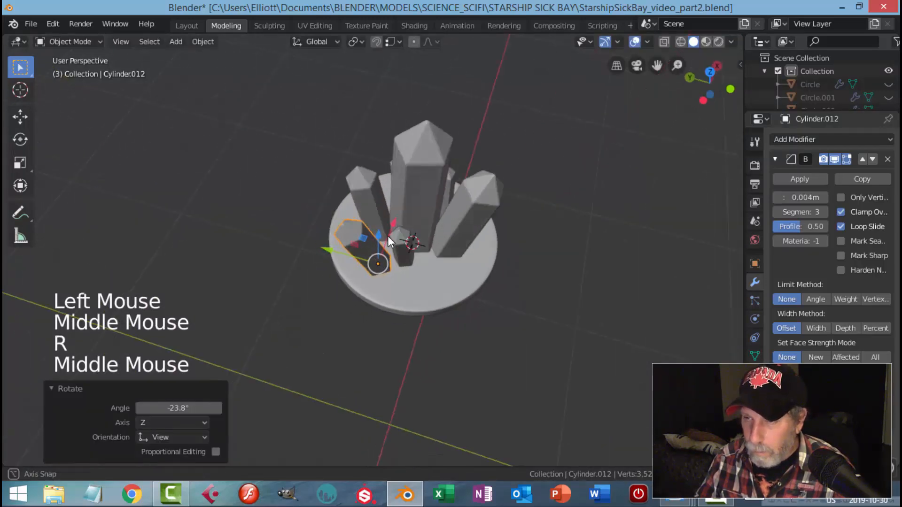
key(r)
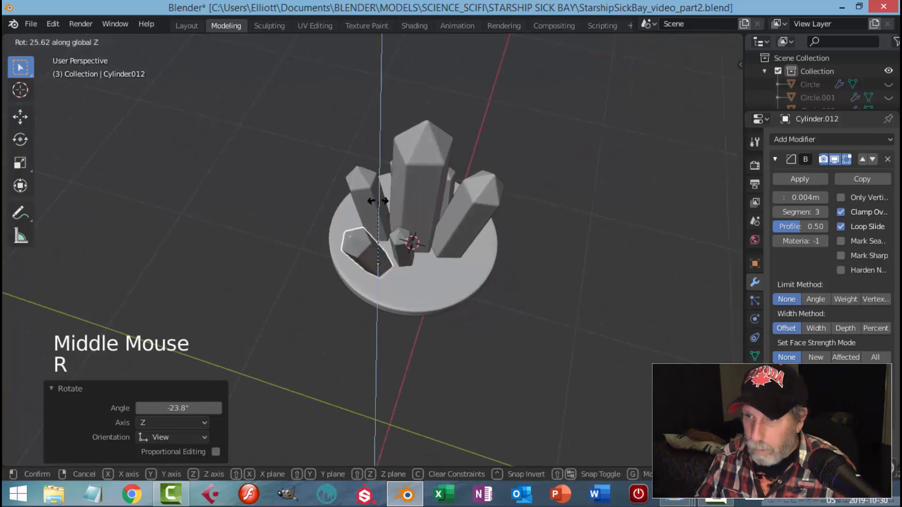
click(422, 236)
key(alt+a)
- Move the outward-leaning crystal inward along X, closer to the central crystal
middle_drag(422, 236, 364, 203)
click(369, 199)
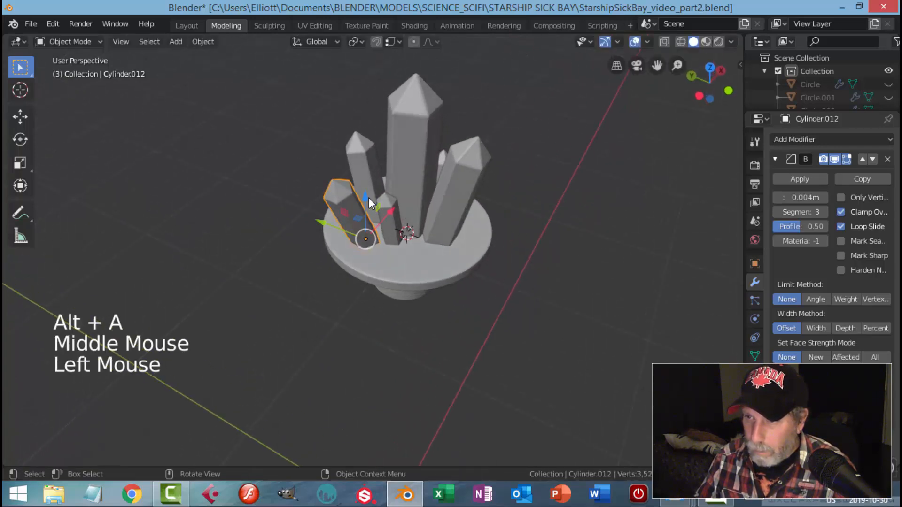
drag(393, 214, 403, 208)
key(alt+a)
- Scale the outward-leaning crystal down slightly and nudge it on the disc
middle_drag(403, 208, 363, 153)
click(362, 153)
key(s)
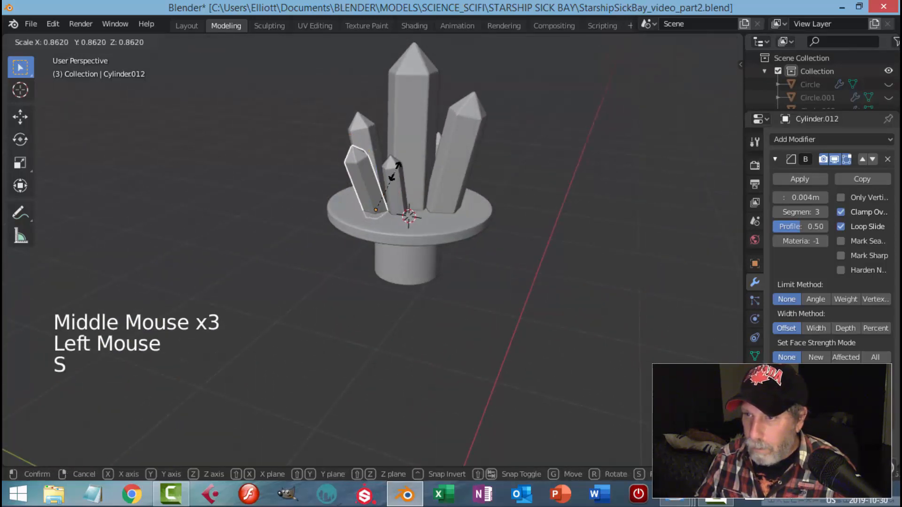
click(397, 197)
drag(399, 195, 396, 194)
key(alt+a)
- Duplicate the small front crystal and move the copy along negative Y on the disc
middle_drag(395, 193, 400, 238)
scroll(390, 201, down, 2)
middle_drag(391, 201, 463, 225)
click(388, 210)
key(shift+d)
right_click(403, 218)
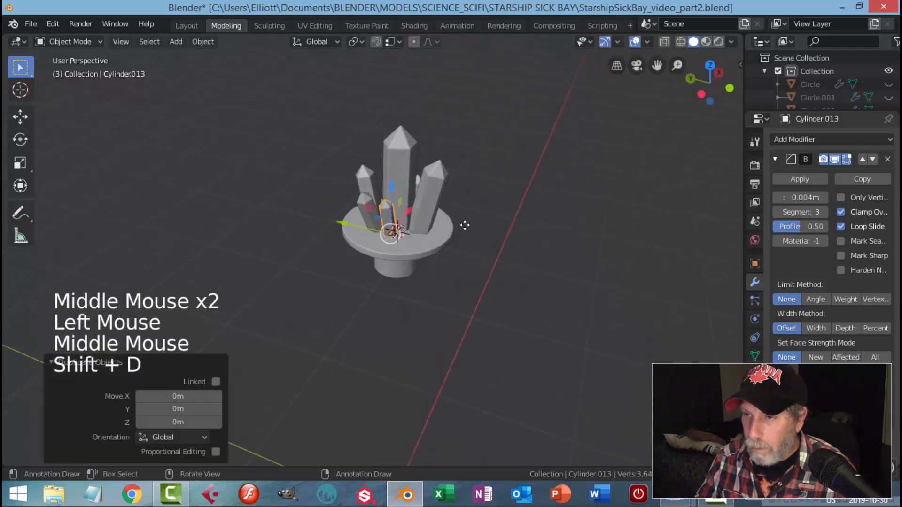
drag(365, 220, 378, 223)
middle_drag(488, 231, 400, 238)
- Scale the new front crystal to 1.122 and rotate it to change its lean
key(s)
click(447, 235)
scroll(399, 237, up, 2)
key(r)
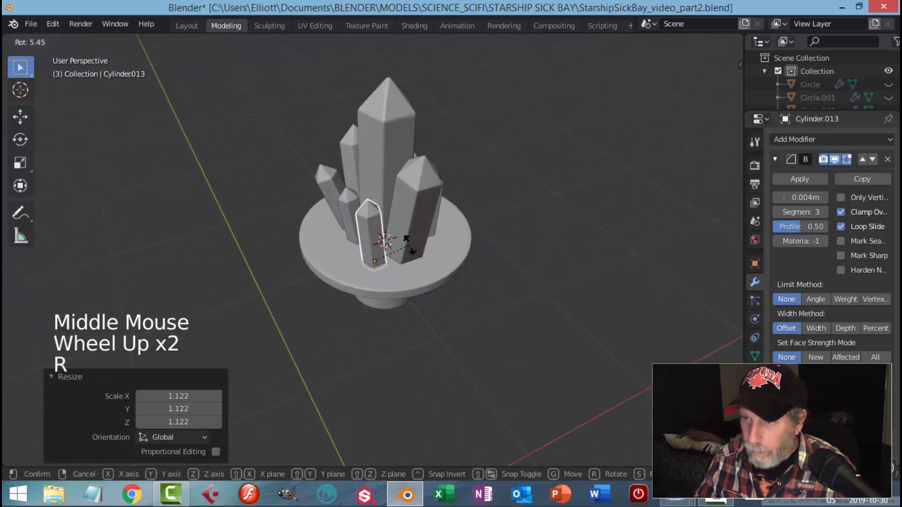
click(398, 246)
key(alt+a)
alt+middle_click(407, 247)
- Reposition the new front crystal farther out on the disc
middle_drag(466, 239, 517, 277)
click(467, 244)
drag(447, 201, 404, 244)
key(alt+a)
scroll(474, 258, down, 2)
middle_drag(474, 258, 447, 218)
- Refine the new front crystal's lean and nudge its position on the disc
scroll(498, 182, down, 2)
scroll(437, 214, up, 3)
click(427, 209)
key(r)
click(489, 229)
key(alt+a)
middle_drag(509, 220, 414, 258)
click(385, 247)
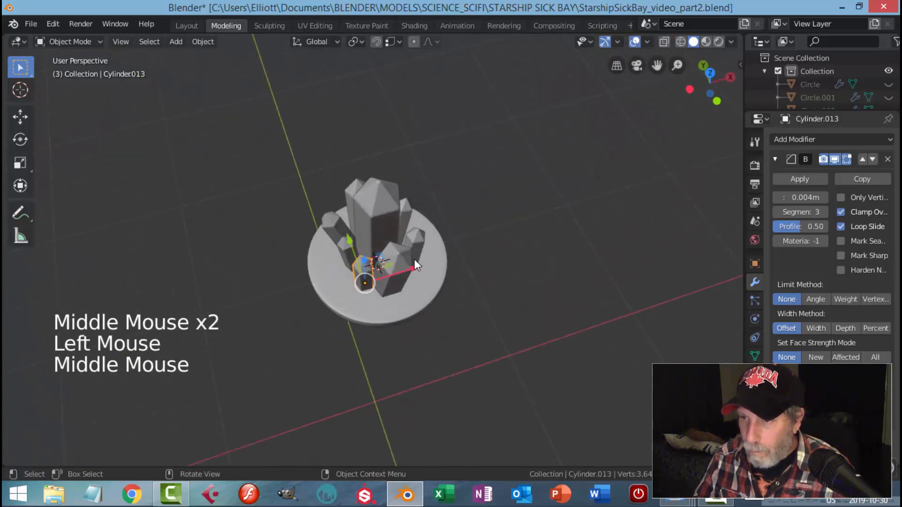
click(390, 259)
key(alt+a)
alt+middle_click(439, 249)
- Scale the small middle crystal at the front of the cluster down to about 0.85
middle_drag(388, 276, 472, 187)
scroll(502, 233, up, 3)
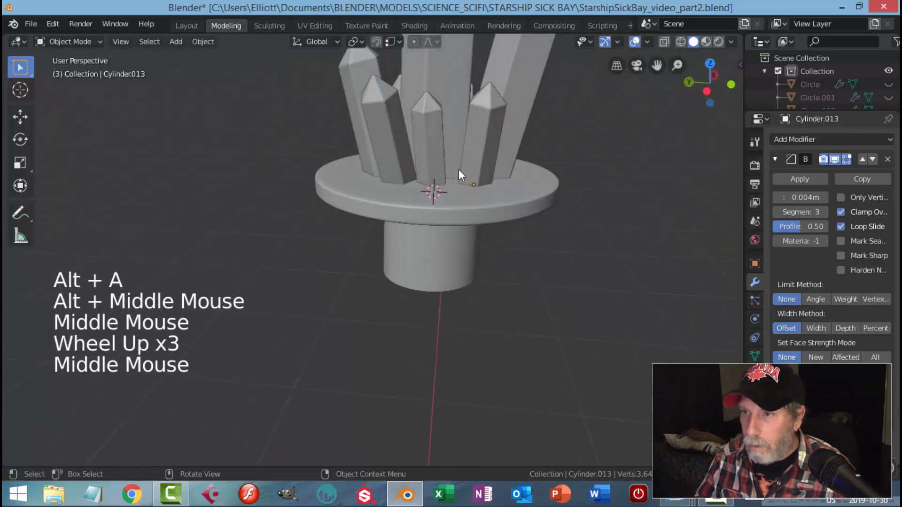
click(466, 163)
key(s)
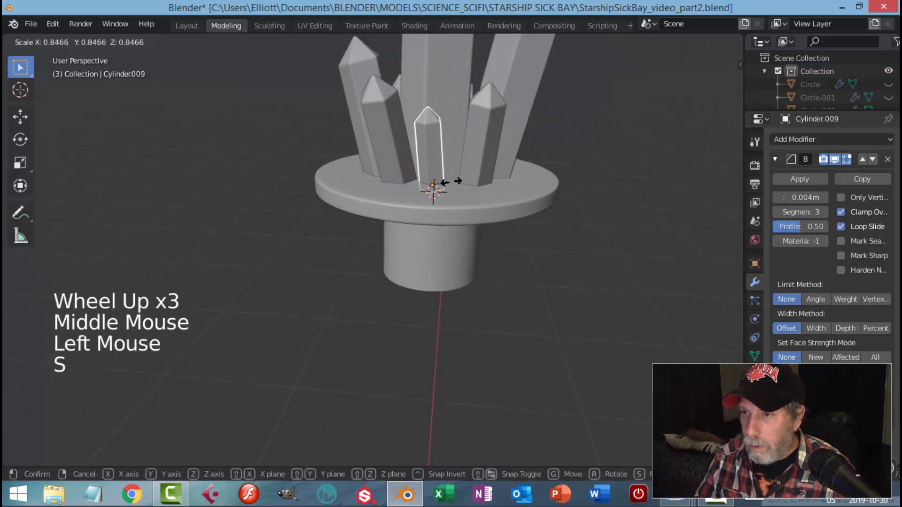
key(alt+a)
- Scale the small crystal on the opposite side of the cluster up to about 1.5
middle_drag(453, 181, 340, 187)
scroll(383, 229, down, 3)
click(350, 193)
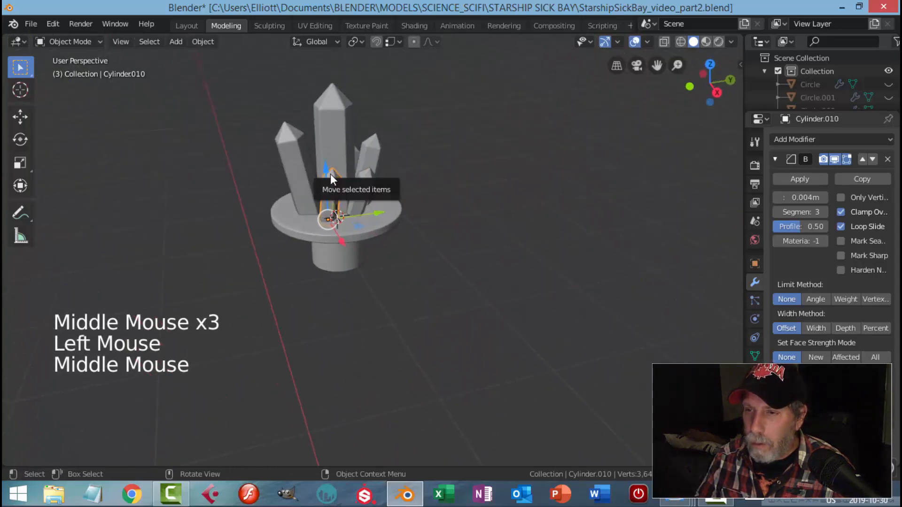
key(s)
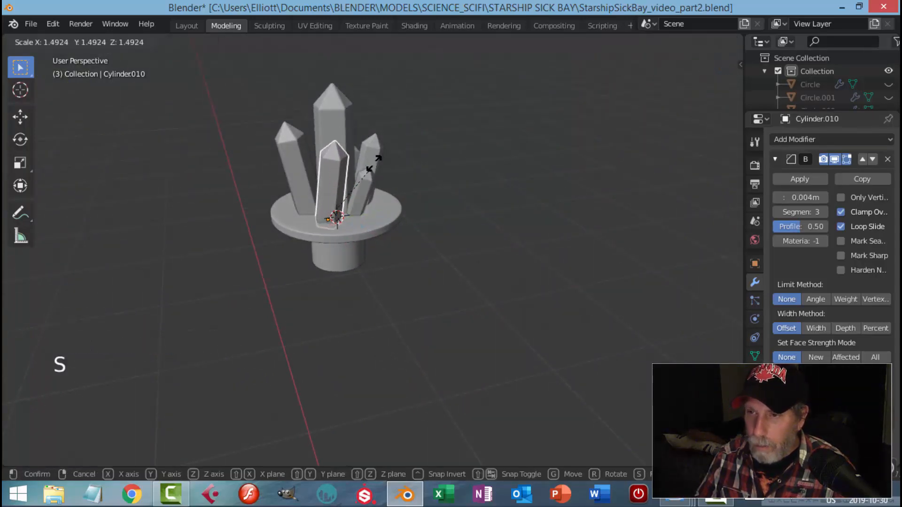
click(362, 190)
click(346, 213)
key(alt+a)
- Rotate the enlarged crystal to refine its lean relative to the surrounding cluster
middle_drag(346, 213, 454, 219)
scroll(498, 219, down, 1)
click(427, 157)
key(r)
click(443, 185)
key(alt+a)
click(438, 189)
key(r)
click(461, 197)
key(alt+a)
scroll(455, 198, down, 1)
scroll(454, 199, down, 1)
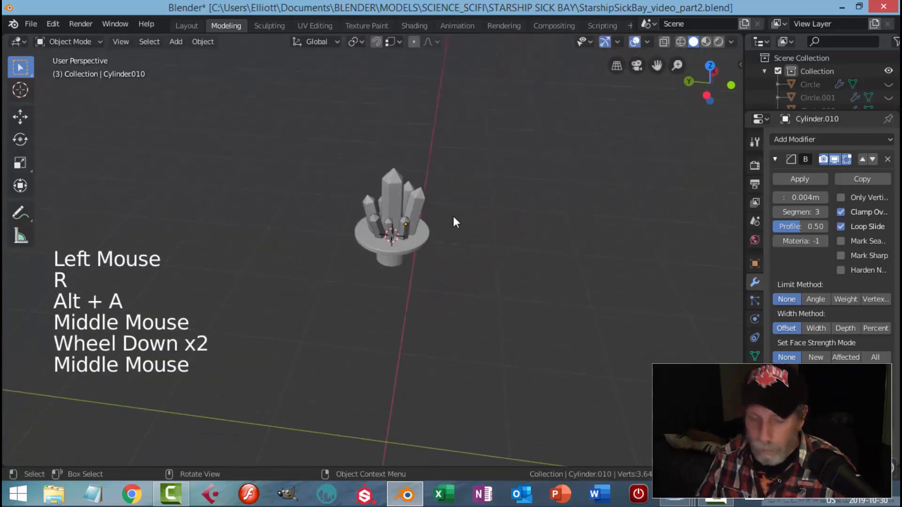
- Save the file and unhide the rest of the sick bay scene around the crystal cluster
key(ctrl+s)
key(alt+h)
key(alt+a)
middle_drag(478, 201, 404, 242)
scroll(430, 247, down, 1)
scroll(433, 218, up, 3)
scroll(440, 232, down, 2)
scroll(418, 237, down, 2)
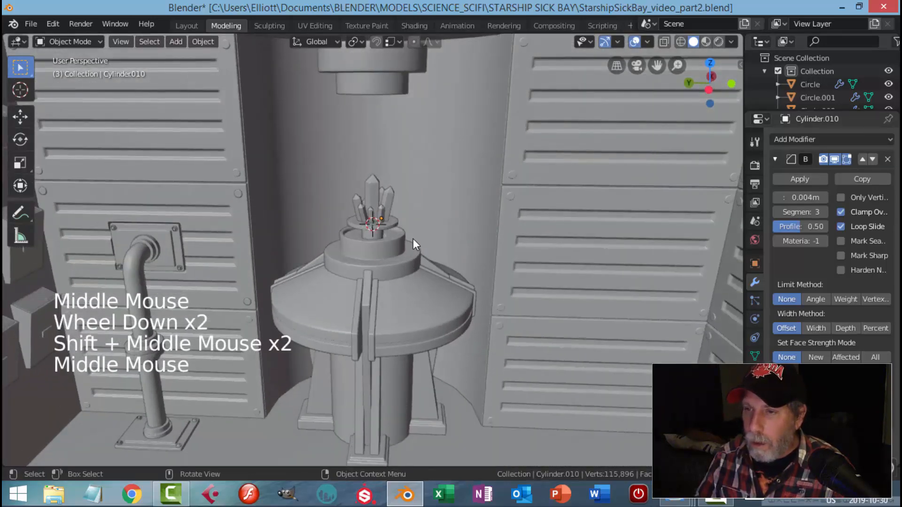
- Add an area light and raise it about 0.78 m so it sits above the crystals
key(shift+a)
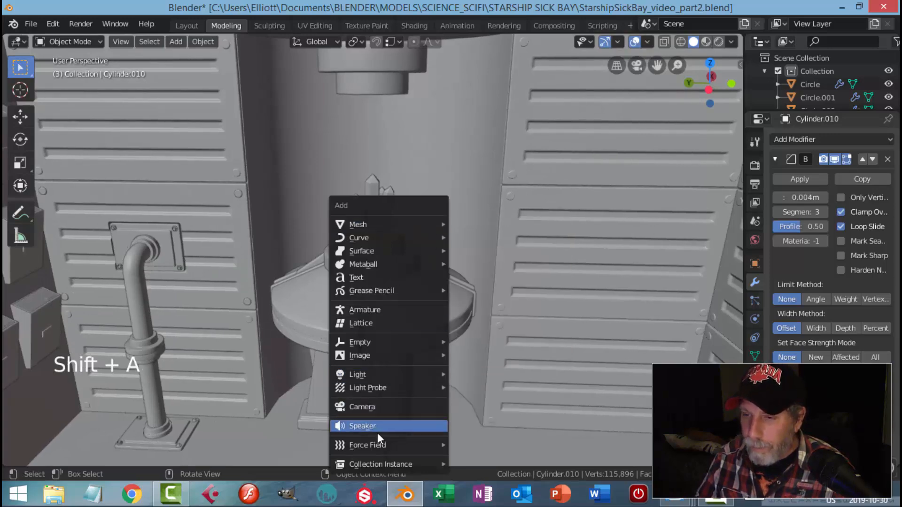
mouse_move(365, 374)
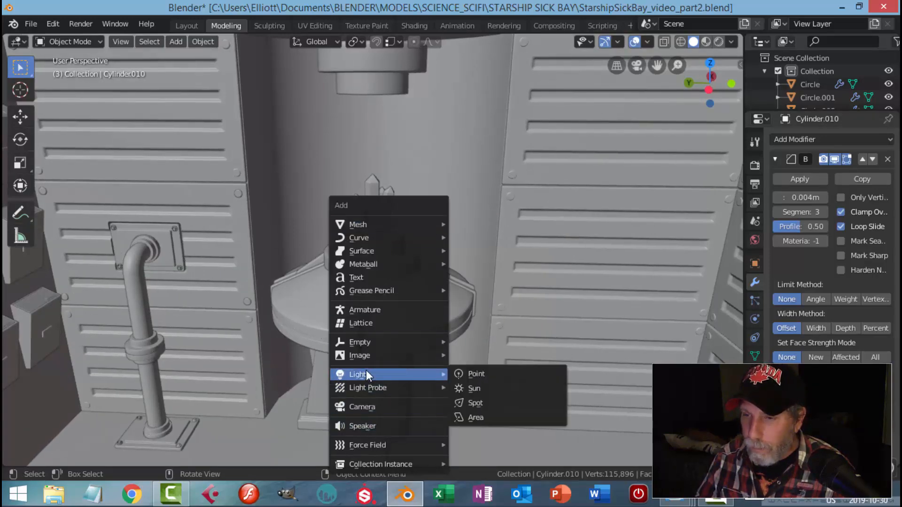
click(475, 418)
scroll(382, 209, down, 2)
drag(375, 168, 376, 107)
- Set the area light's power to 100 W and save the file
click(755, 319)
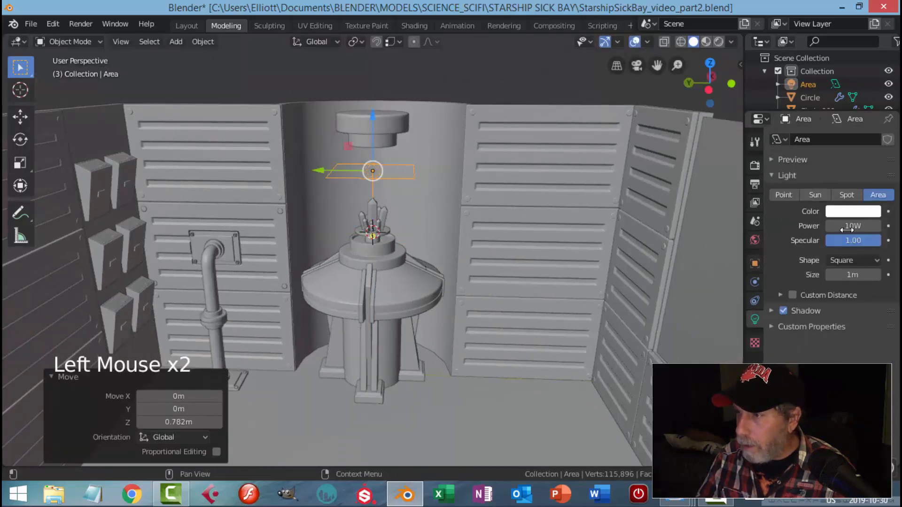
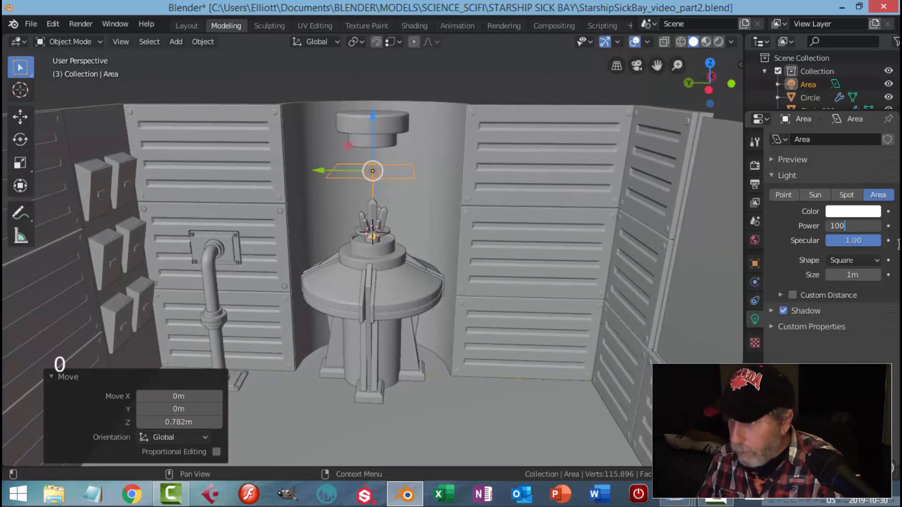
key(ctrl+s)
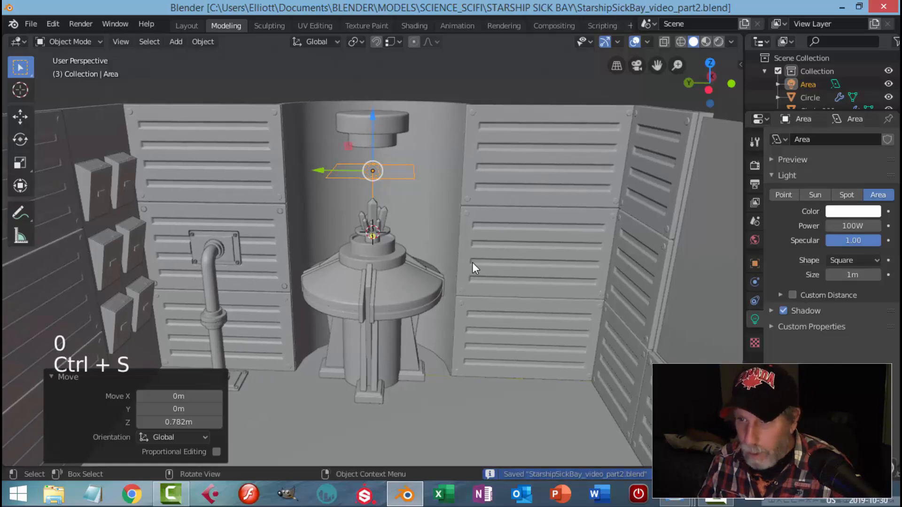
key(alt+a)
- Add a camera in the left orthographic view and pull it back along X in front of the machine
mouse_move(455, 264)
middle_down()
mouse_move(447, 263)
mouse_move(459, 259)
middle_up()
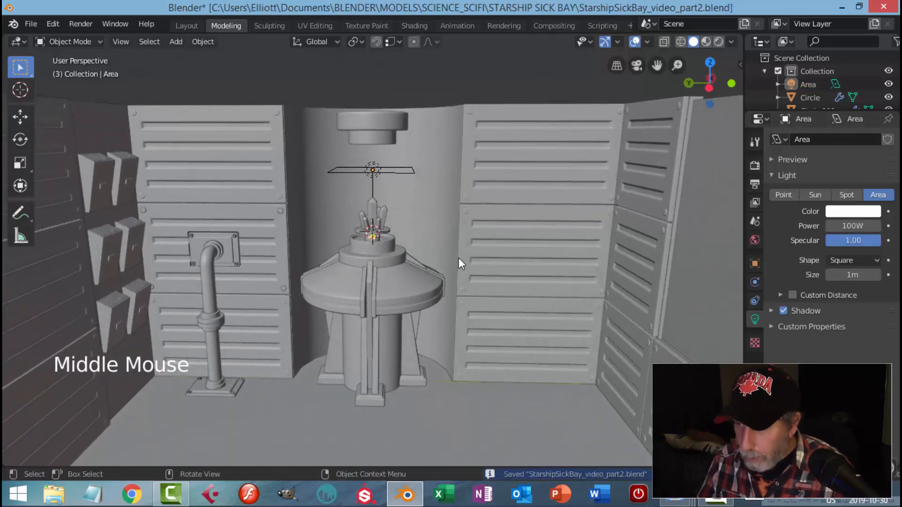
key(ctrl+KP_3)
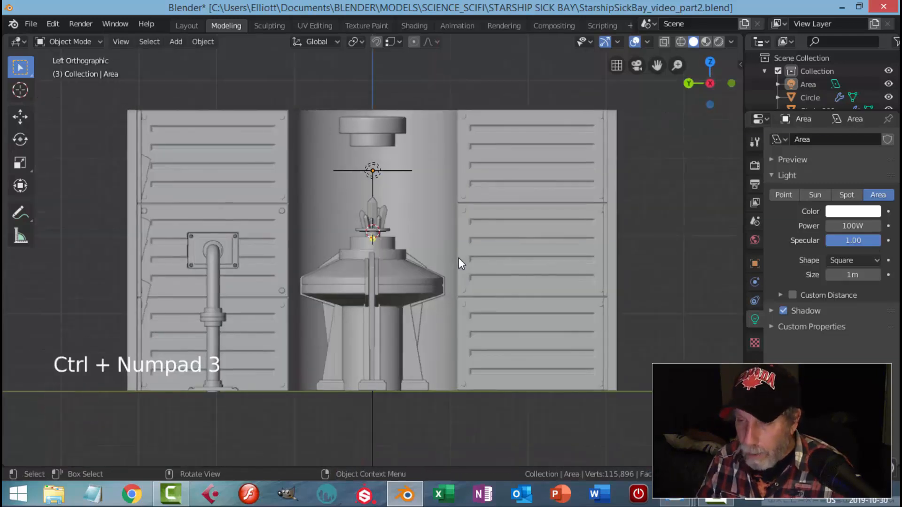
key(shift+a)
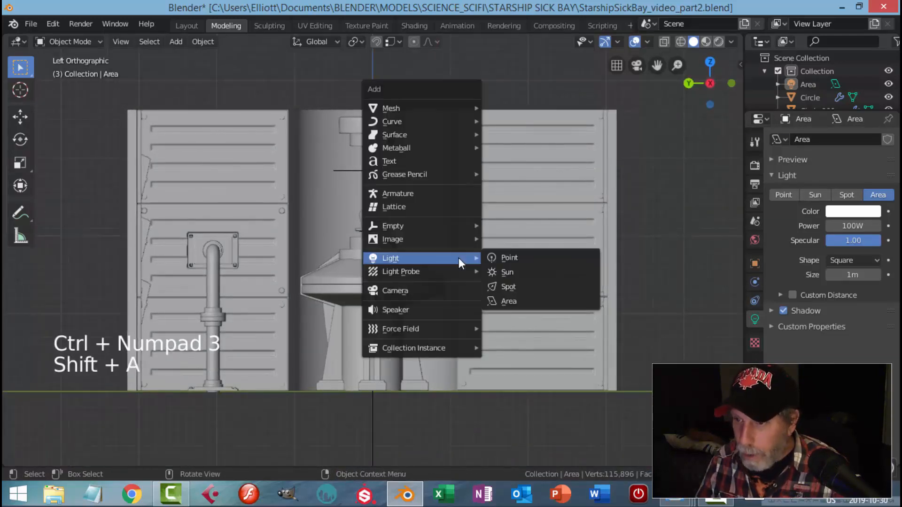
click(430, 289)
scroll(434, 276, down, 2)
middle_drag(434, 276, 376, 256)
drag(373, 244, 224, 256)
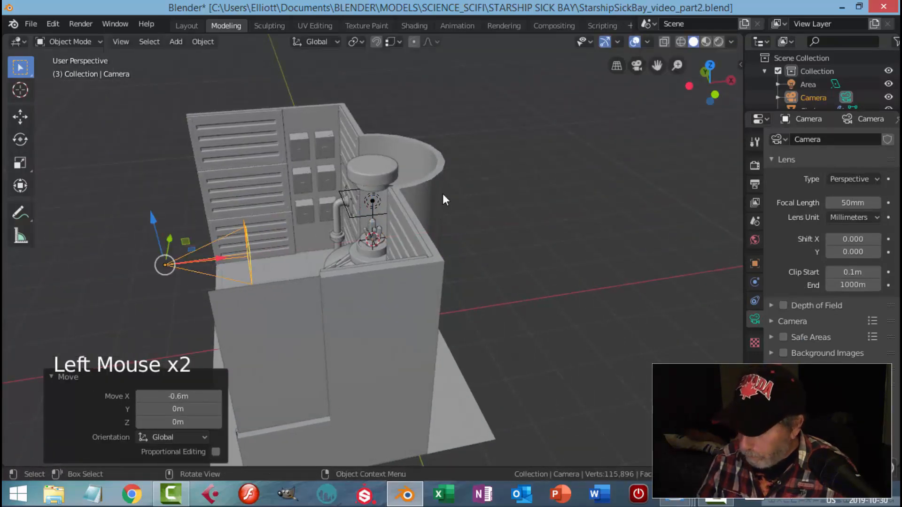
- Align the camera to a left view zoomed in on the crystals and the domed machine
key(ctrl+KP_3)
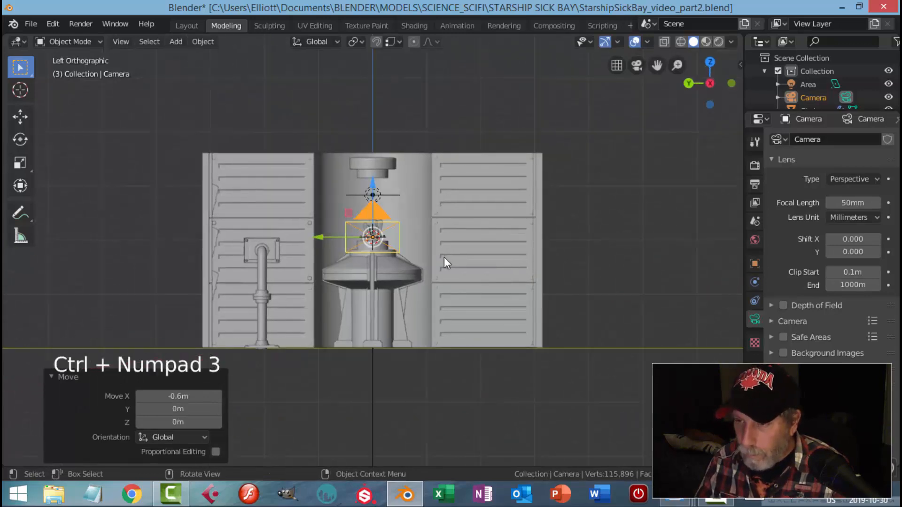
scroll(444, 258, up, 5)
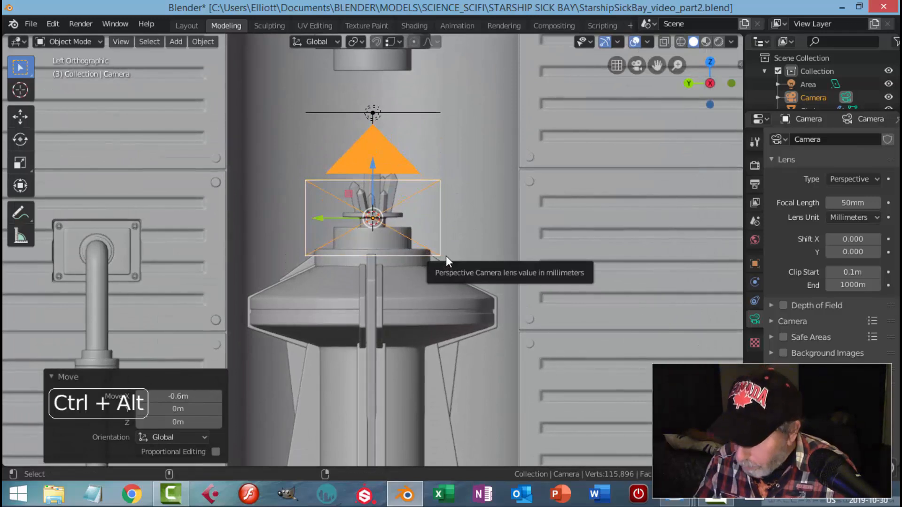
key(ctrl+alt+KP_0)
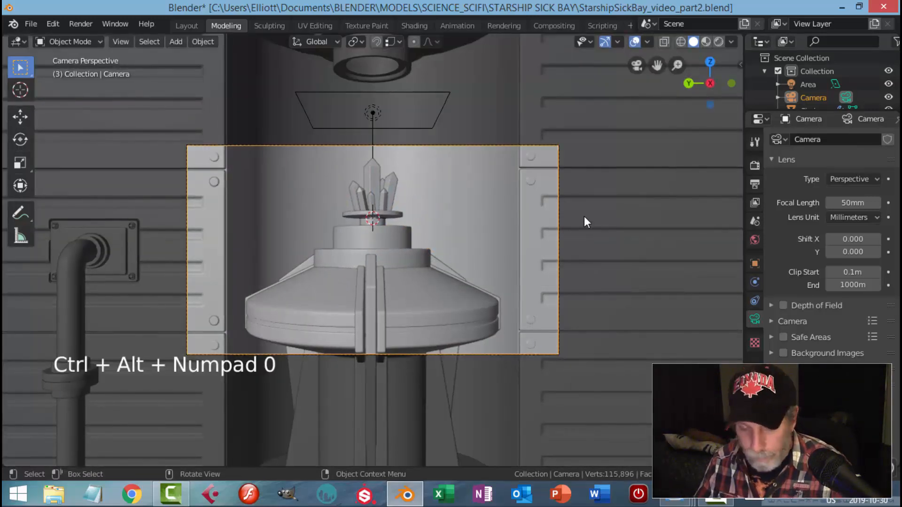
- Enable Lock Camera to View for the active camera
key(n)
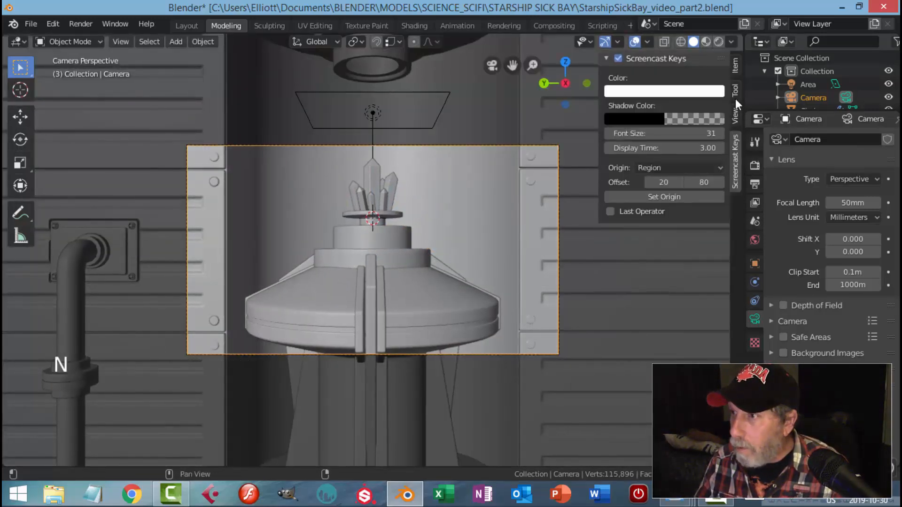
click(736, 65)
click(736, 115)
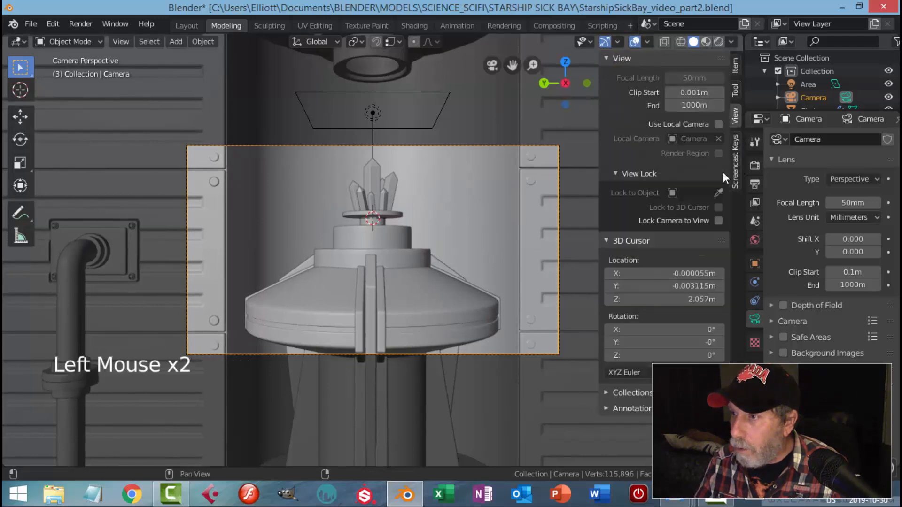
key(n)
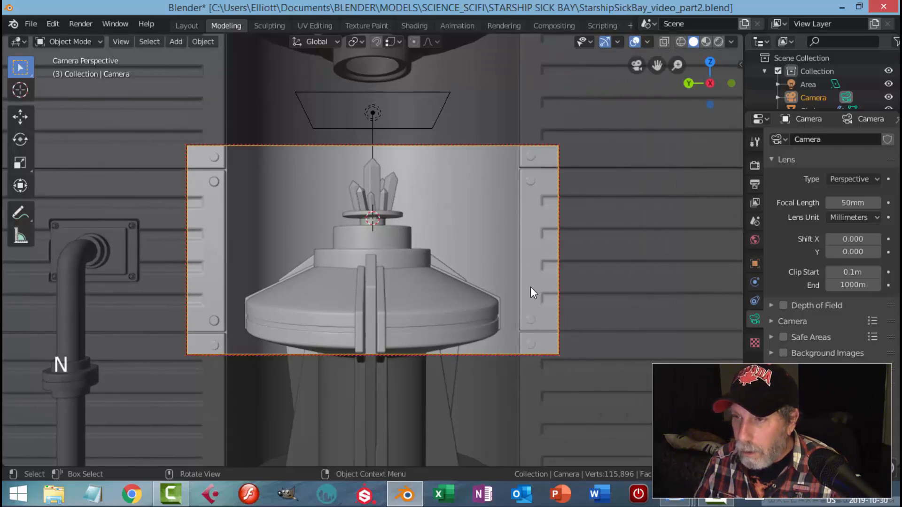
- Pull the camera back to frame the machine with its flanking walls, fit the camera frame to the viewport and save
scroll(531, 288, down, 2)
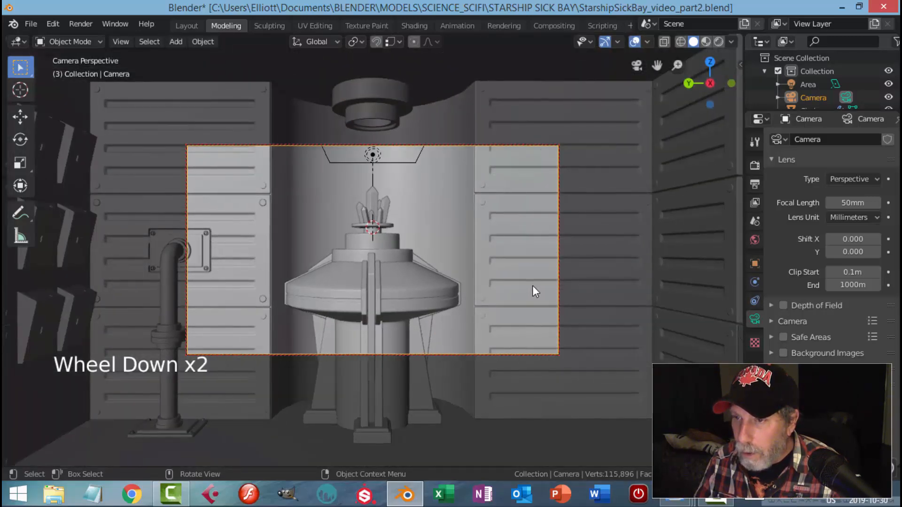
scroll(532, 291, down, 2)
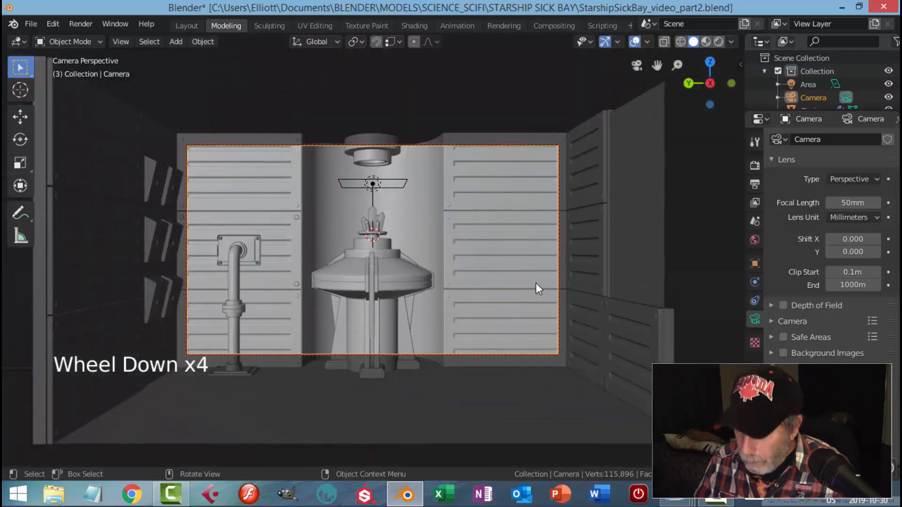
key(Home)
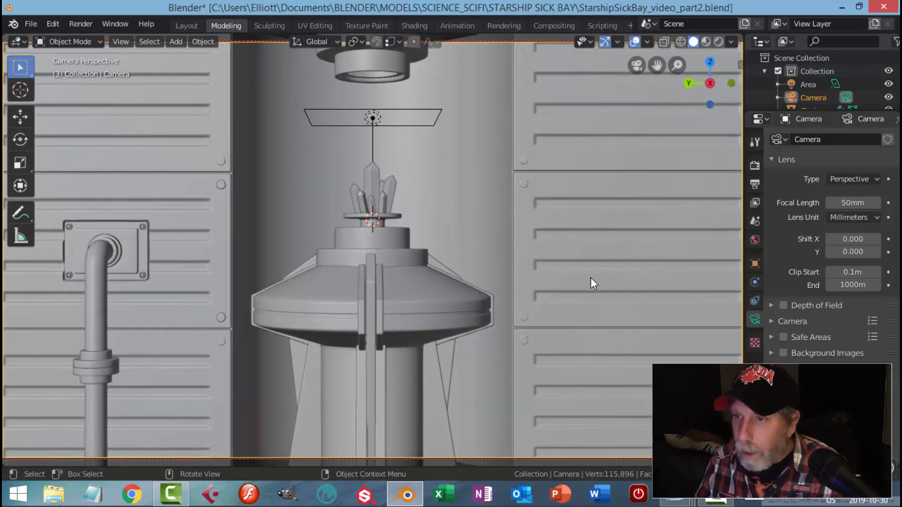
key(ctrl+s)
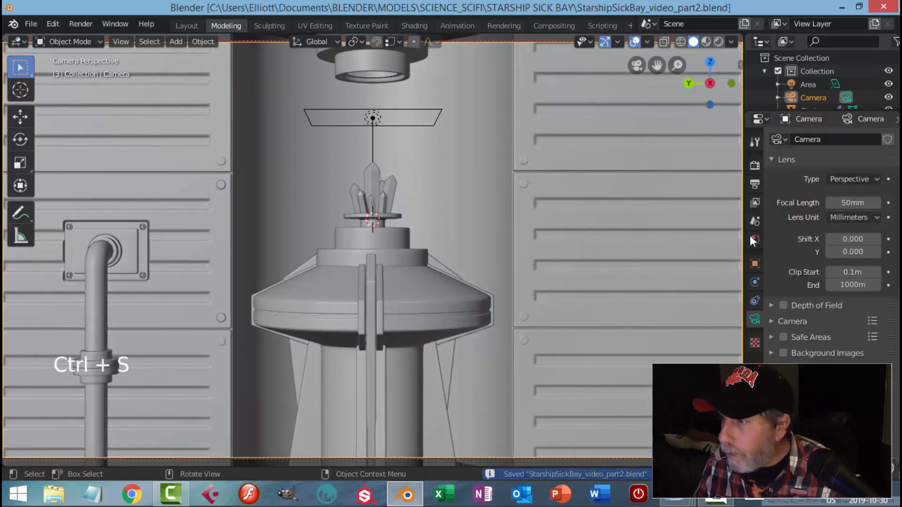
- Give the wall panel opposite the pipe a new material with a near-black base color and display the scene with material preview shading
click(566, 153)
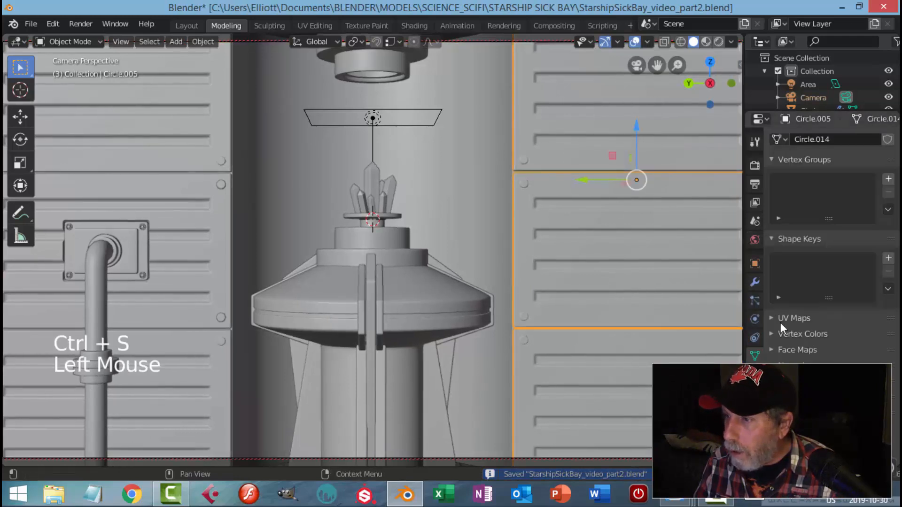
click(755, 240)
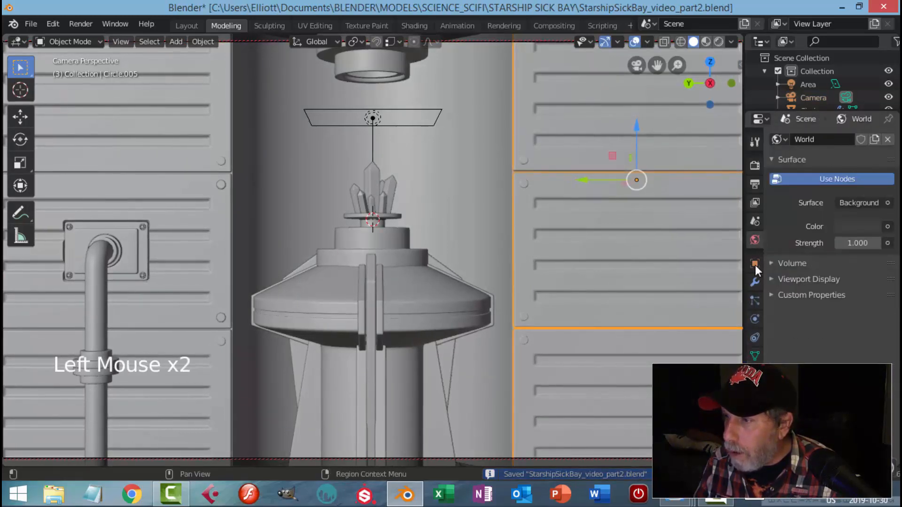
click(755, 374)
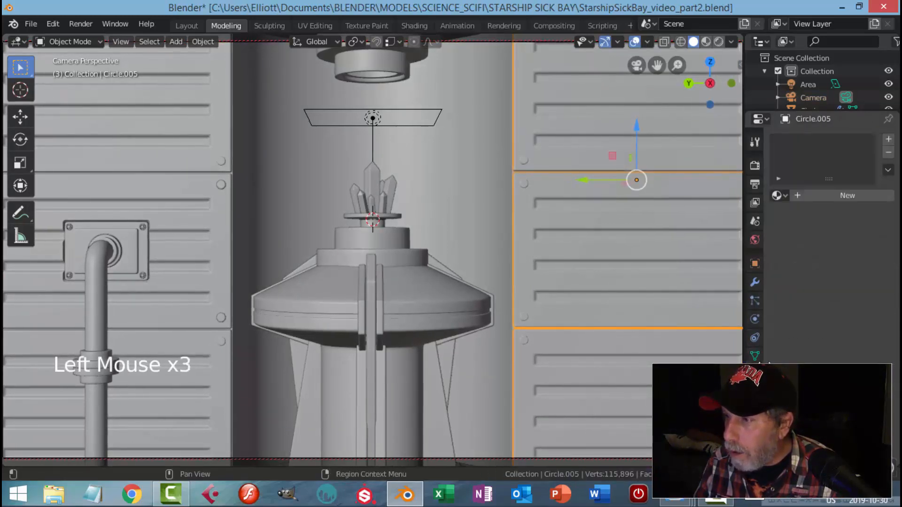
click(816, 197)
click(845, 329)
drag(873, 212, 871, 229)
click(706, 41)
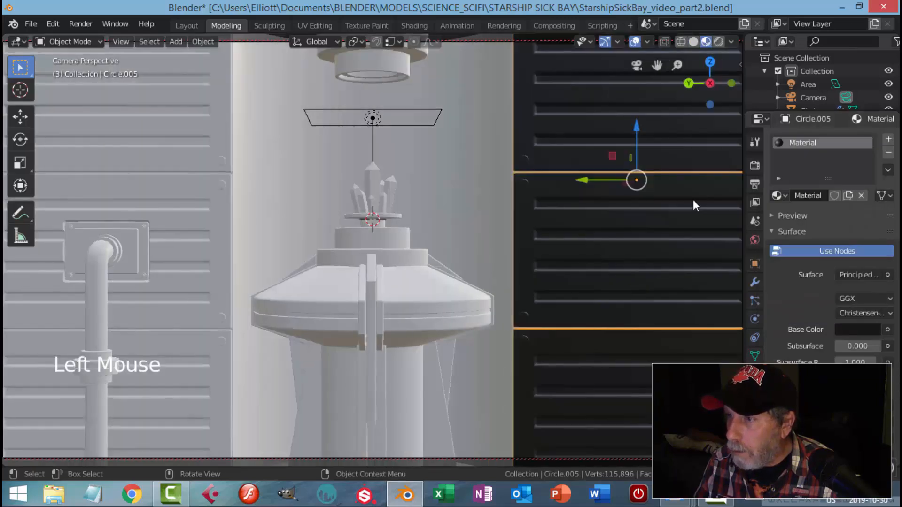
key(alt+a)
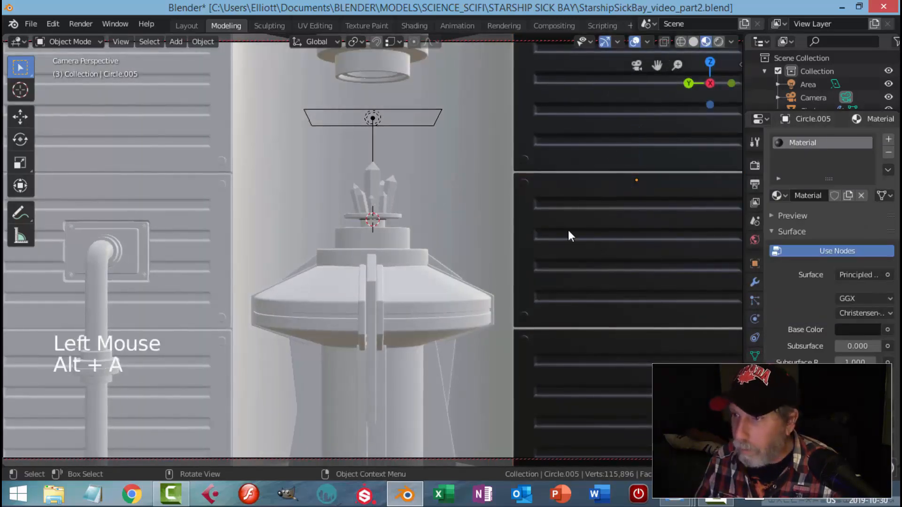
- Assign the existing dark Material to the curved alcove wall and to the wall panels behind the pipe
click(502, 187)
click(784, 196)
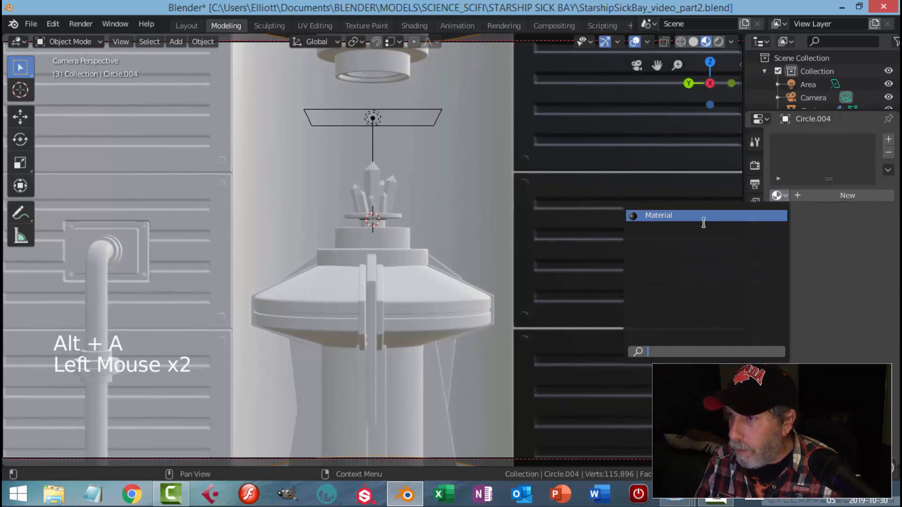
click(702, 217)
click(229, 223)
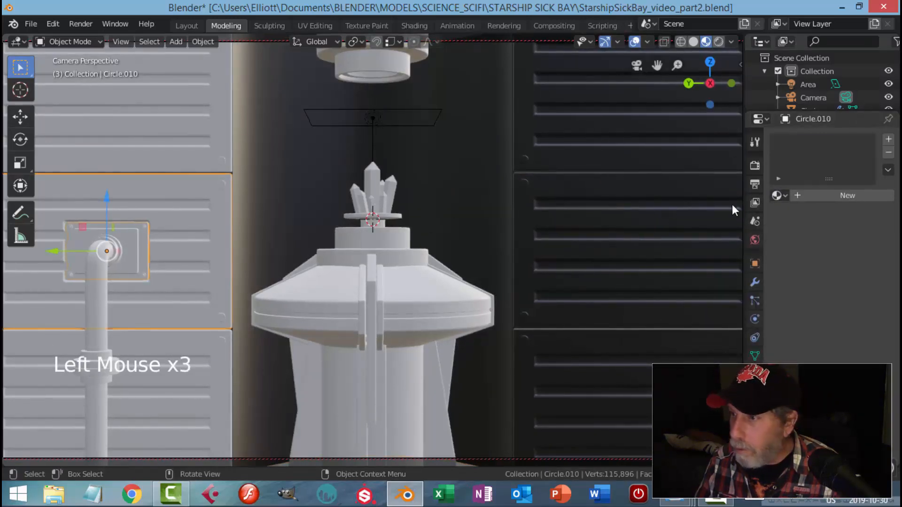
click(778, 196)
click(648, 214)
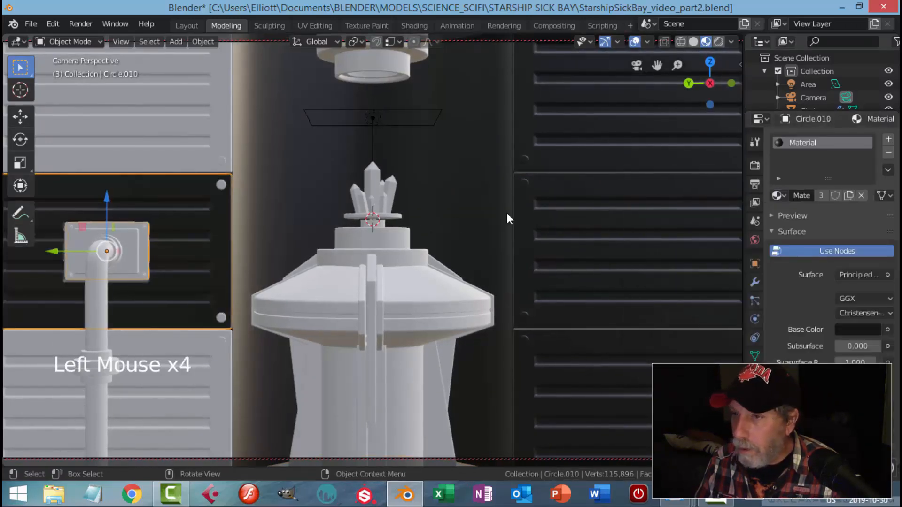
click(155, 92)
click(777, 196)
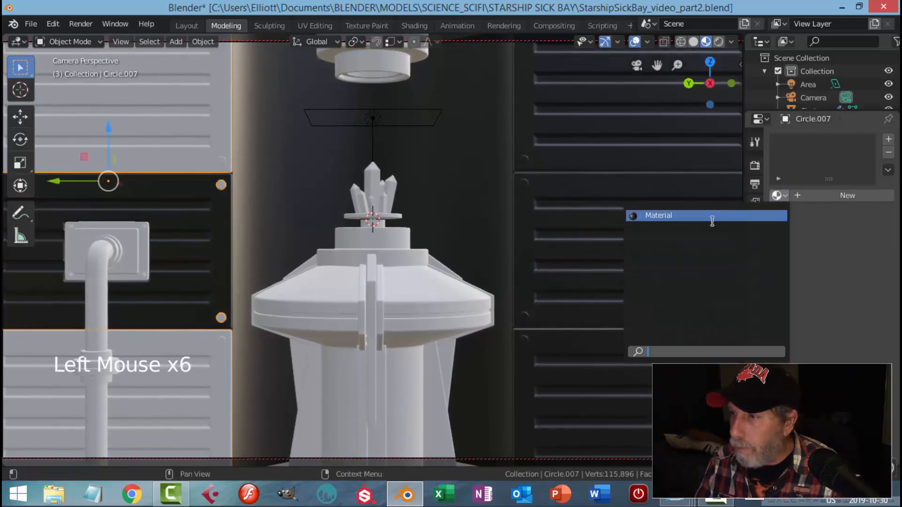
click(713, 217)
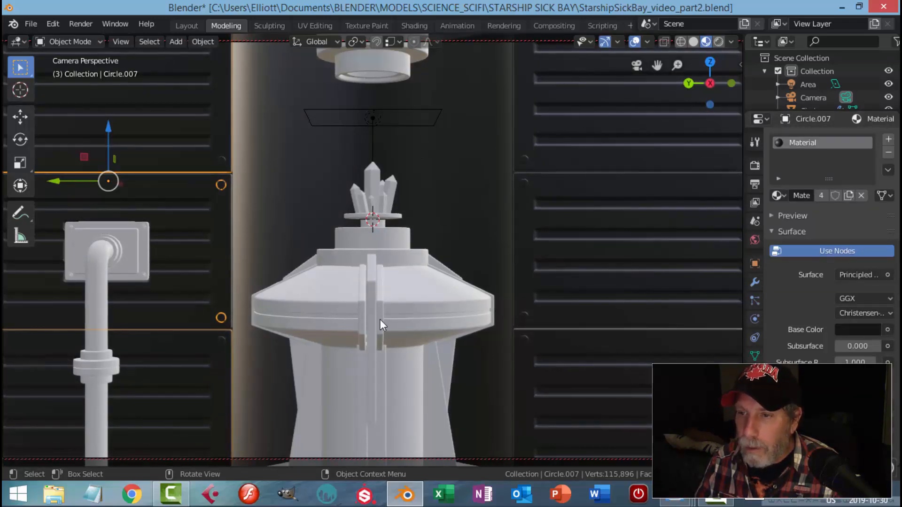
- Assign the same dark Material to the pipe, its wall mounting plate and the coupling ring, and deselect everything
click(99, 283)
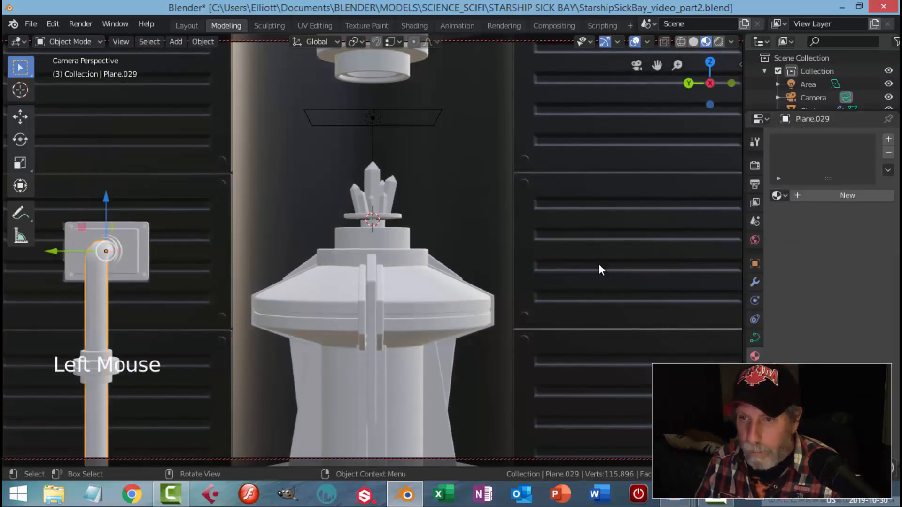
click(778, 196)
click(712, 215)
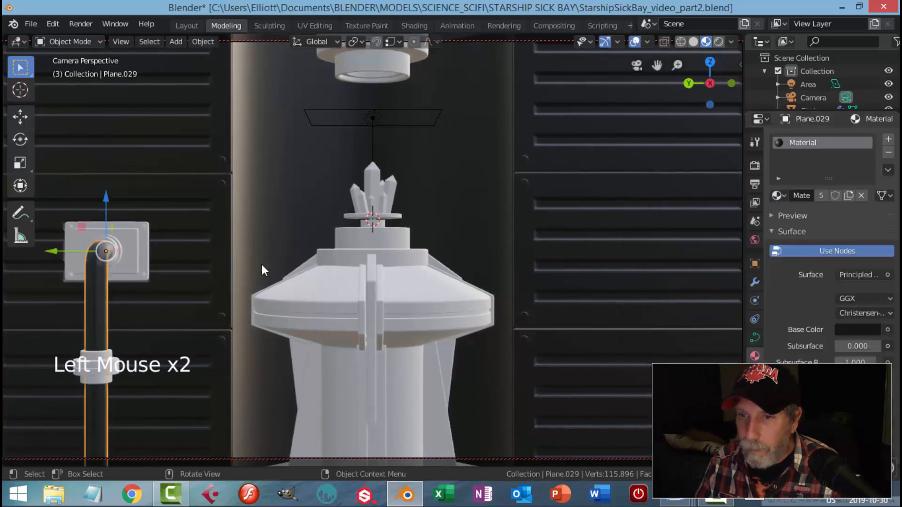
click(149, 249)
click(778, 196)
click(735, 215)
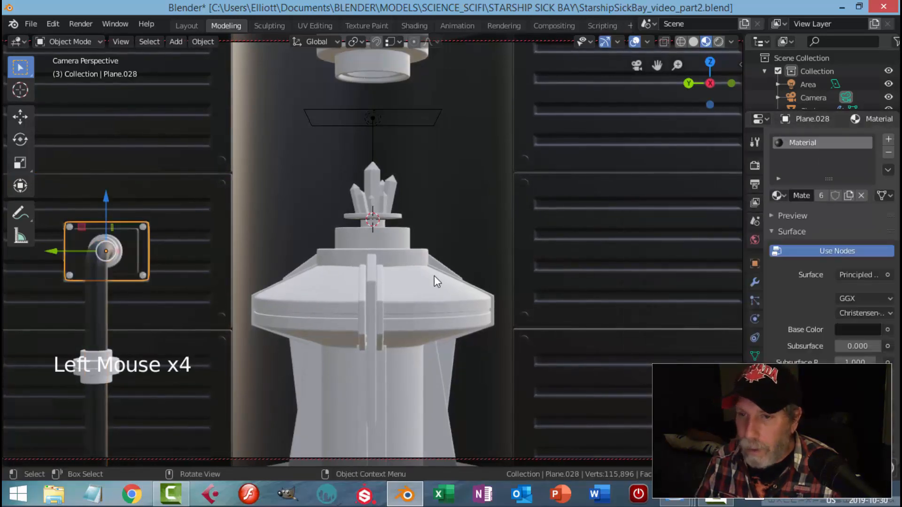
click(106, 379)
click(778, 195)
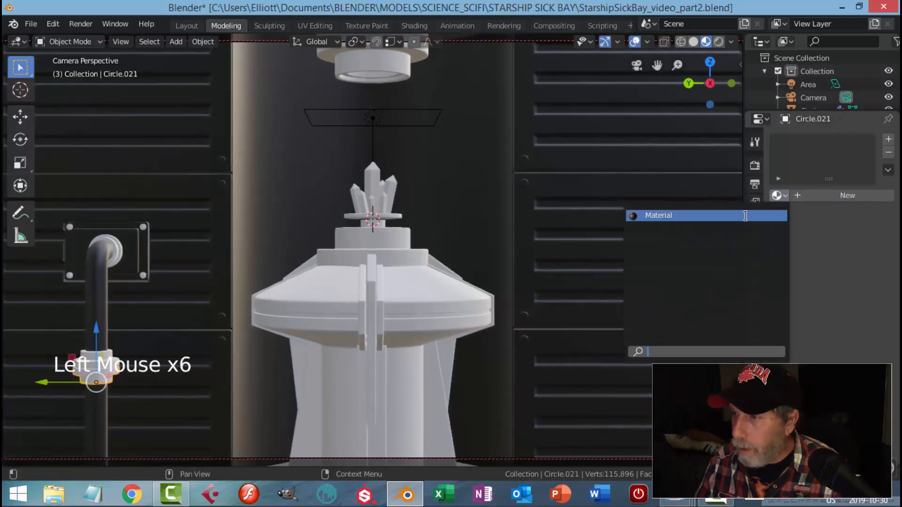
click(686, 214)
key(alt+a)
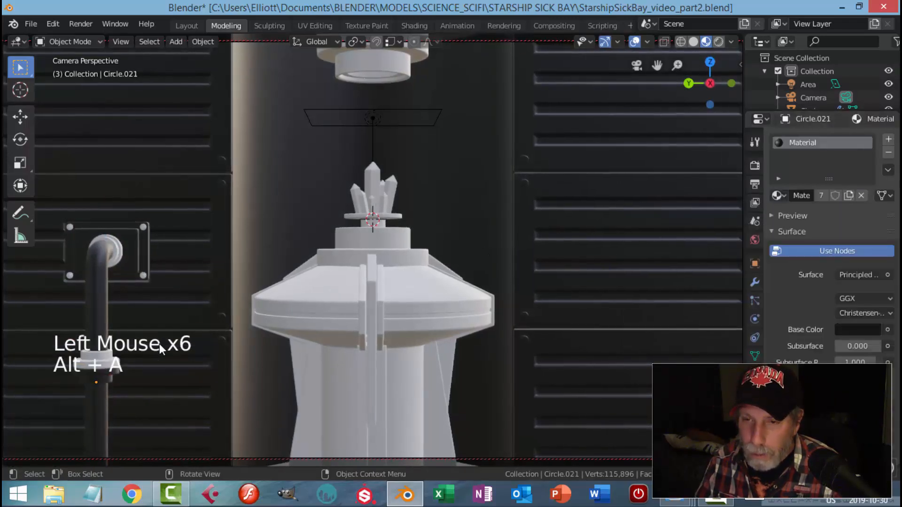
- Assign the existing dark Material to the upper ring of the pipe's coupling and deselect it
key(KP_0)
scroll(164, 348, up, 4)
shift+middle_drag(176, 356, 397, 247)
click(381, 245)
click(778, 196)
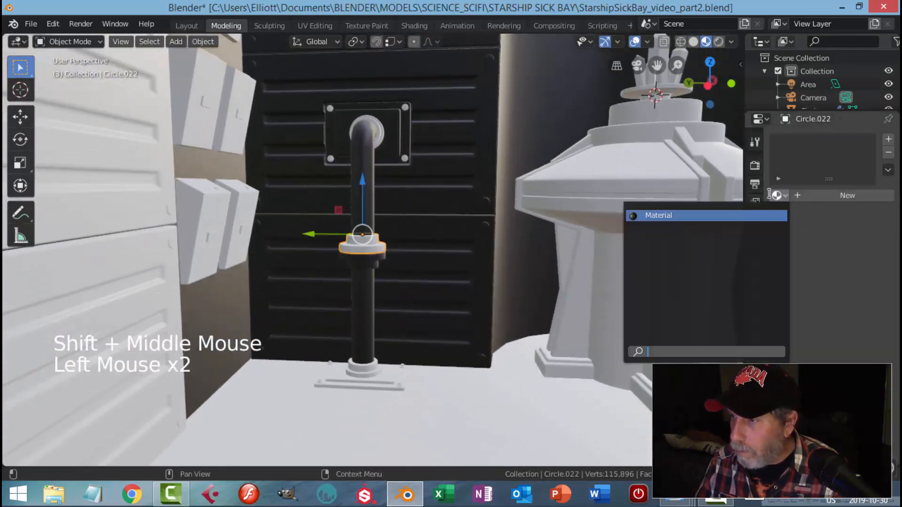
click(693, 212)
key(alt+a)
- Assign the existing dark Material to the round collar where the pipe meets its wall mounting plate
middle_drag(441, 197, 402, 159)
click(389, 130)
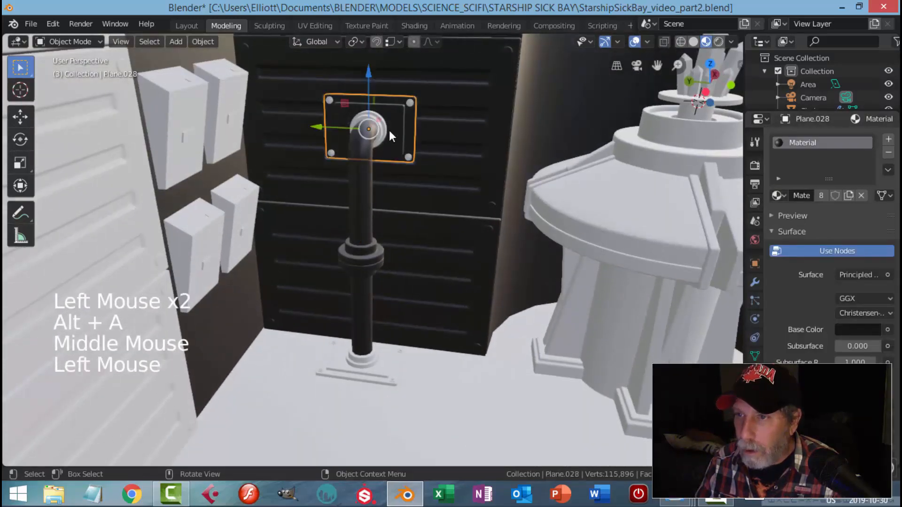
key(alt+a)
click(382, 123)
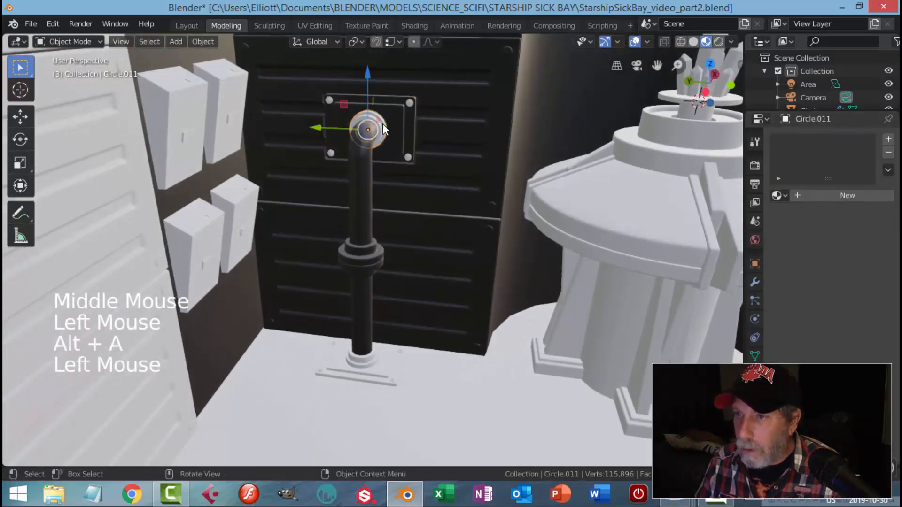
click(777, 195)
click(725, 214)
- Assign the existing dark Material to both pairs of wedge-shaped boxes on the side wall beside the pipe
click(229, 117)
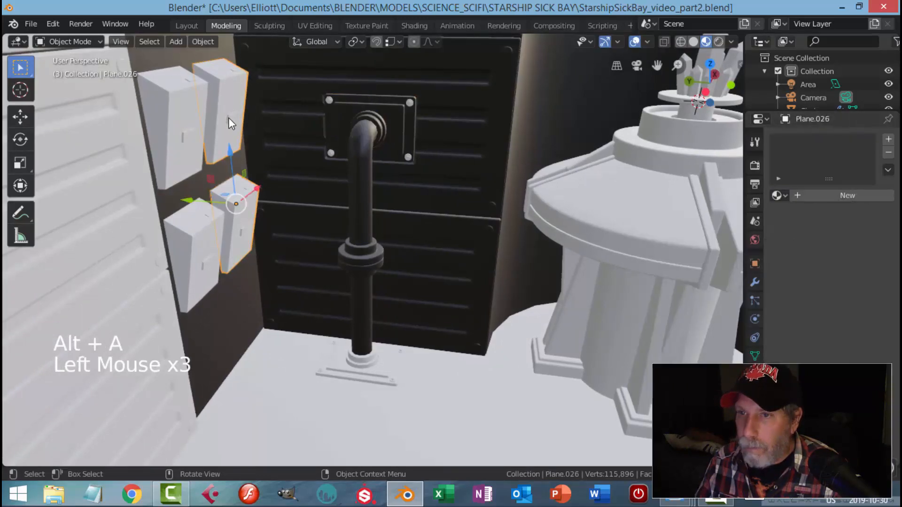
click(776, 195)
click(707, 215)
click(173, 111)
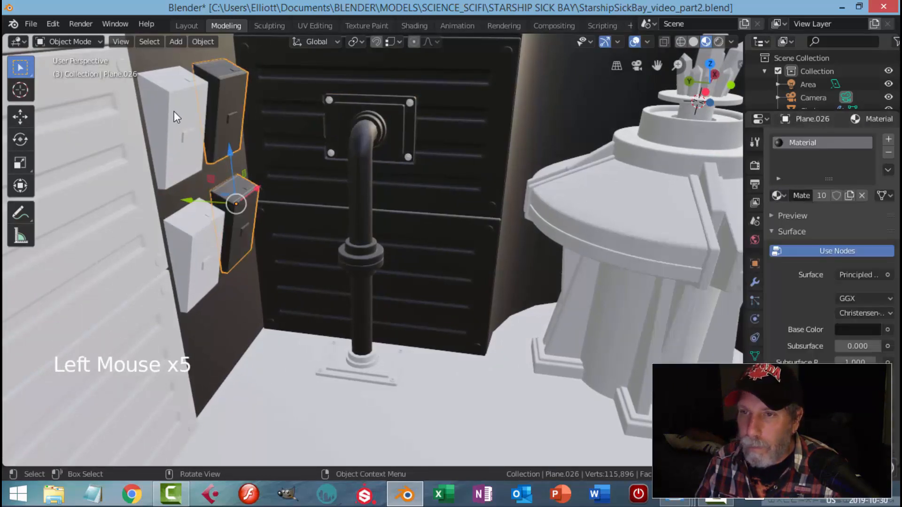
click(776, 195)
click(705, 215)
- Assign the existing dark Material to the white ribbed panels next to the wall boxes and deselect everything
click(117, 190)
click(776, 196)
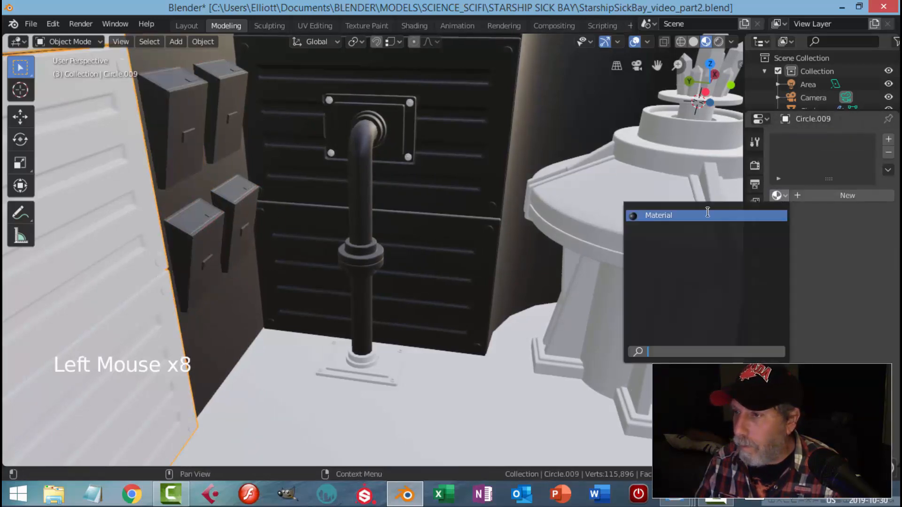
click(705, 214)
key(alt+a)
- Assign the existing dark Material to the tall ribbed panels on the angled wall across from the pipe
scroll(411, 188, down, 3)
shift+middle_drag(416, 171, 414, 231)
shift+middle_drag(499, 254, 596, 179)
click(601, 179)
click(776, 196)
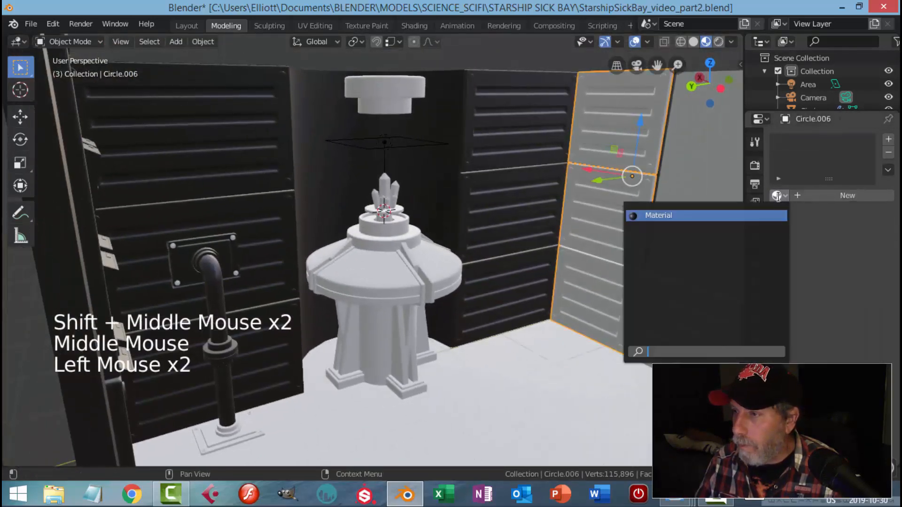
click(705, 214)
- Assign the existing dark Material to the plain wall beyond the angled panels and to the low ribbed panel below it
click(704, 190)
click(776, 195)
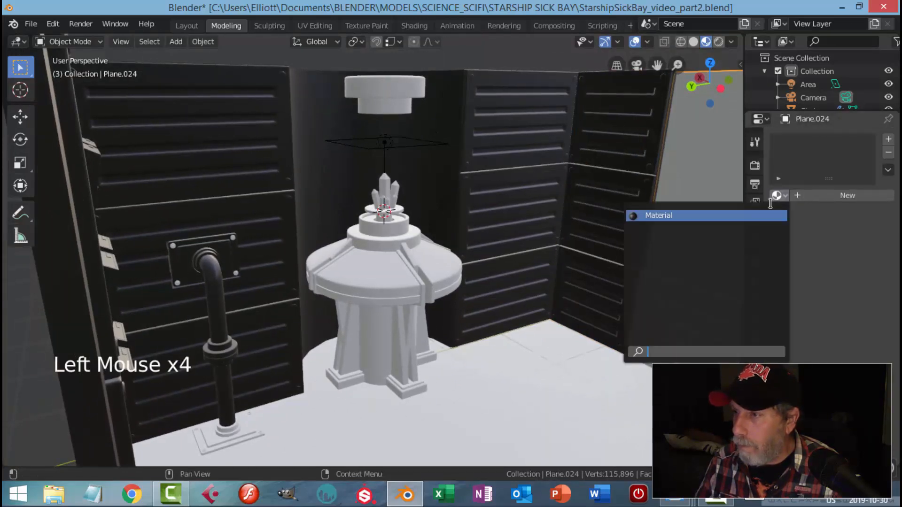
click(732, 220)
click(726, 304)
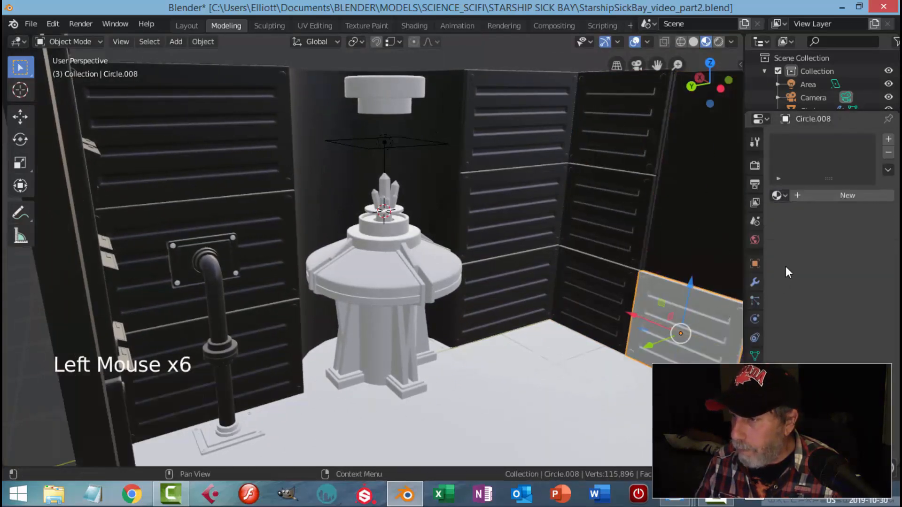
click(778, 199)
click(742, 212)
key(alt+a)
- Link the pipe mounting plate's material to the round washers at three of its corners and deselect everything
middle_drag(714, 250, 420, 275)
scroll(461, 247, up, 2)
scroll(419, 249, up, 7)
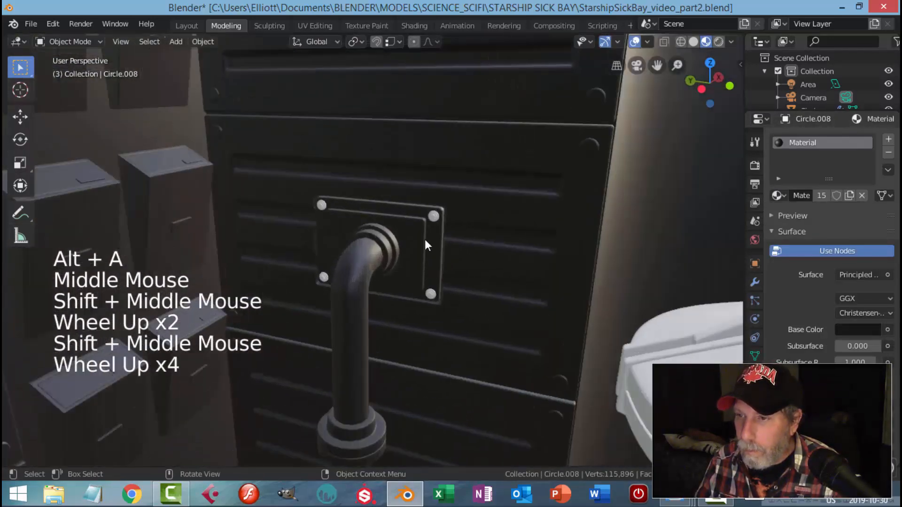
shift+middle_drag(478, 229, 466, 263)
scroll(480, 219, up, 3)
click(483, 210)
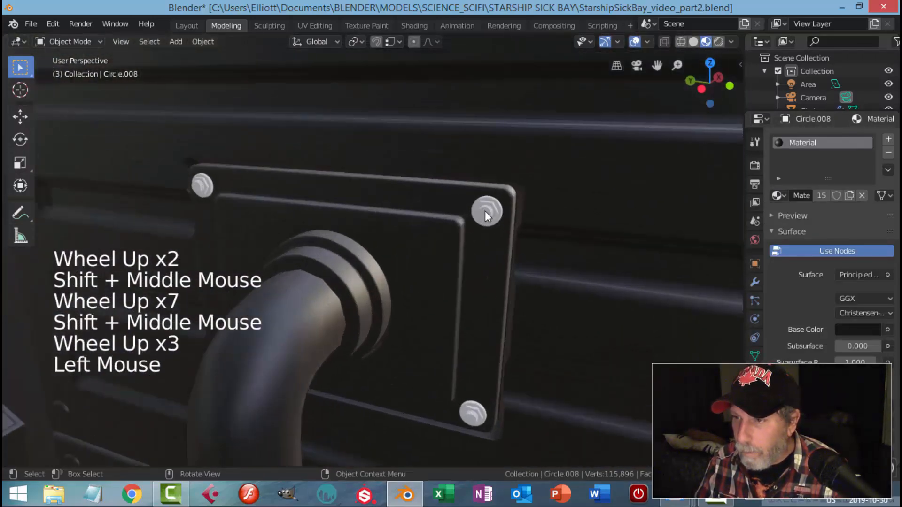
shift+click(472, 415)
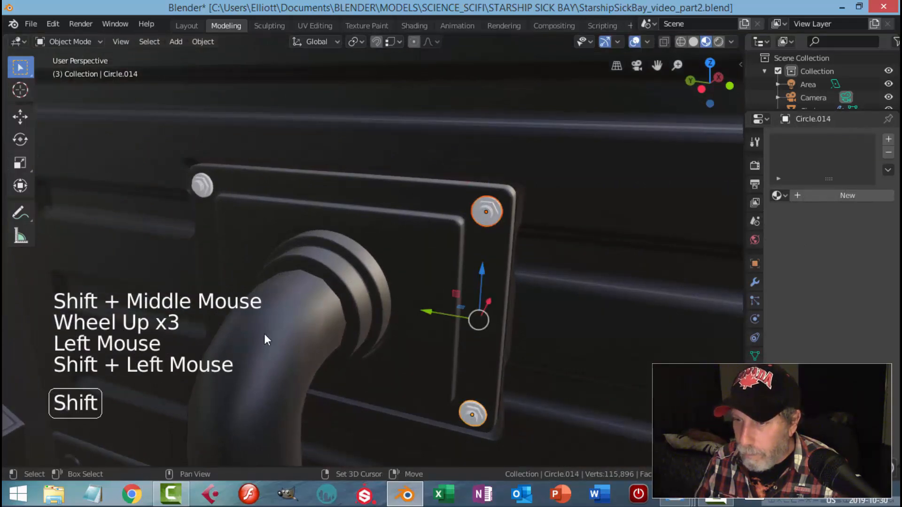
shift+click(202, 190)
shift+click(280, 190)
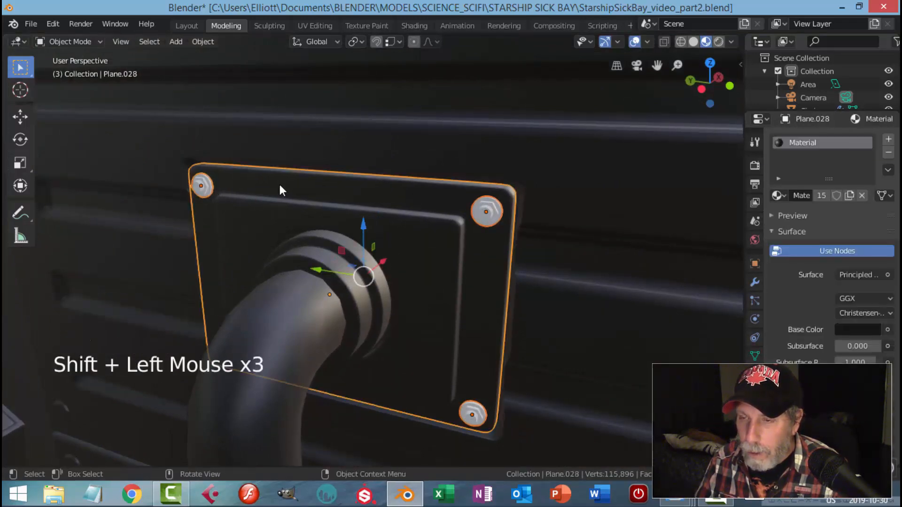
key(ctrl+l)
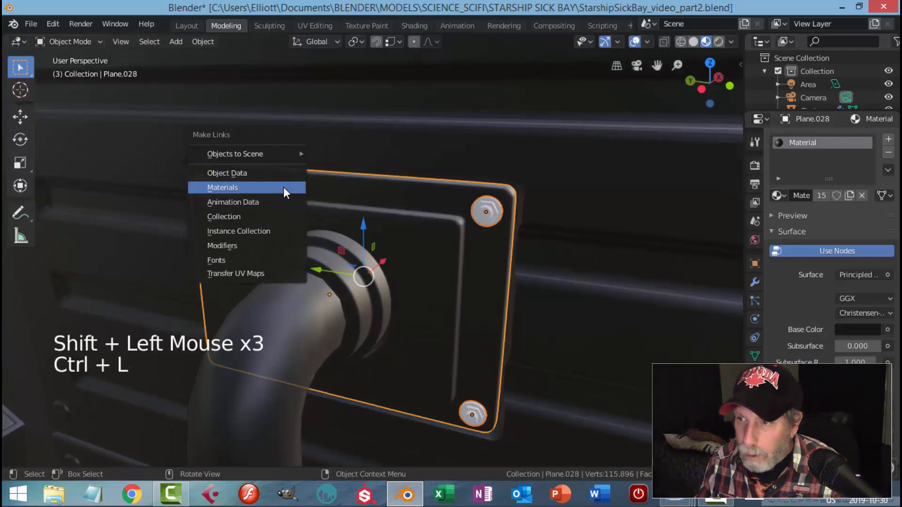
click(283, 187)
key(alt+a)
- Link the mounting plate's material to the hex nut at its upper corner nearest the machine
click(492, 205)
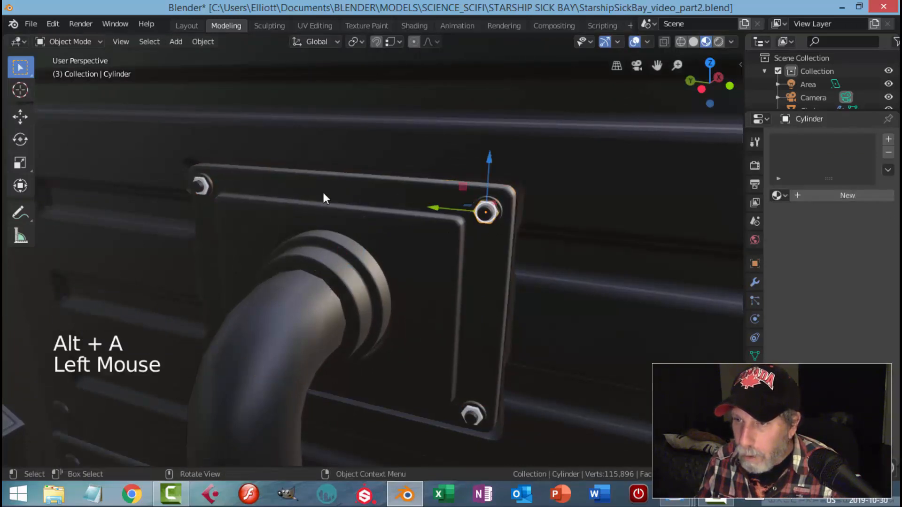
shift+click(204, 185)
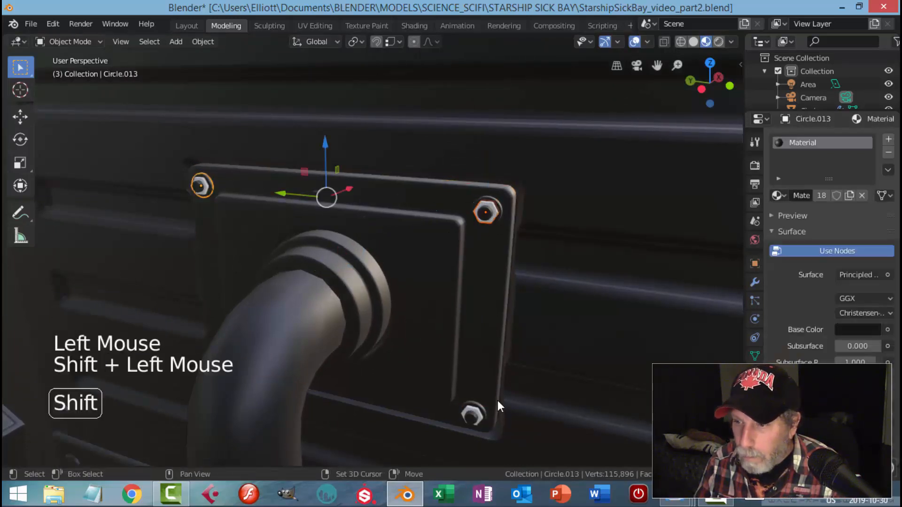
shift+click(474, 413)
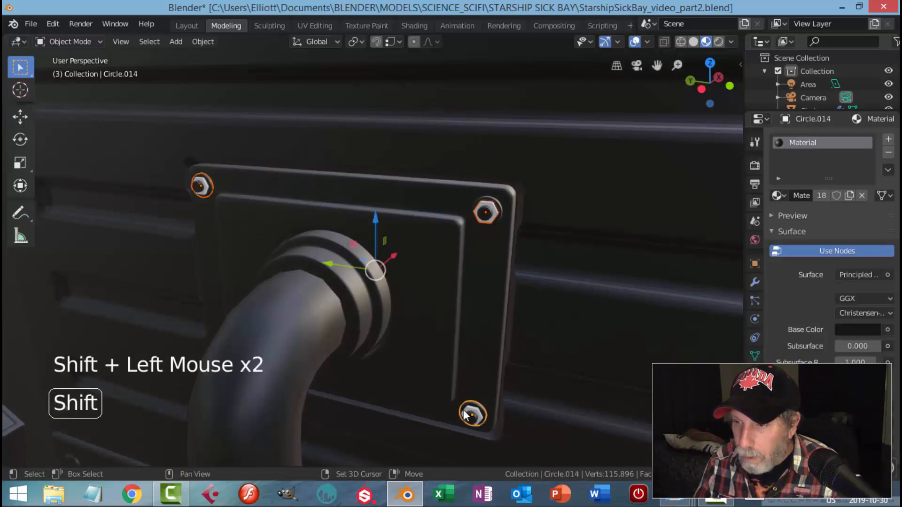
shift+click(471, 315)
key(ctrl+l)
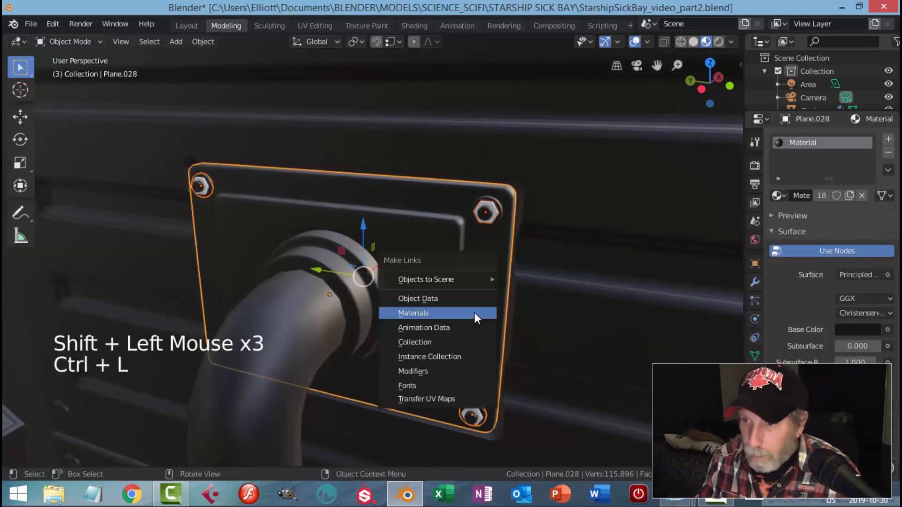
click(475, 314)
key(alt+a)
- Link the mounting plate's material to the hex nut at its lower corner nearest the machine
click(481, 412)
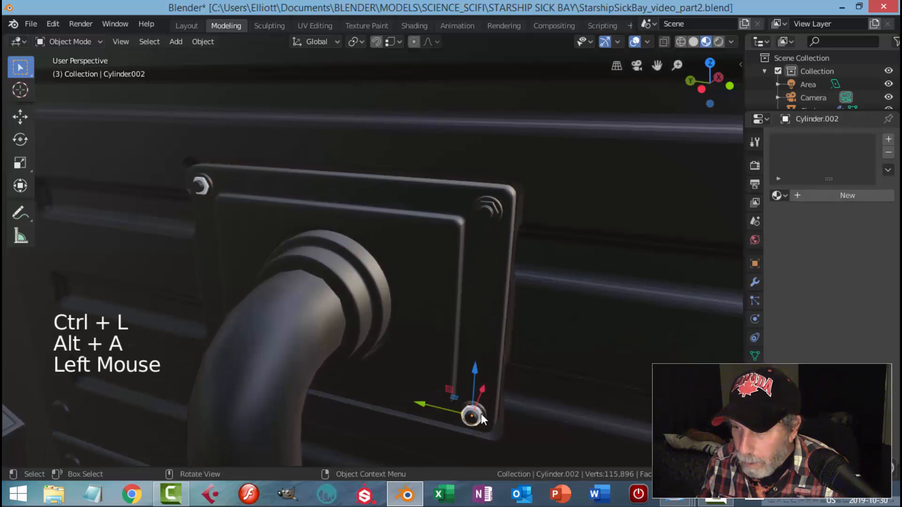
scroll(486, 410, up, 1)
scroll(485, 407, up, 1)
shift+click(510, 317)
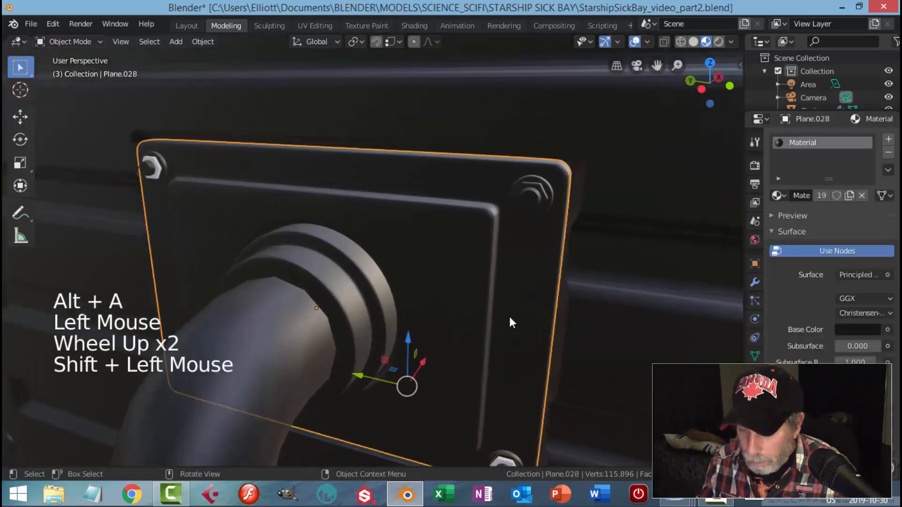
key(ctrl+l)
click(509, 317)
key(alt+a)
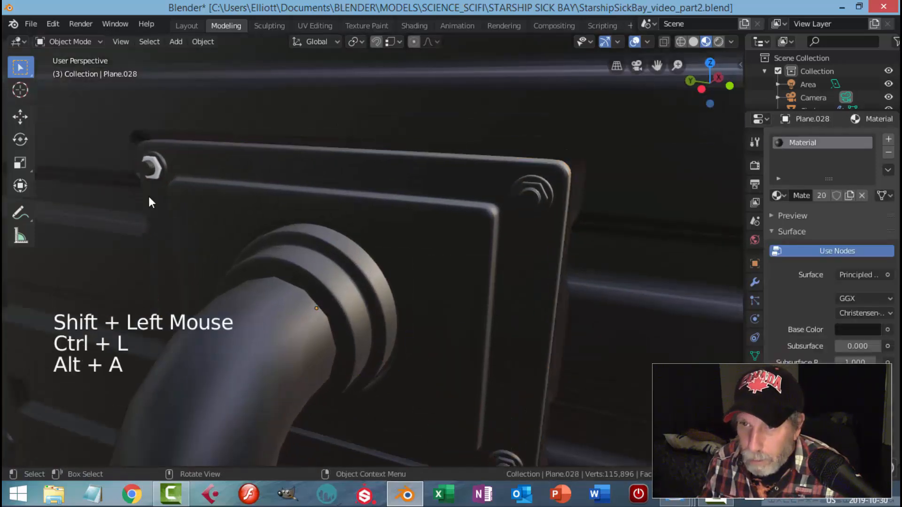
- Smooth the pipe with a level 2 subdivision surface and deselect it
click(266, 315)
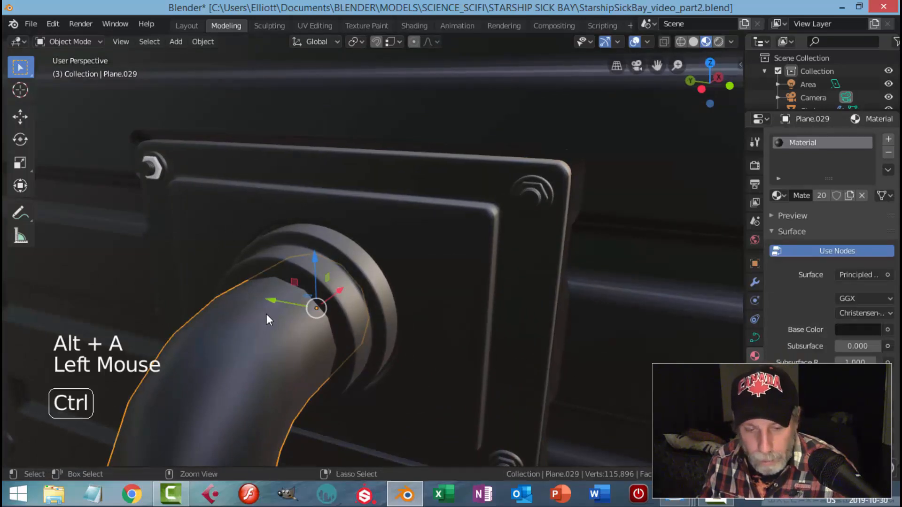
key(ctrl+2)
key(alt+a)
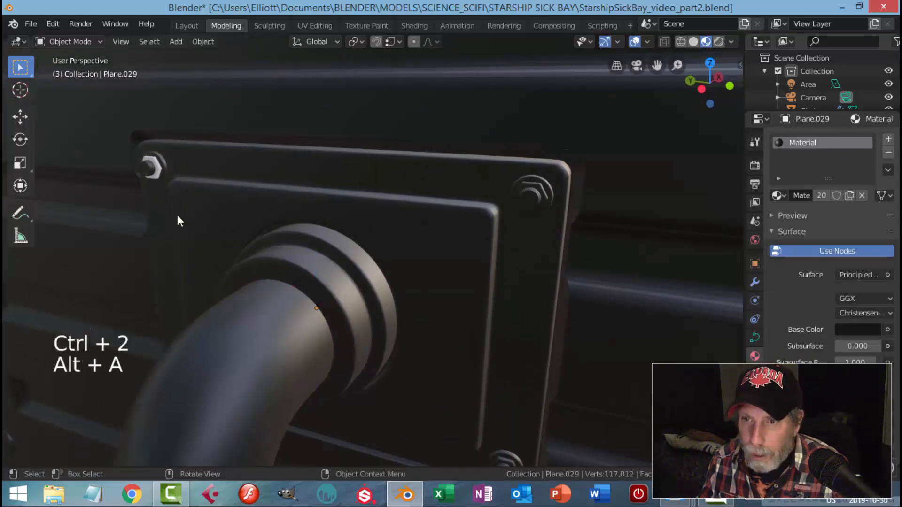
- Link the mounting plate's material to the hex nut at its upper corner farthest from the machine
click(157, 165)
shift+click(262, 206)
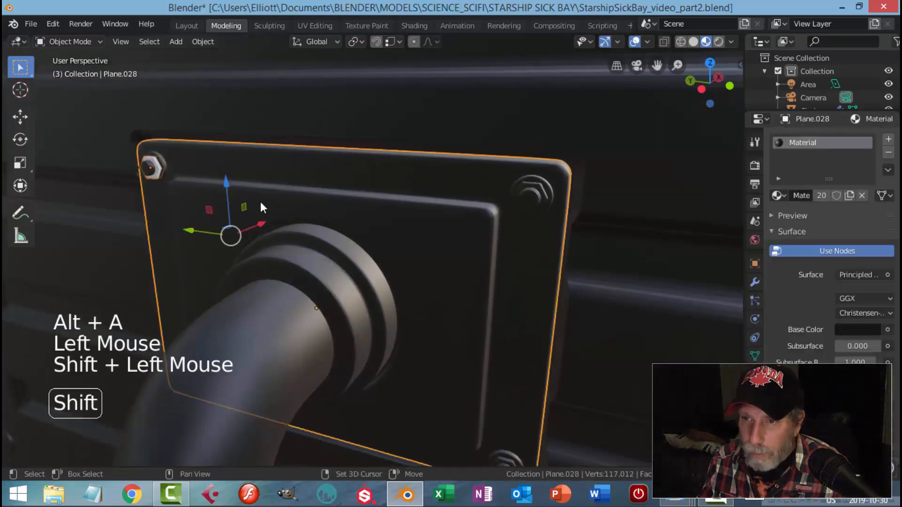
key(ctrl+l)
click(260, 202)
key(alt+a)
- Try to link the mounting plate's material to the washer at its last untreated lower corner
scroll(252, 207, down, 3)
middle_drag(253, 208, 379, 291)
click(380, 291)
scroll(369, 311, up, 2)
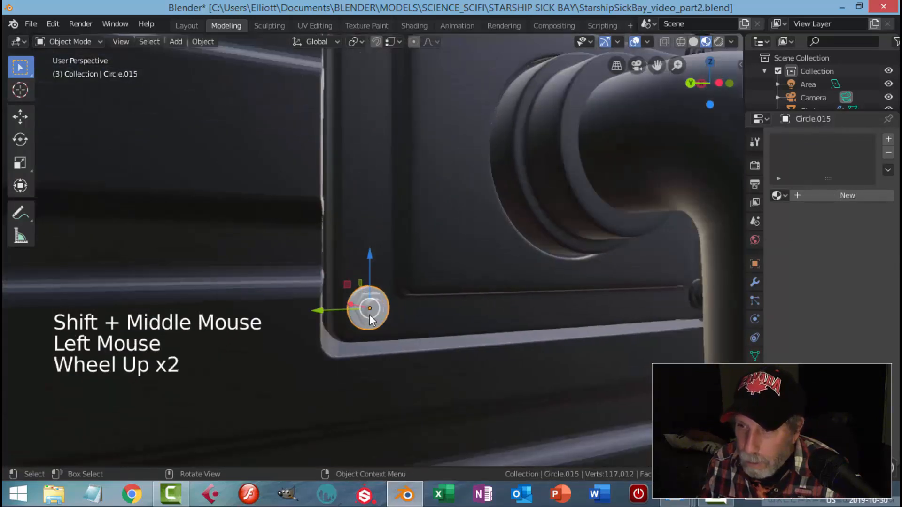
key(shift)
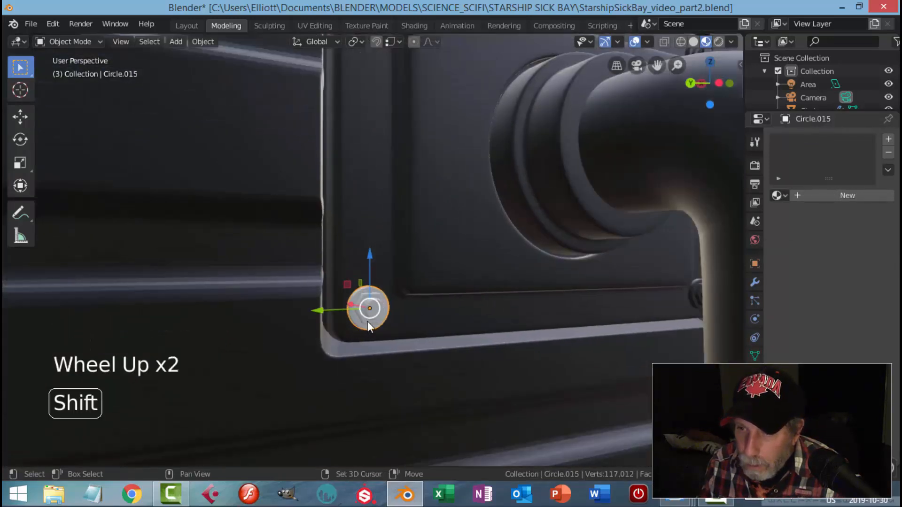
key(alt+a)
click(379, 310)
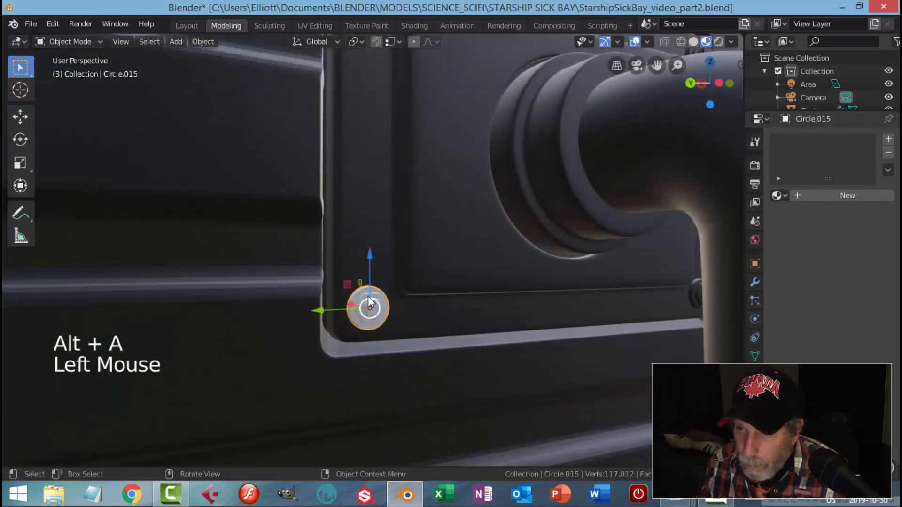
shift+click(369, 305)
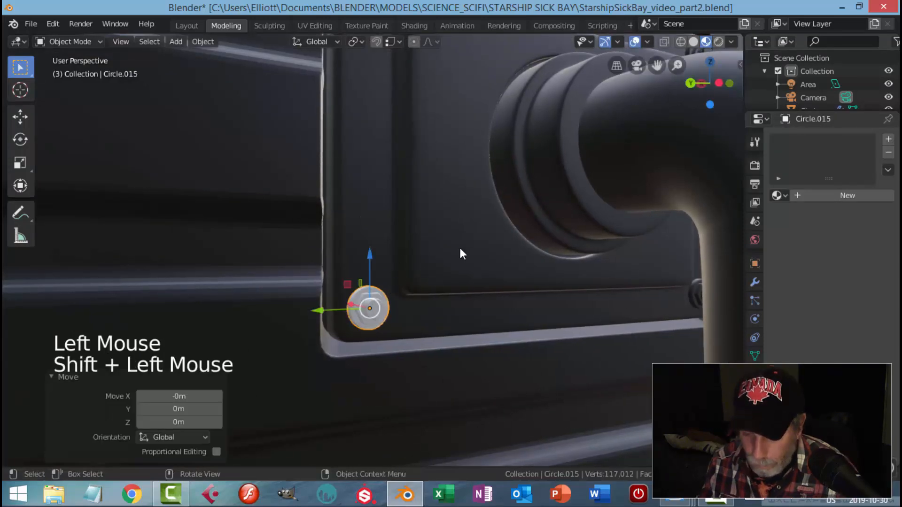
key(ctrl+l)
click(452, 249)
key(alt+a)
- Assign the existing dark Material to the washer and the hex nut at the mounting plate's remaining lower corner
click(378, 306)
click(777, 195)
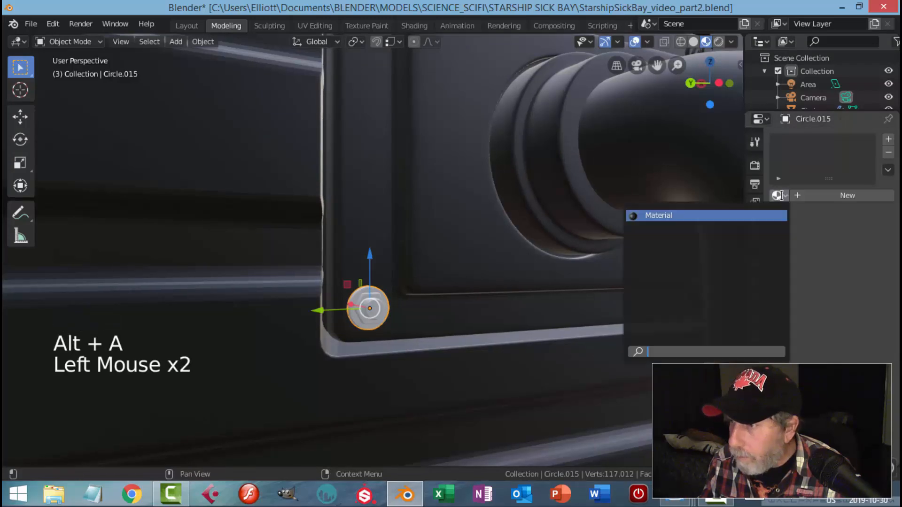
click(694, 215)
key(alt+a)
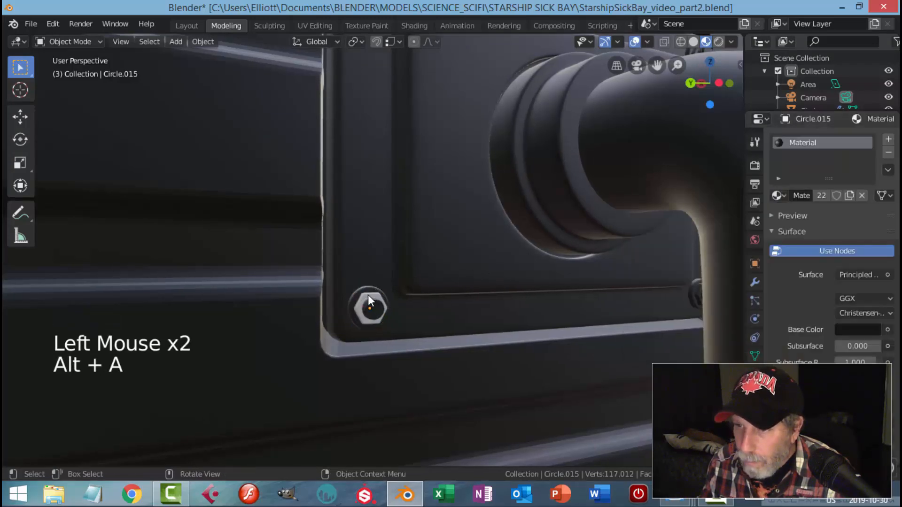
click(368, 296)
click(778, 196)
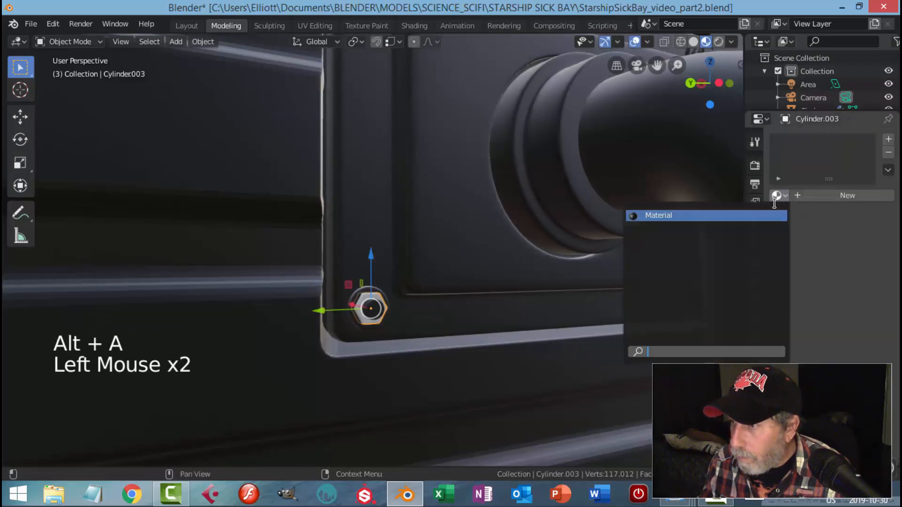
click(723, 215)
key(alt+a)
scroll(475, 328, down, 2)
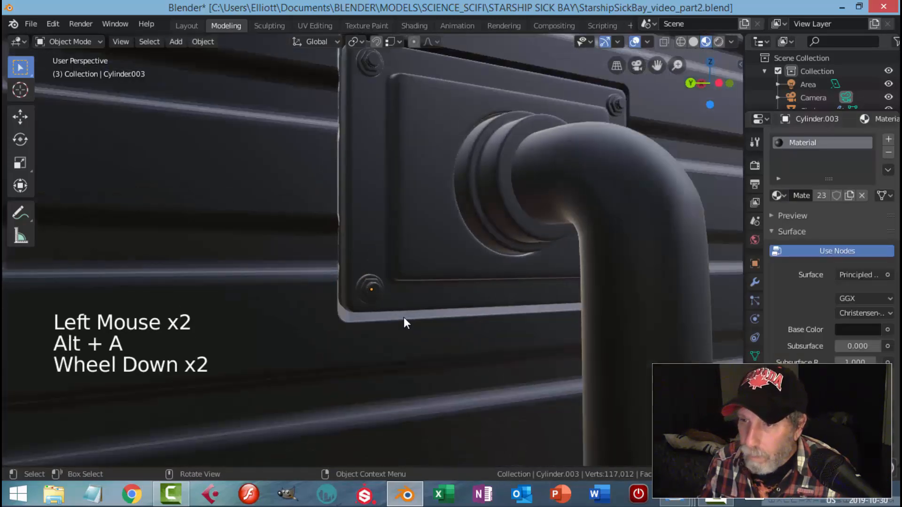
- Check the darkened pipe assembly, deselect everything and save the file
click(436, 319)
middle_drag(435, 318, 393, 331)
key(alt+a)
scroll(438, 281, down, 7)
middle_drag(437, 281, 483, 295)
key(ctrl+s)
- Return to the camera view, raise the camera slightly and pull it back to frame the machine down to its base
scroll(480, 286, down, 2)
scroll(568, 253, down, 1)
key(KP_0)
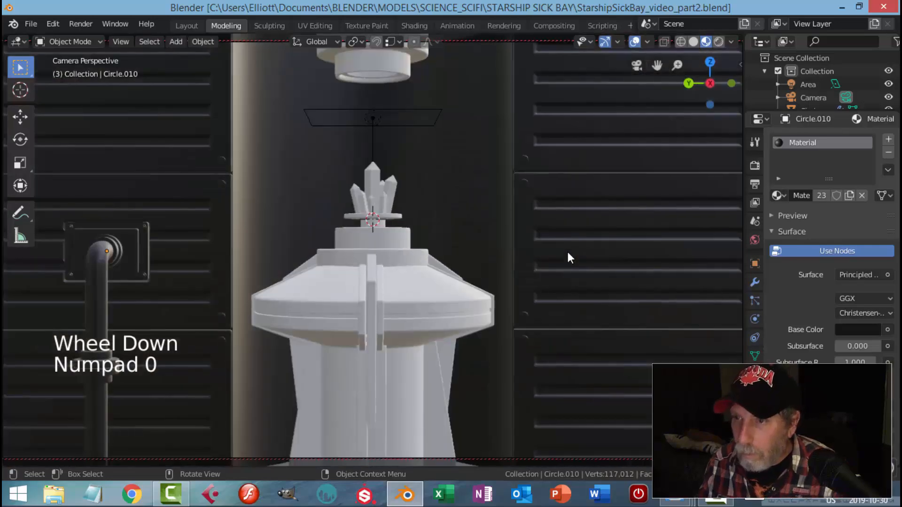
middle_drag(550, 260, 551, 272)
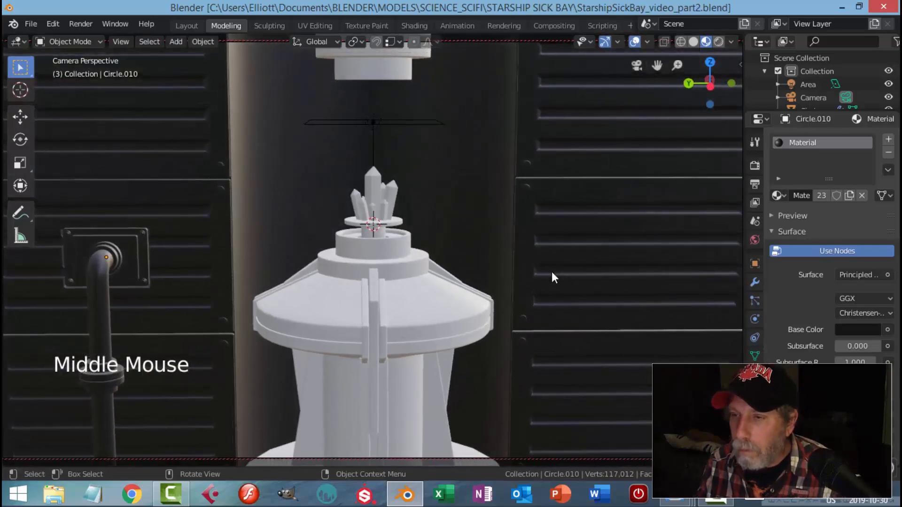
scroll(551, 273, down, 1)
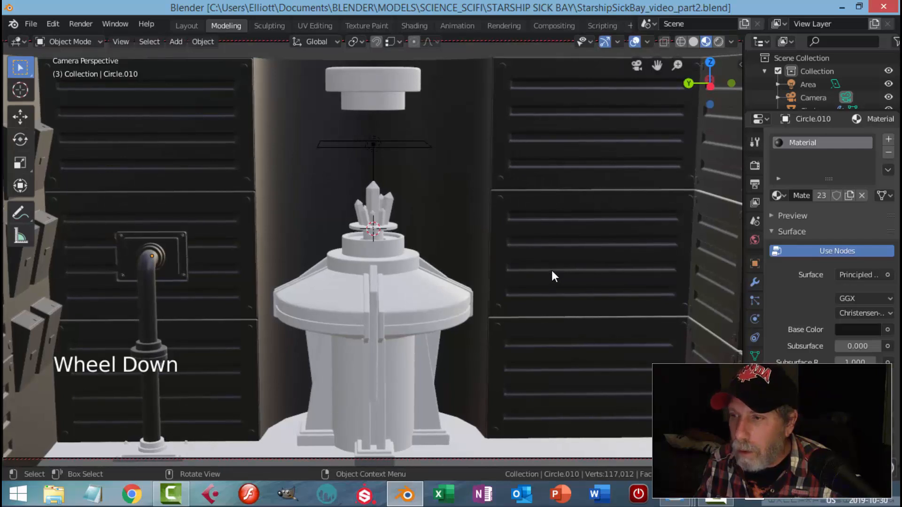
- Lower the camera slightly so more of the floor below the machine is in frame, and save the file
mouse_move(556, 267)
shift+middle_down()
mouse_move(554, 249)
mouse_move(560, 256)
shift+middle_up()
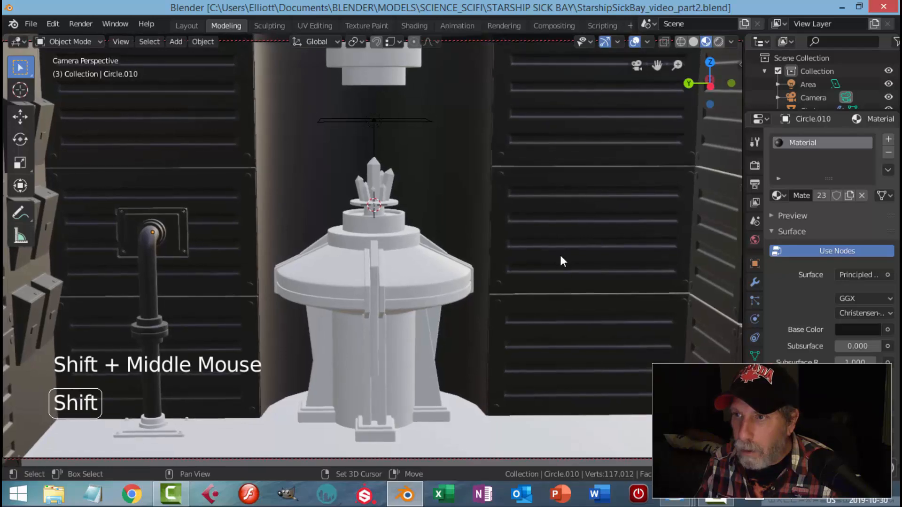
key(ctrl+s)
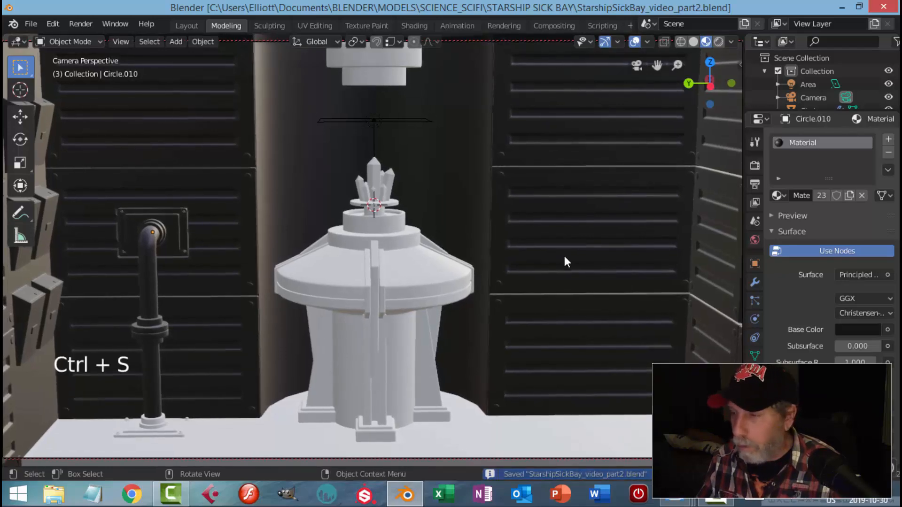
- Leave the camera view, check the machine's lighting from an angle in rendered shading, and return to material preview
key(KP_0)
scroll(551, 214, up, 4)
mouse_move(459, 196)
shift+middle_down()
mouse_move(455, 218)
mouse_move(467, 208)
shift+middle_up()
scroll(458, 212, up, 2)
scroll(465, 207, down, 2)
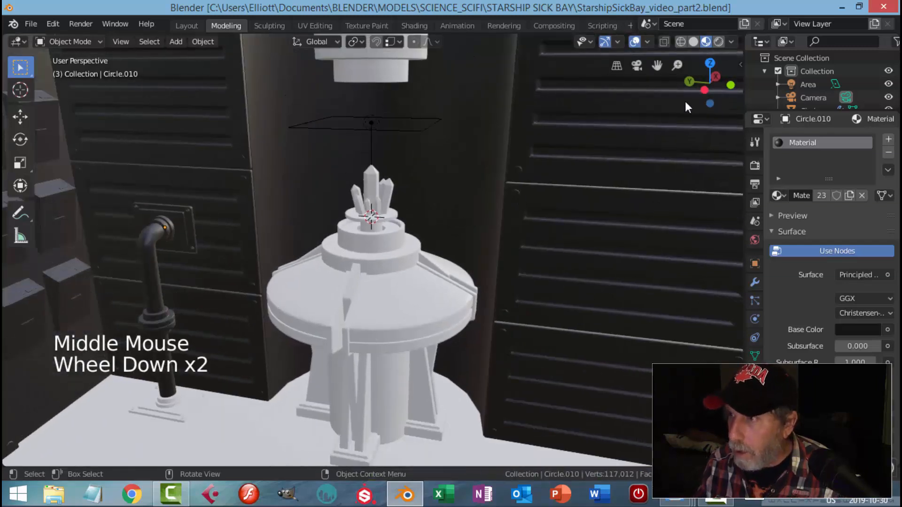
click(719, 42)
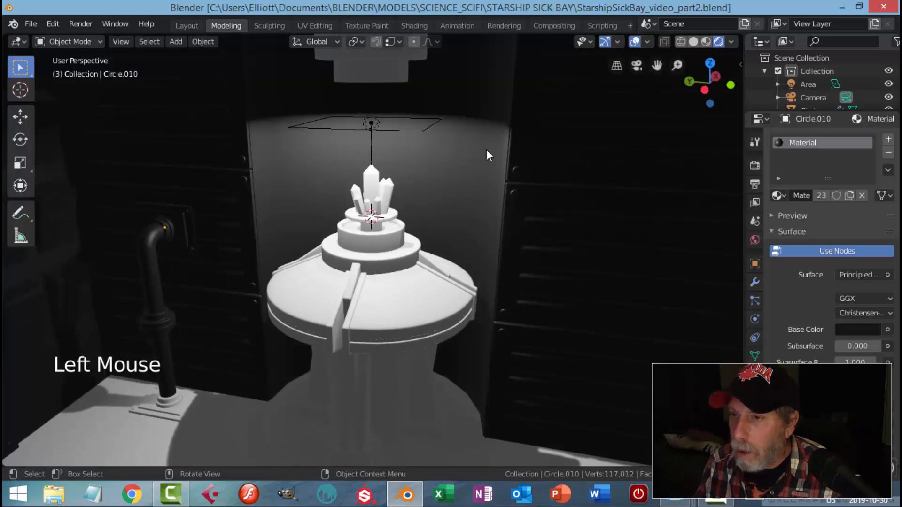
click(704, 42)
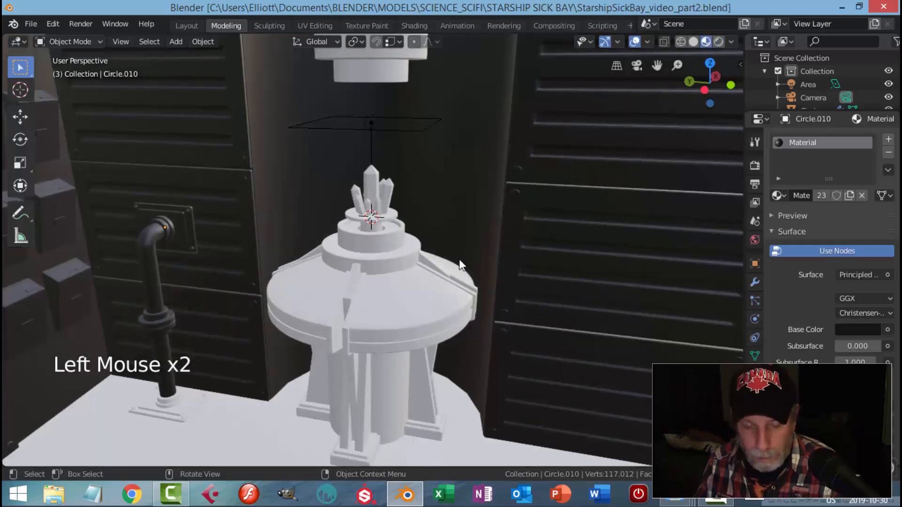
- Save the file, raise the area light above the crystals by about 0.21 m, save again and deselect everything
key(ctrl+s)
click(373, 121)
drag(373, 121, 371, 42)
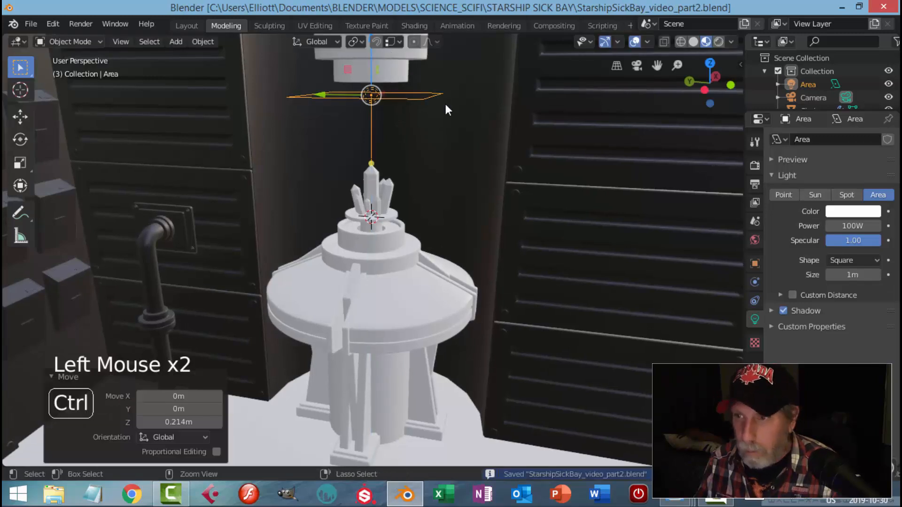
key(ctrl+s)
key(alt+a)
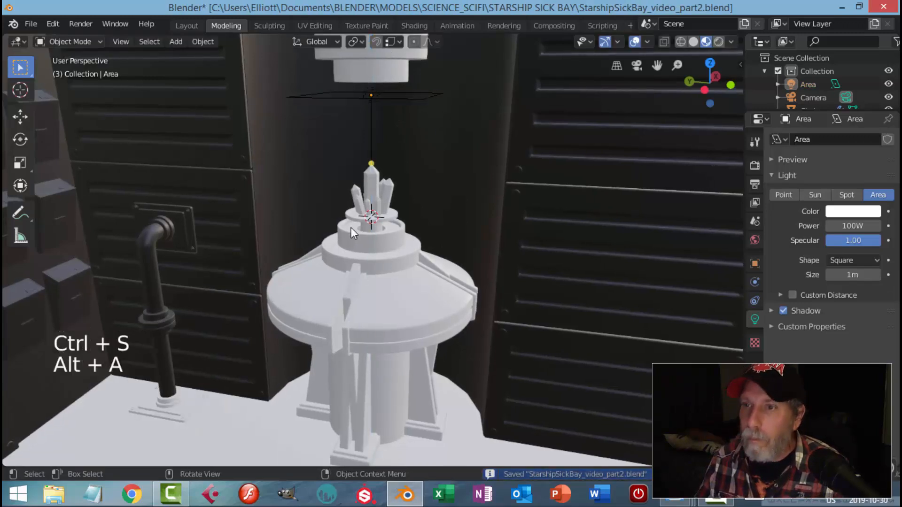
scroll(351, 228, down, 4)
mouse_move(365, 268)
middle_down()
mouse_move(377, 269)
mouse_move(367, 278)
middle_up()
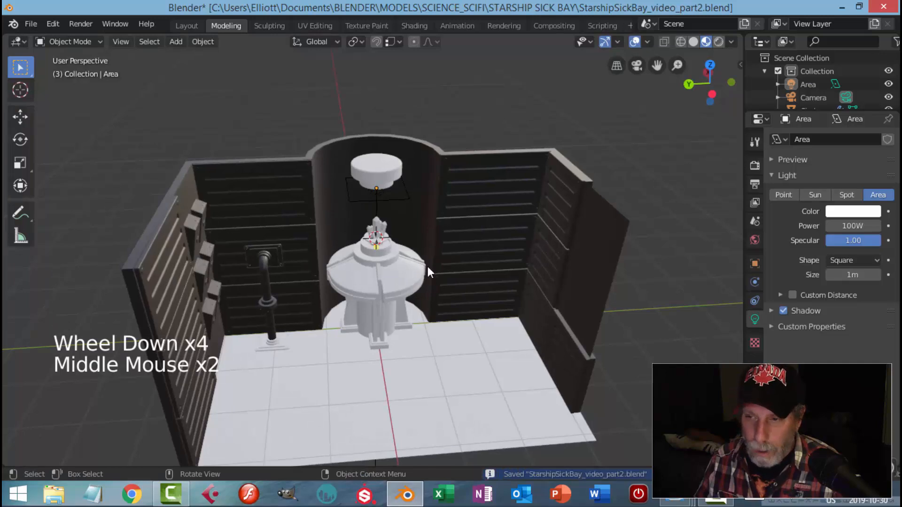
key(shift+s)
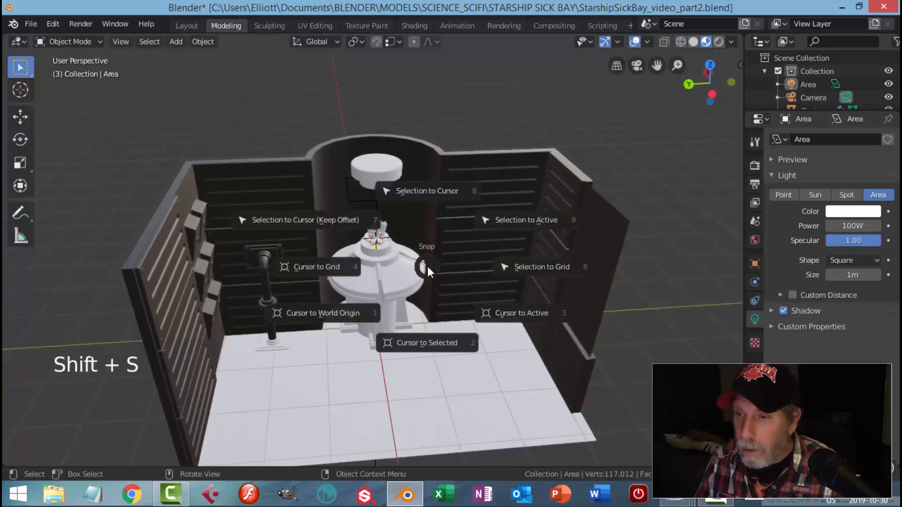
key(Escape)
key(a)
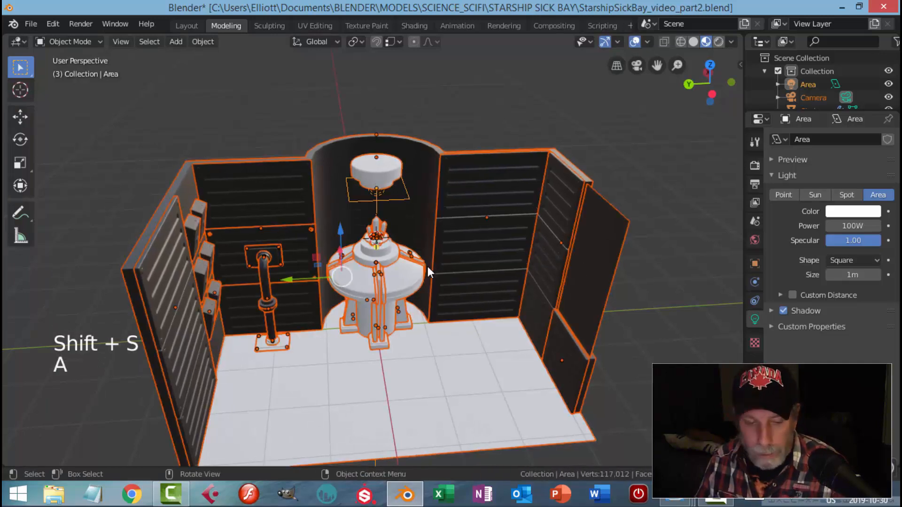
key(alt+a)
- Add a point light and place it high above the pipe near the back wall, raising it about 2.38 m
key(shift+a)
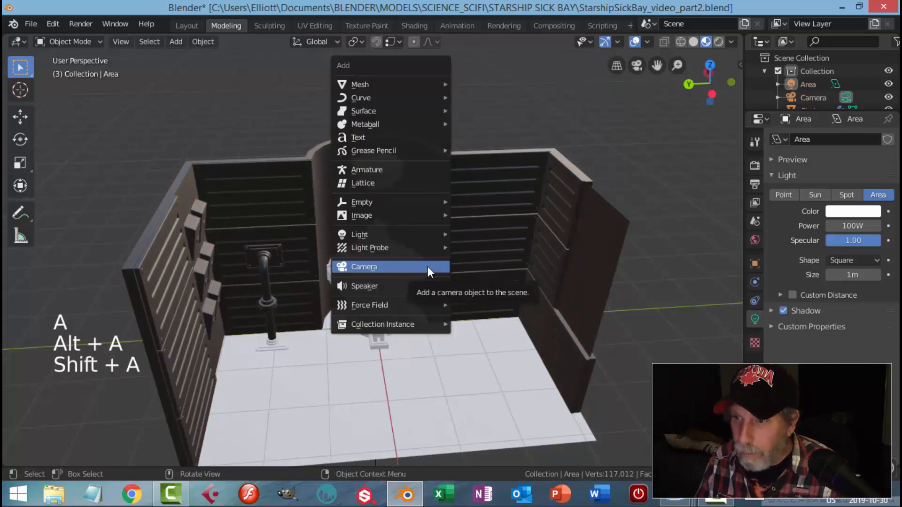
mouse_move(390, 235)
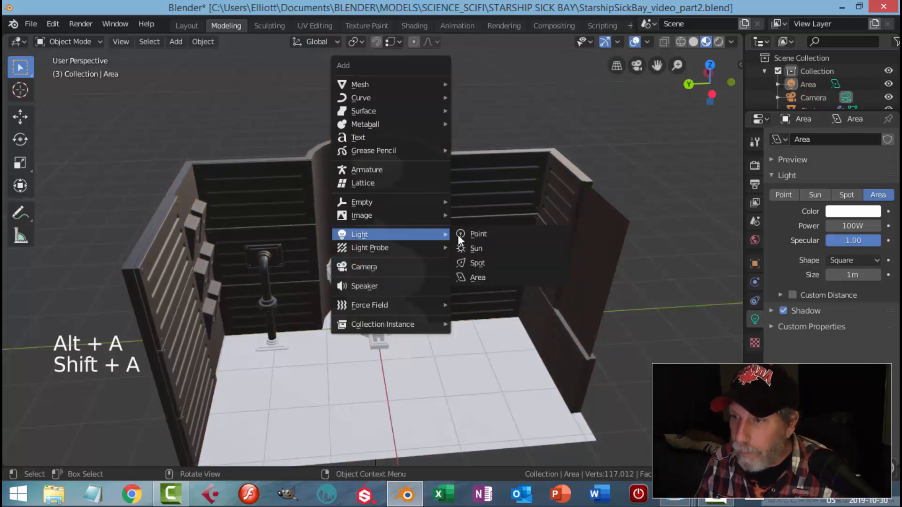
click(483, 233)
scroll(491, 249, down, 2)
middle_drag(491, 249, 381, 276)
drag(401, 226, 367, 281)
middle_drag(366, 281, 442, 262)
drag(333, 266, 313, 285)
middle_drag(313, 285, 372, 294)
mouse_move(321, 280)
mouse_down()
mouse_move(312, 260)
mouse_move(304, 266)
mouse_move(311, 267)
mouse_up()
middle_drag(440, 323, 327, 254)
drag(299, 210, 295, 155)
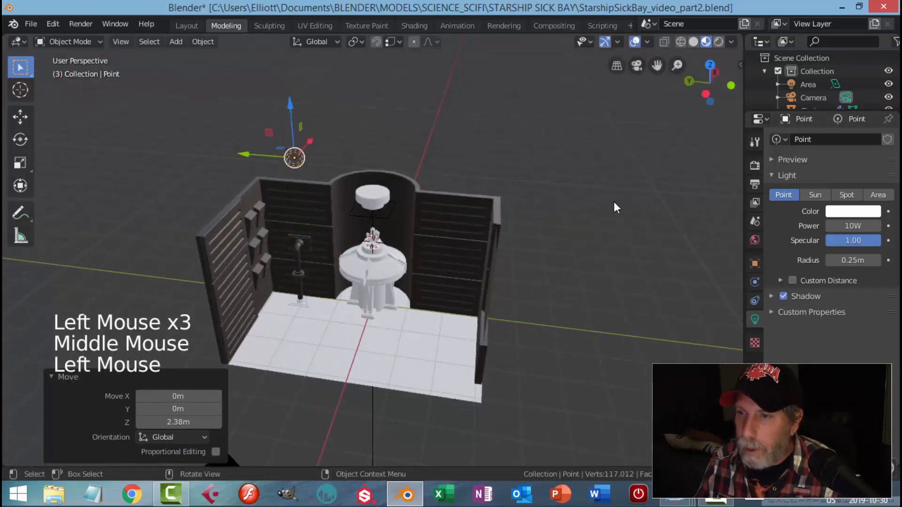
- Set the point light's colour to orange and its power to 400 W
click(852, 211)
click(792, 125)
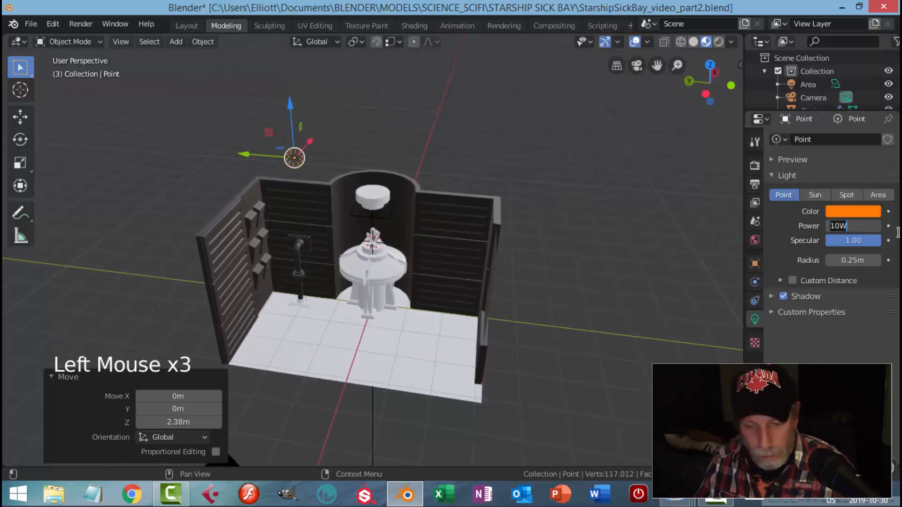
text(4)
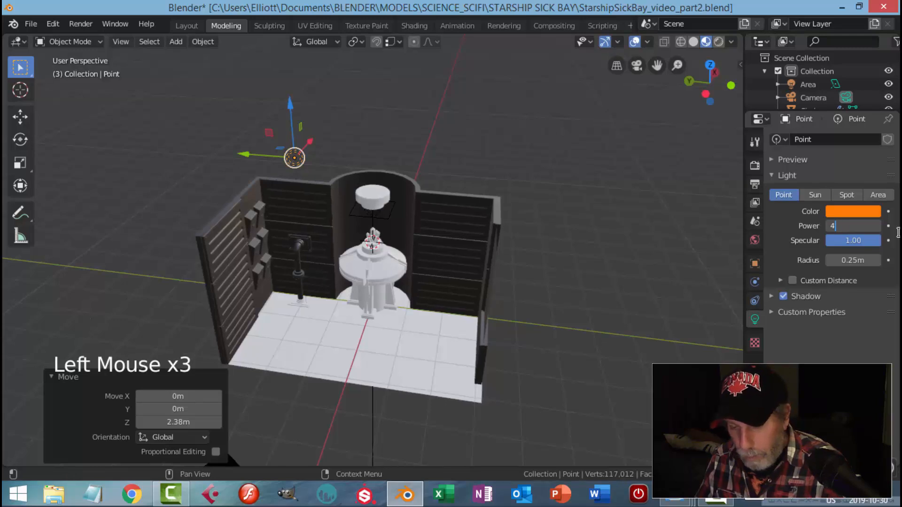
text(00)
key(Return)
- Duplicate the orange light, move the copy about -2.12 m in X and -4.03 m in Y, and colour it light blue
key(KP_7)
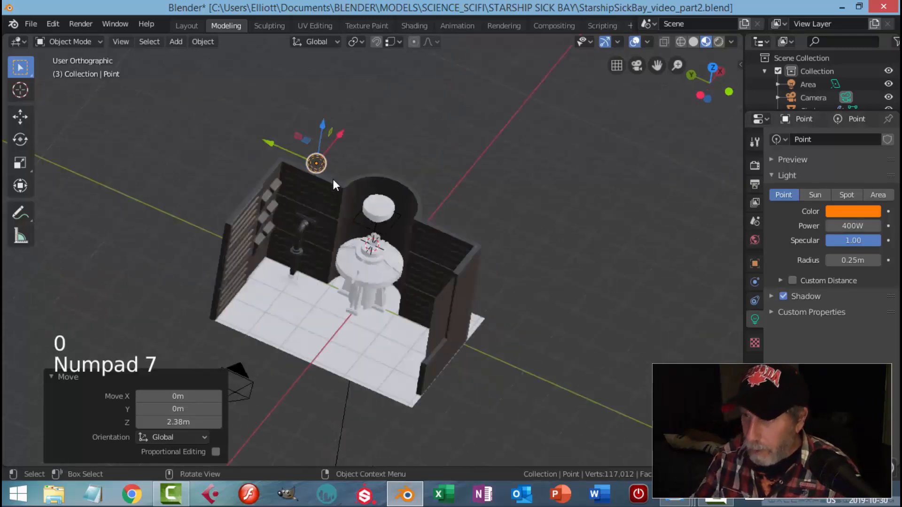
key(shift+d)
click(333, 179)
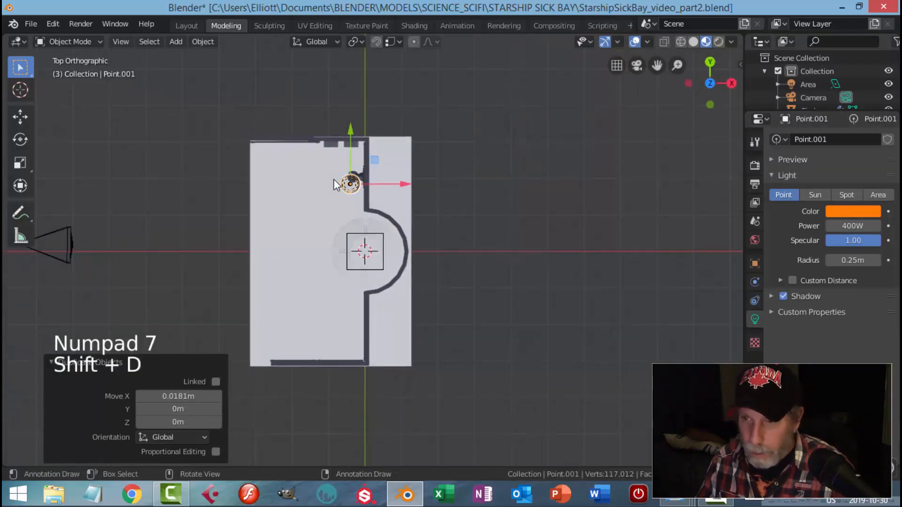
key(g)
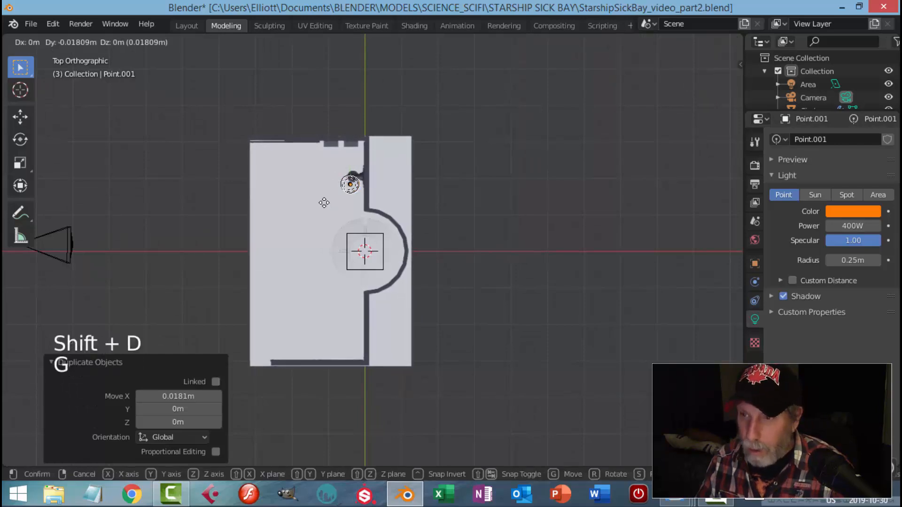
click(256, 326)
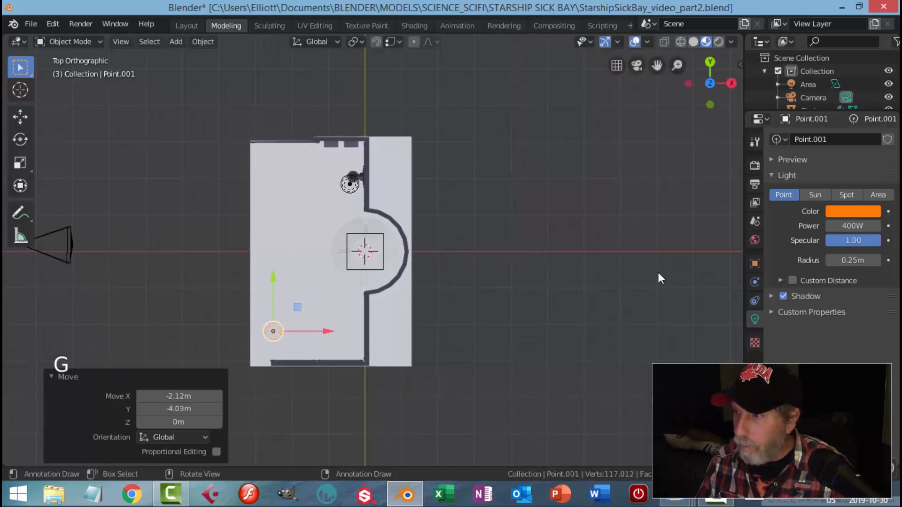
click(844, 209)
click(826, 47)
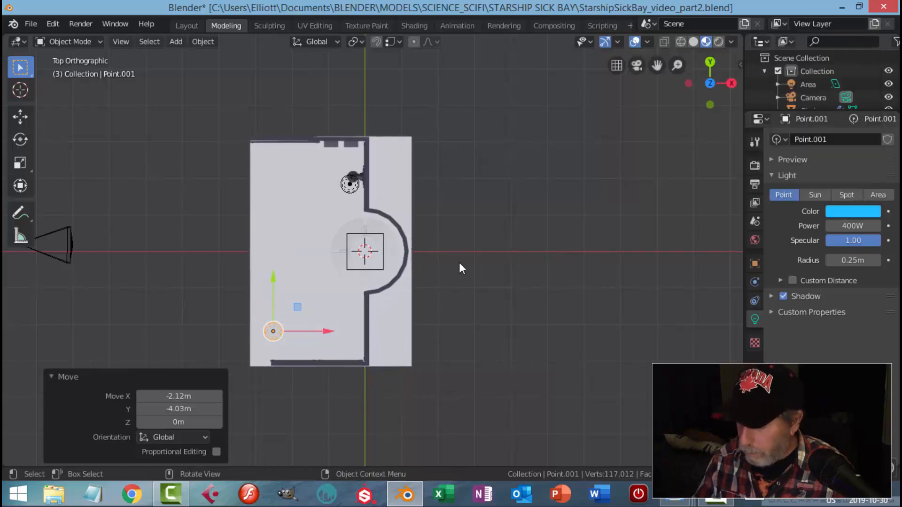
- Preview the orange and blue lighting through the camera in rendered shading, save the file and return to material preview
key(KP_0)
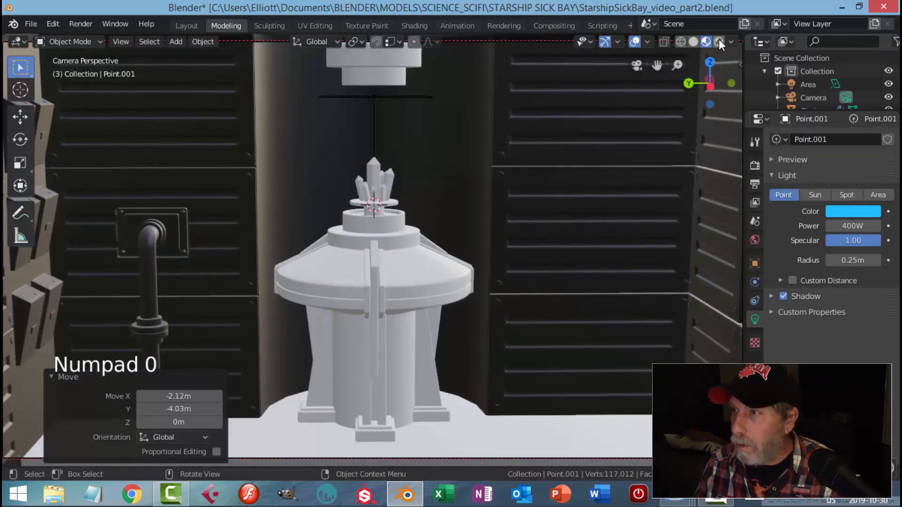
click(719, 41)
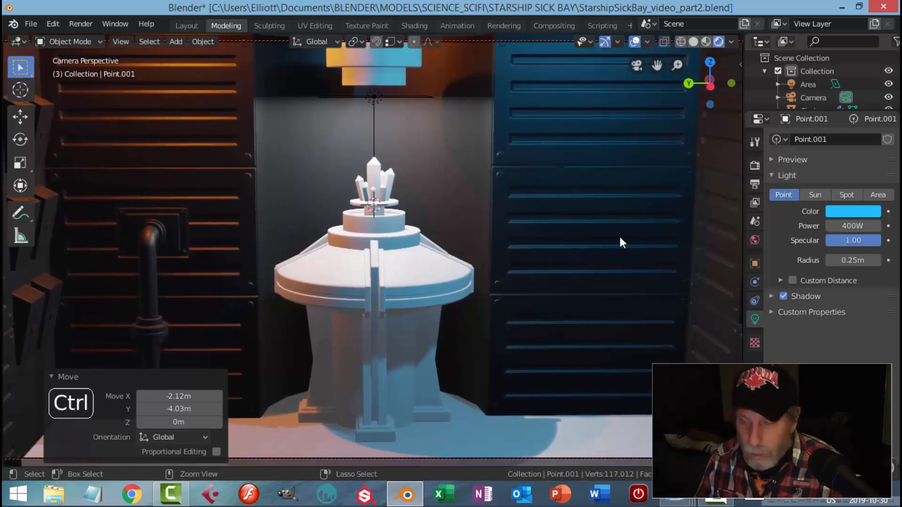
key(ctrl+s)
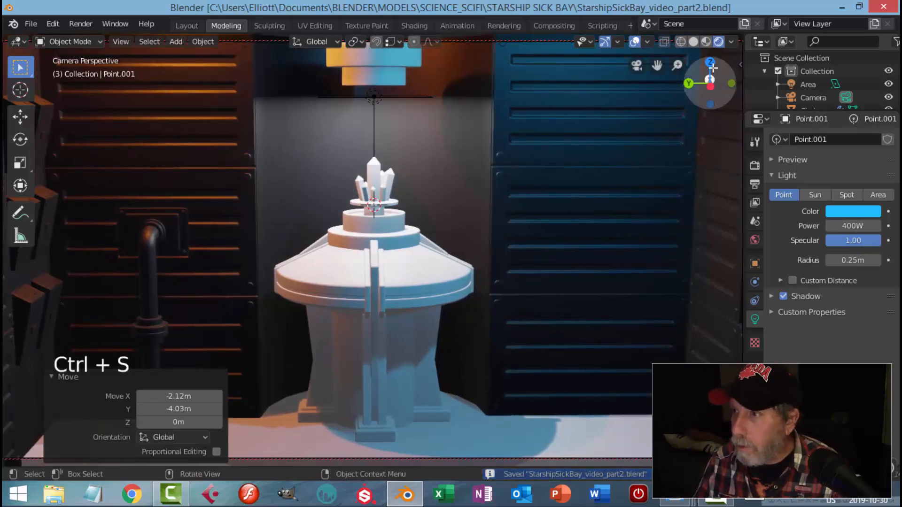
click(705, 42)
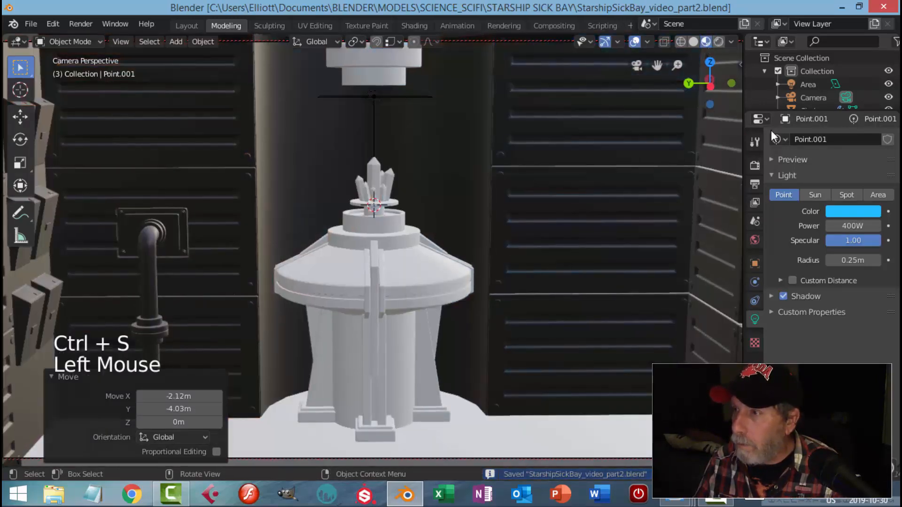
- Set the render engine to Cycles with GPU Compute, preview the rendered camera view, return to material preview and save
click(755, 165)
mouse_move(844, 140)
mouse_down()
mouse_move(834, 179)
mouse_move(849, 171)
mouse_move(837, 201)
mouse_up()
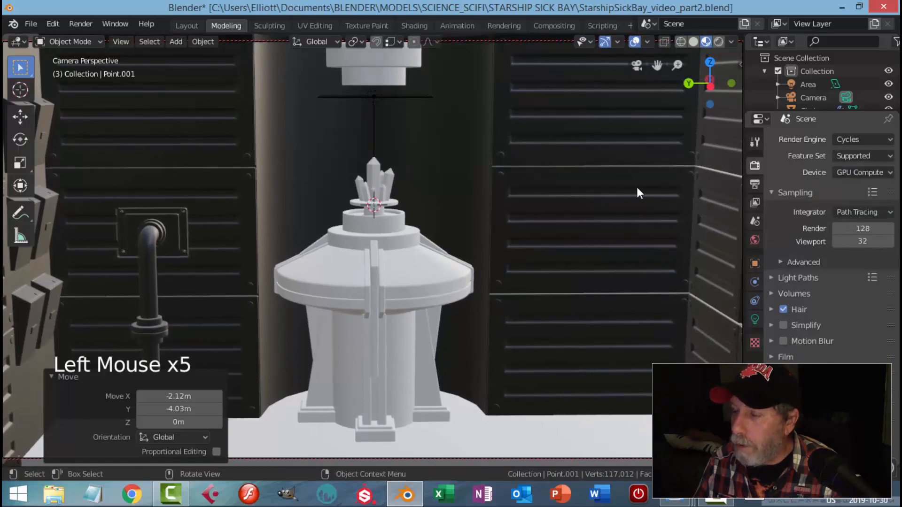
click(719, 42)
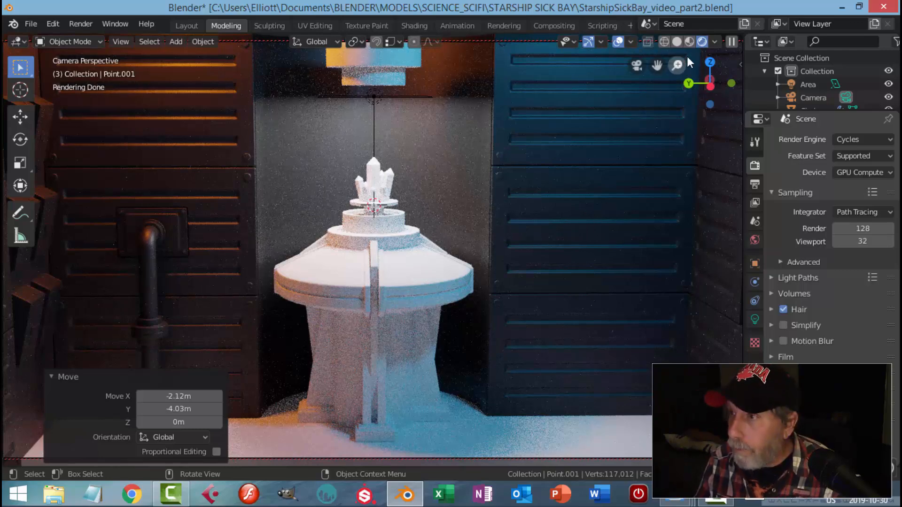
click(690, 42)
key(ctrl+s)
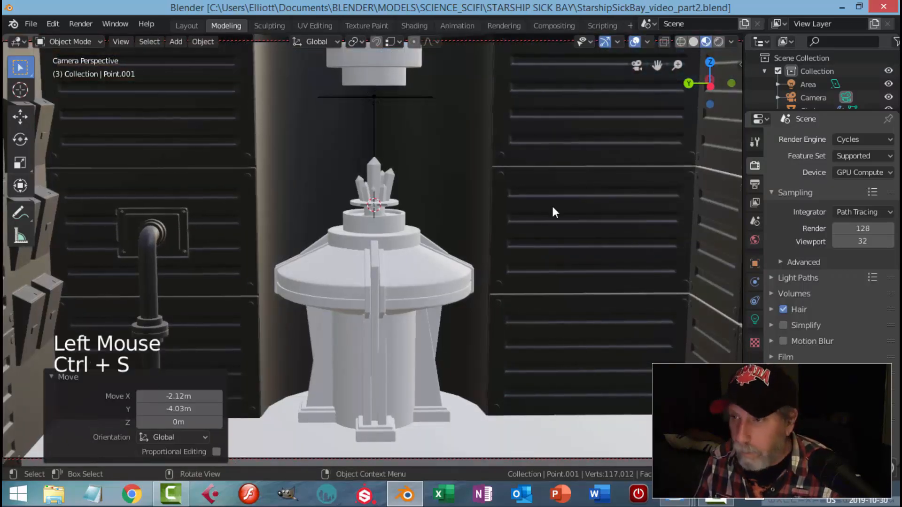
- Select the tallest crystal and, in the Shading workspace with an enlarged node editor, create a new material using a Mix Shader
key(KP_0)
scroll(451, 212, up, 3)
middle_drag(452, 217, 548, 187)
scroll(456, 269, up, 2)
middle_drag(456, 268, 452, 242)
scroll(496, 249, up, 3)
scroll(452, 243, up, 1)
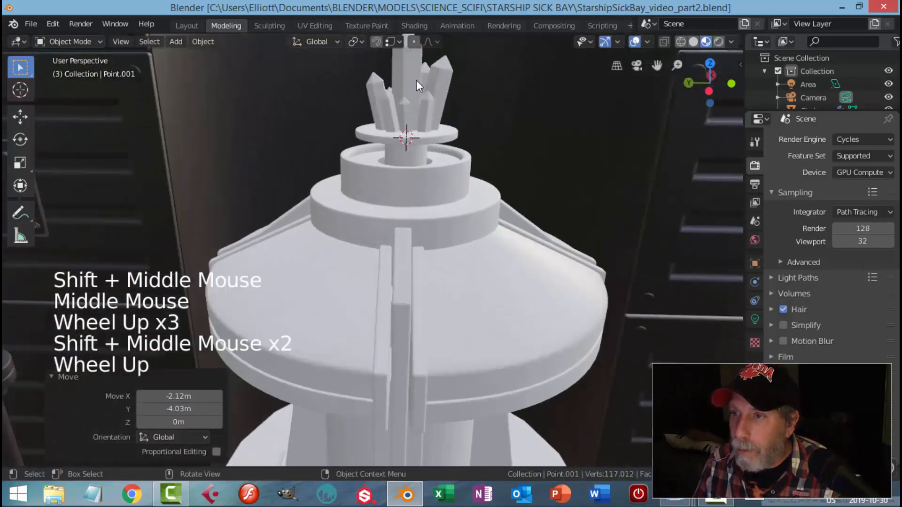
scroll(446, 153, down, 2)
shift+middle_drag(461, 165, 414, 175)
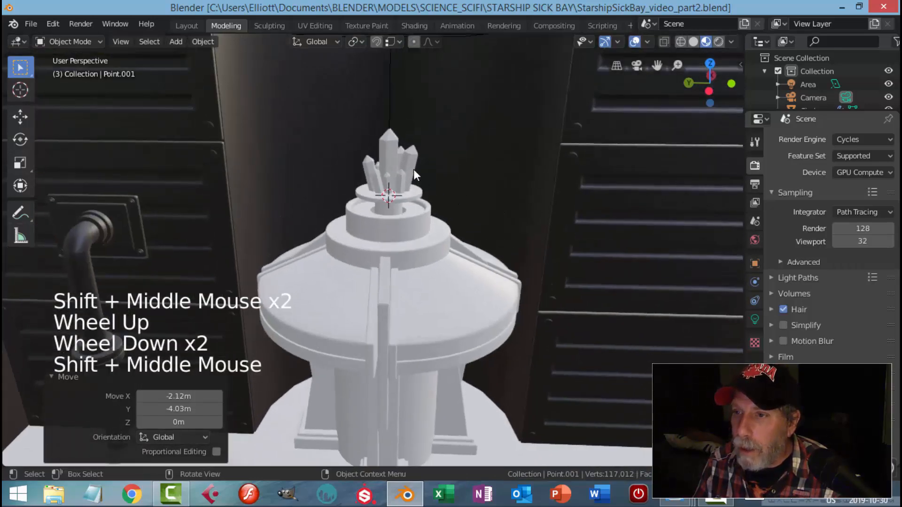
click(394, 147)
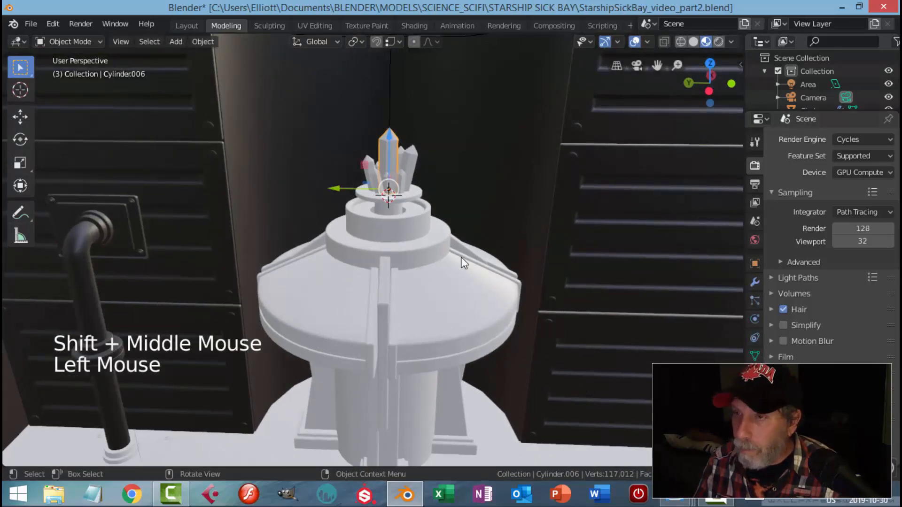
click(429, 25)
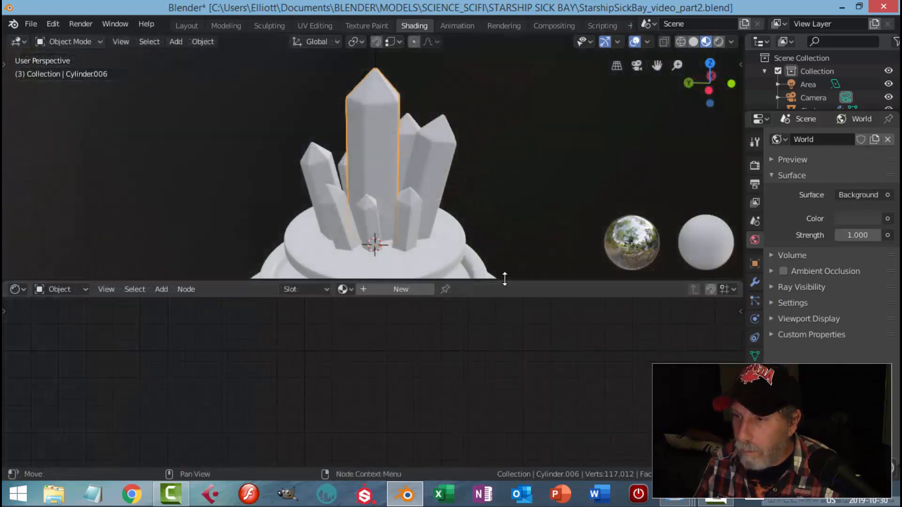
drag(505, 279, 520, 209)
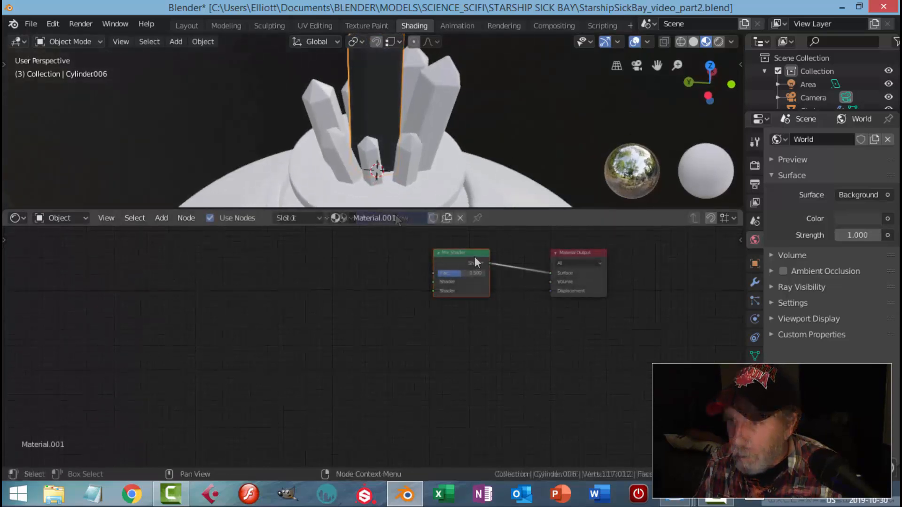
- Duplicate the Mix Shader node twice and stack both copies before the original in the crystal's node tree
key(shift+d)
click(346, 331)
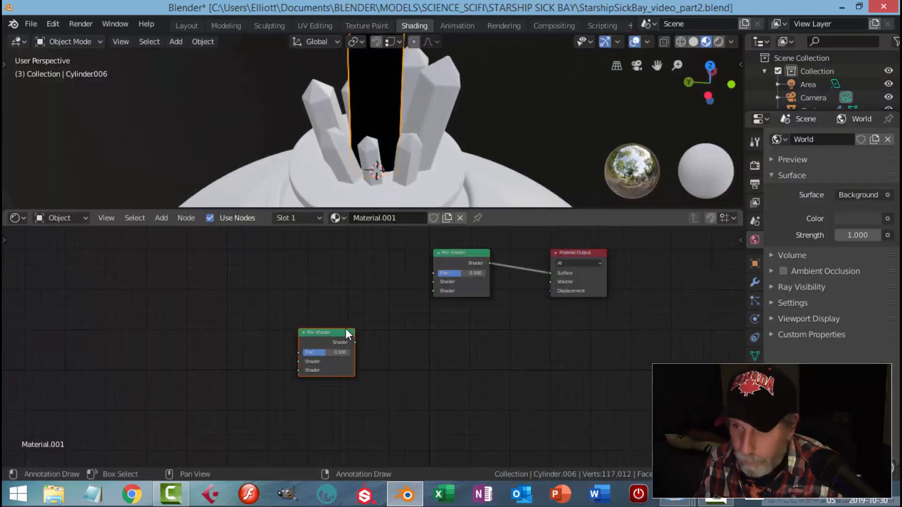
key(g)
click(354, 259)
key(shift+d)
click(339, 334)
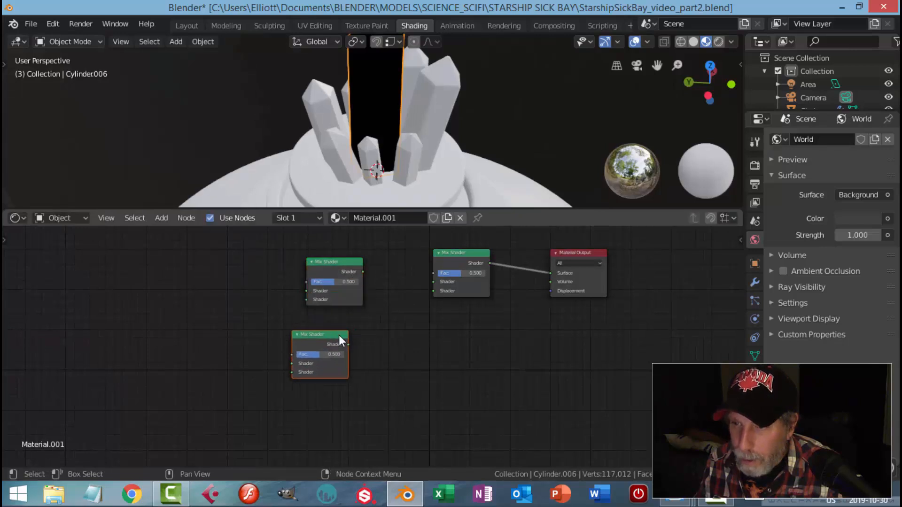
- Convert the lower Mix Shader copy to an Emission shader, link it to the remaining Mix Shader's second shader input, and set its strength to 2
key(shift+s)
mouse_move(348, 310)
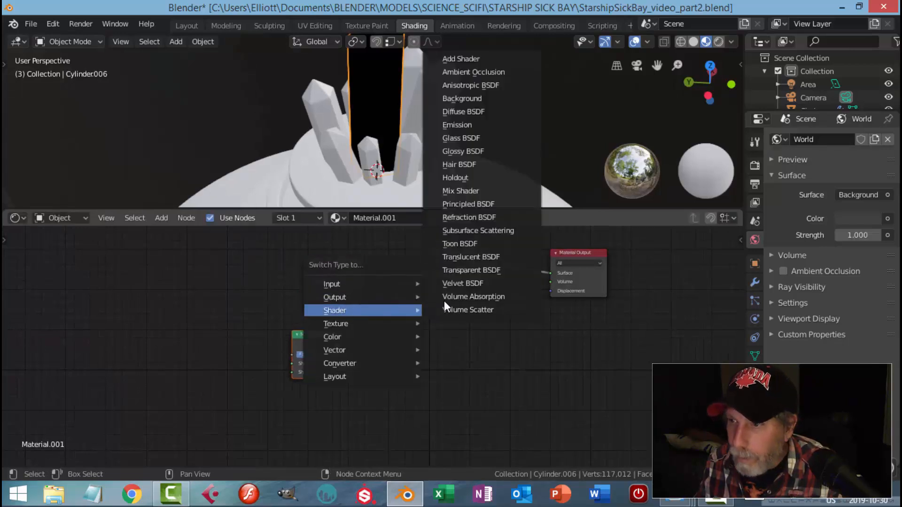
click(457, 126)
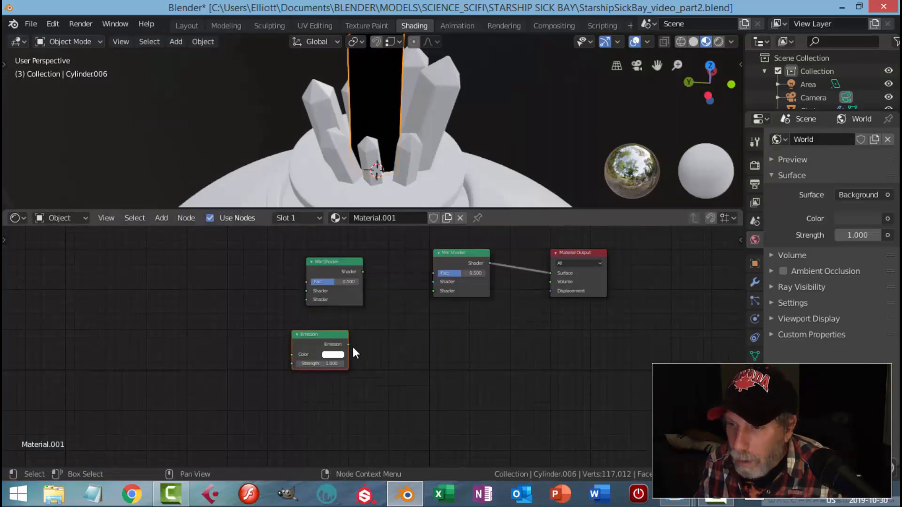
drag(350, 345, 433, 291)
click(338, 363)
text(2)
key(Return)
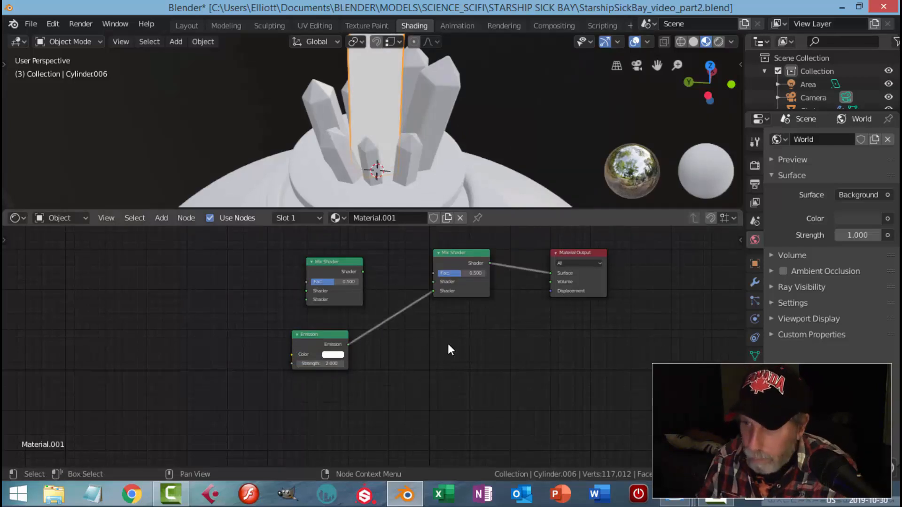
- Convert the other Mix Shader copy to a Glass BSDF and link it to the first shader input of the output Mix Shader
click(350, 260)
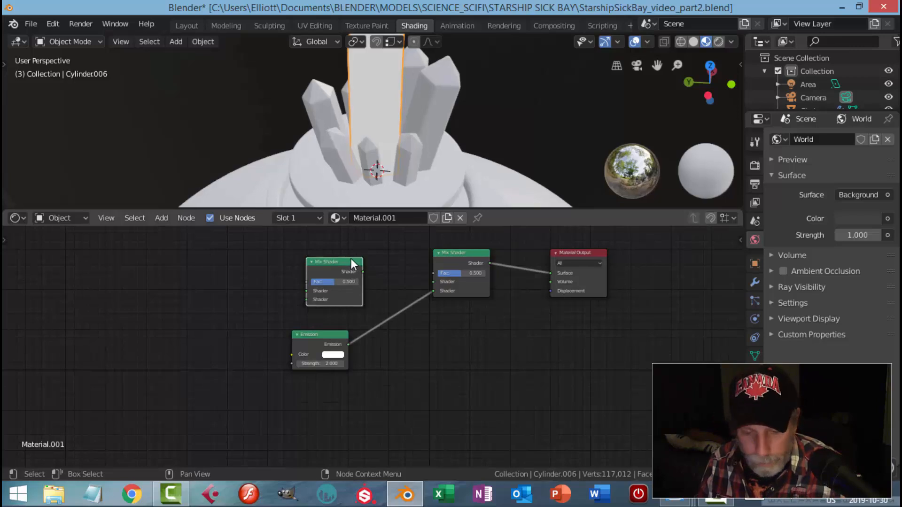
key(shift+s)
mouse_move(351, 258)
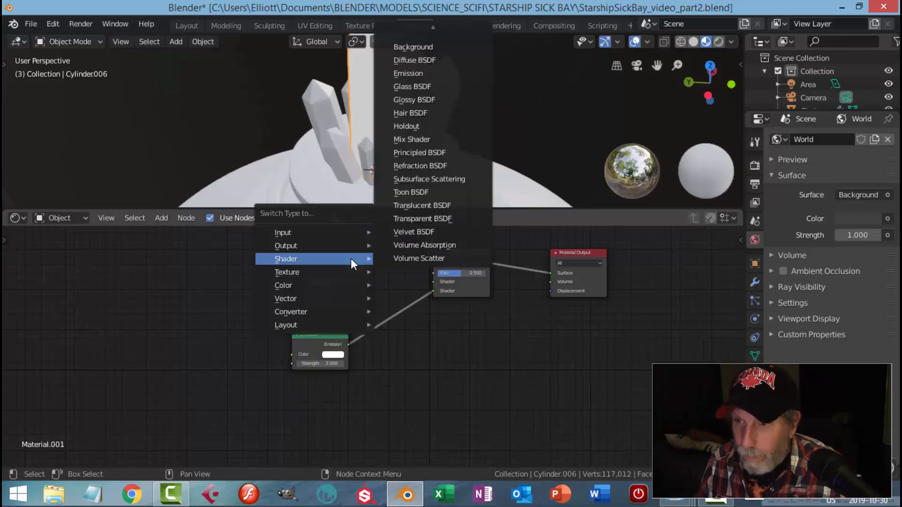
click(430, 87)
mouse_move(357, 265)
mouse_down()
mouse_move(336, 260)
mouse_move(433, 282)
mouse_up()
- Duplicate the Glass BSDF node above and before the shaders and convert the copy to a Layer Weight node
middle_drag(380, 381, 502, 412)
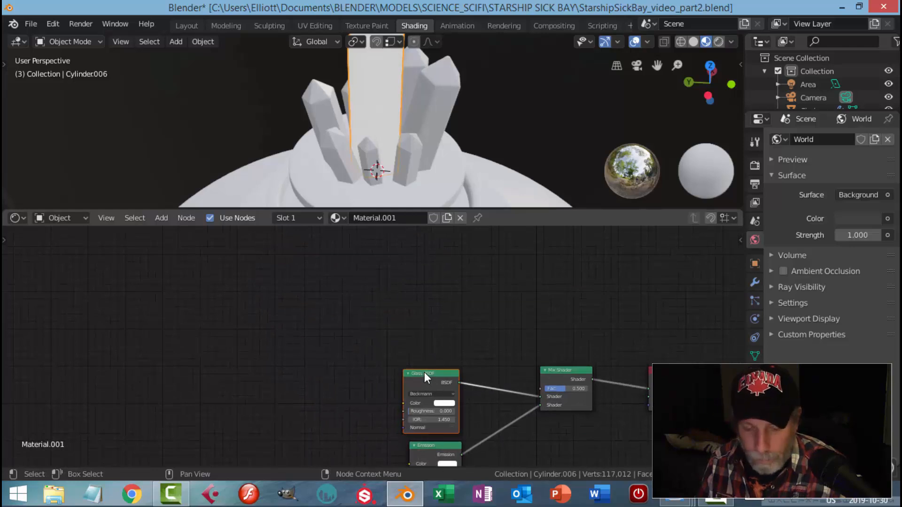
key(shift+d)
click(280, 271)
key(shift+s)
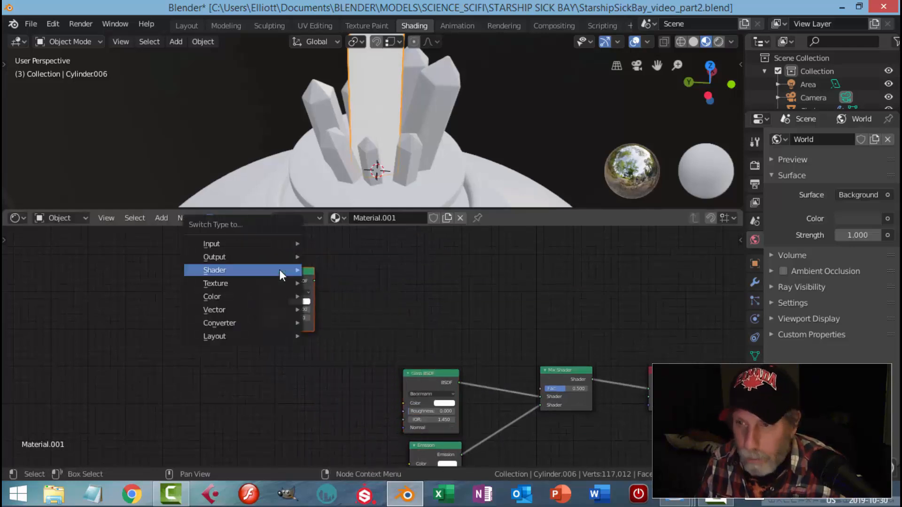
mouse_move(264, 241)
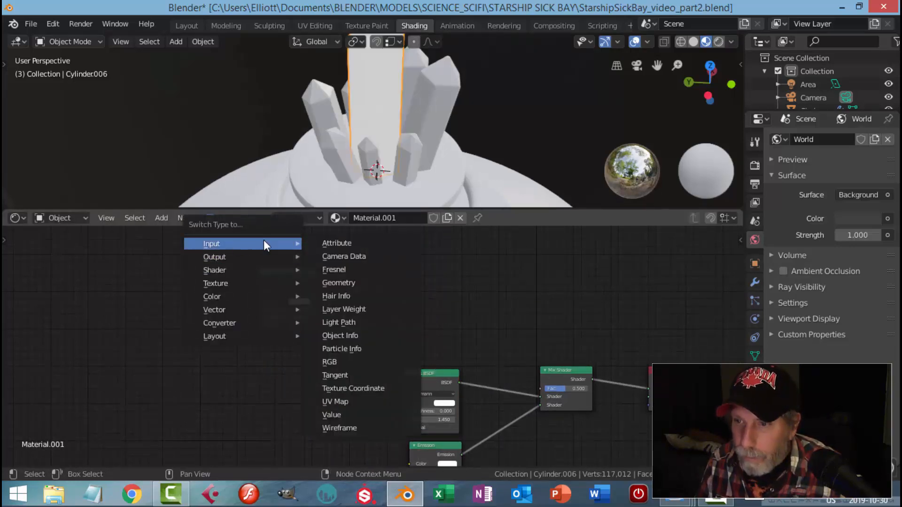
click(345, 309)
- Duplicate the Layer Weight node beside the original and convert the copy to a ColorRamp
key(shift+d)
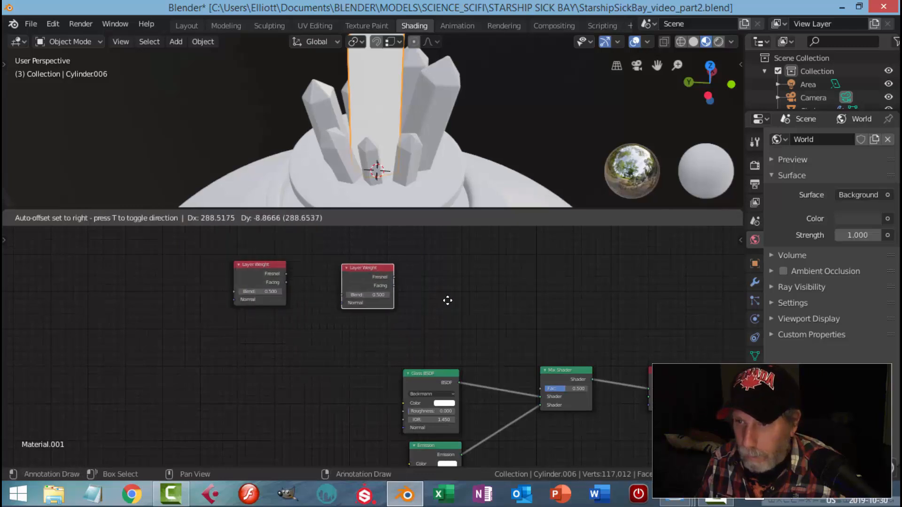
click(430, 301)
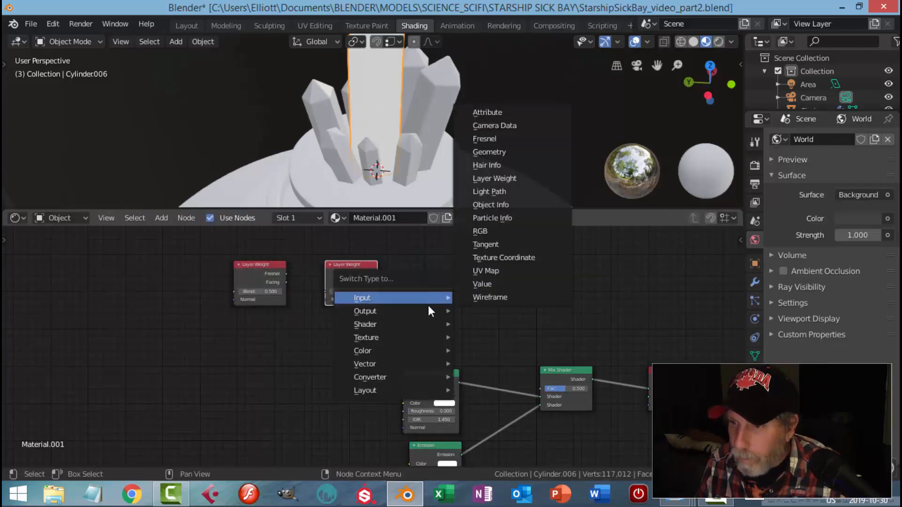
mouse_move(407, 365)
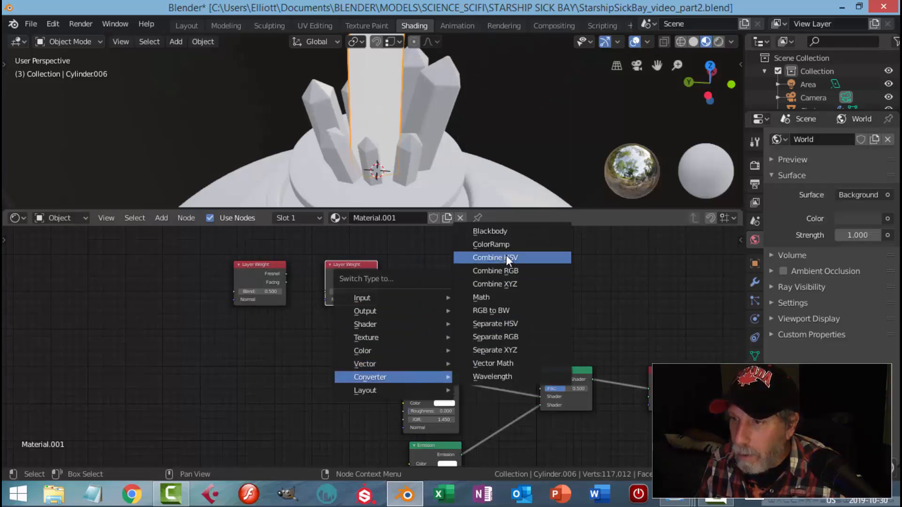
click(506, 248)
scroll(290, 282, up, 3)
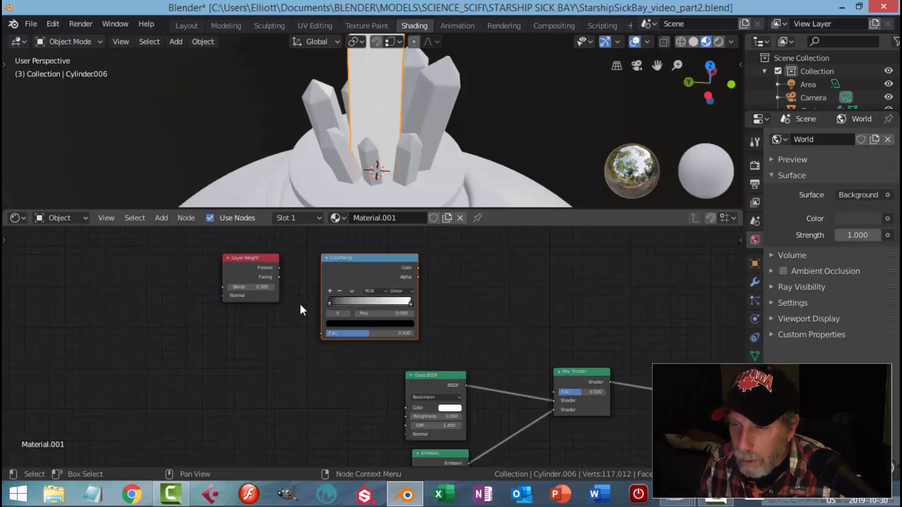
- Drive the Mix Shader's factor with Layer Weight Facing through the ColorRamp, moving the black stop to about 0.355 and the white stop inward
drag(254, 259, 309, 329)
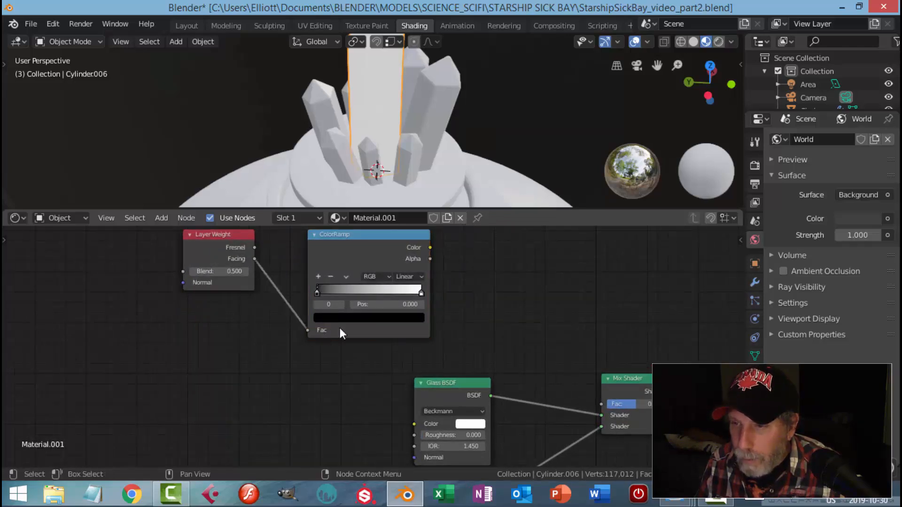
drag(430, 248, 602, 403)
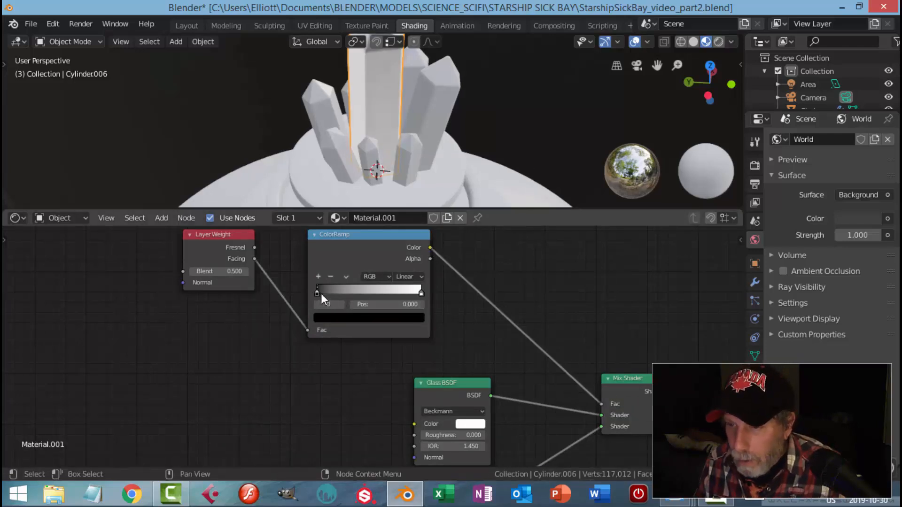
drag(318, 294, 348, 294)
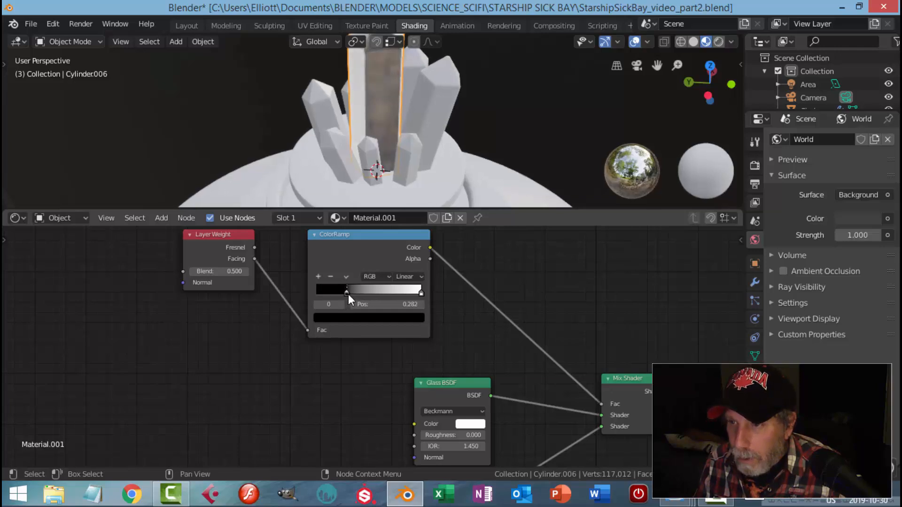
drag(419, 293, 355, 291)
- Set the Emission shader's color to light blue, about hue 0.545 and saturation 0.722
scroll(466, 343, down, 1)
scroll(466, 343, down, 1)
middle_drag(473, 335, 442, 240)
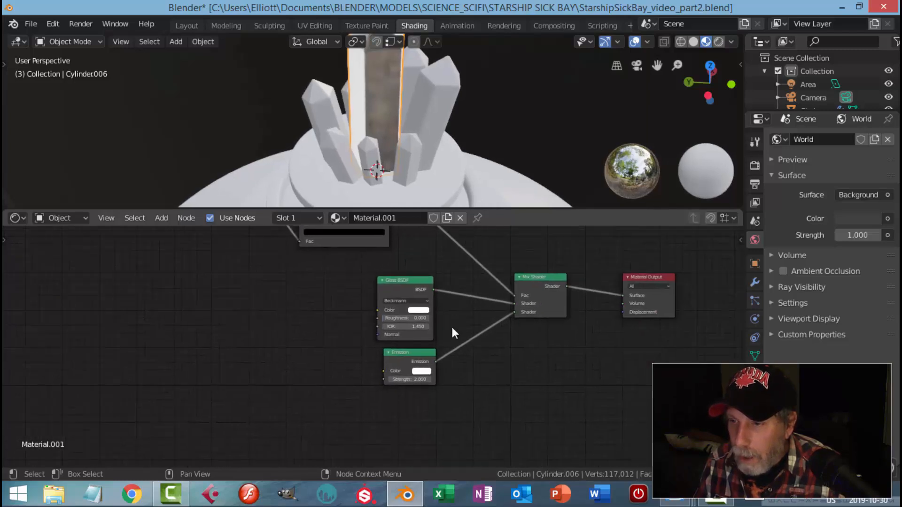
middle_drag(450, 327, 454, 354)
click(417, 337)
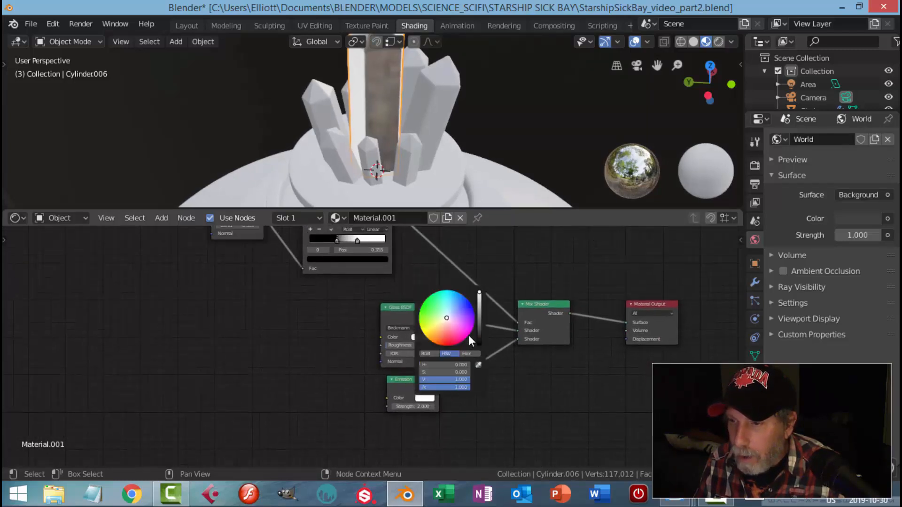
drag(447, 318, 453, 301)
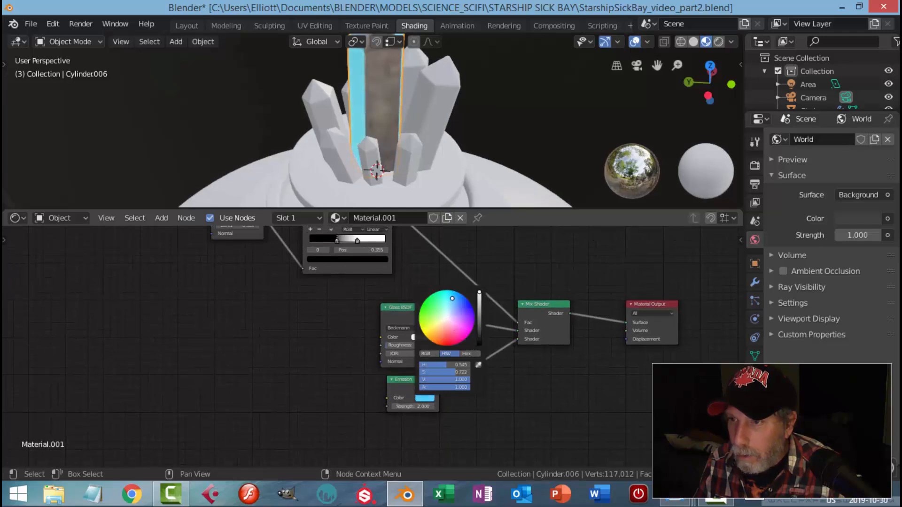
- Frame the whole crystal cluster in the viewport and preview the crystal material in rendered shading
scroll(444, 295, down, 1)
middle_drag(444, 295, 438, 361)
scroll(480, 129, down, 3)
middle_drag(479, 128, 484, 147)
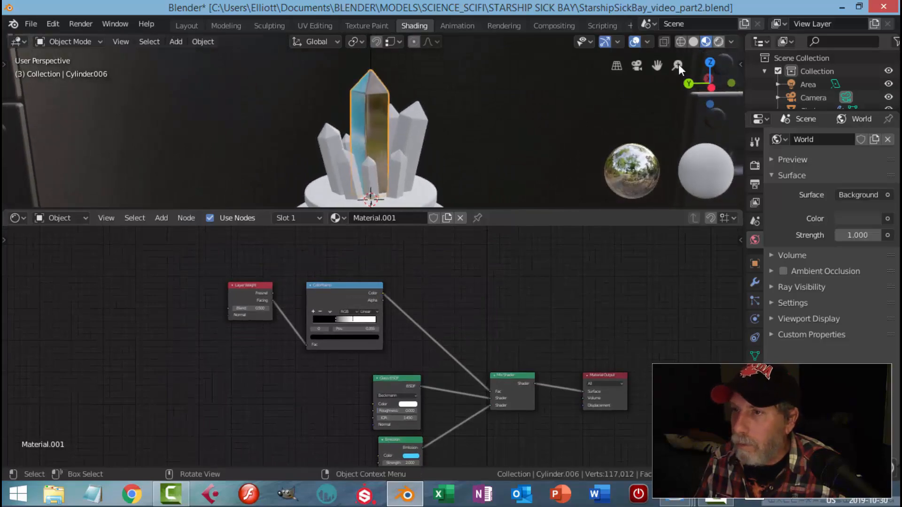
click(718, 41)
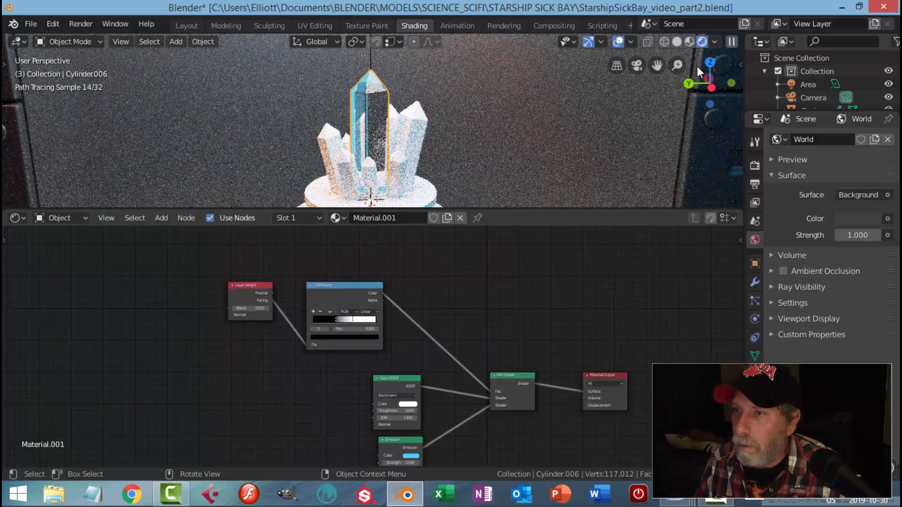
- Set the Emission shader's strength to 3 and save the file
scroll(360, 345, up, 3)
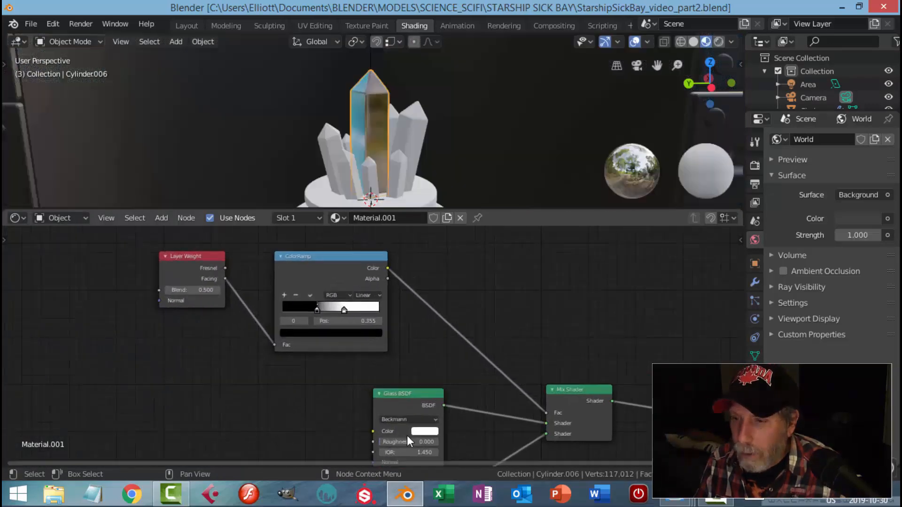
middle_drag(451, 421, 457, 311)
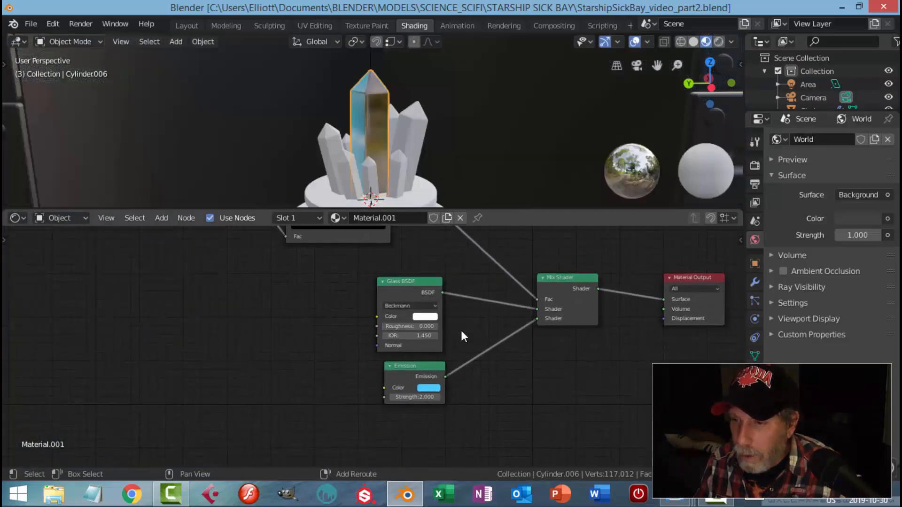
double_click(427, 402)
text(2.0)
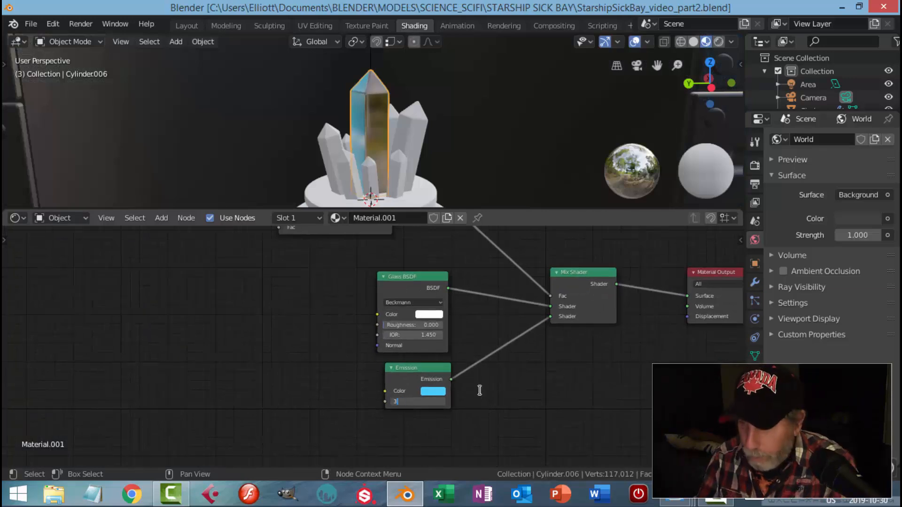
key(Return)
key(ctrl+s)
- Select the unshaded crystals visible from the front, make the tallest crystal active, and link its material to them
scroll(483, 358, down, 1)
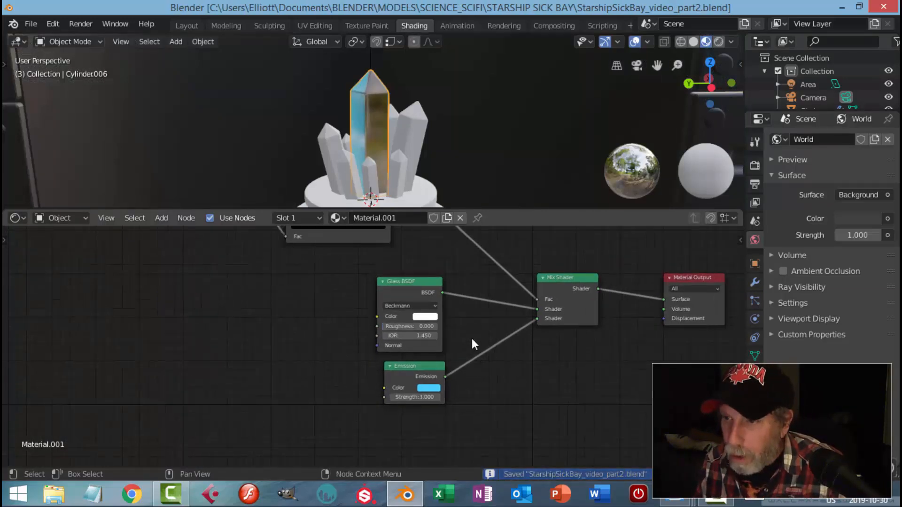
scroll(481, 355, down, 1)
middle_drag(461, 289, 457, 300)
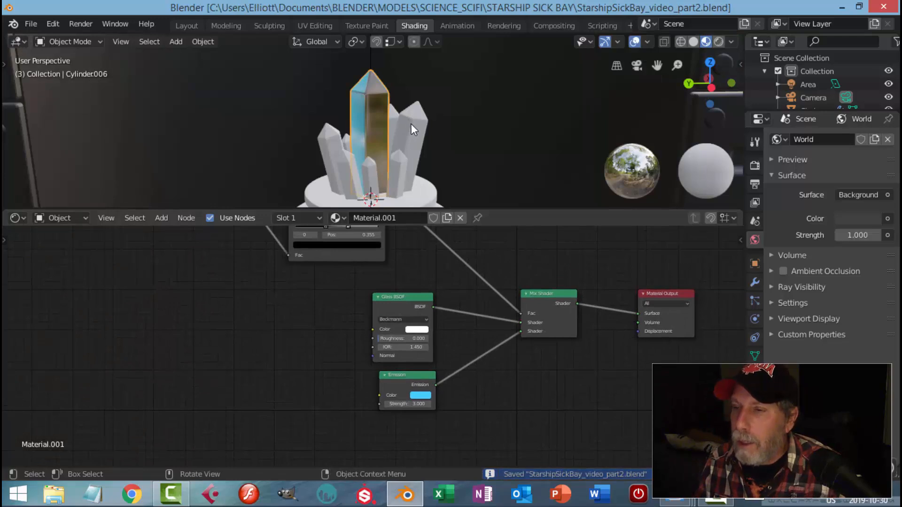
click(401, 167)
shift+click(367, 171)
shift+click(346, 168)
shift+click(331, 146)
shift+click(371, 118)
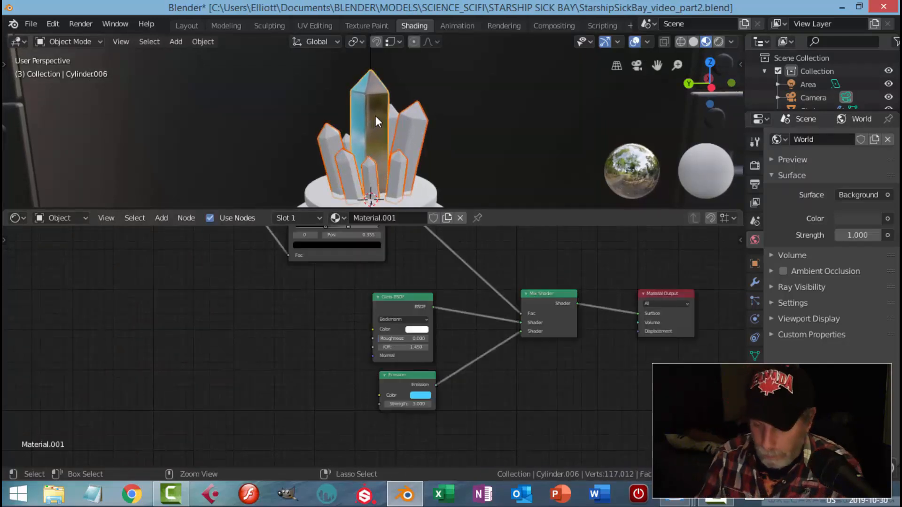
key(ctrl+l)
click(376, 116)
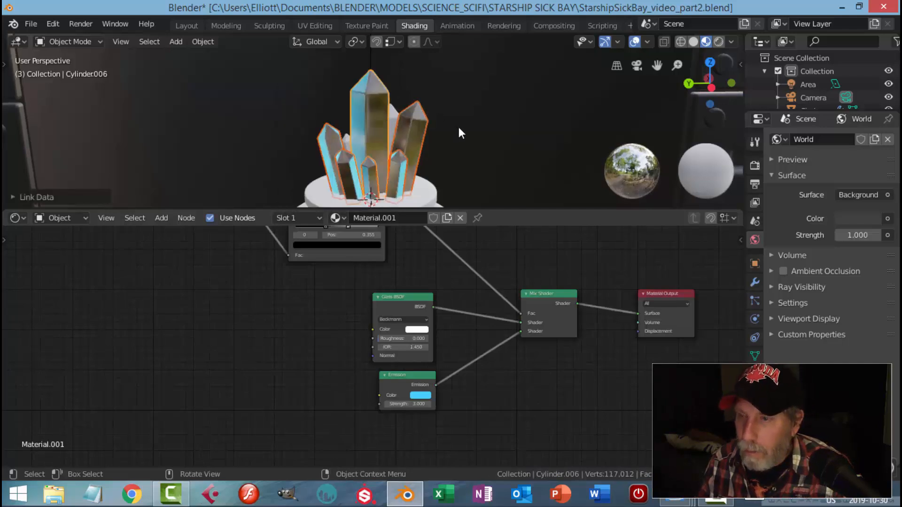
- Link the tallest crystal's material to the remaining white crystals on the hidden side of the cluster
mouse_move(470, 130)
middle_down()
mouse_move(371, 156)
mouse_move(261, 159)
mouse_move(267, 173)
mouse_move(374, 156)
mouse_move(410, 185)
mouse_move(402, 194)
mouse_move(392, 171)
middle_up()
click(398, 123)
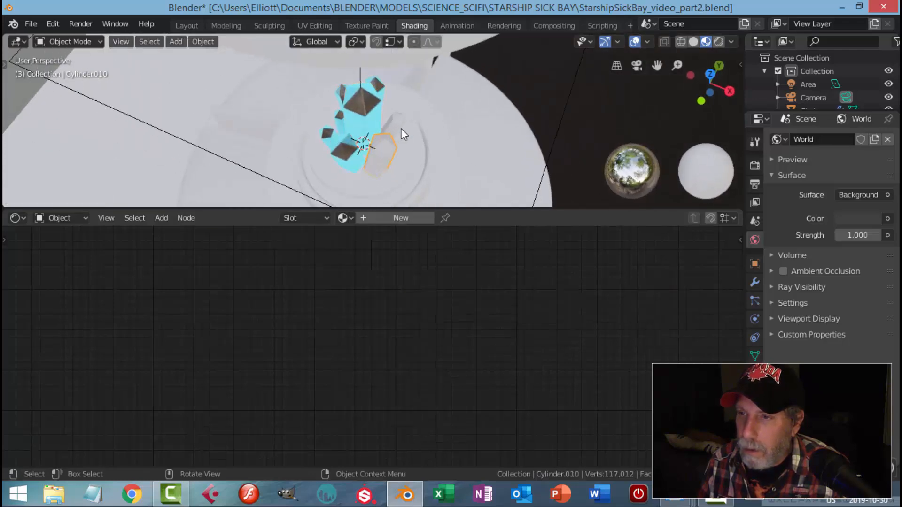
shift+click(369, 108)
key(ctrl+l)
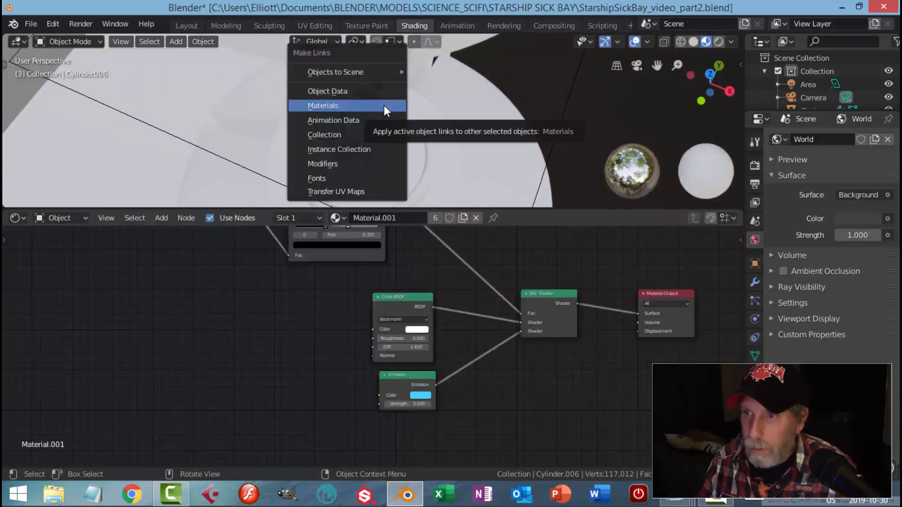
click(385, 105)
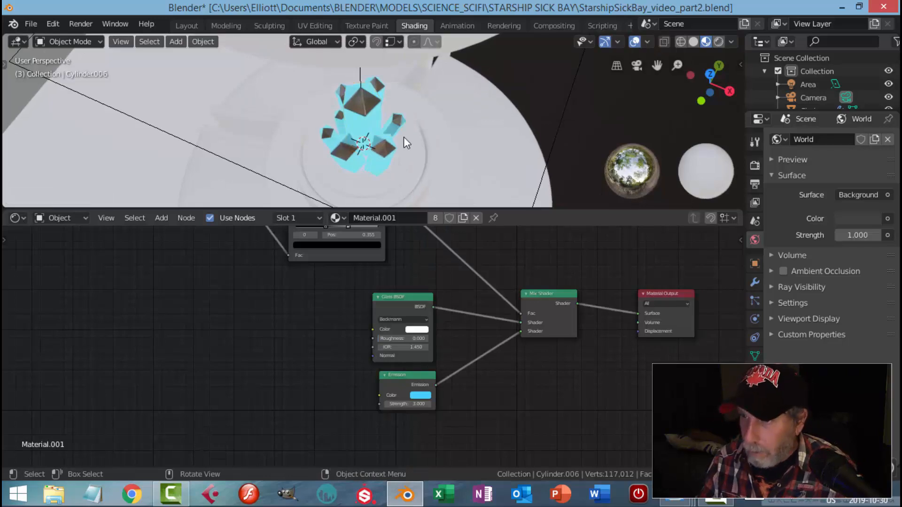
- Switch to the Modeling workspace in Object Mode and preview the scene through the camera in rendered shading
click(226, 25)
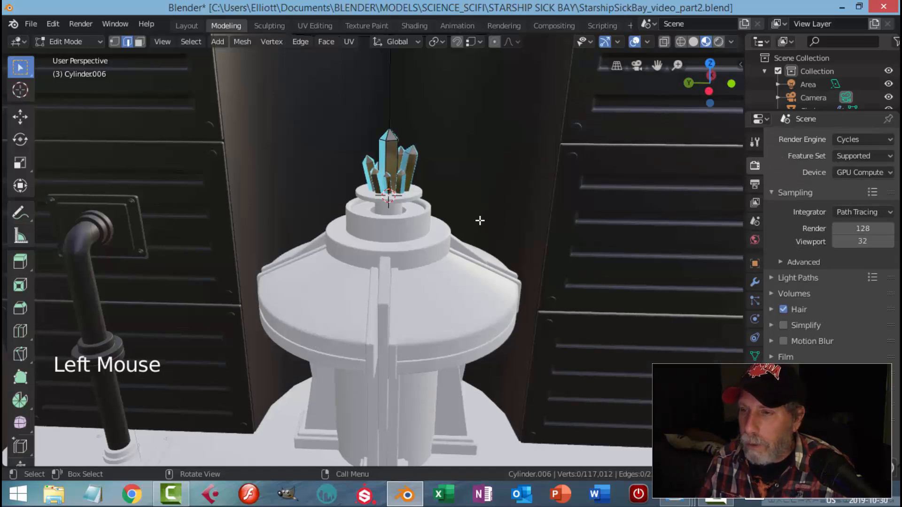
key(KP_0)
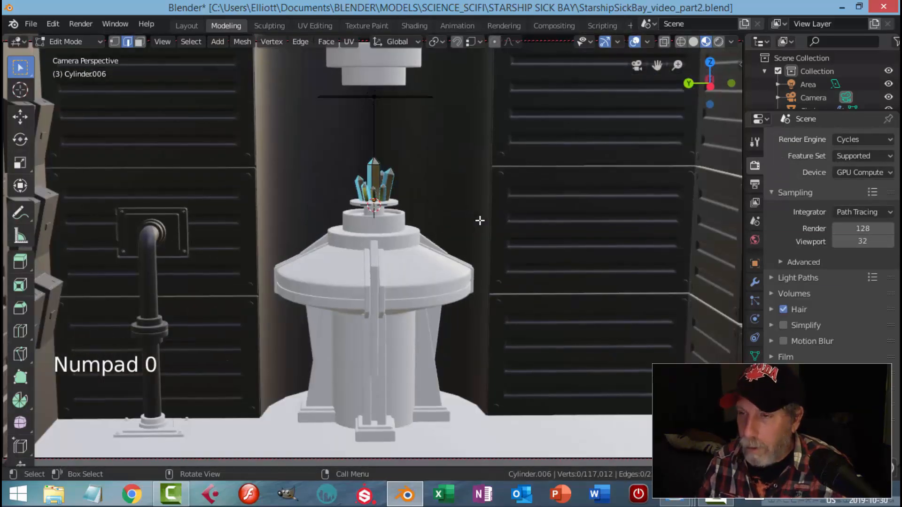
key(Tab)
key(alt+a)
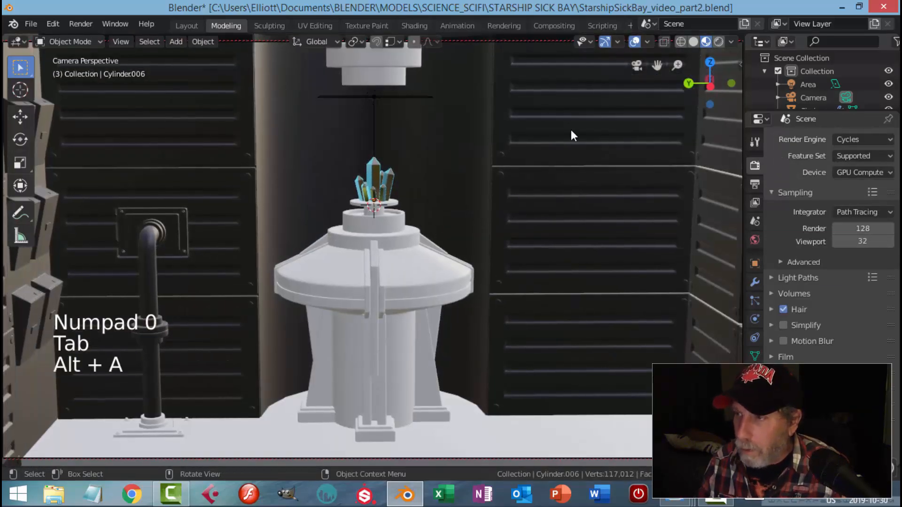
click(719, 42)
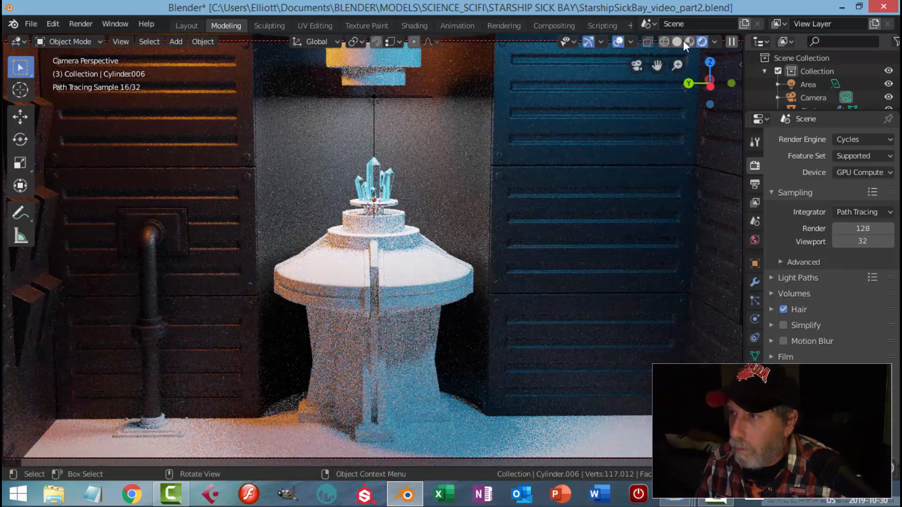
click(368, 177)
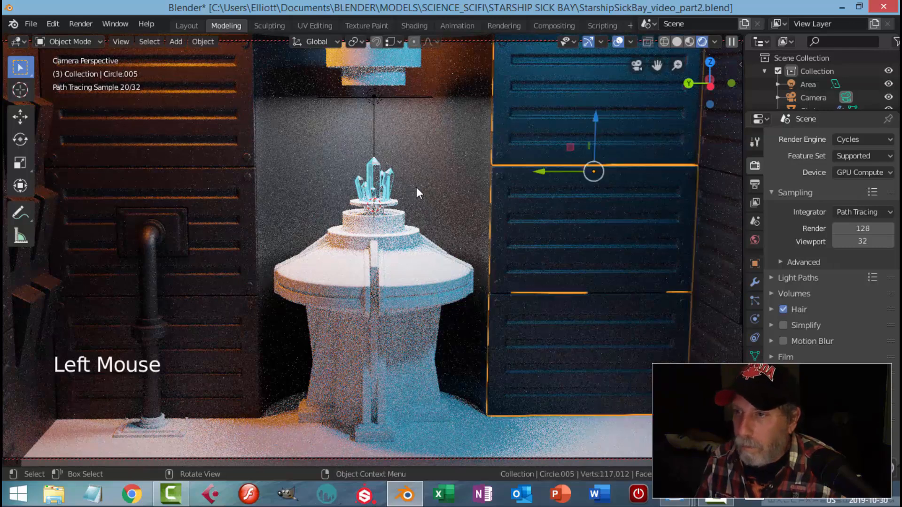
- Switch the viewport to material preview shading, deselect everything and save the file
click(689, 42)
key(alt+a)
key(ctrl+s)
- Leave the camera view, select the area light above the crystals and raise it about 0.04 m
key(KP_0)
scroll(407, 213, down, 2)
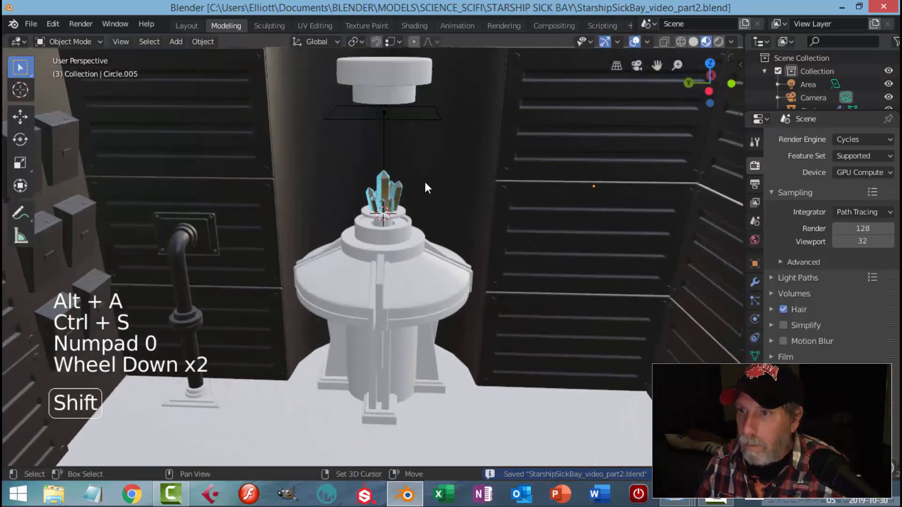
shift+middle_drag(423, 164, 420, 180)
click(430, 233)
middle_drag(430, 232, 423, 187)
click(423, 170)
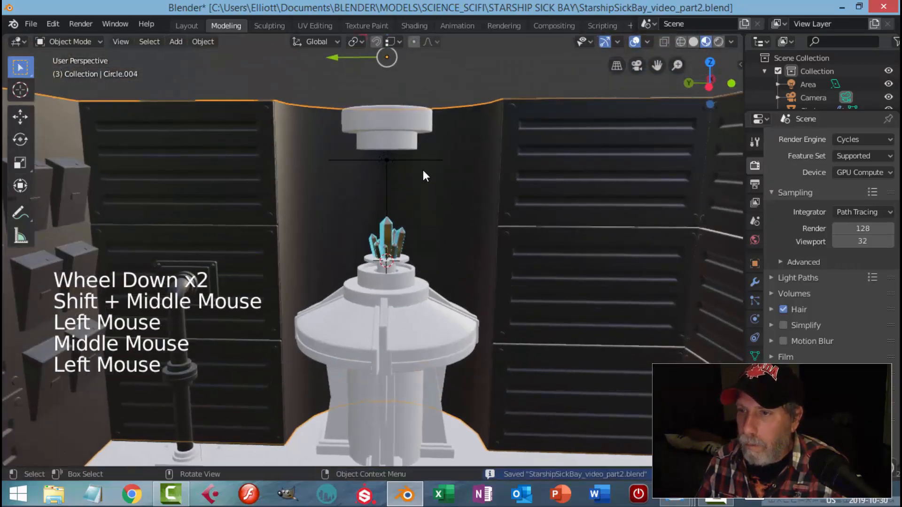
click(419, 165)
click(395, 162)
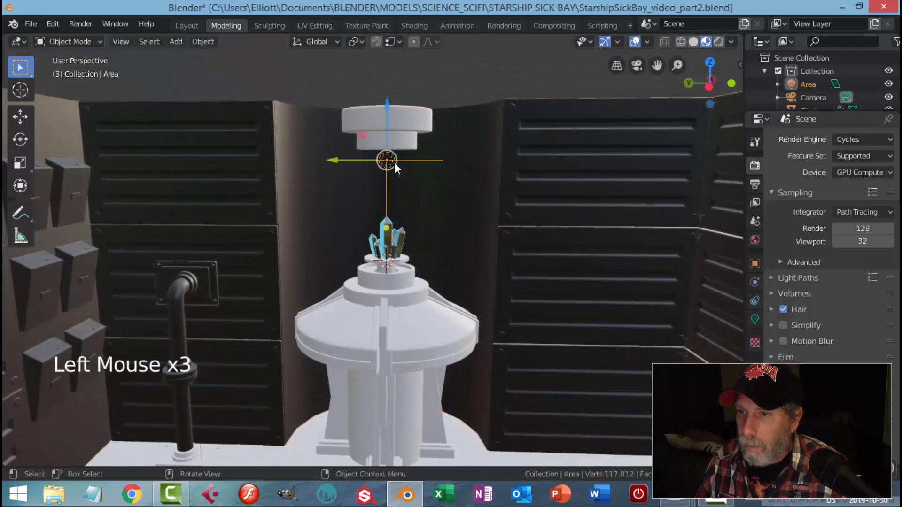
middle_drag(406, 176, 405, 185)
drag(388, 120, 388, 115)
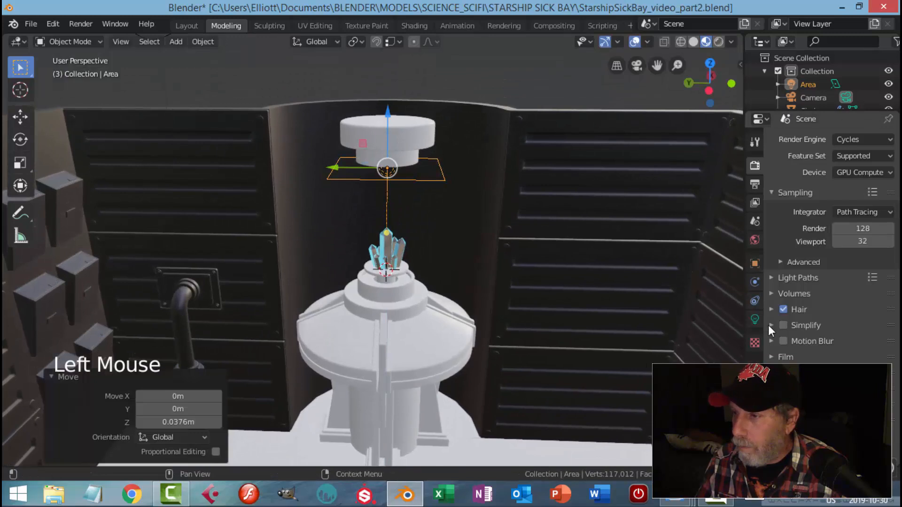
- Set the area light's power to 50 W, then return to the camera view and save the file
click(756, 319)
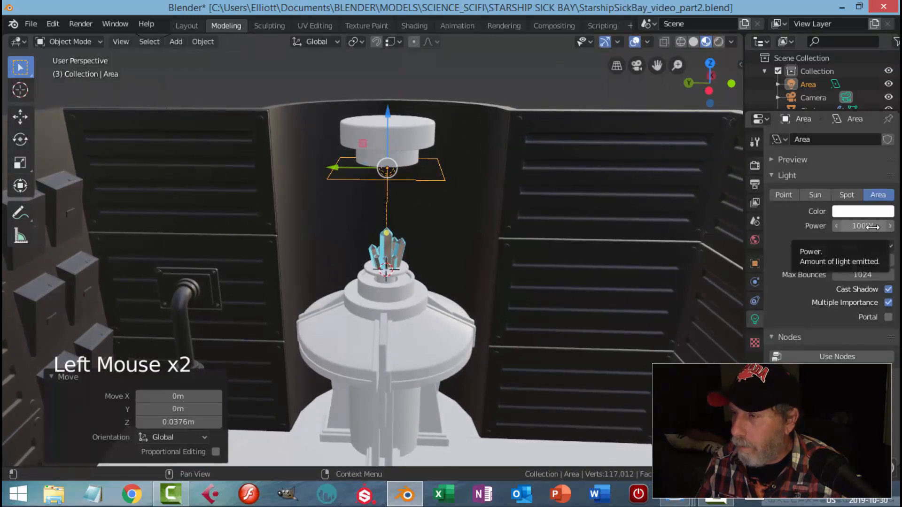
click(873, 227)
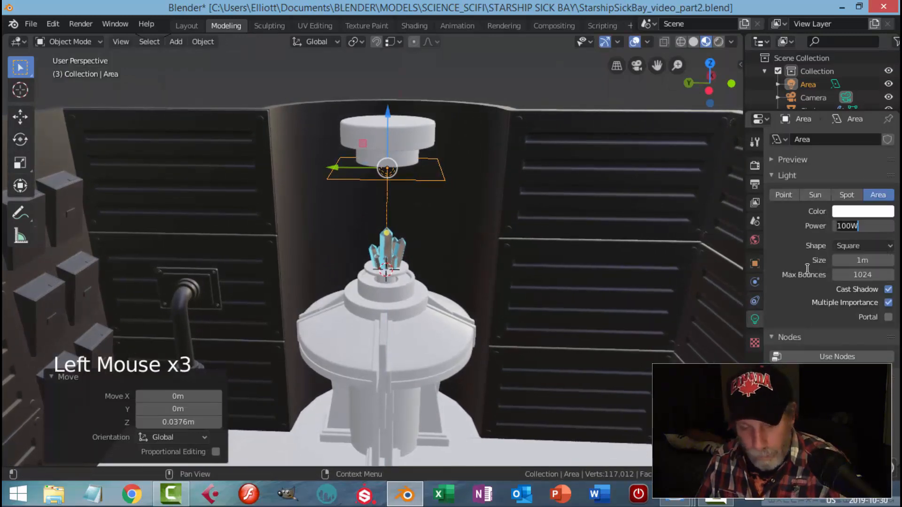
text(50)
key(Return)
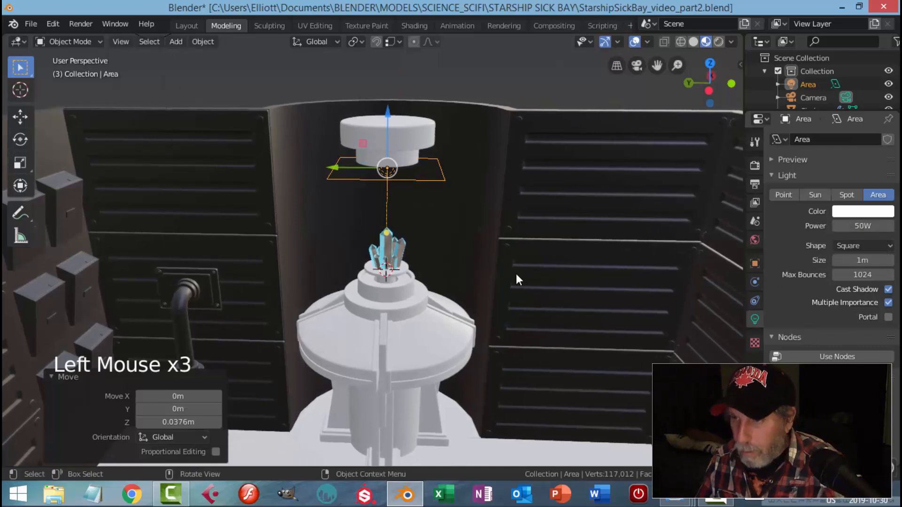
key(alt+a)
key(KP_0)
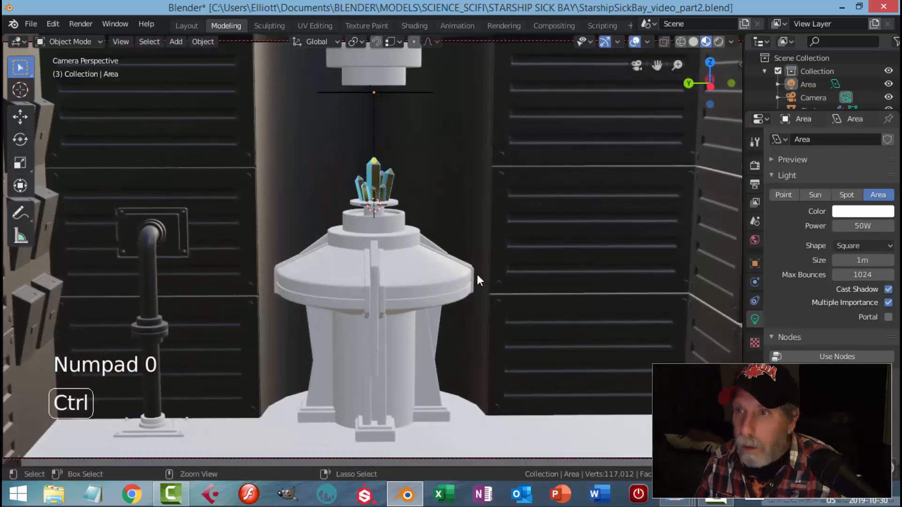
key(ctrl+s)
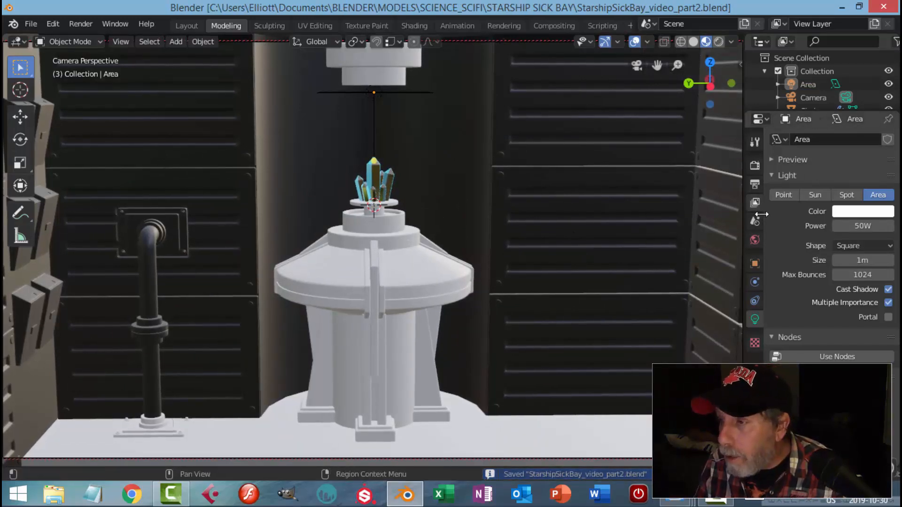
- Set the Cycles render samples to 200
click(755, 166)
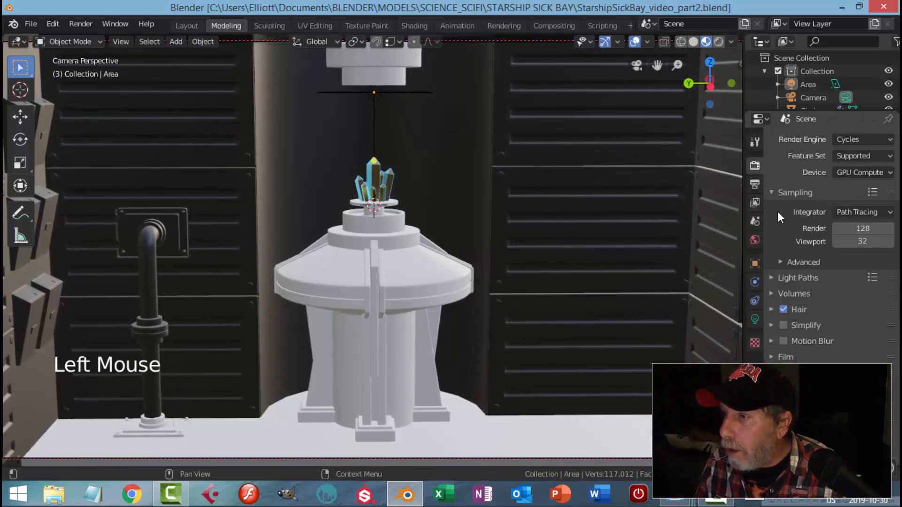
double_click(867, 228)
text(200)
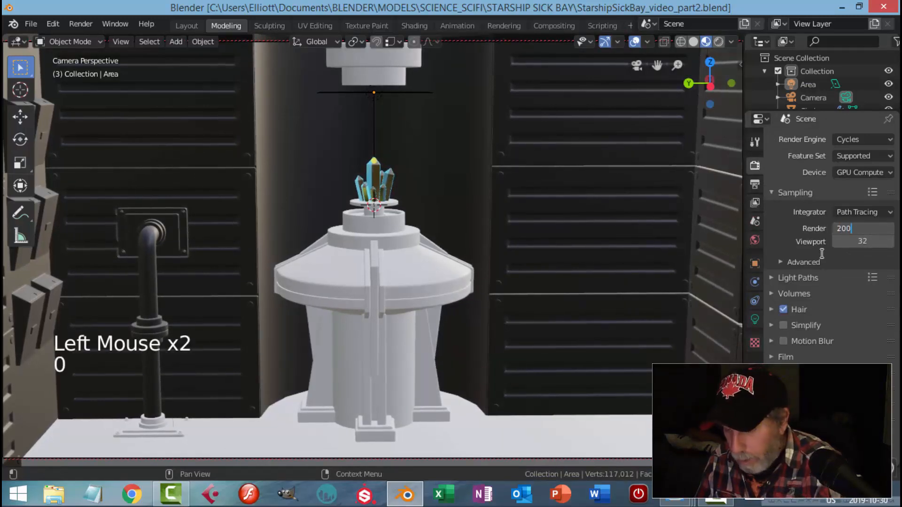
key(Return)
- Set the output resolution percentage to 75% and save the file
click(755, 184)
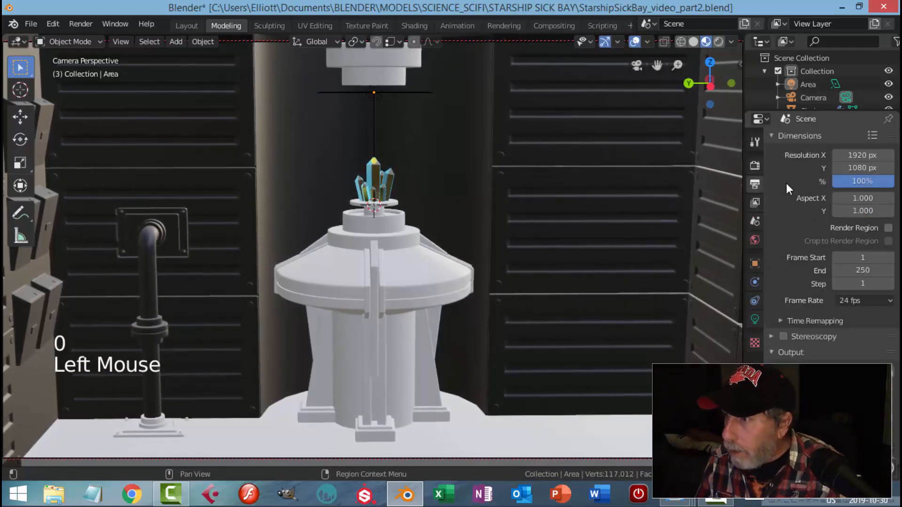
double_click(874, 182)
text(75)
key(Return)
key(ctrl+s)
- Review the view layer's render pass settings and save the file
click(756, 203)
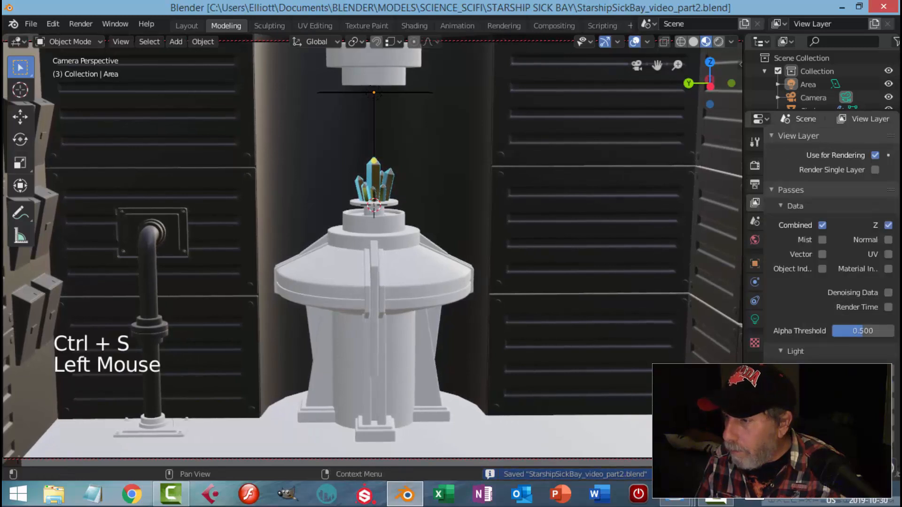
scroll(827, 235, down, 10)
click(590, 310)
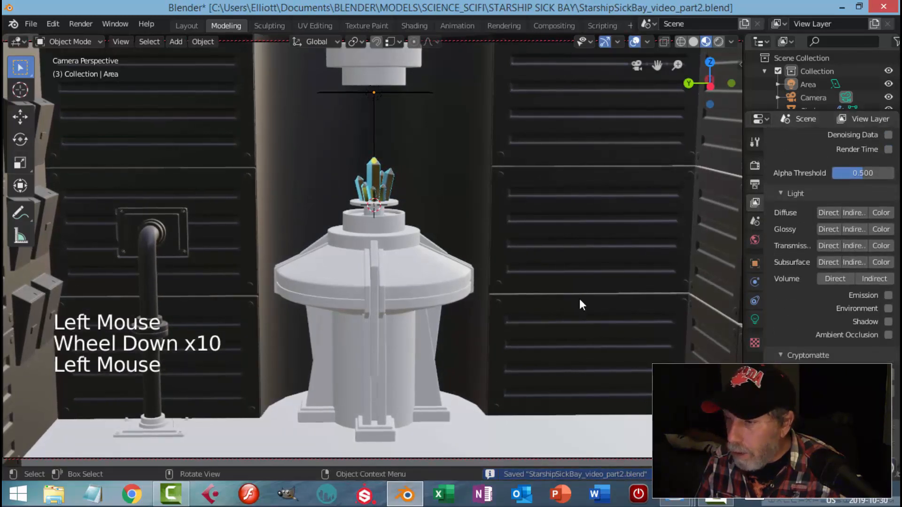
key(ctrl+s)
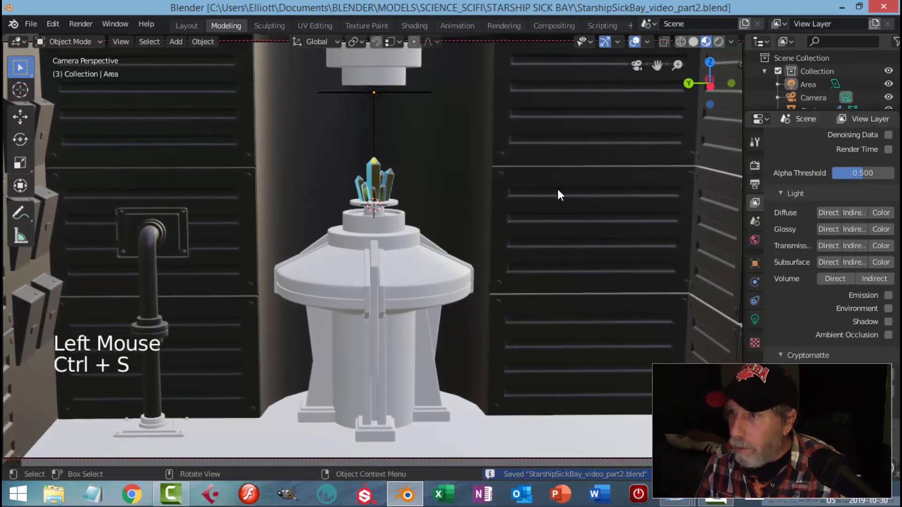
- Leave the camera view, select the orange point light and set its power to 500 W
key(KP_0)
scroll(558, 196, down, 1)
middle_drag(353, 195, 275, 171)
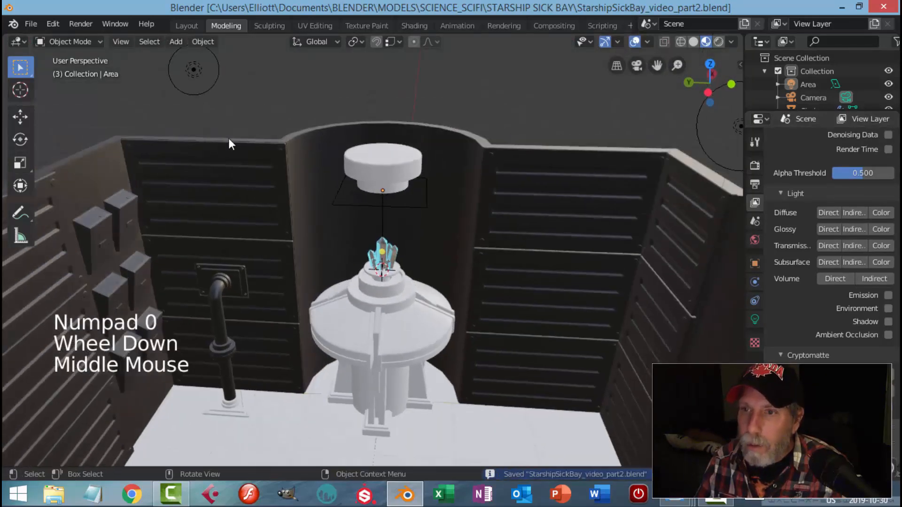
click(190, 69)
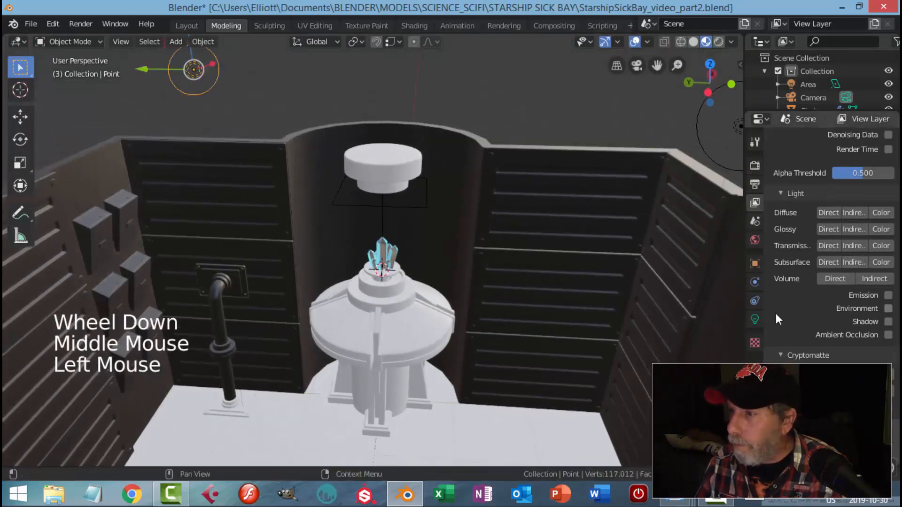
click(755, 319)
double_click(869, 226)
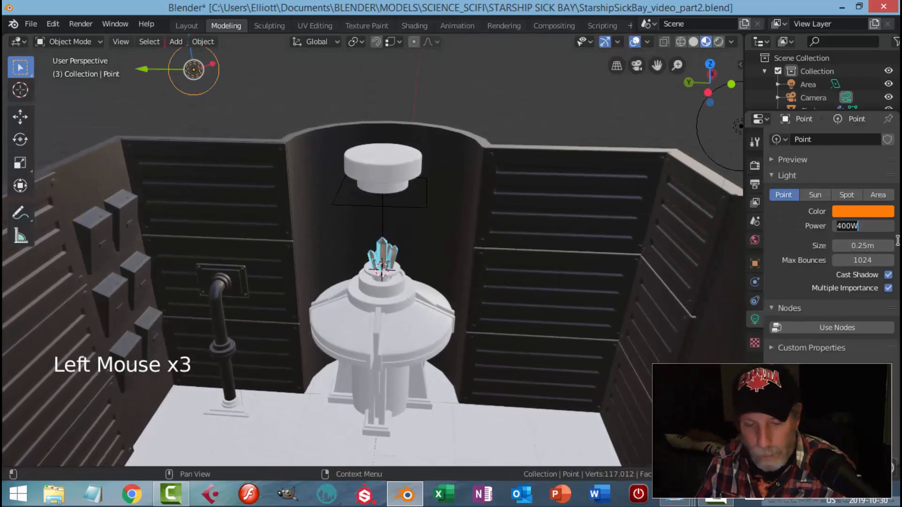
text(500)
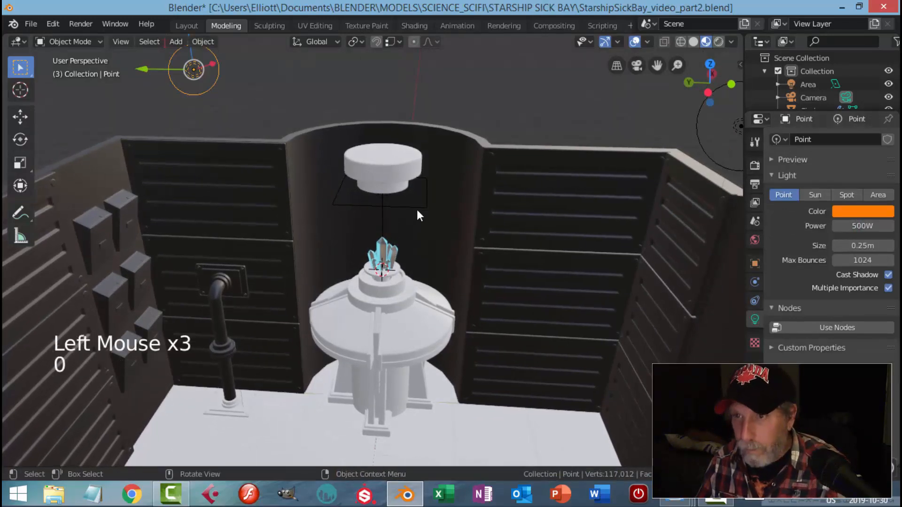
- Move the orange point light in top view by about -0.23 m in X and -0.27 m in Y
key(KP_7)
key(g)
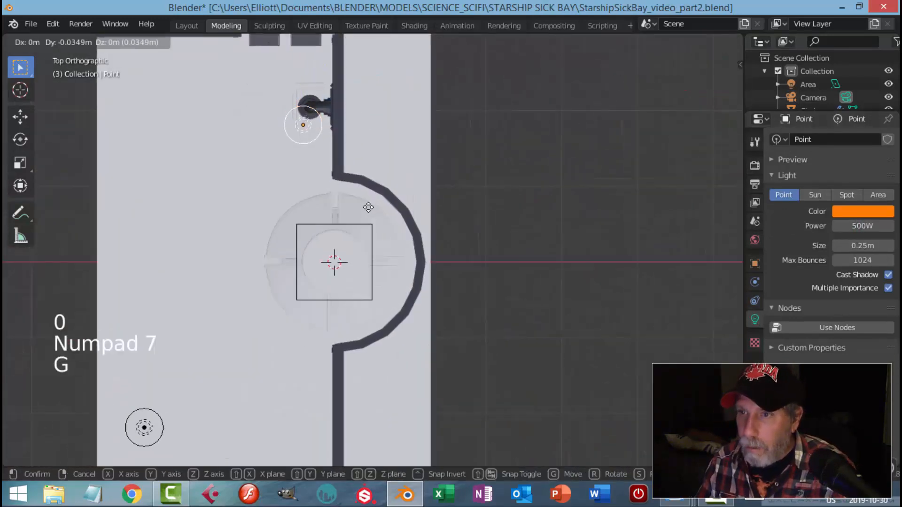
click(368, 218)
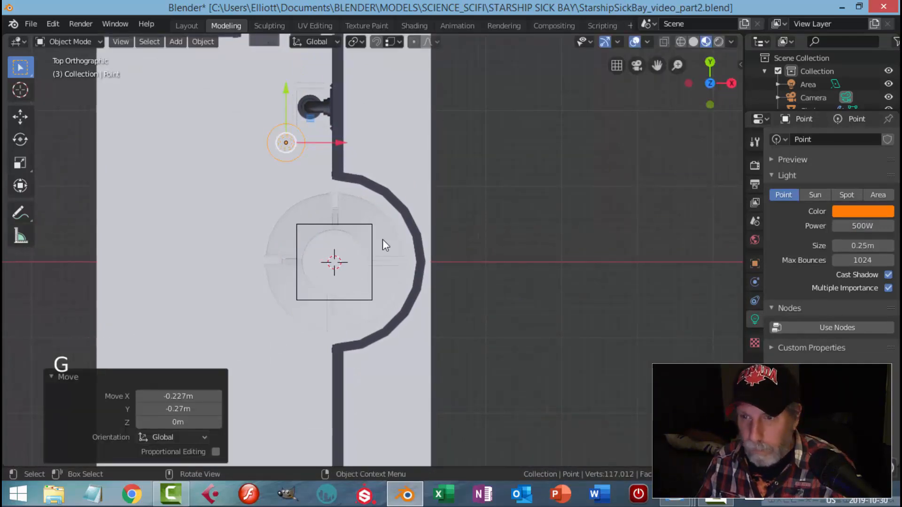
- Select the blue point light and set its power to 500 W
scroll(263, 282, down, 3)
click(240, 354)
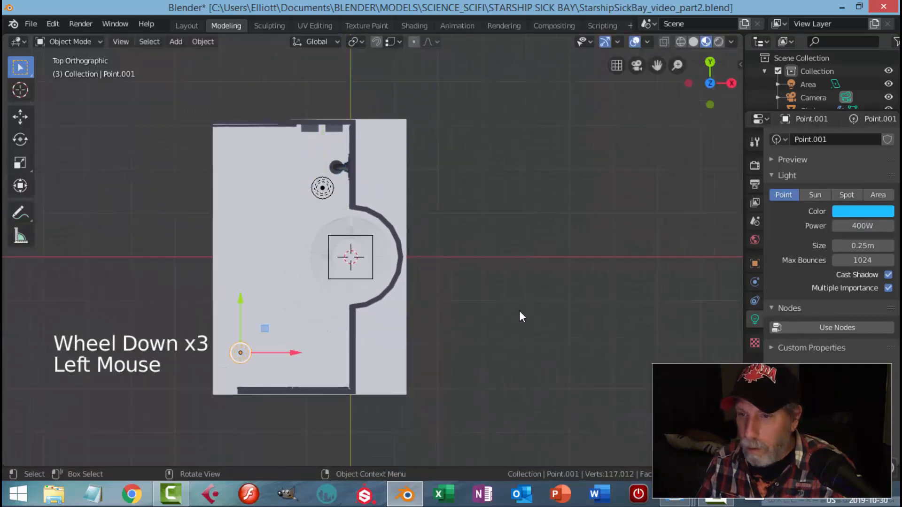
click(862, 226)
text(500)
key(Return)
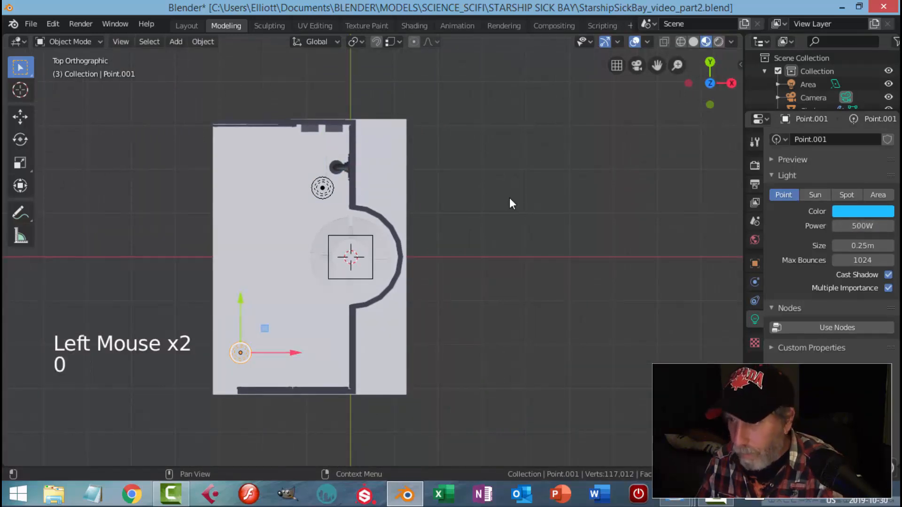
- Return to the camera view, save the file and render the scene with nothing selected
key(KP_0)
key(ctrl+s)
click(378, 191)
key(alt+a)
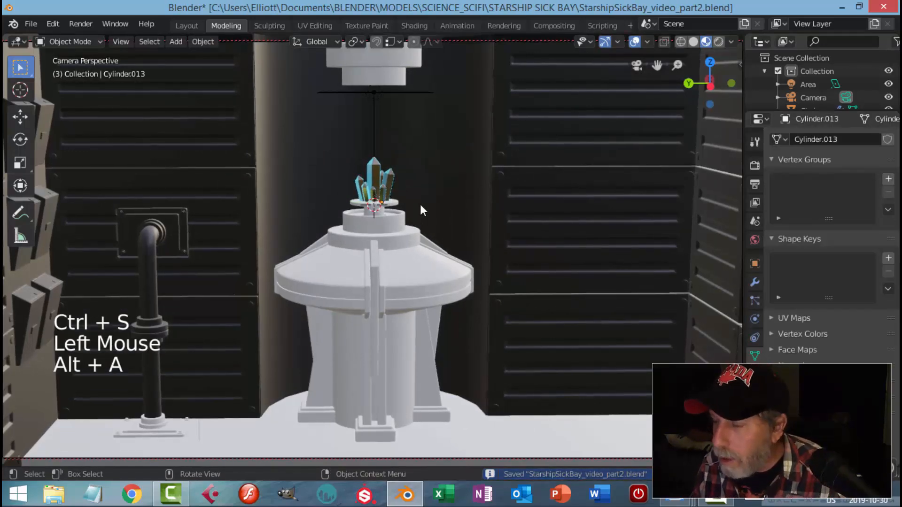
key(F12)
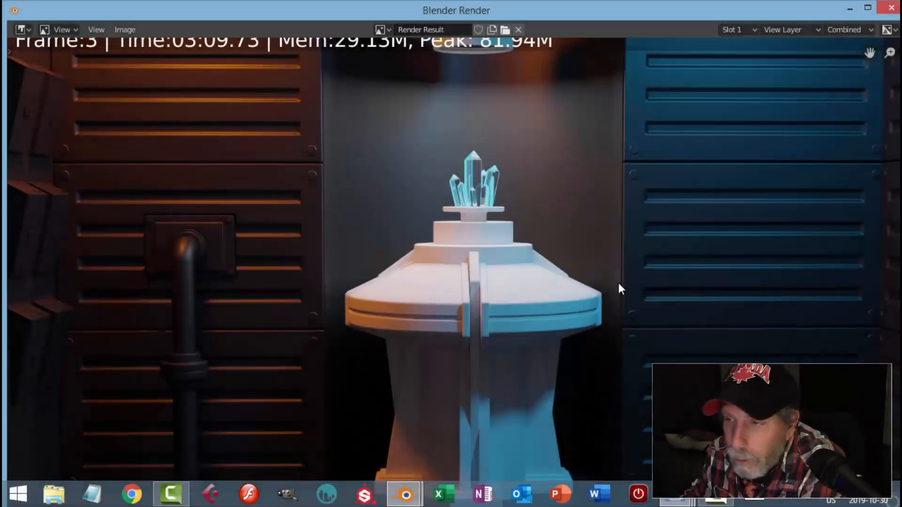